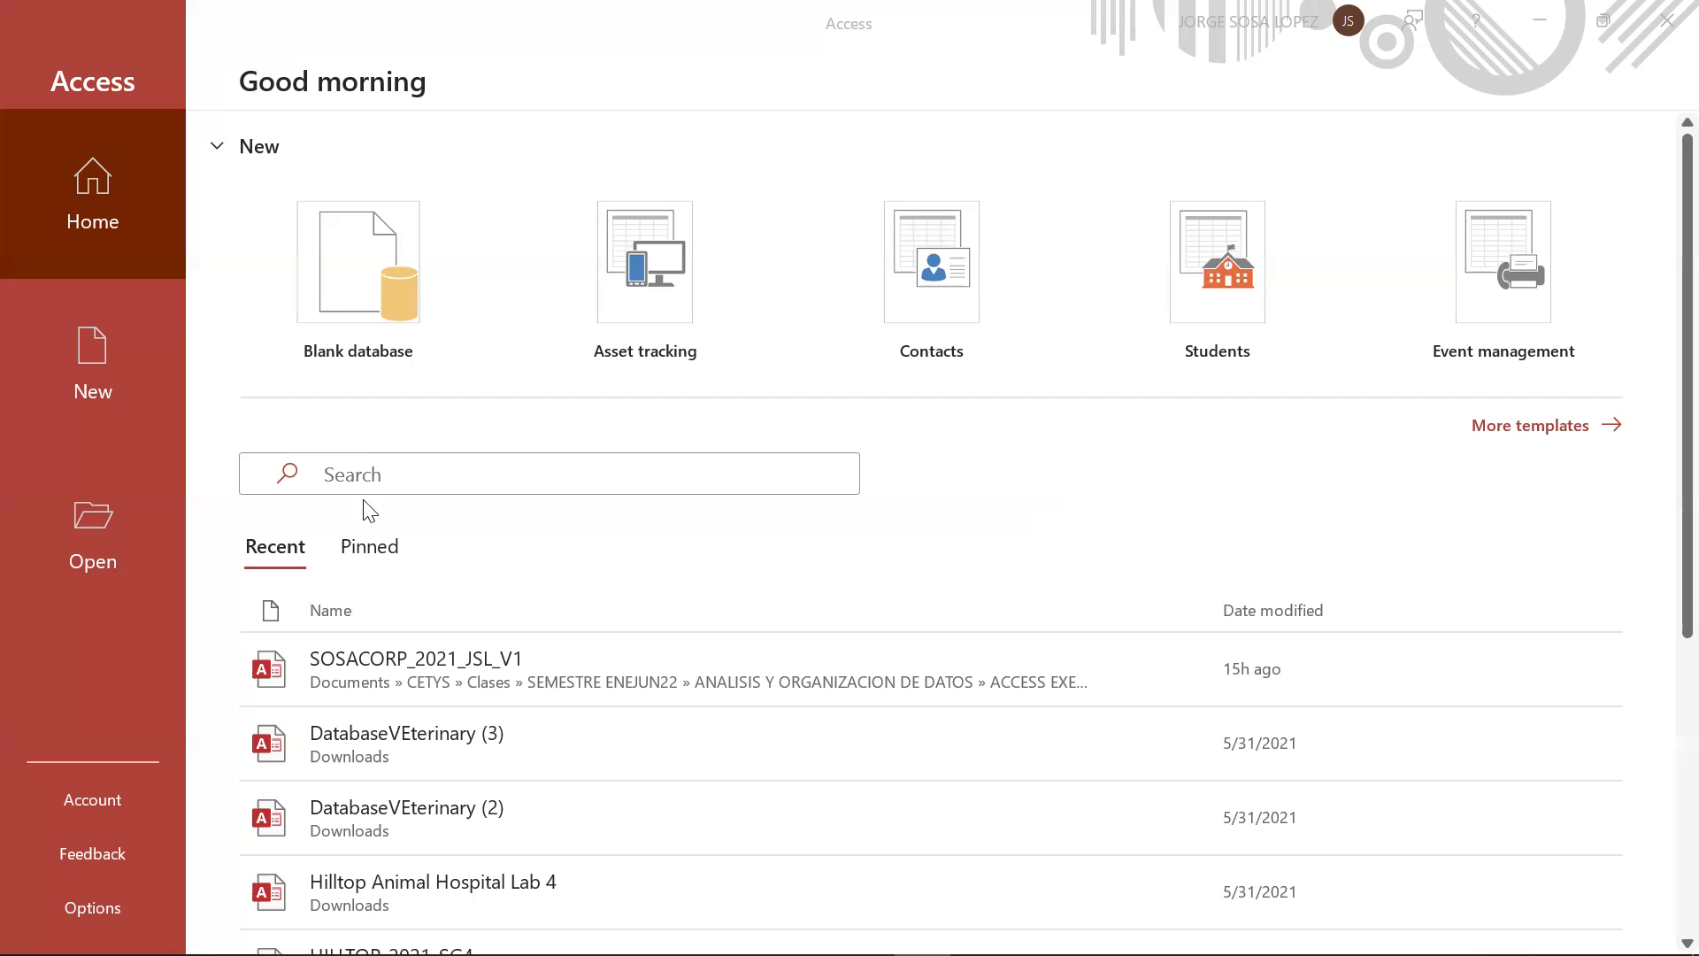
Create a new blank database
{"action": "left_click", "coordinate": [104, 354]}
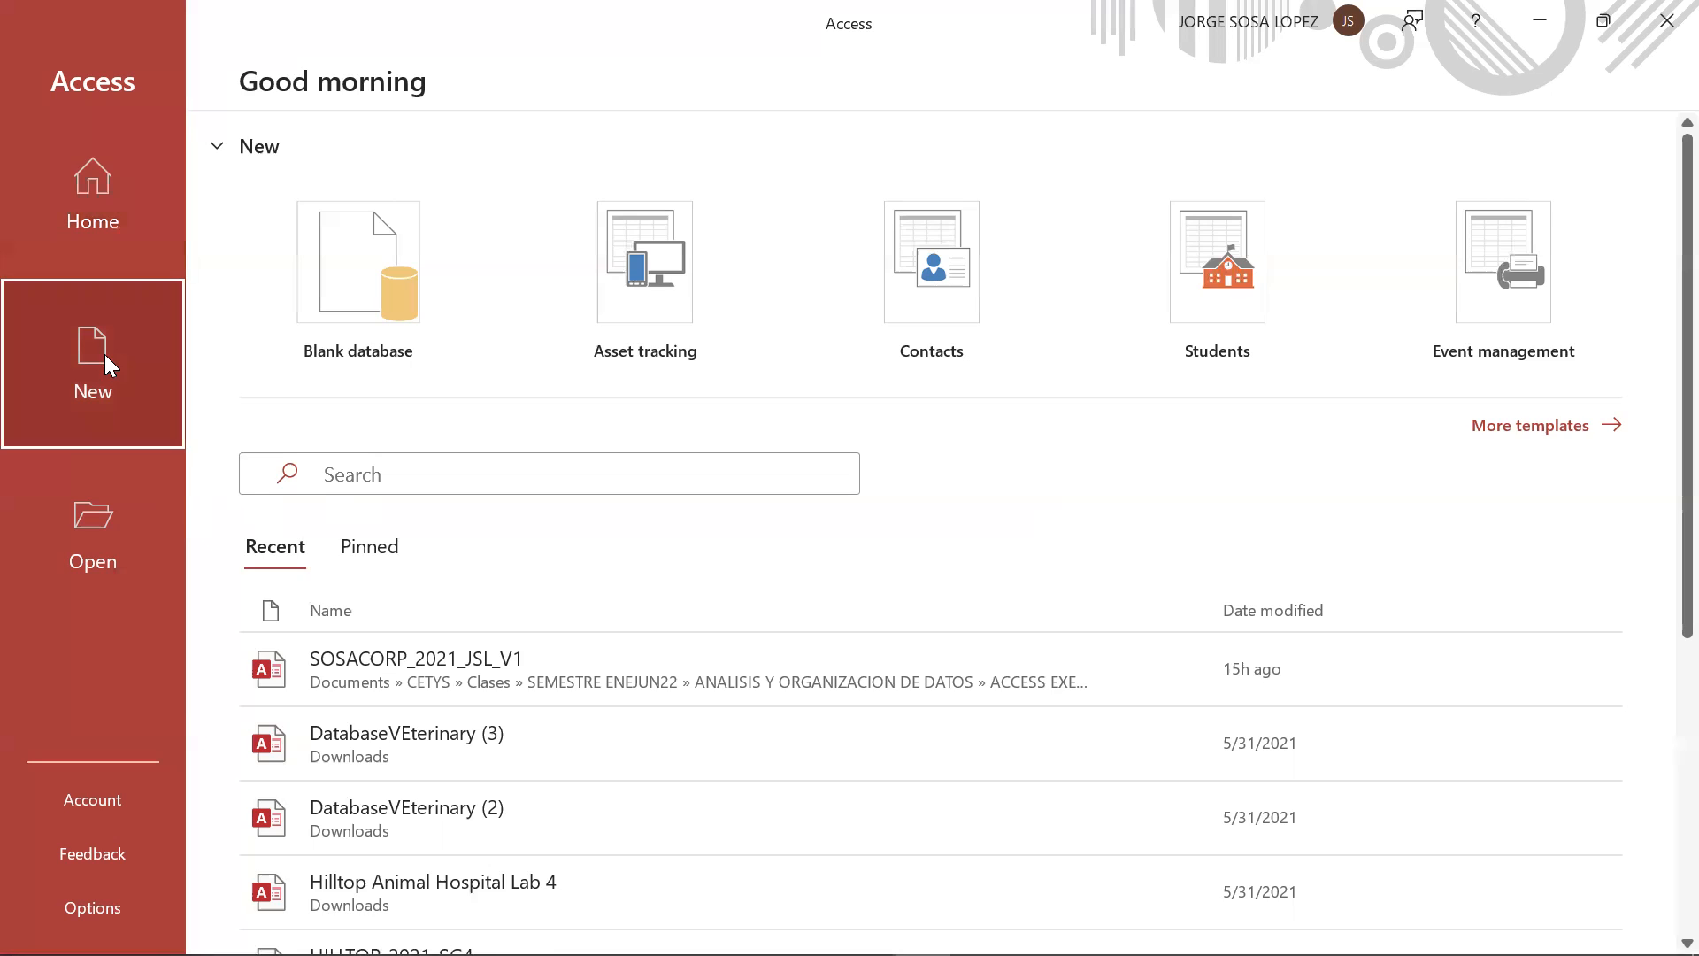
{"action": "left_click", "coordinate": [382, 278]}
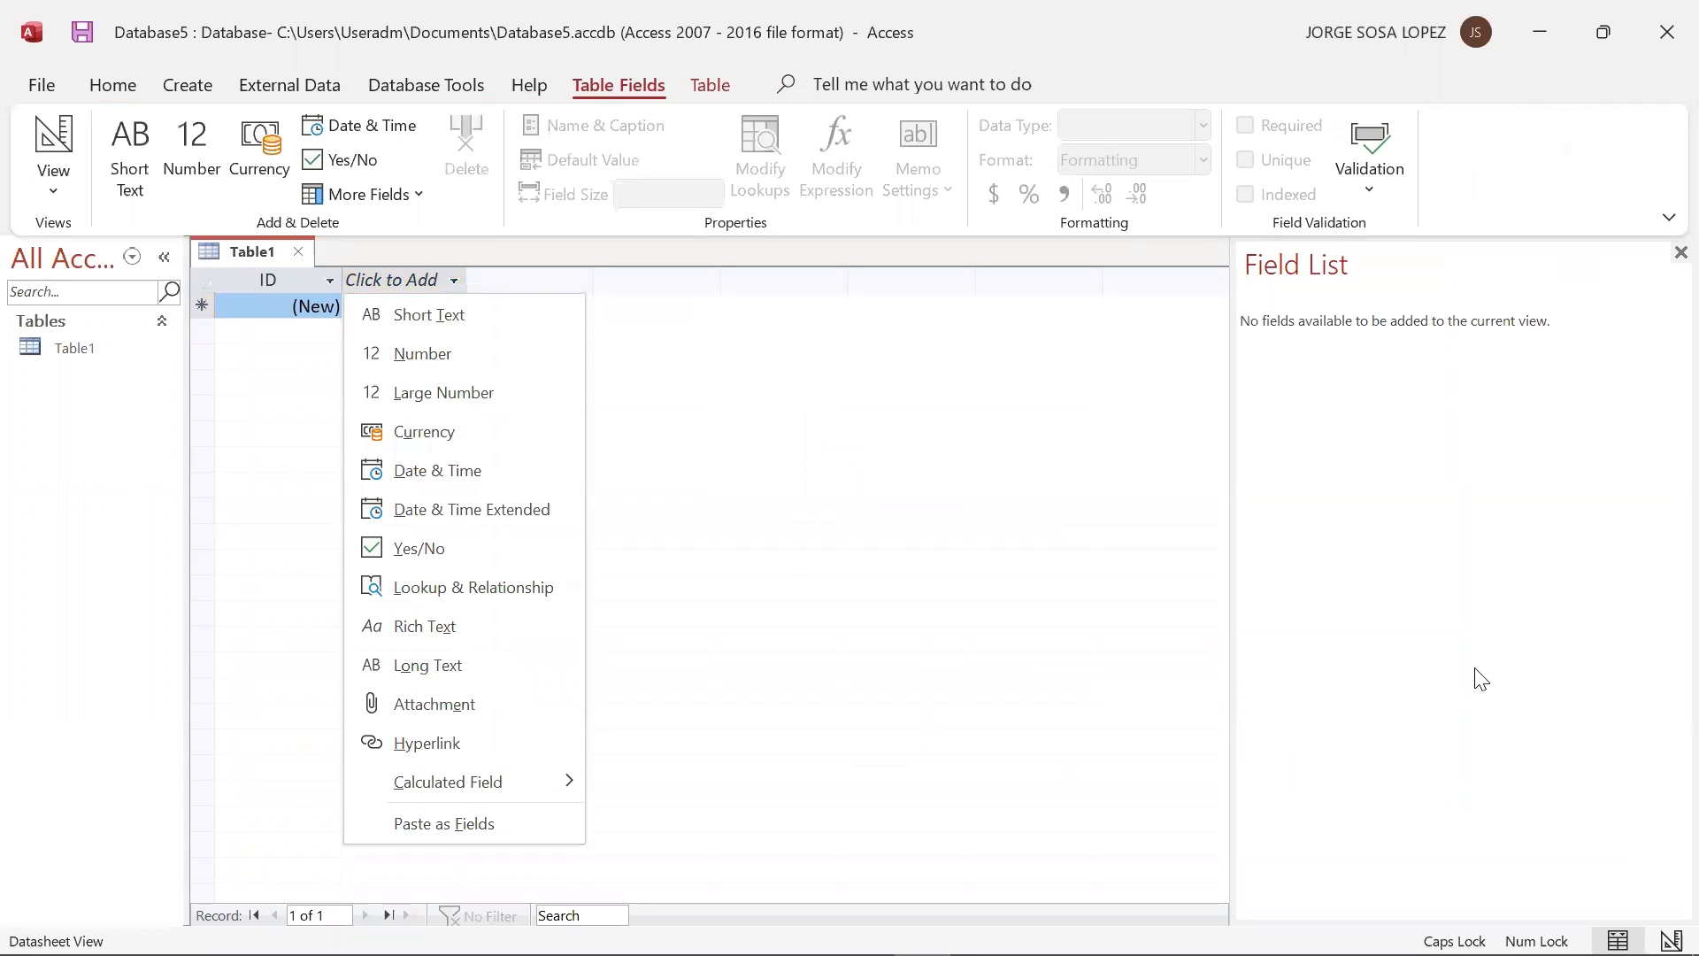
Close the Field List pane and widen the navigation pane so its object list has more room
{"action": "left_click", "coordinate": [1018, 440]}
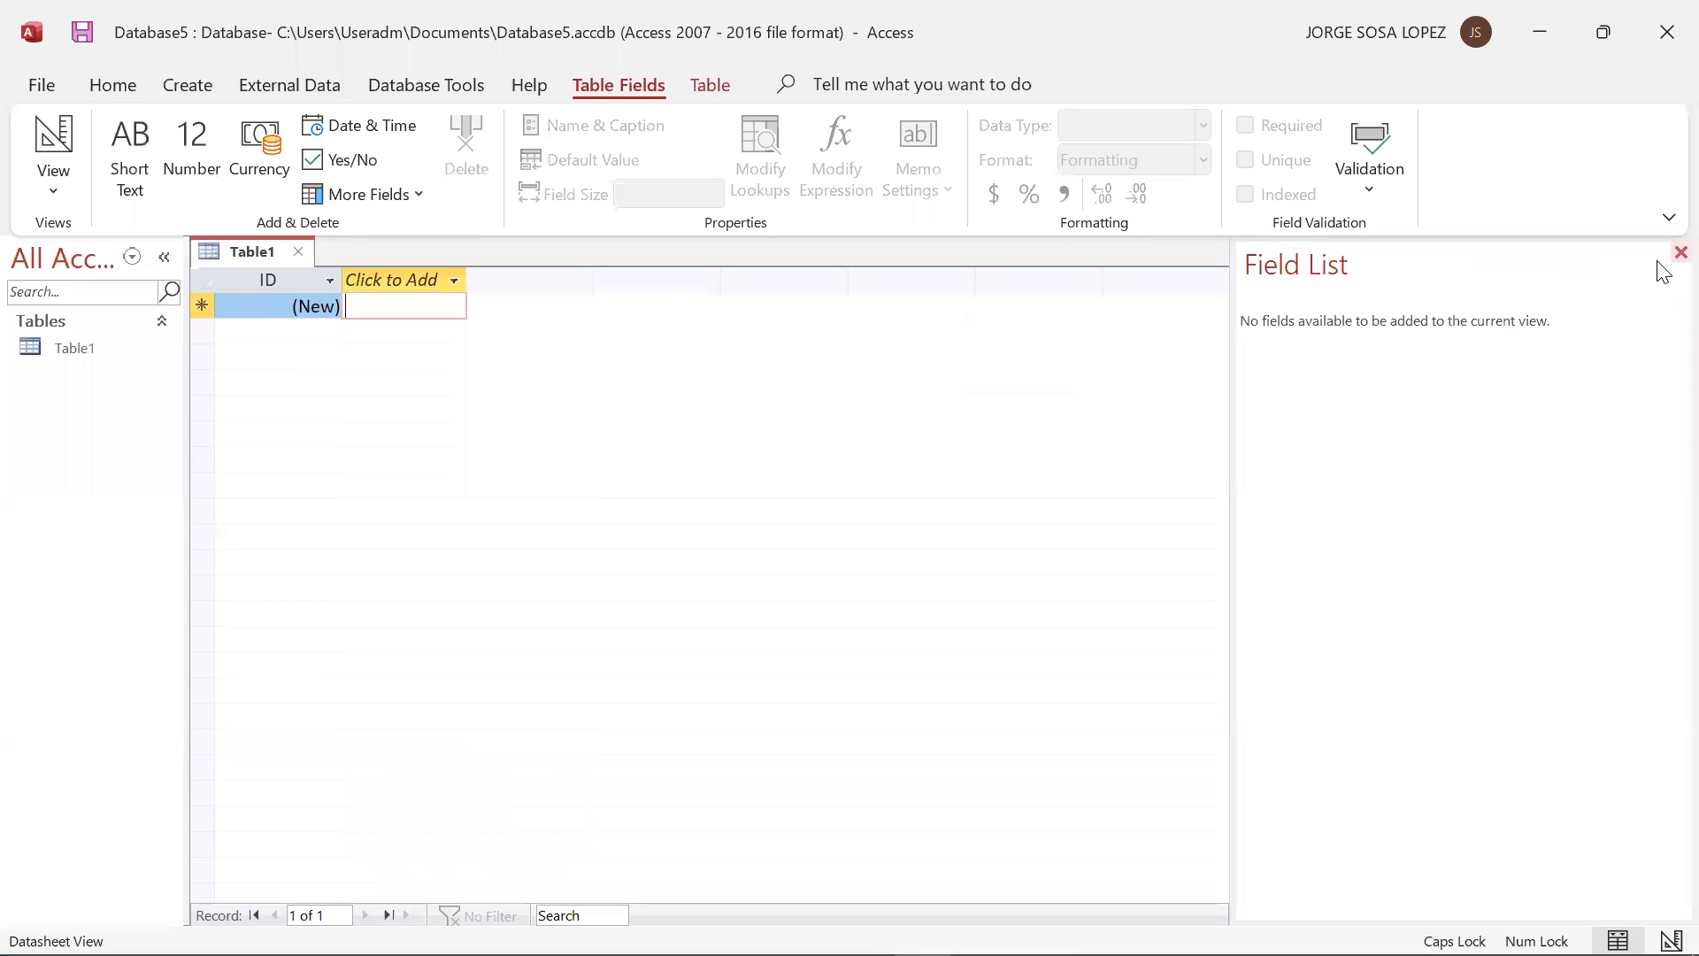
{"action": "left_click", "coordinate": [1680, 253]}
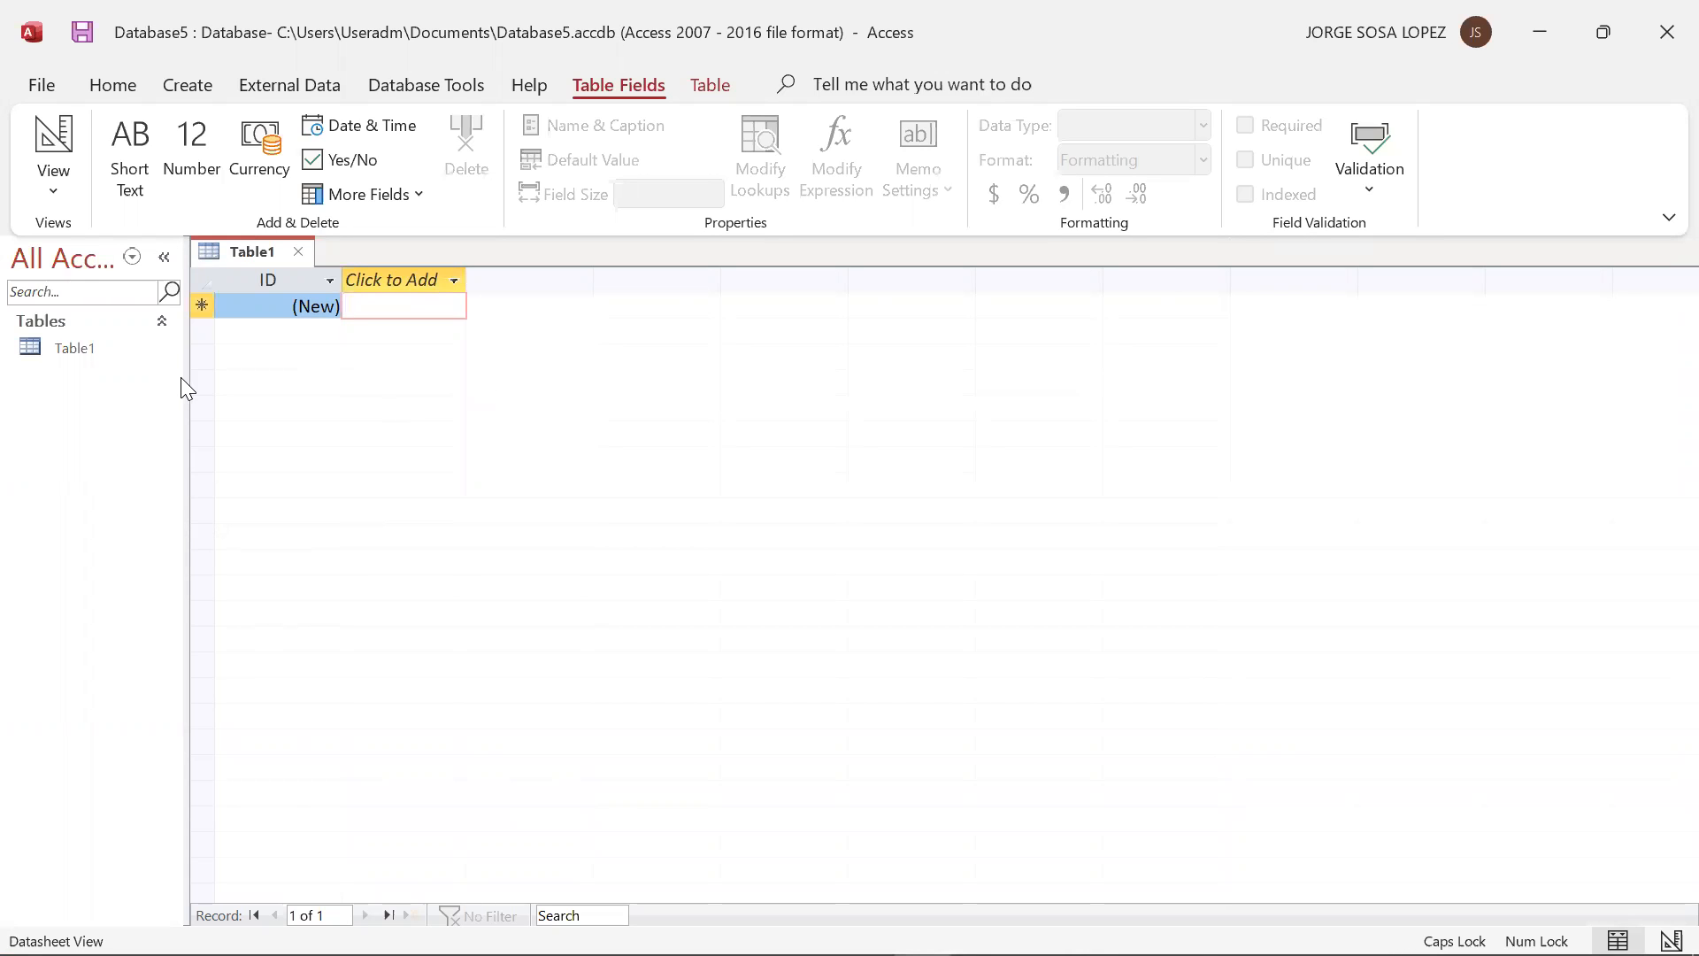
{"action": "left_click_drag", "start_coordinate": [184, 377], "coordinate": [284, 373]}
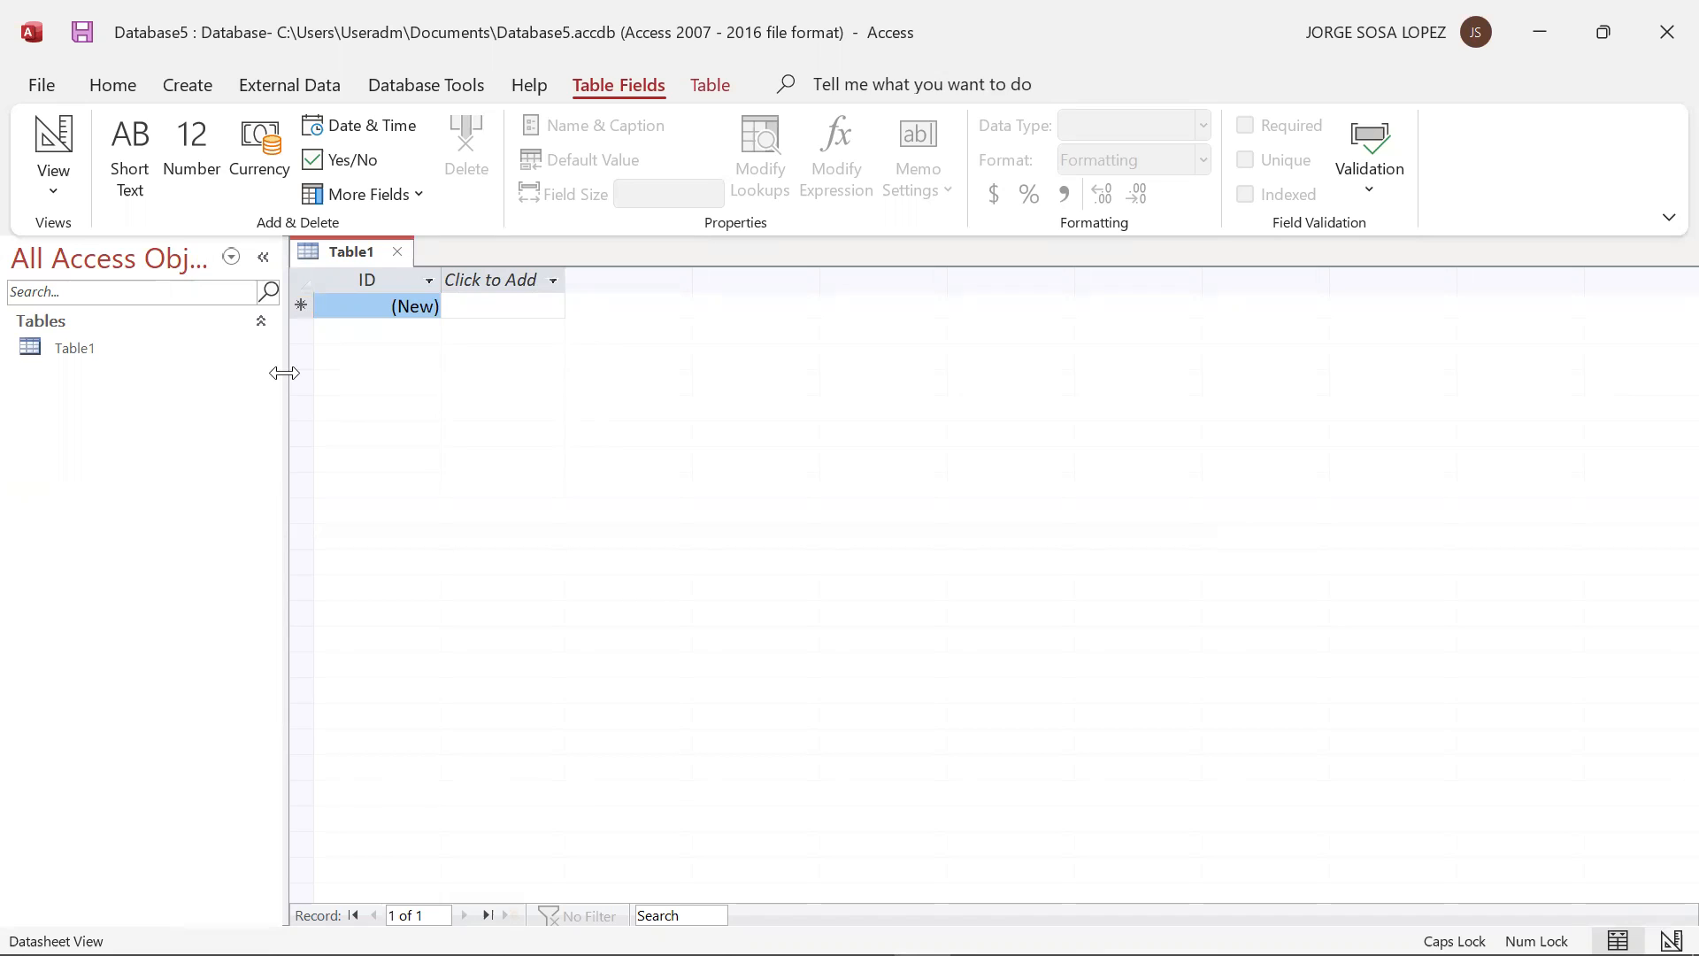
{"action": "left_click", "coordinate": [55, 177]}
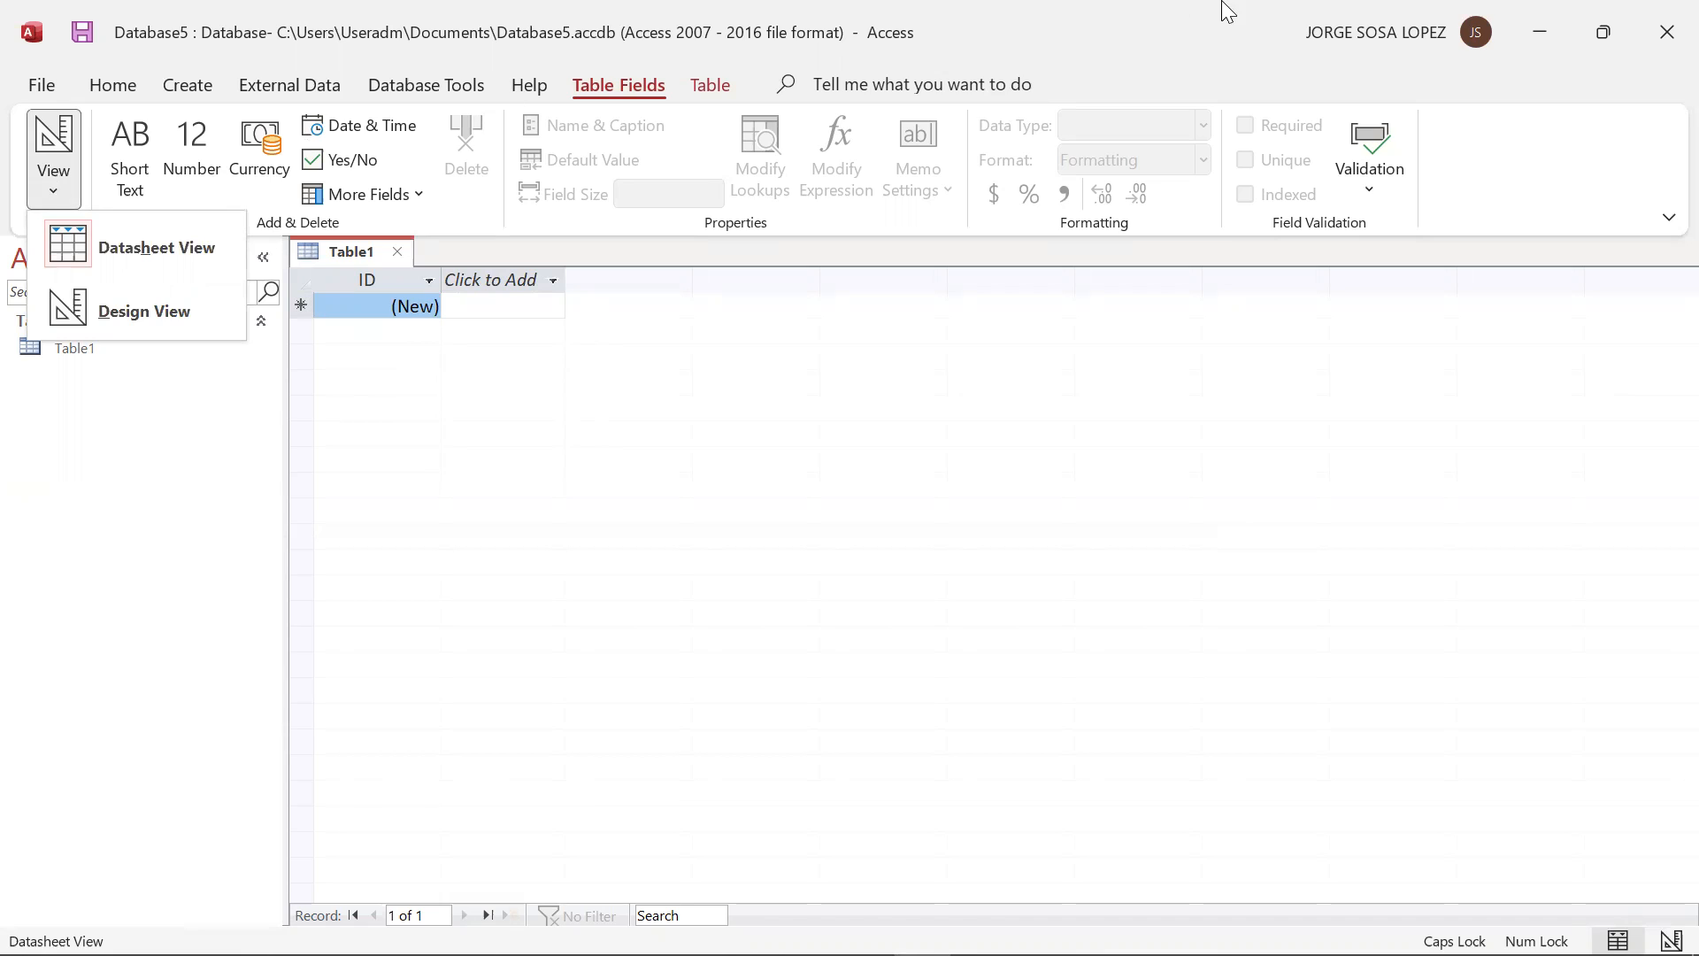
{"action": "left_click", "coordinate": [990, 14]}
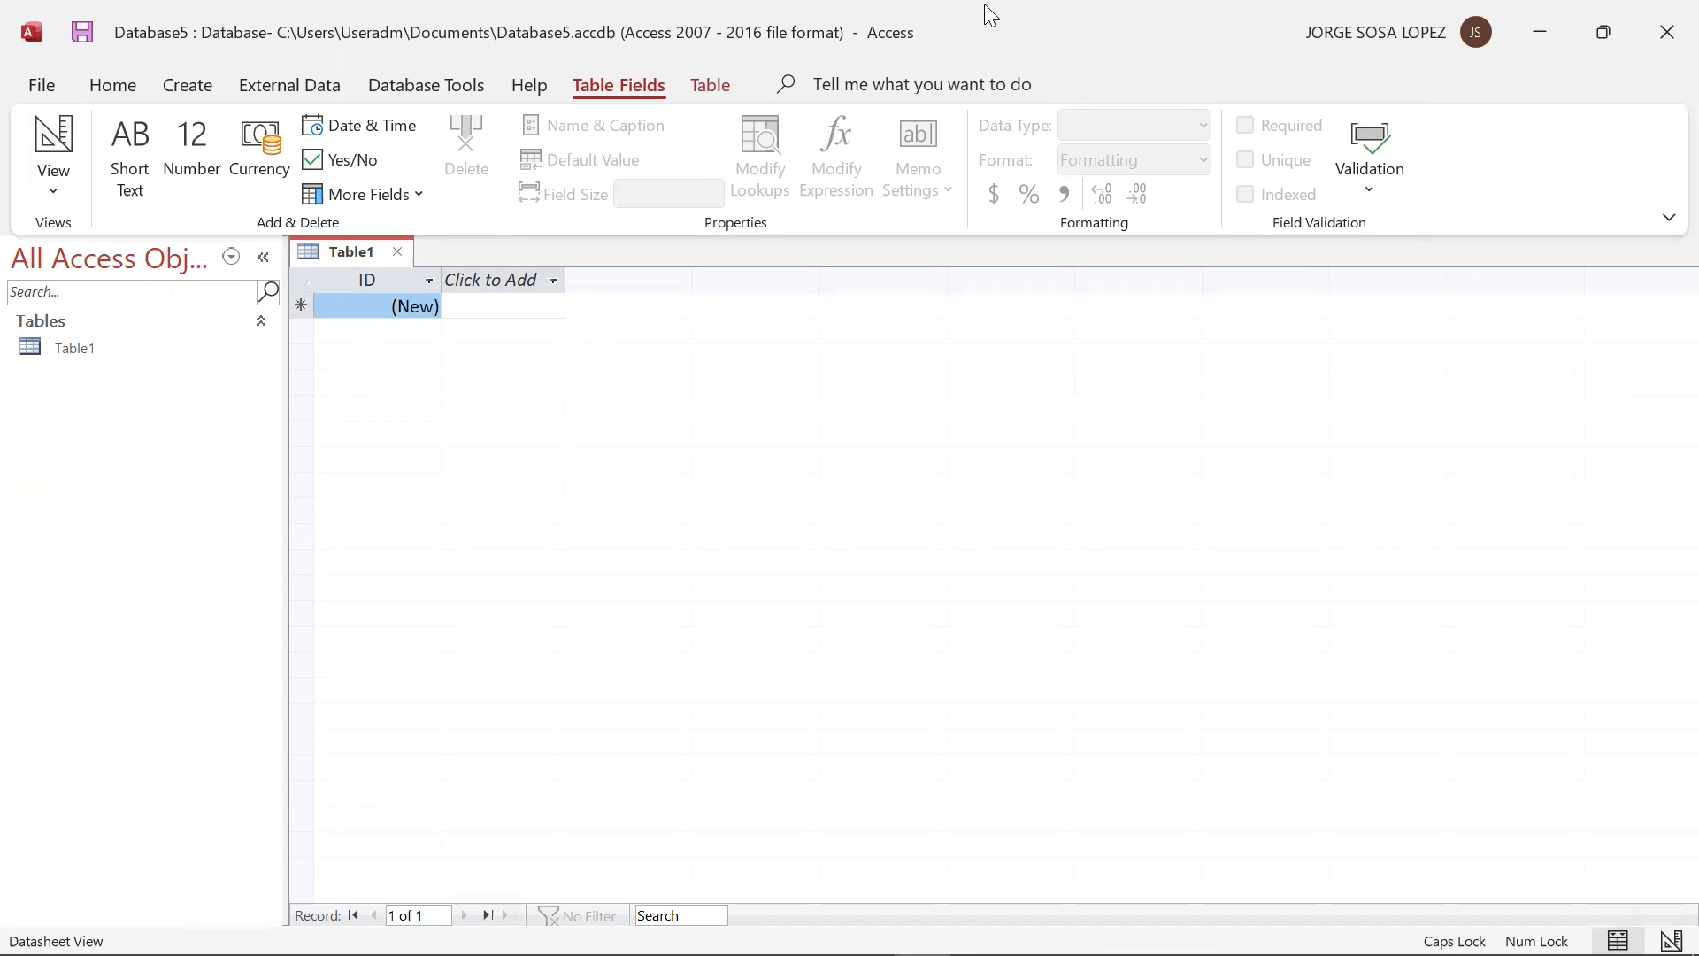
Start saving the database under a new name in the default Access Database format, allowing the open objects to close
{"action": "left_click", "coordinate": [42, 85]}
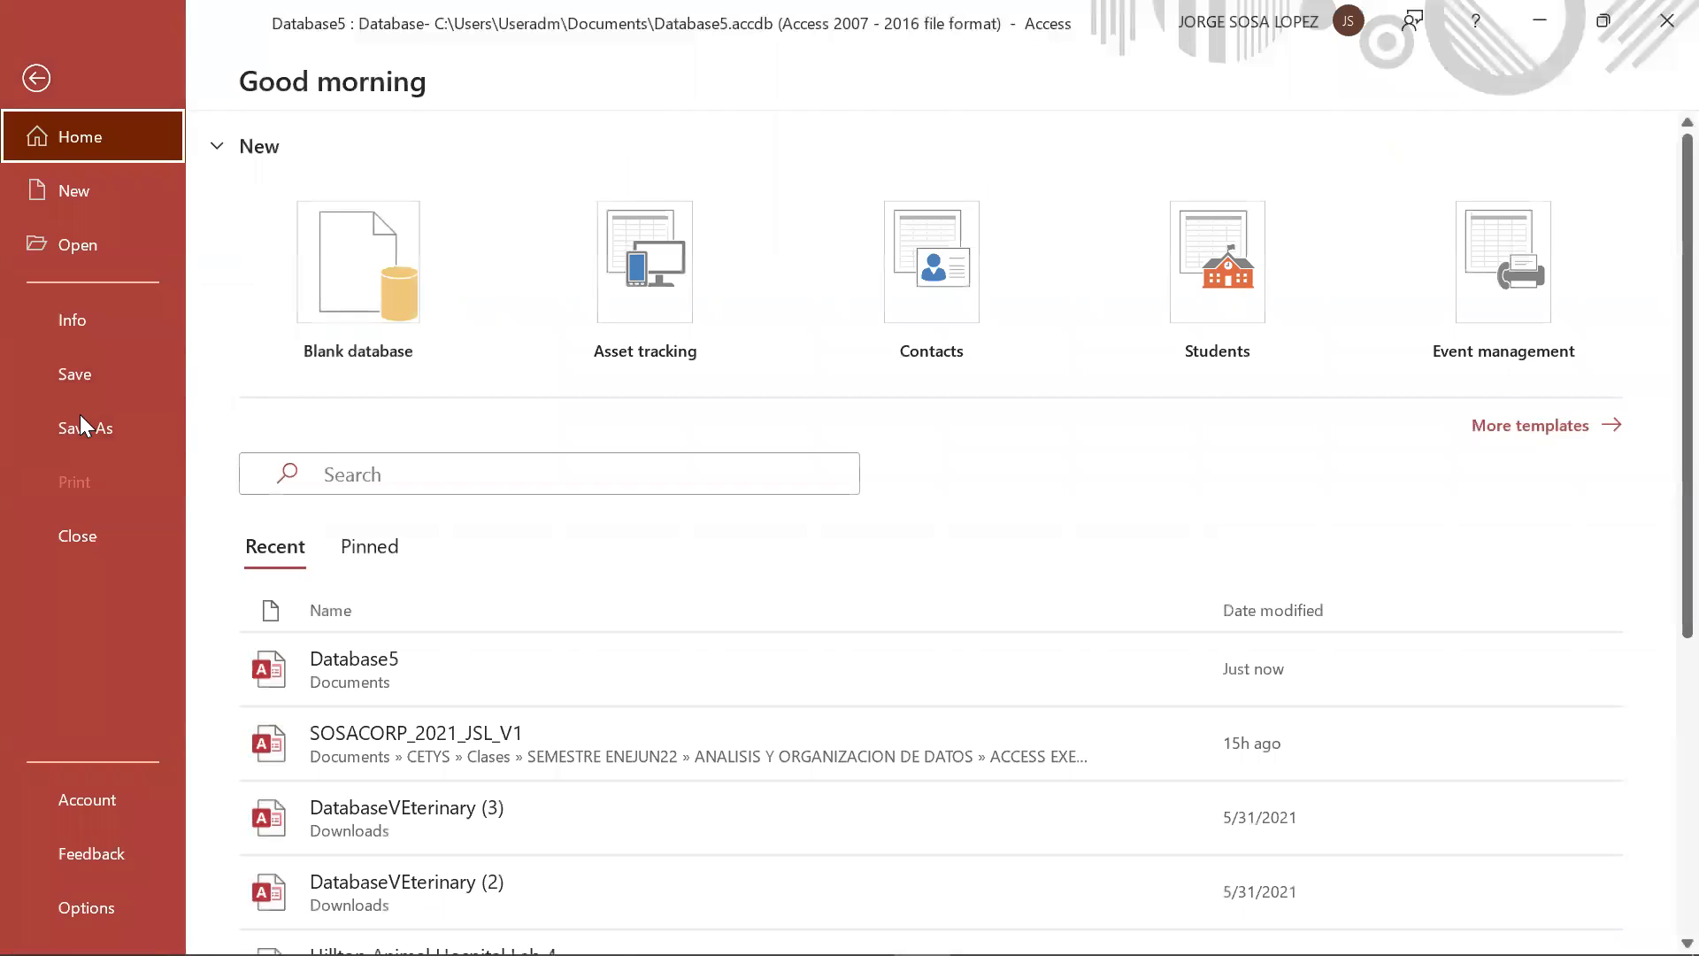
{"action": "left_click", "coordinate": [82, 426]}
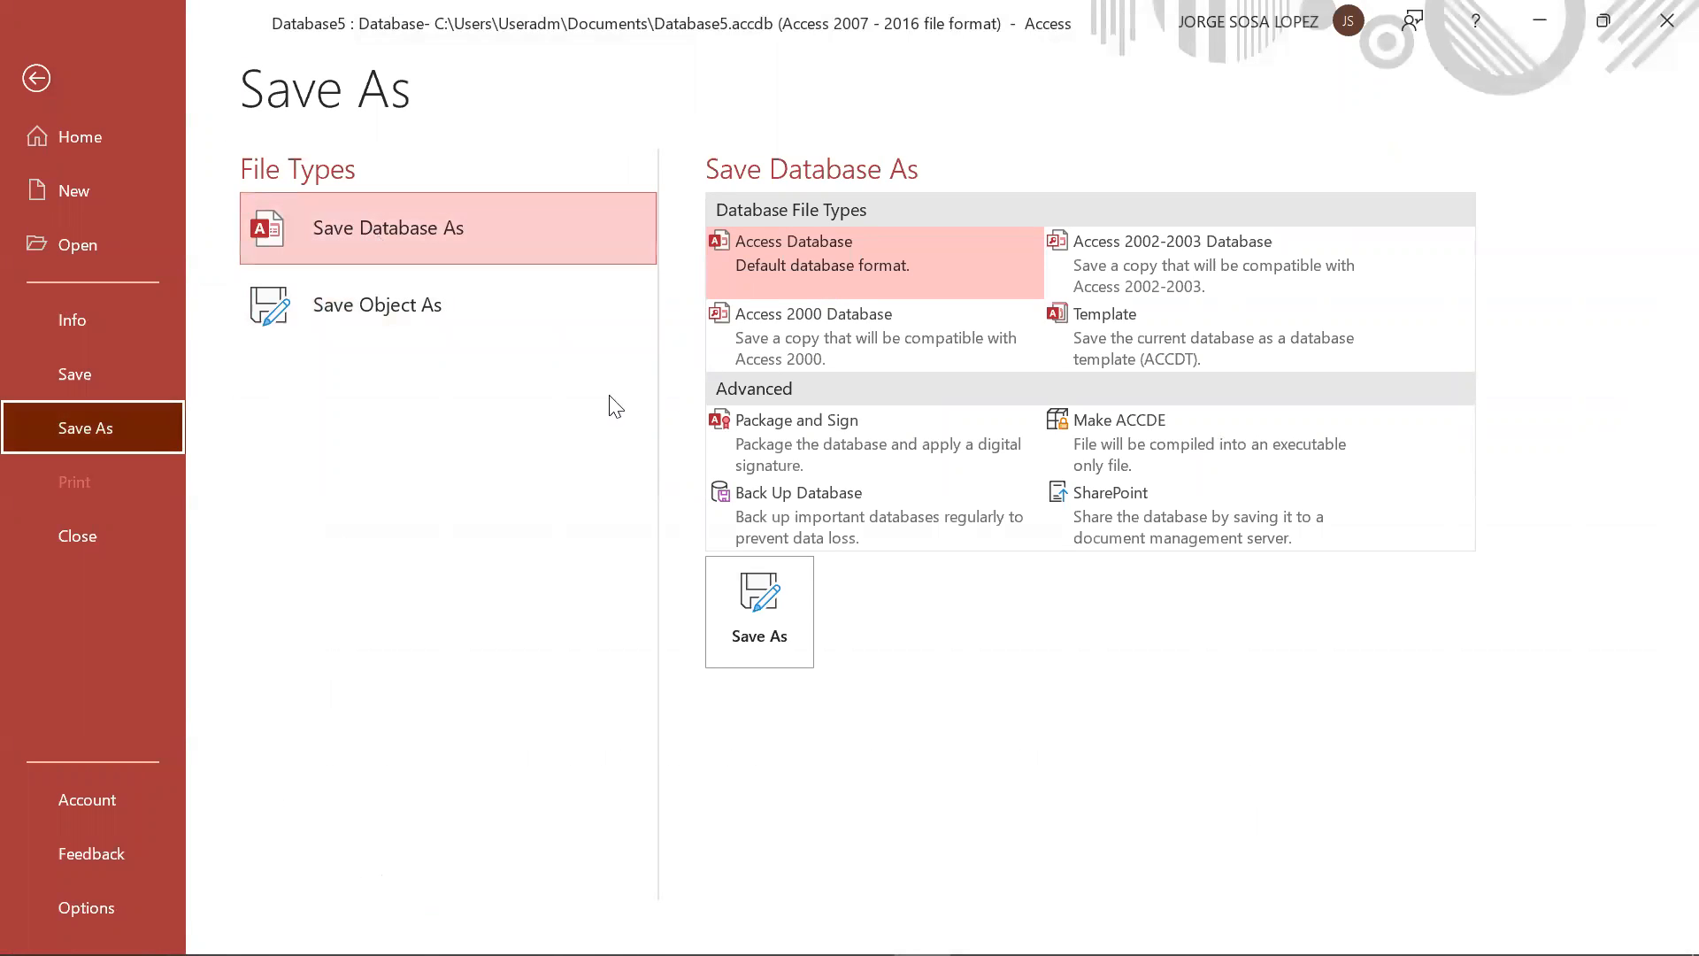
{"action": "left_click", "coordinate": [788, 624]}
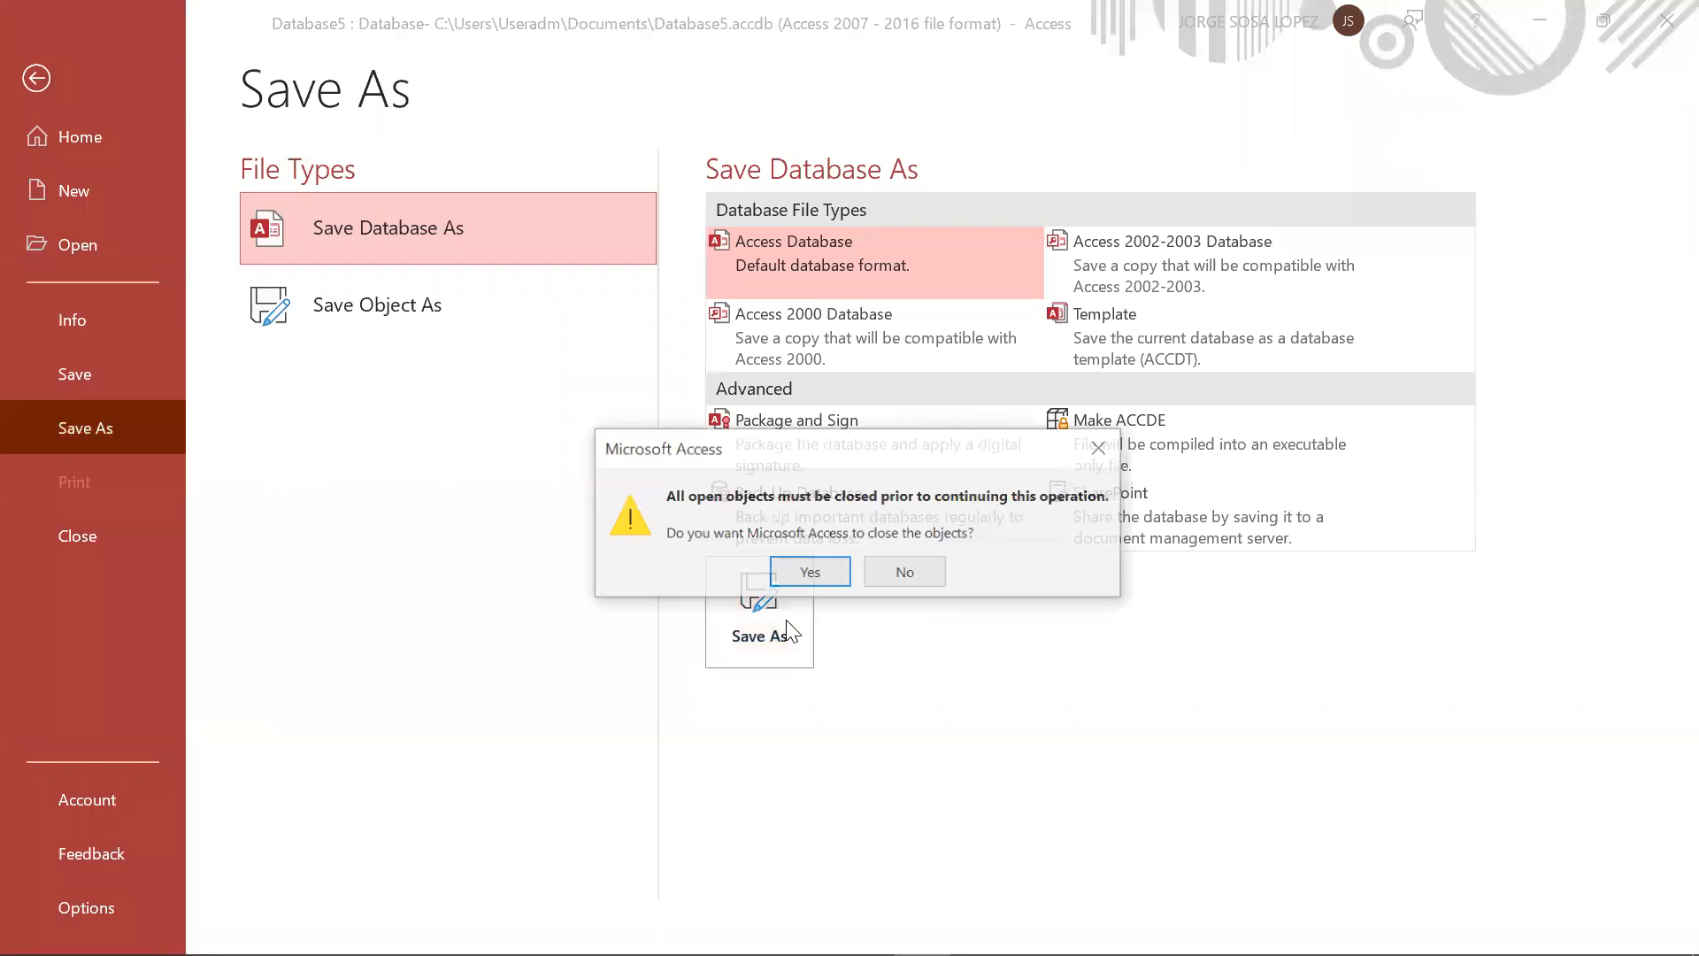
{"action": "left_click", "coordinate": [816, 571]}
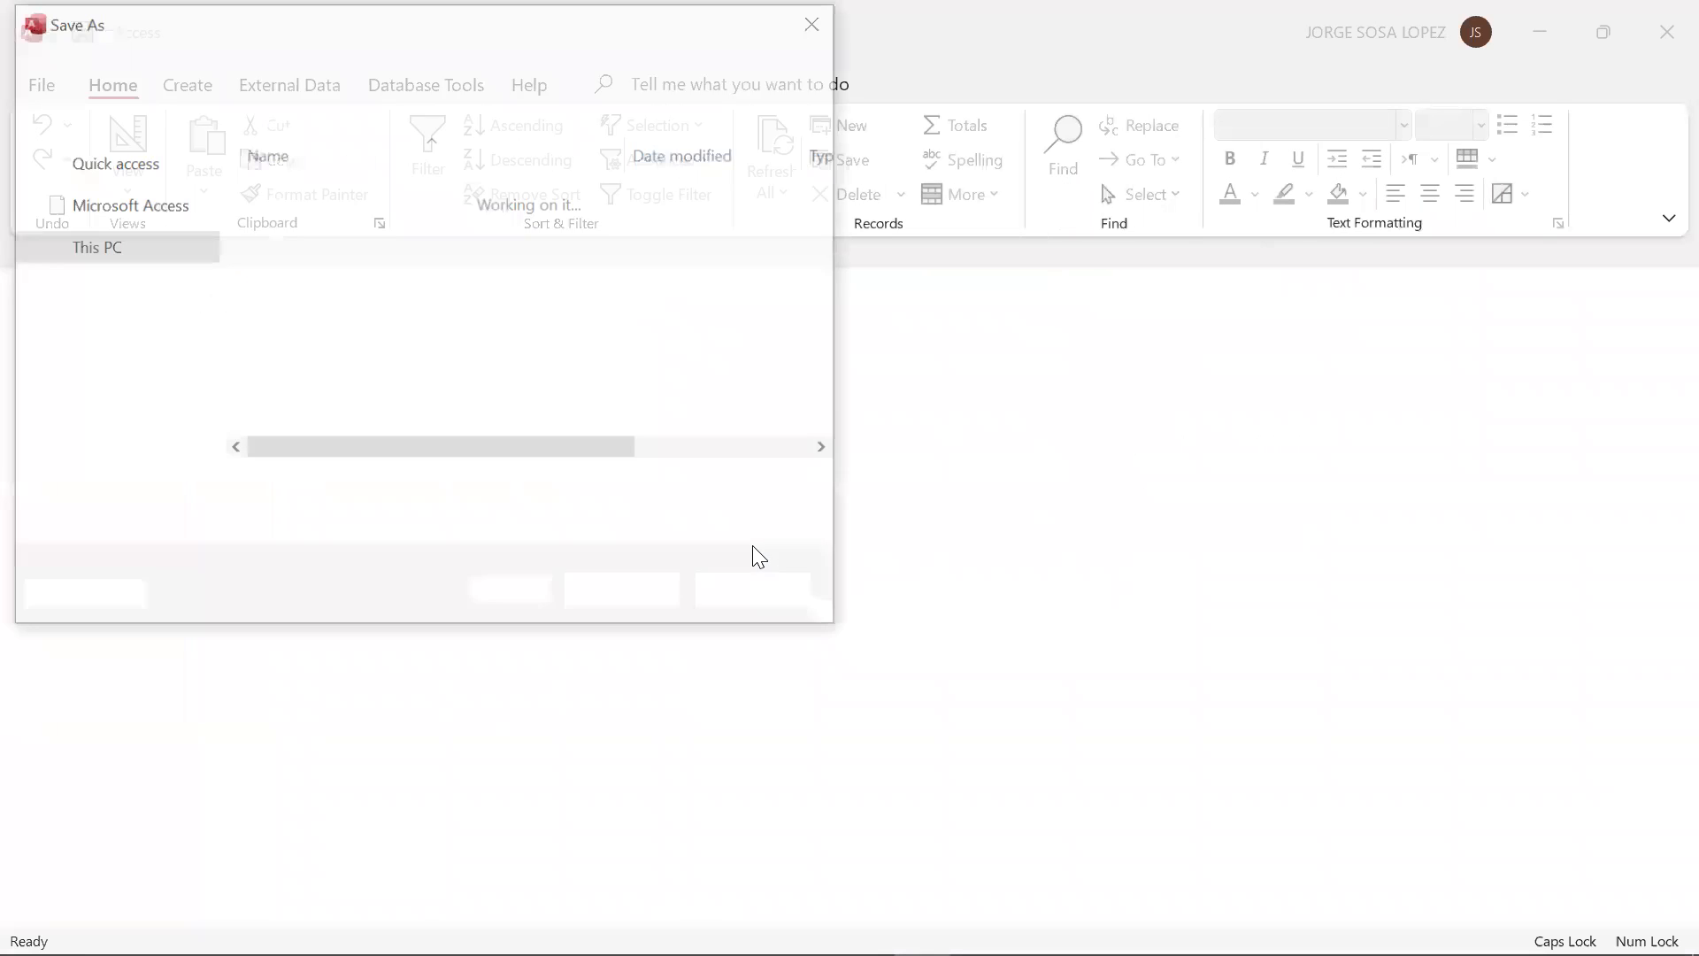
Browse to the folder CETYS > Clases > SEMESTRE ENEJUN22 > ANALISIS Y ORGANIZACION DE DATOS > ACCESS EXERCISES as the save location
{"action": "double_click", "coordinate": [366, 187]}
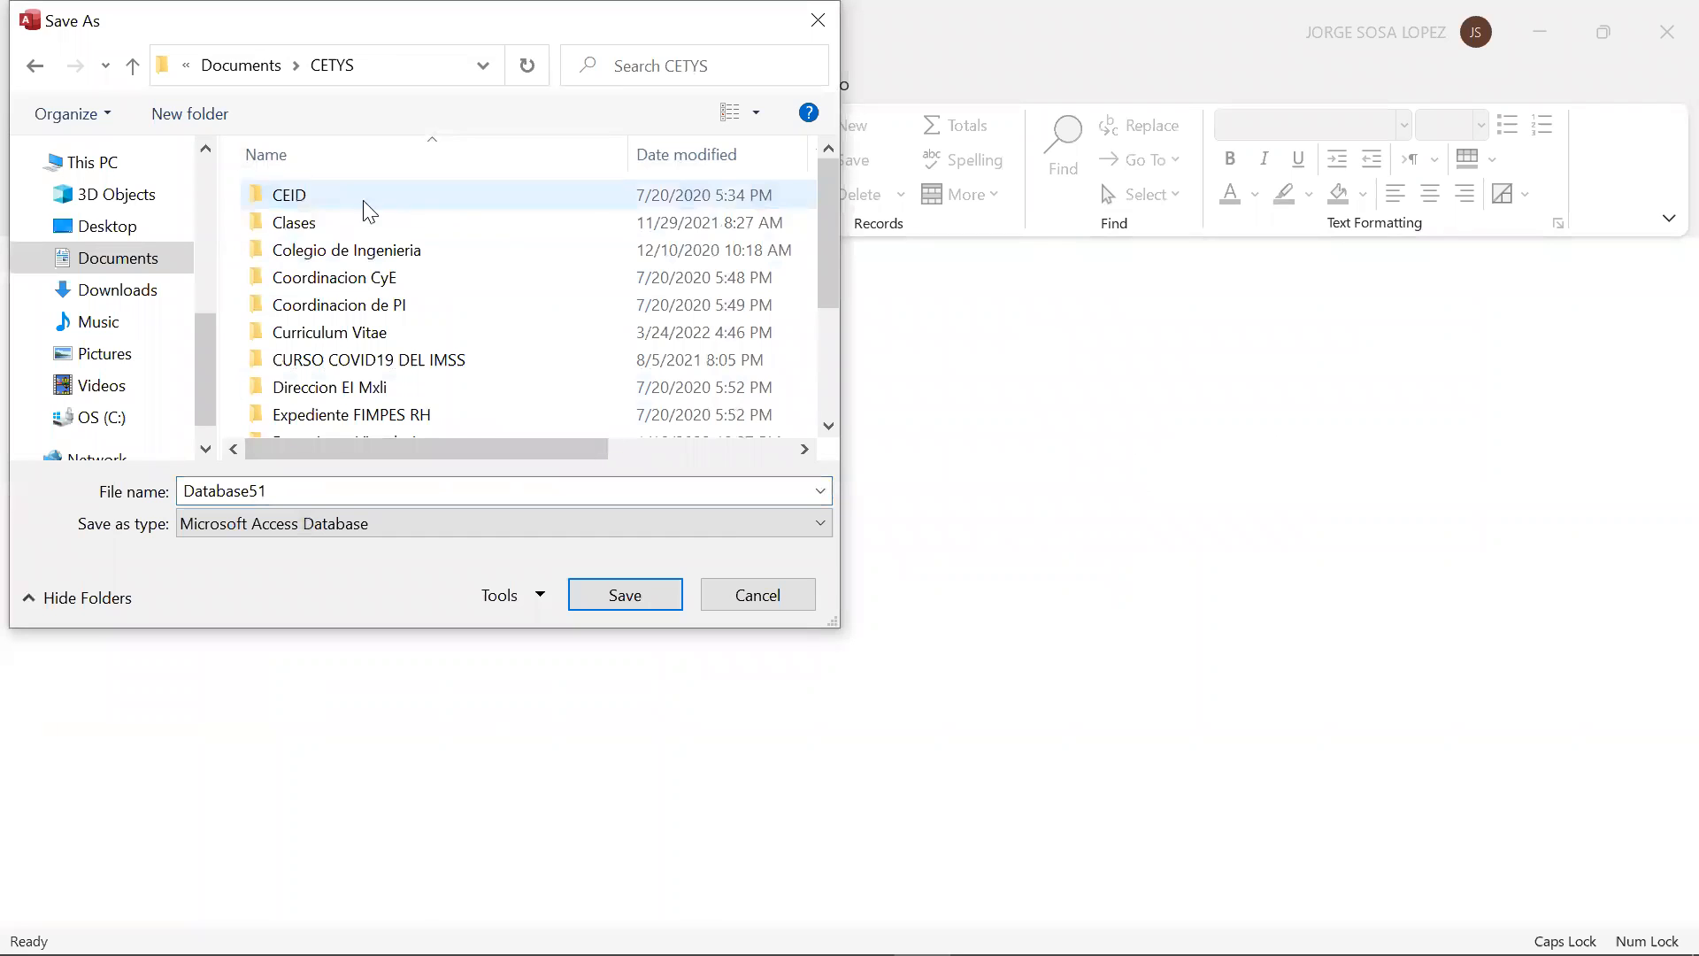
{"action": "double_click", "coordinate": [366, 221]}
{"action": "double_click", "coordinate": [429, 379]}
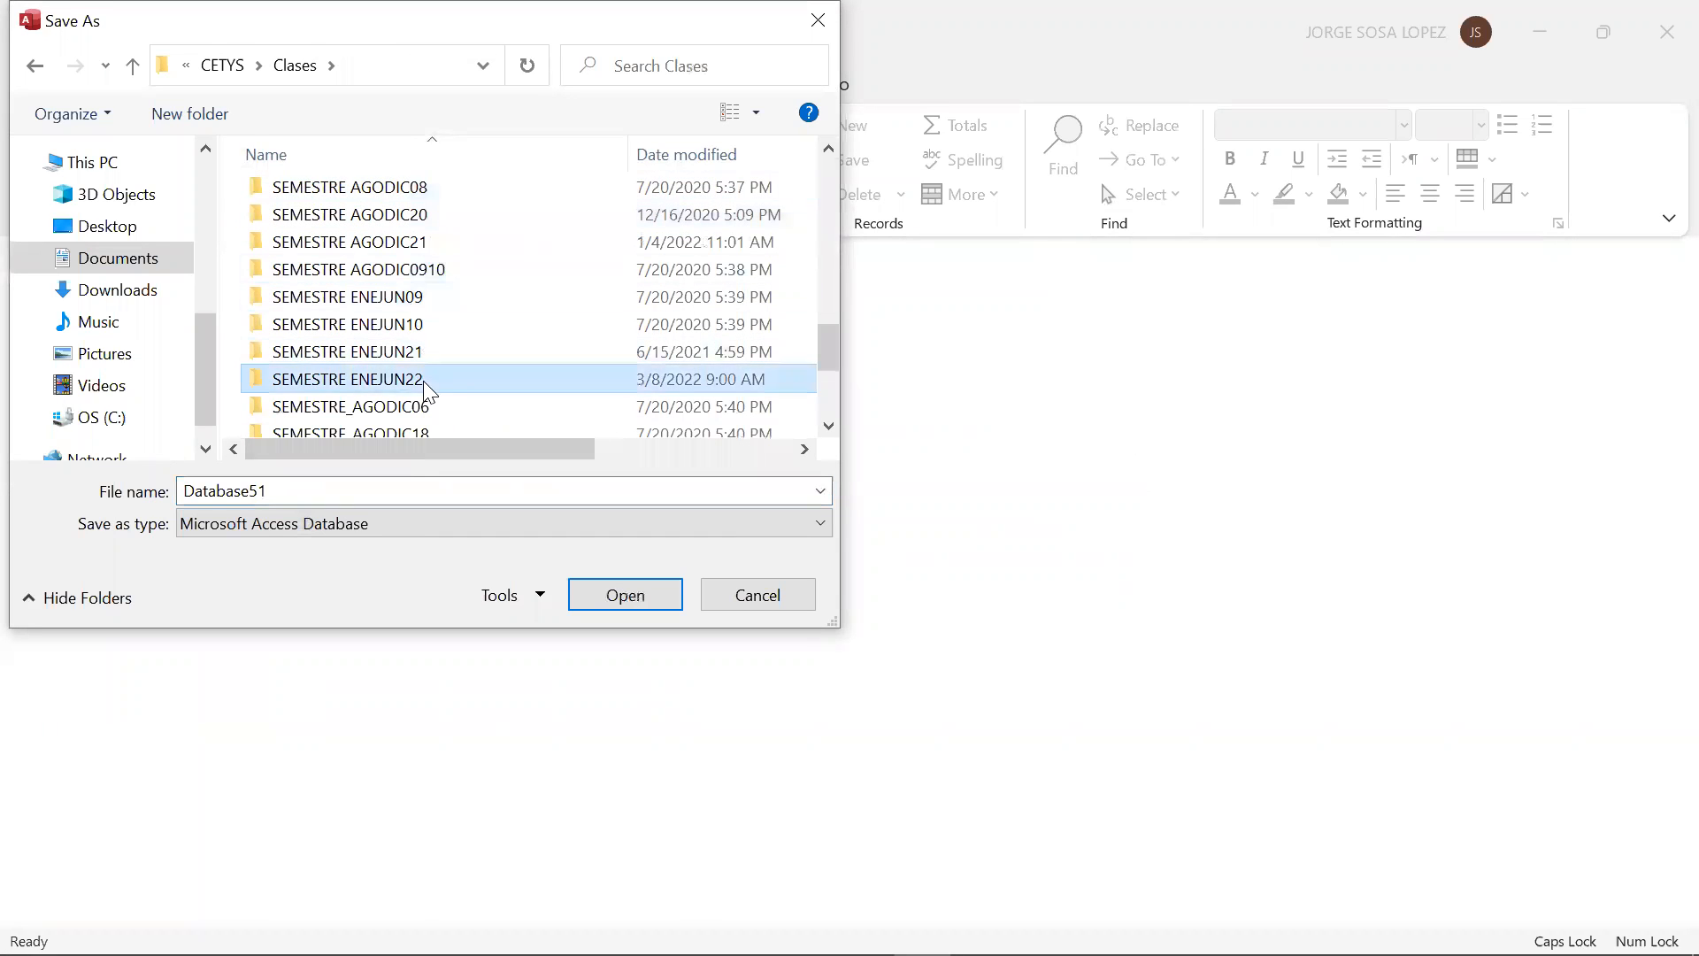
{"action": "left_click", "coordinate": [430, 194]}
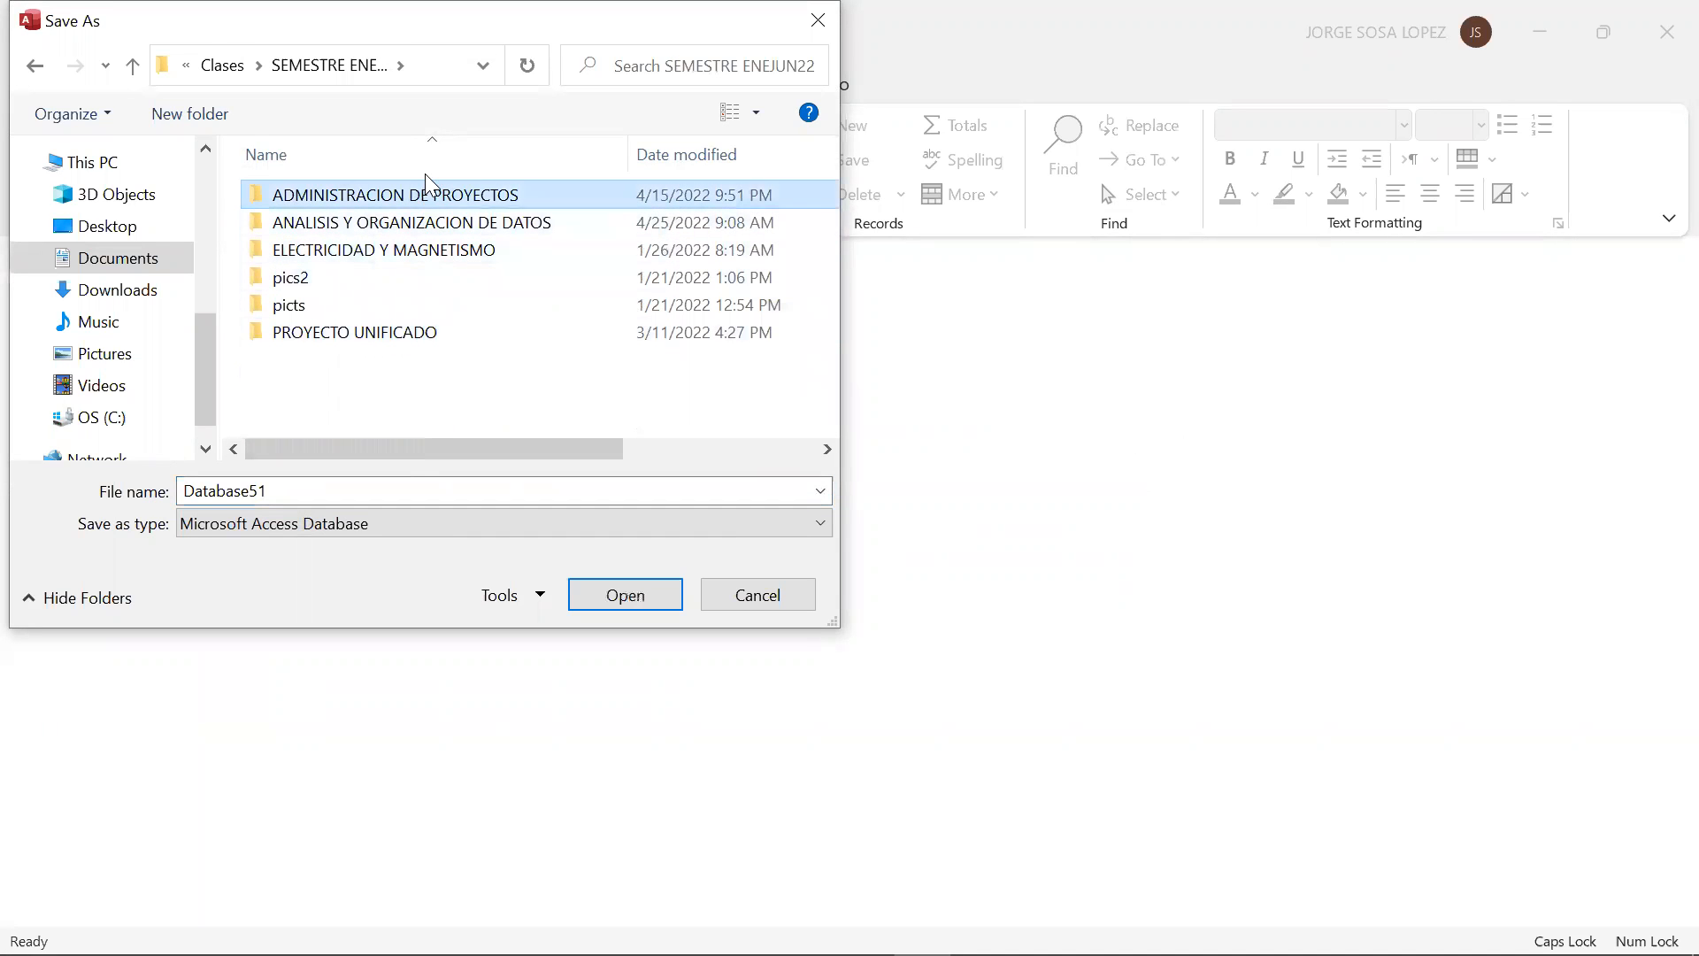
{"action": "double_click", "coordinate": [407, 232]}
{"action": "left_click", "coordinate": [398, 311]}
{"action": "double_click", "coordinate": [407, 198]}
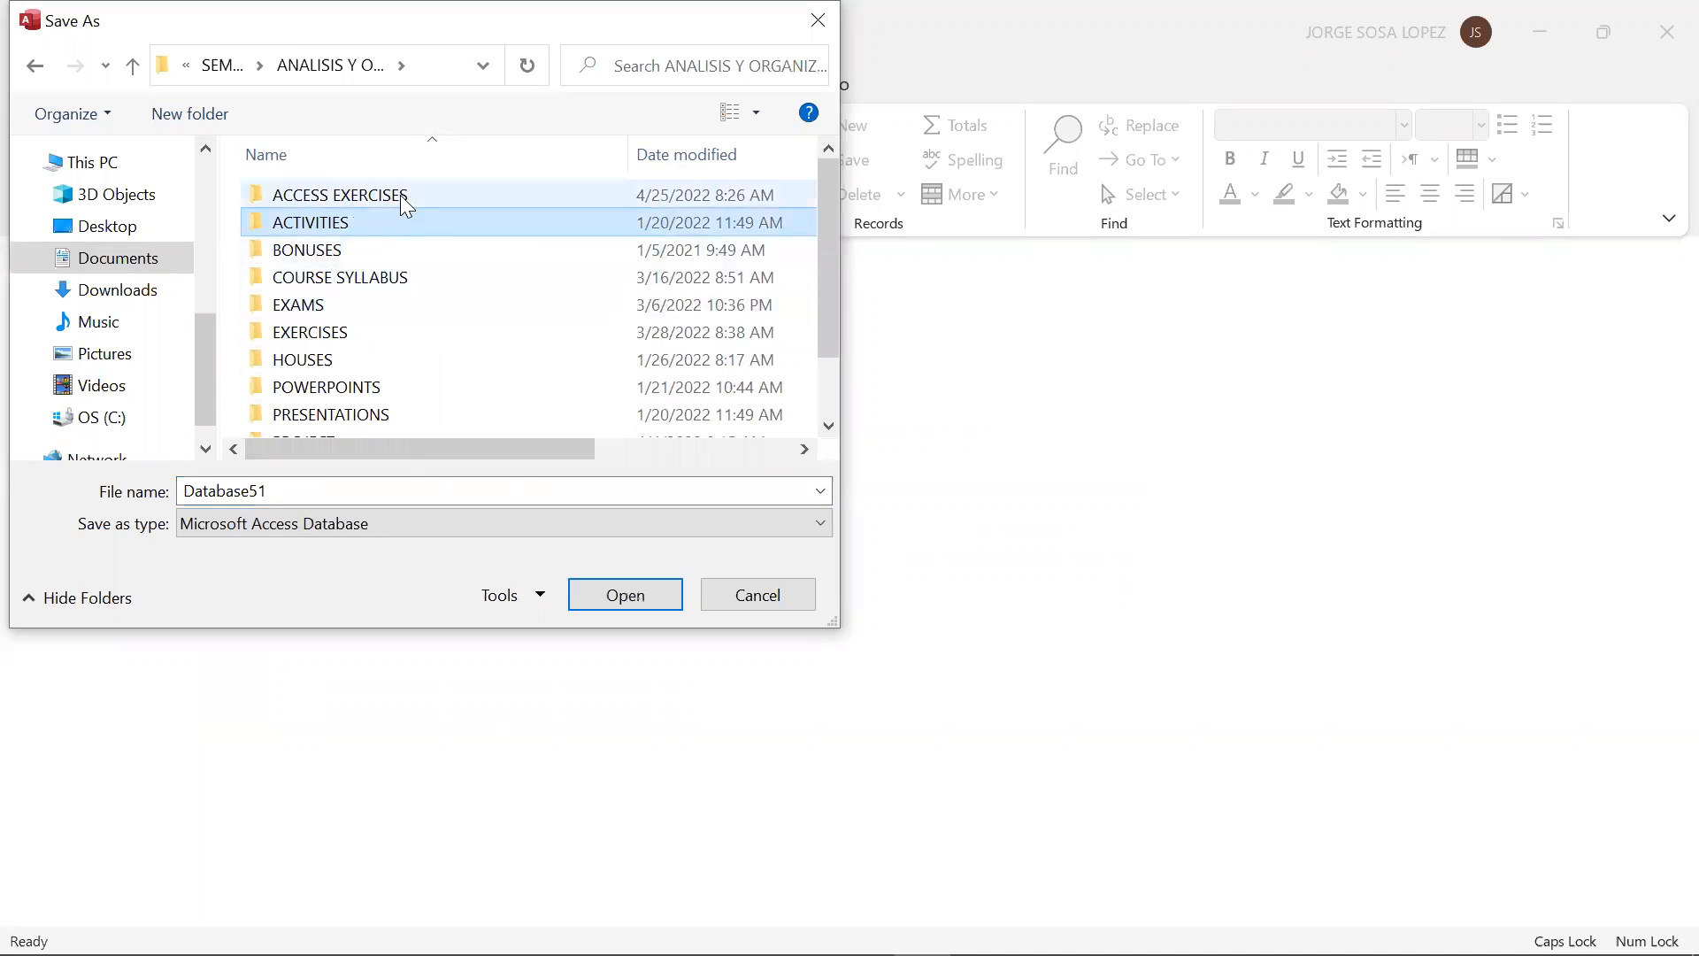
Create a folder named 2022 inside ACCESS EXERCISES and open it as the save location
{"action": "left_click", "coordinate": [168, 114]}
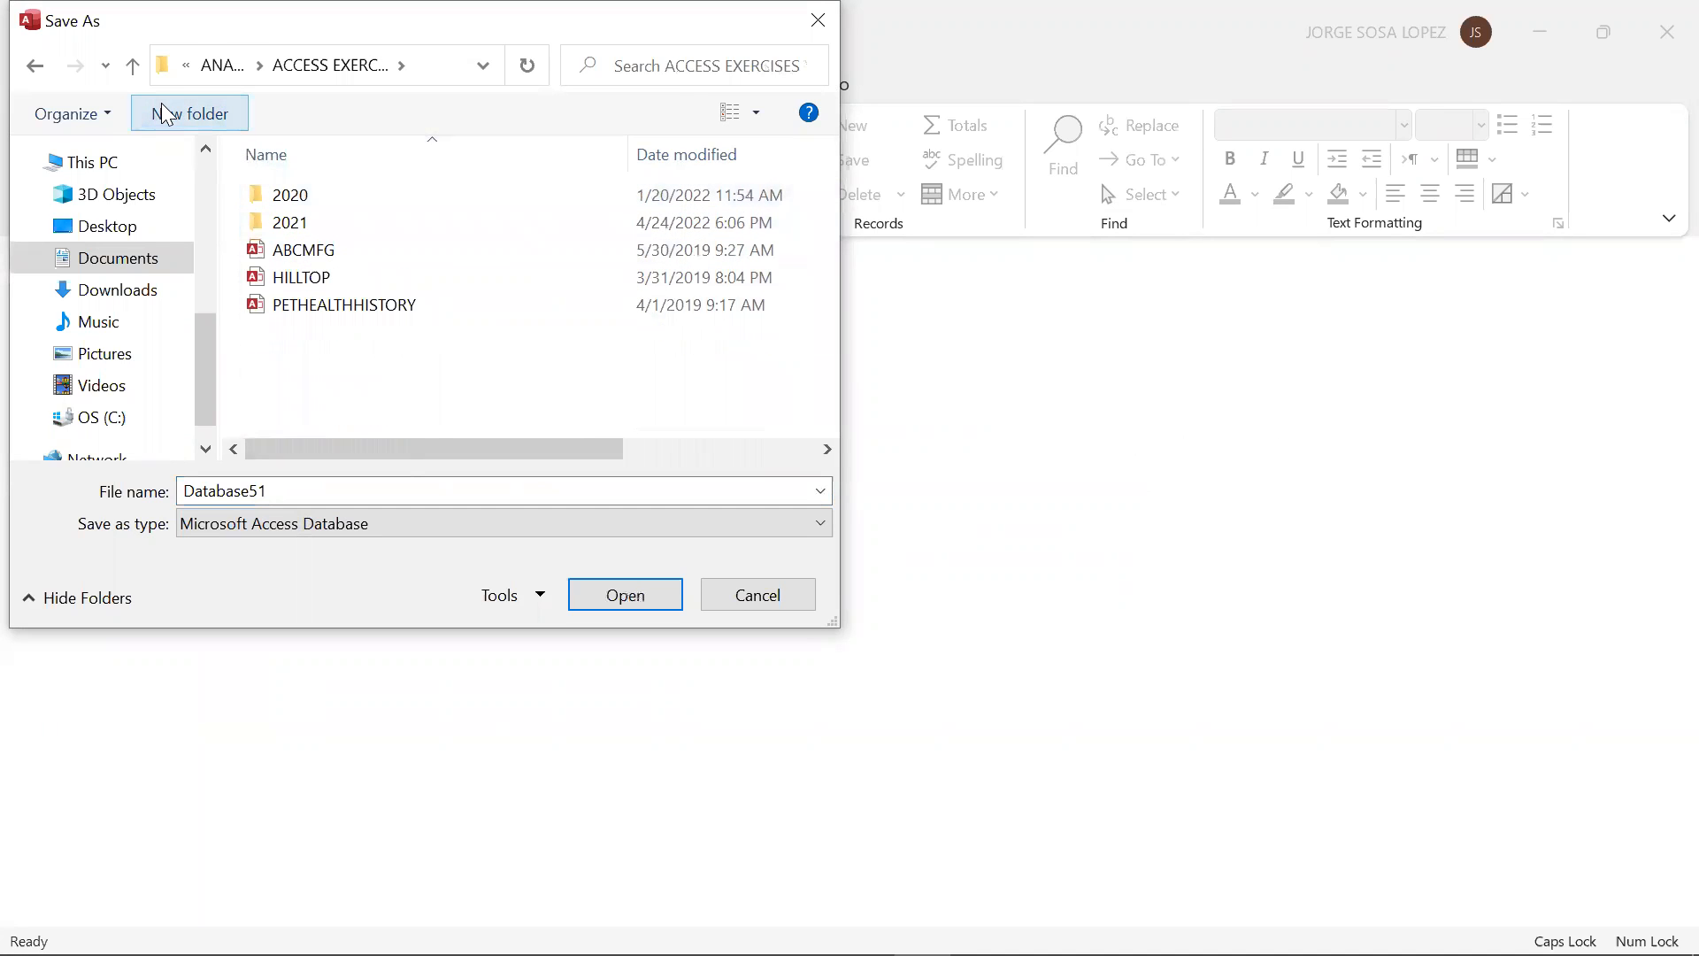
{"action": "type", "text": "2022"}
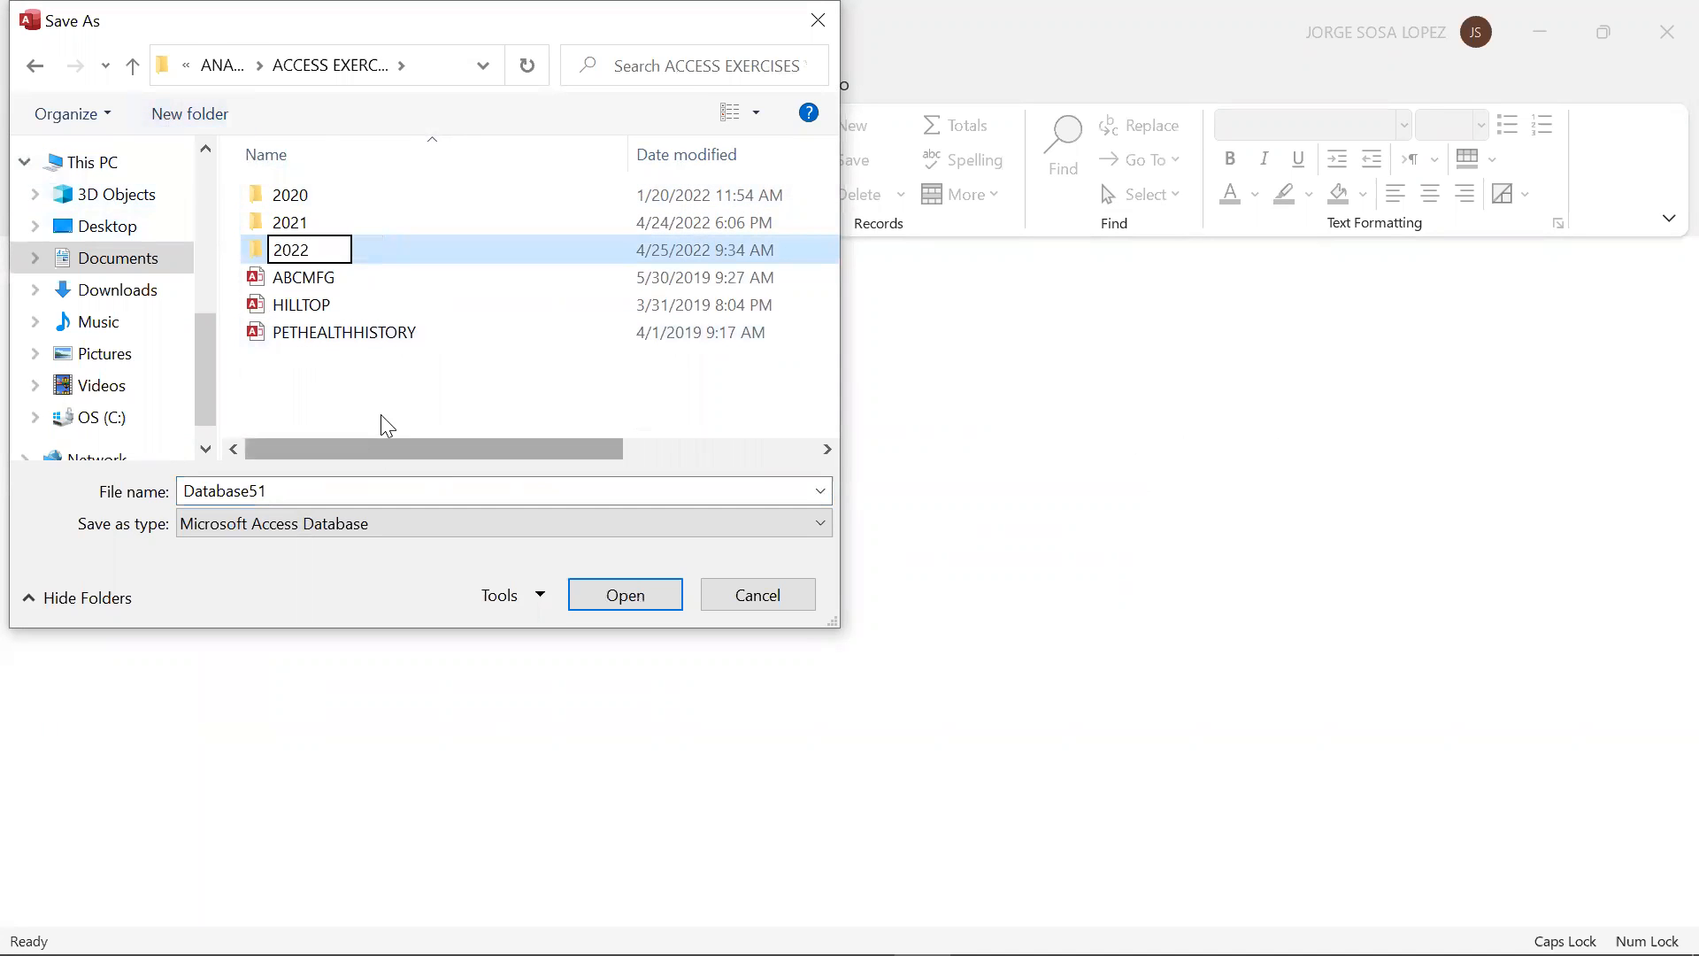
{"action": "key", "text": "Return"}
{"action": "double_click", "coordinate": [287, 249]}
Save the database as SOSACORP_v1 in the 2022 folder and enable its disabled content
{"action": "double_click", "coordinate": [334, 493]}
{"action": "key", "text": "Caps_Lock"}
{"action": "type", "text": "so"}
{"action": "key", "text": "BackSpace"}
{"action": "key", "text": "BackSpace"}
{"action": "key", "text": "Caps_Lock"}
{"action": "type", "text": "SOSACORP"}
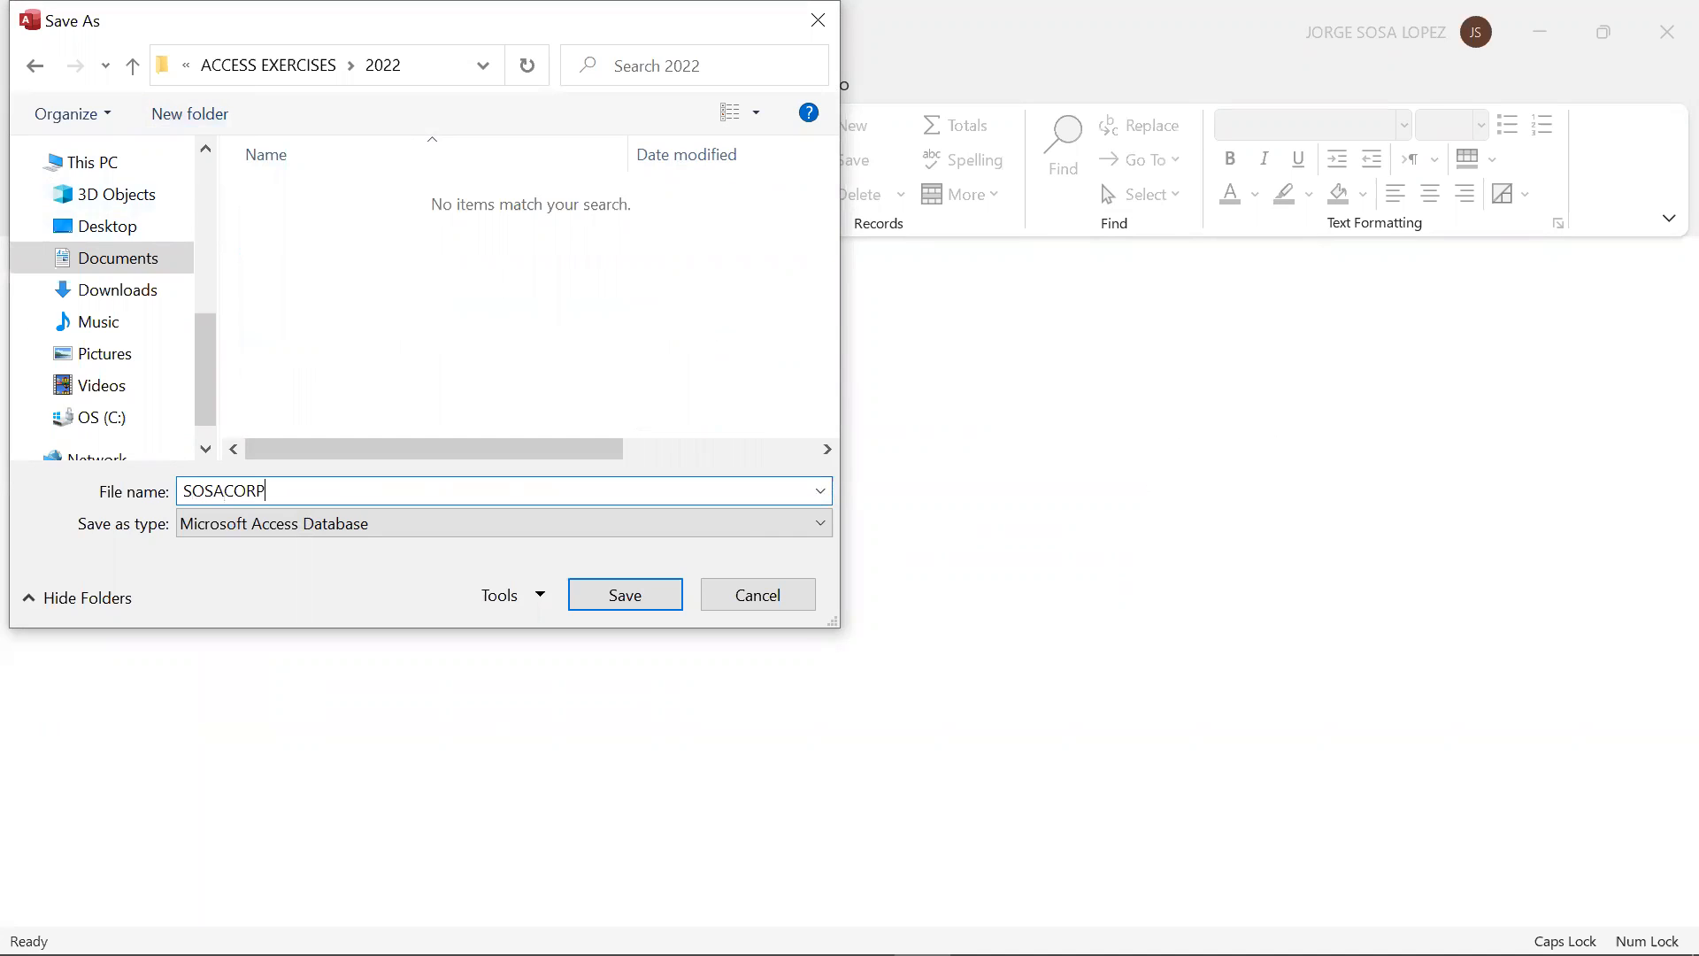
{"action": "type", "text": "_V"}
{"action": "key", "text": "BackSpace"}
{"action": "type", "text": "V"}
{"action": "key", "text": "BackSpace"}
{"action": "key", "text": "Caps_Lock"}
{"action": "type", "text": "v1"}
{"action": "left_click", "coordinate": [599, 594]}
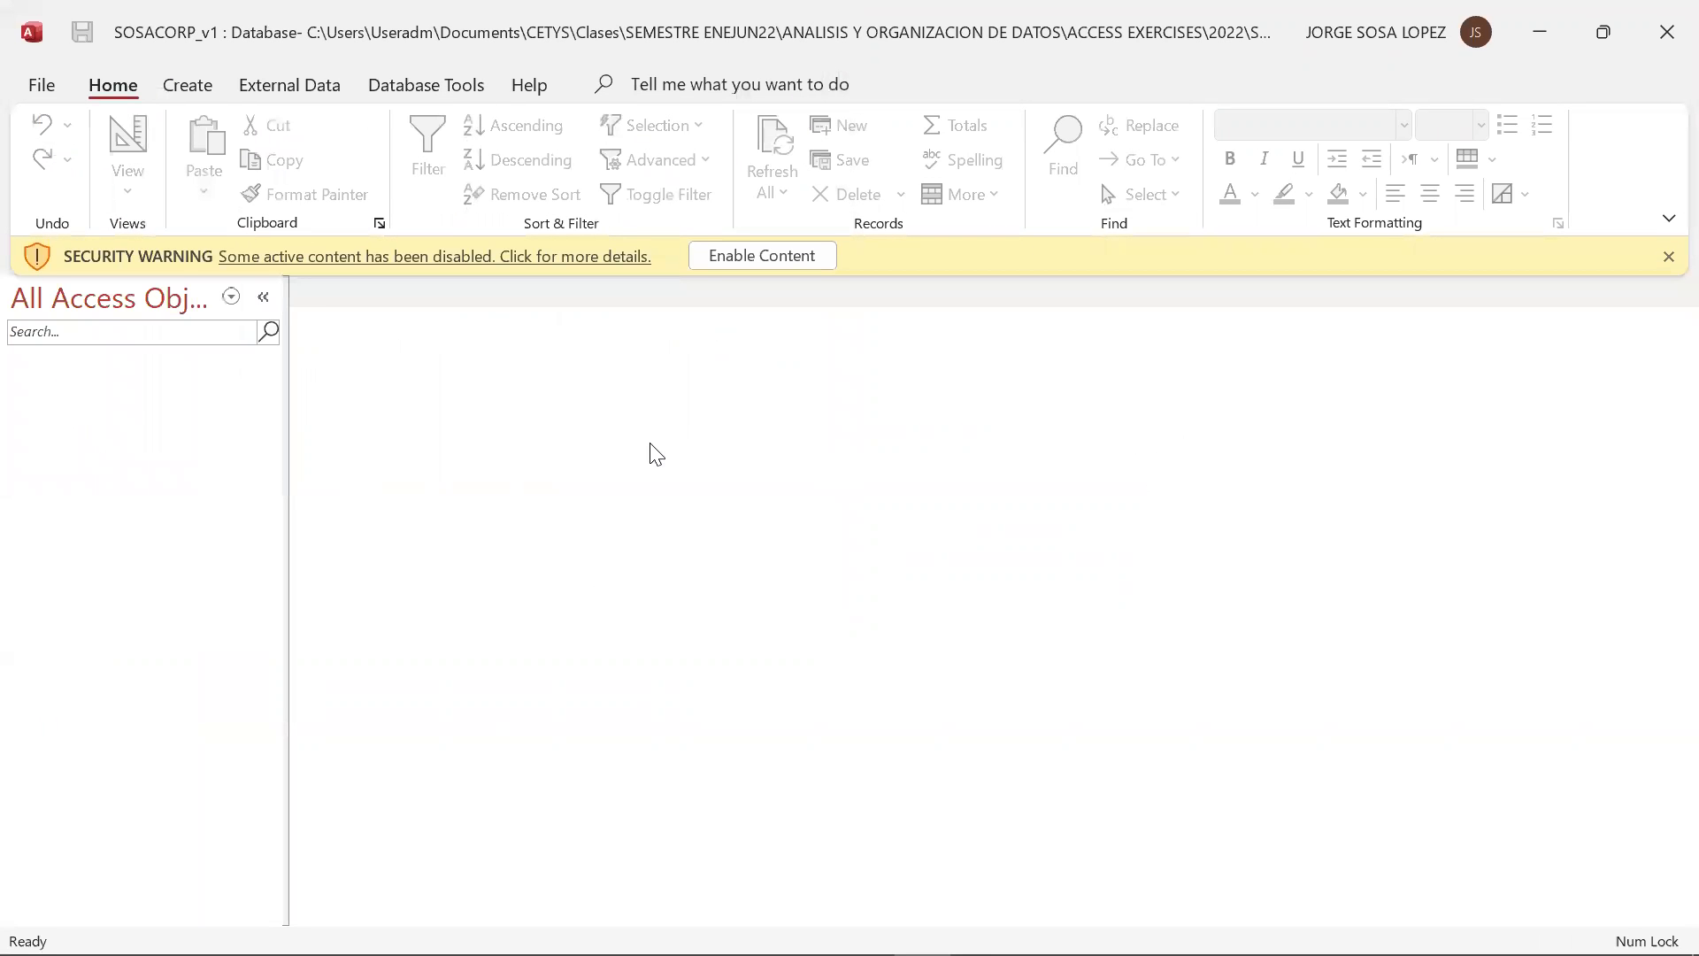
{"action": "left_click", "coordinate": [758, 257]}
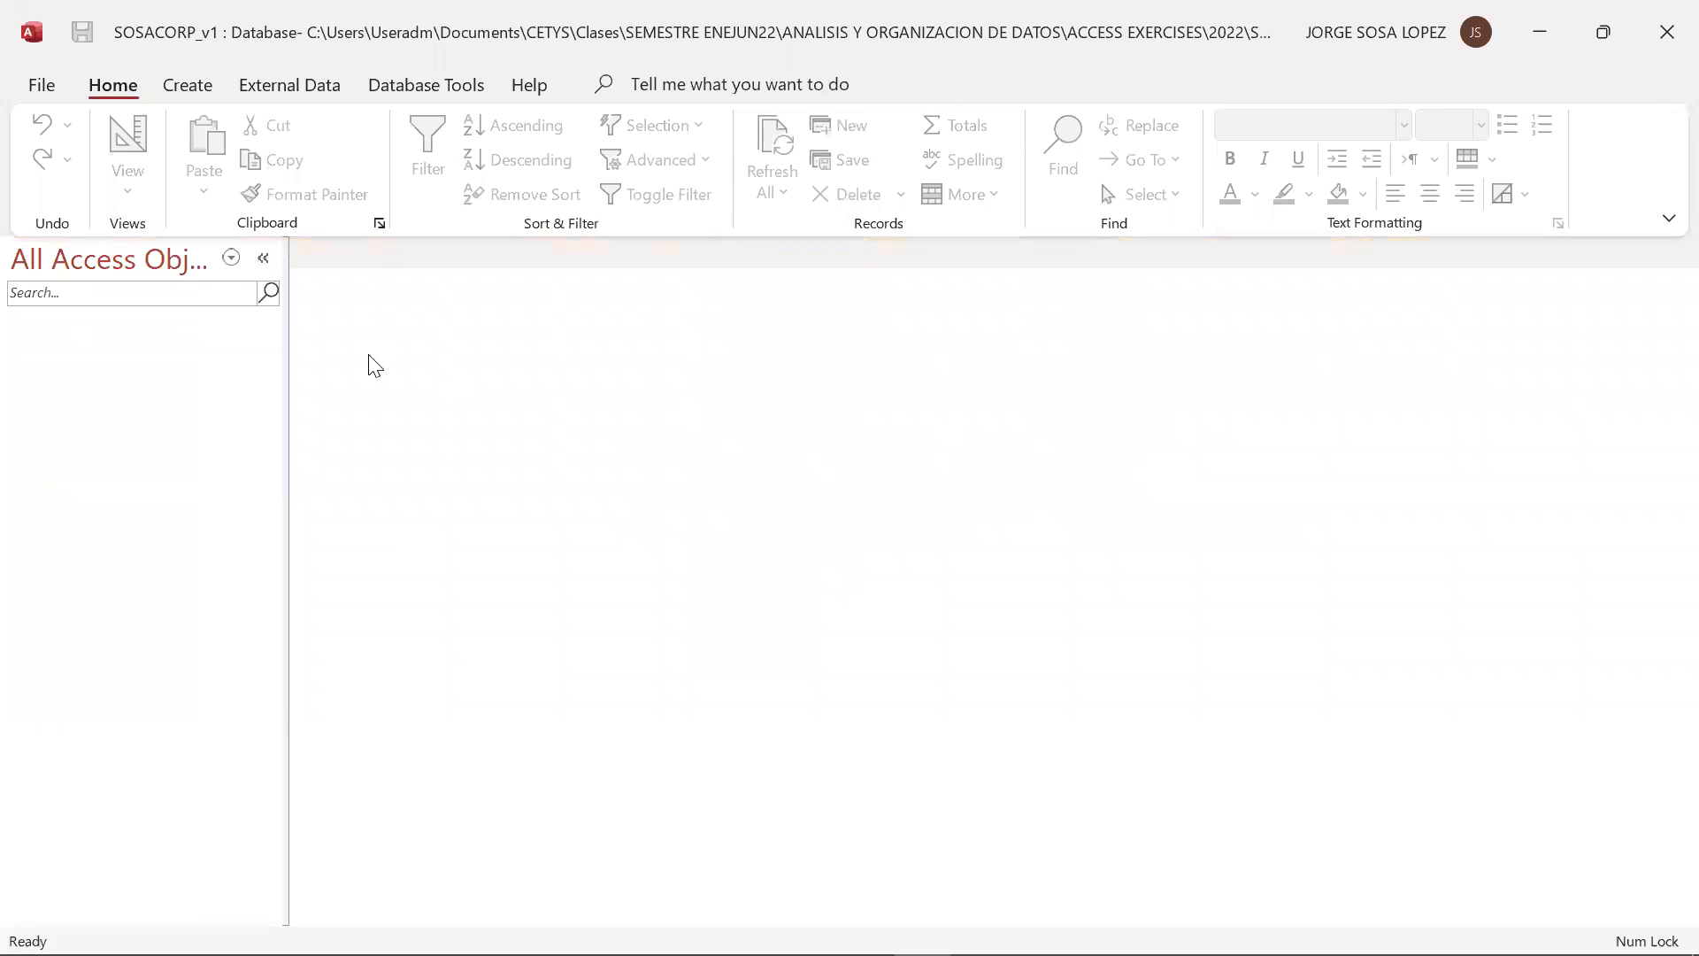
Collapse the navigation pane and expand it again
{"action": "left_click", "coordinate": [232, 259]}
{"action": "left_click", "coordinate": [262, 259]}
{"action": "left_click", "coordinate": [262, 258]}
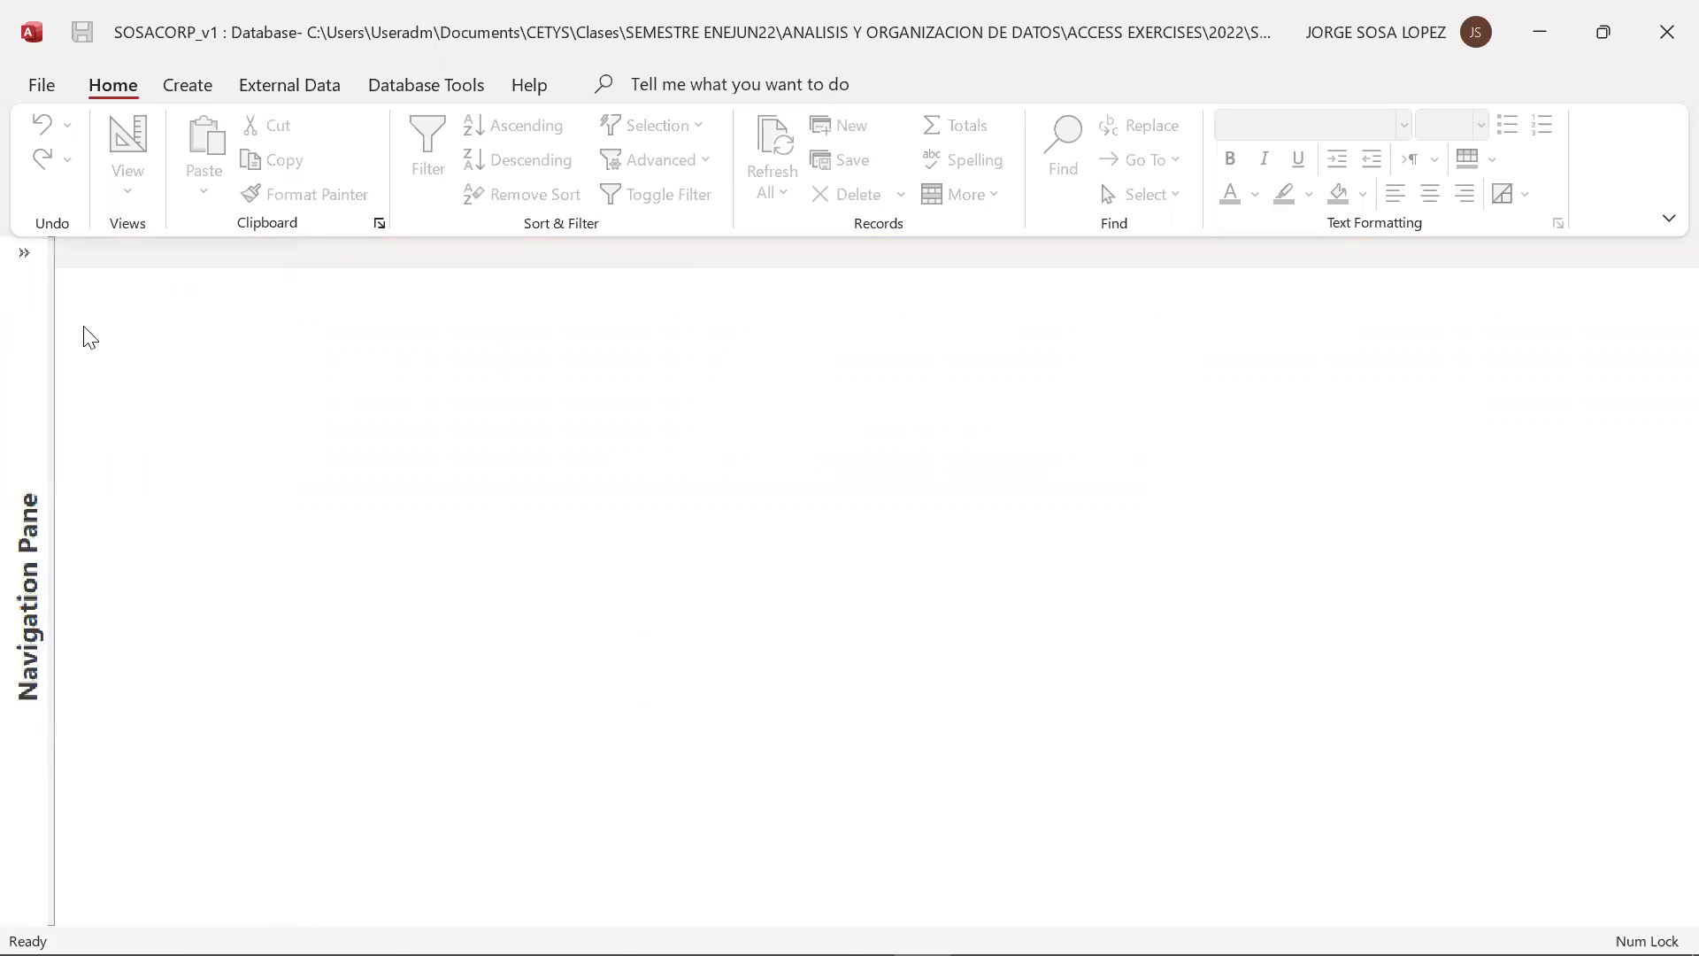
{"action": "left_click", "coordinate": [24, 253]}
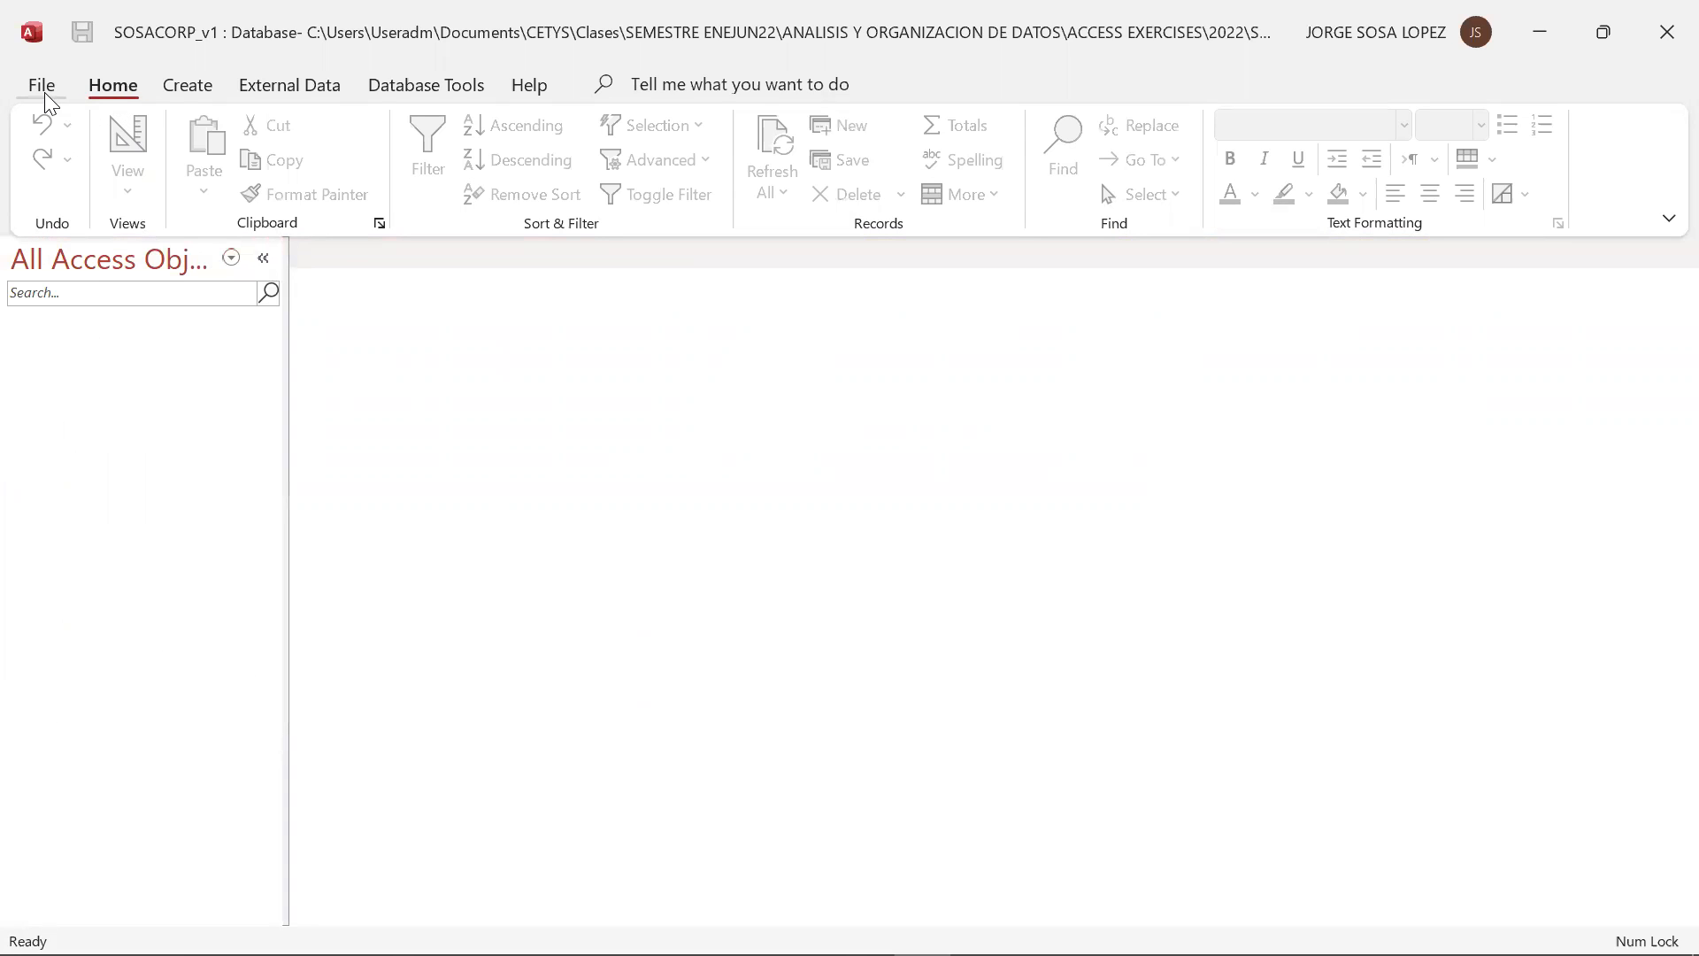
Display the commands for creating database objects and bring up the list of open windows to switch to another one
{"action": "left_click", "coordinate": [193, 89]}
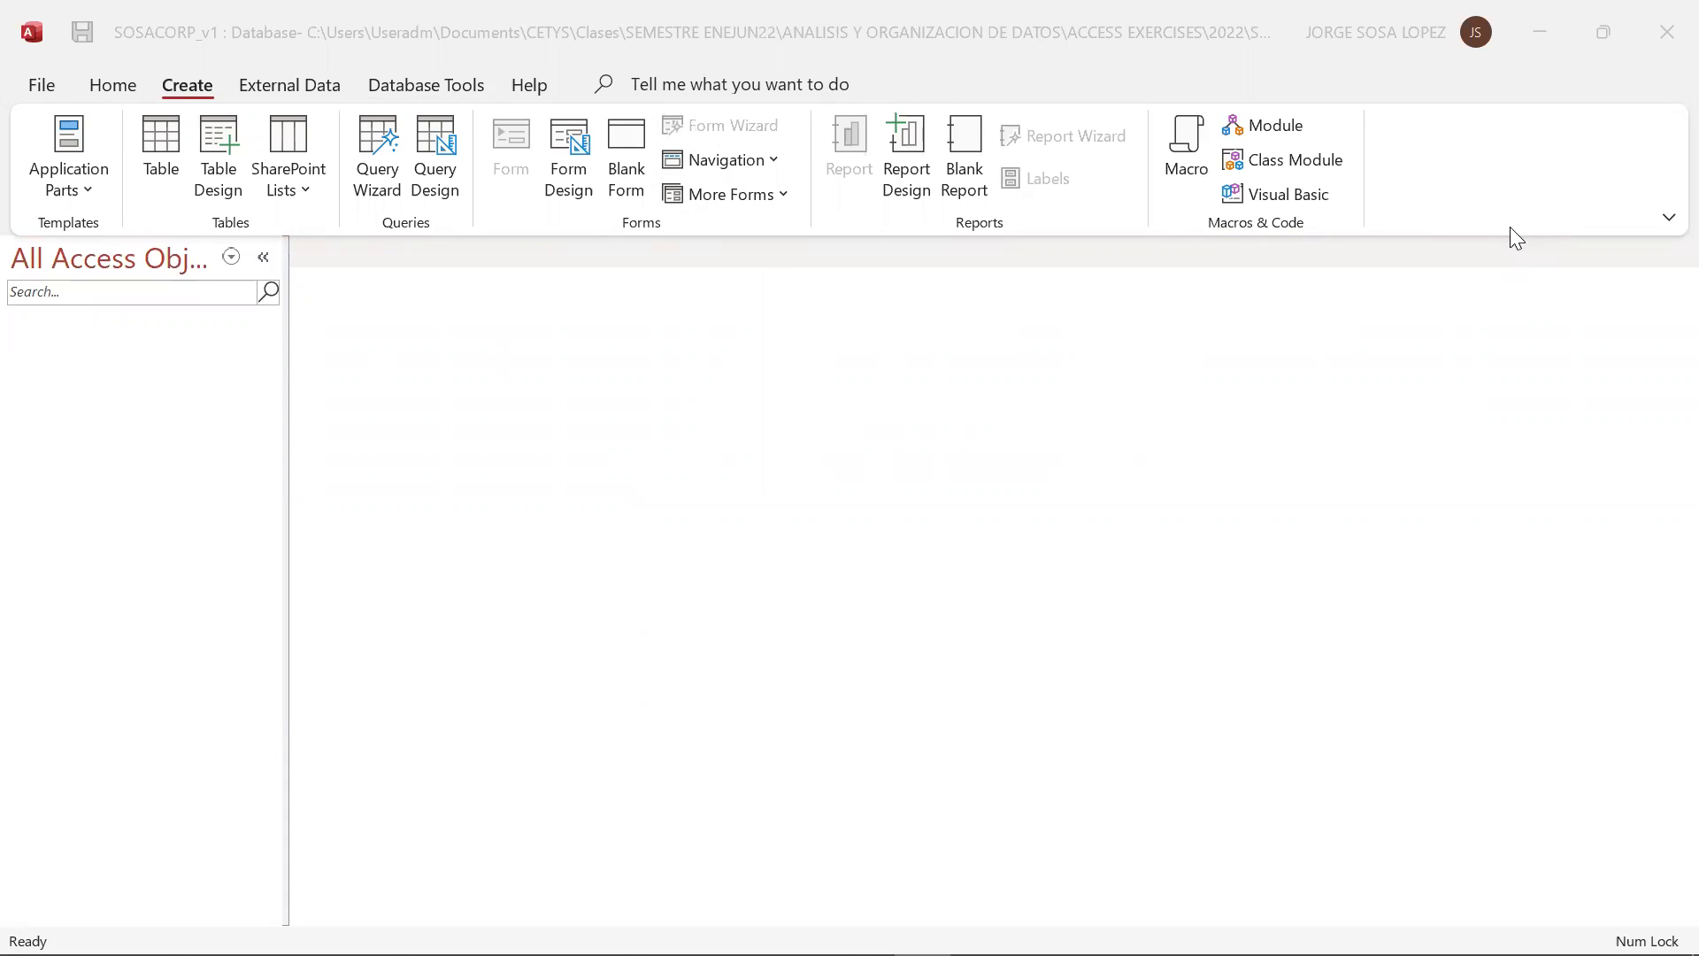
{"action": "key", "text": "alt+Tab"}
{"action": "key", "text": "Tab"}
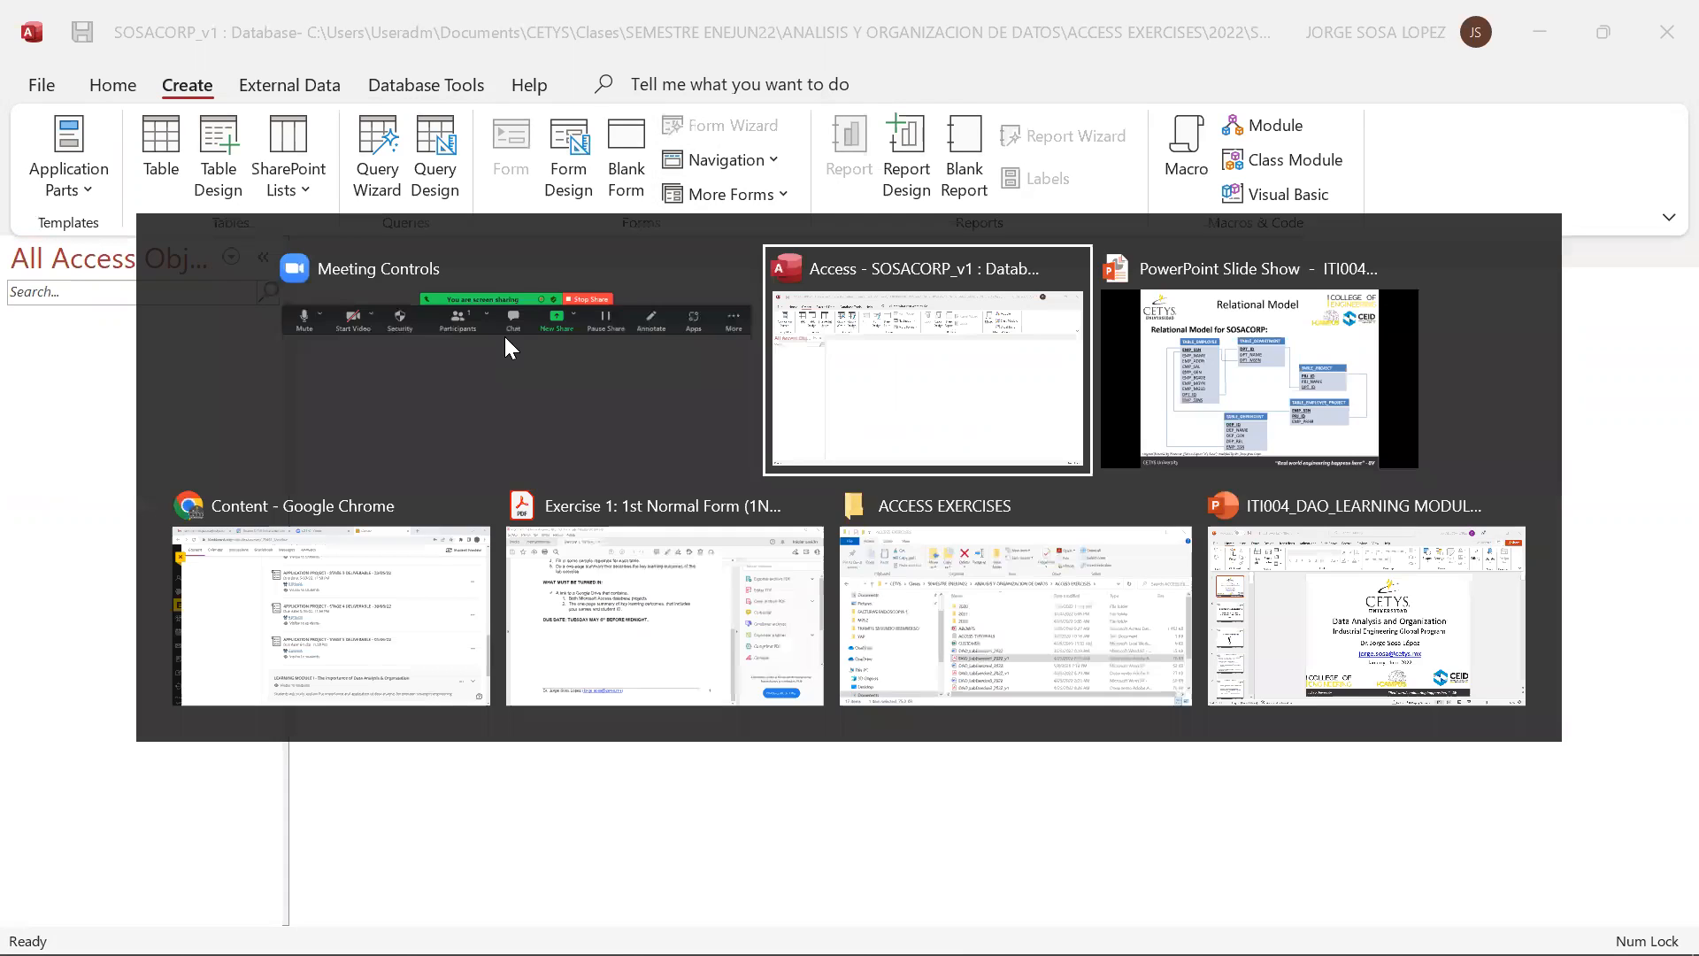
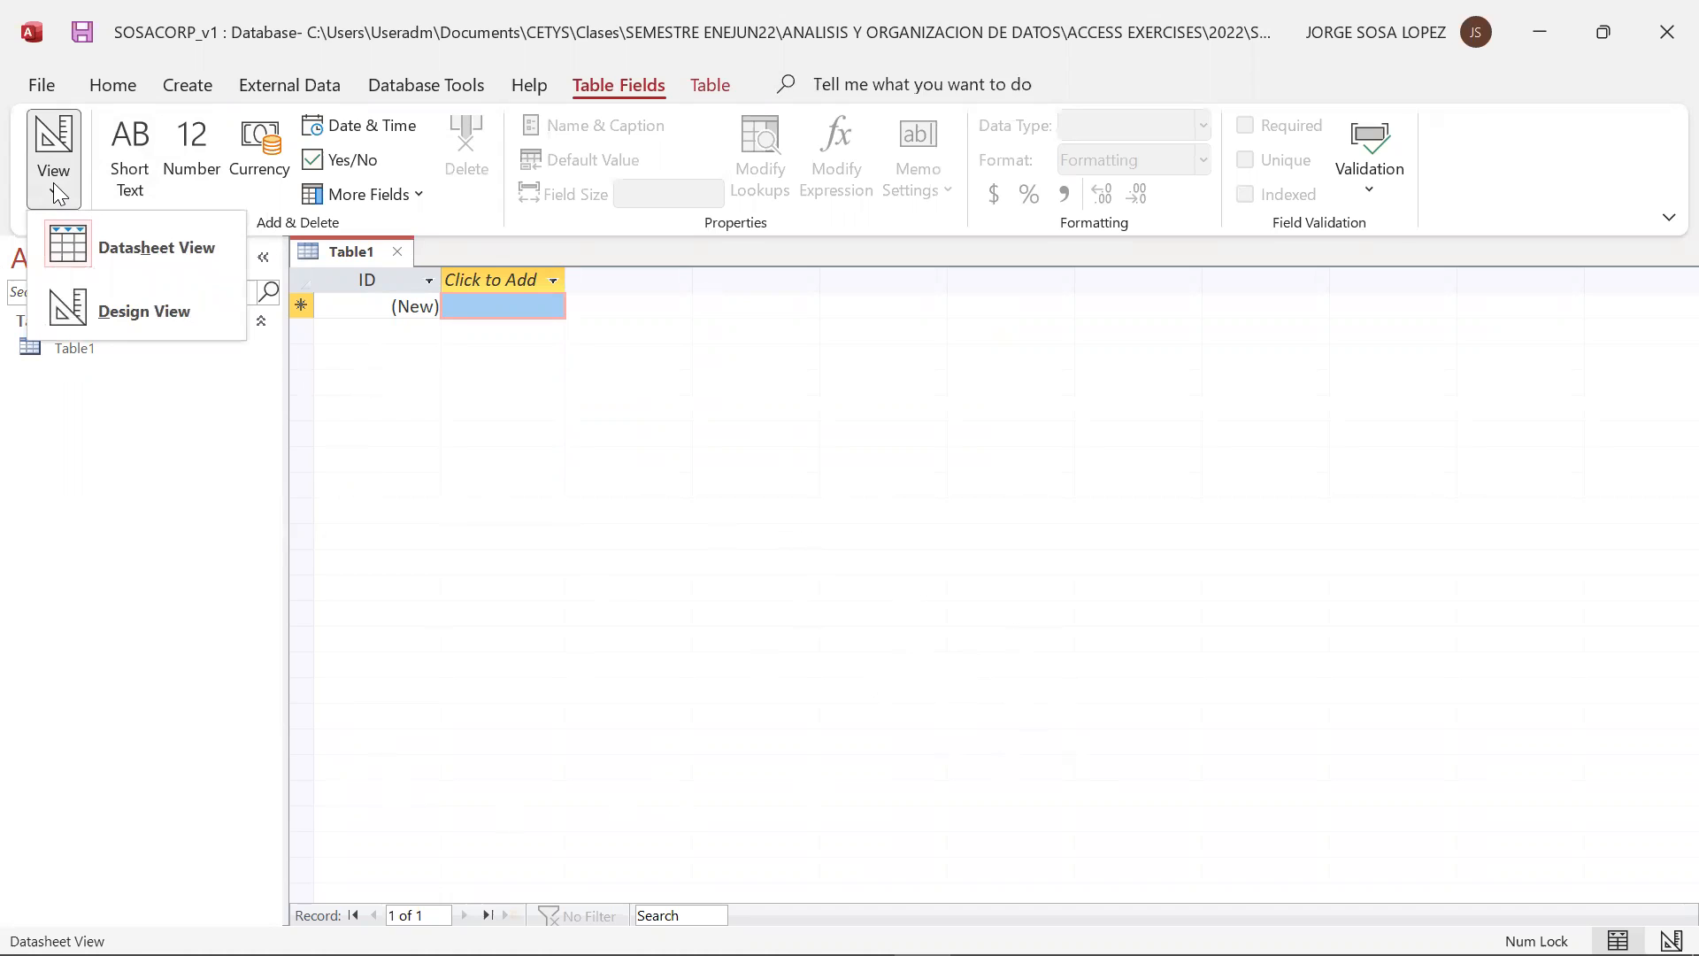
Switch the new table to Design View and save it under the name TABLE_EMPLOYEE
{"action": "left_click", "coordinate": [132, 326]}
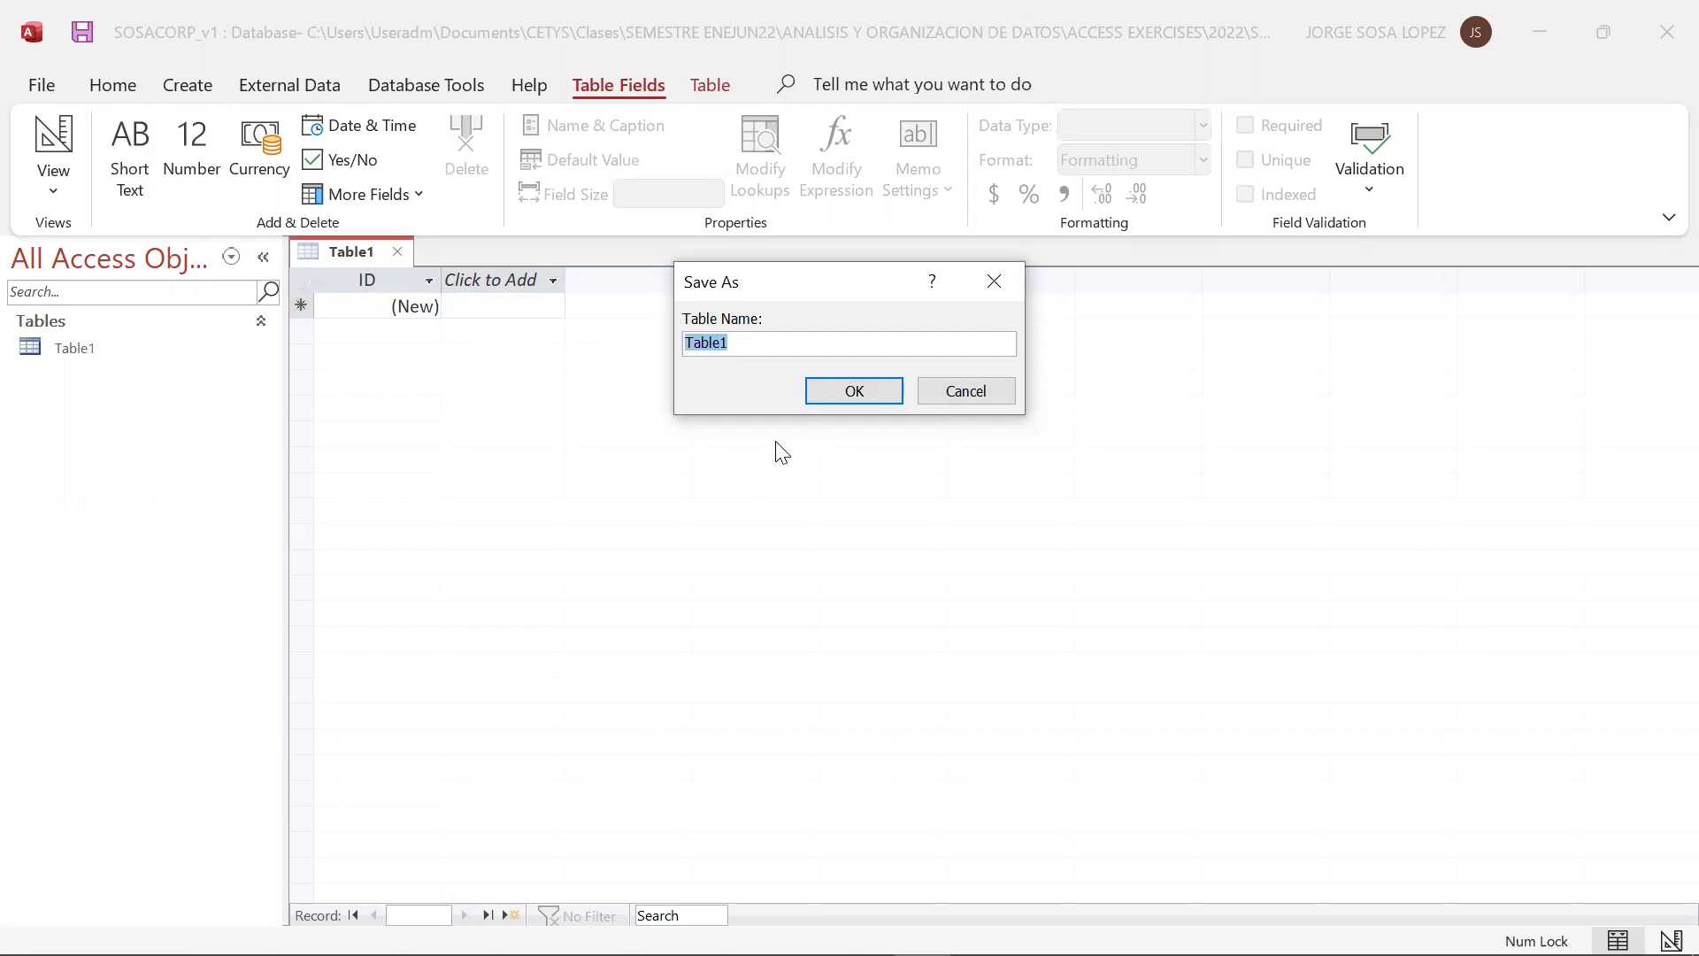
{"action": "key", "text": "alt+Tab"}
{"action": "key", "text": "alt+Tab"}
{"action": "type", "text": "t"}
{"action": "key", "text": "Caps_Lock"}
{"action": "key", "text": "BackSpace"}
{"action": "type", "text": "TABLE_EMPLOYEE"}
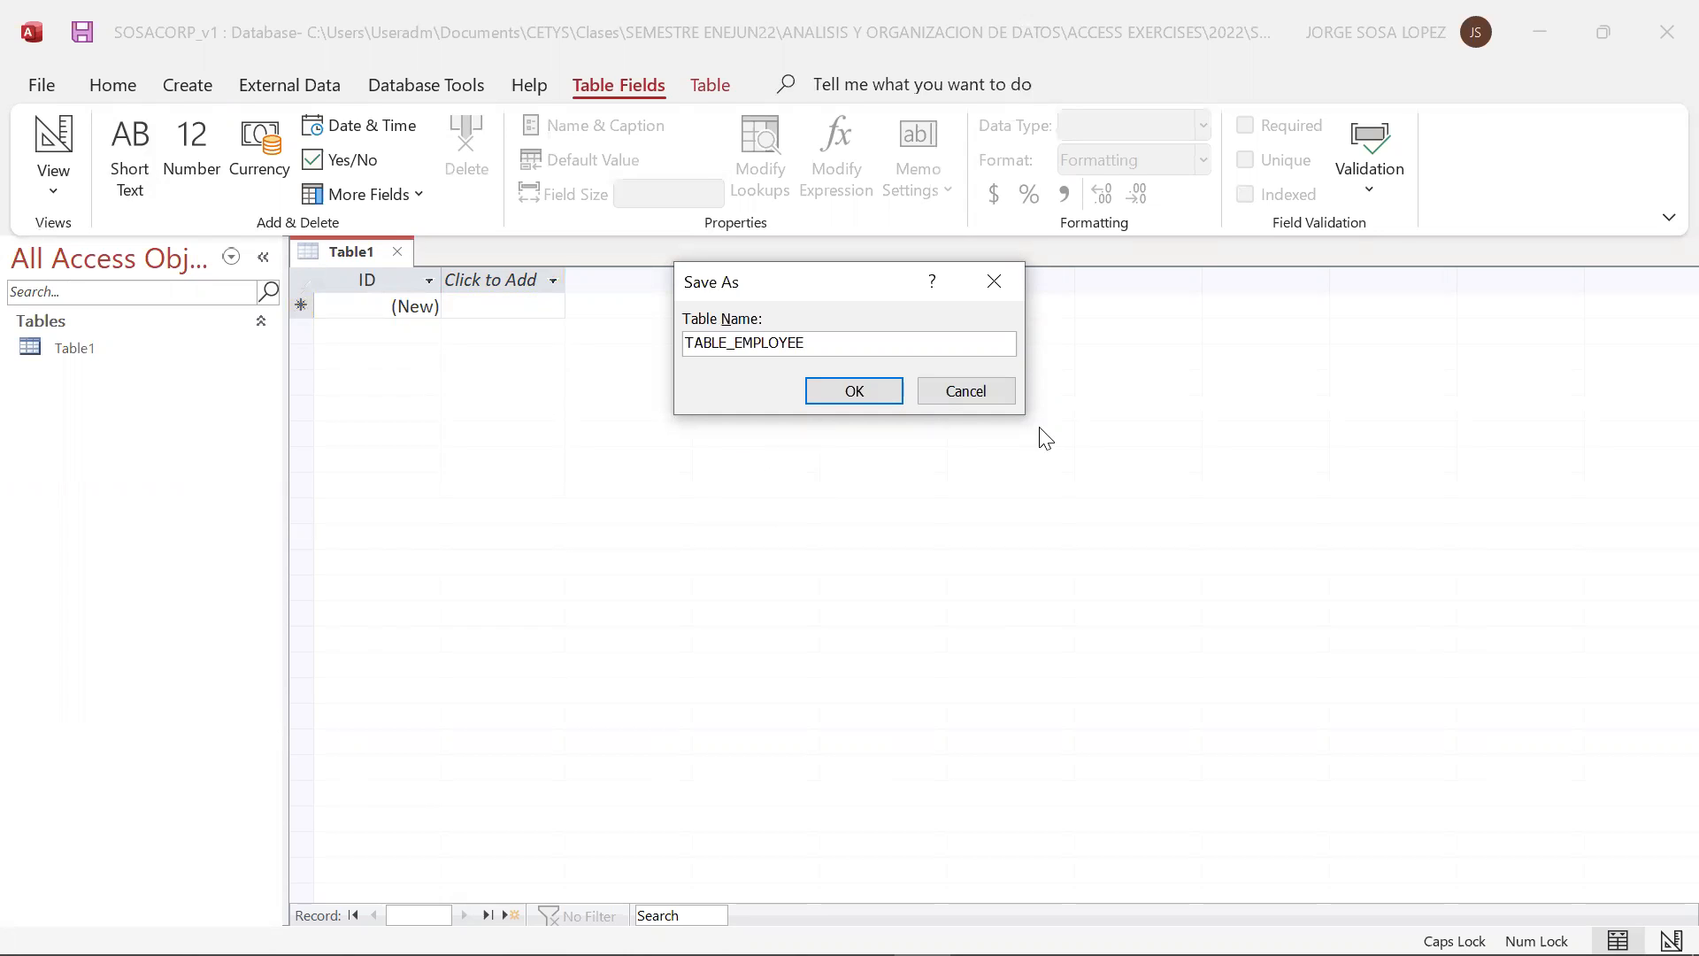
{"action": "left_click", "coordinate": [868, 386]}
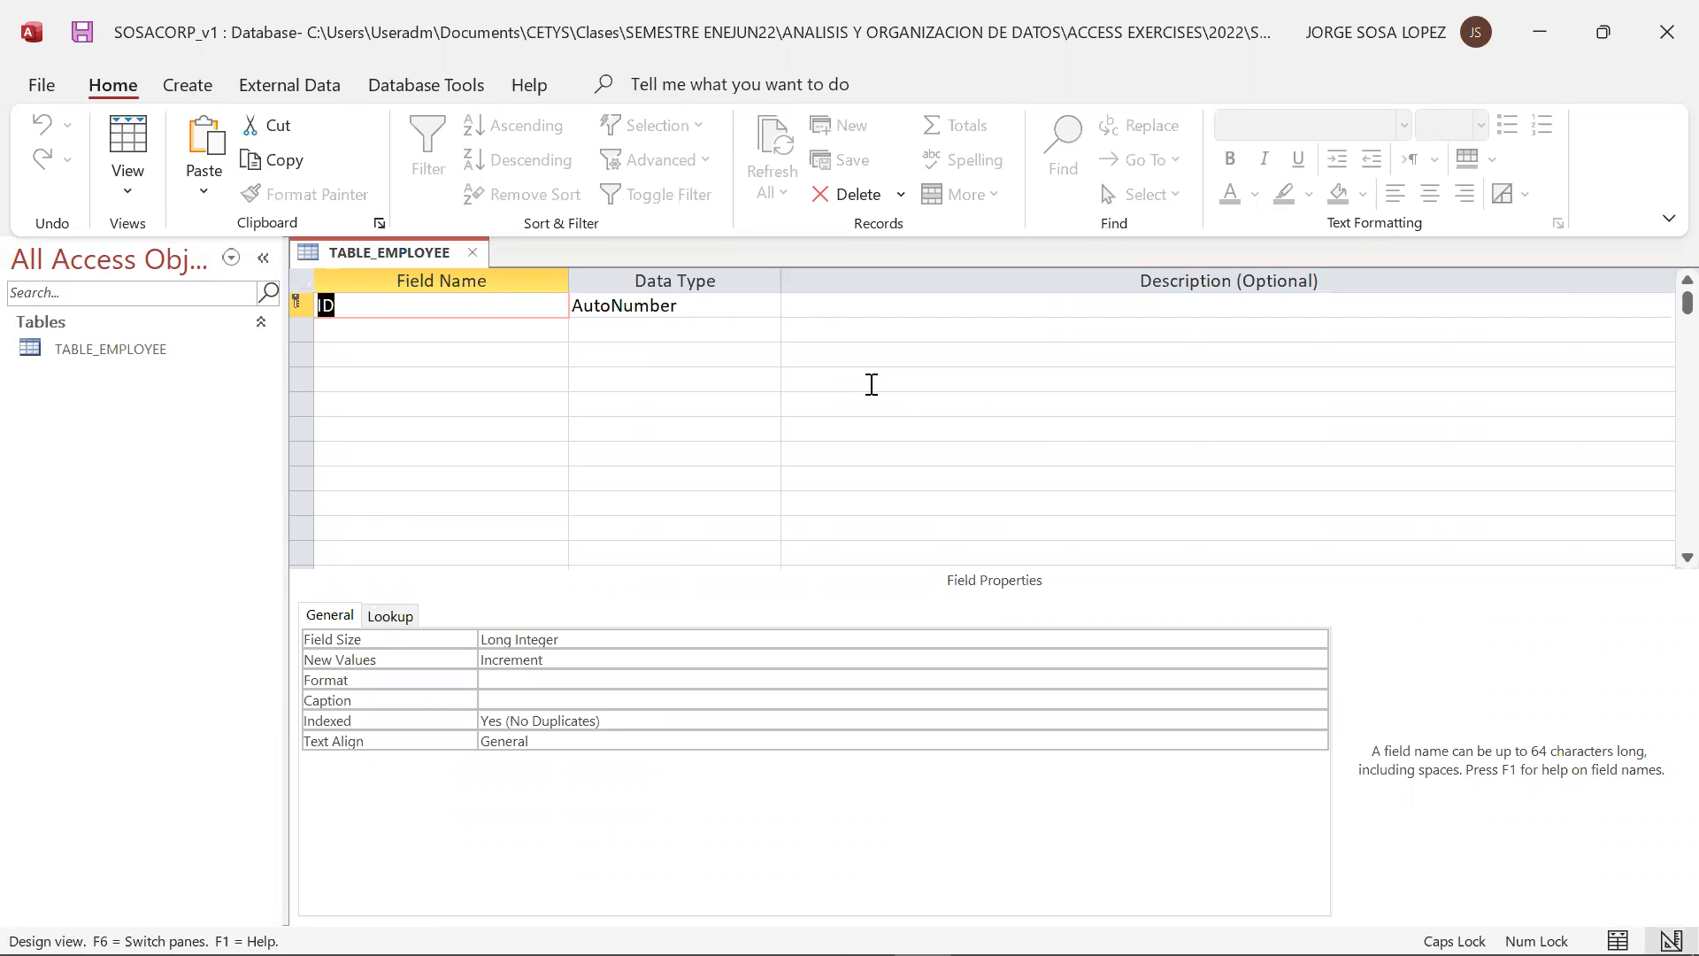
Check the relational model slide, rename the ID primary key field to EMP_SSN and set its data type to Number
{"action": "key", "text": "alt+Tab"}
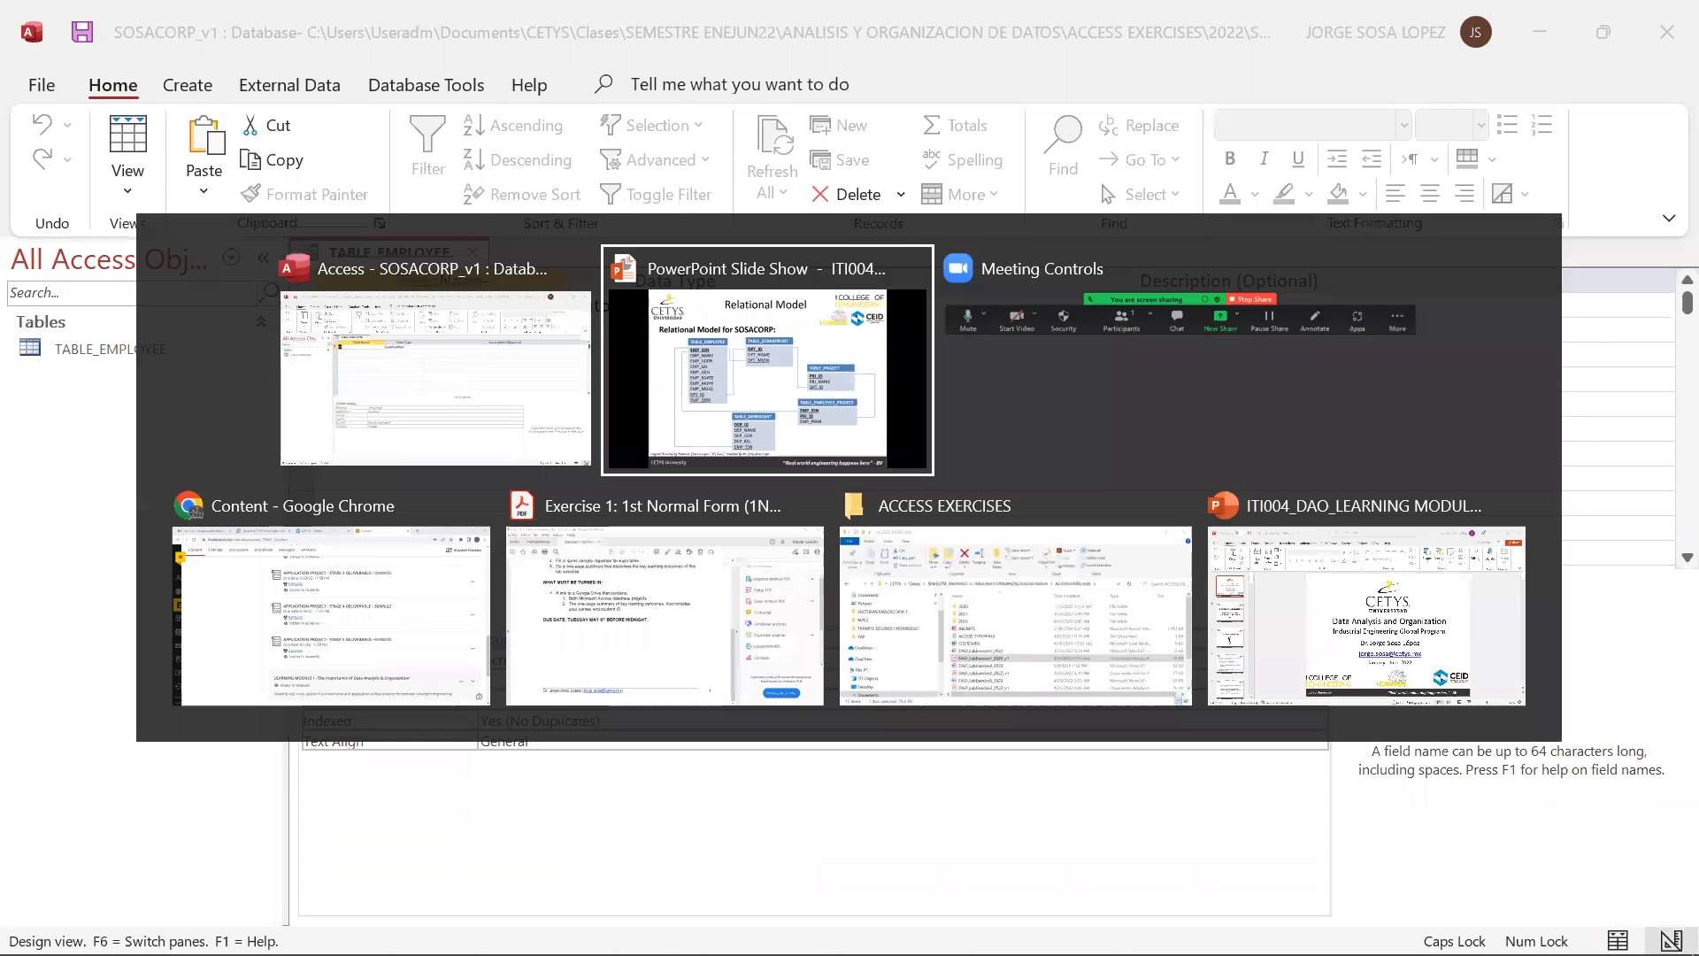
{"action": "key", "text": "alt+Tab"}
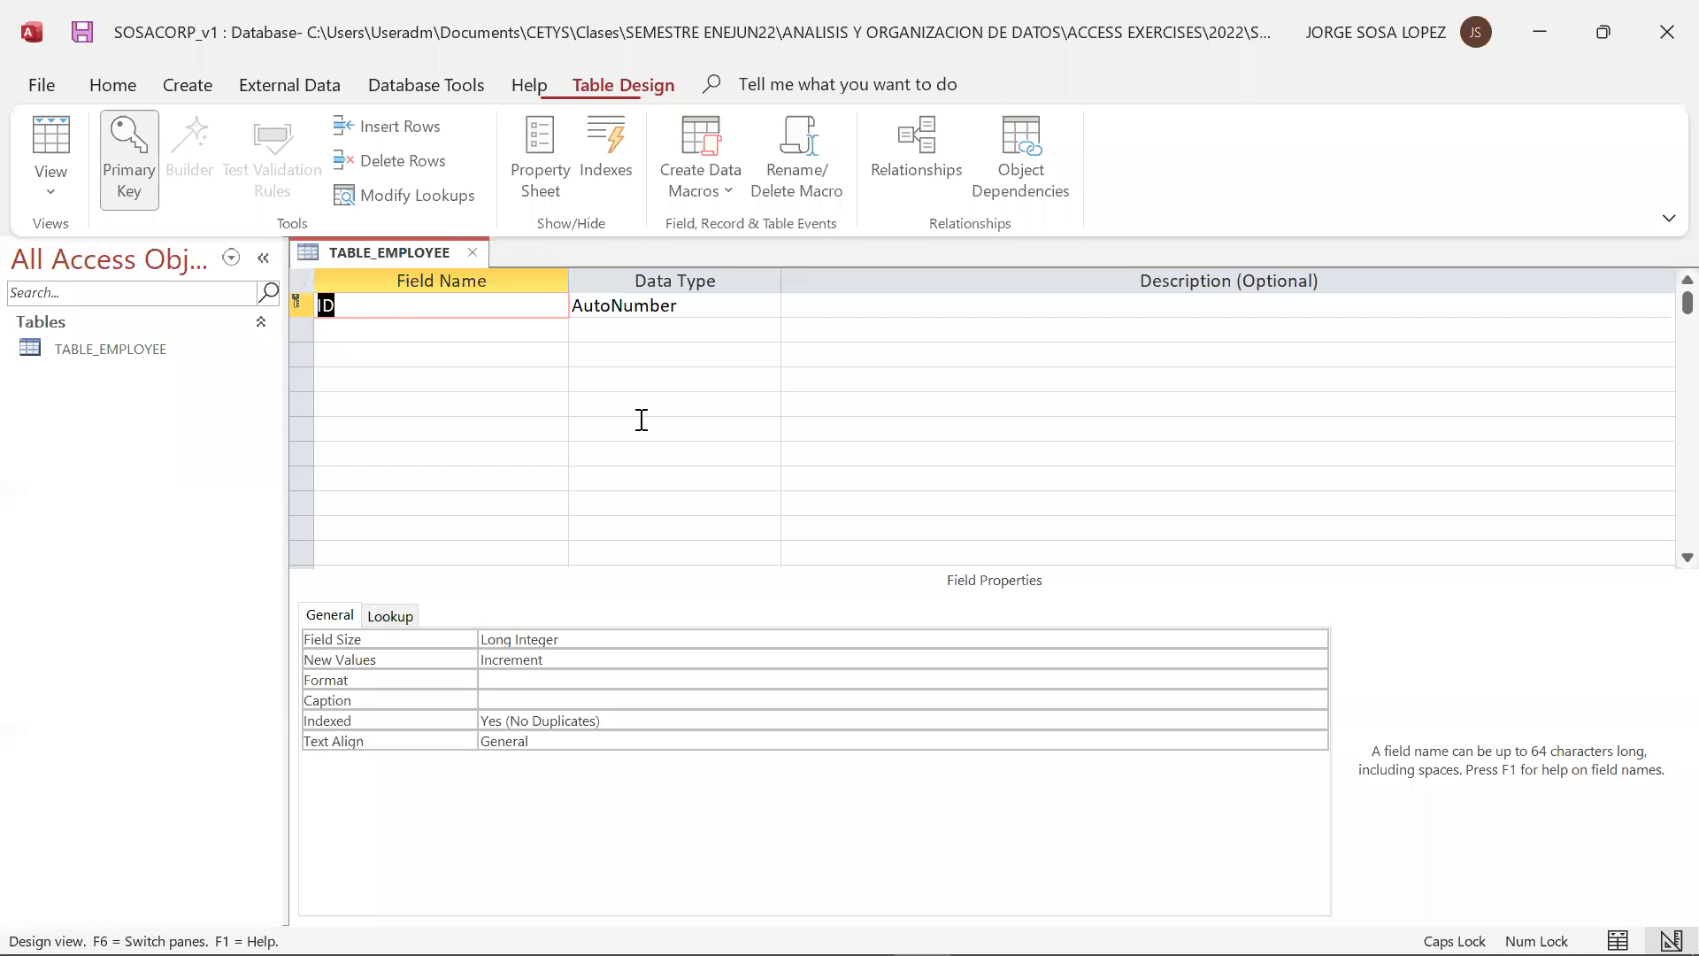
{"action": "type", "text": "EMP_SSS"}
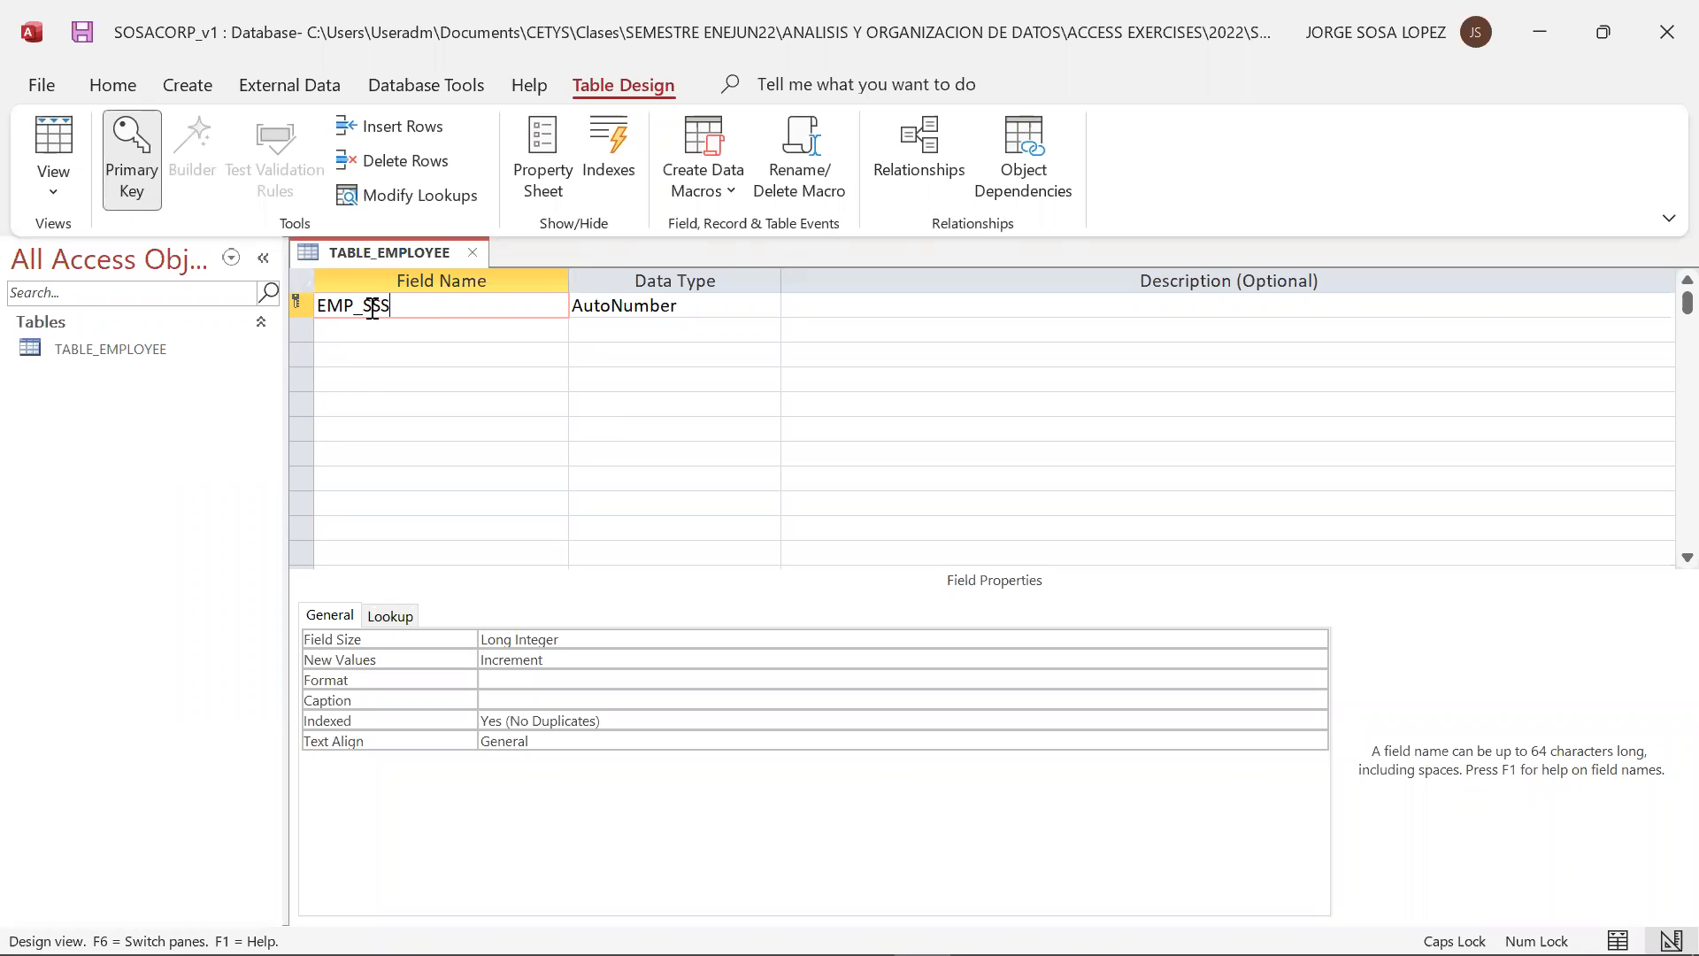
{"action": "key", "text": "BackSpace"}
{"action": "type", "text": "N"}
{"action": "key", "text": "Tab"}
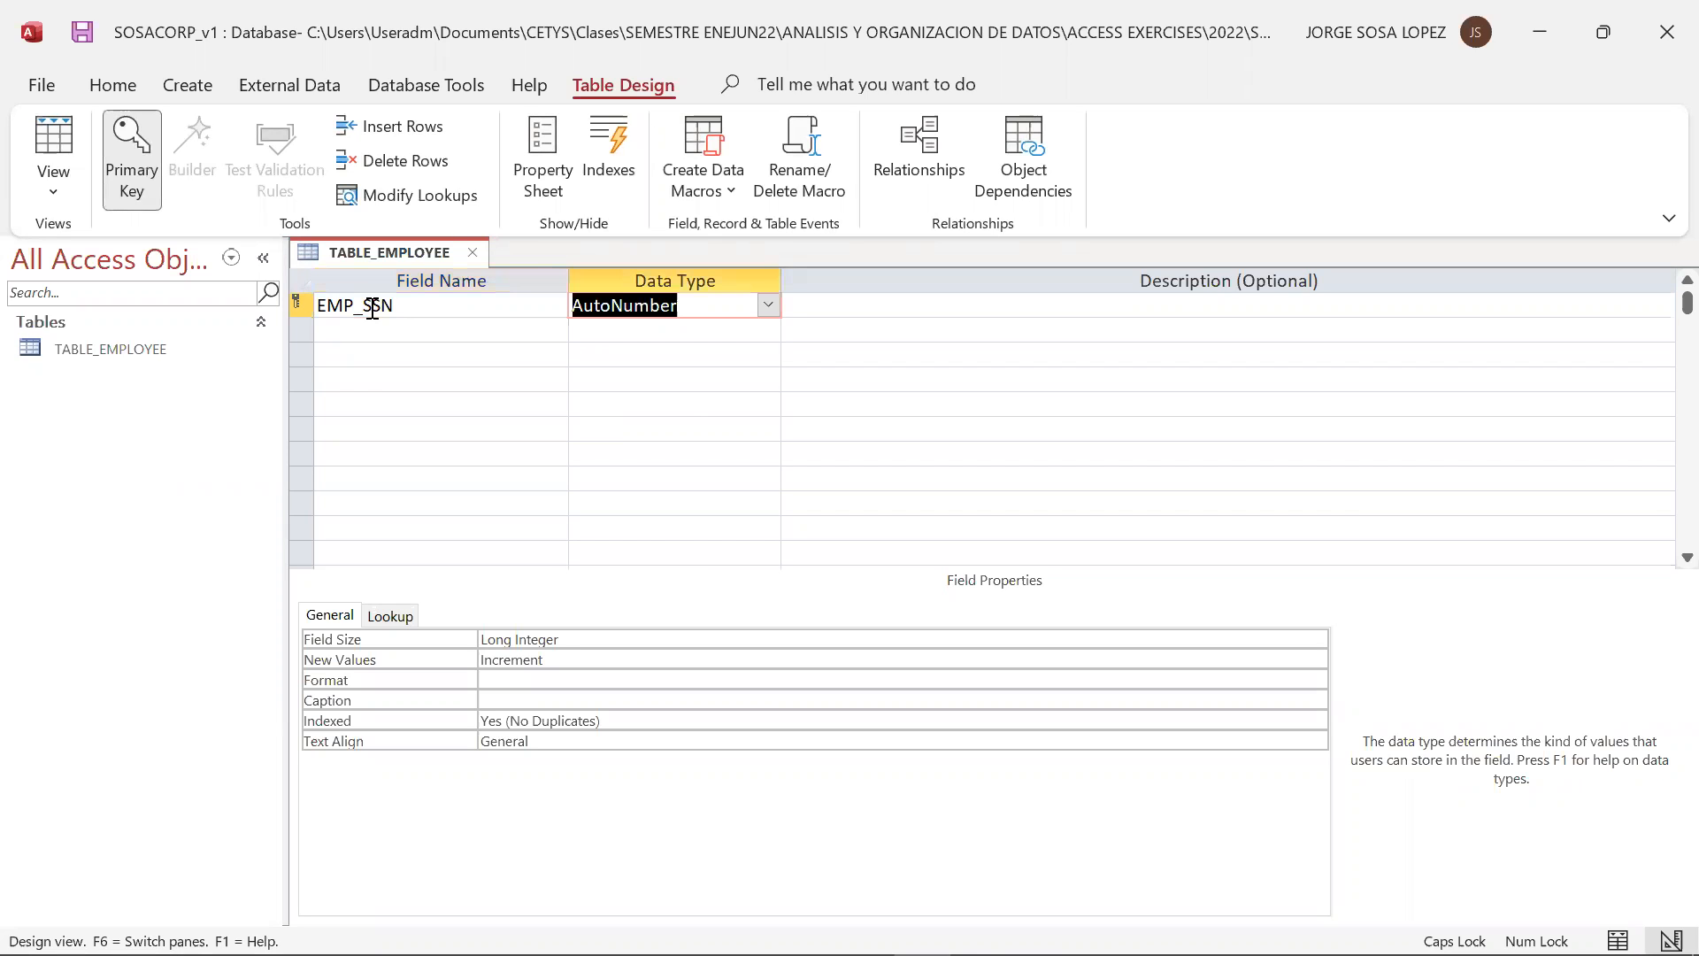
{"action": "left_click", "coordinate": [761, 310]}
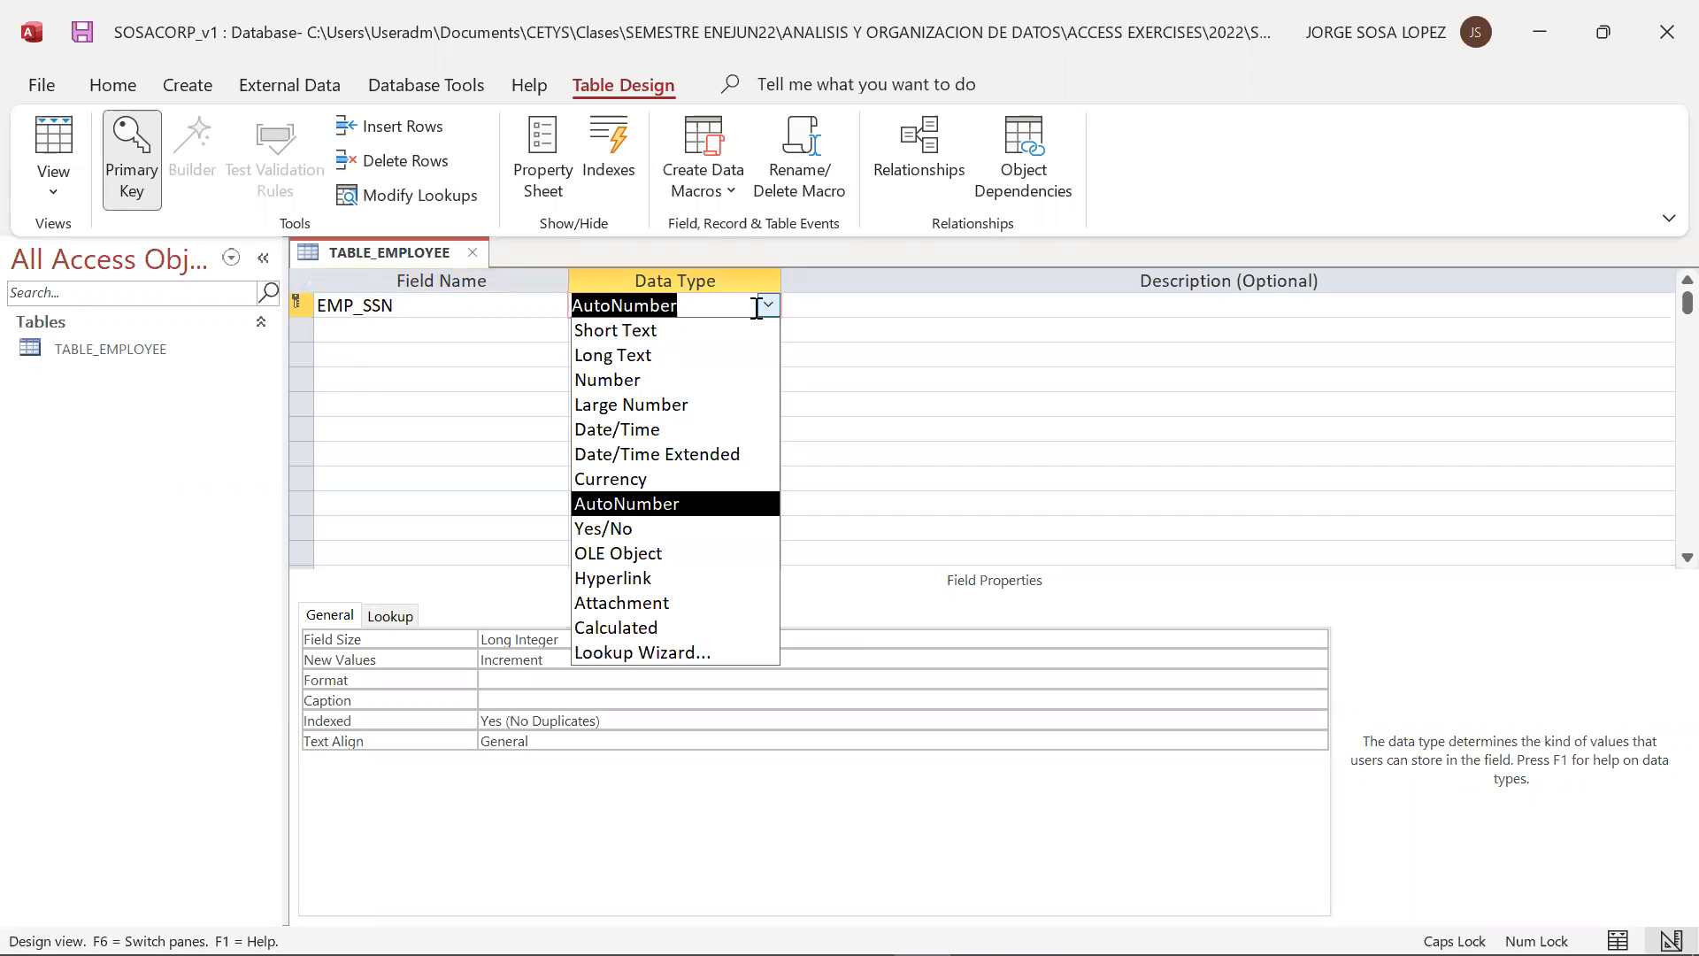
{"action": "left_click", "coordinate": [713, 379]}
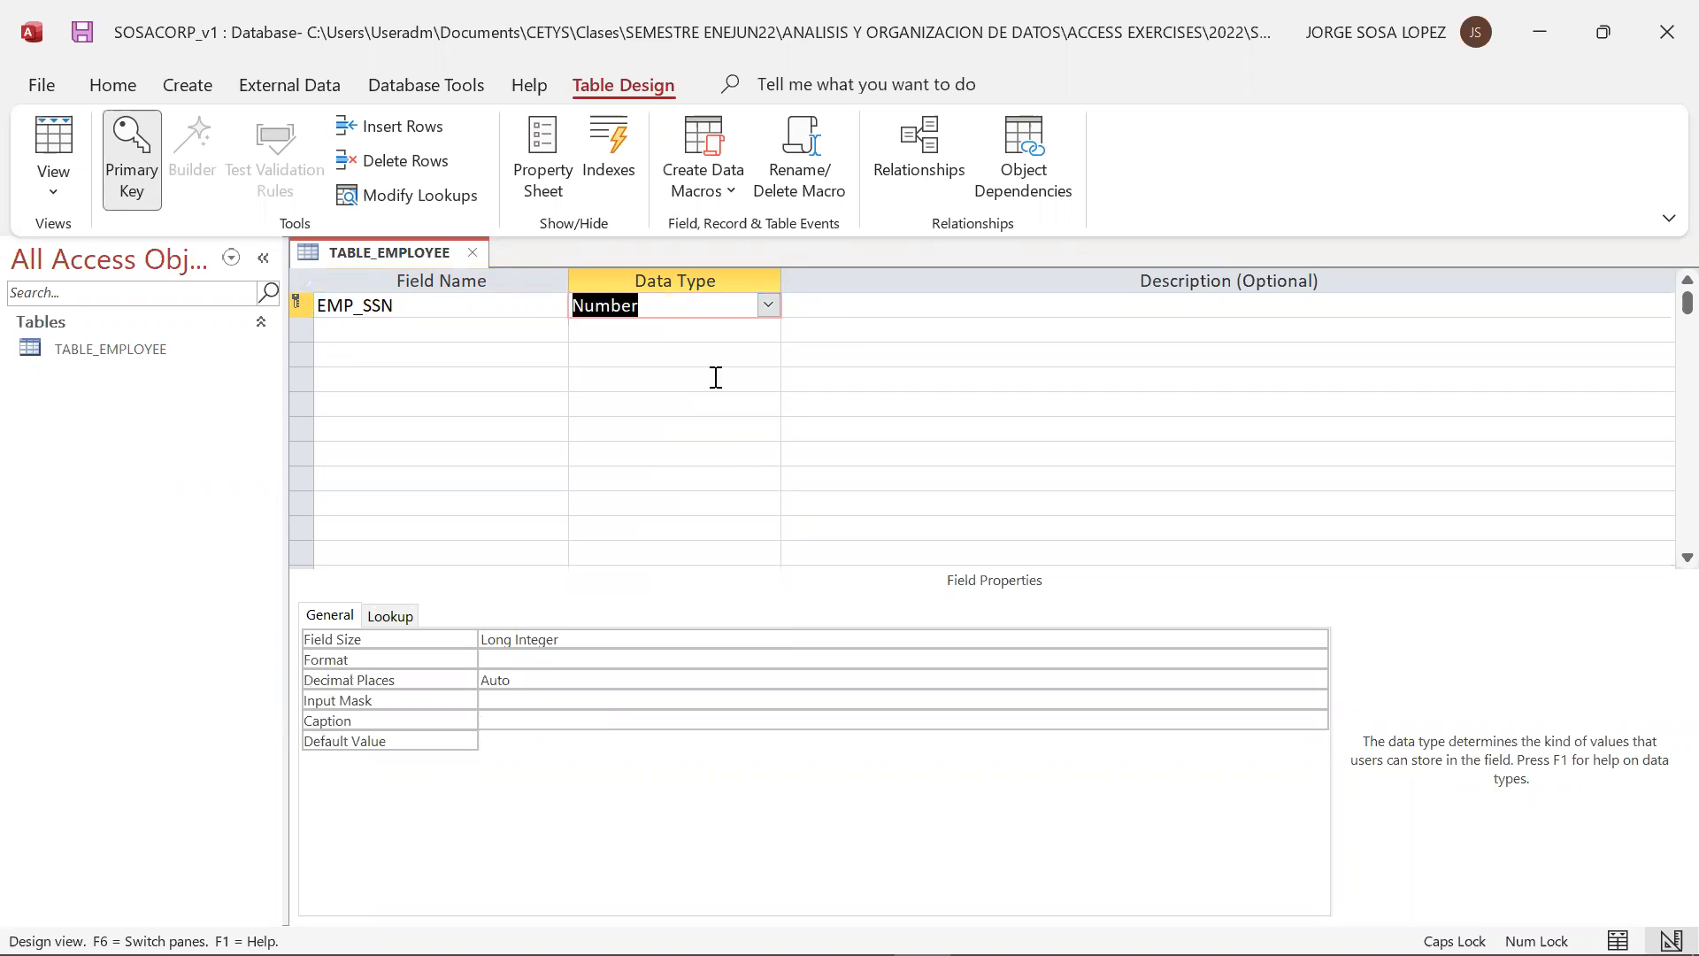
Describe the EMP_SSN field as EMPLOYEE SOCIAL SECURITY NUMBER
{"action": "left_click", "coordinate": [885, 302]}
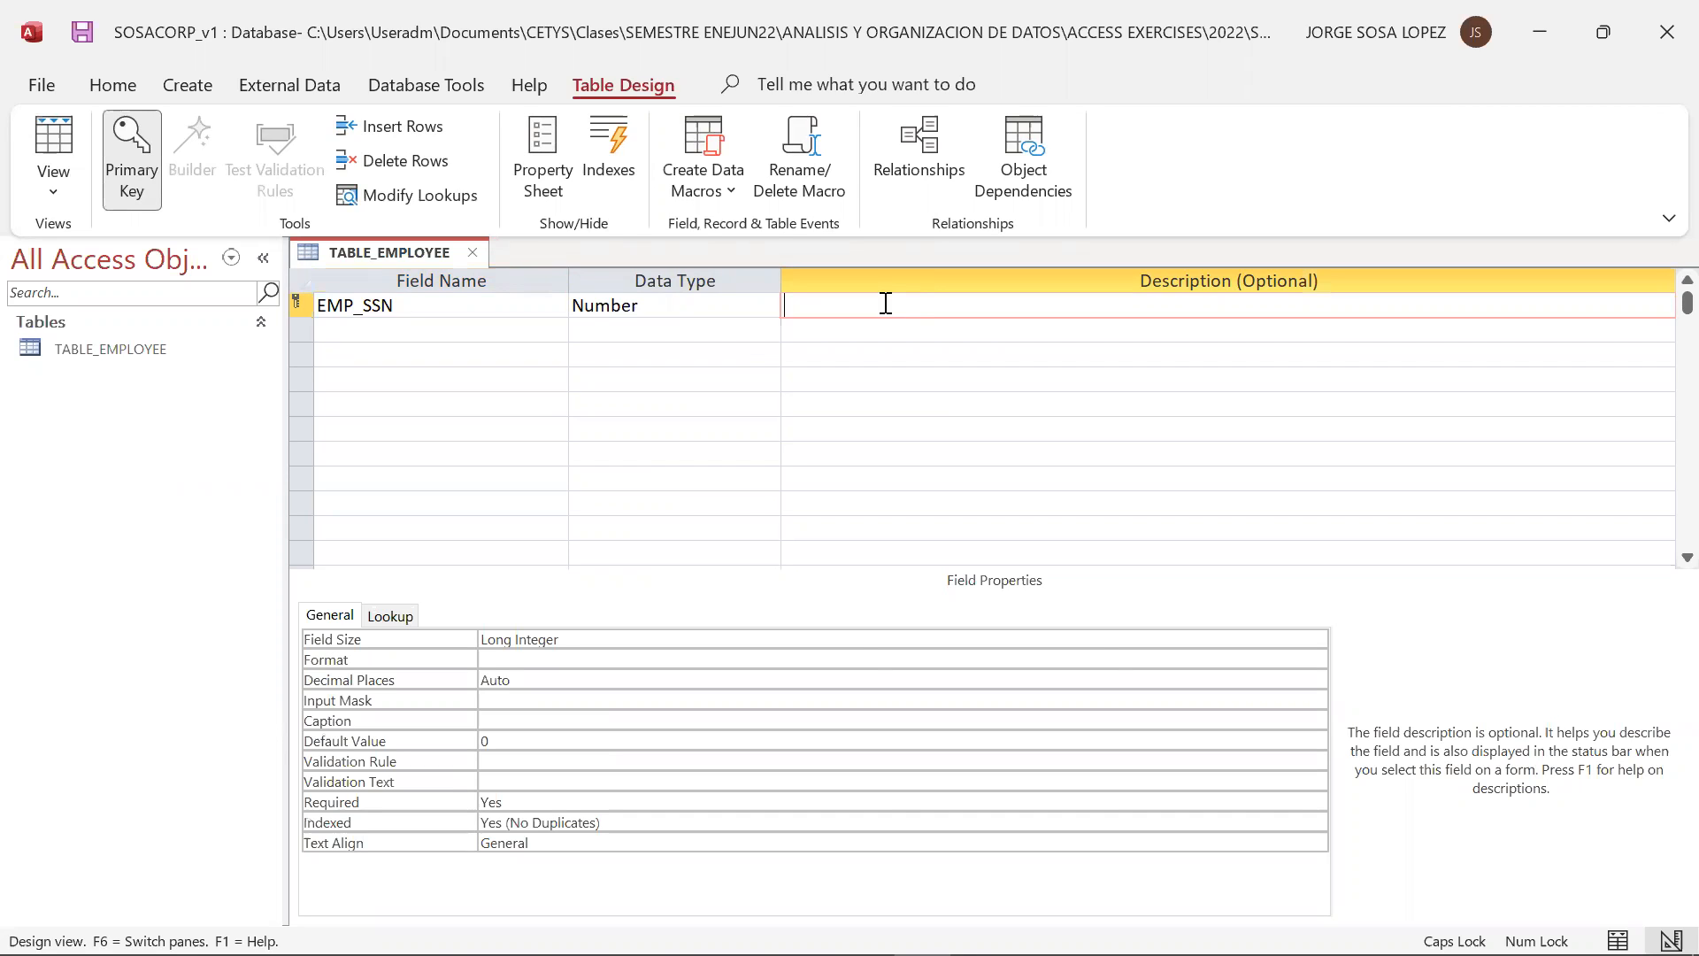
{"action": "type", "text": "EMPLOYEE SOCIAL SECURITY NUMB"}
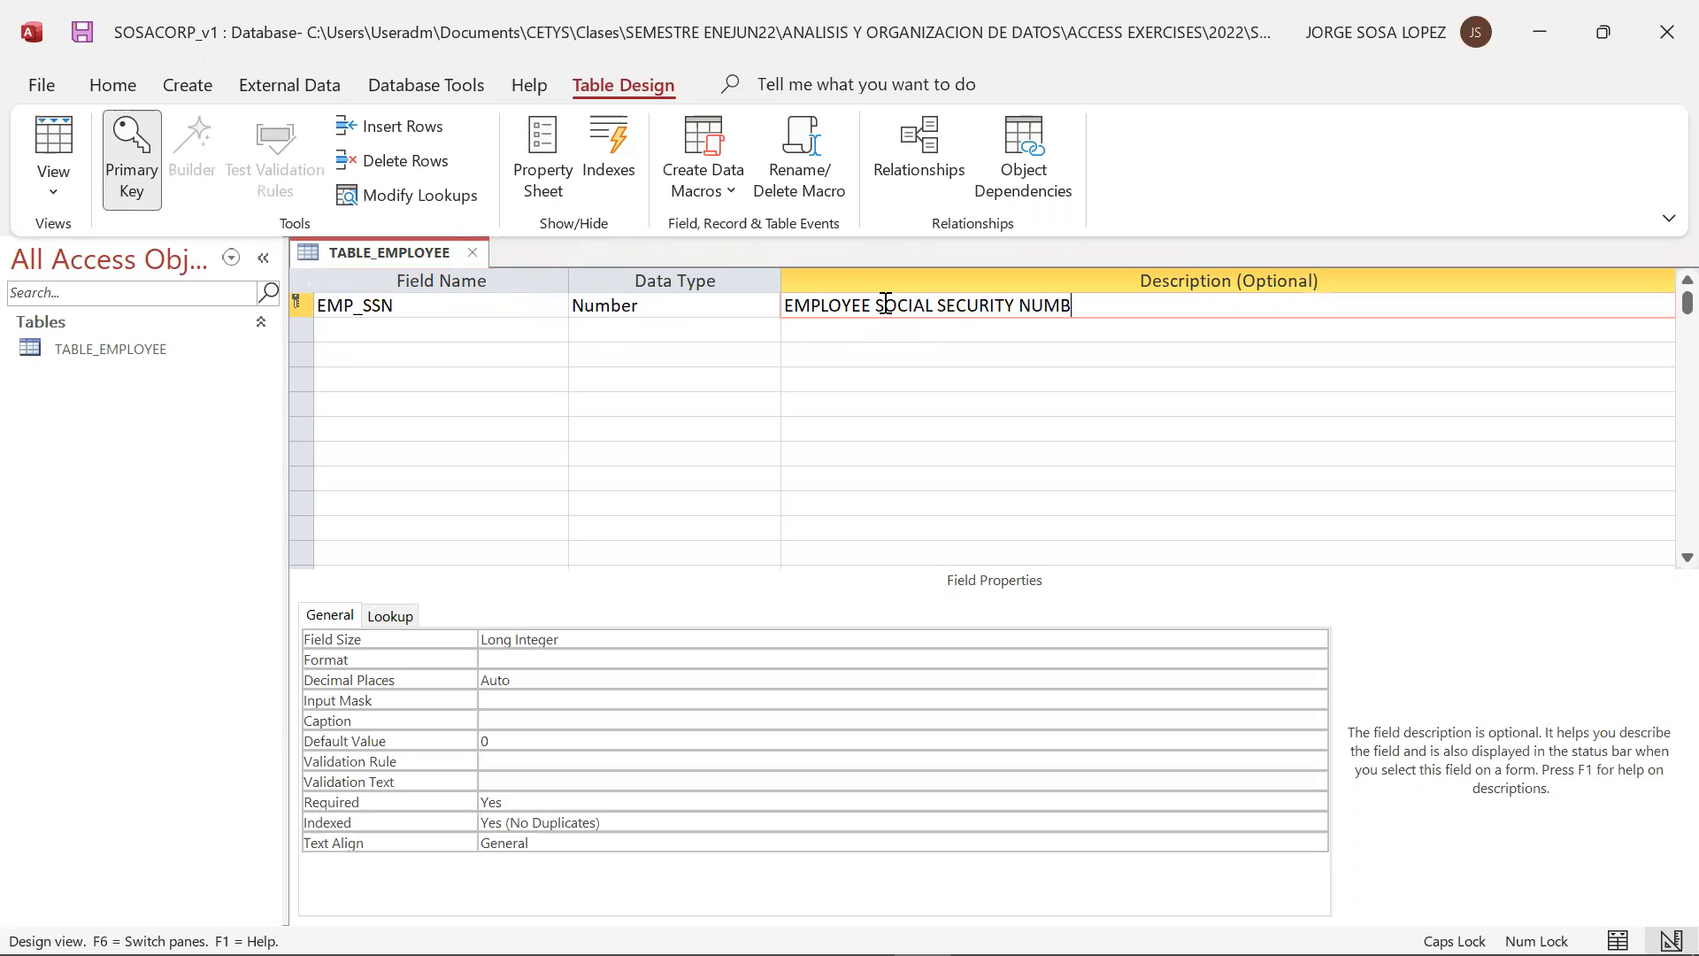
{"action": "type", "text": "ER"}
{"action": "key", "text": "Return"}
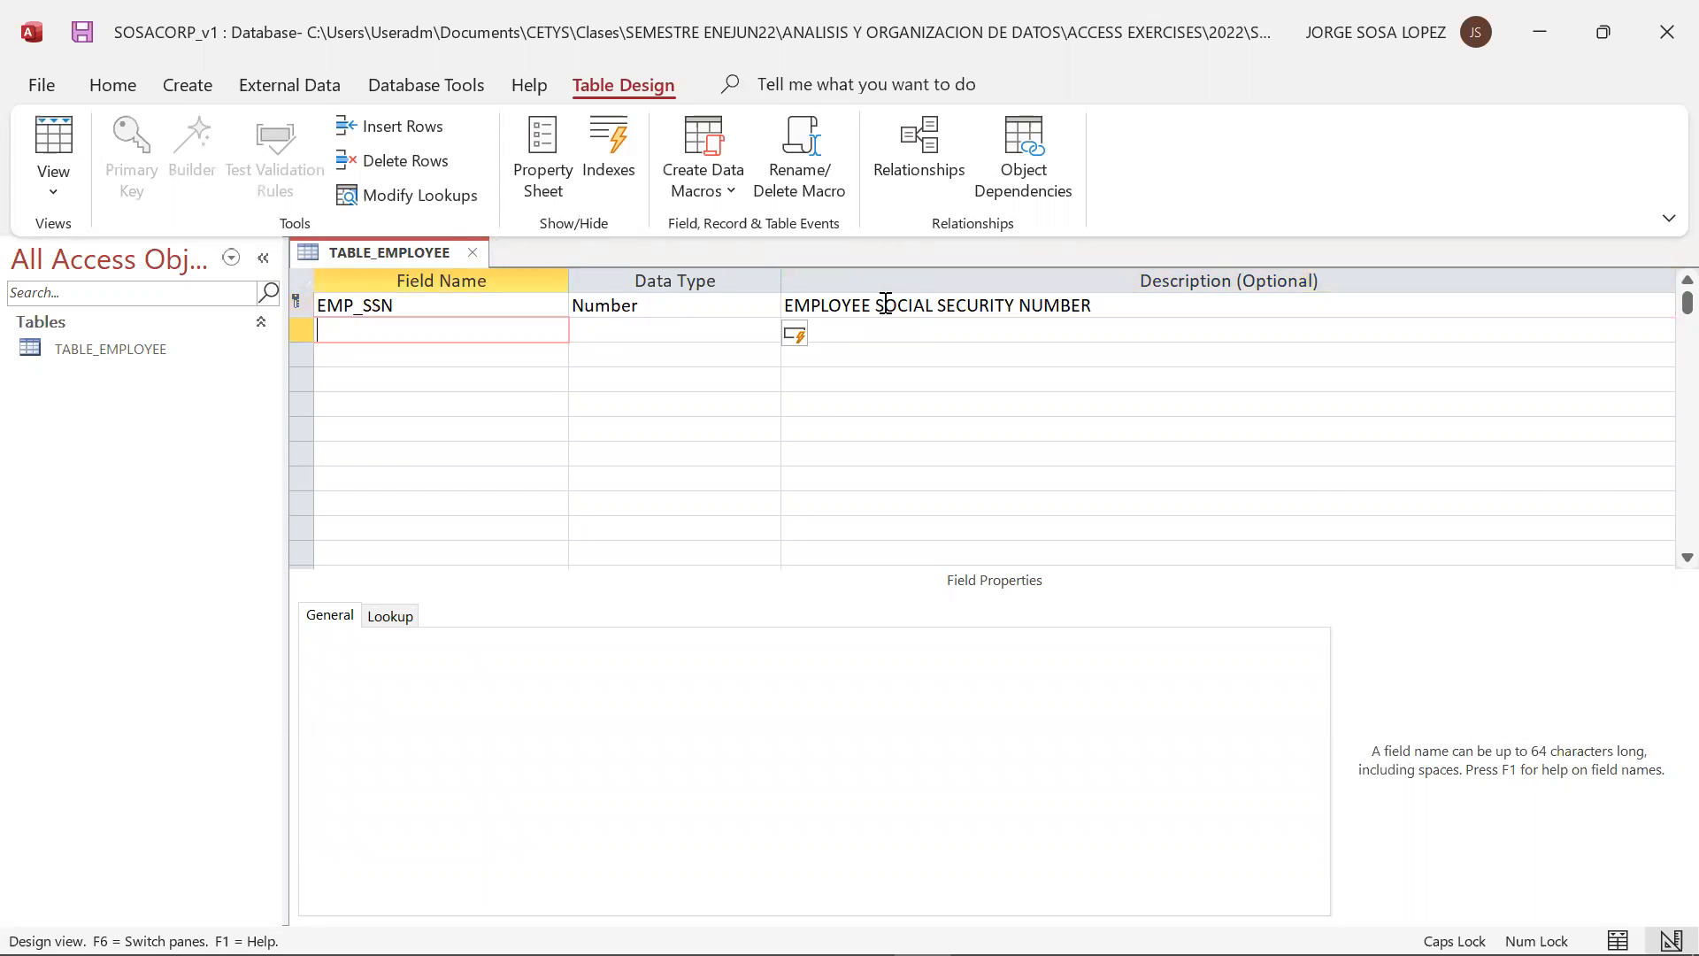
Add the field EMP_NAME below EMP_SSN with data type Short Text and the description EMPLOYEE NAME
{"action": "key", "text": "alt+Tab"}
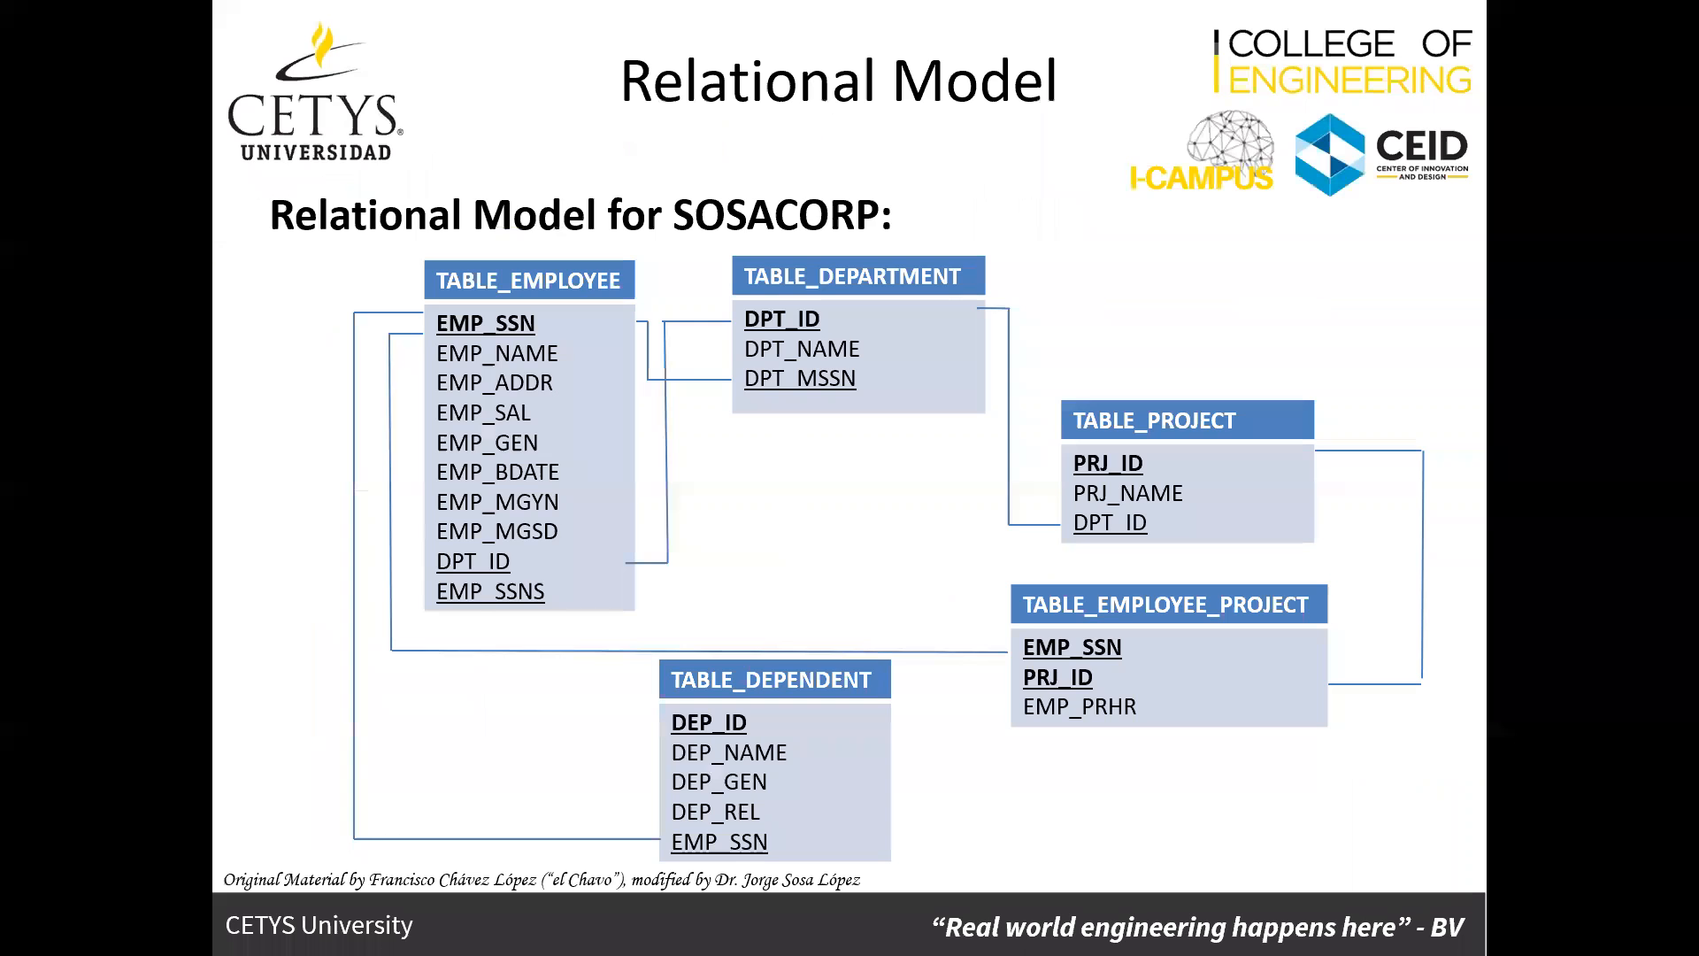
{"action": "key", "text": "alt+Tab"}
{"action": "type", "text": "EMO"}
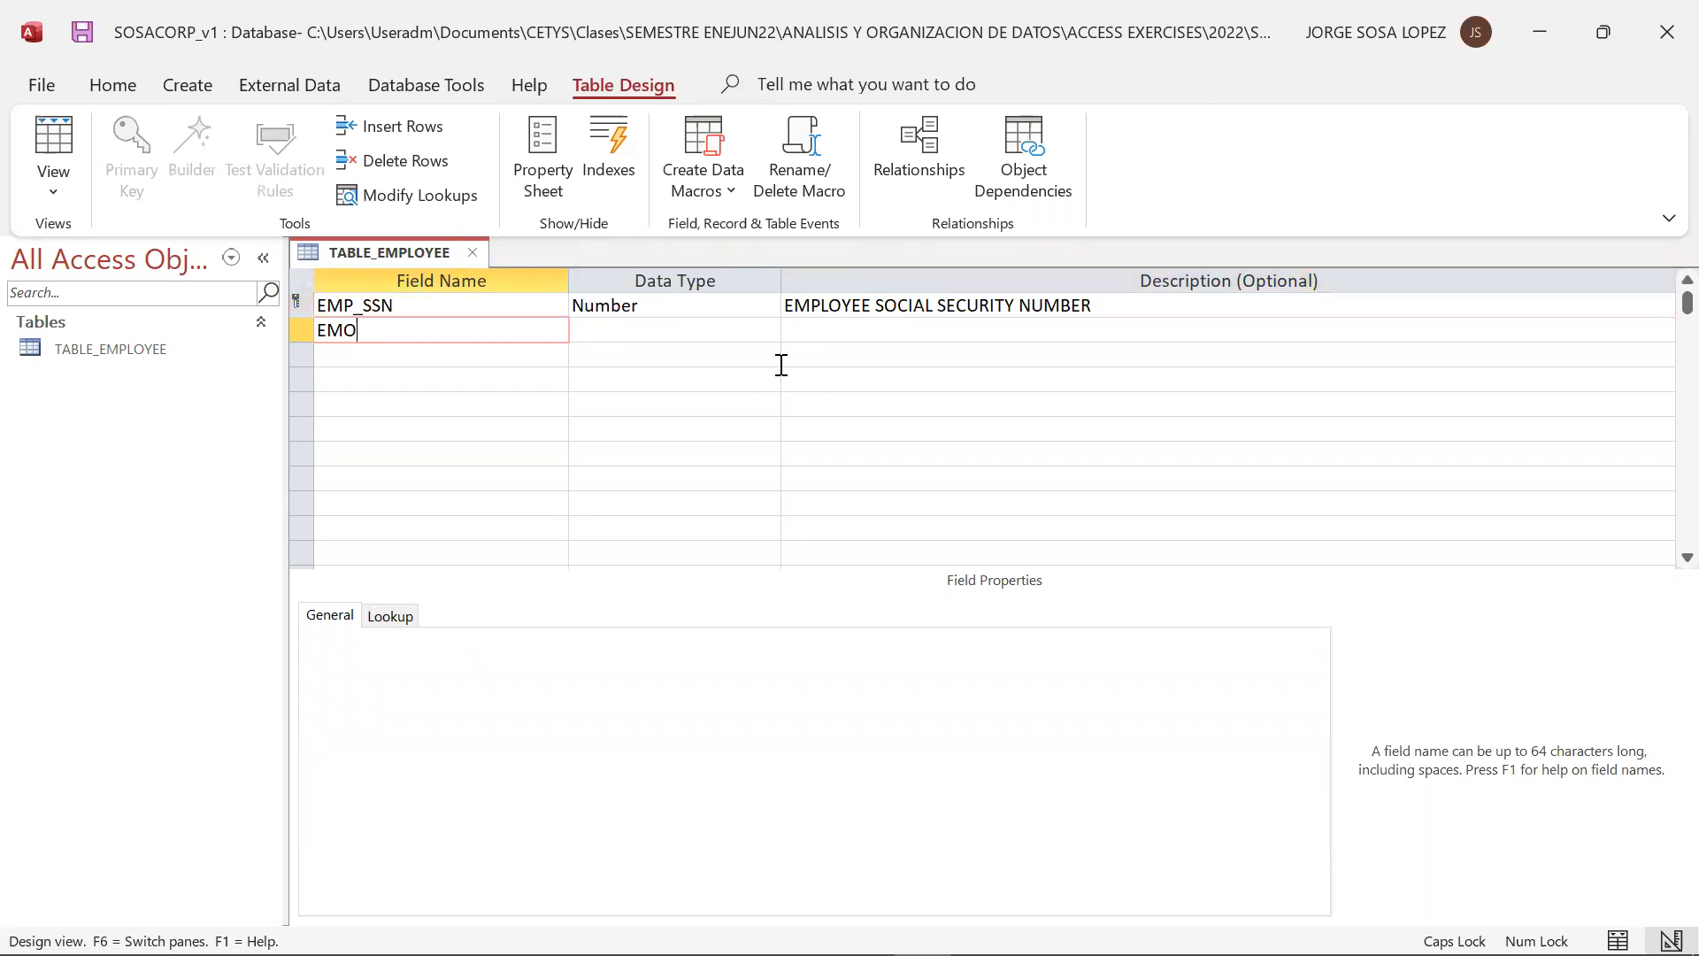
{"action": "key", "text": "BackSpace"}
{"action": "type", "text": "P_NAM"}
{"action": "type", "text": "E"}
{"action": "key", "text": "Tab"}
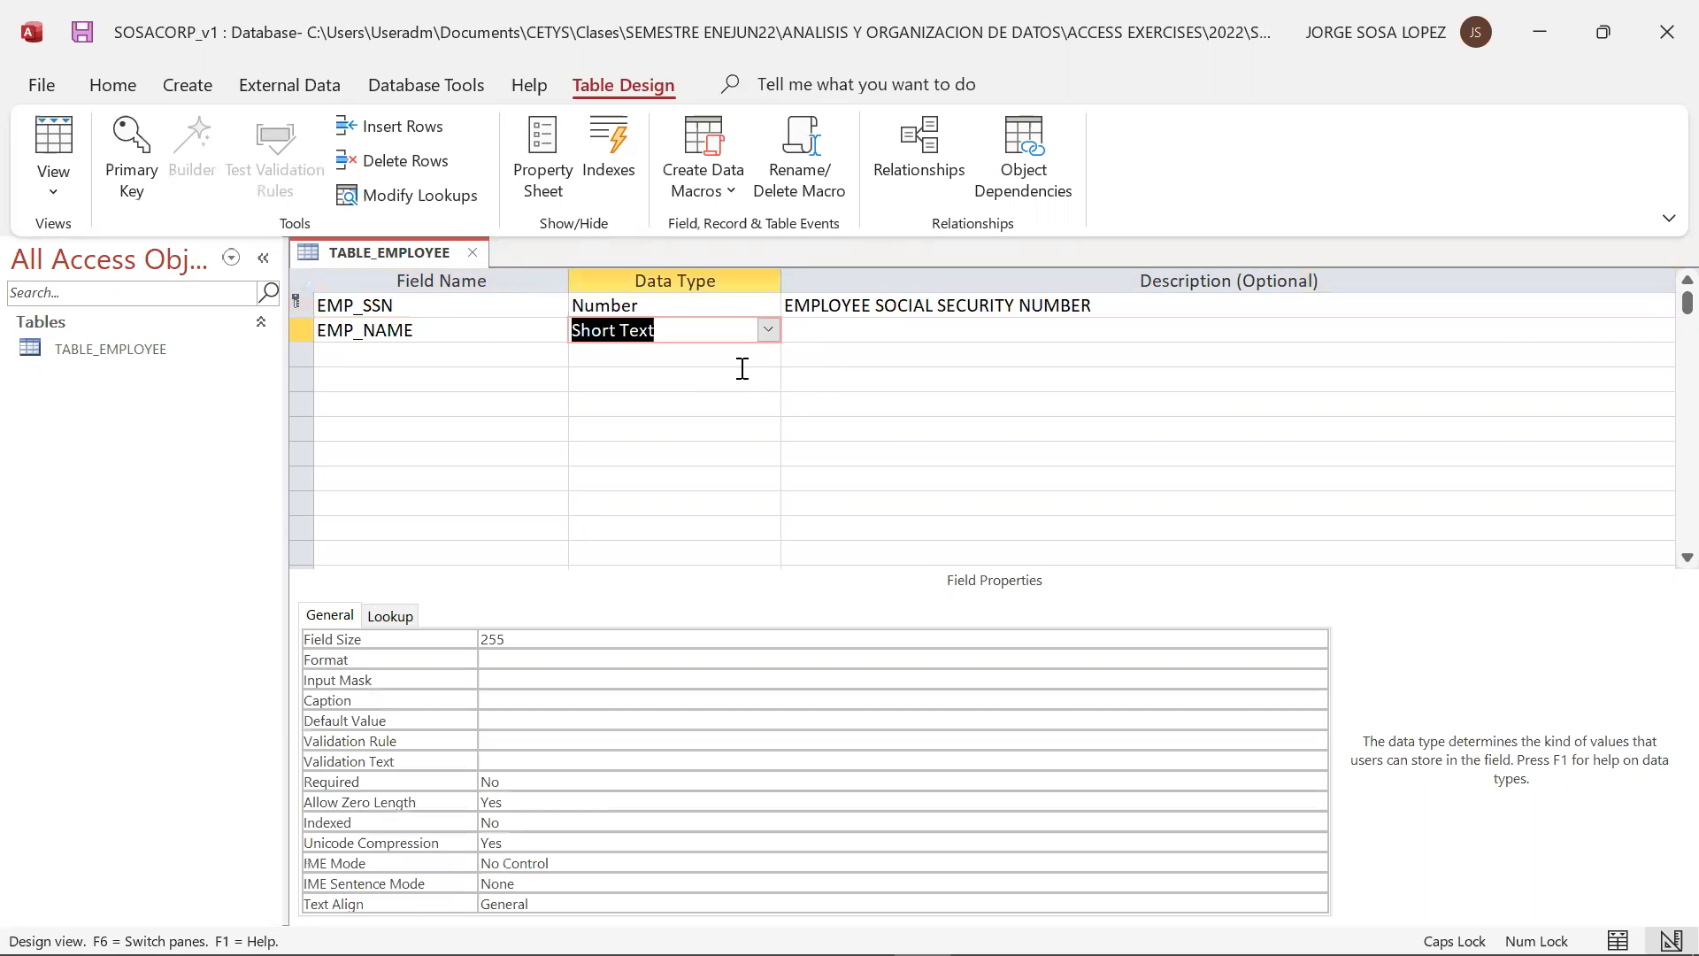
{"action": "left_click", "coordinate": [767, 331]}
{"action": "left_click", "coordinate": [766, 333]}
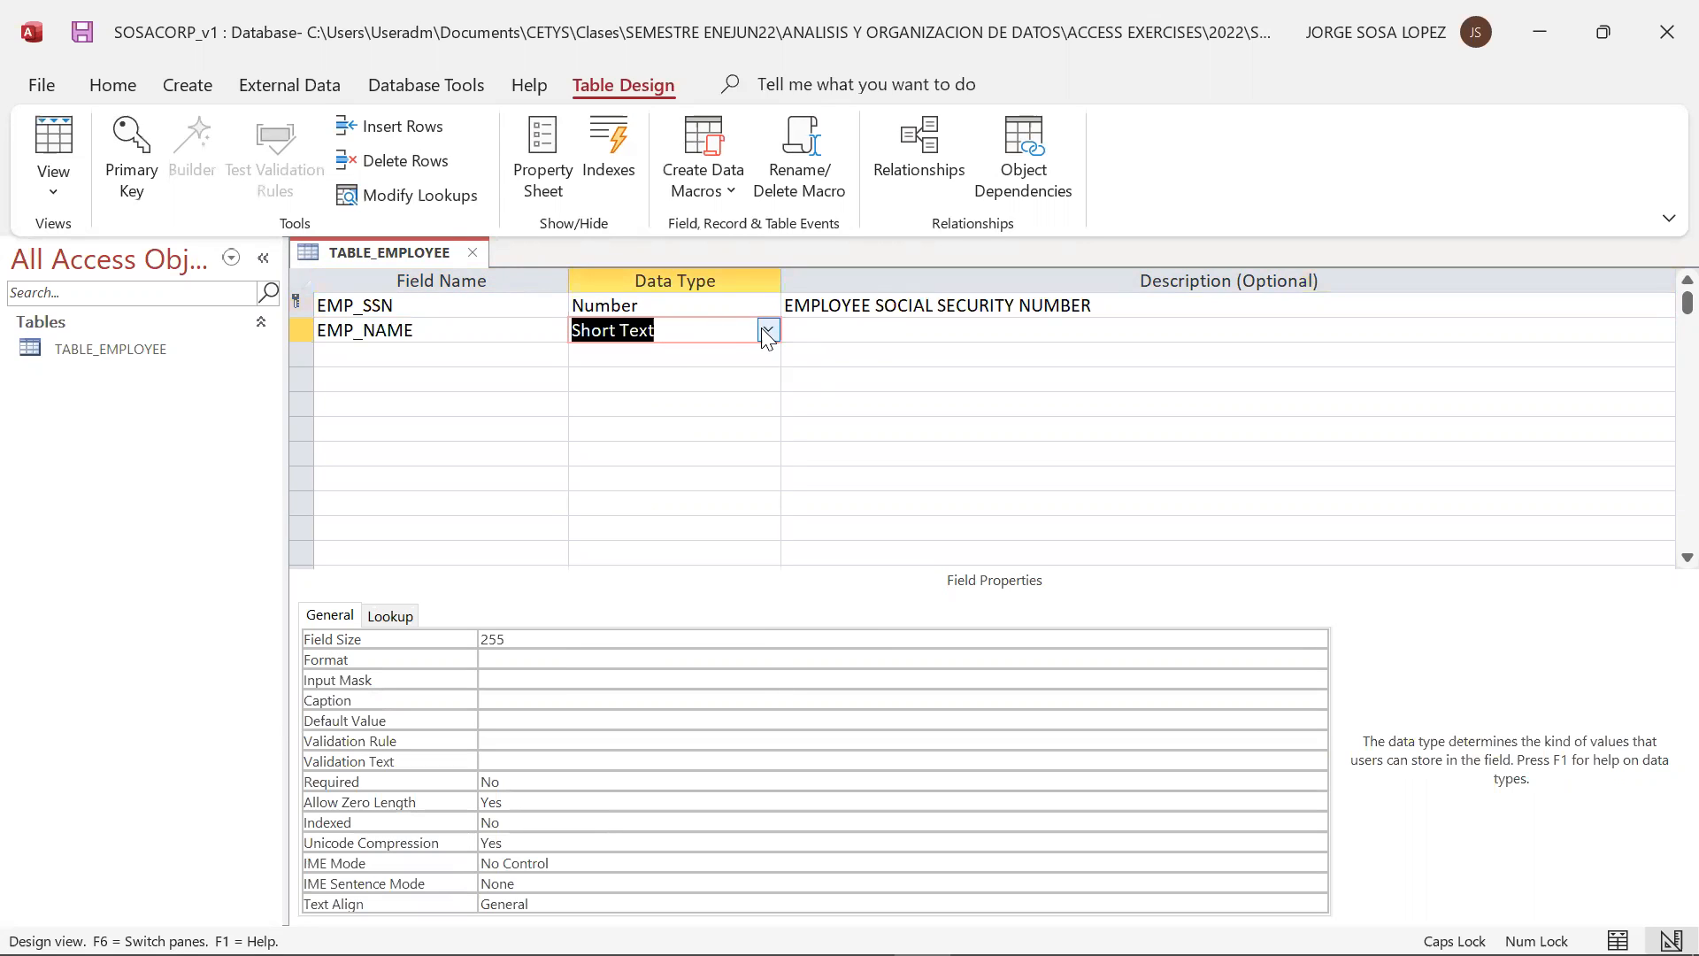
{"action": "left_click", "coordinate": [834, 327]}
{"action": "type", "text": "EMPLOYEE NAME"}
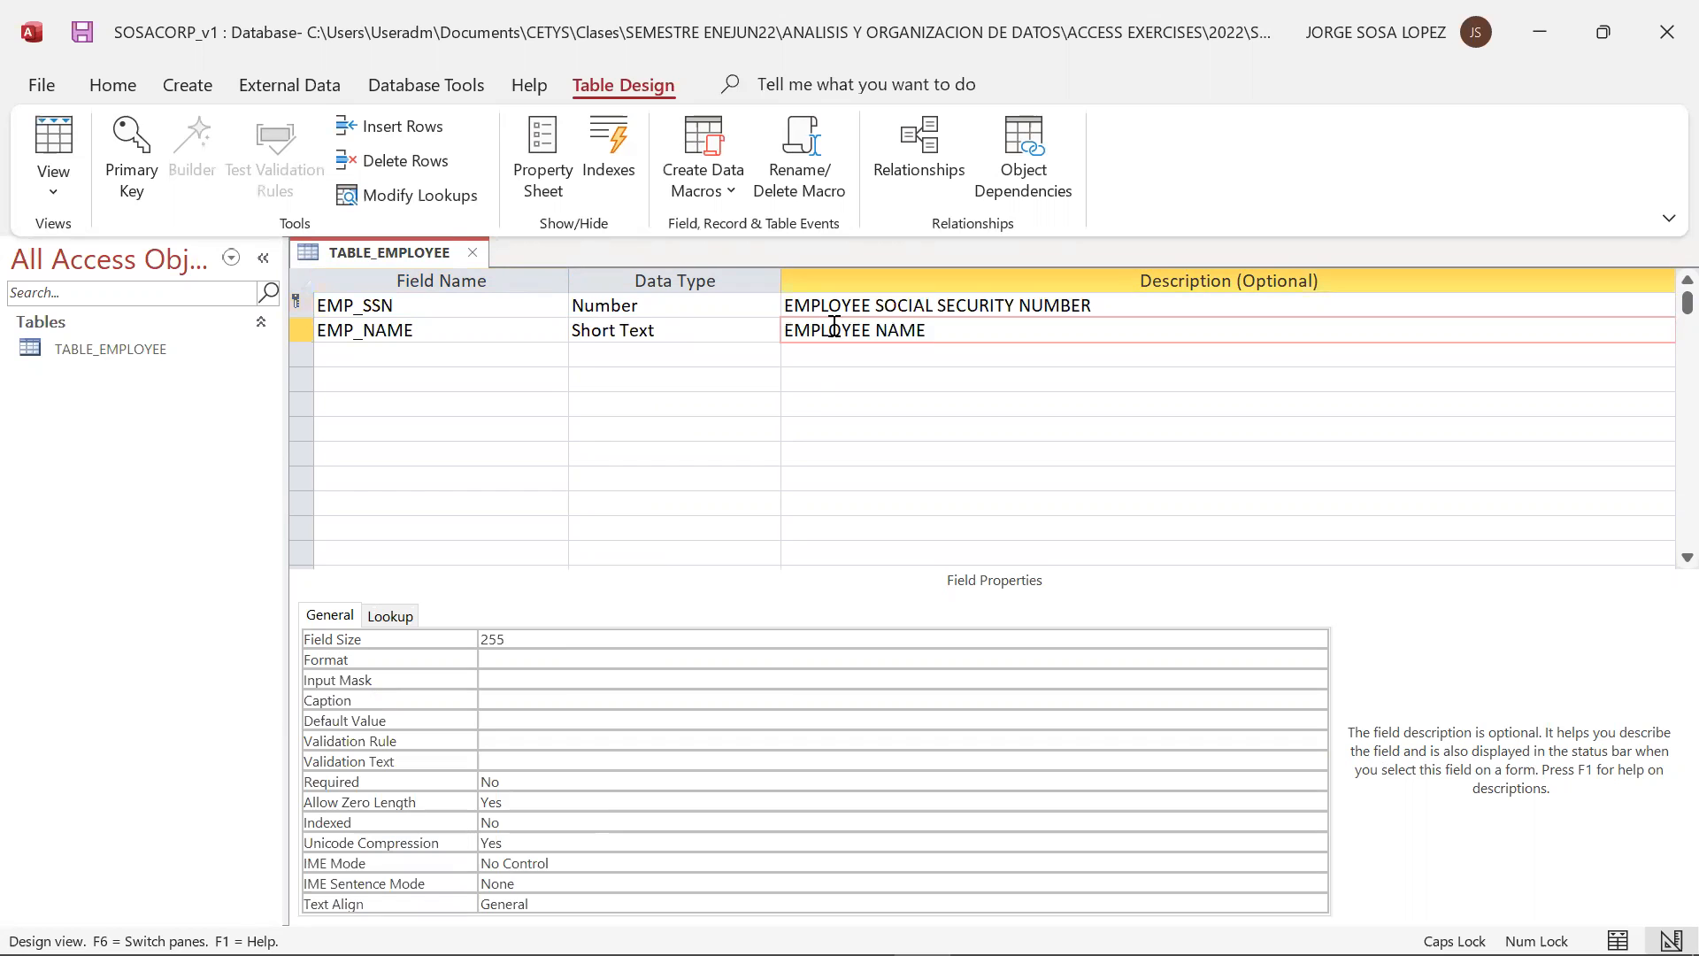
{"action": "key", "text": "Return"}
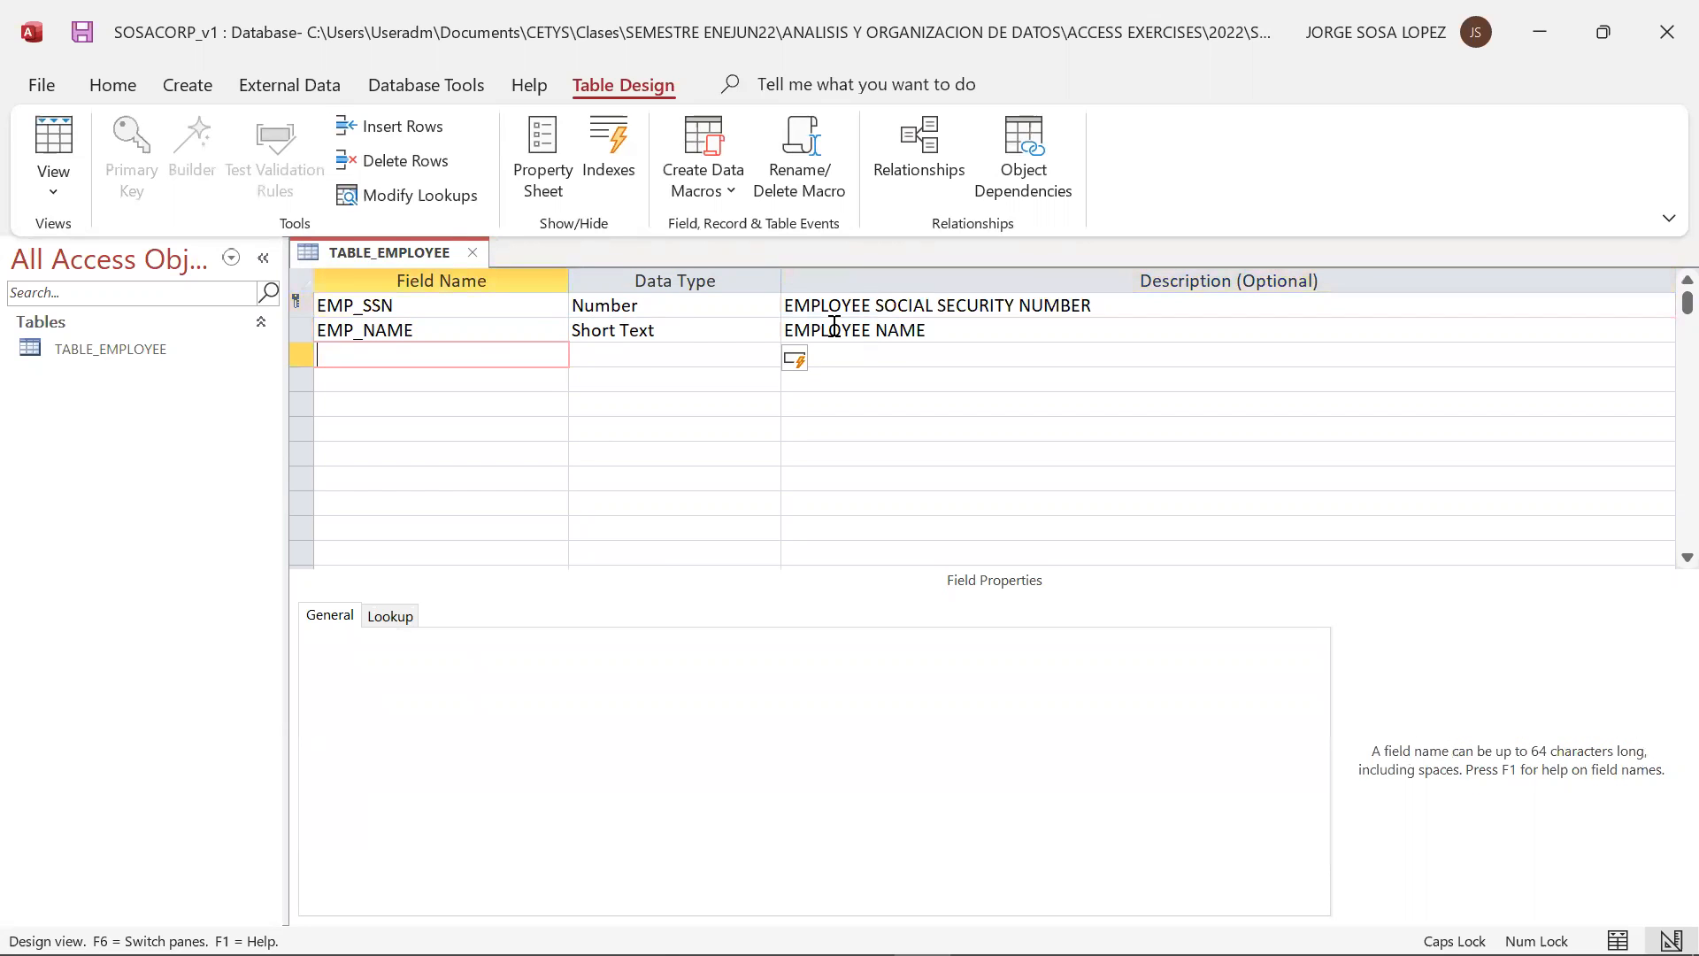
Add the field EMP_ADDR below EMP_NAME with data type Long Text and the description EMPLOYEE ADDRESS
{"action": "type", "text": "EMP_ADDR"}
{"action": "key", "text": "Tab"}
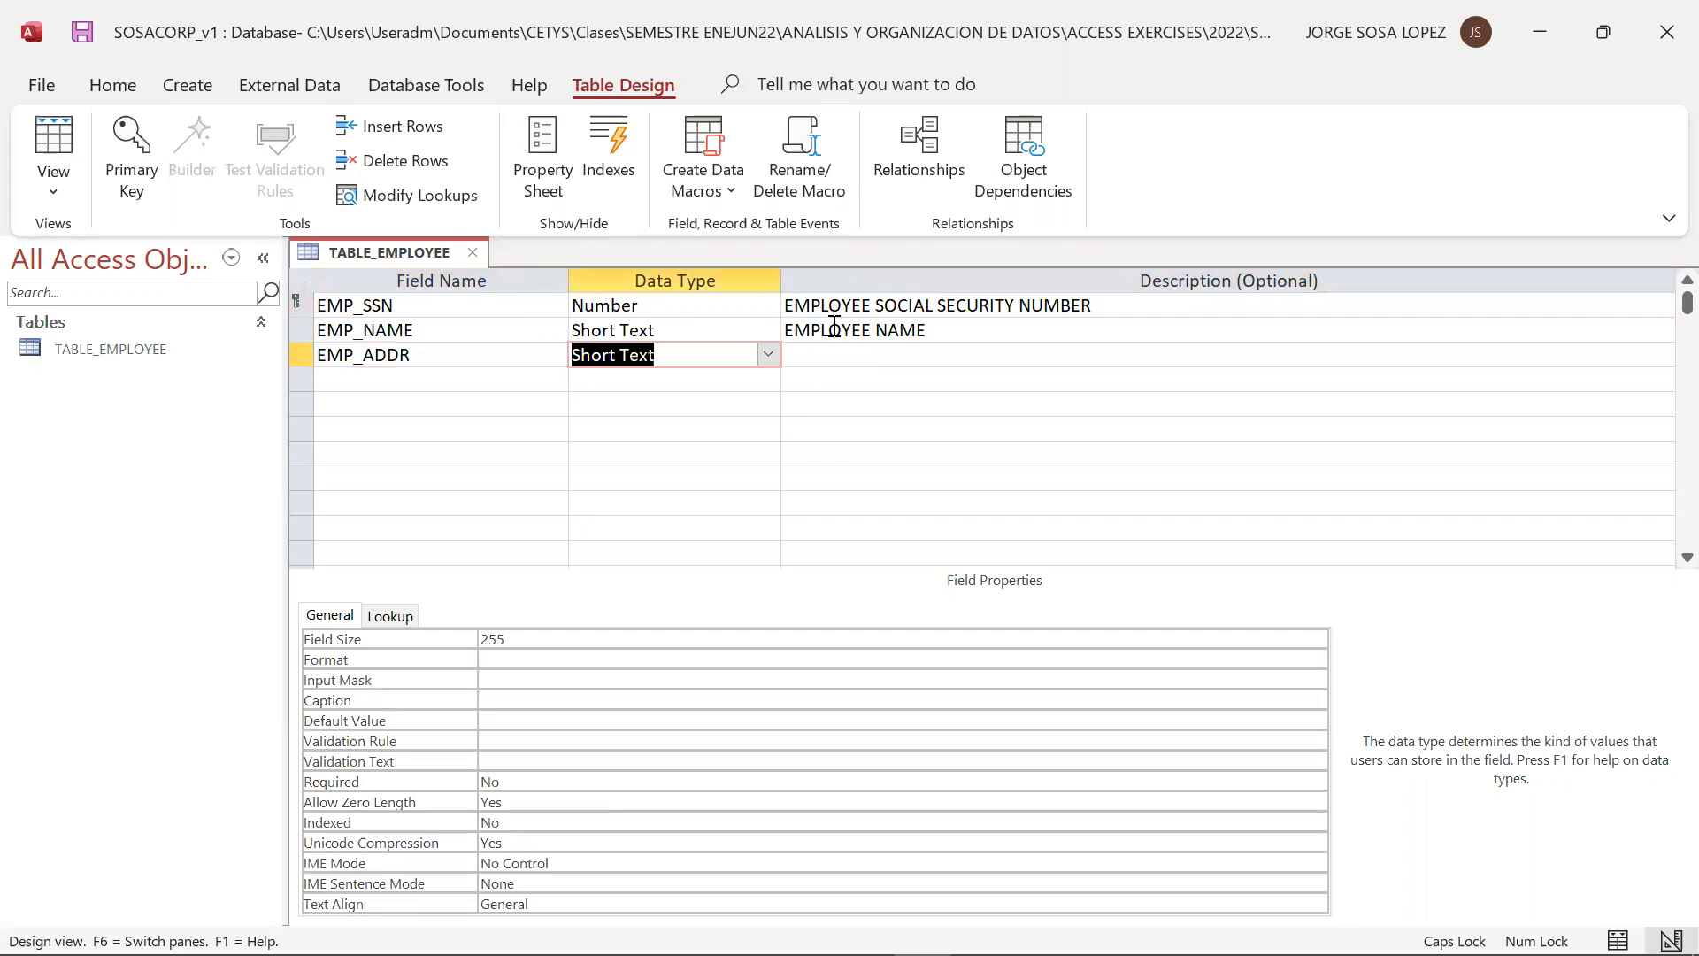
{"action": "key", "text": "Down"}
{"action": "key", "text": "Up"}
{"action": "left_click", "coordinate": [766, 354]}
{"action": "left_click", "coordinate": [735, 404]}
{"action": "left_click", "coordinate": [863, 361]}
{"action": "type", "text": "EMPLOYEE ADDRES"}
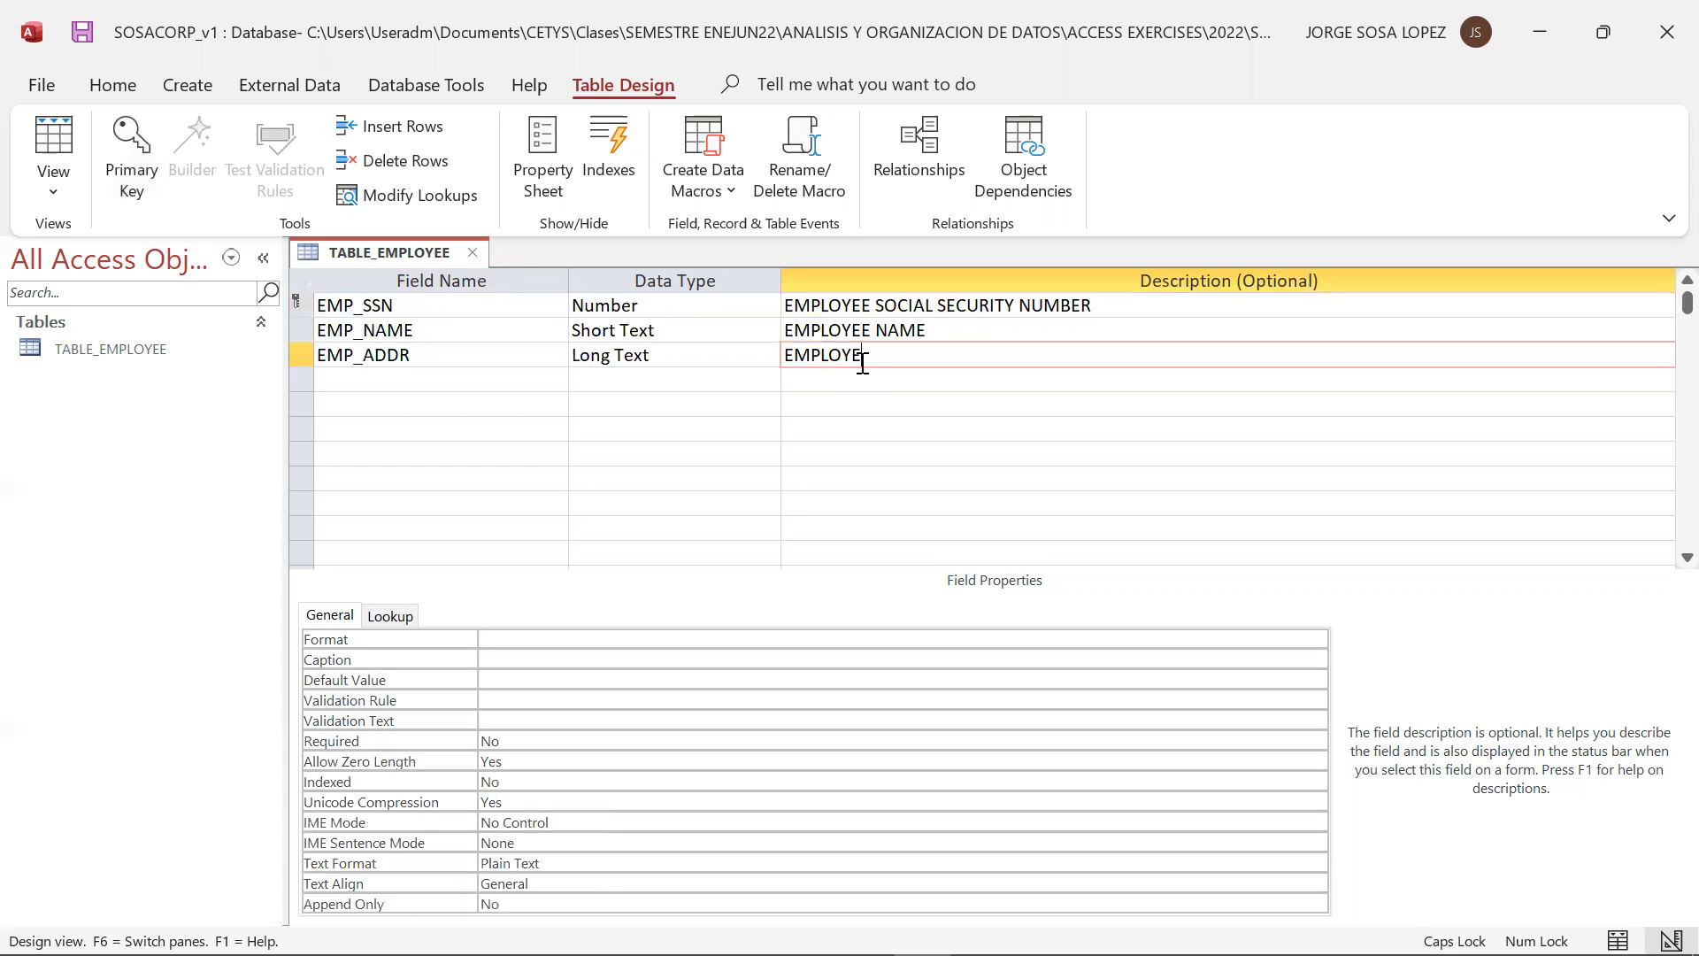
{"action": "type", "text": "S"}
{"action": "key", "text": "Return"}
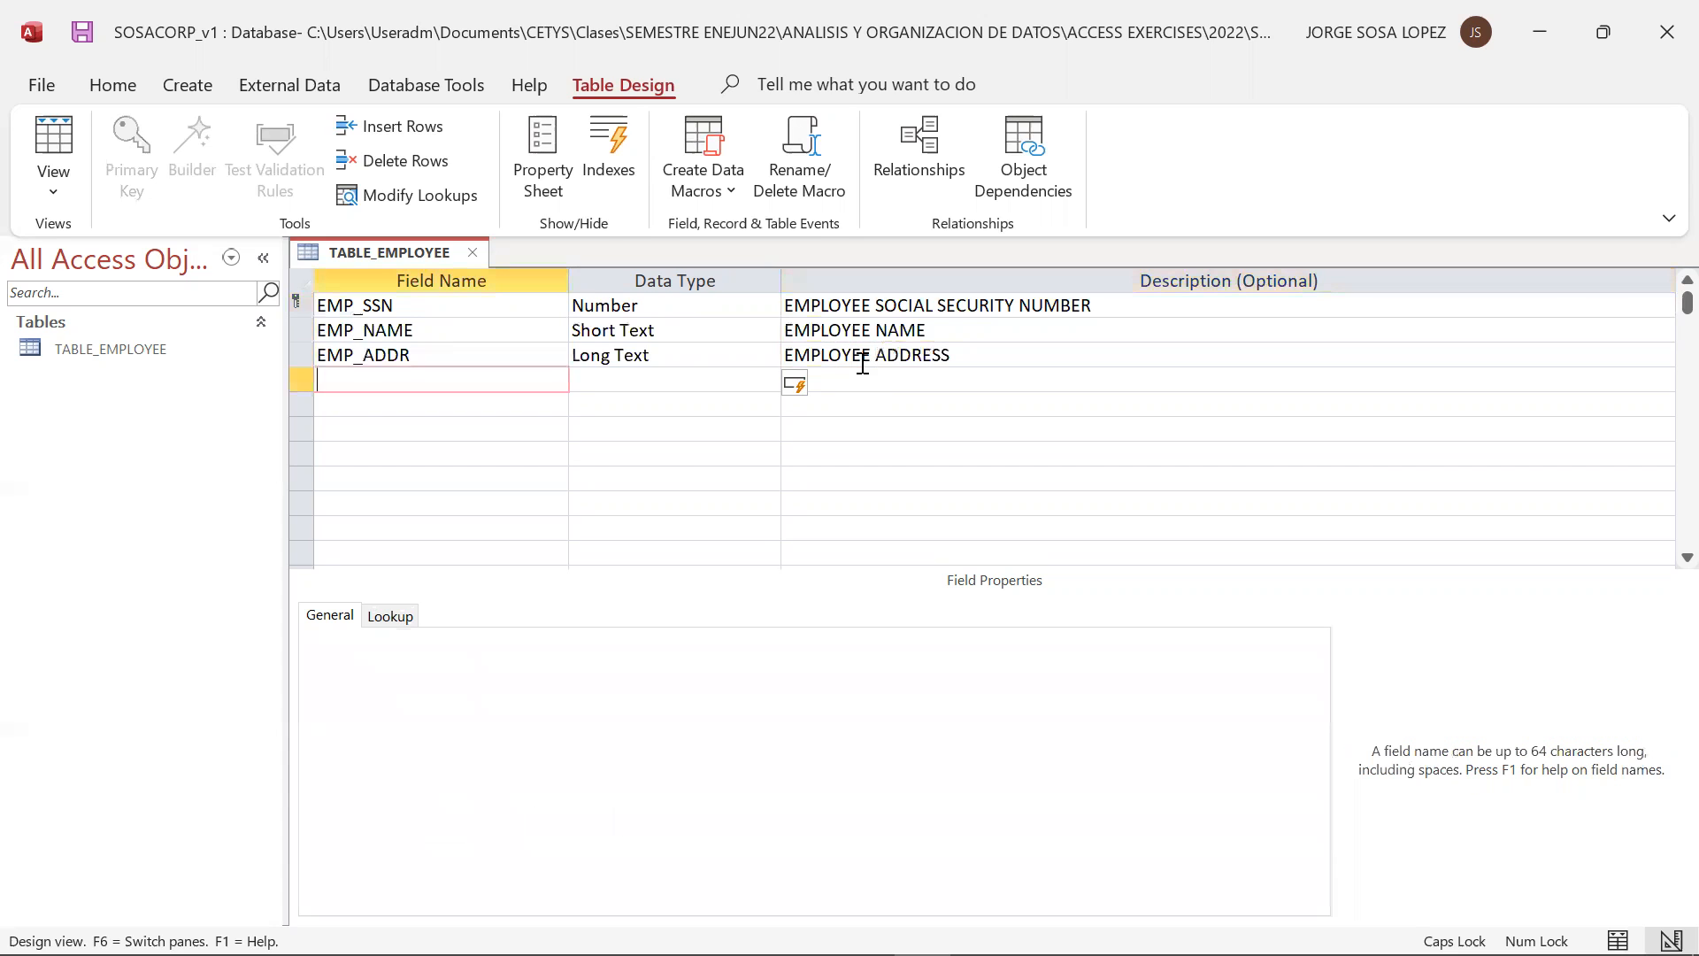
Add the field EMP_SAL below EMP_ADDR with data type Currency and the description EMPLOYEE SALARY
{"action": "left_click", "coordinate": [769, 355]}
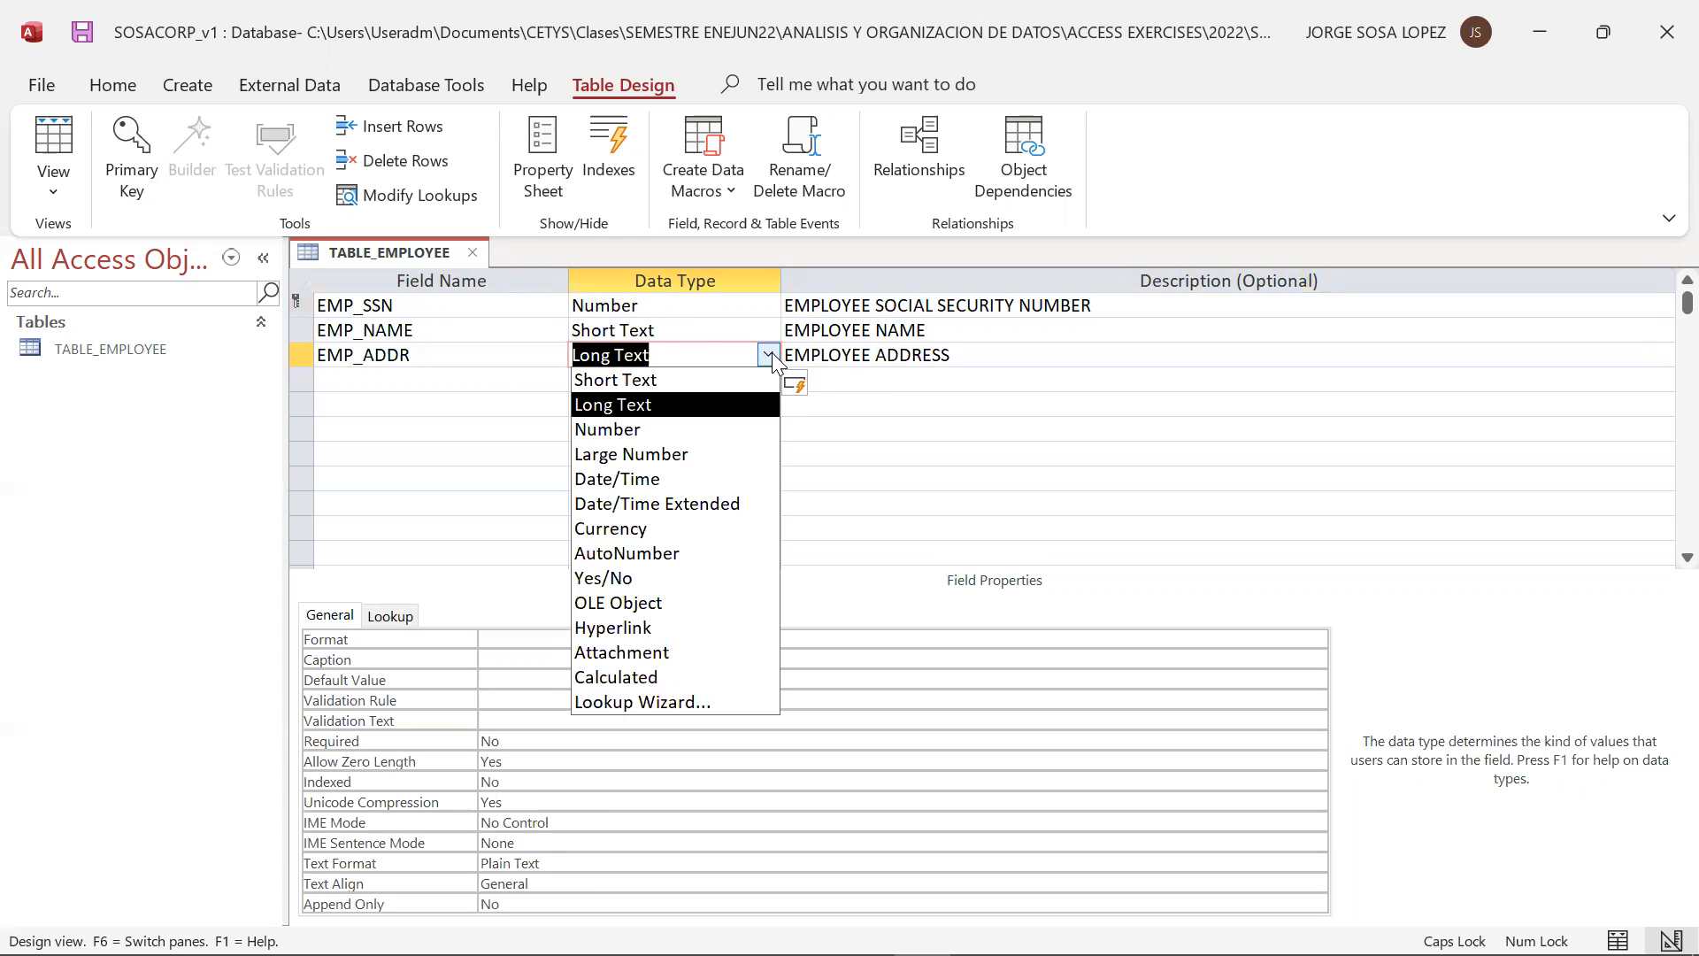
{"action": "left_click", "coordinate": [507, 384]}
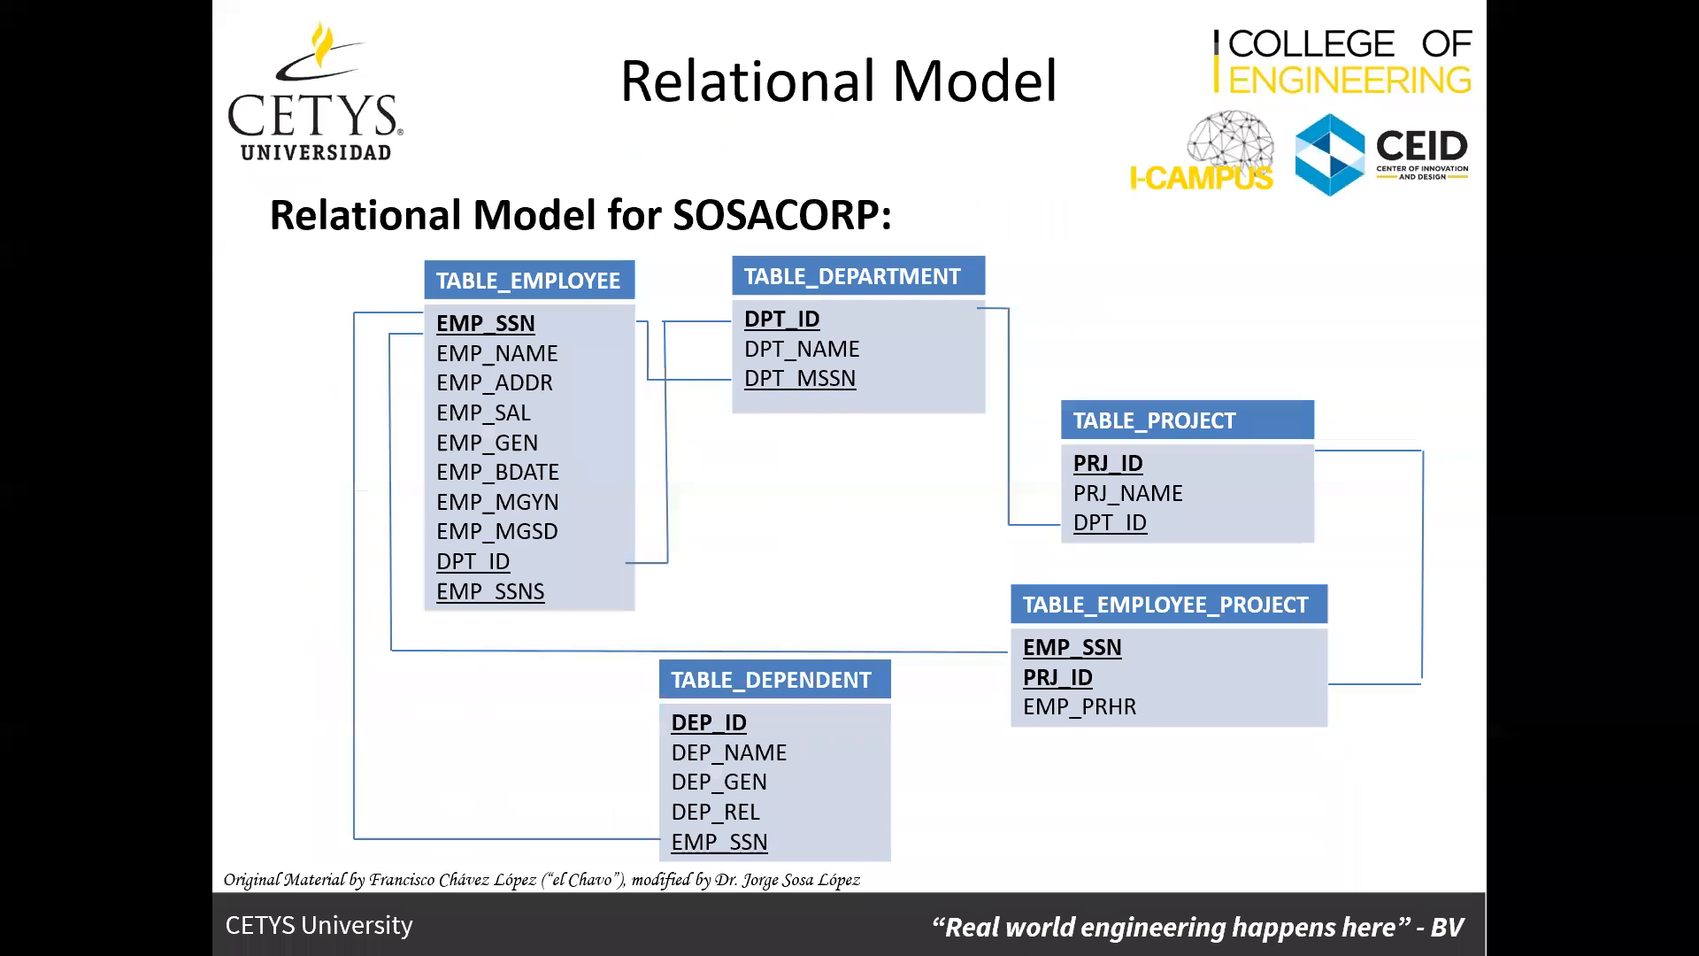
{"action": "type", "text": "EMP_SAL"}
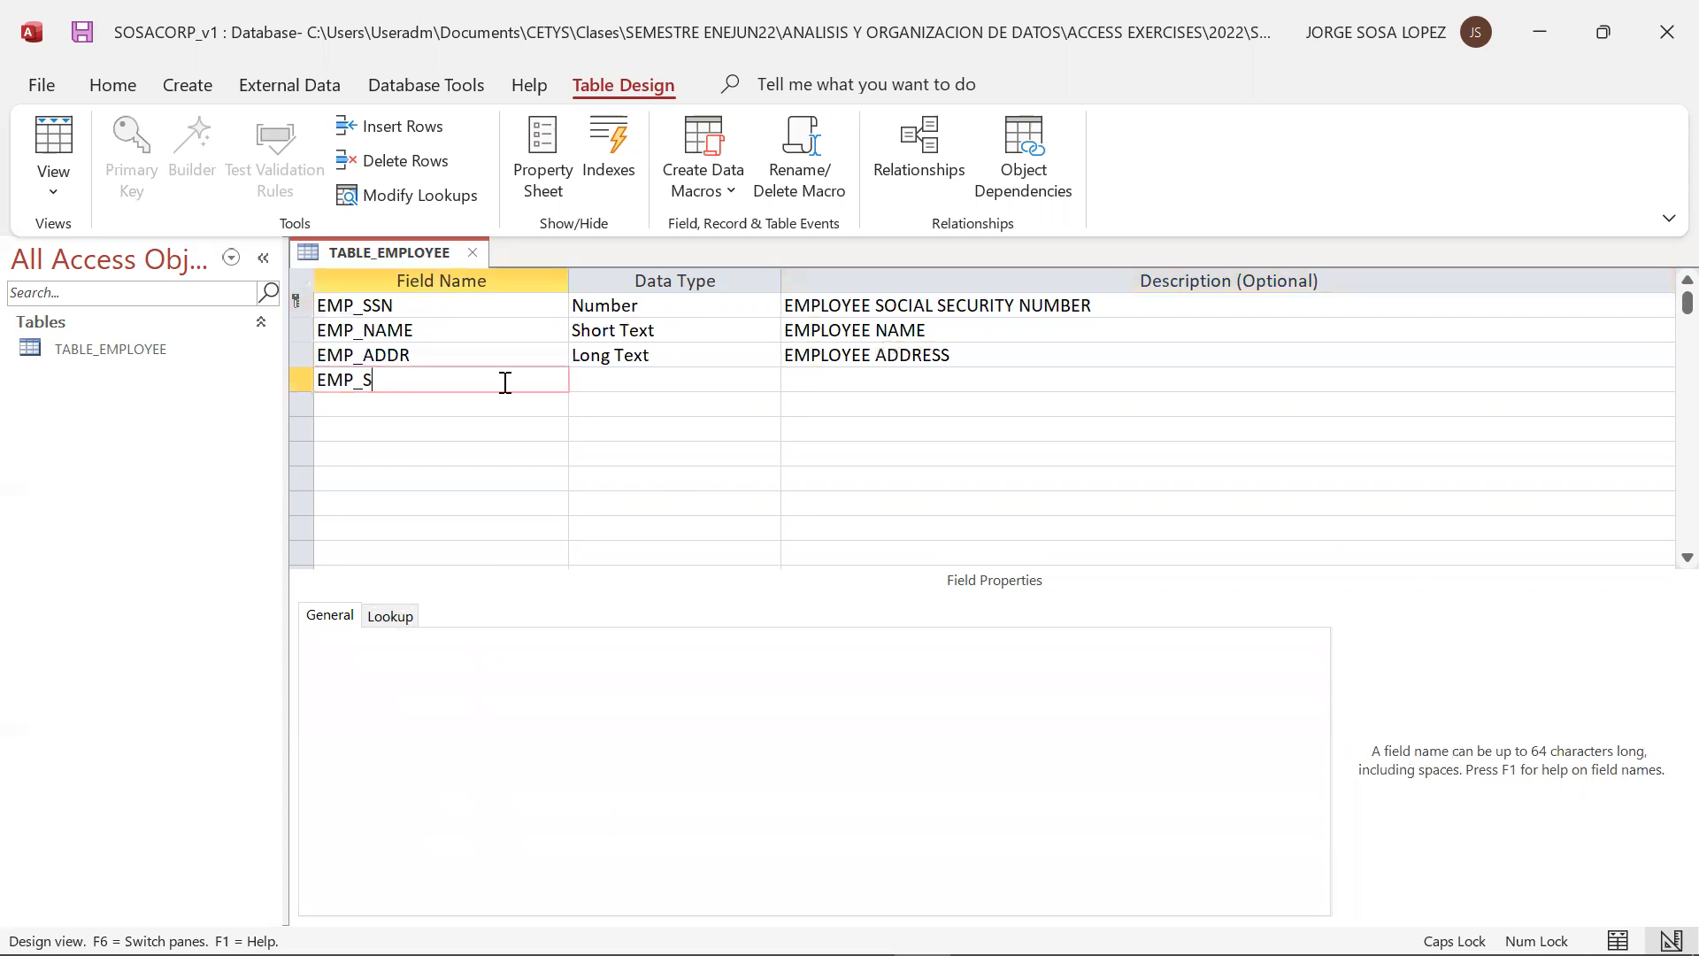
{"action": "left_click", "coordinate": [736, 379]}
{"action": "left_click", "coordinate": [768, 378]}
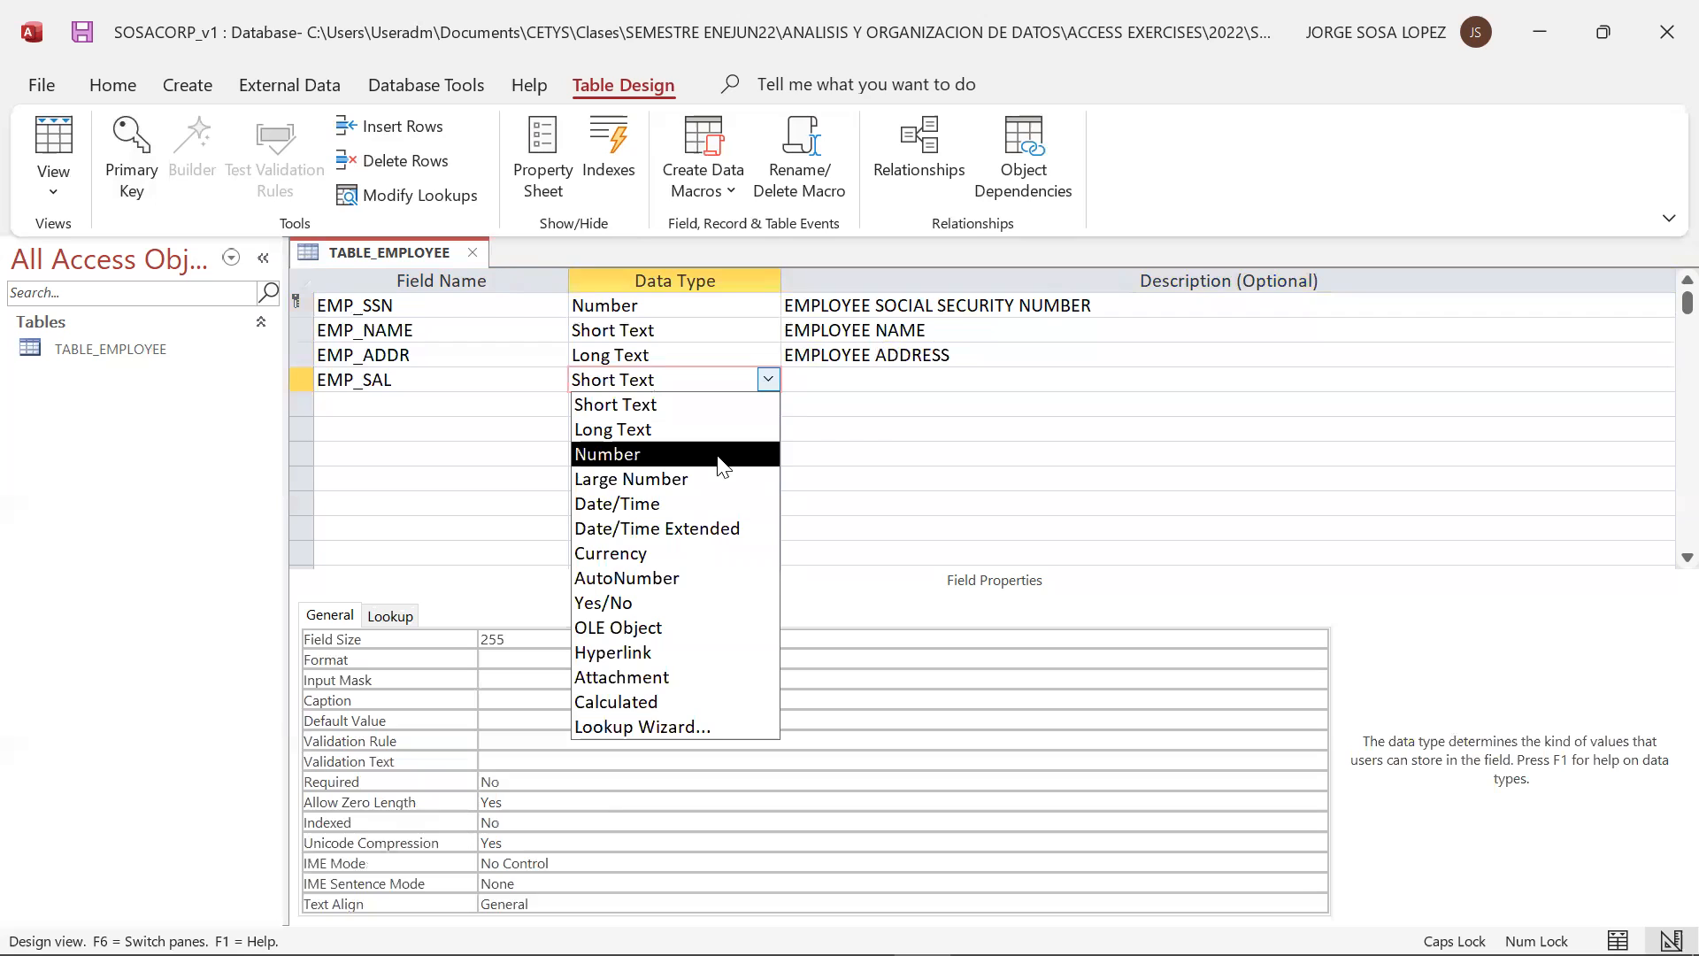
{"action": "left_click", "coordinate": [673, 554]}
{"action": "left_click", "coordinate": [834, 383]}
{"action": "type", "text": "EMPLOYEE SALARY"}
{"action": "left_click", "coordinate": [531, 405]}
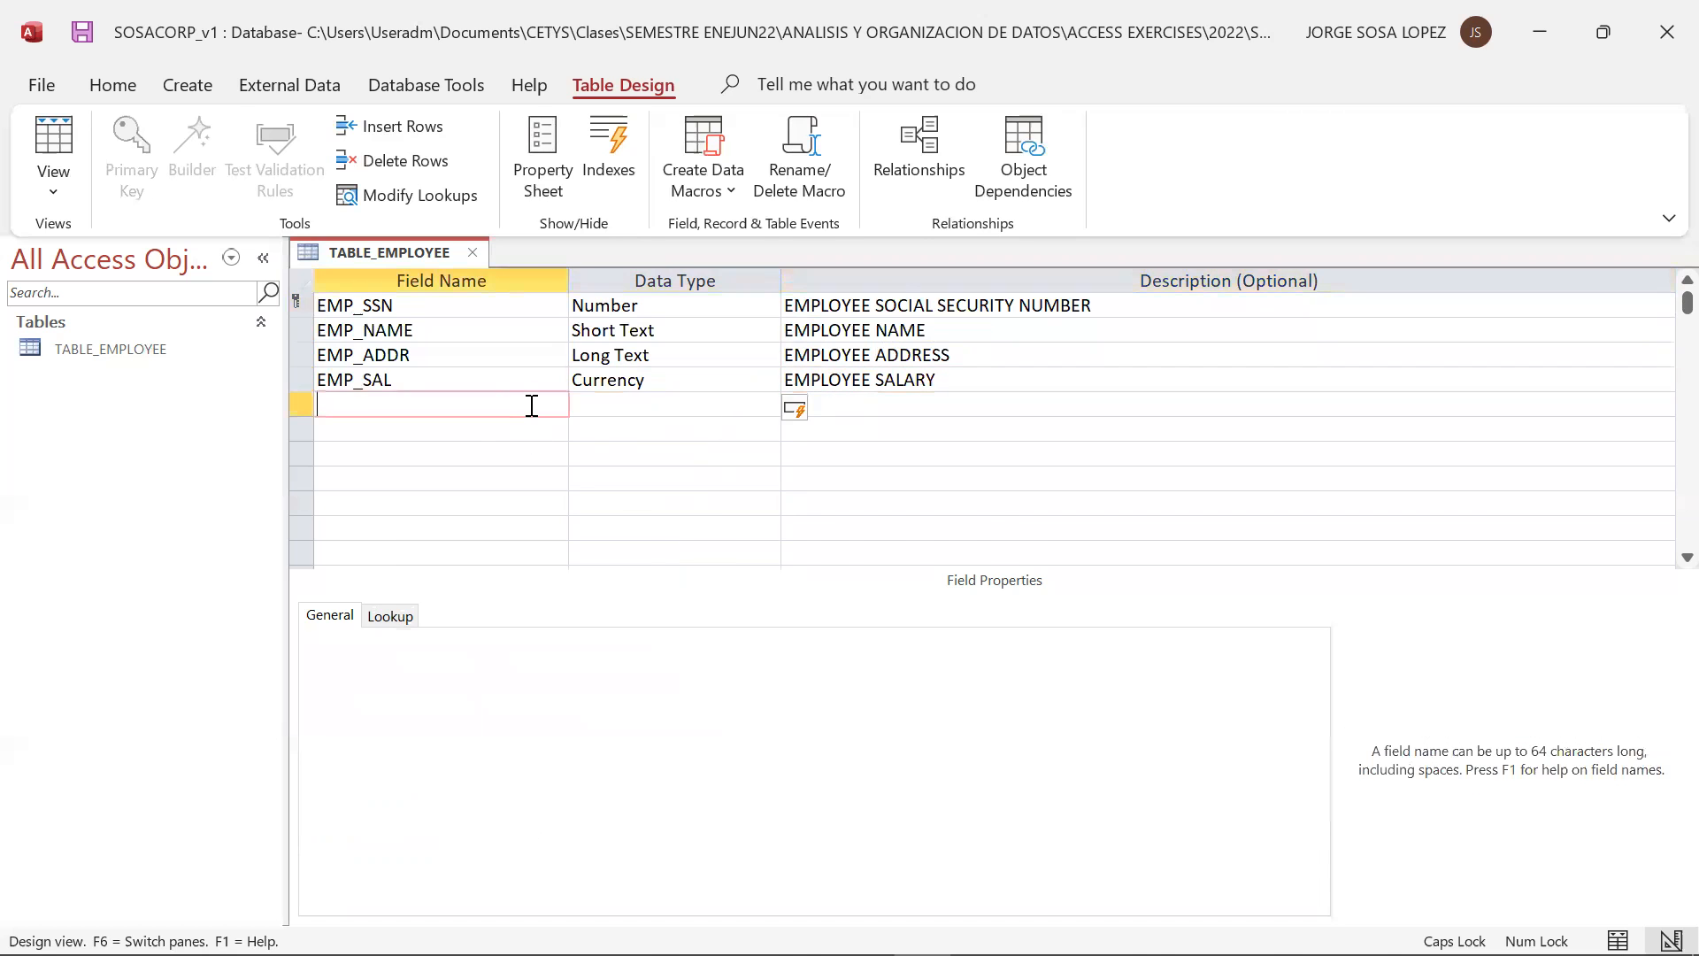
Check the relational model slide and add a field named EMP_GEN below EMP_SAL
{"action": "key", "text": "alt+Tab"}
{"action": "key", "text": "alt+Tab"}
{"action": "type", "text": "EMP_GEN"}
{"action": "key", "text": "alt+Tab"}
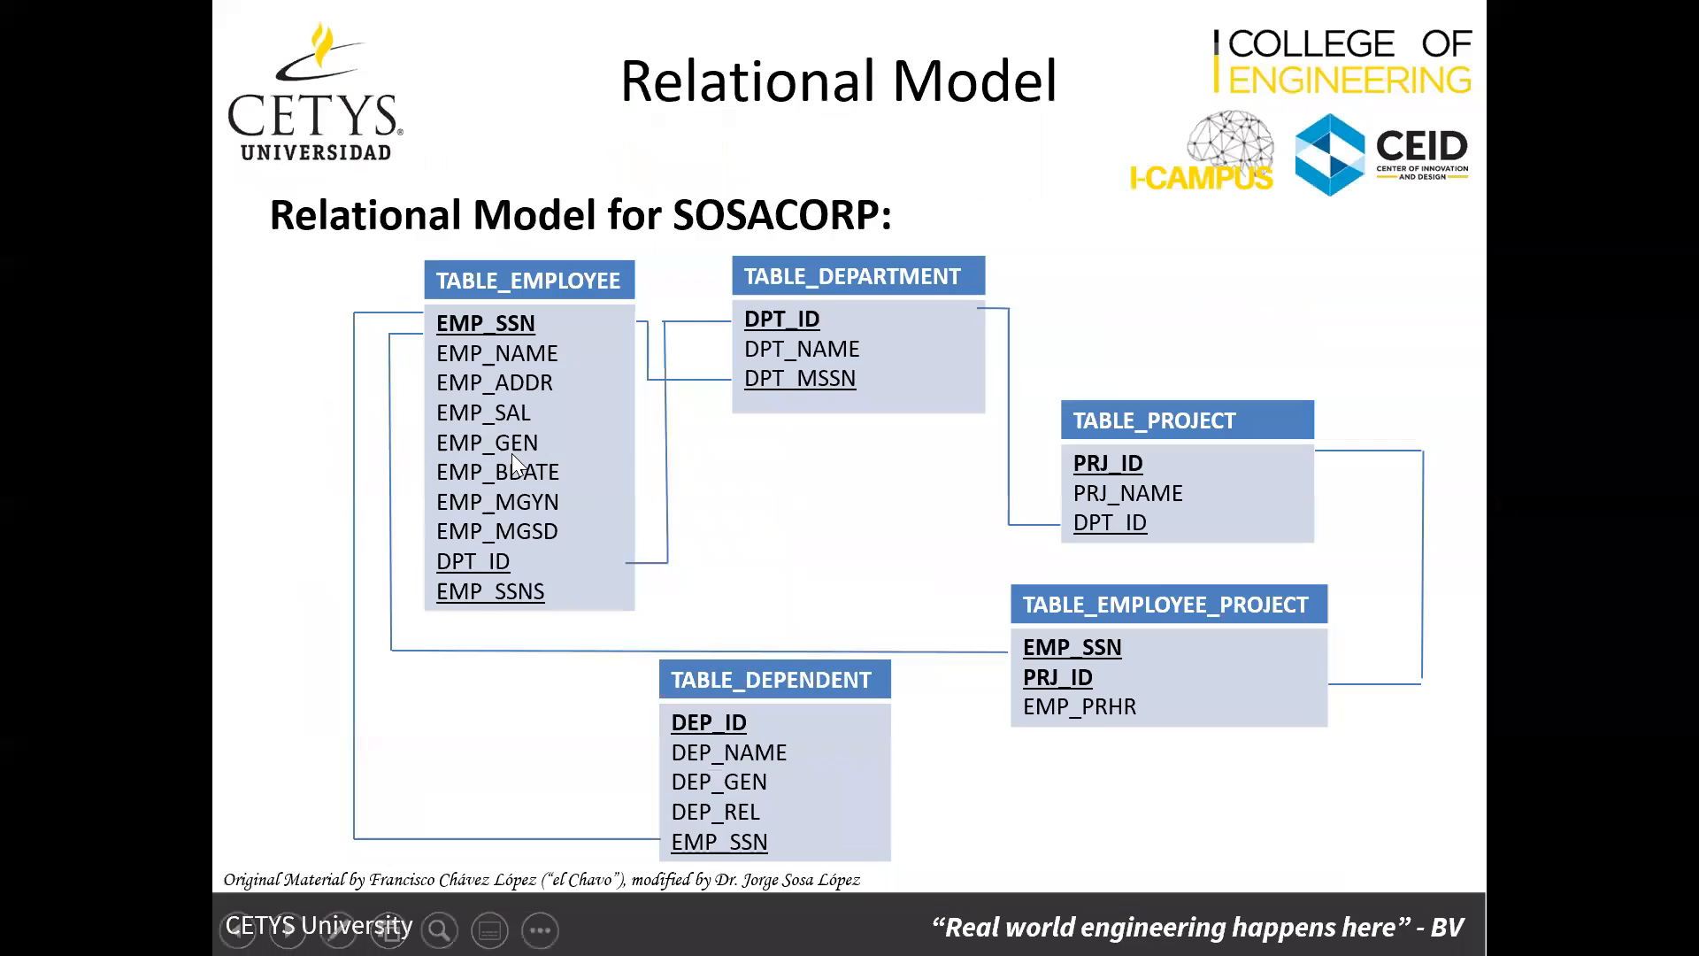
{"action": "key", "text": "alt+Tab"}
Try to start the Lookup Wizard as the data type of EMP_GEN
{"action": "key", "text": "Down"}
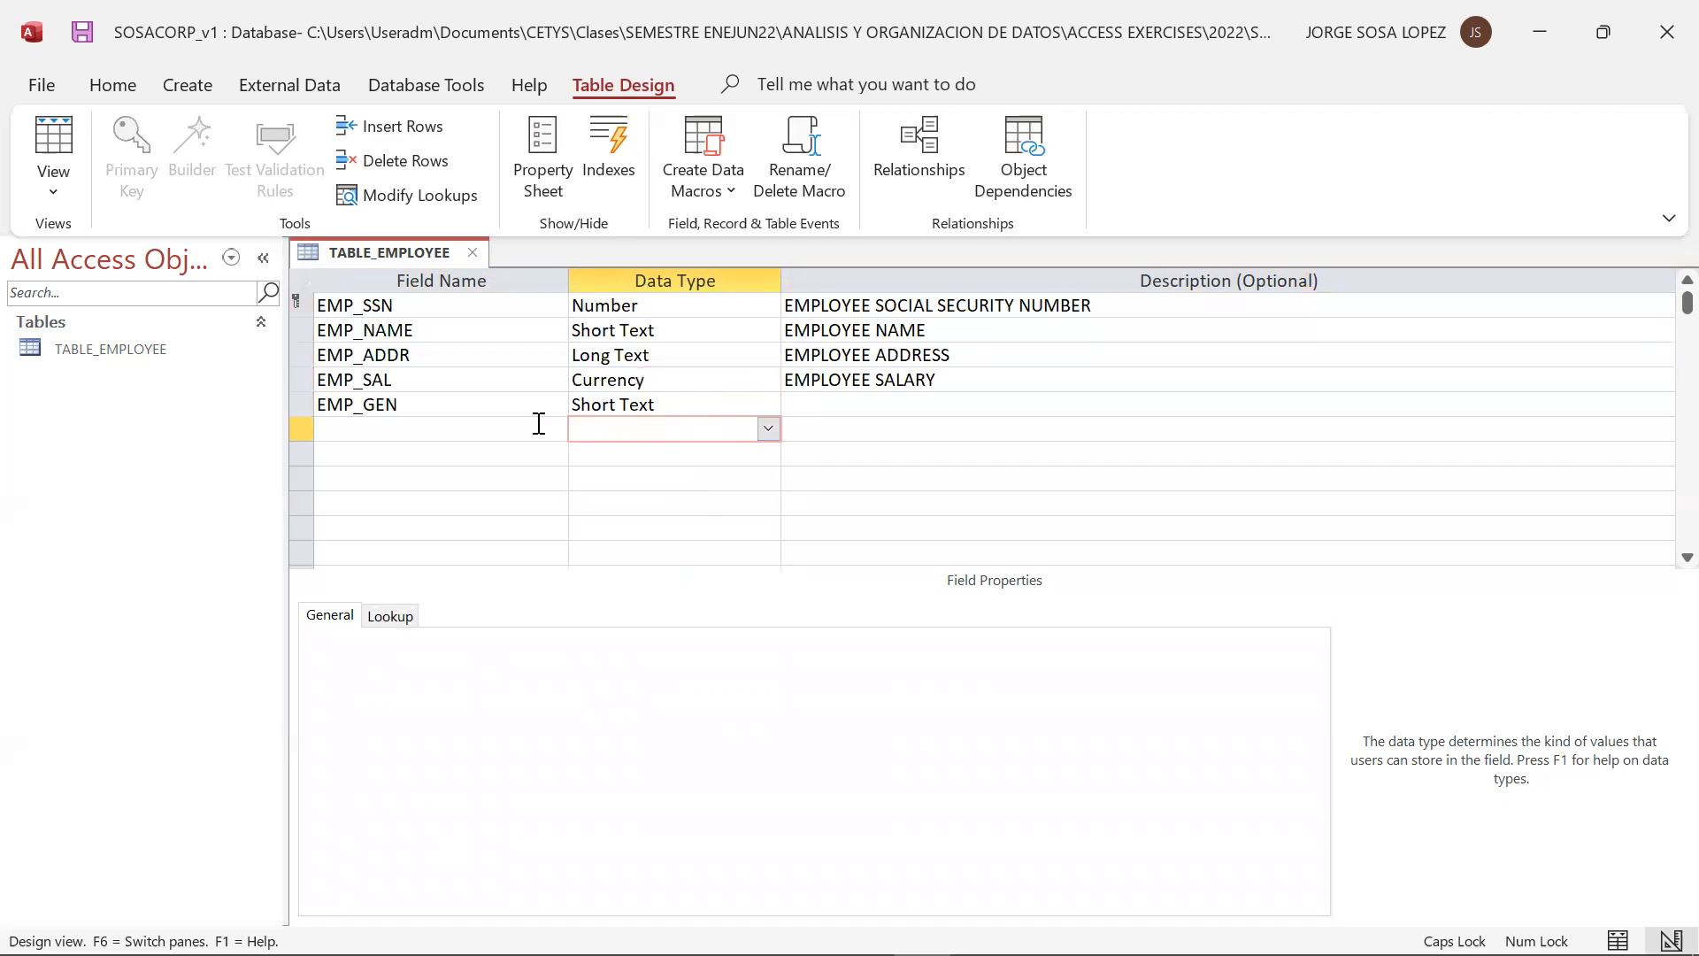
{"action": "double_click", "coordinate": [752, 406]}
{"action": "left_click", "coordinate": [768, 405]}
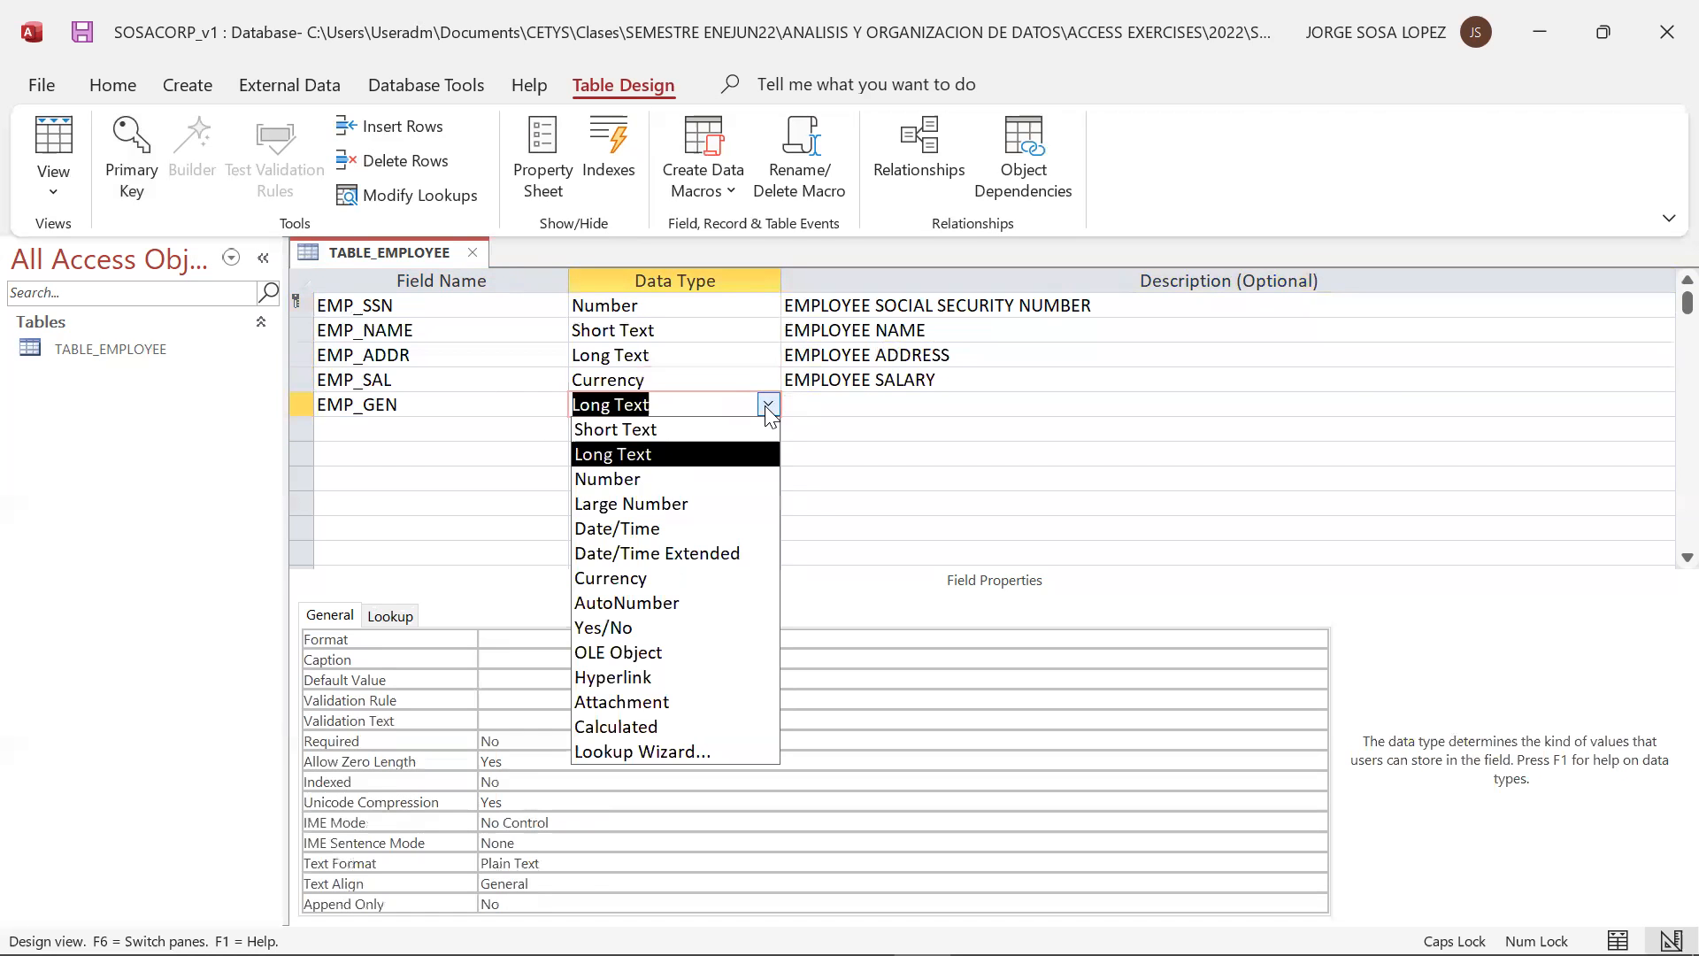
{"action": "left_click", "coordinate": [717, 748]}
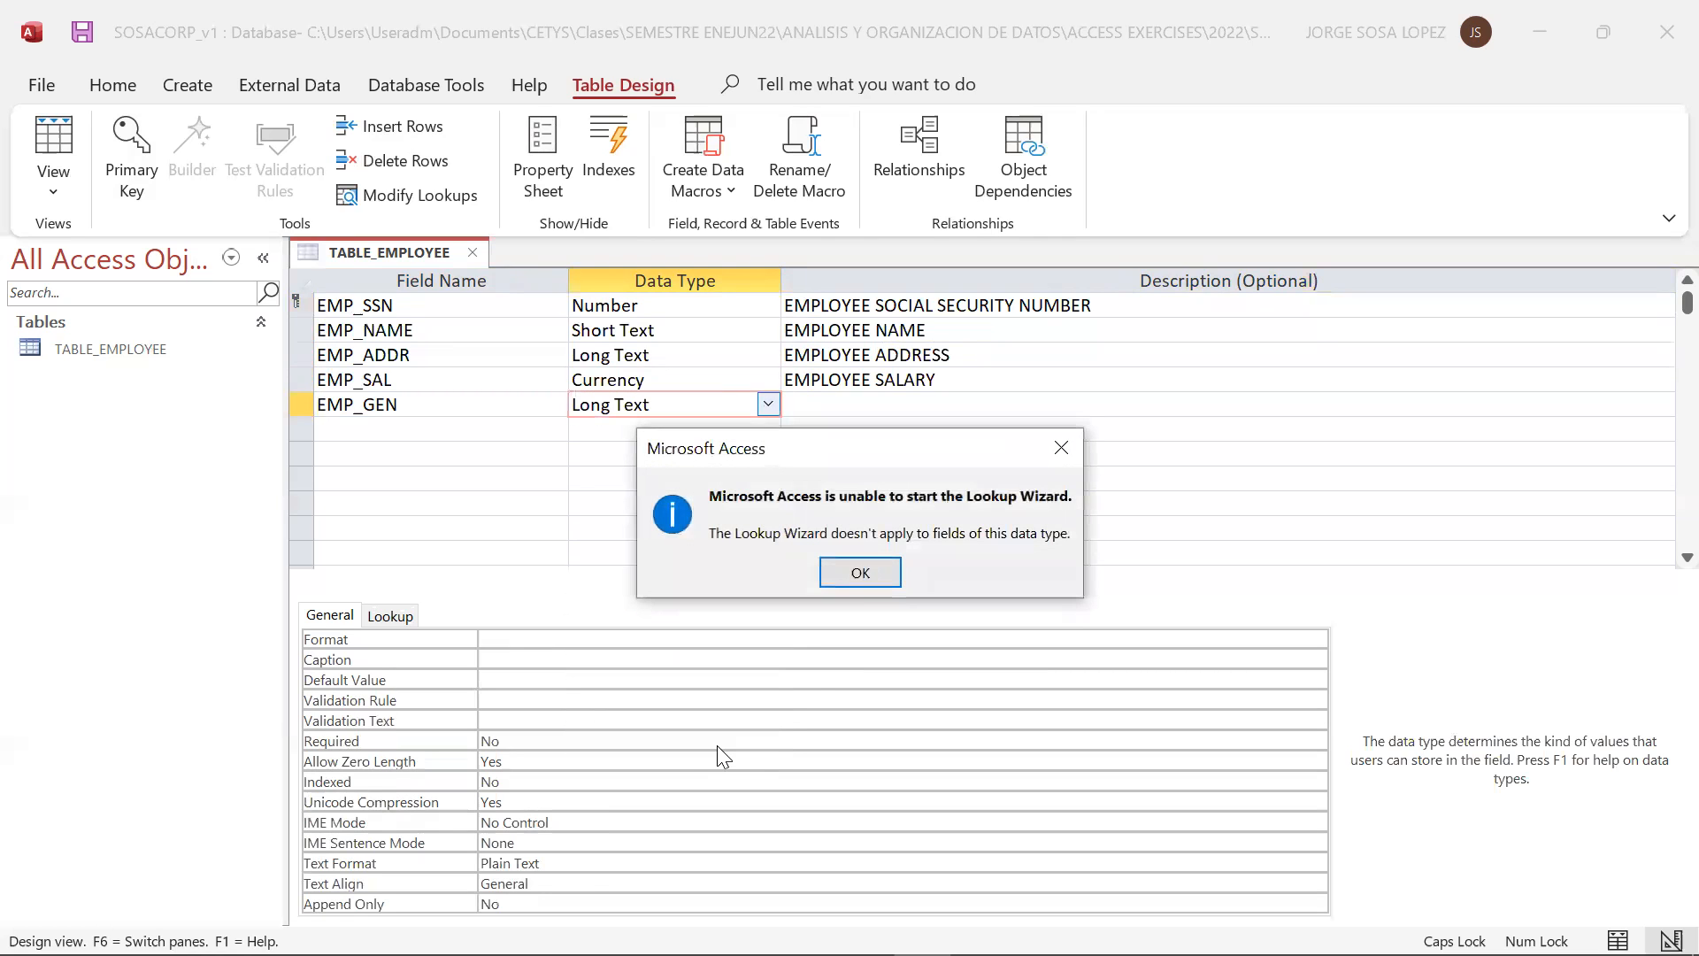
{"action": "left_click", "coordinate": [859, 573]}
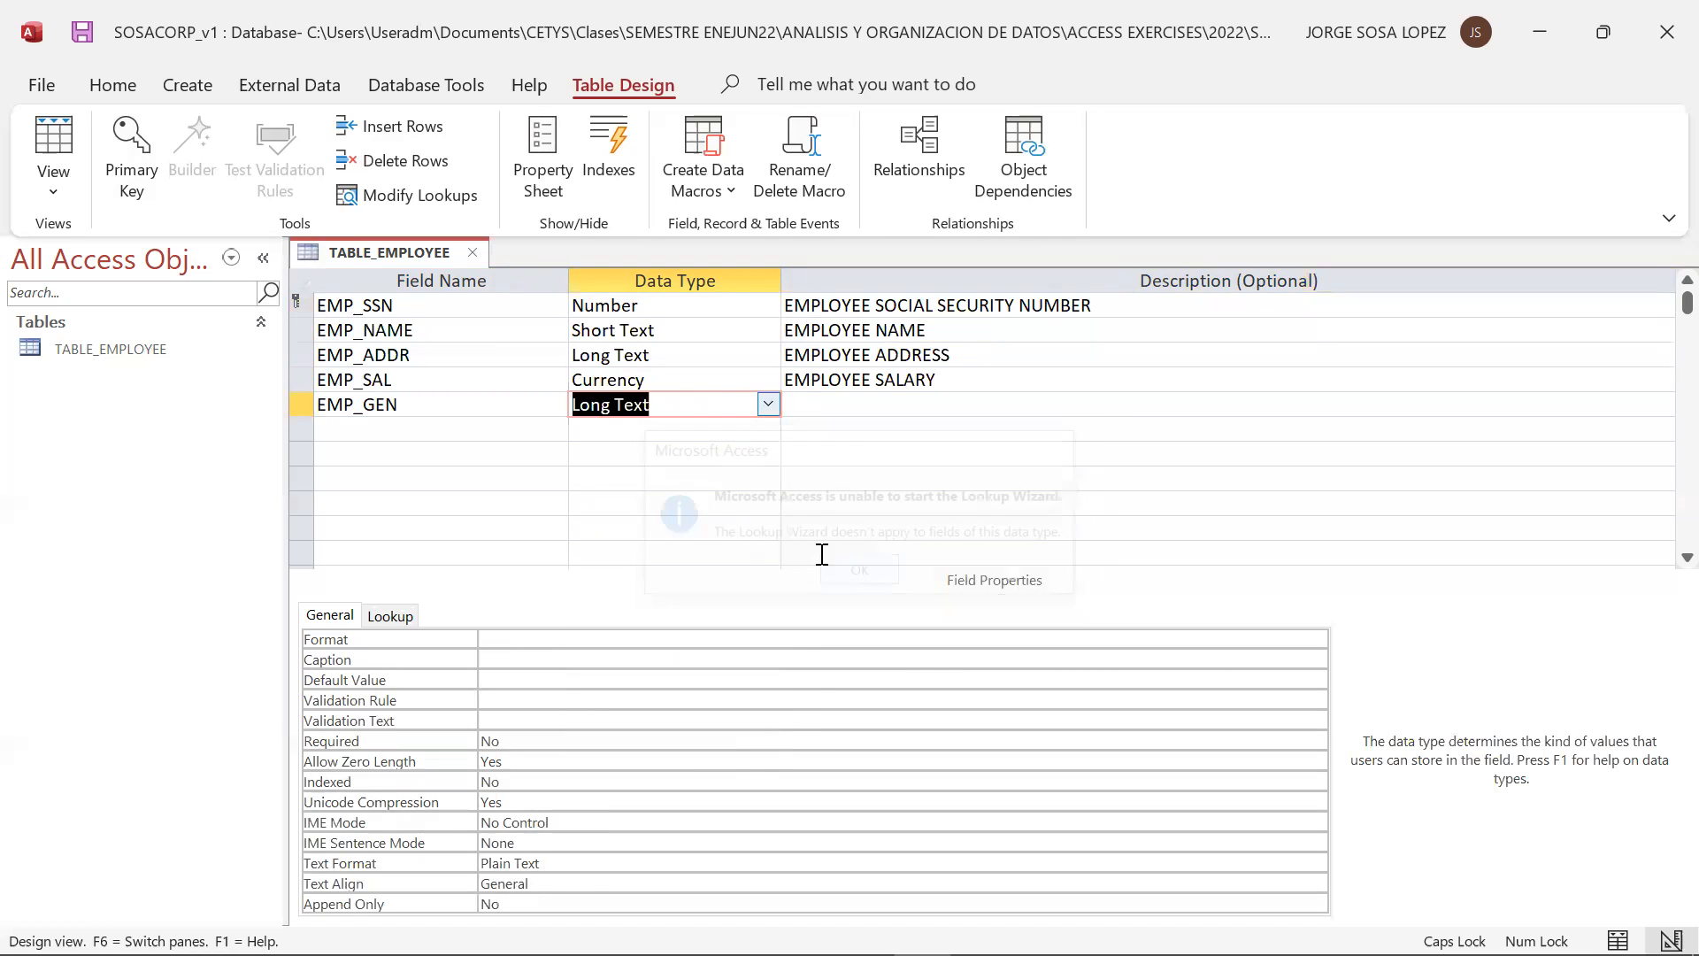
Set the data type of EMP_GEN to Short Text and describe it as EMPLOYEE GENDER
{"action": "left_click", "coordinate": [768, 403]}
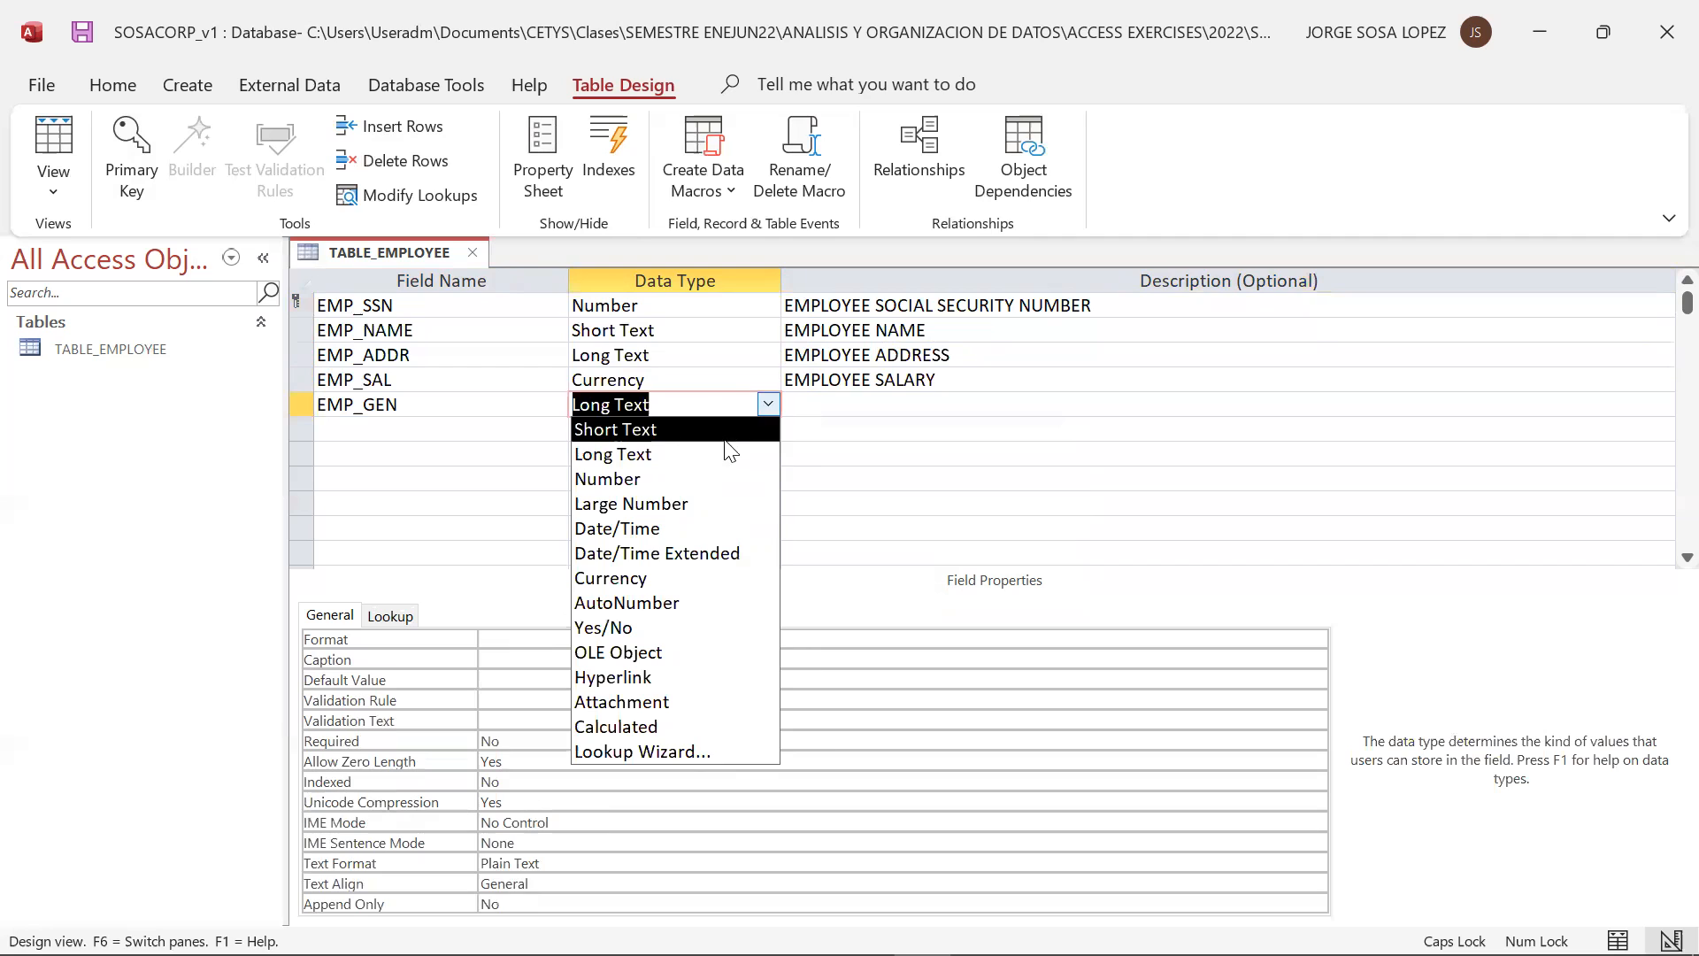
{"action": "left_click", "coordinate": [719, 434]}
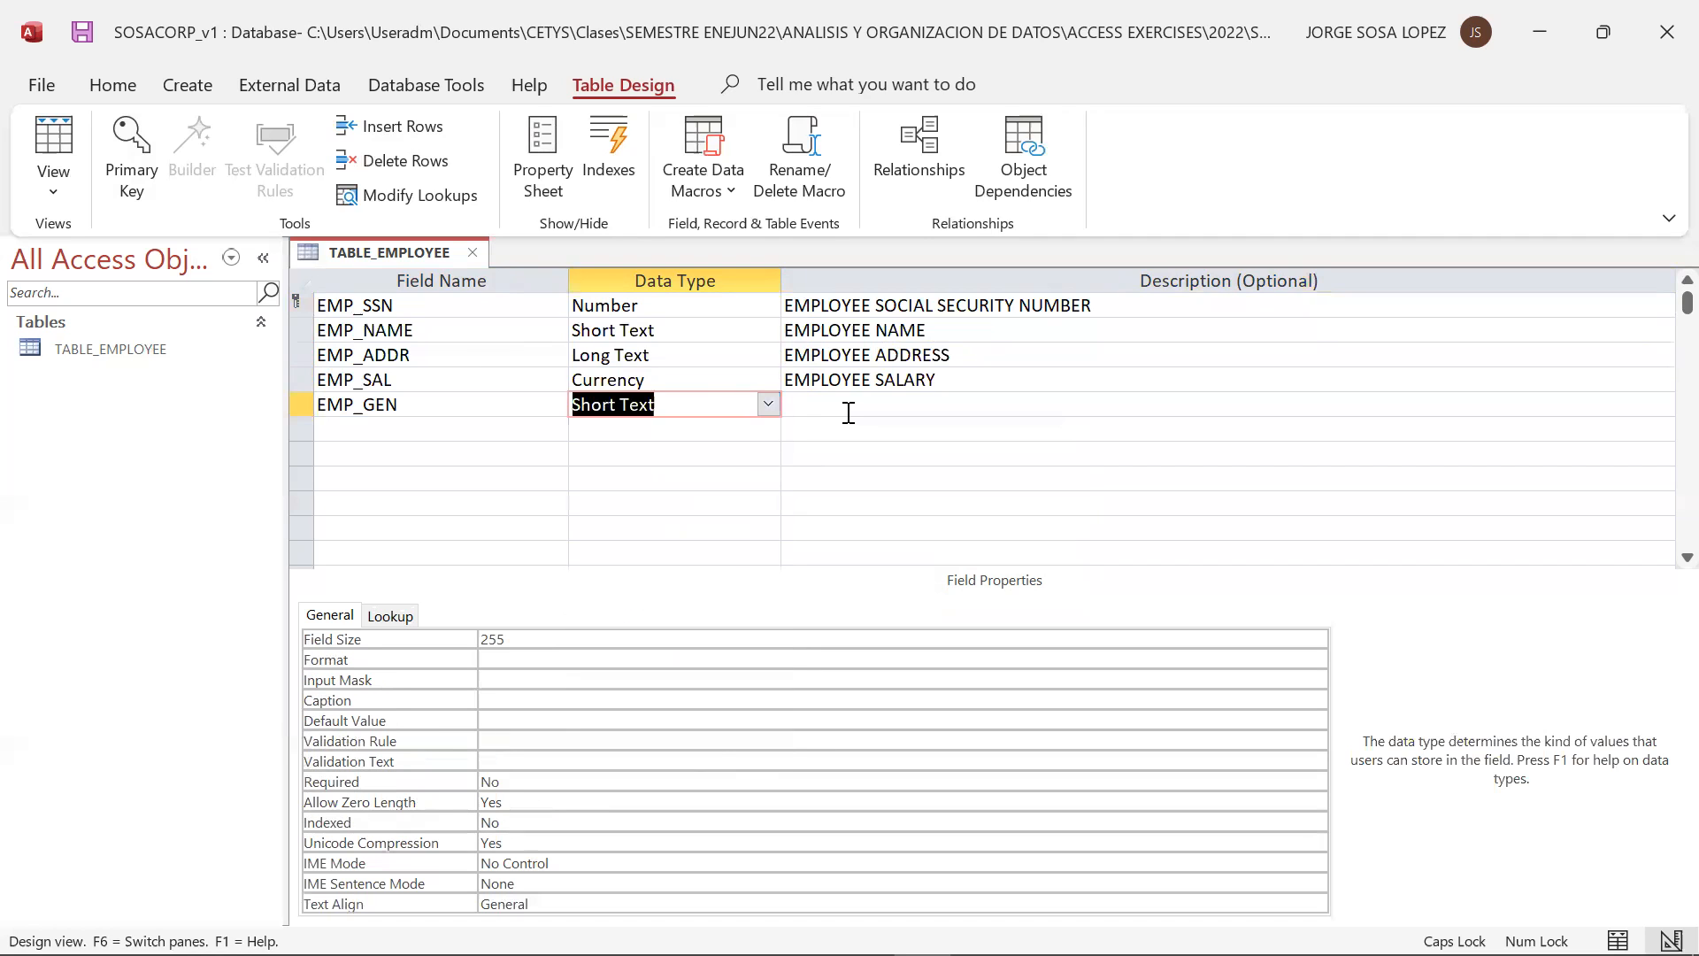
{"action": "left_click", "coordinate": [847, 409]}
{"action": "type", "text": "EMPLOYEE GENE"}
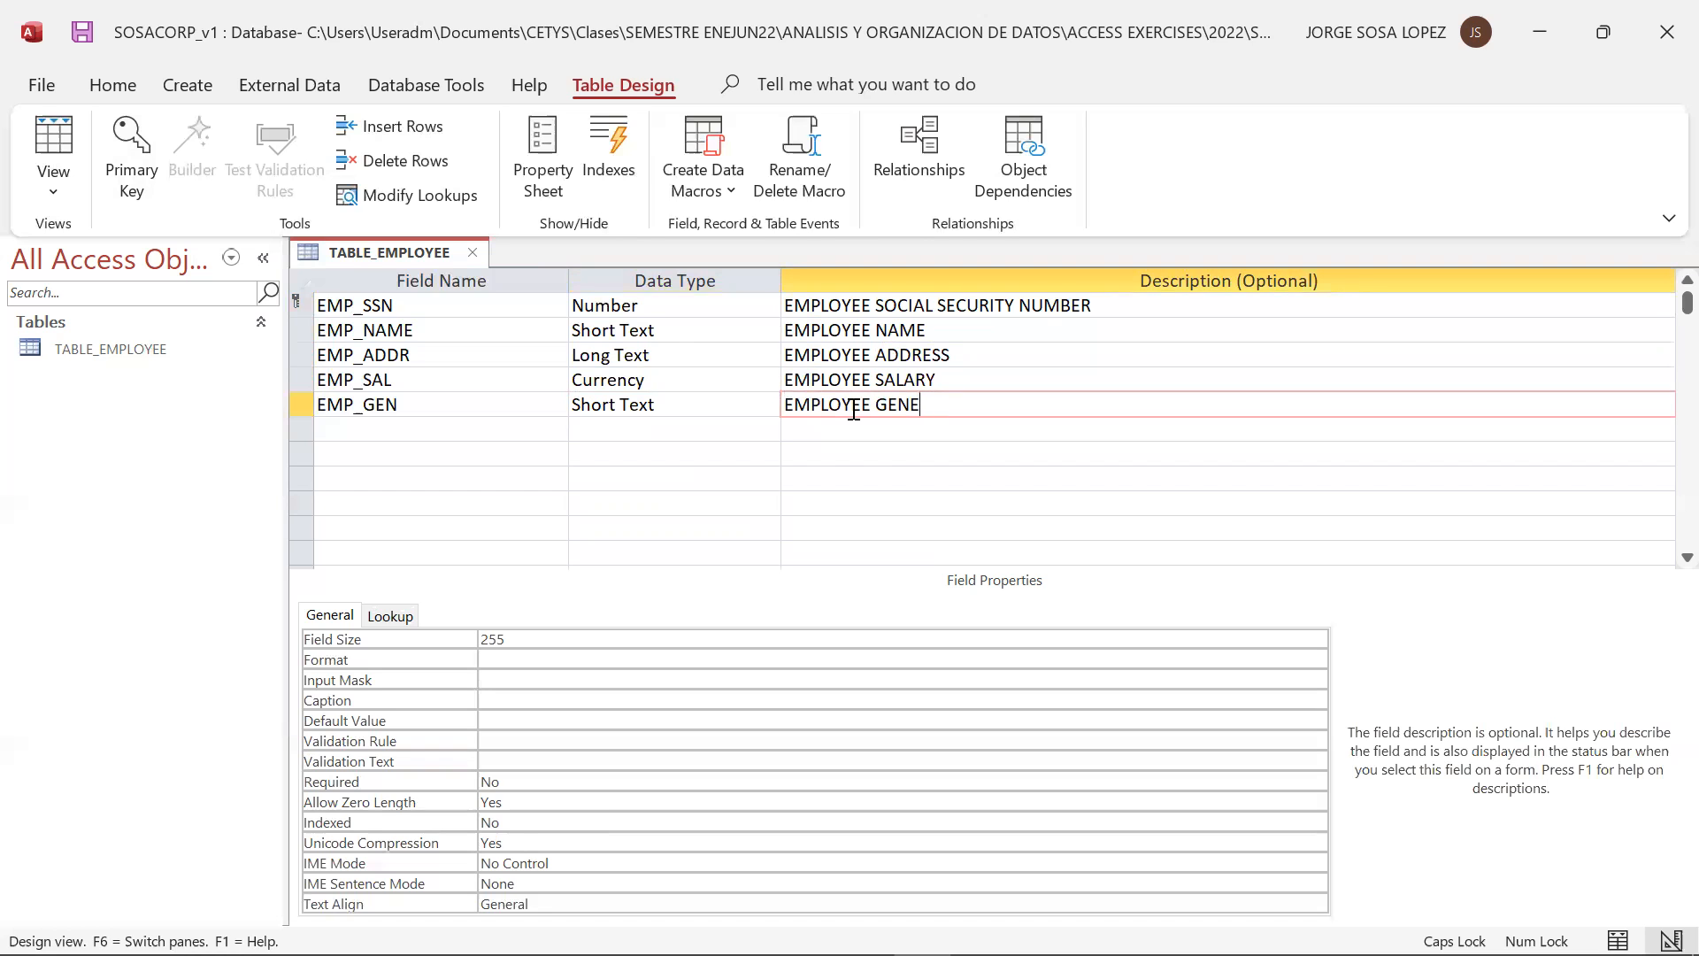
{"action": "key", "text": "BackSpace"}
{"action": "type", "text": "DER"}
{"action": "left_click", "coordinate": [504, 426]}
Consult the relational model slide and add a field named EMP_BDATE below EMP_GEN
{"action": "key", "text": "alt+Tab"}
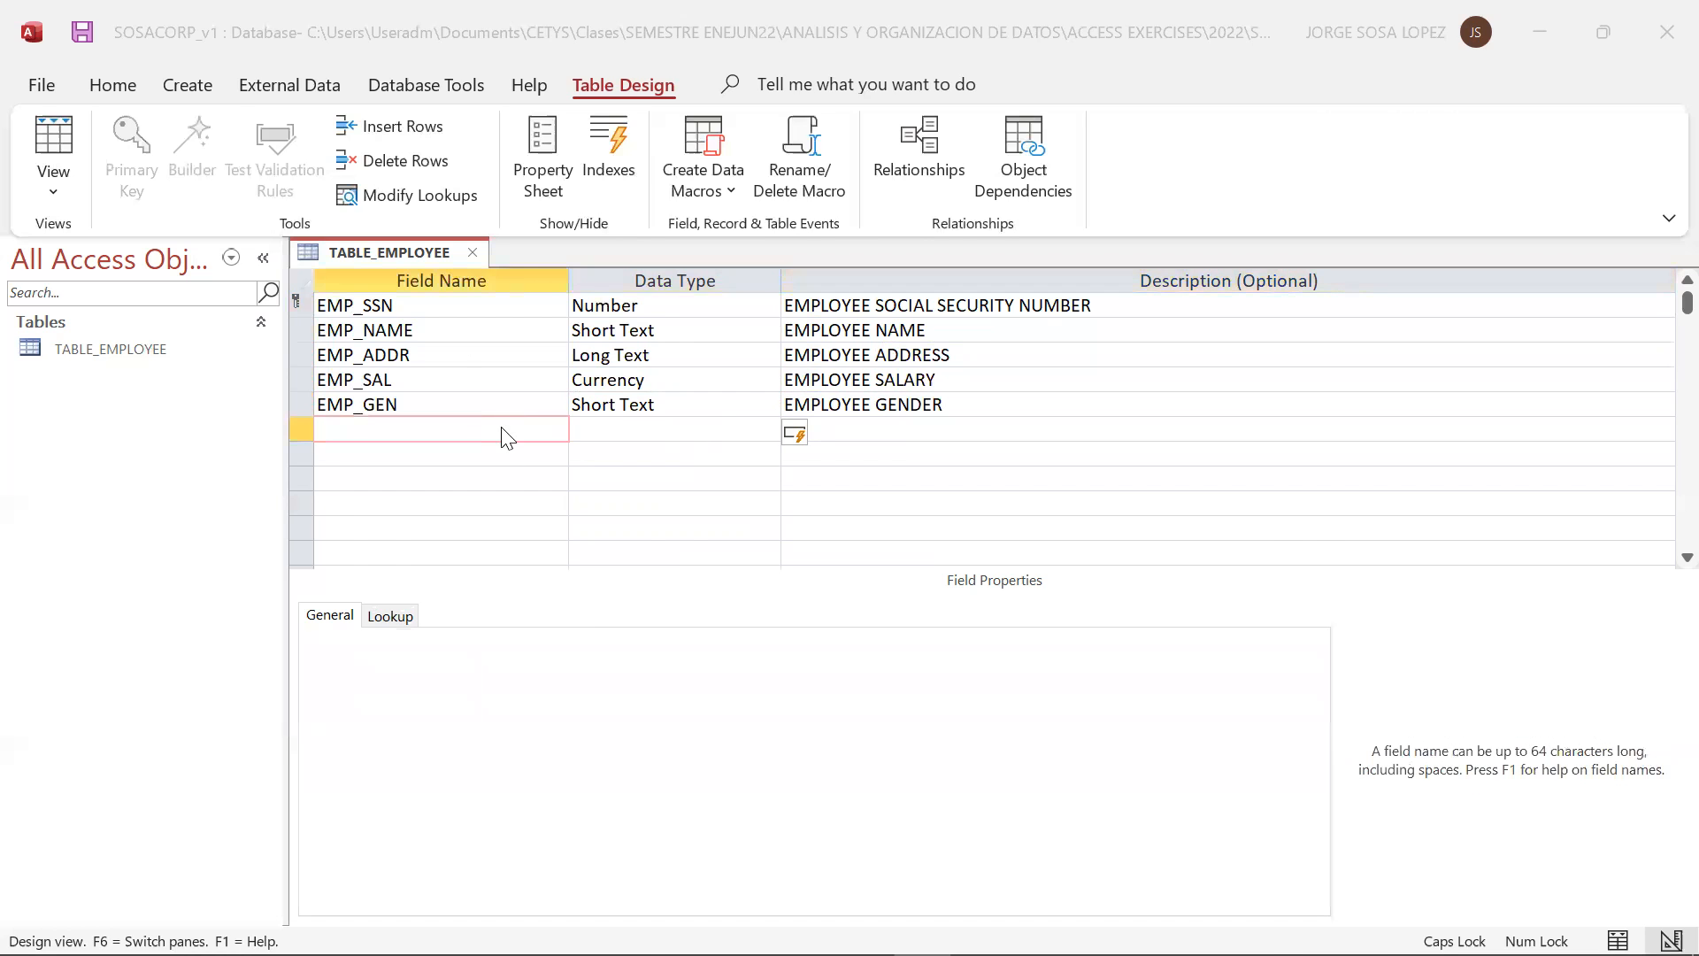
{"action": "key", "text": "alt+Tab"}
{"action": "type", "text": "E"}
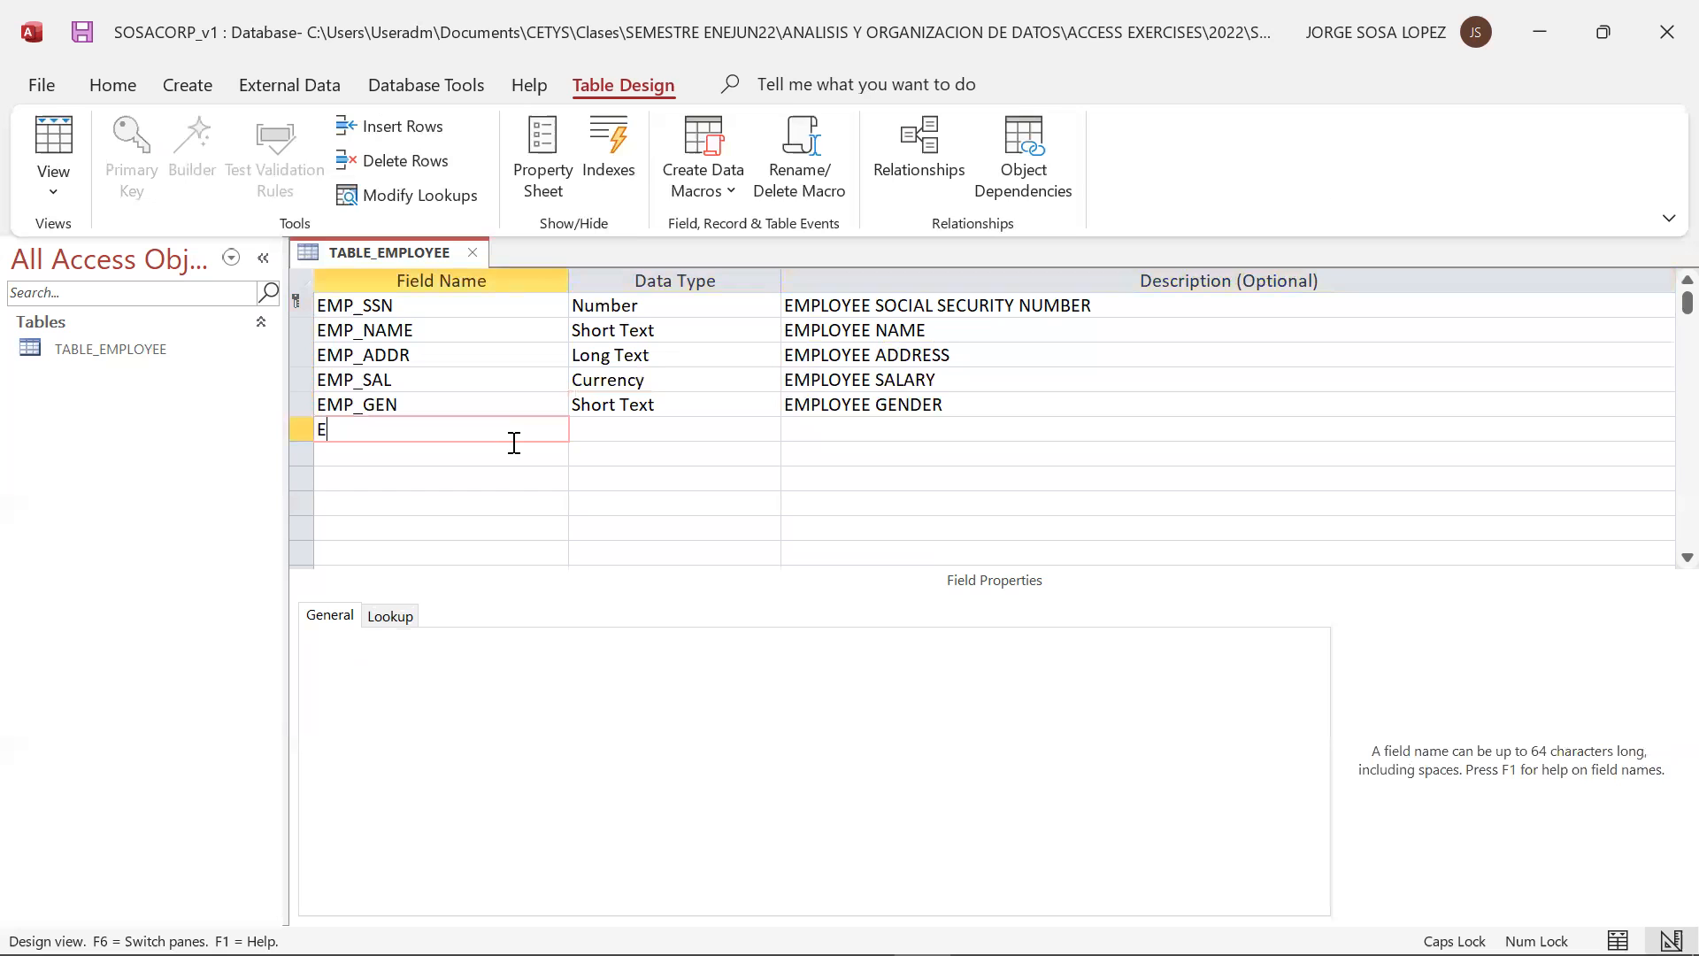
{"action": "type", "text": "MP_BDATE"}
Set the data type of EMP_BDATE to Date/Time and describe it as EMPLOYEE BIRTHDATE
{"action": "left_click", "coordinate": [667, 428]}
{"action": "left_click", "coordinate": [765, 425]}
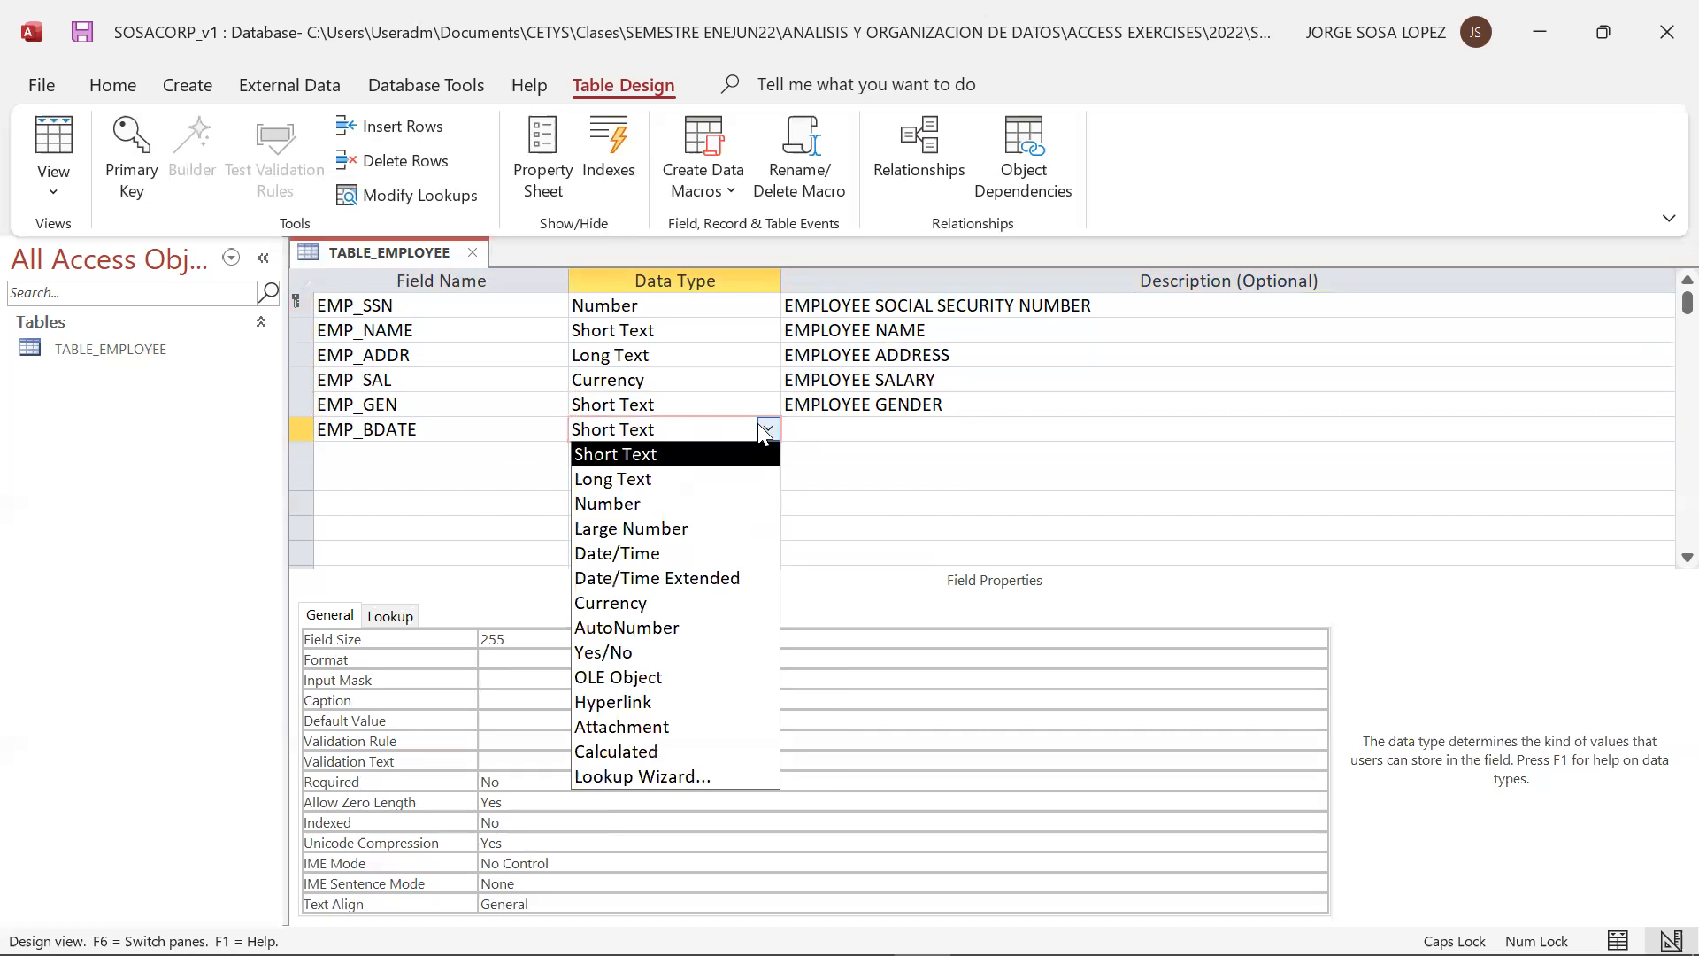
{"action": "left_click", "coordinate": [706, 552]}
{"action": "left_click", "coordinate": [860, 429]}
{"action": "type", "text": "EM"}
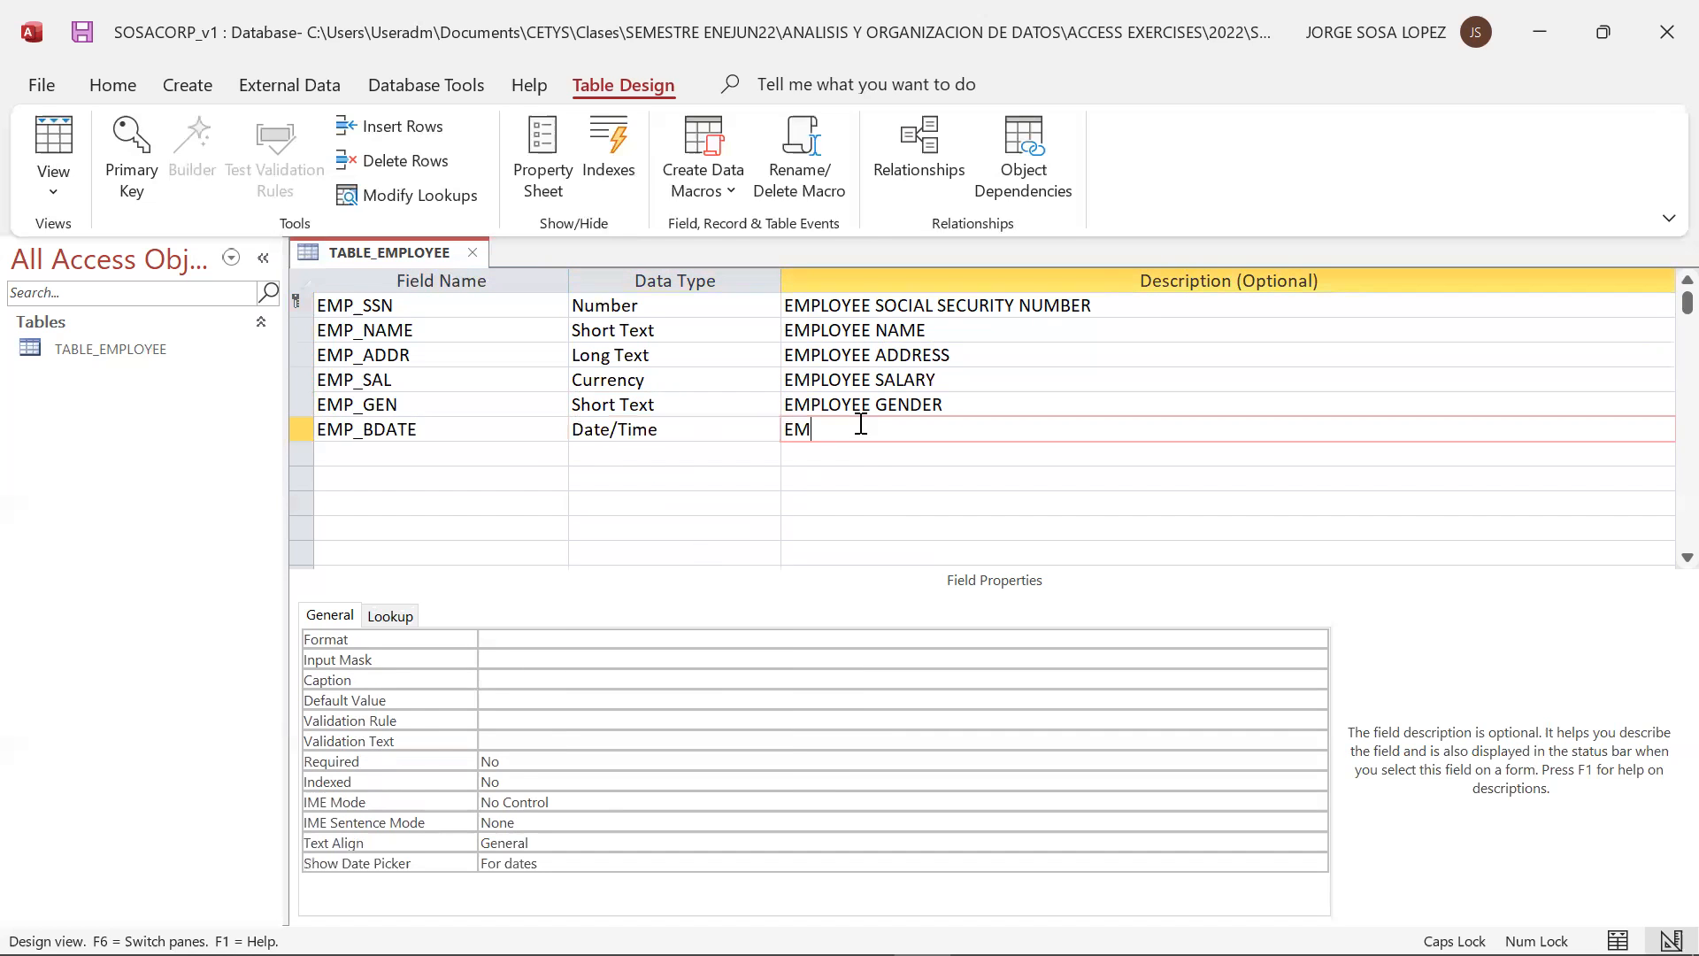
{"action": "type", "text": "PLO"}
{"action": "key", "text": "BackSpace"}
{"action": "type", "text": "OYEE BIRTHDAYE"}
{"action": "key", "text": "BackSpace"}
{"action": "key", "text": "BackSpace"}
{"action": "type", "text": "TE"}
Add a field named EMP_MGYN below EMP_BDATE with the data type Yes/No
{"action": "left_click", "coordinate": [483, 460]}
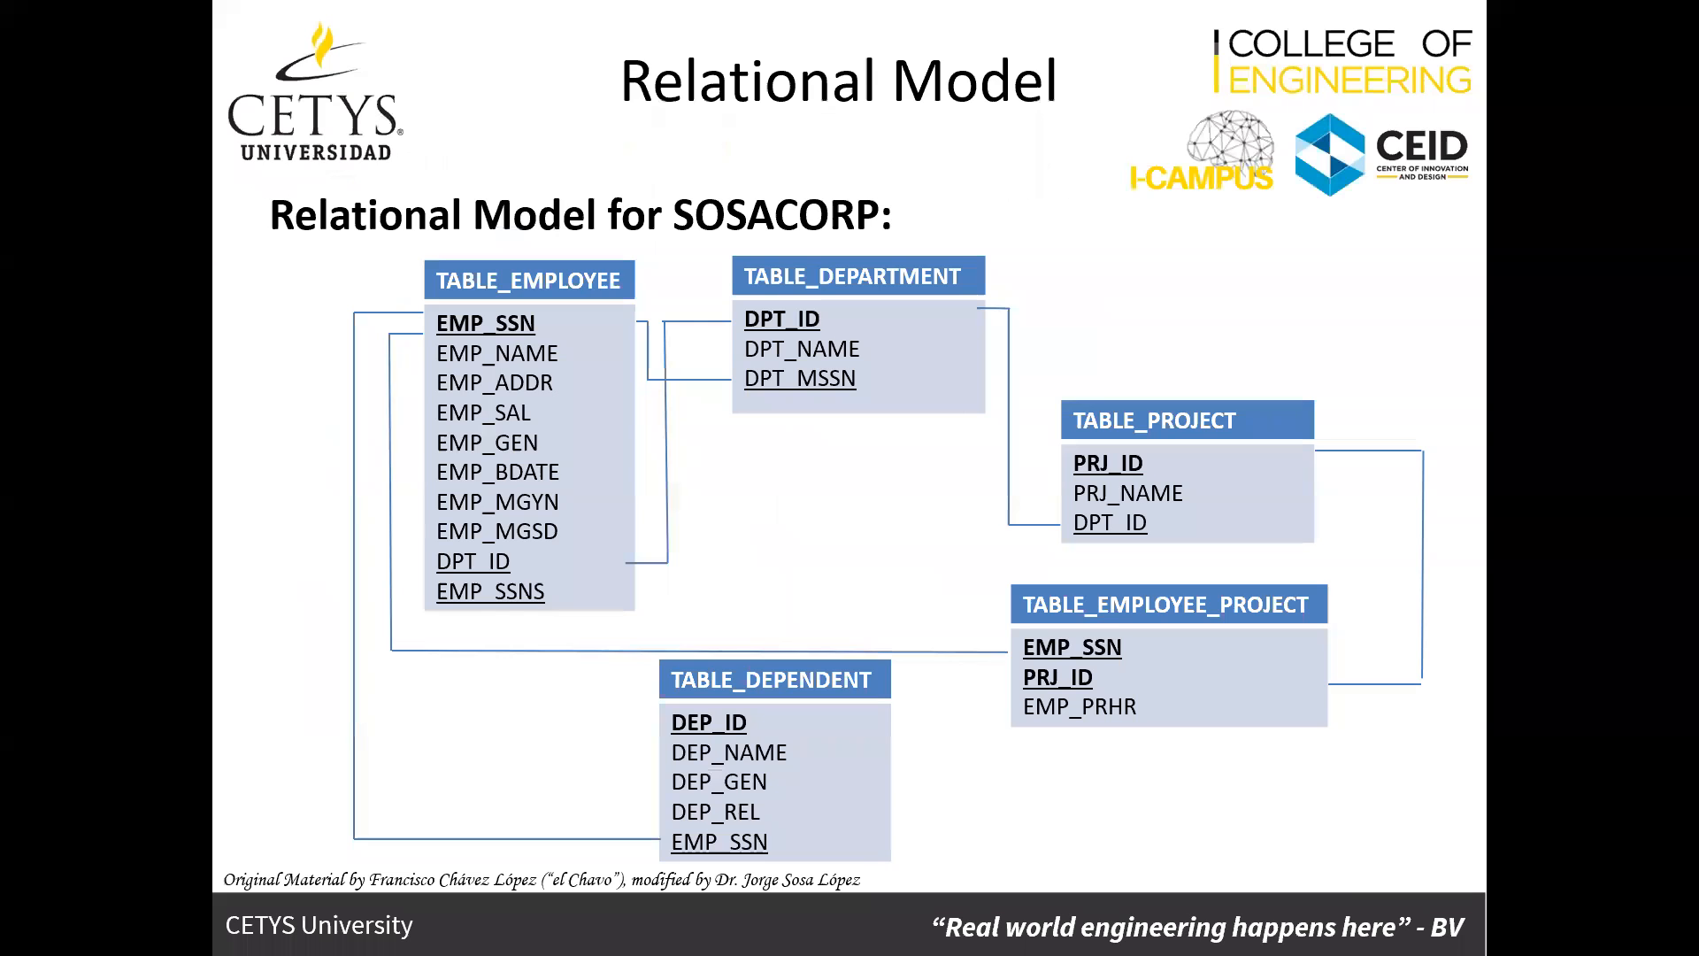
{"action": "type", "text": "EMP"}
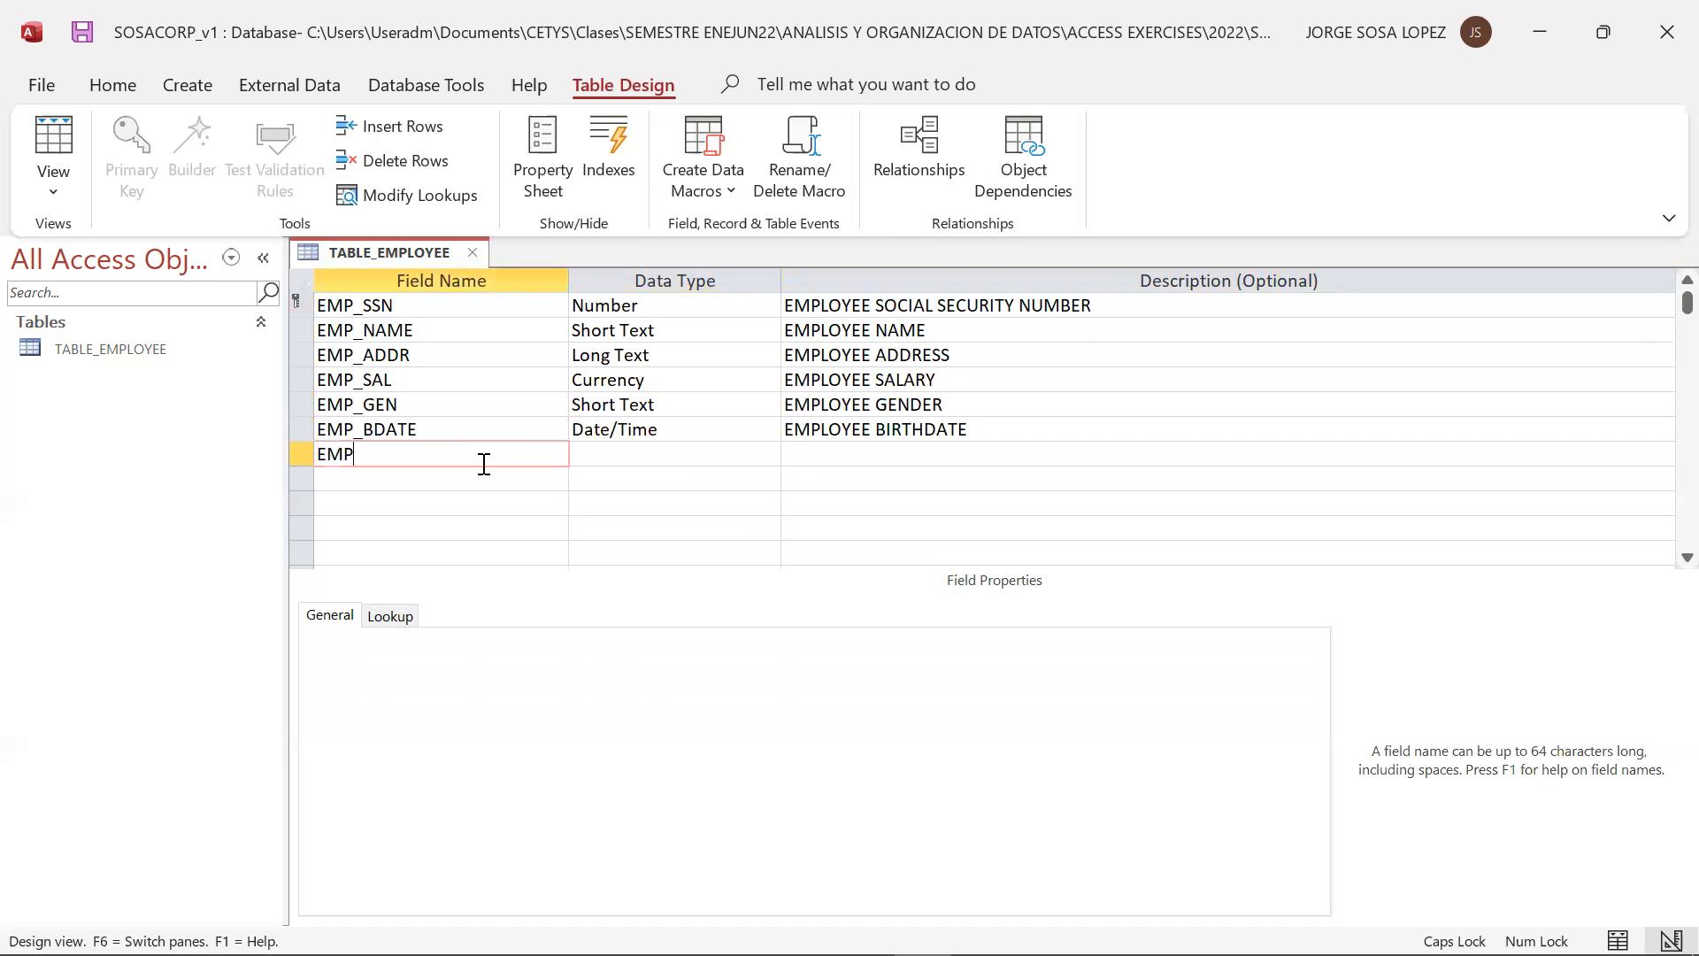
{"action": "type", "text": "_MGYN"}
{"action": "left_click", "coordinate": [724, 453]}
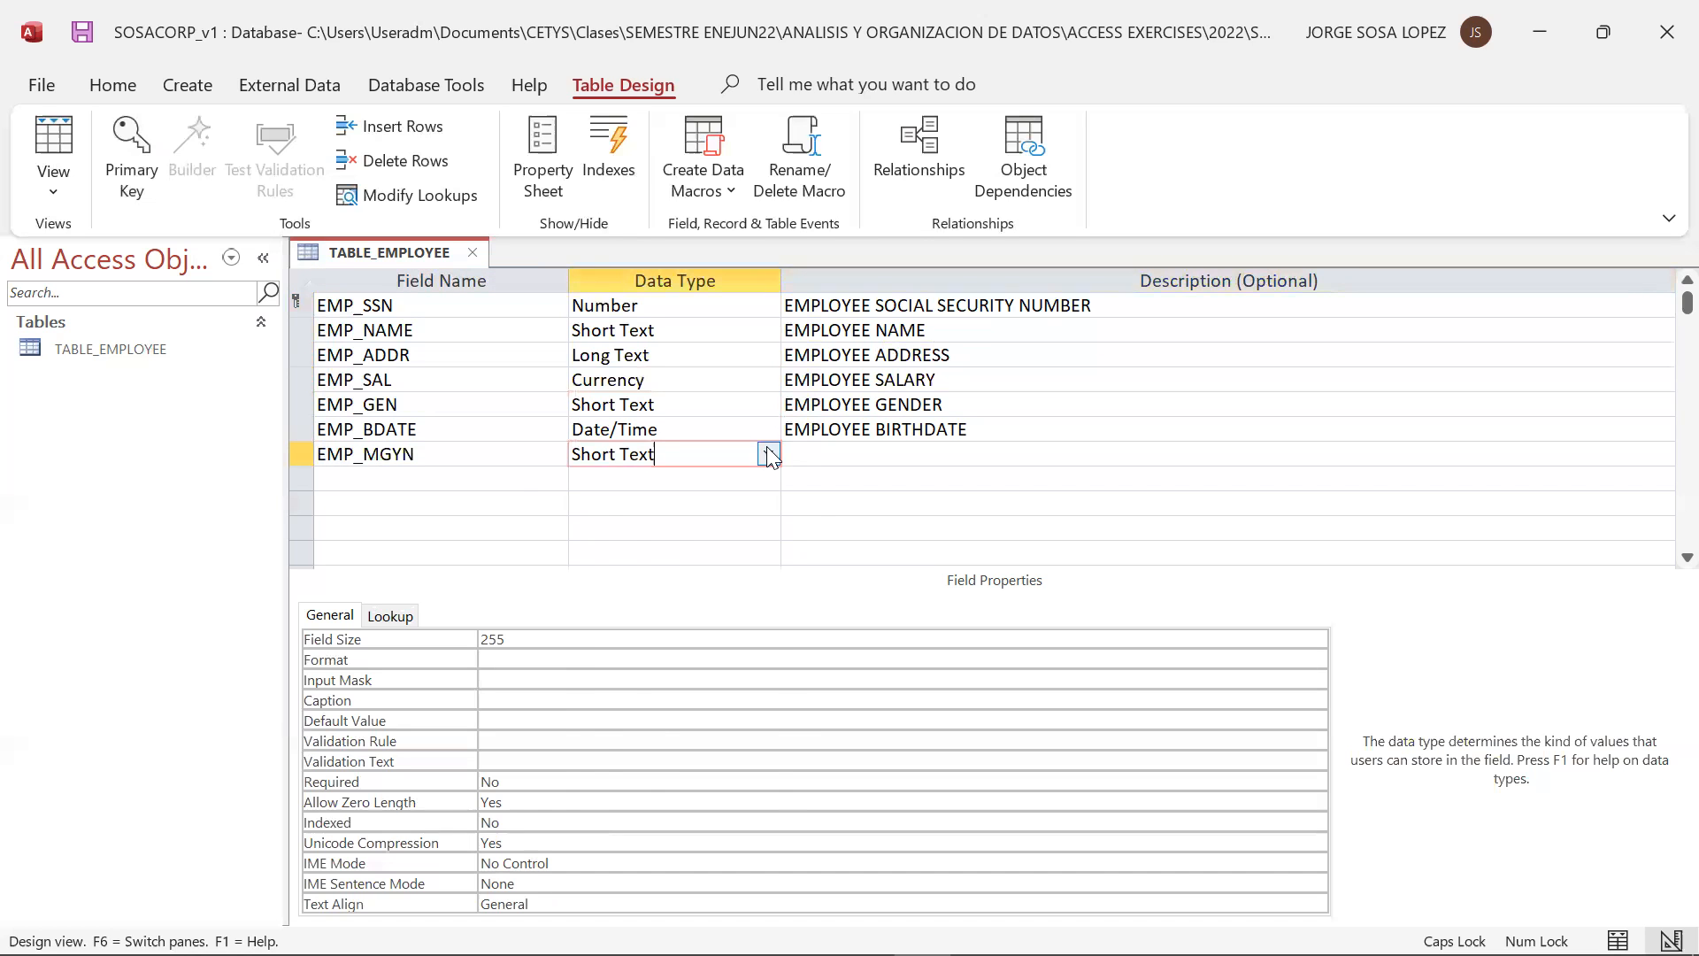
{"action": "left_click", "coordinate": [767, 451]}
{"action": "left_click", "coordinate": [706, 676]}
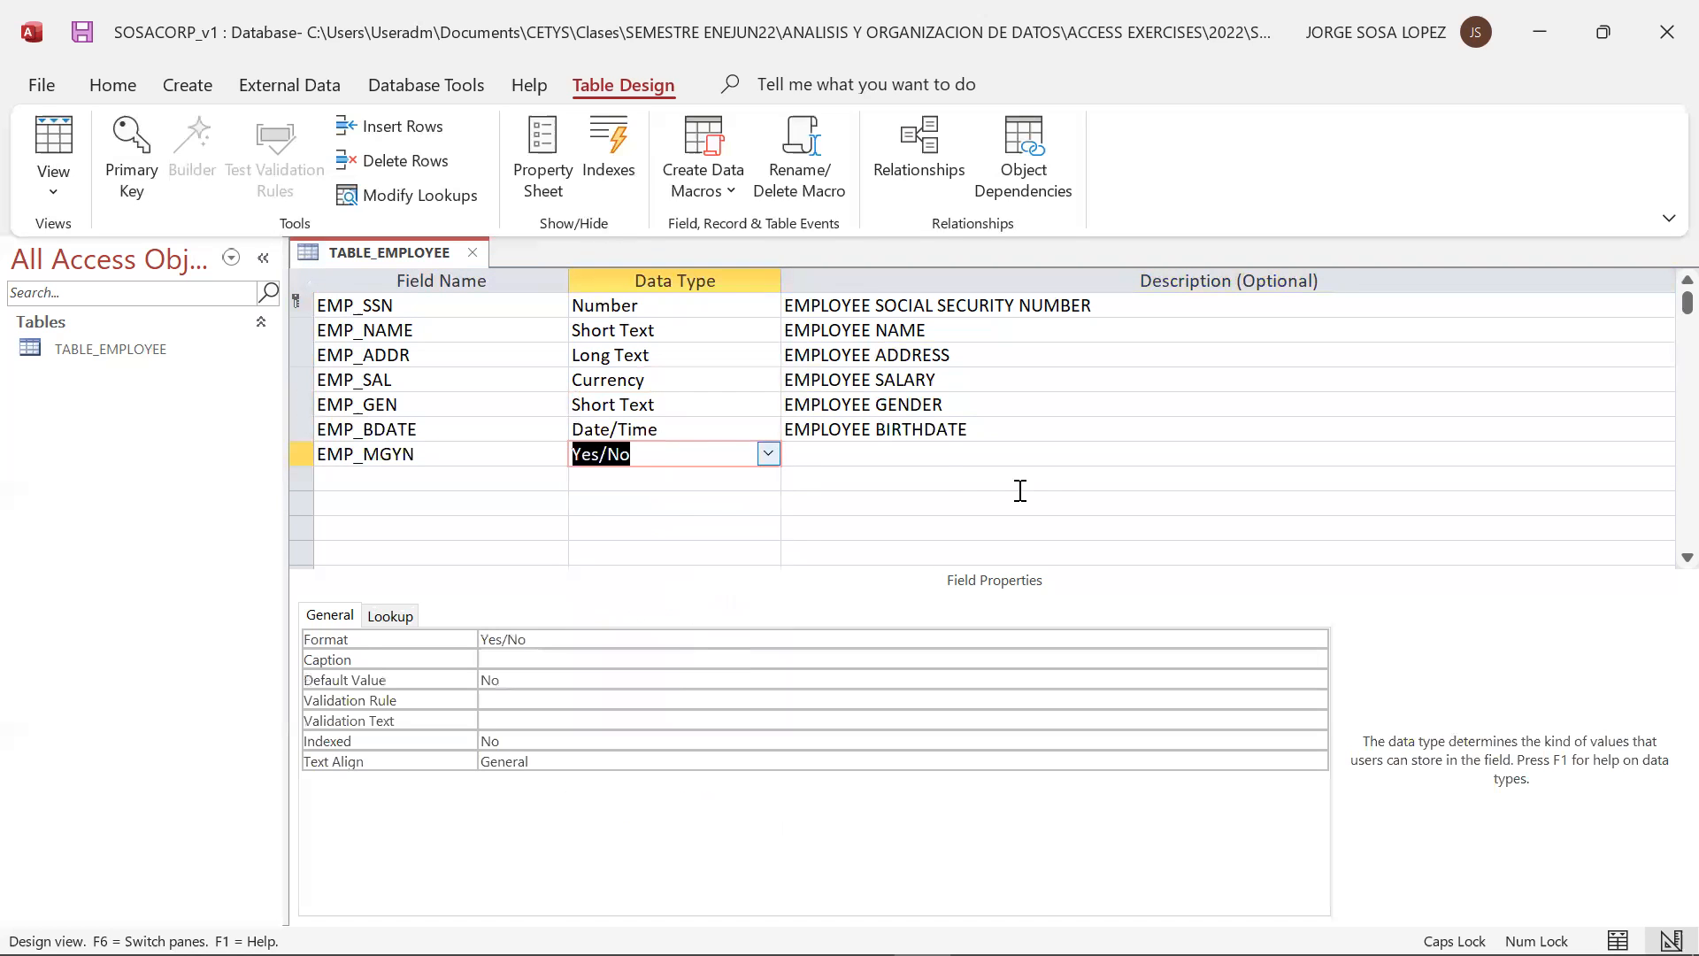
Describe the field EMP_MGYN as IS EMPLOYEE A MANAGER?
{"action": "left_click", "coordinate": [943, 452]}
{"action": "type", "text": "IS EMPLOYEE A M"}
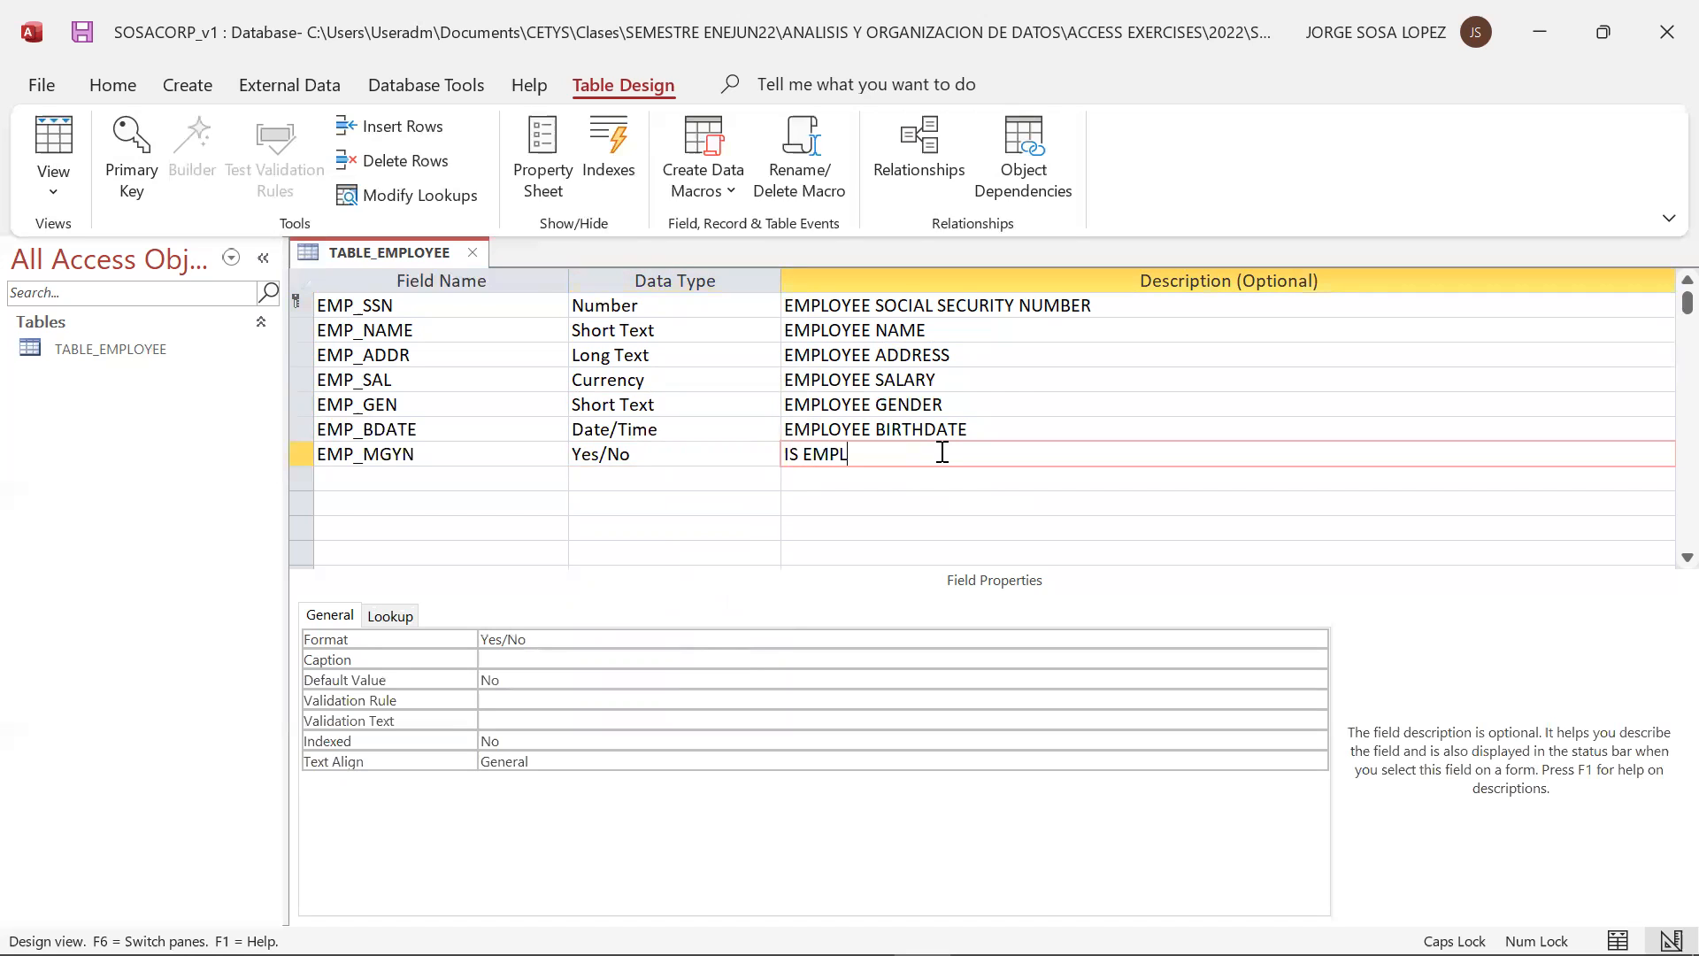
{"action": "type", "text": "ANAGER?"}
Add the field EMP_MGSD below EMP_MGYN with the description EMPLOYEE START DATE, and set the empty row below it to Date/Time
{"action": "left_click", "coordinate": [463, 481]}
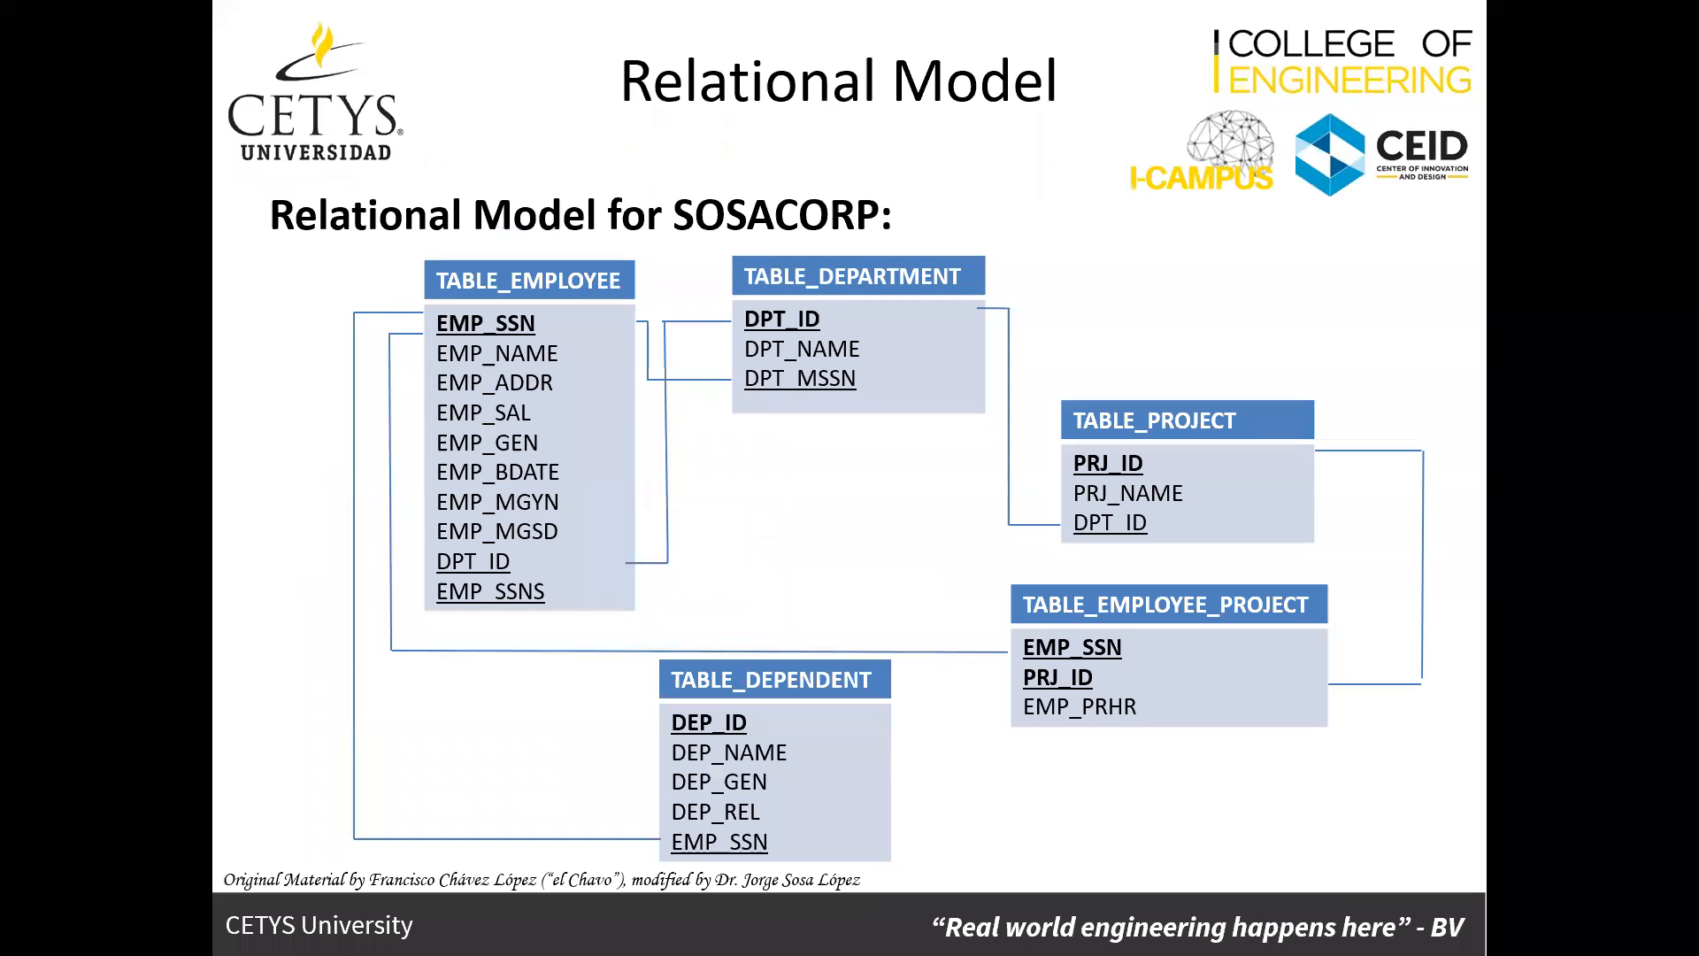
{"action": "type", "text": "EMP_MGS"}
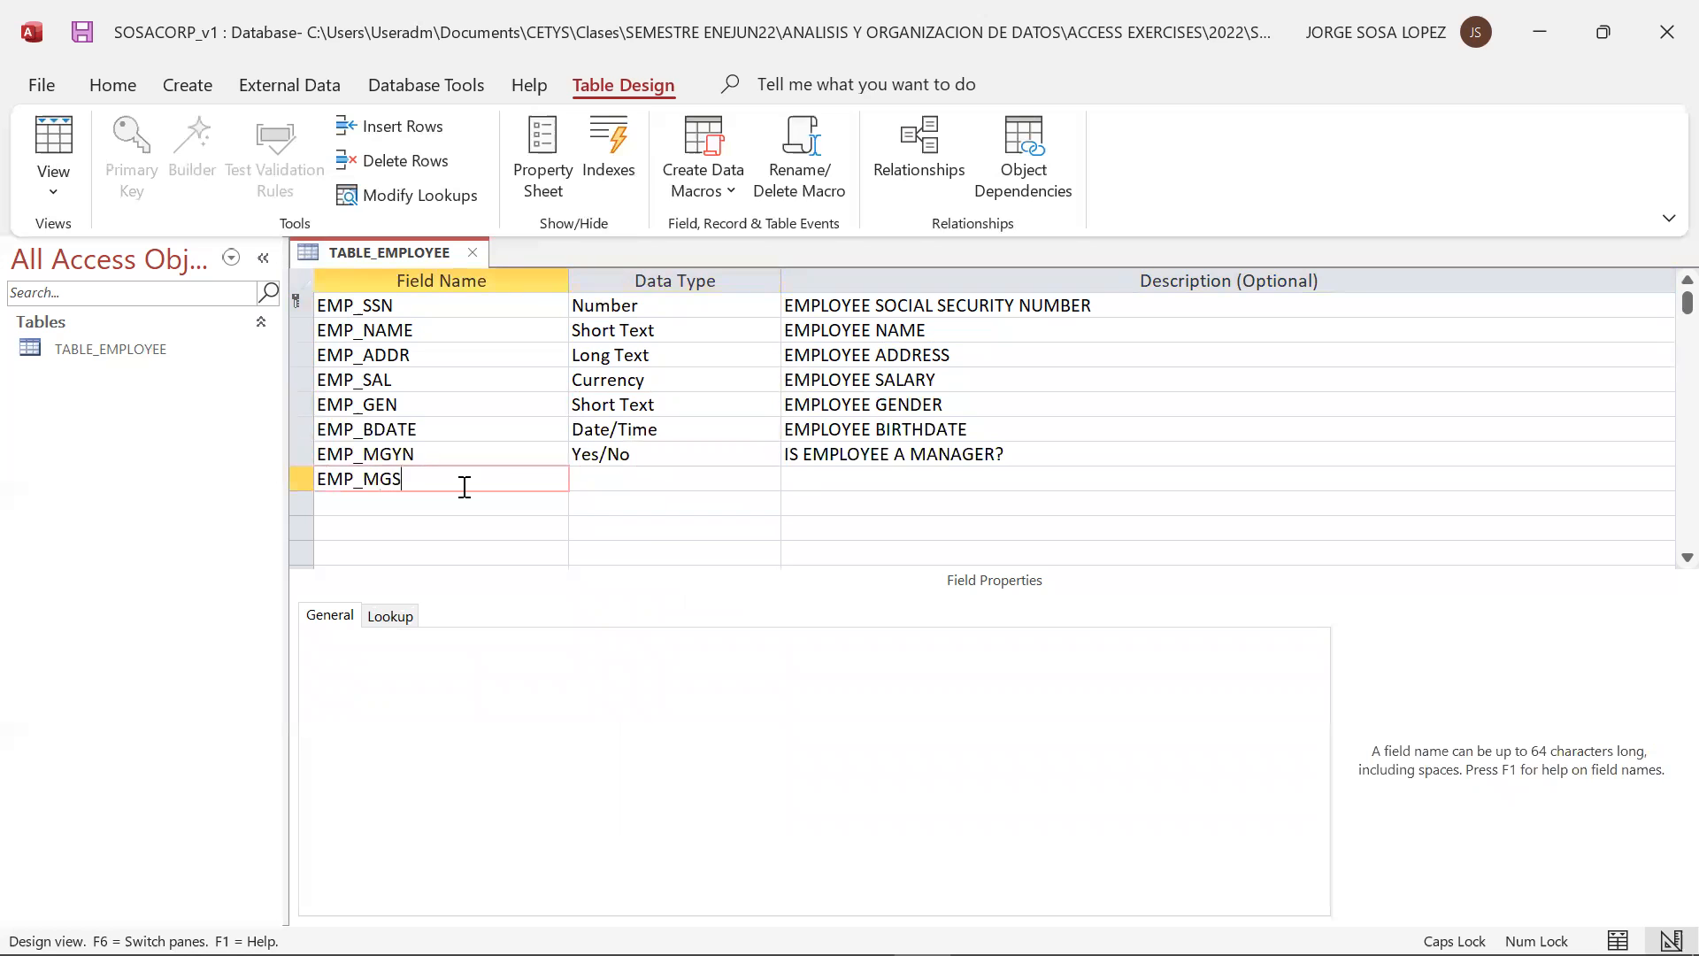
{"action": "type", "text": "D"}
{"action": "left_click", "coordinate": [626, 478]}
{"action": "left_click", "coordinate": [768, 502]}
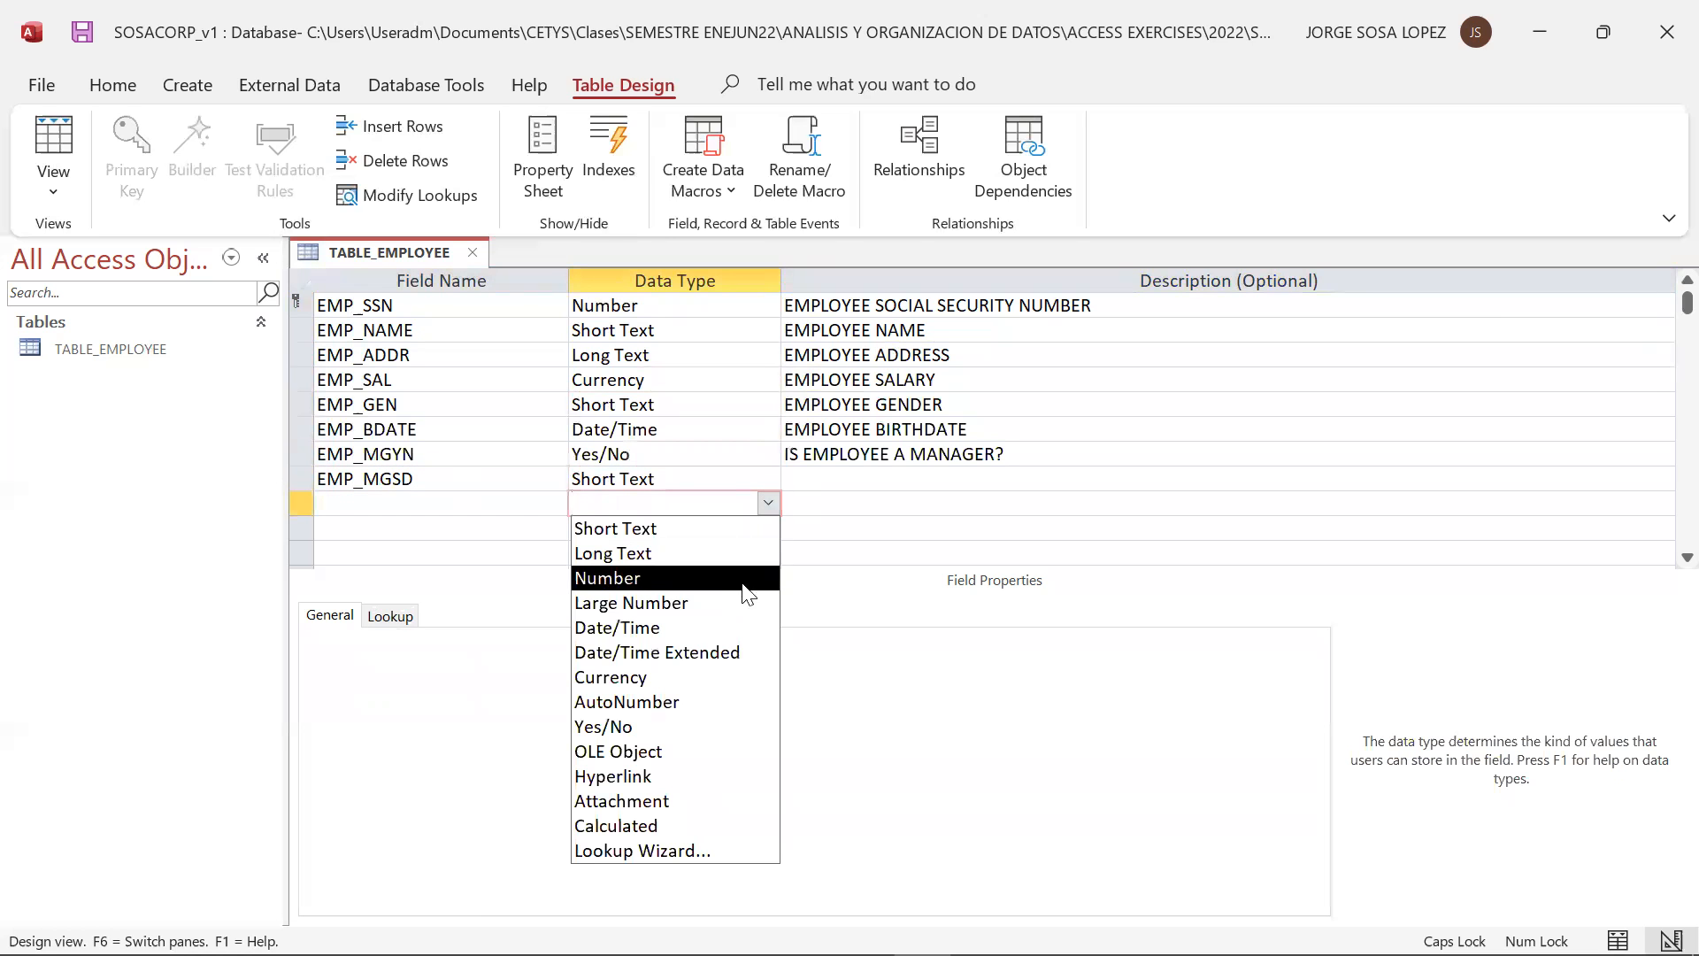
{"action": "left_click", "coordinate": [726, 627]}
{"action": "left_click", "coordinate": [851, 478]}
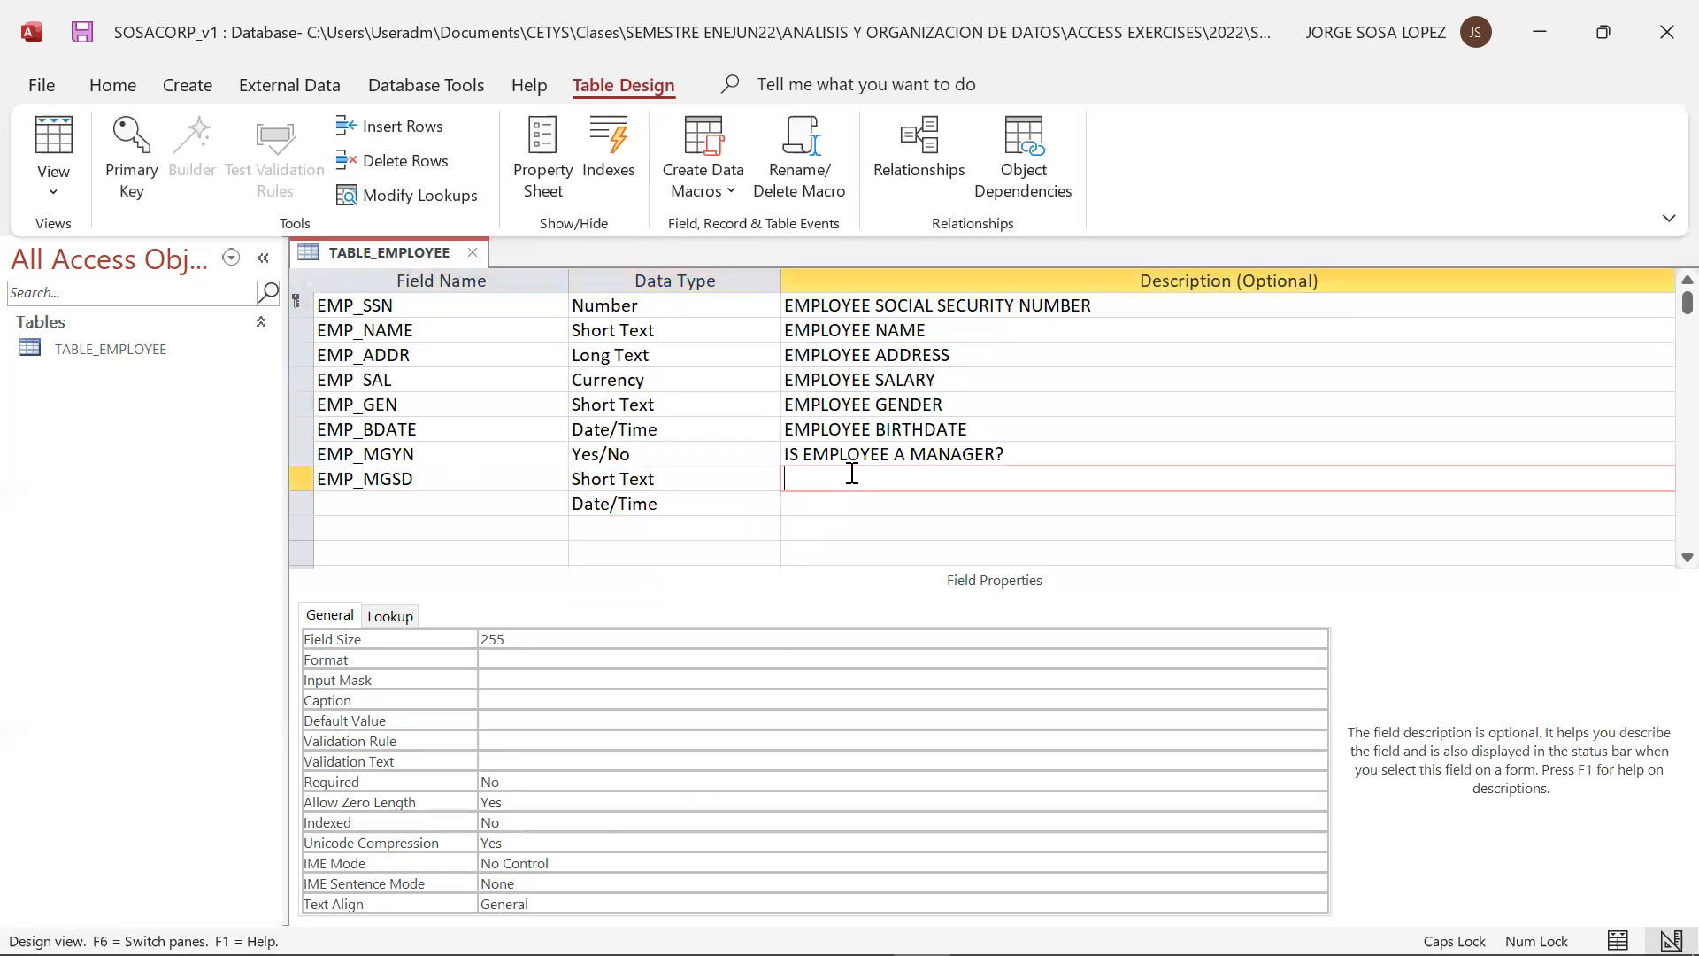
{"action": "type", "text": "EMPLOYEE START DATE"}
{"action": "left_click", "coordinate": [511, 503]}
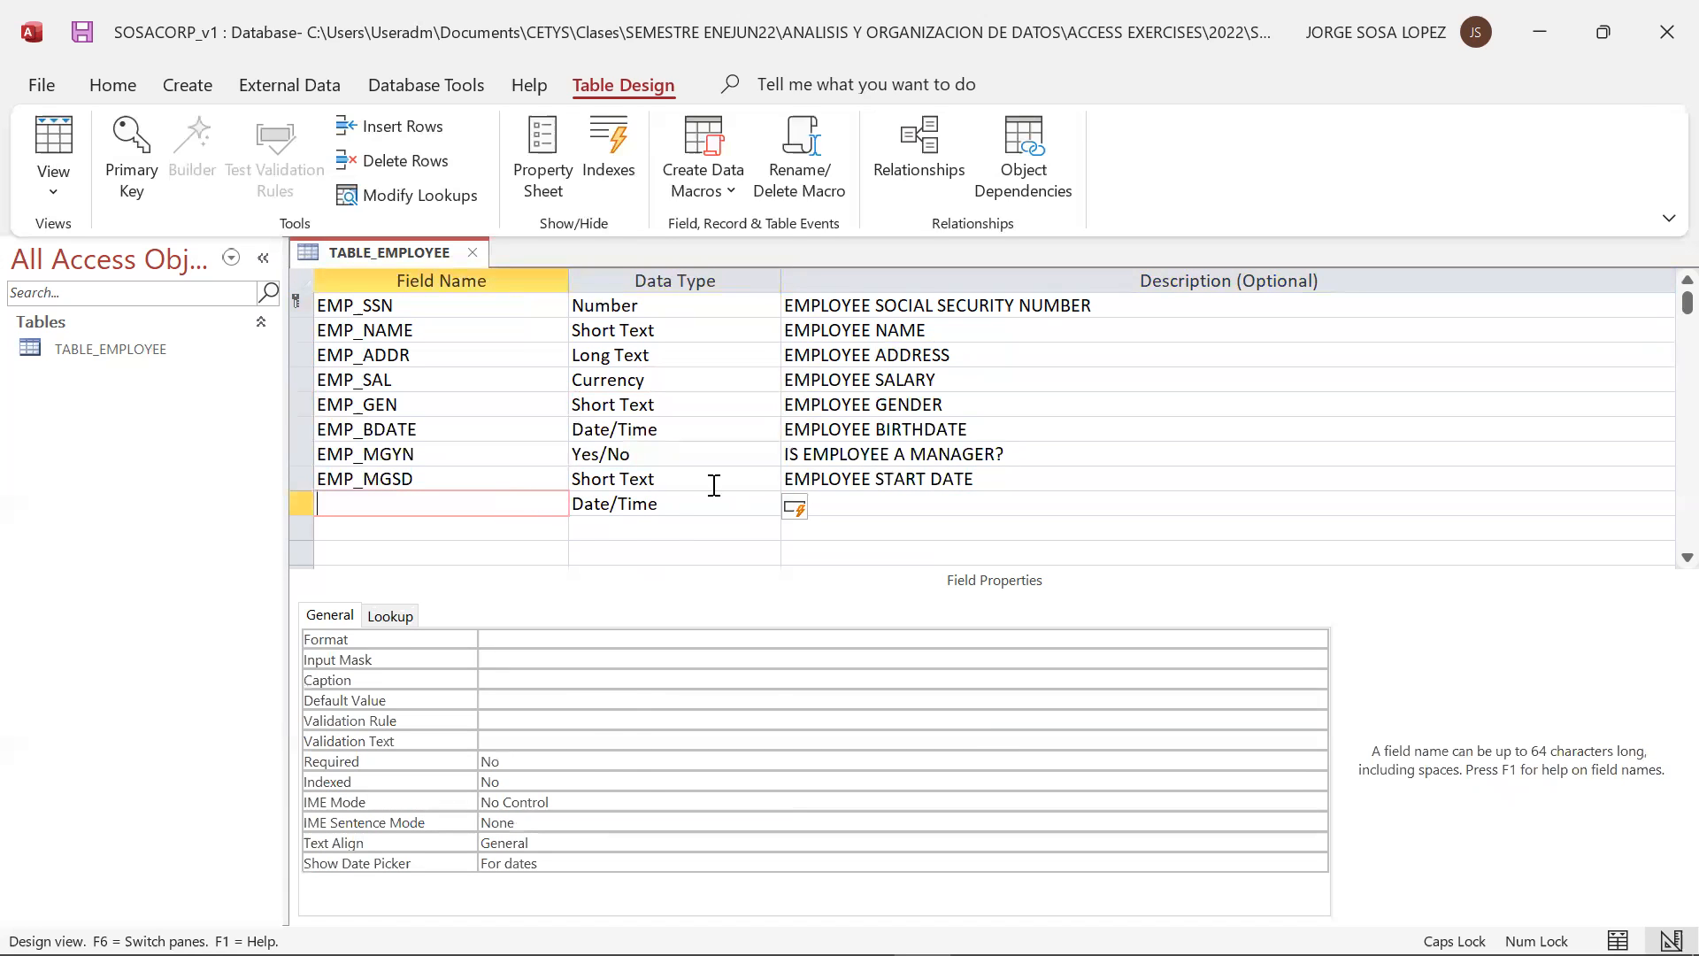
{"action": "left_click", "coordinate": [767, 454]}
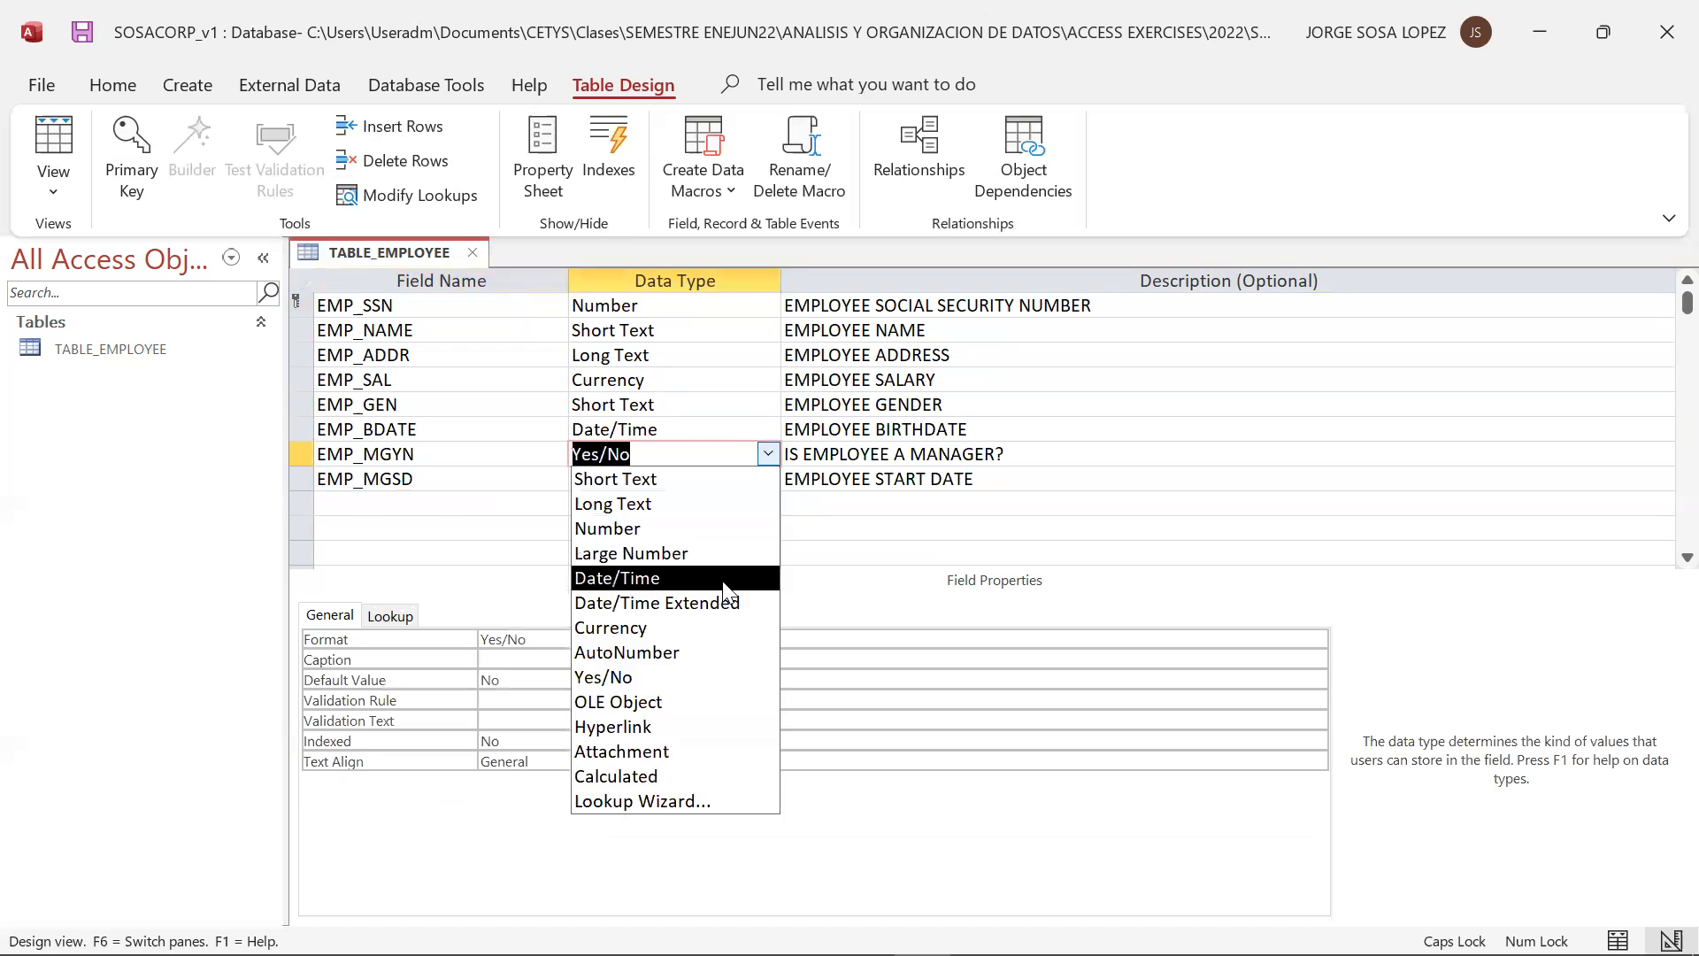
{"action": "left_click", "coordinate": [620, 578]}
{"action": "left_click", "coordinate": [769, 454]}
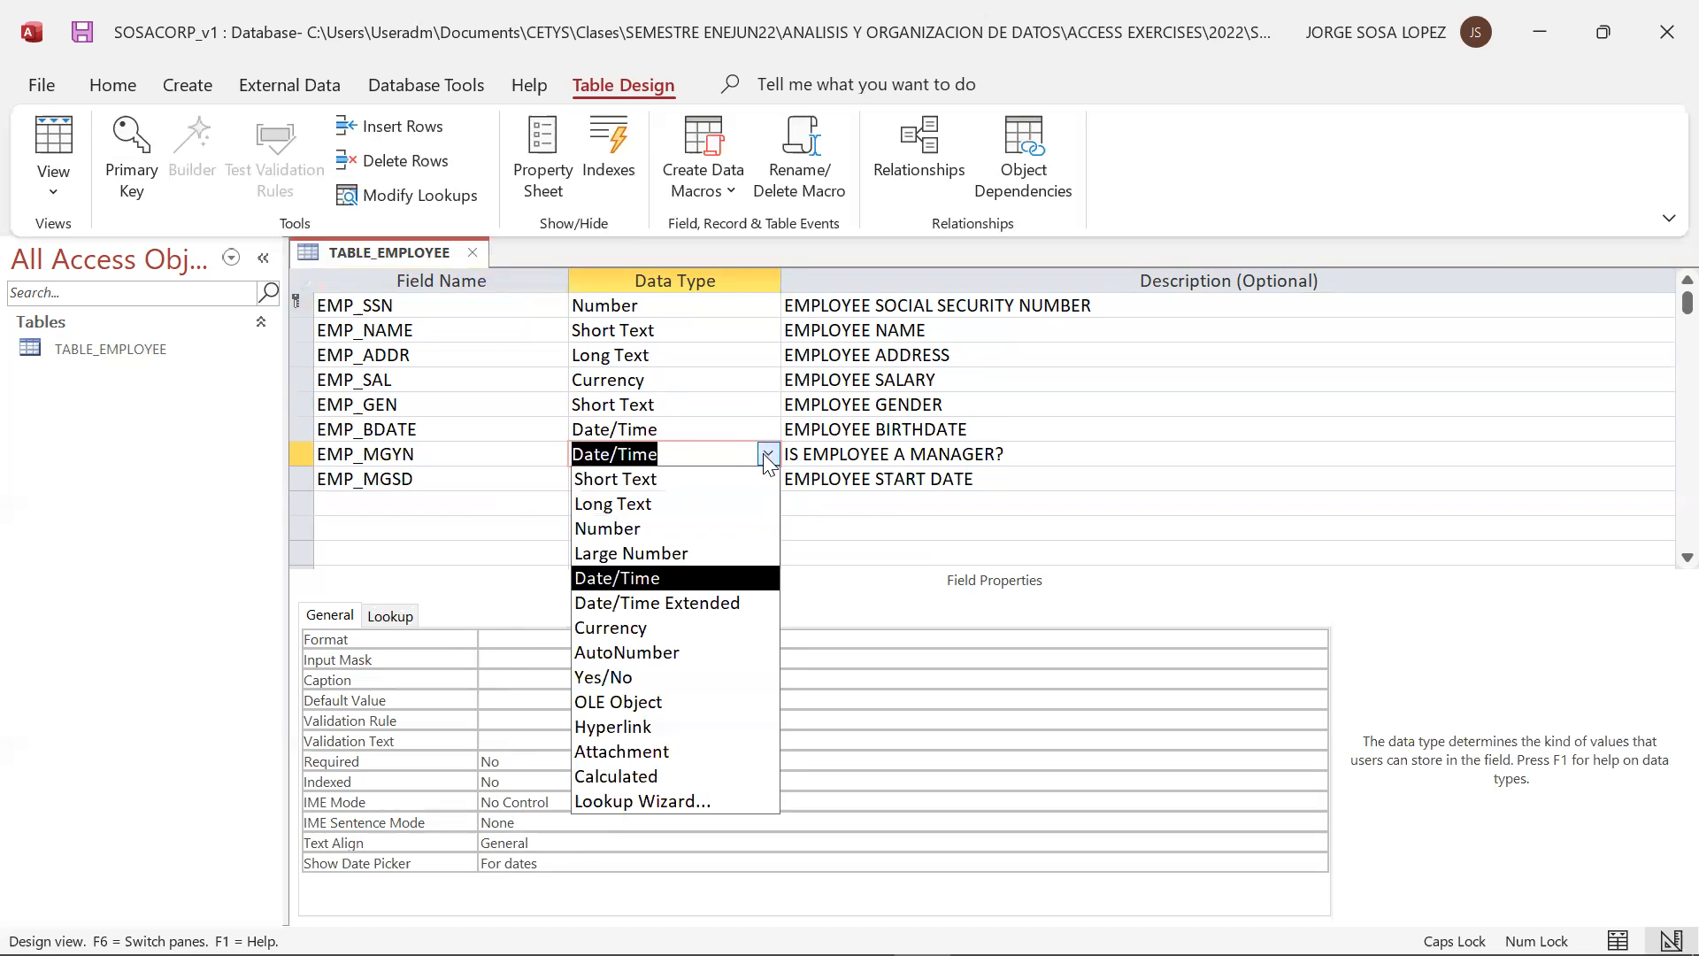
{"action": "left_click", "coordinate": [705, 677]}
Set the data type of EMP_MGSD to Date/Time
{"action": "left_click", "coordinate": [768, 476]}
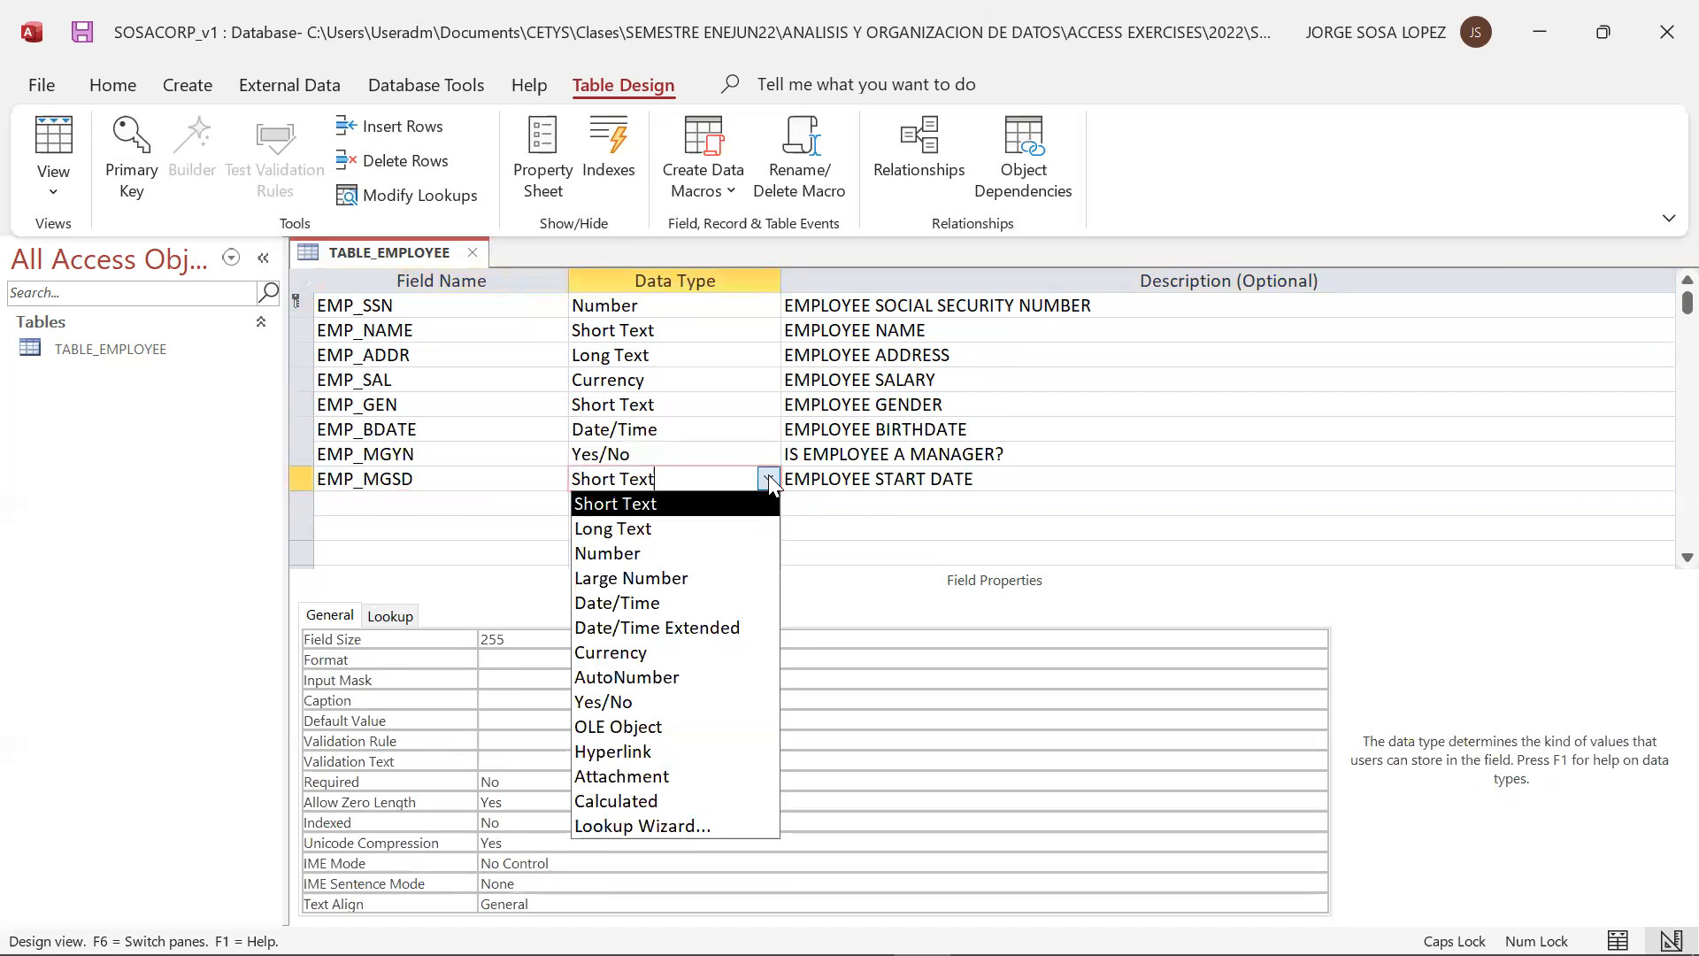
{"action": "left_click", "coordinate": [699, 605]}
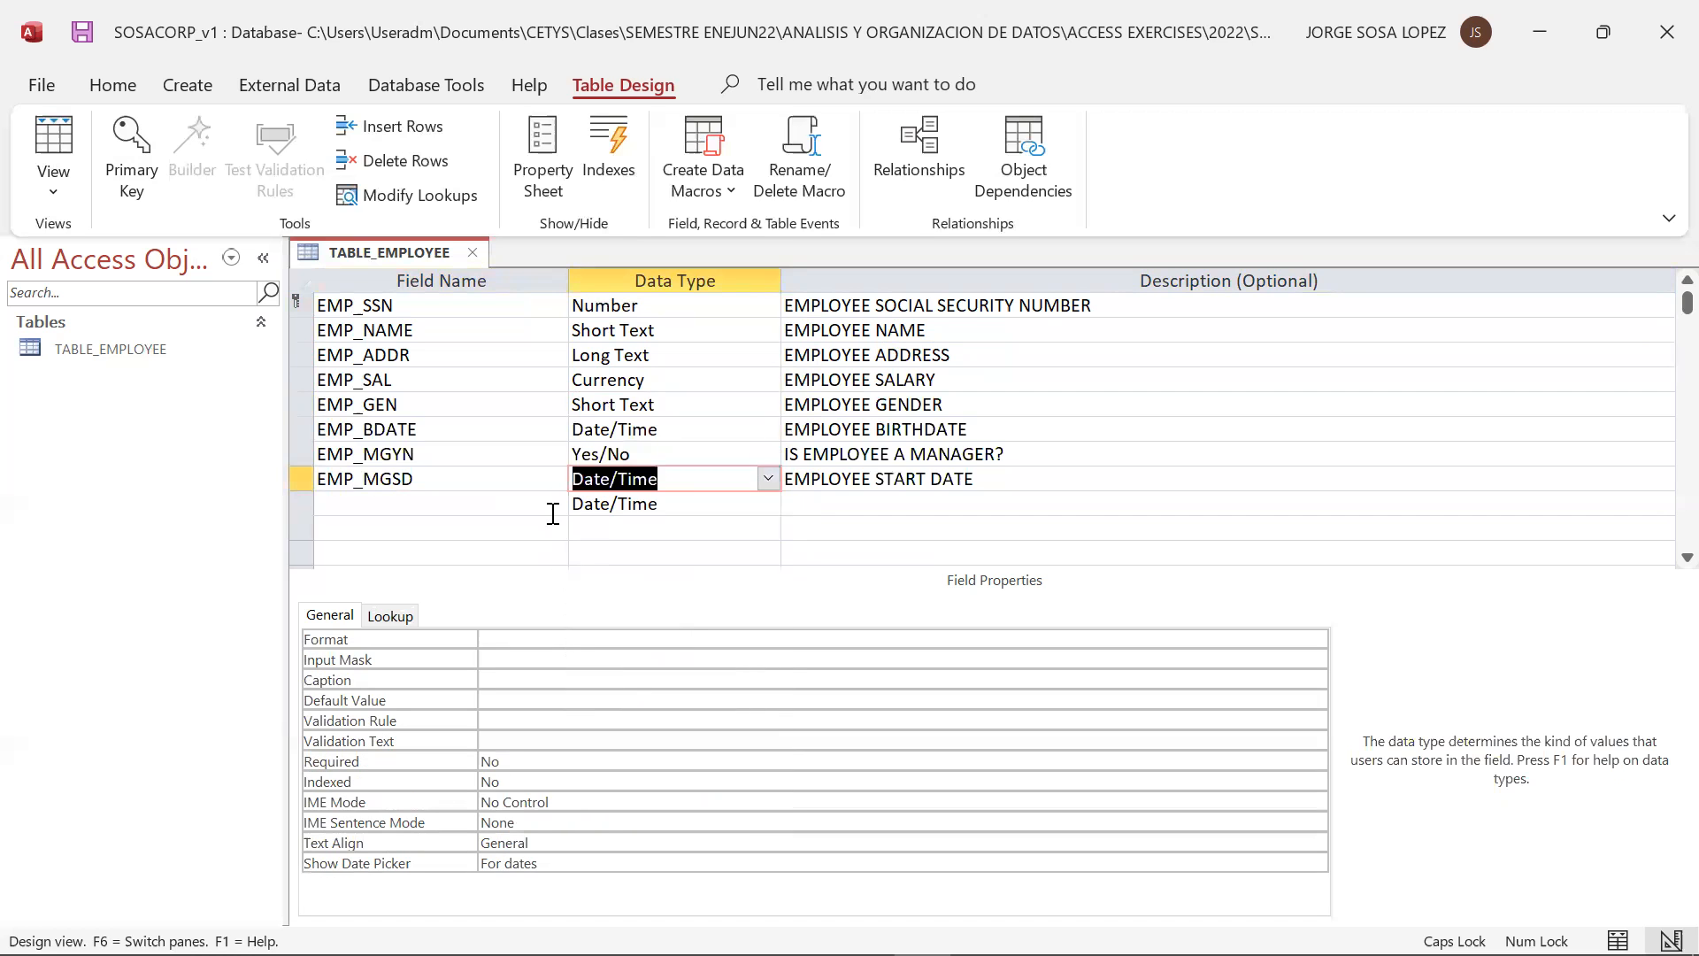
Add the field DPT_ID below EMP_MGSD with data type Number and the description DEPARTMENT ID
{"action": "left_click", "coordinate": [535, 501]}
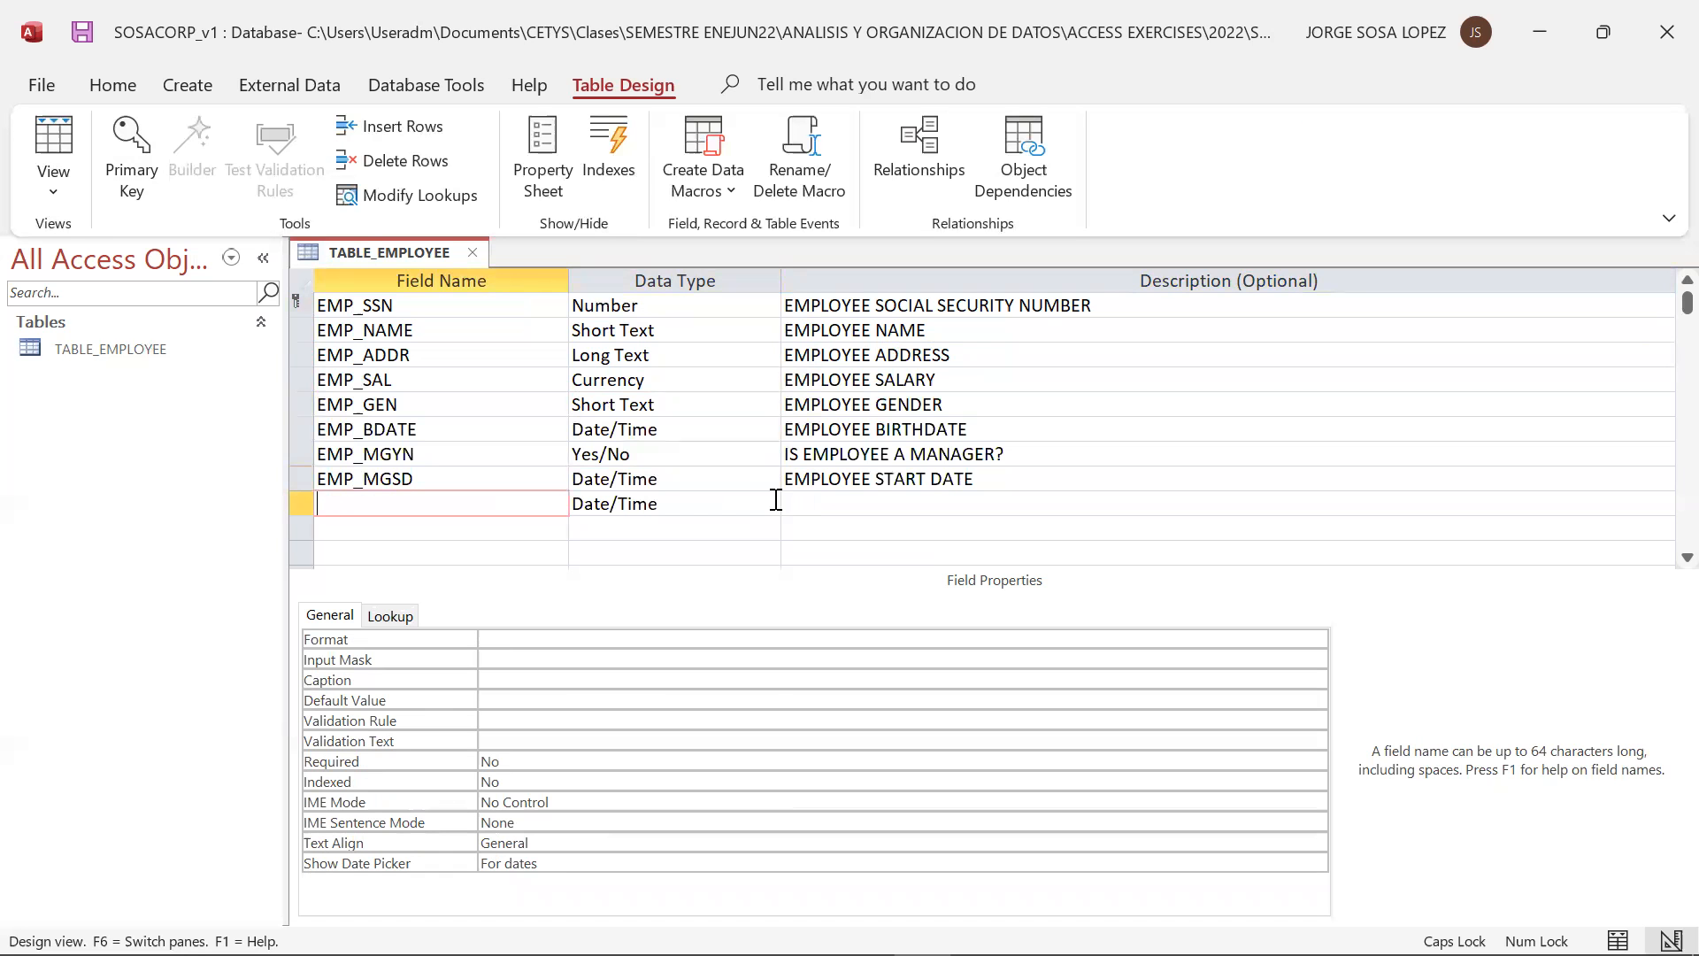
{"action": "type", "text": "DPT_ID"}
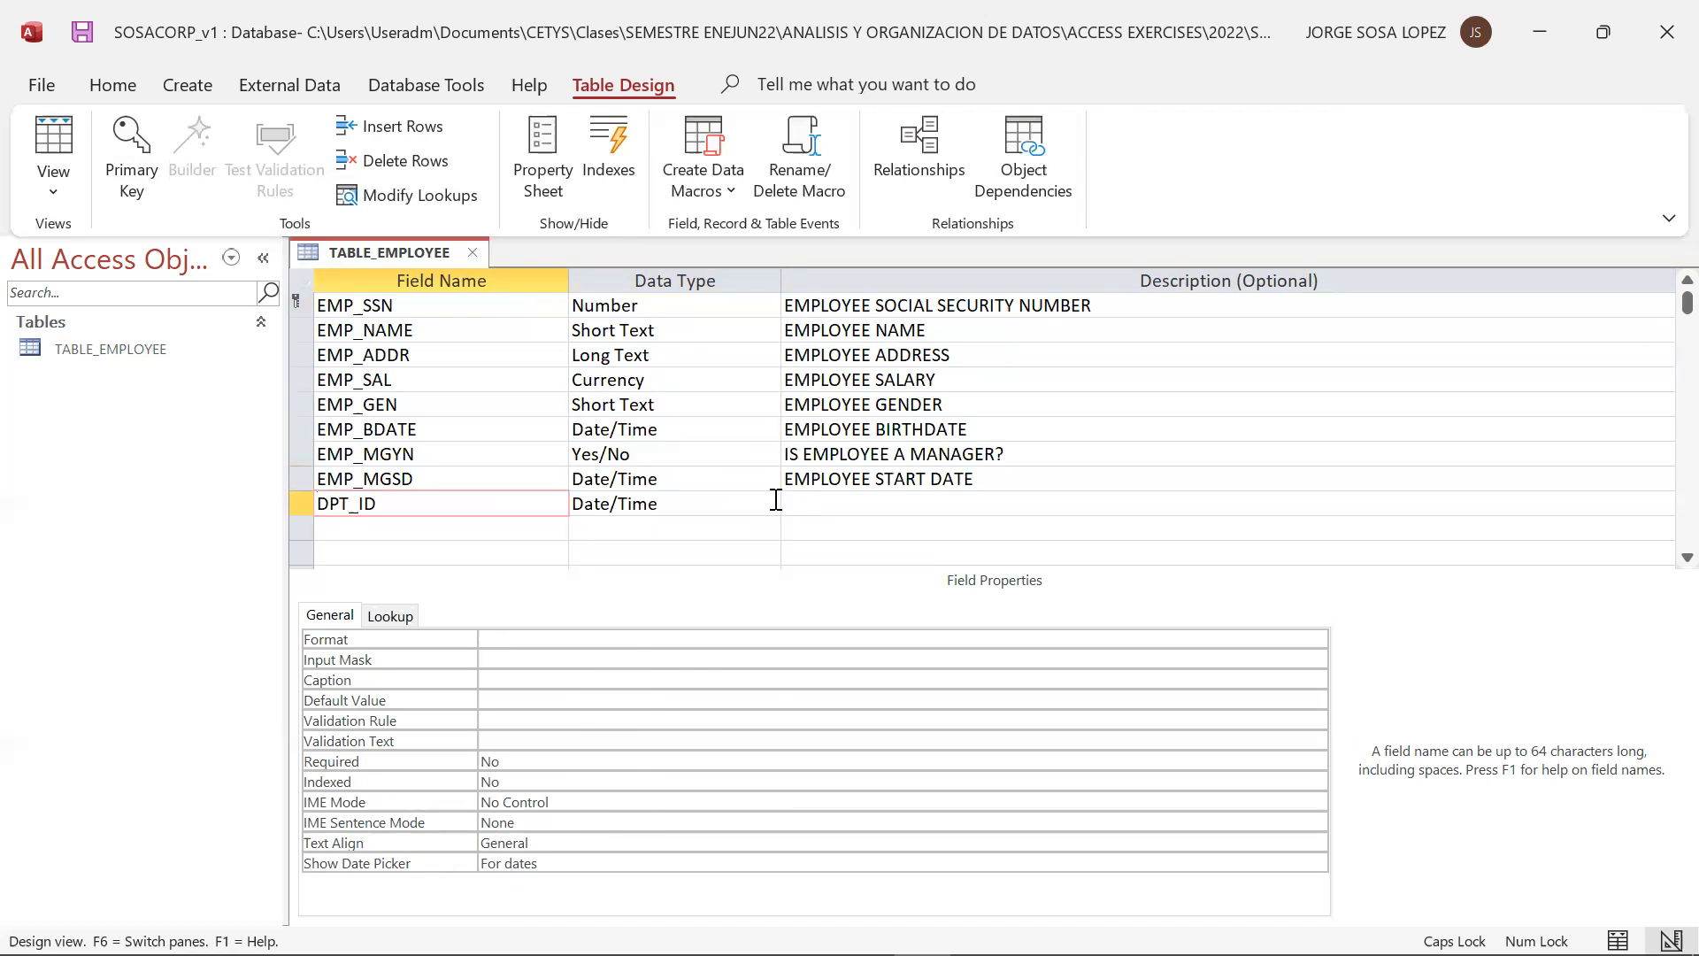
{"action": "left_click", "coordinate": [769, 503]}
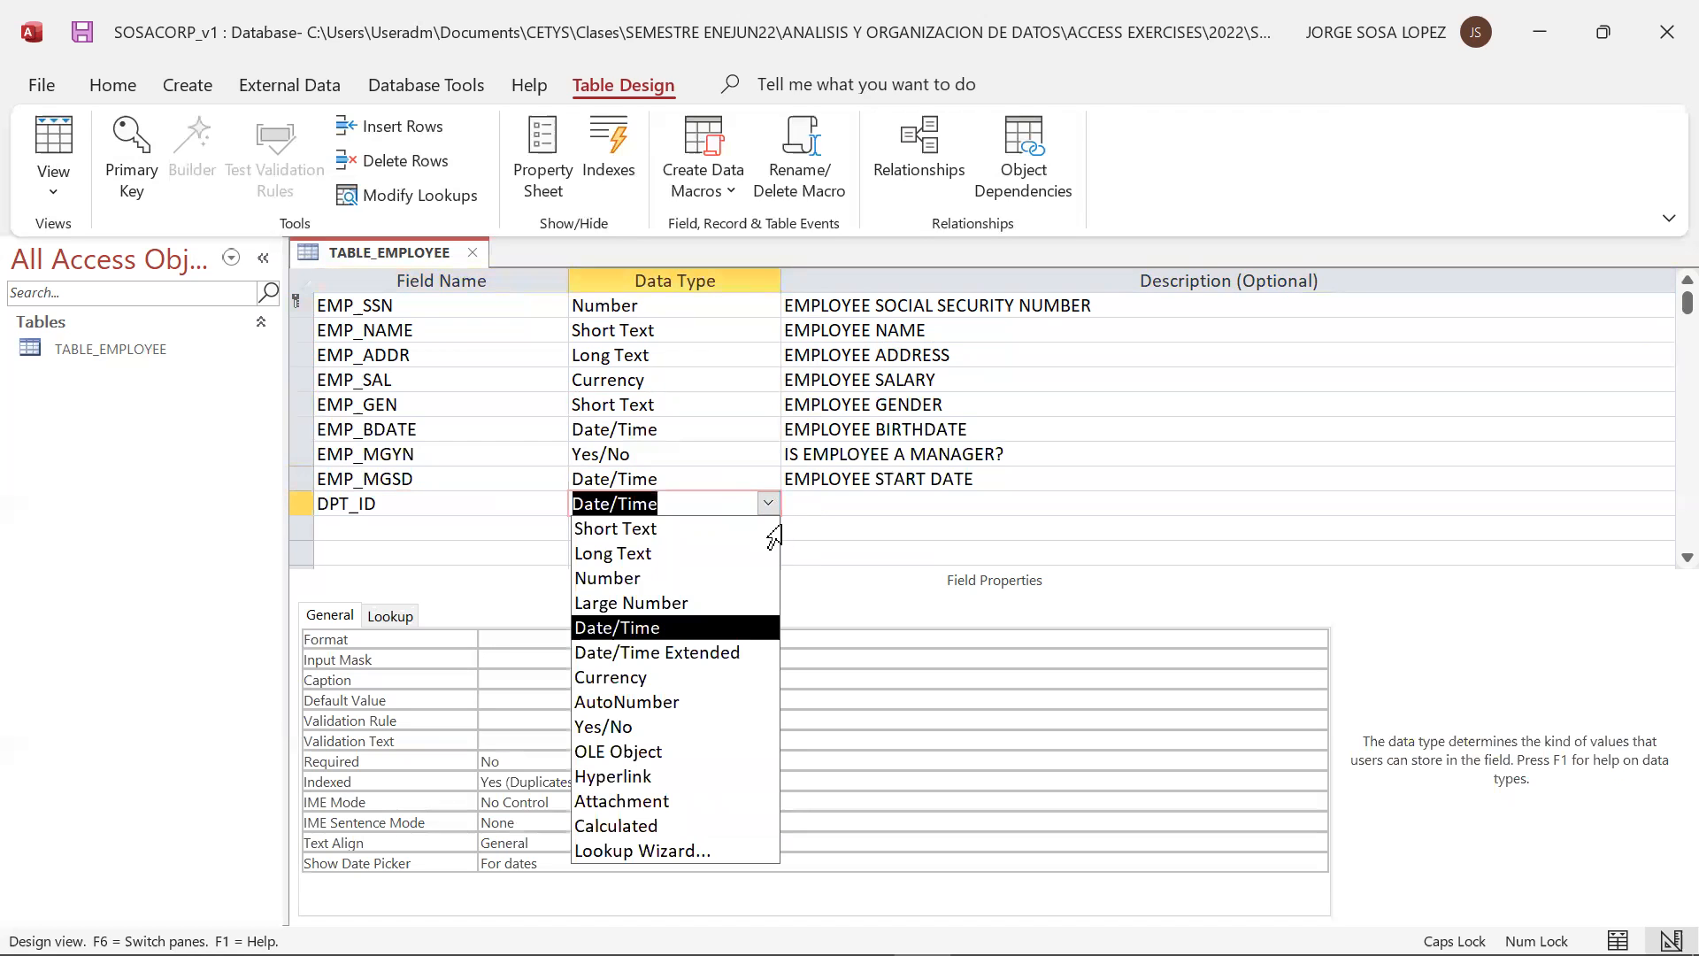
{"action": "left_click", "coordinate": [624, 580]}
{"action": "left_click", "coordinate": [843, 501]}
{"action": "type", "text": "DEPARTMENT ID"}
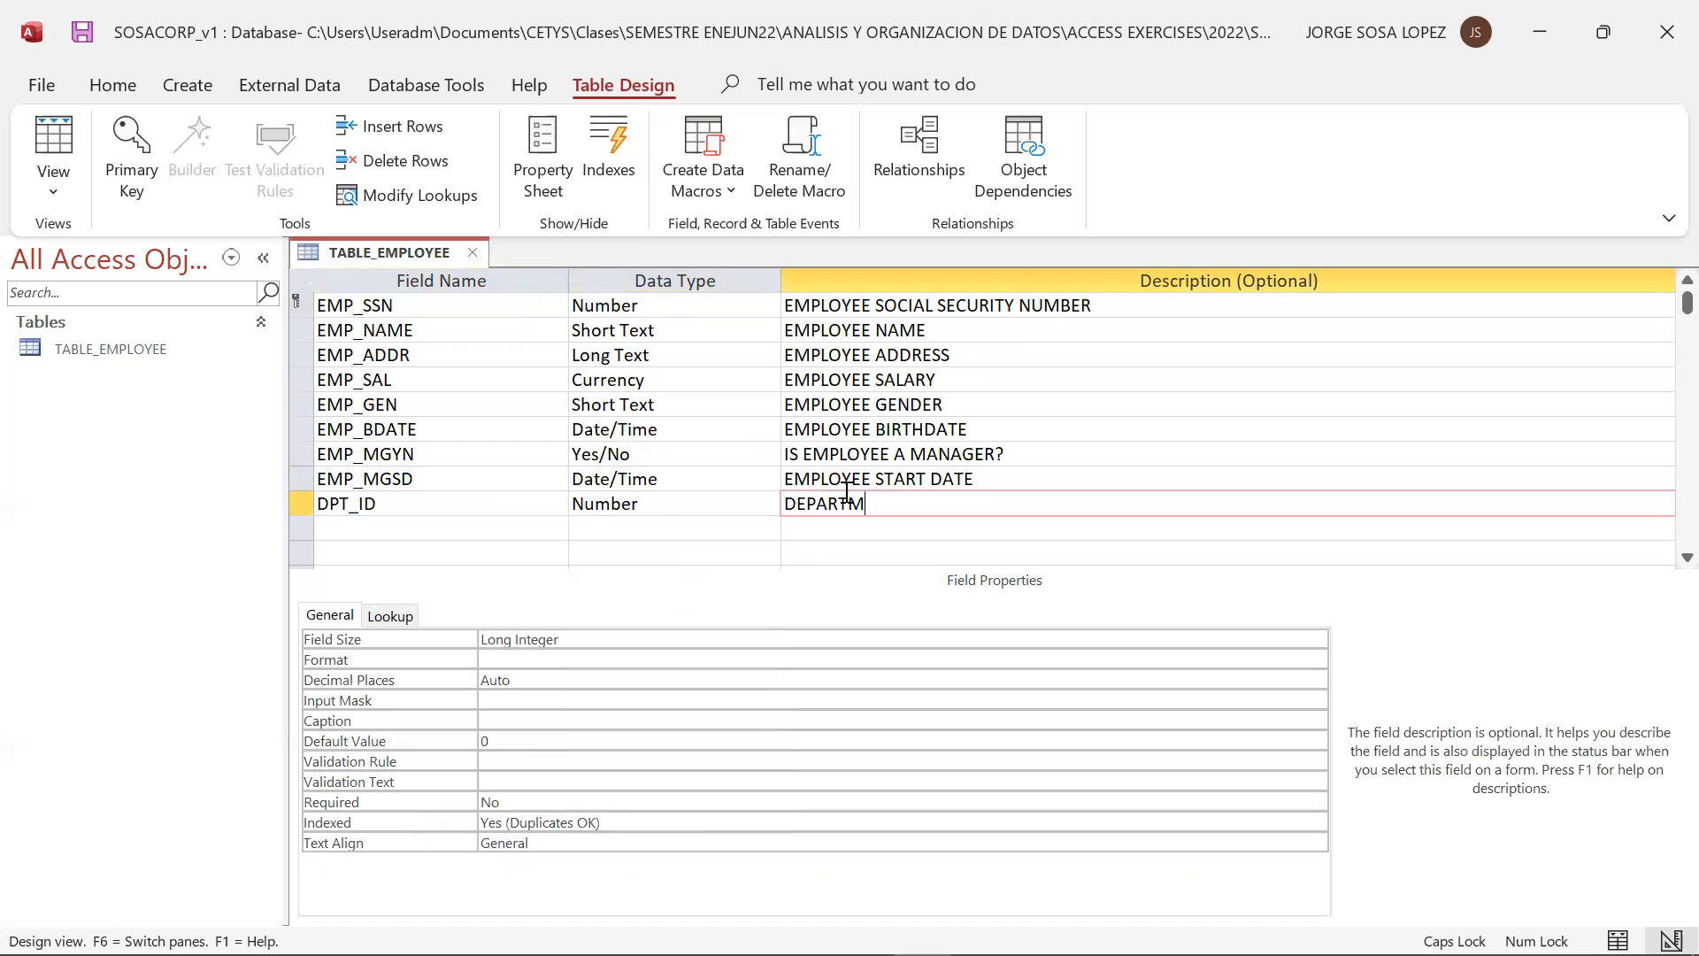
Add a field named EMP_SSNS below DPT_ID, following the relational model
{"action": "left_click", "coordinate": [462, 531]}
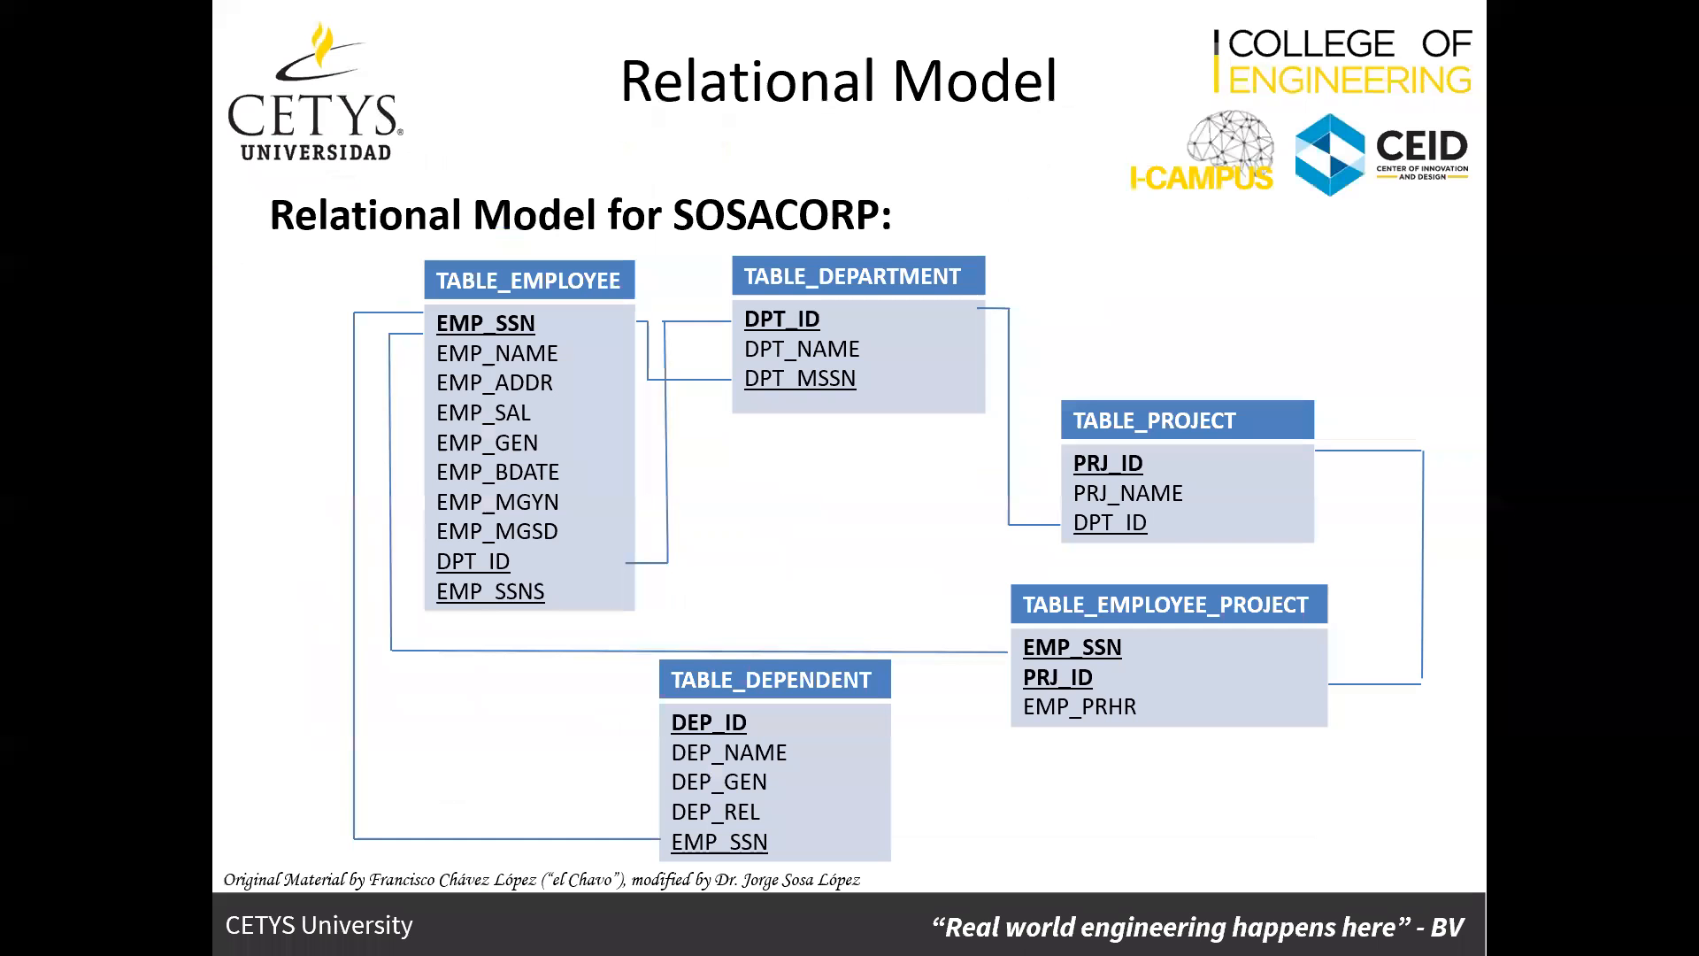
{"action": "type", "text": "EMP_S"}
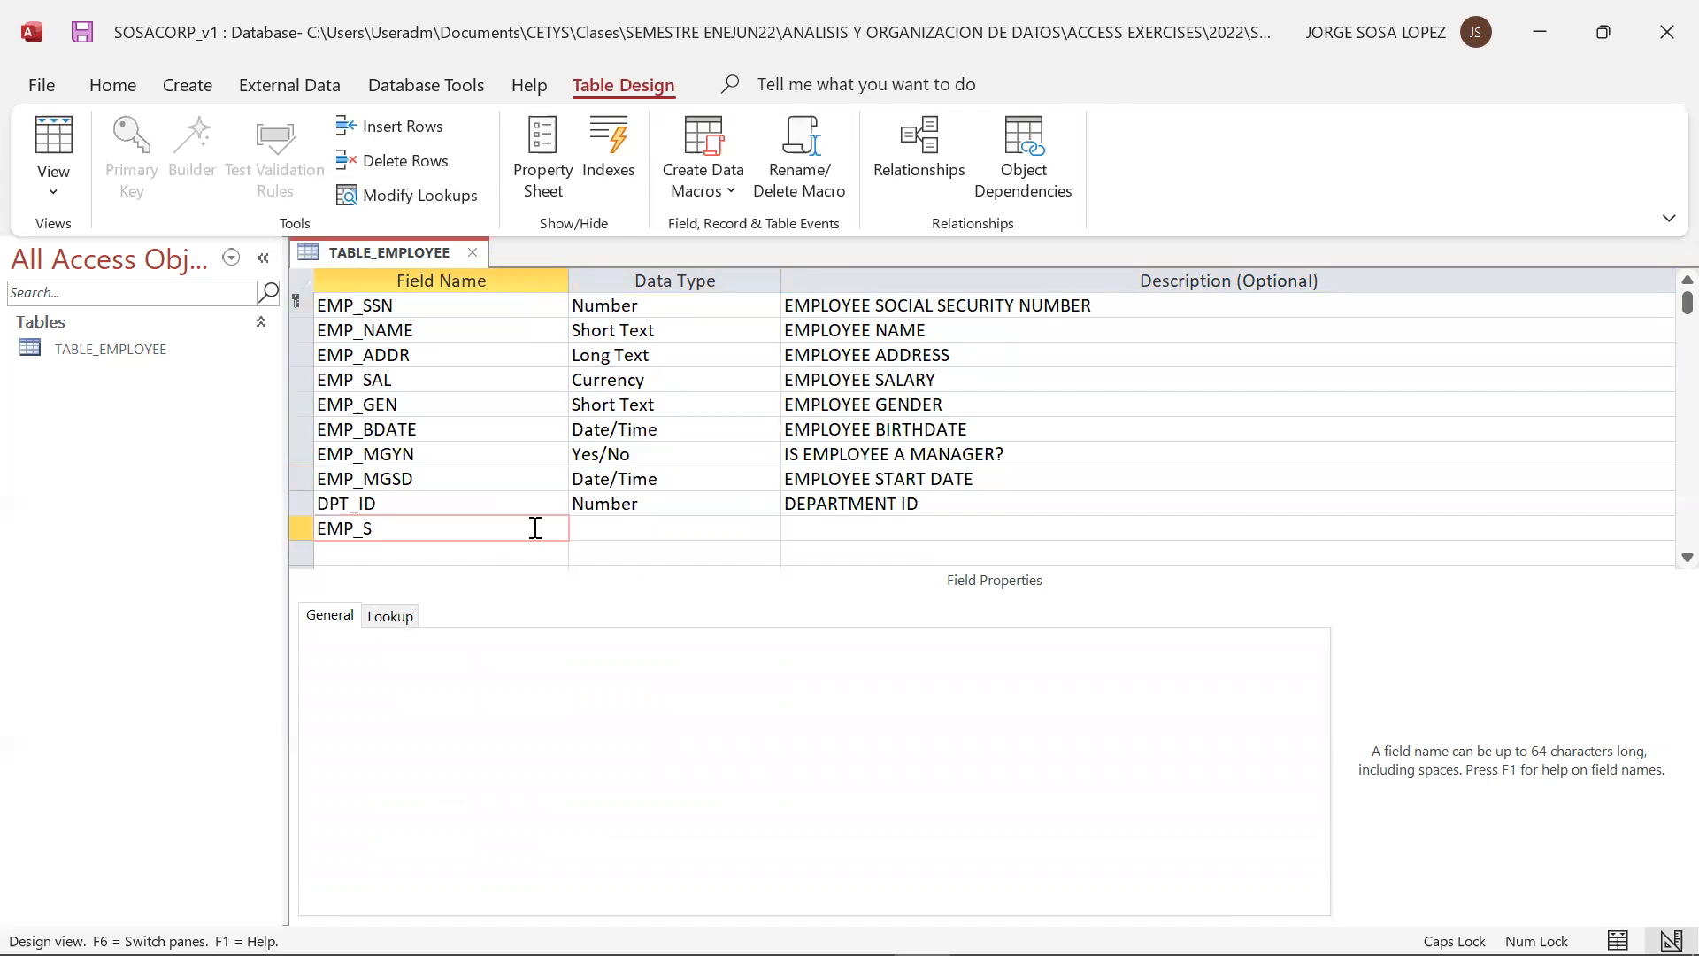
{"action": "type", "text": "SNS"}
{"action": "key", "text": "Tab"}
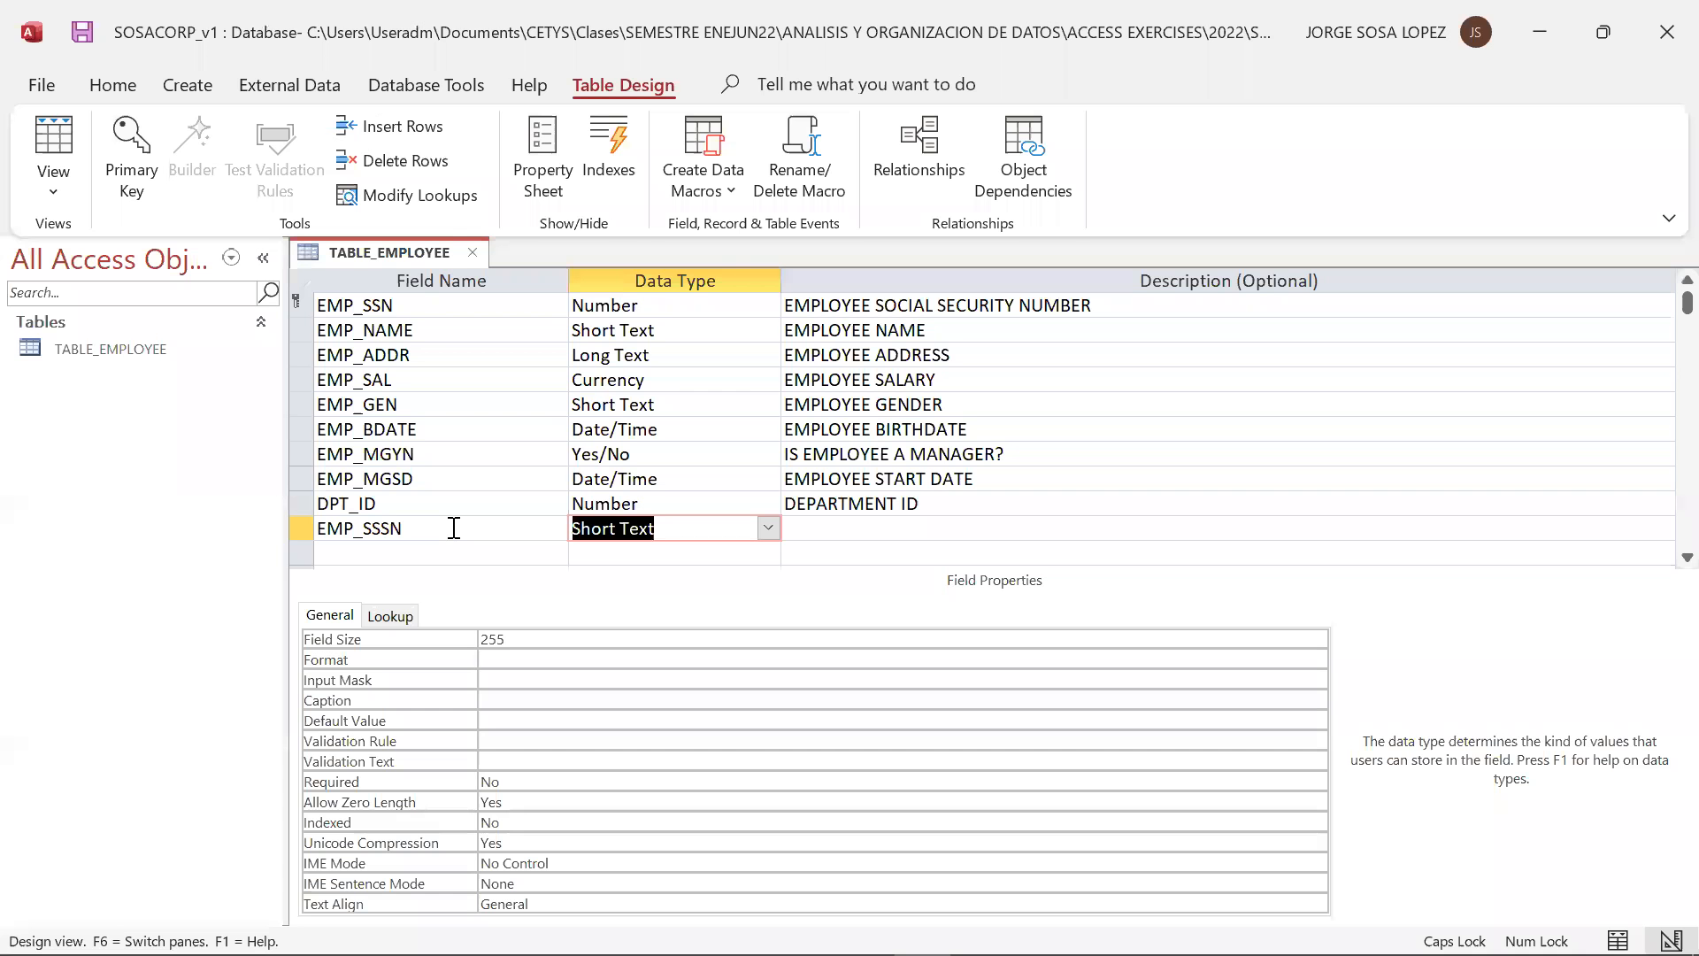
{"action": "left_click", "coordinate": [451, 527]}
{"action": "key", "text": "BackSpace"}
{"action": "key", "text": "BackSpace"}
{"action": "key", "text": "BackSpace"}
{"action": "type", "text": "SNS"}
Set the data type of EMP_SSNS to Number and describe it as EMPLOYEE SUPERVISOR SOCIAL SECURITY NUMBER
{"action": "left_click", "coordinate": [766, 529]}
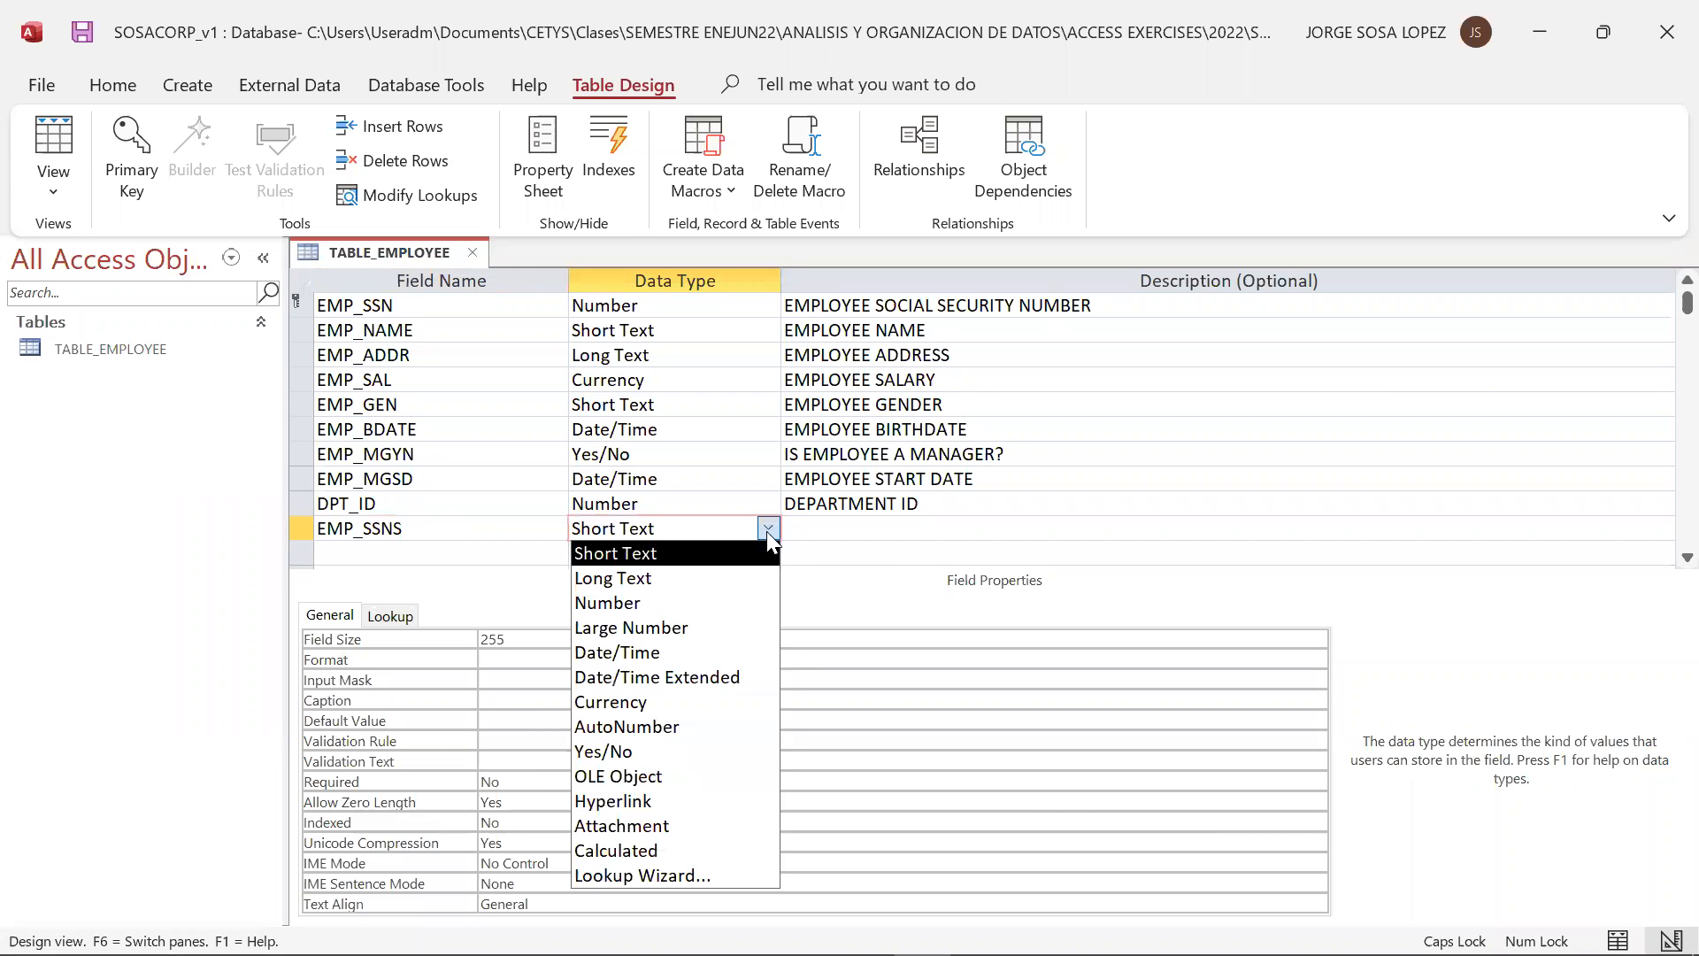
{"action": "left_click", "coordinate": [734, 602]}
{"action": "left_click", "coordinate": [834, 527]}
{"action": "type", "text": "EMPLOYE"}
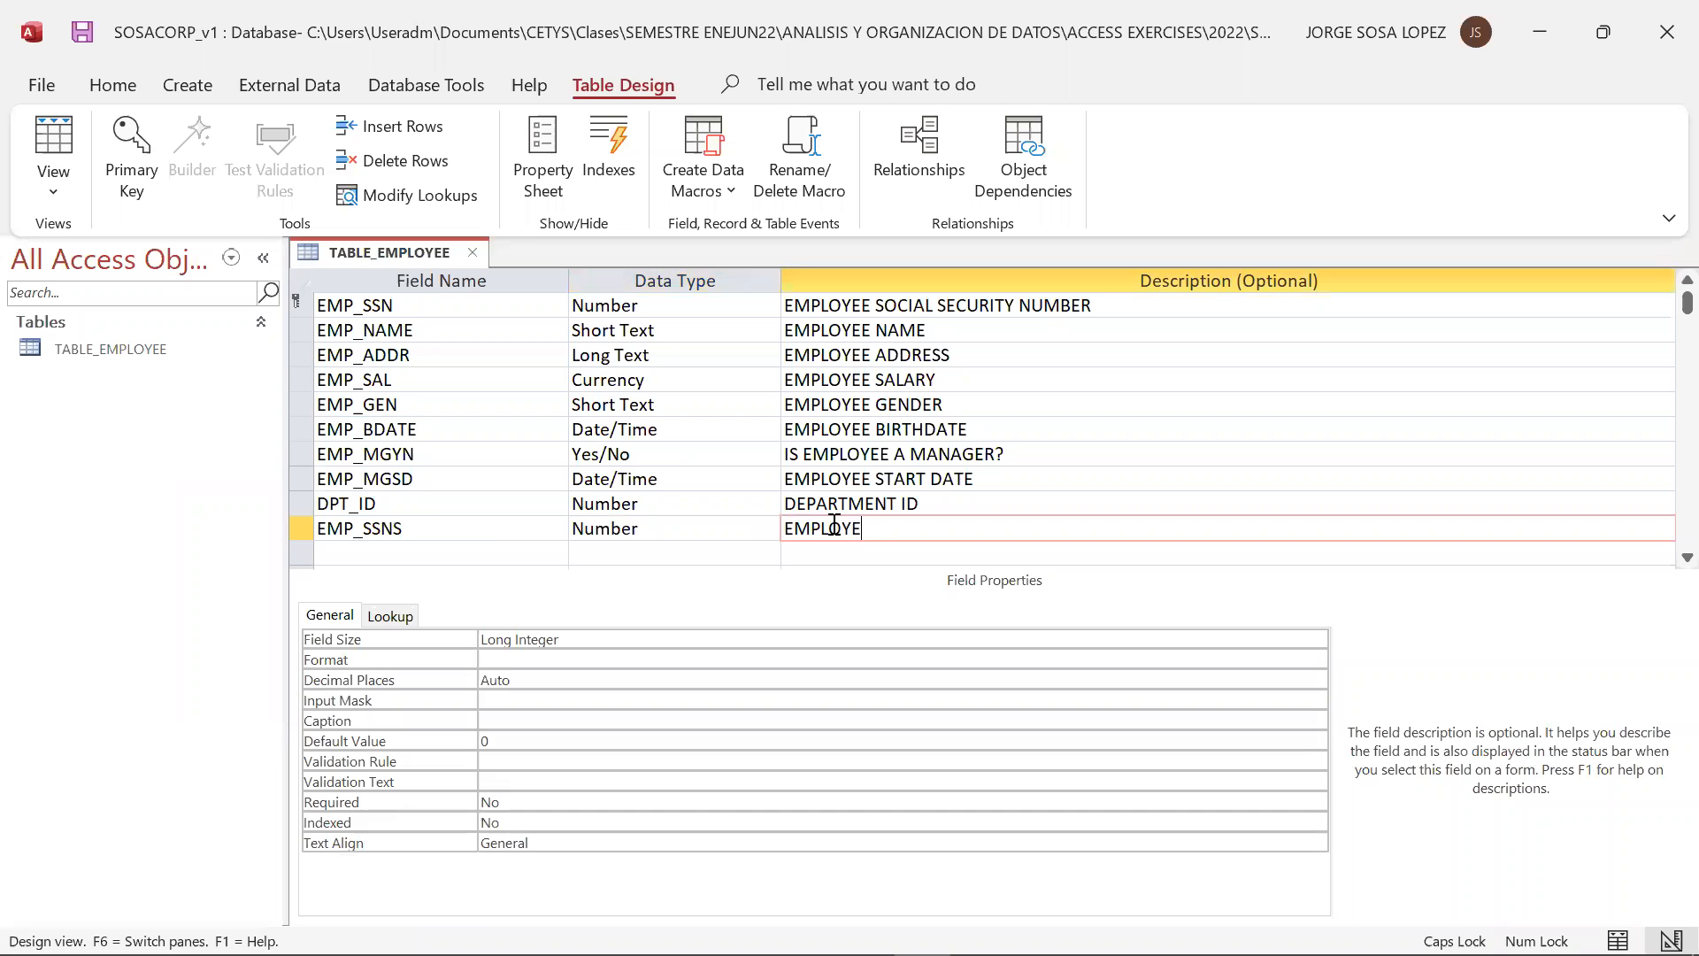
{"action": "type", "text": "E SUPERVISOR S"}
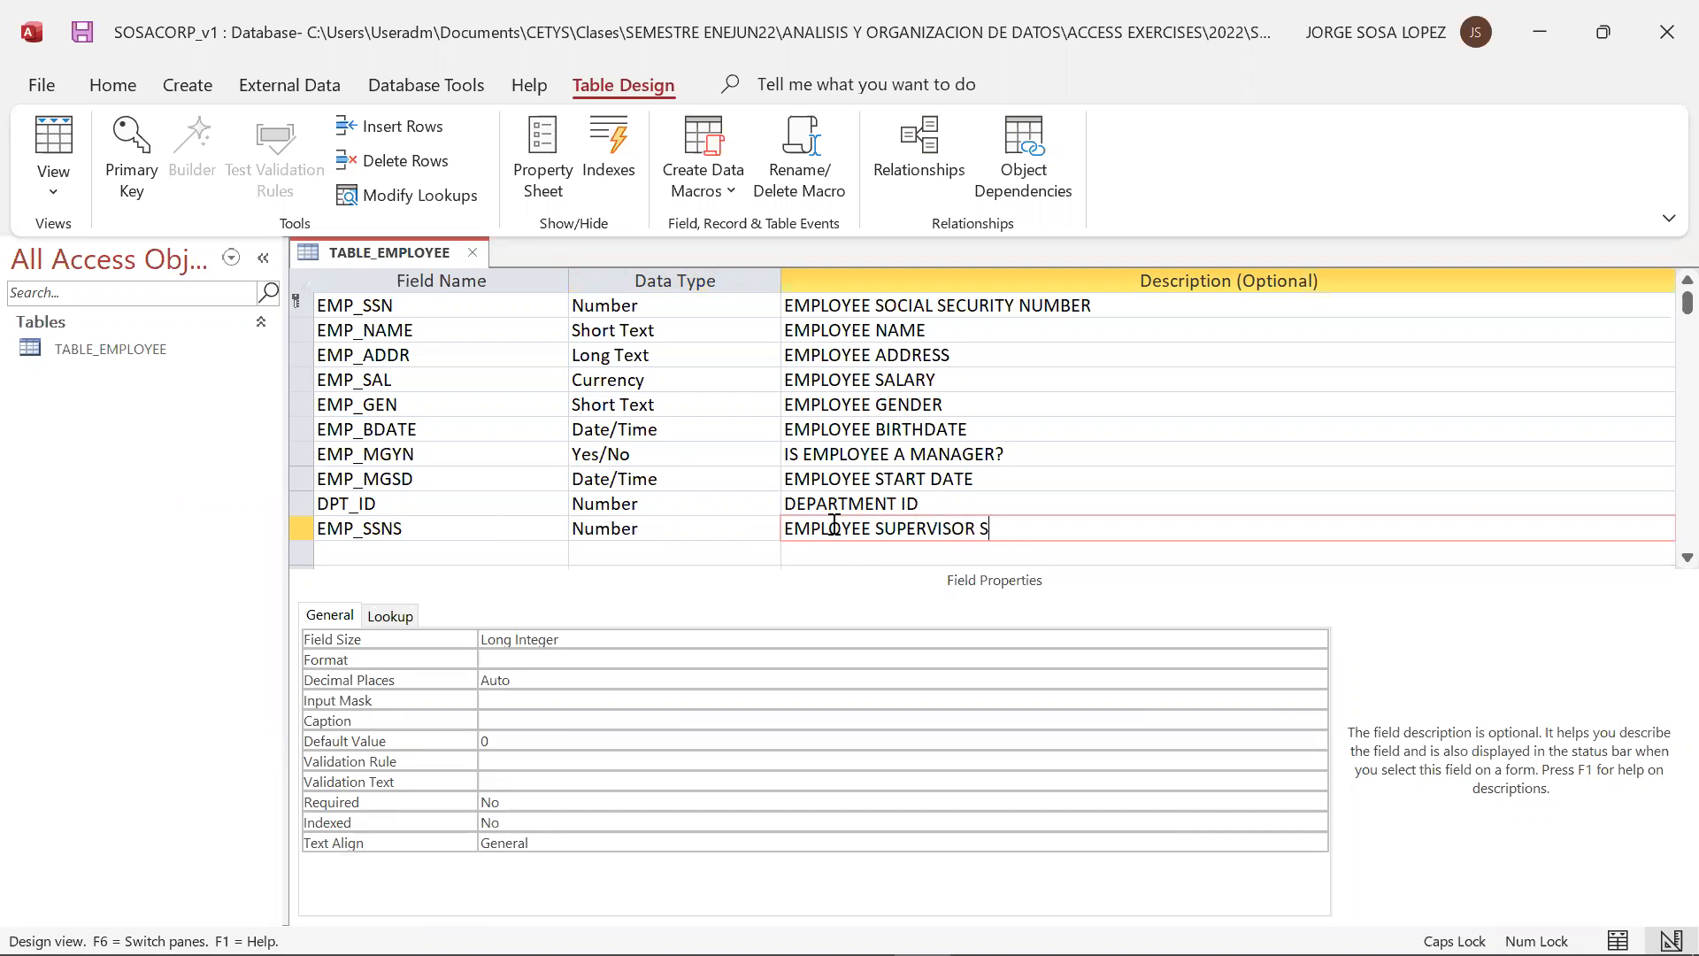
{"action": "type", "text": "OCIAL SECURITY NUMBER"}
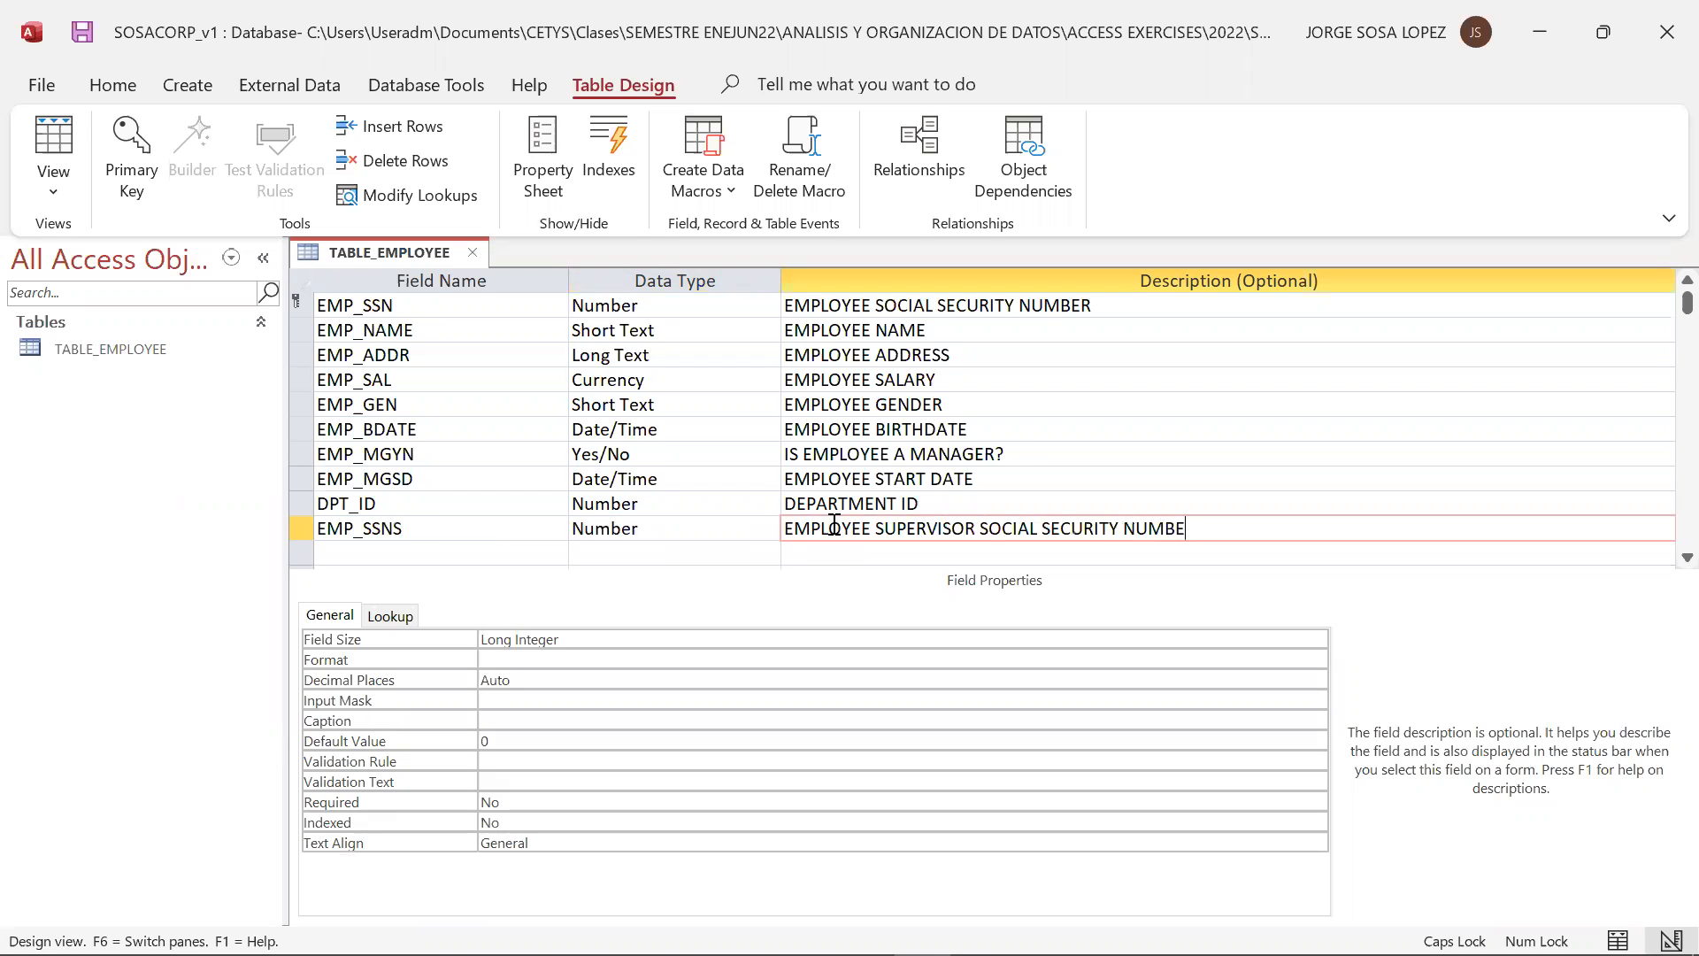
{"action": "left_click", "coordinate": [849, 555]}
{"action": "left_click", "coordinate": [695, 562]}
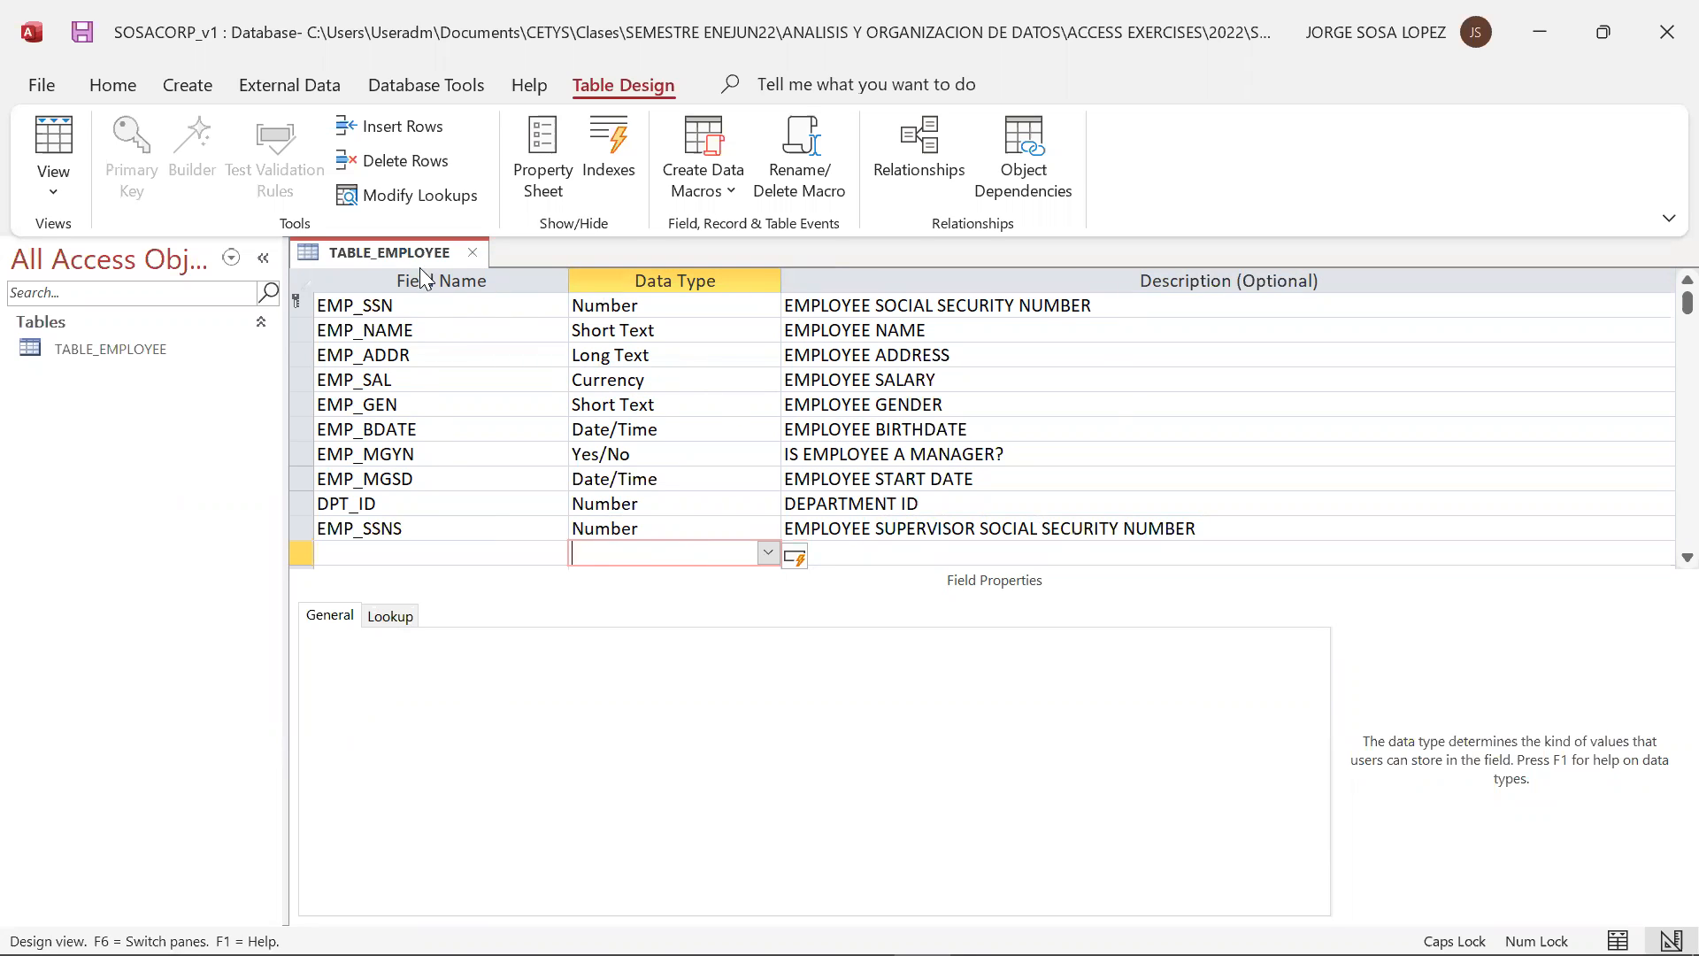
Review the columns of TABLE_EMPLOYEE in Datasheet View and return to Design View
{"action": "left_click", "coordinate": [56, 193]}
{"action": "left_click", "coordinate": [59, 257]}
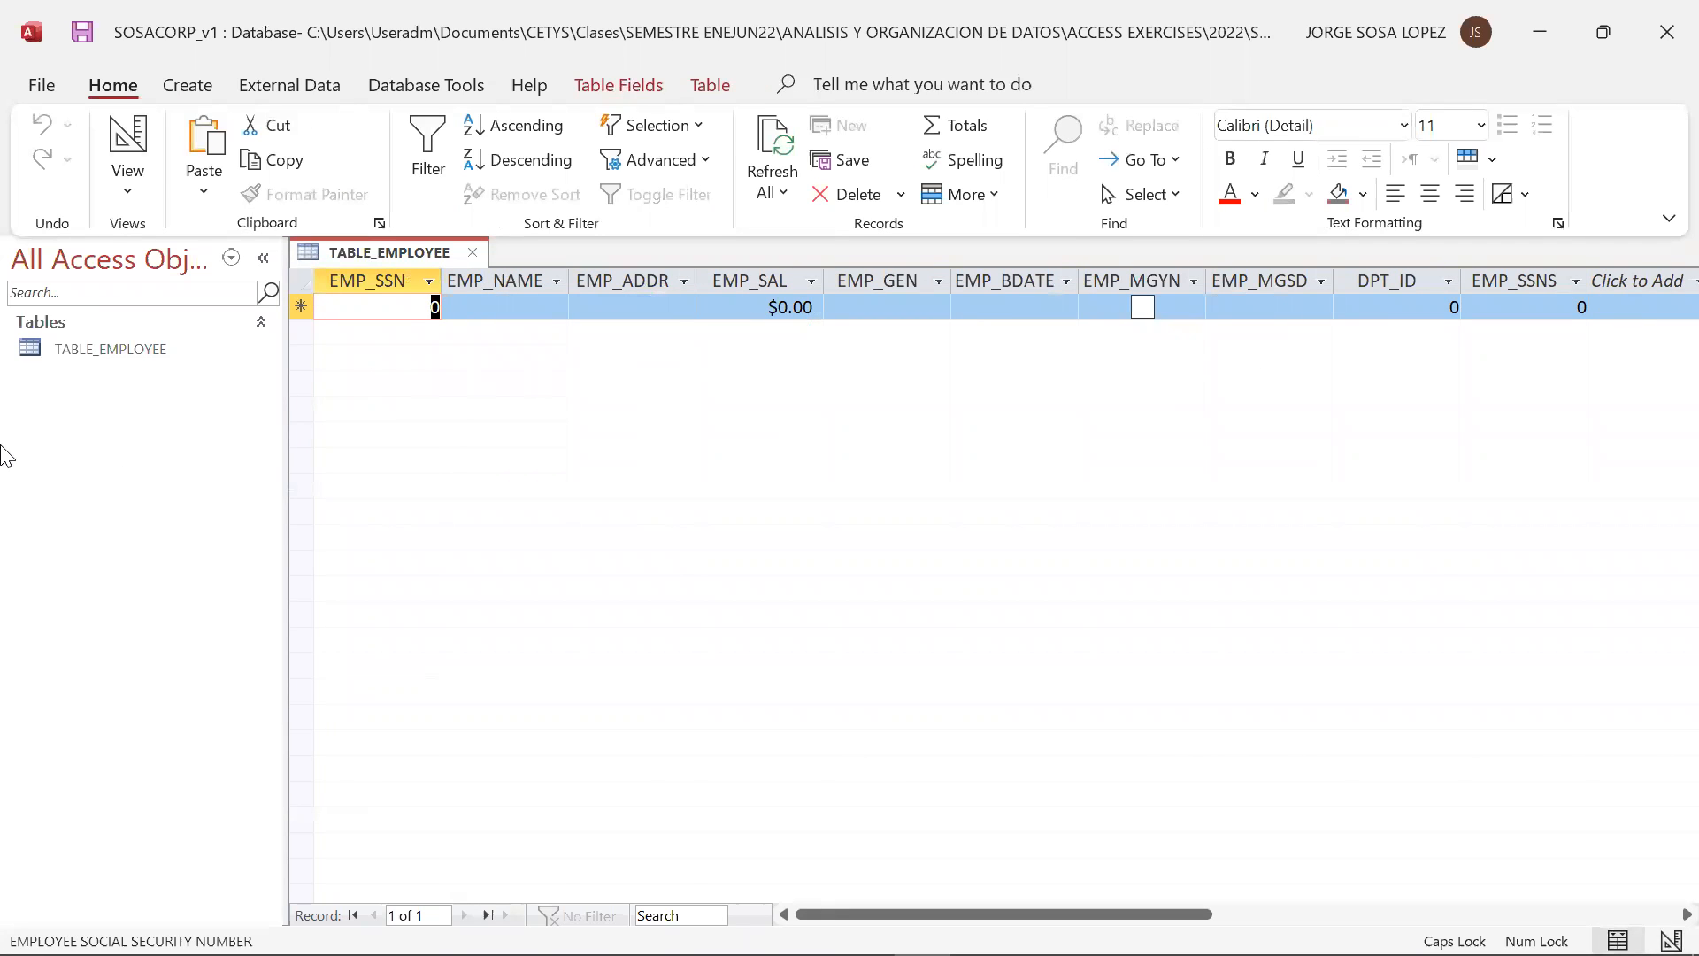
{"action": "left_click", "coordinate": [129, 189]}
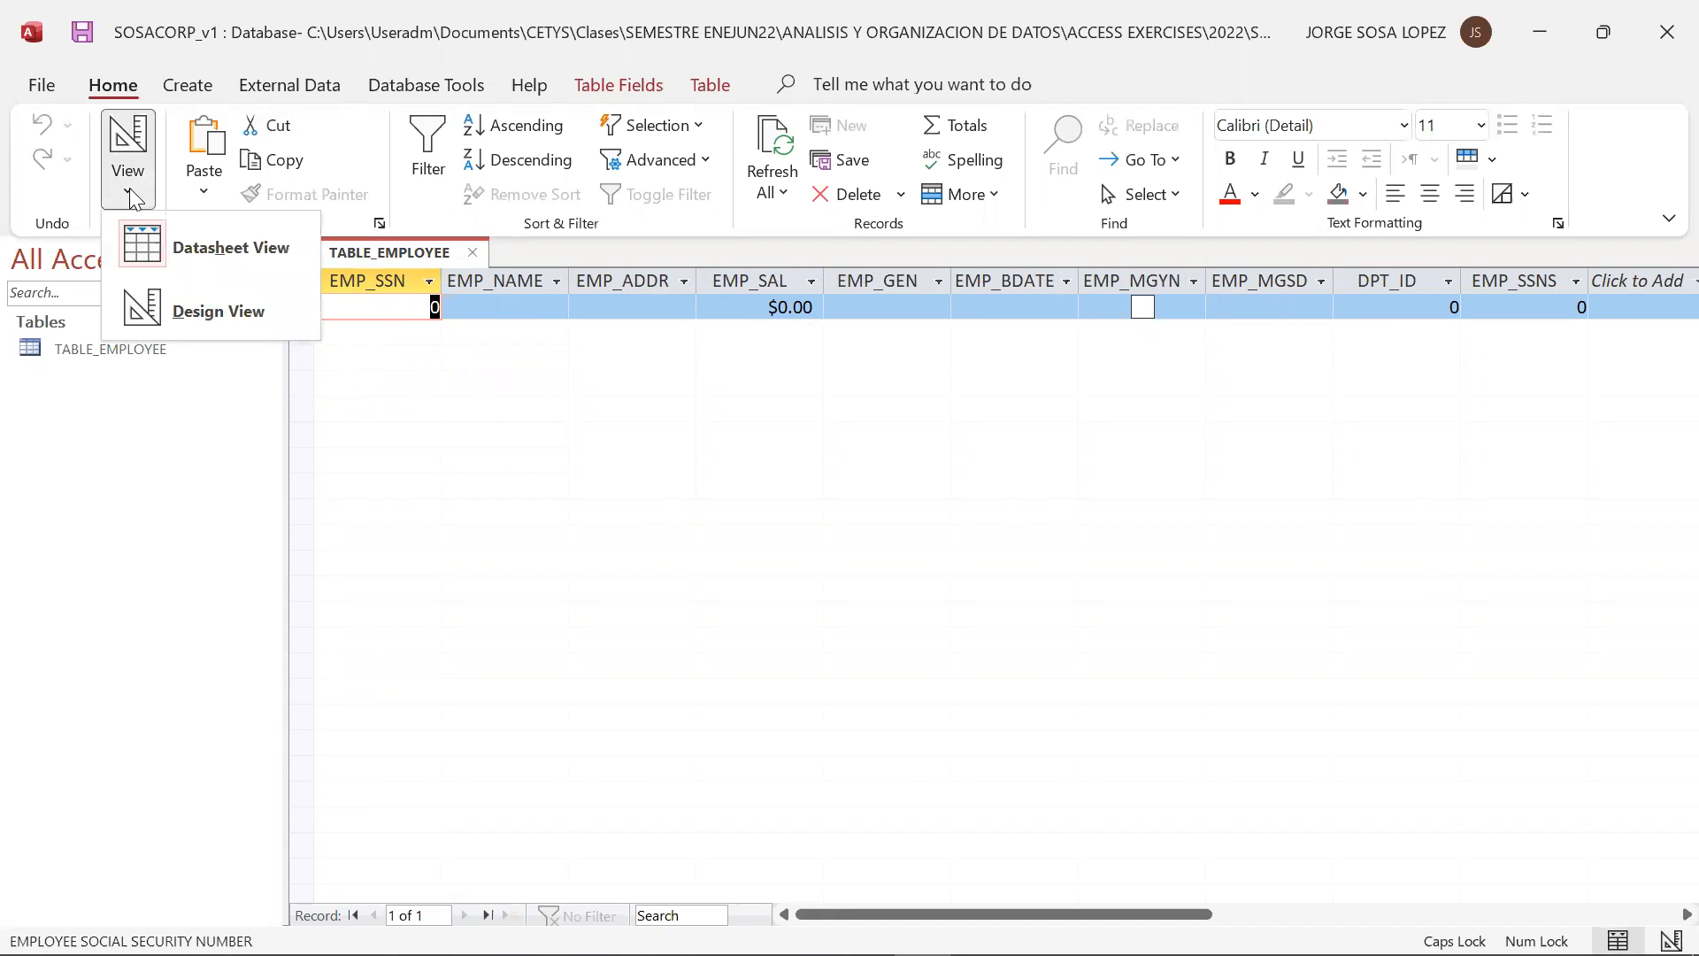
{"action": "left_click", "coordinate": [143, 317]}
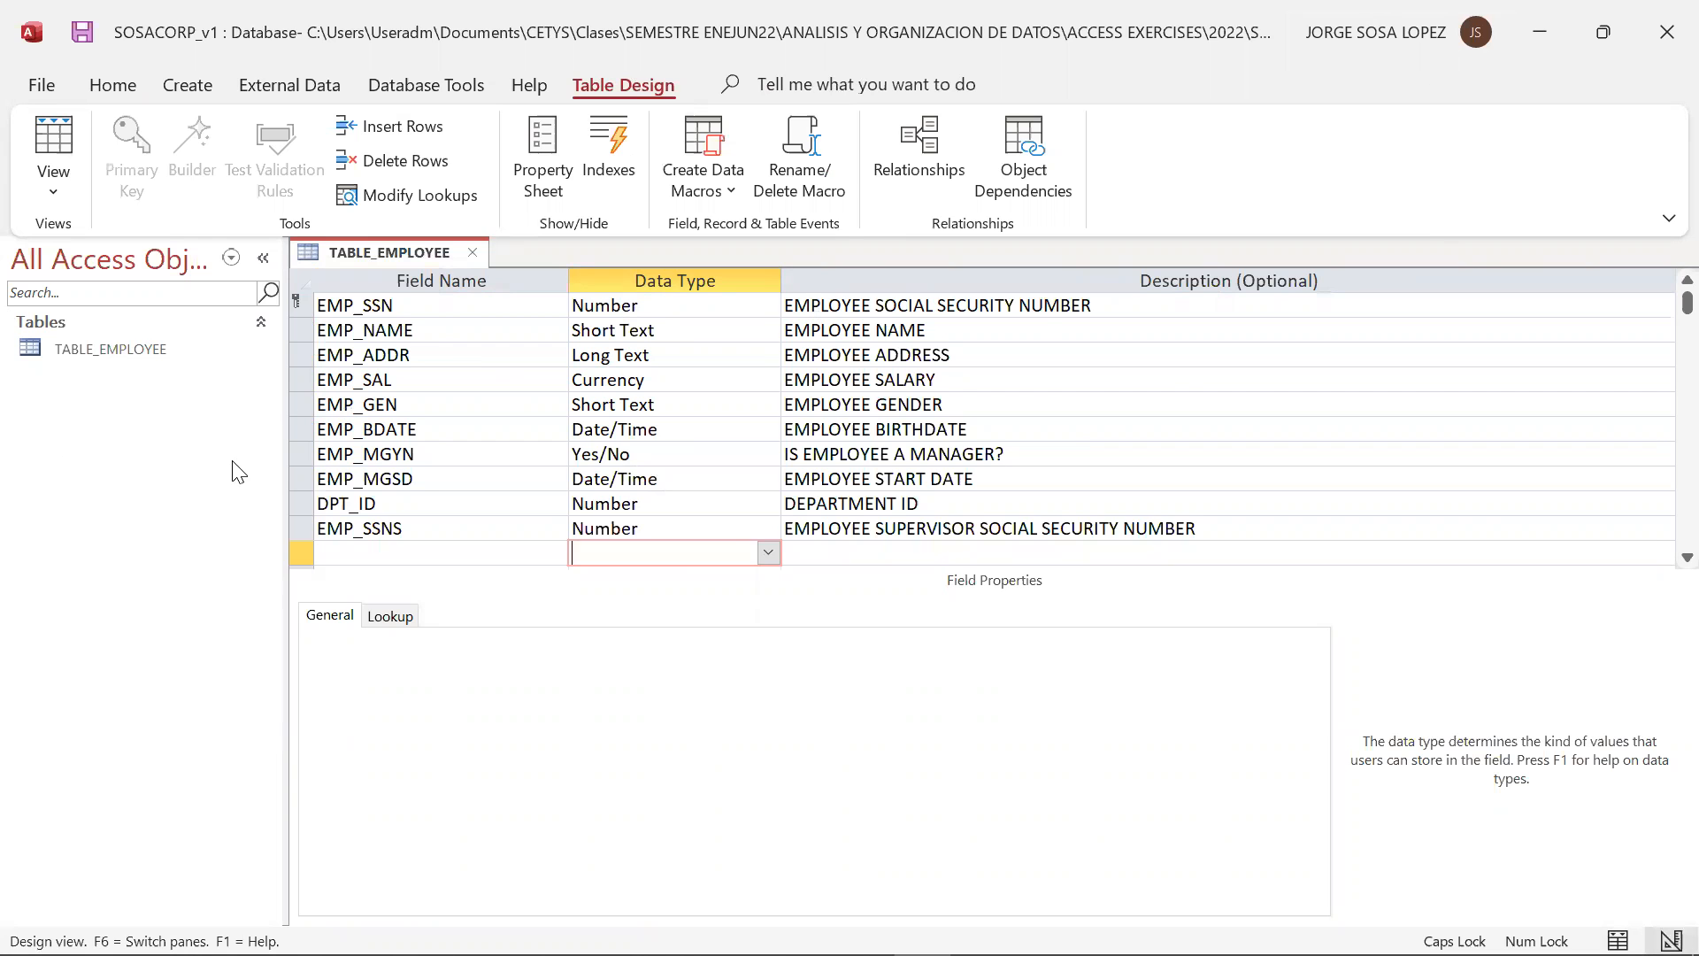
Consult the relational model slide and create a new blank table in the database
{"action": "key", "text": "alt+Tab"}
{"action": "key", "text": "alt+Tab"}
{"action": "left_click", "coordinate": [181, 85]}
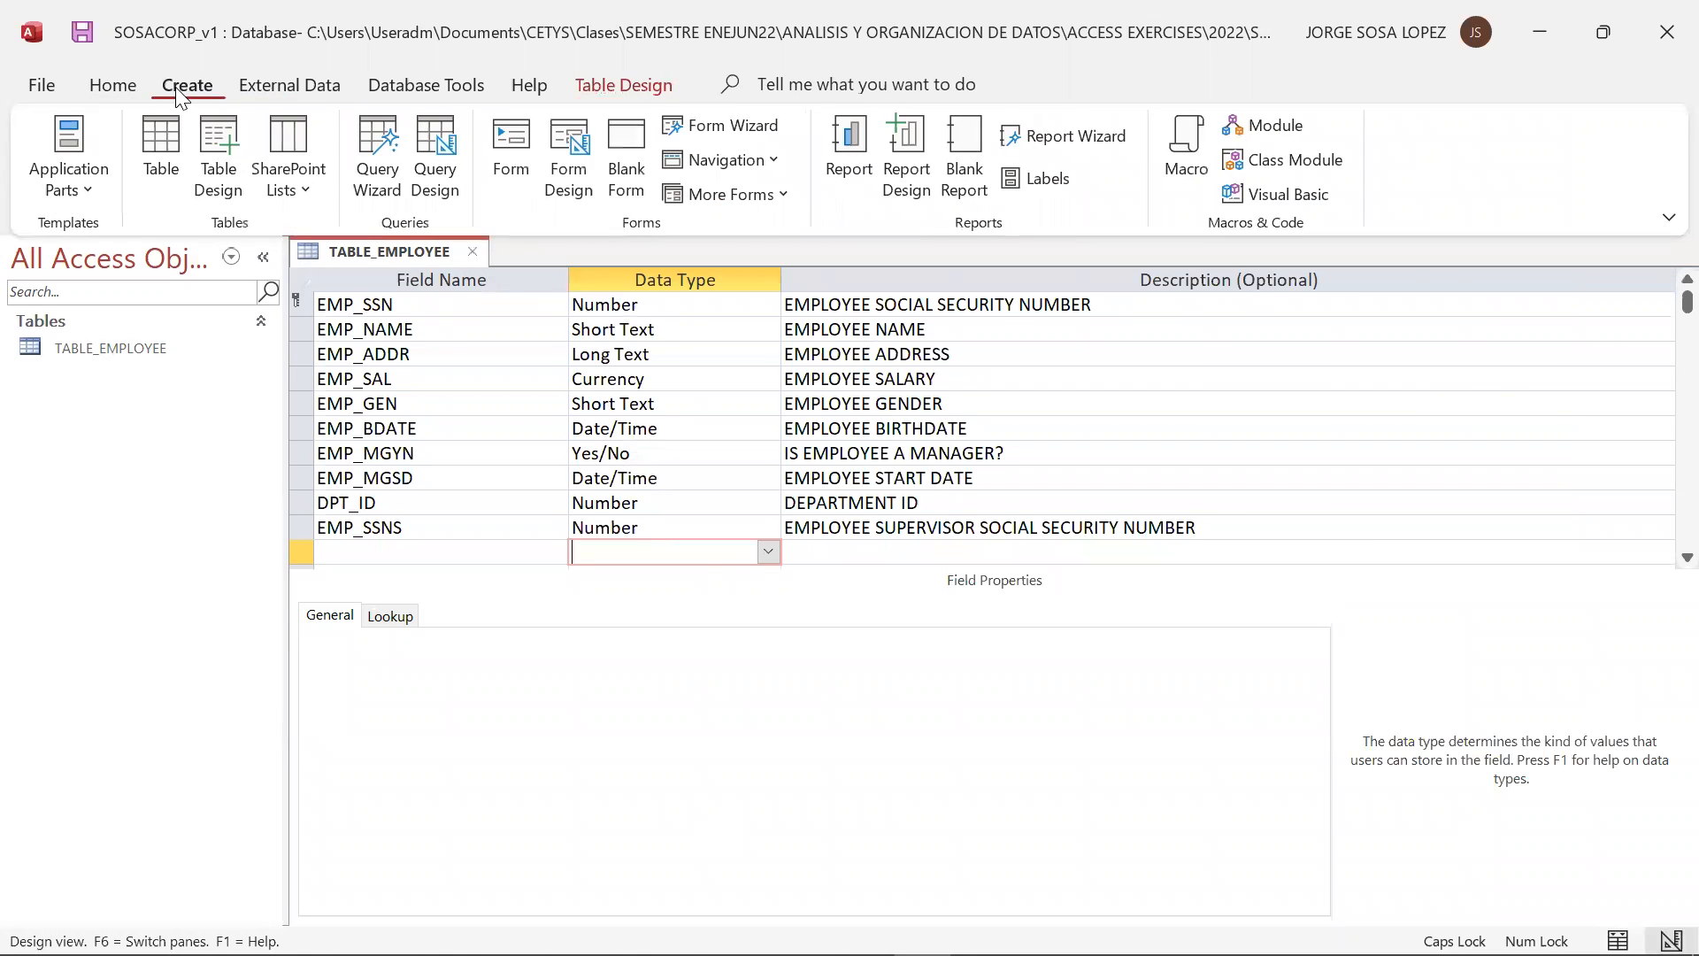
{"action": "left_click", "coordinate": [159, 143]}
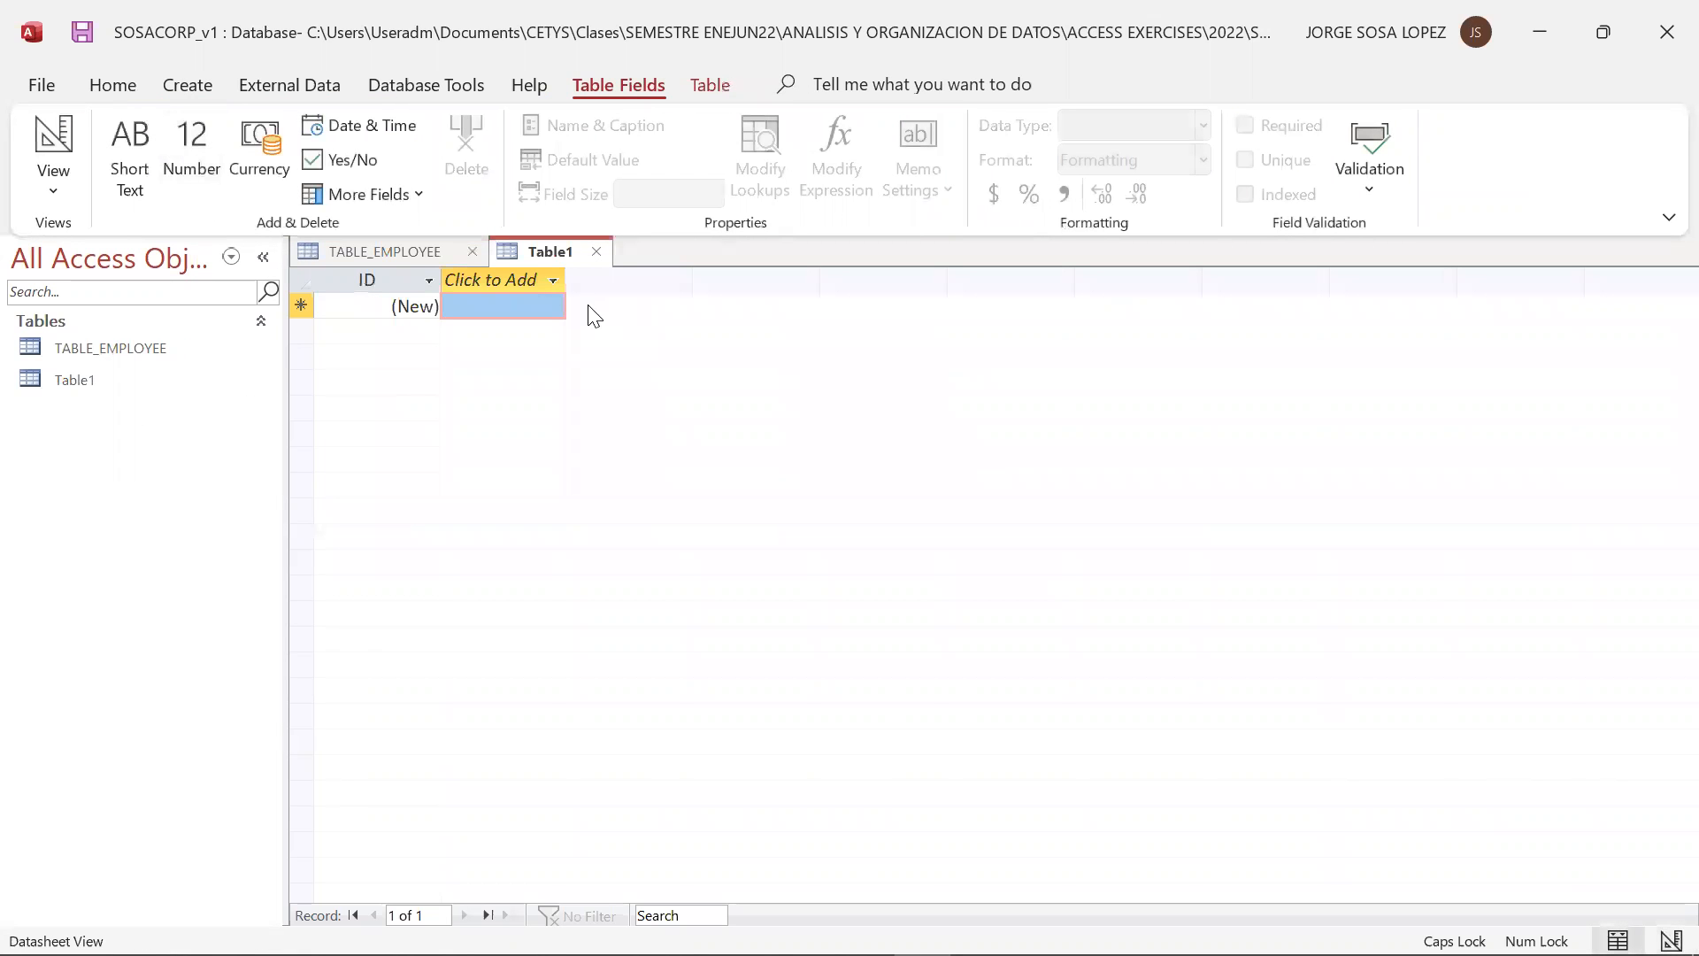
Compare the two open tables by viewing TABLE_EMPLOYEE and the new blank table alternately, ending on TABLE_EMPLOYEE
{"action": "left_click", "coordinate": [406, 258]}
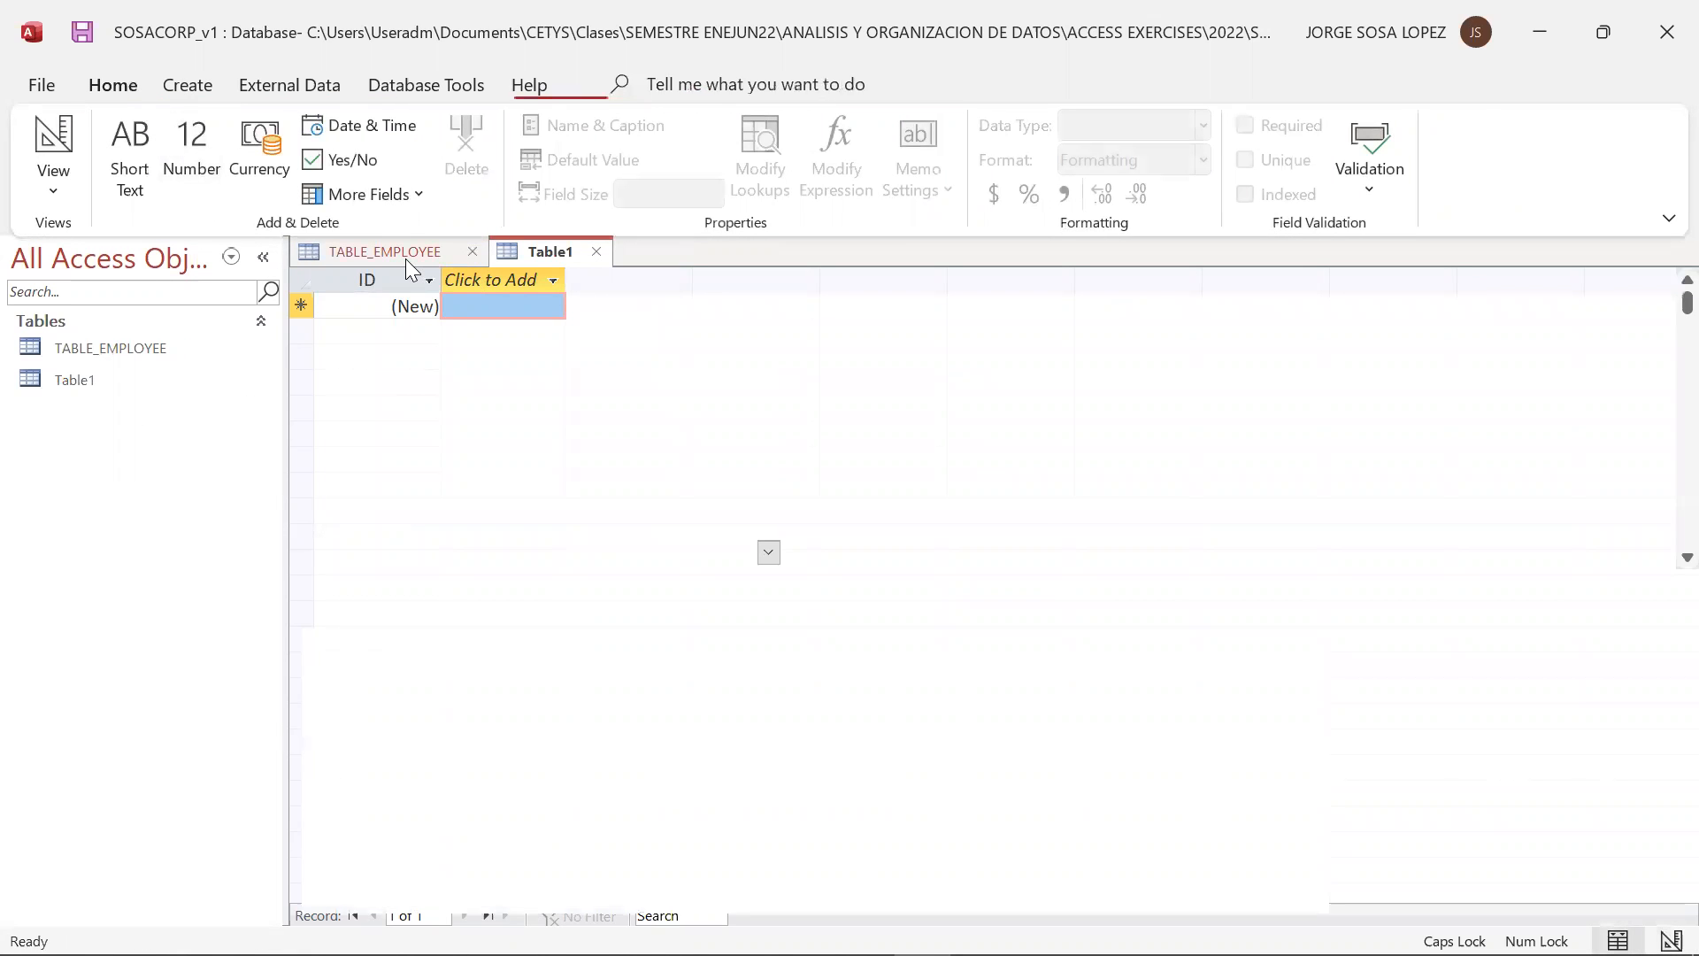
{"action": "left_click", "coordinate": [570, 249]}
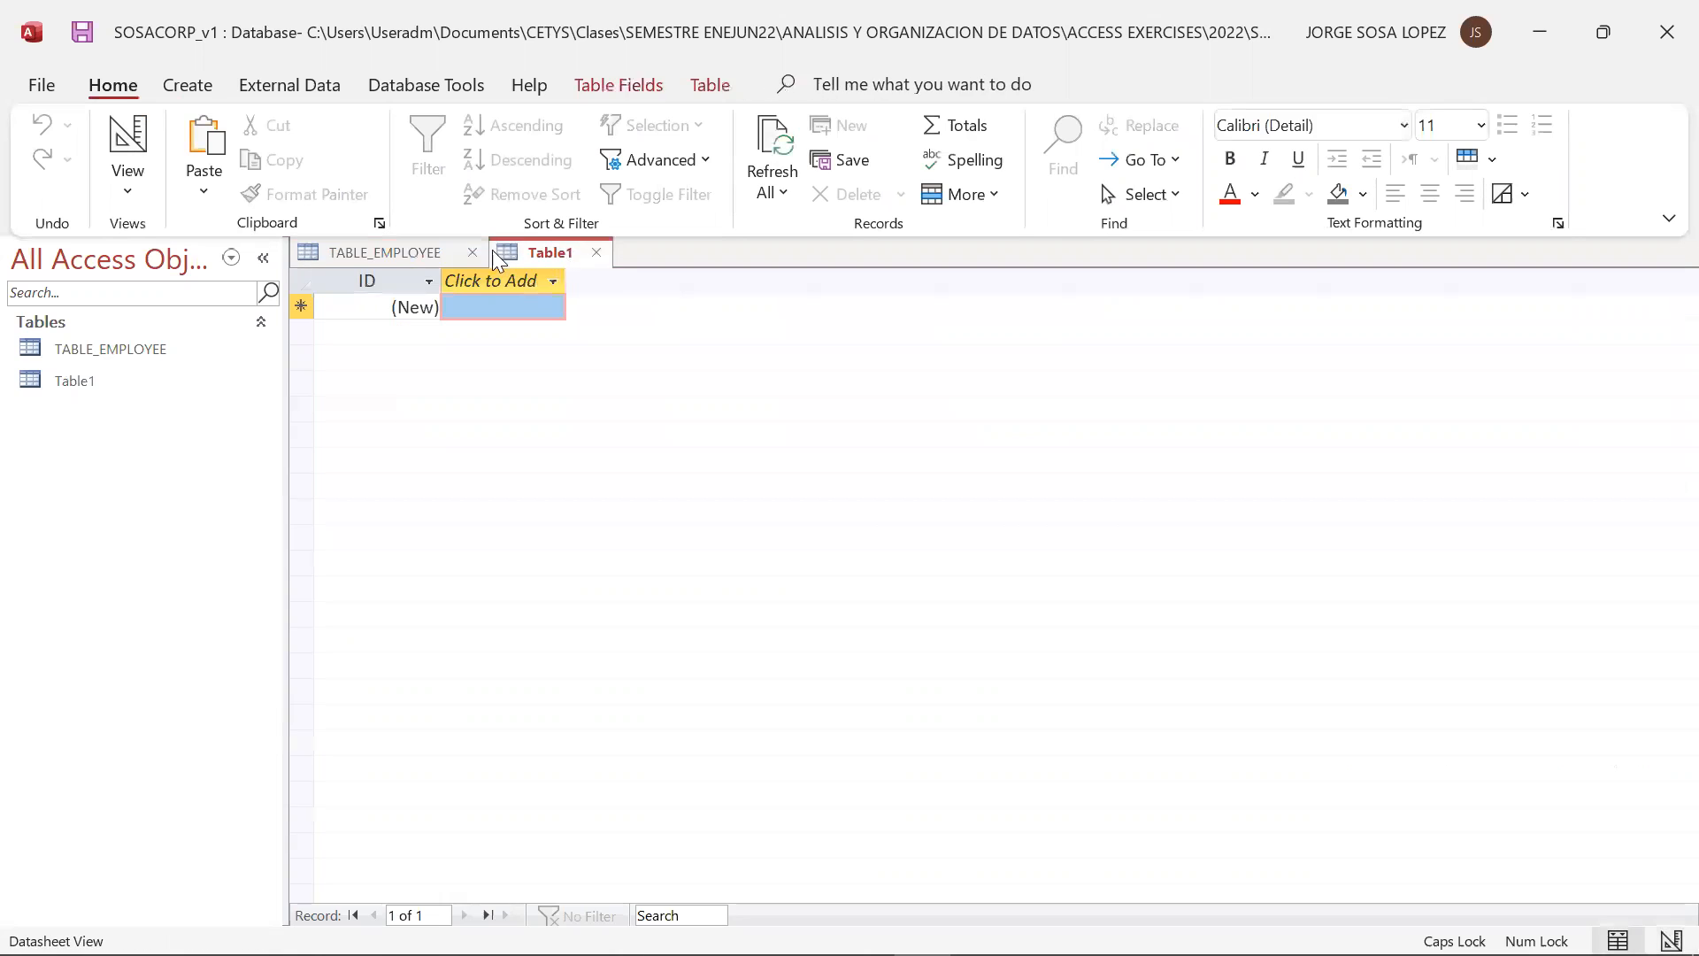
{"action": "left_click", "coordinate": [397, 253]}
{"action": "left_click", "coordinate": [524, 252]}
{"action": "left_click", "coordinate": [403, 254]}
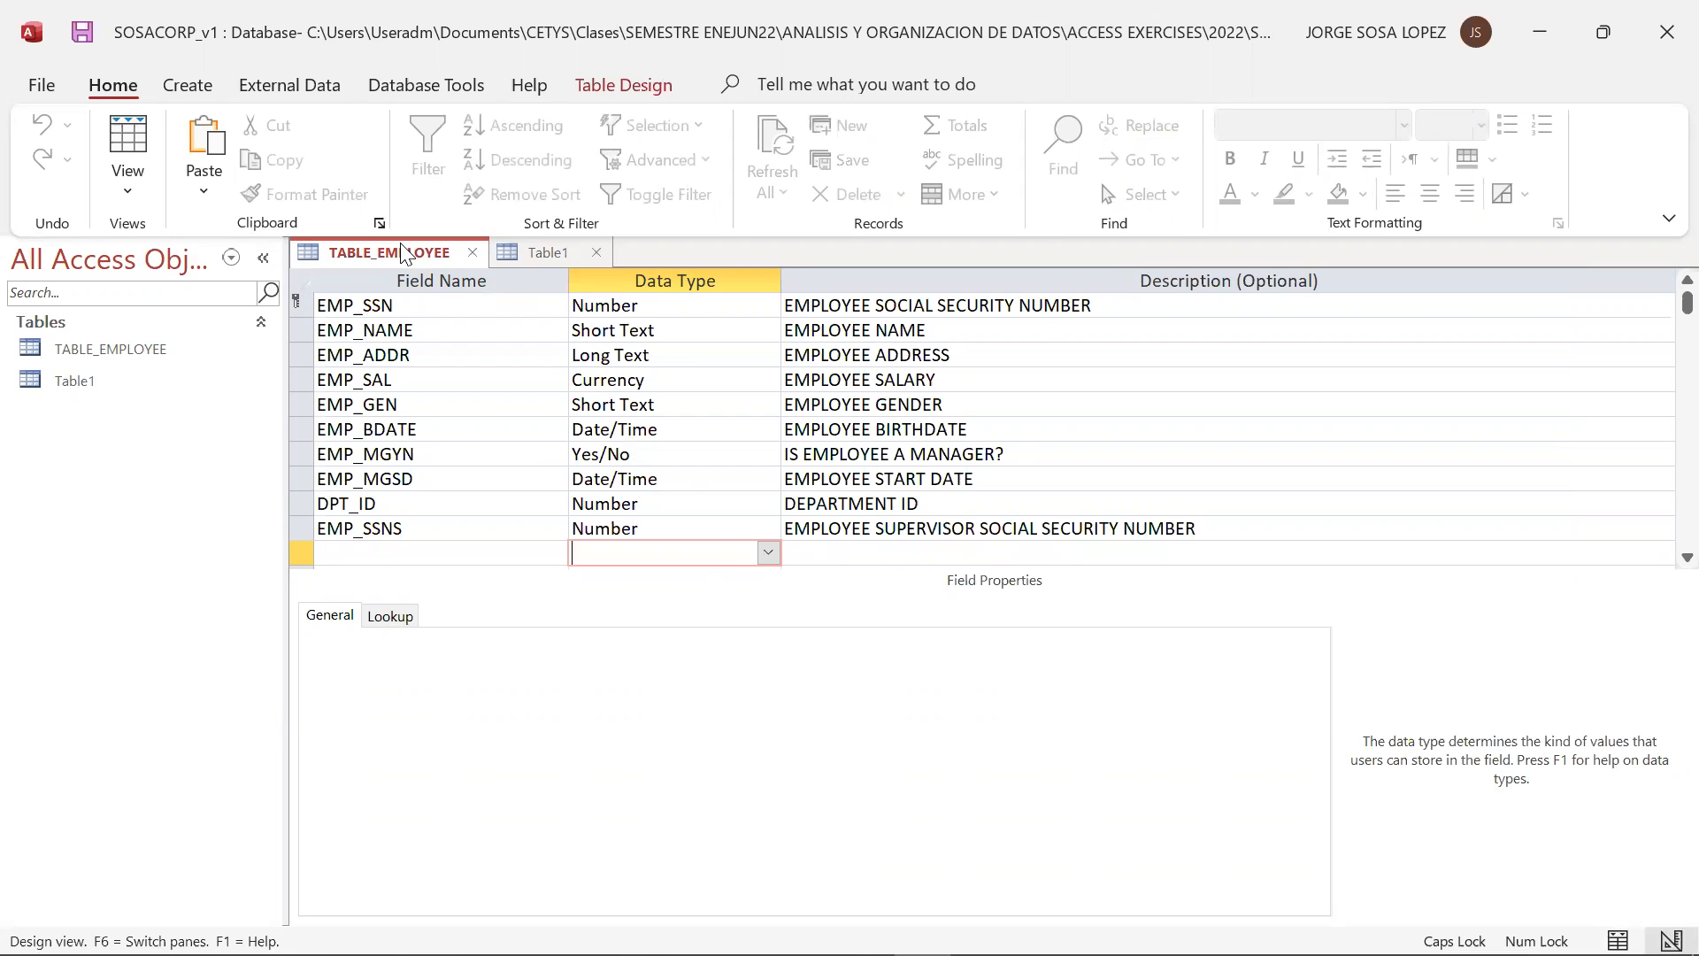
Close TABLE_EMPLOYEE and switch the new blank table to Design View, saving it as TABLE_DEPARTMENT
{"action": "left_click", "coordinate": [468, 253]}
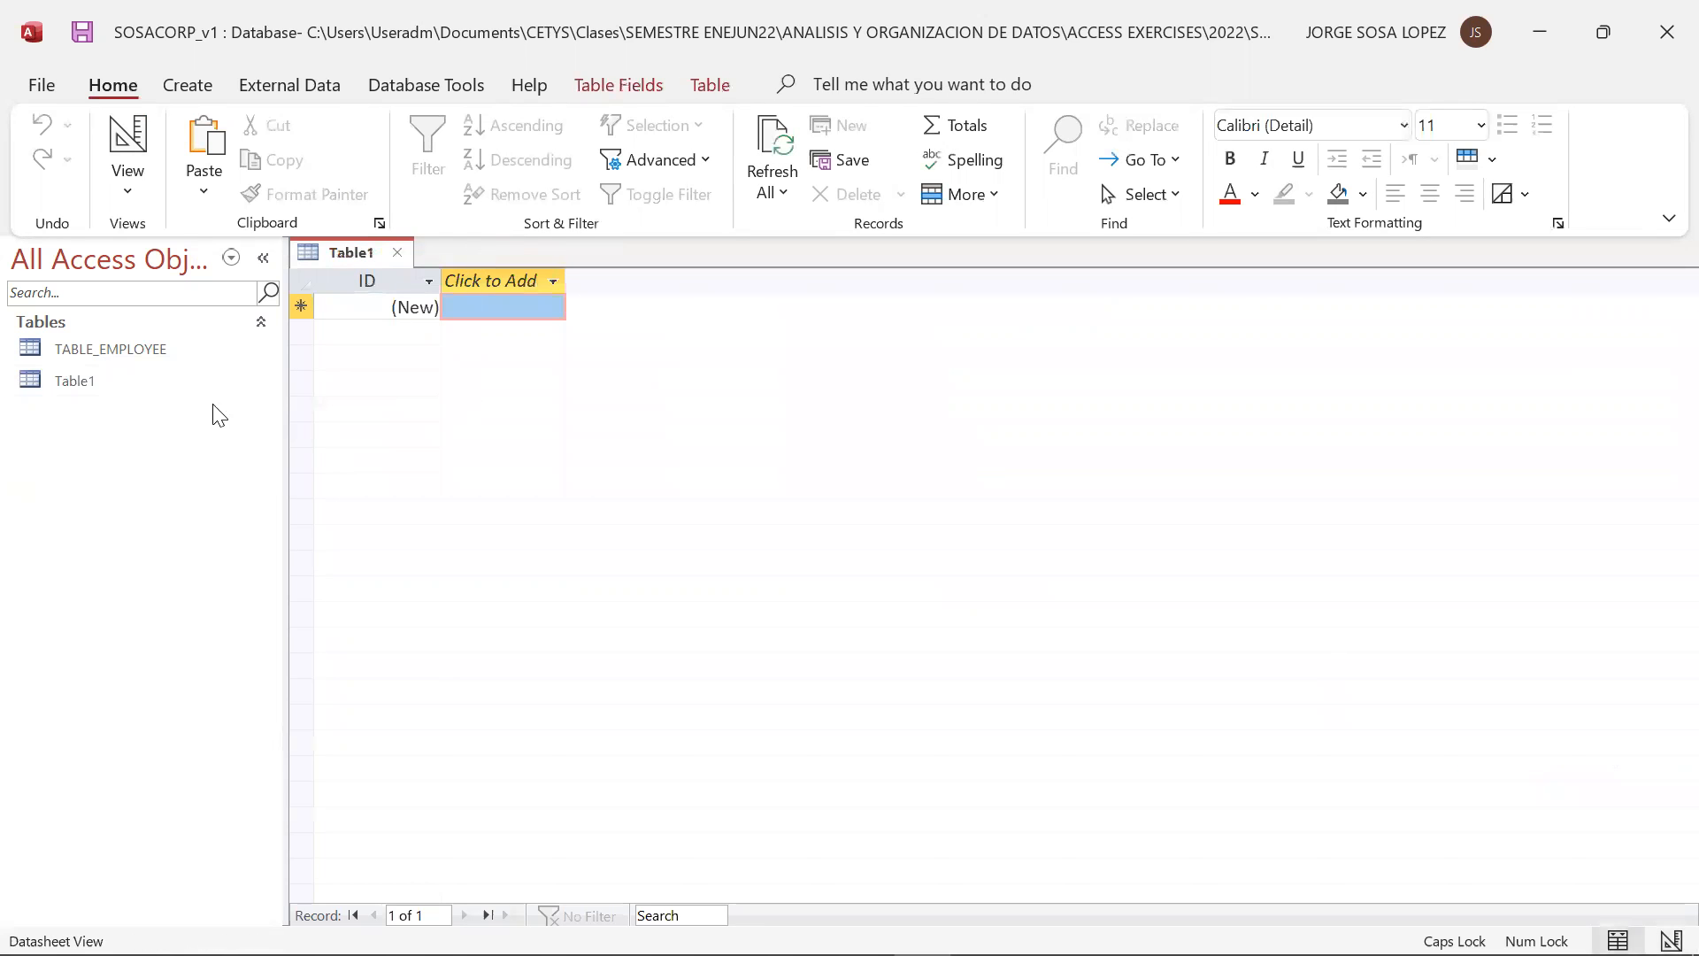
{"action": "left_click", "coordinate": [129, 191]}
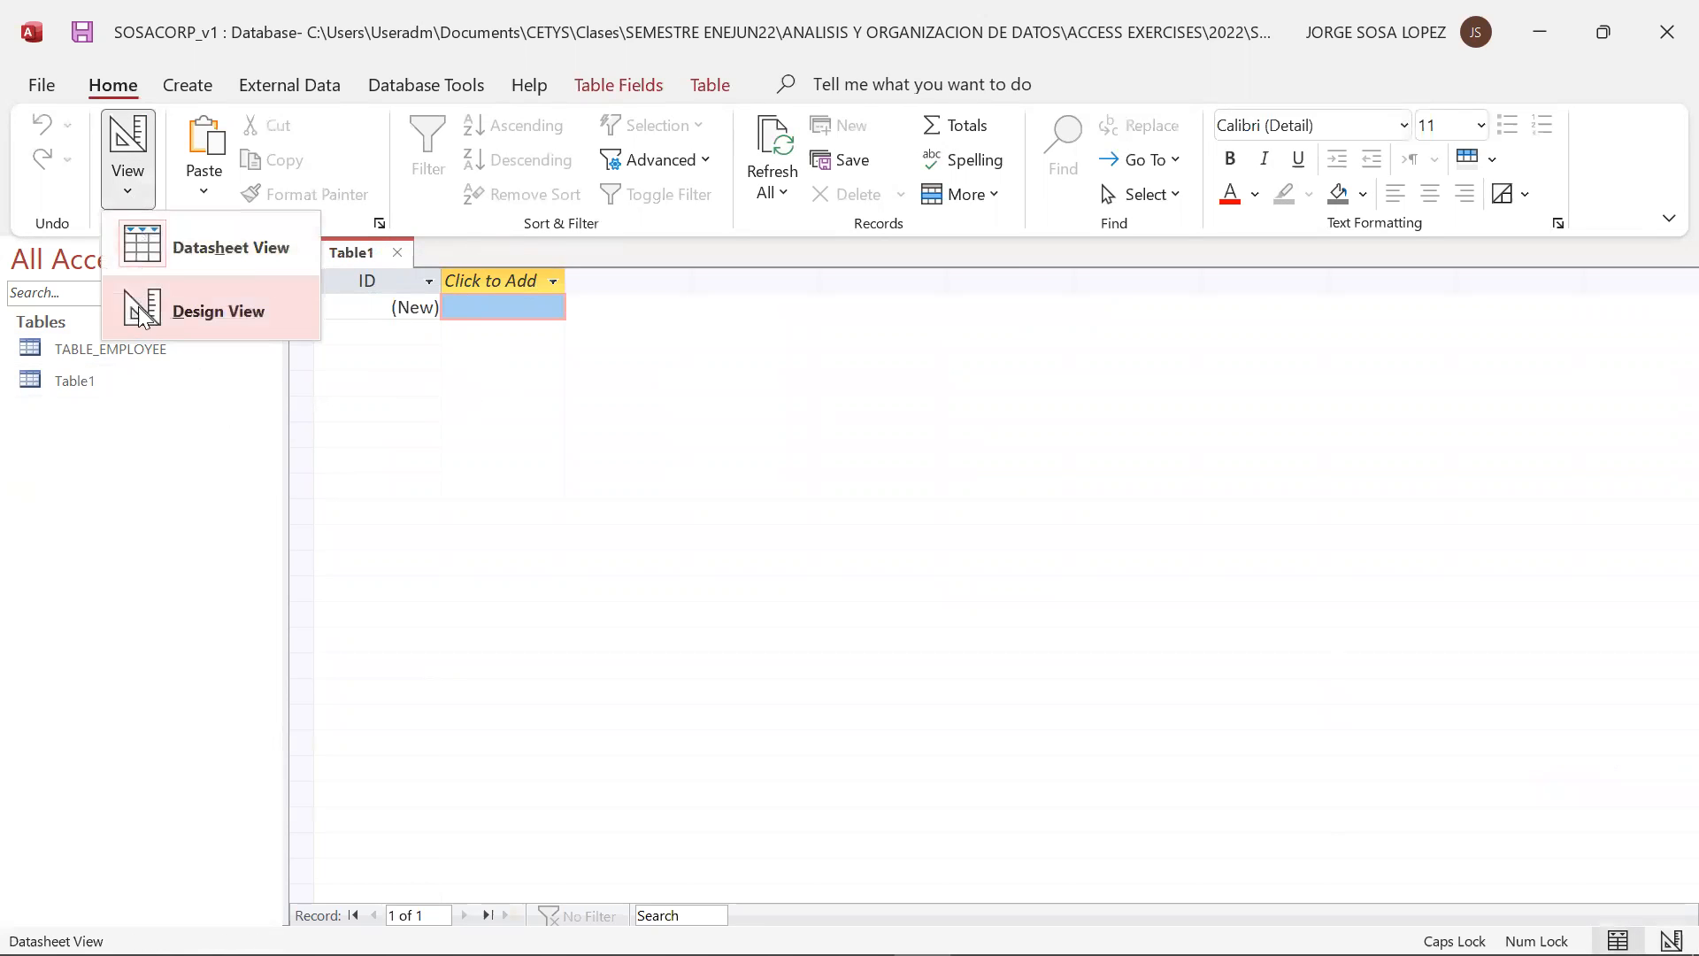
{"action": "left_click", "coordinate": [148, 322]}
{"action": "key", "text": "alt+Tab"}
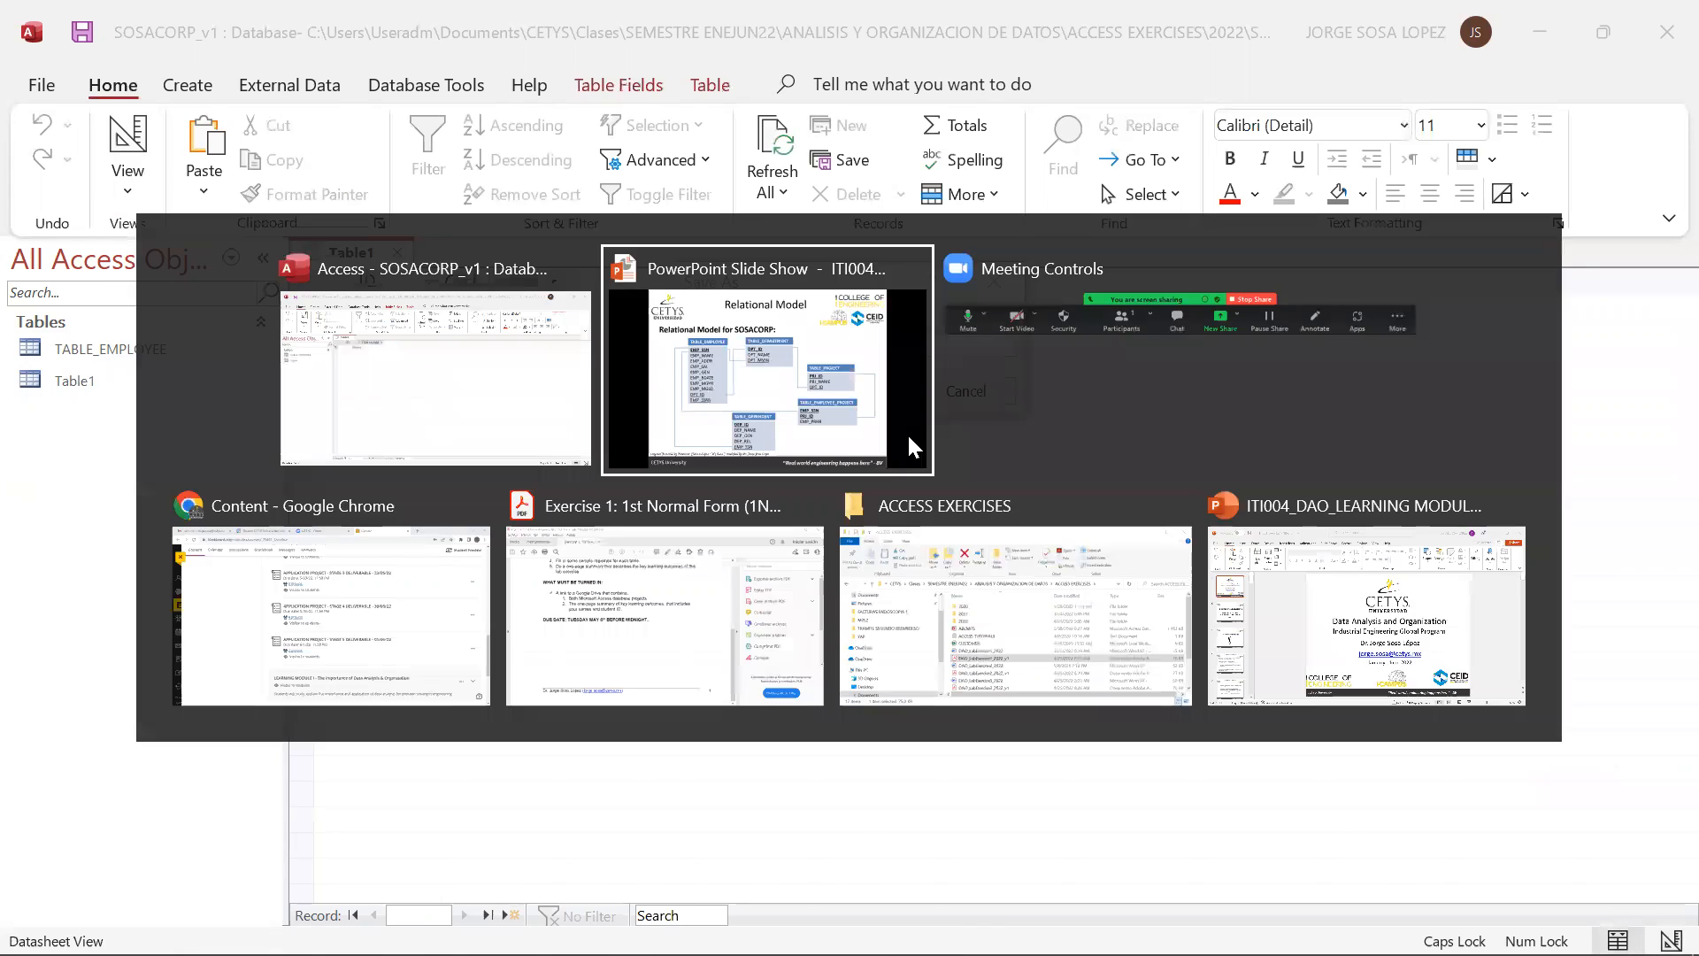
{"action": "key", "text": "alt+Tab"}
{"action": "type", "text": "TABLE_DE"}
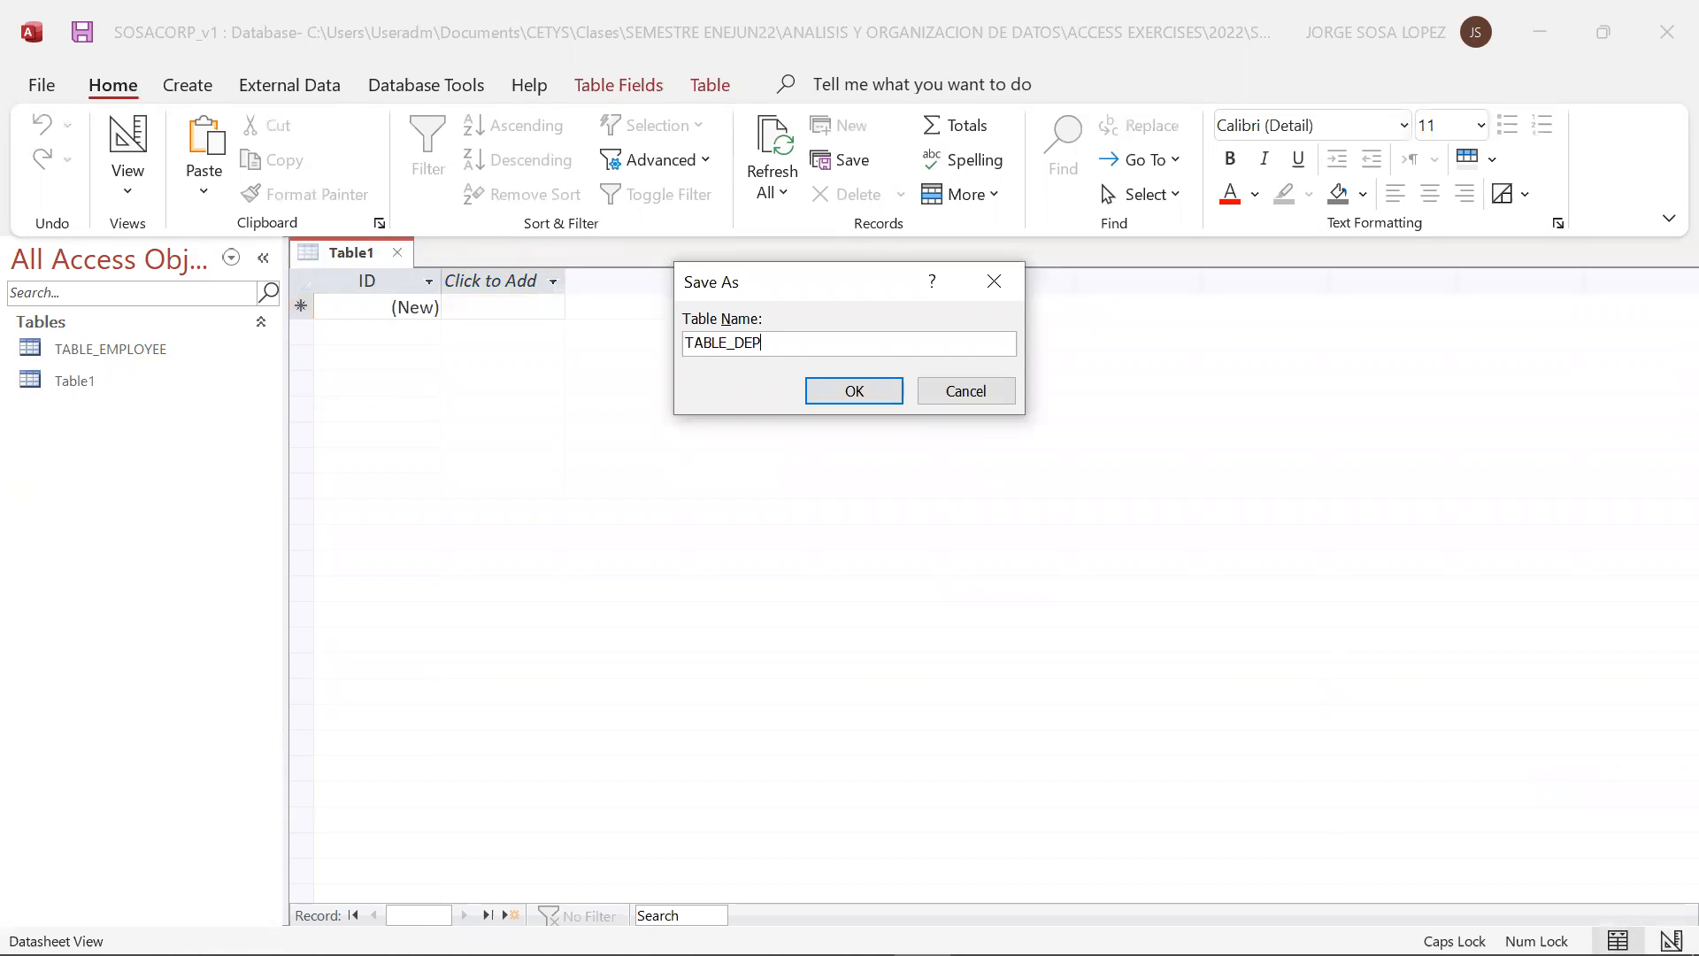
{"action": "type", "text": "RTMENT"}
{"action": "left_click", "coordinate": [836, 393]}
Name the primary key field of TABLE_DEPARTMENT DPT_ID, with data type Number and description DEPARTMENT ID
{"action": "key", "text": "alt+Tab"}
{"action": "key", "text": "alt+Tab"}
{"action": "type", "text": "DPT_ID"}
{"action": "key", "text": "Tab"}
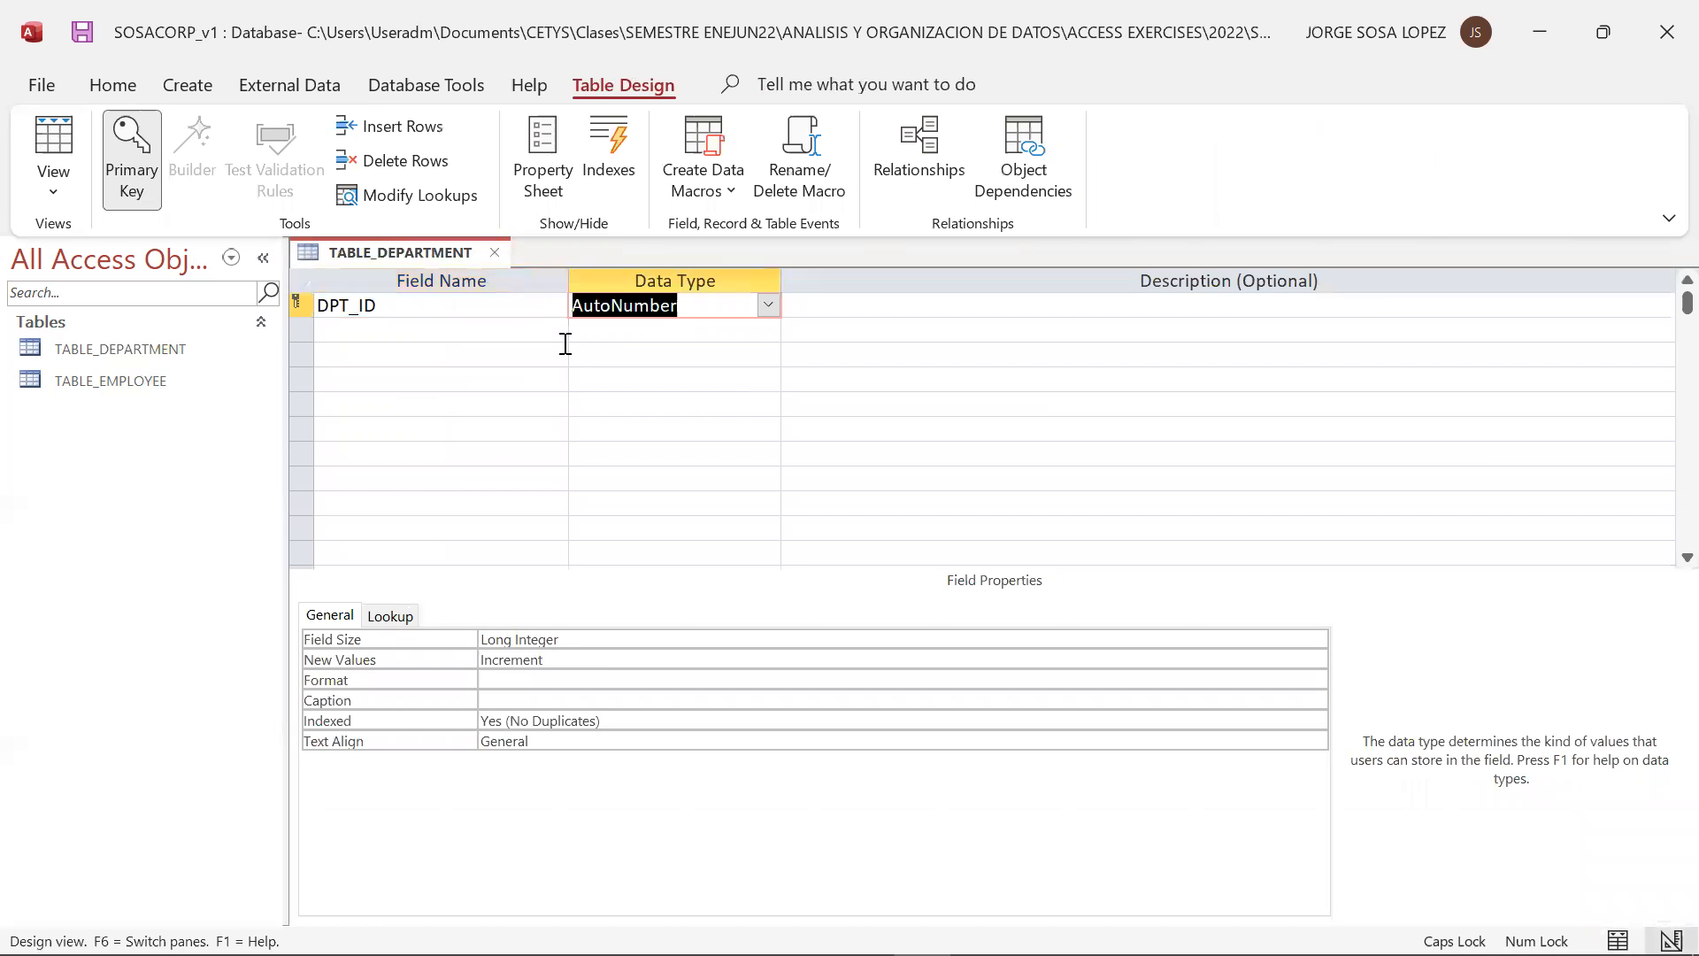
{"action": "left_click", "coordinate": [767, 305]}
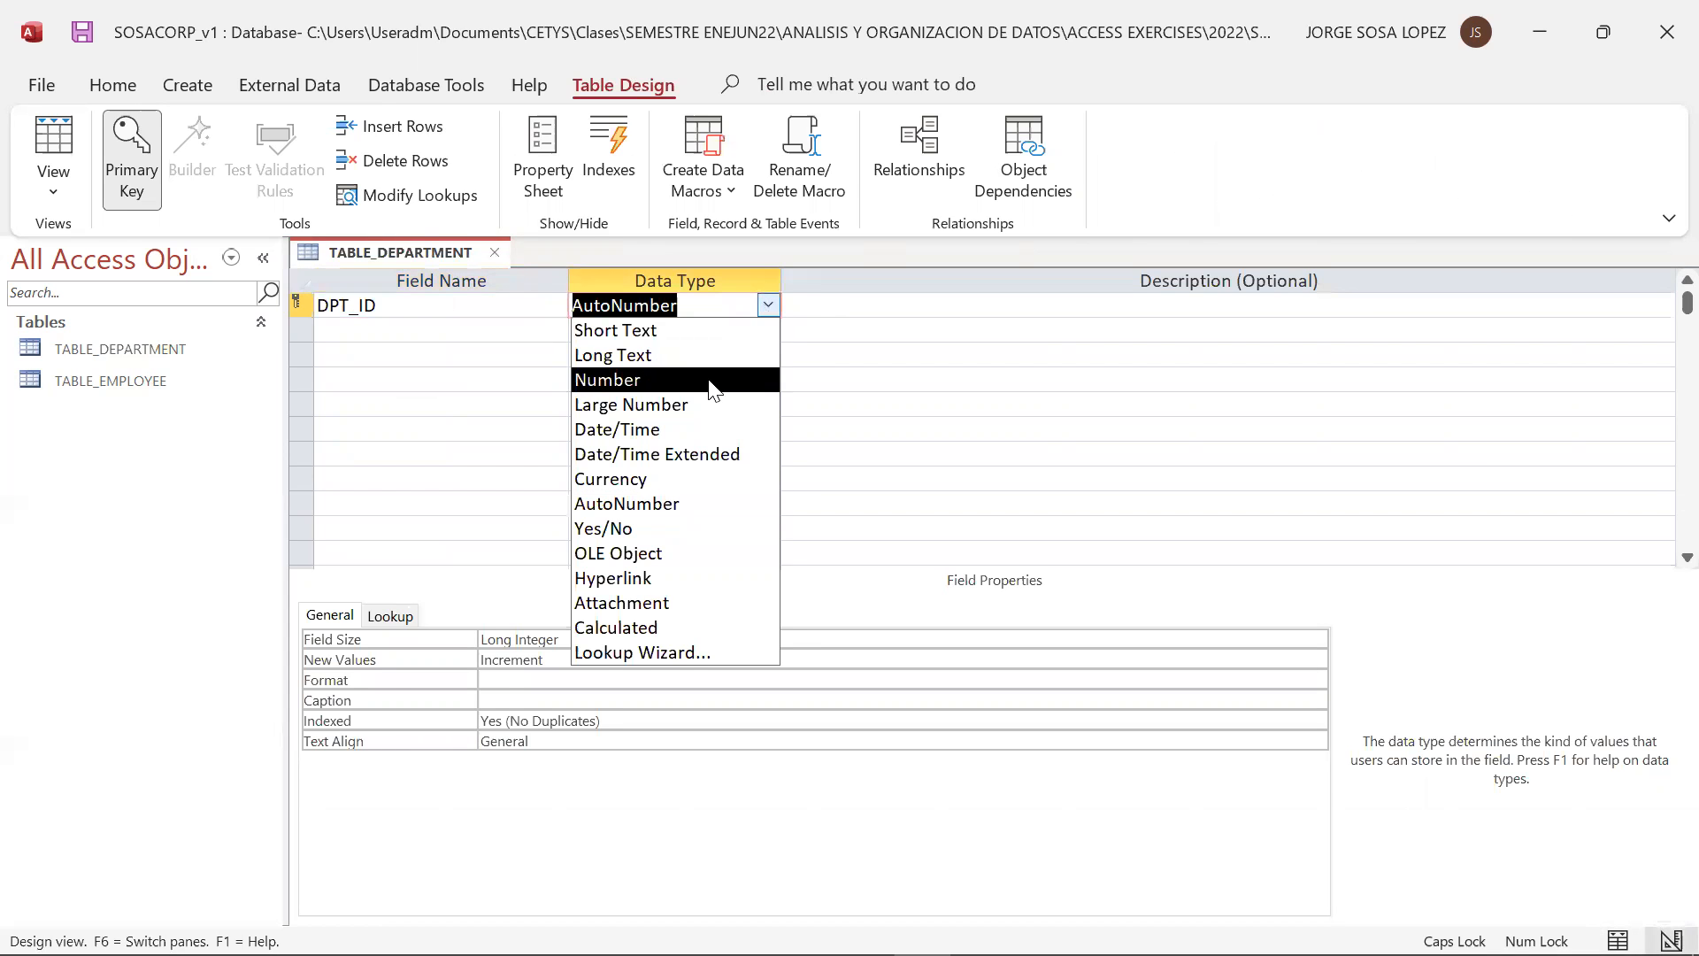
{"action": "left_click", "coordinate": [724, 380]}
{"action": "left_click", "coordinate": [834, 305]}
{"action": "type", "text": "DEPARTMENT ID"}
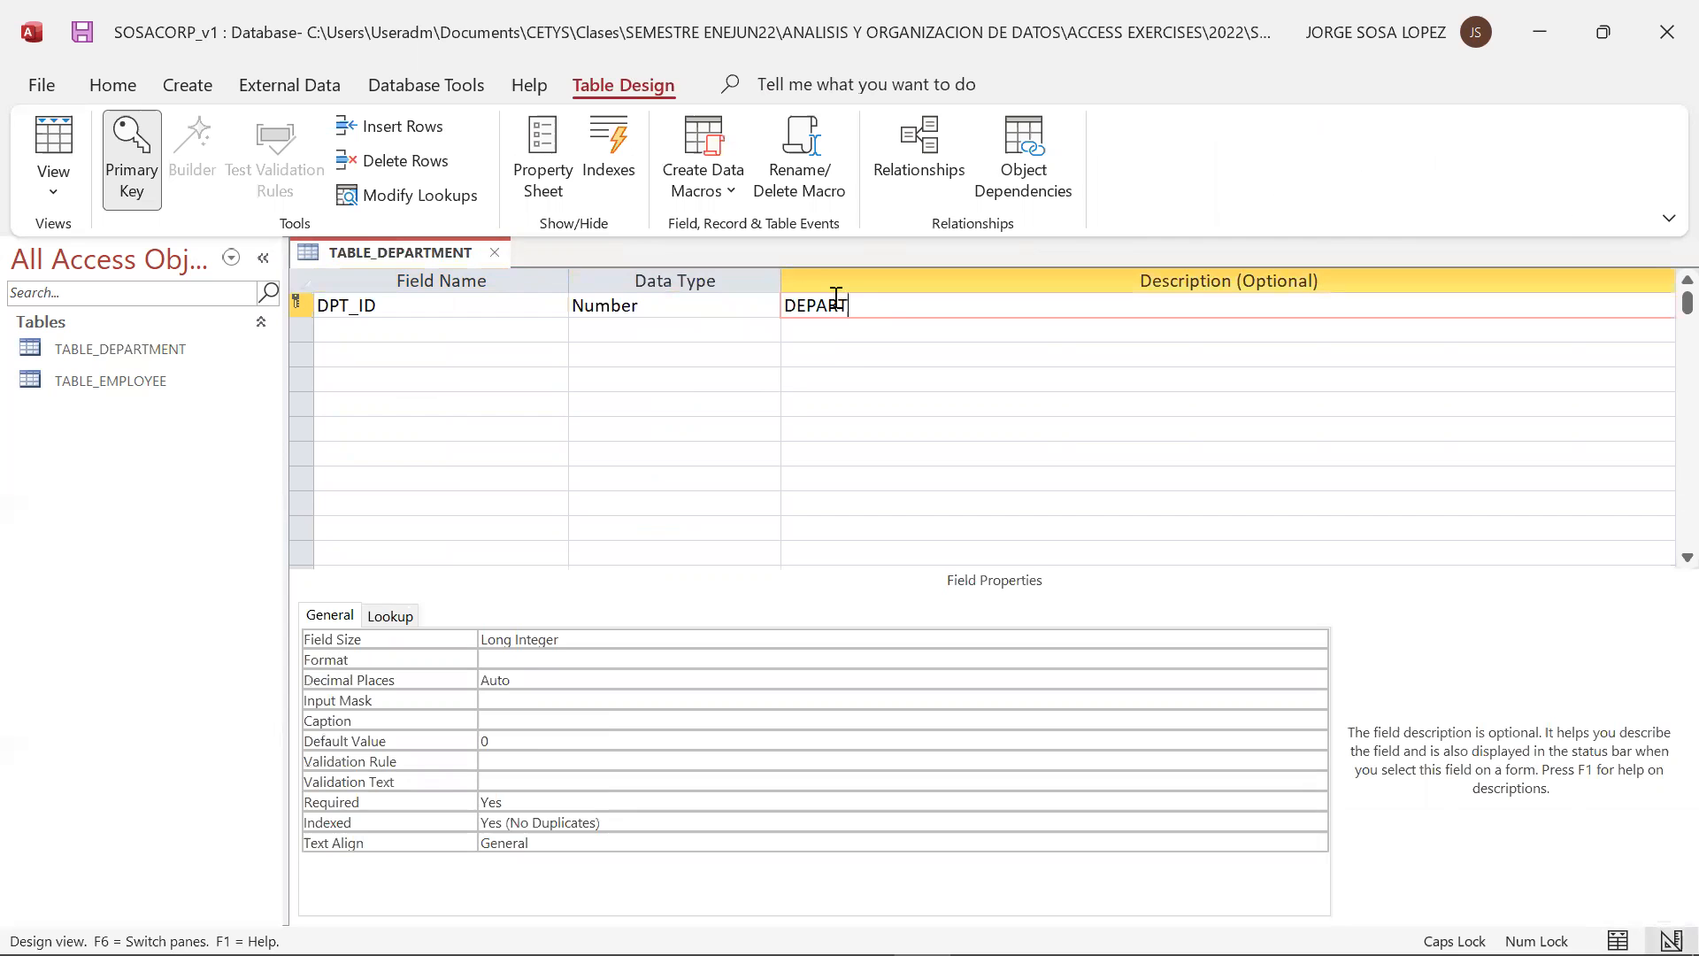
Add a DPT_NAME field with the Short Text data type below DPT_ID
{"action": "left_click", "coordinate": [499, 323]}
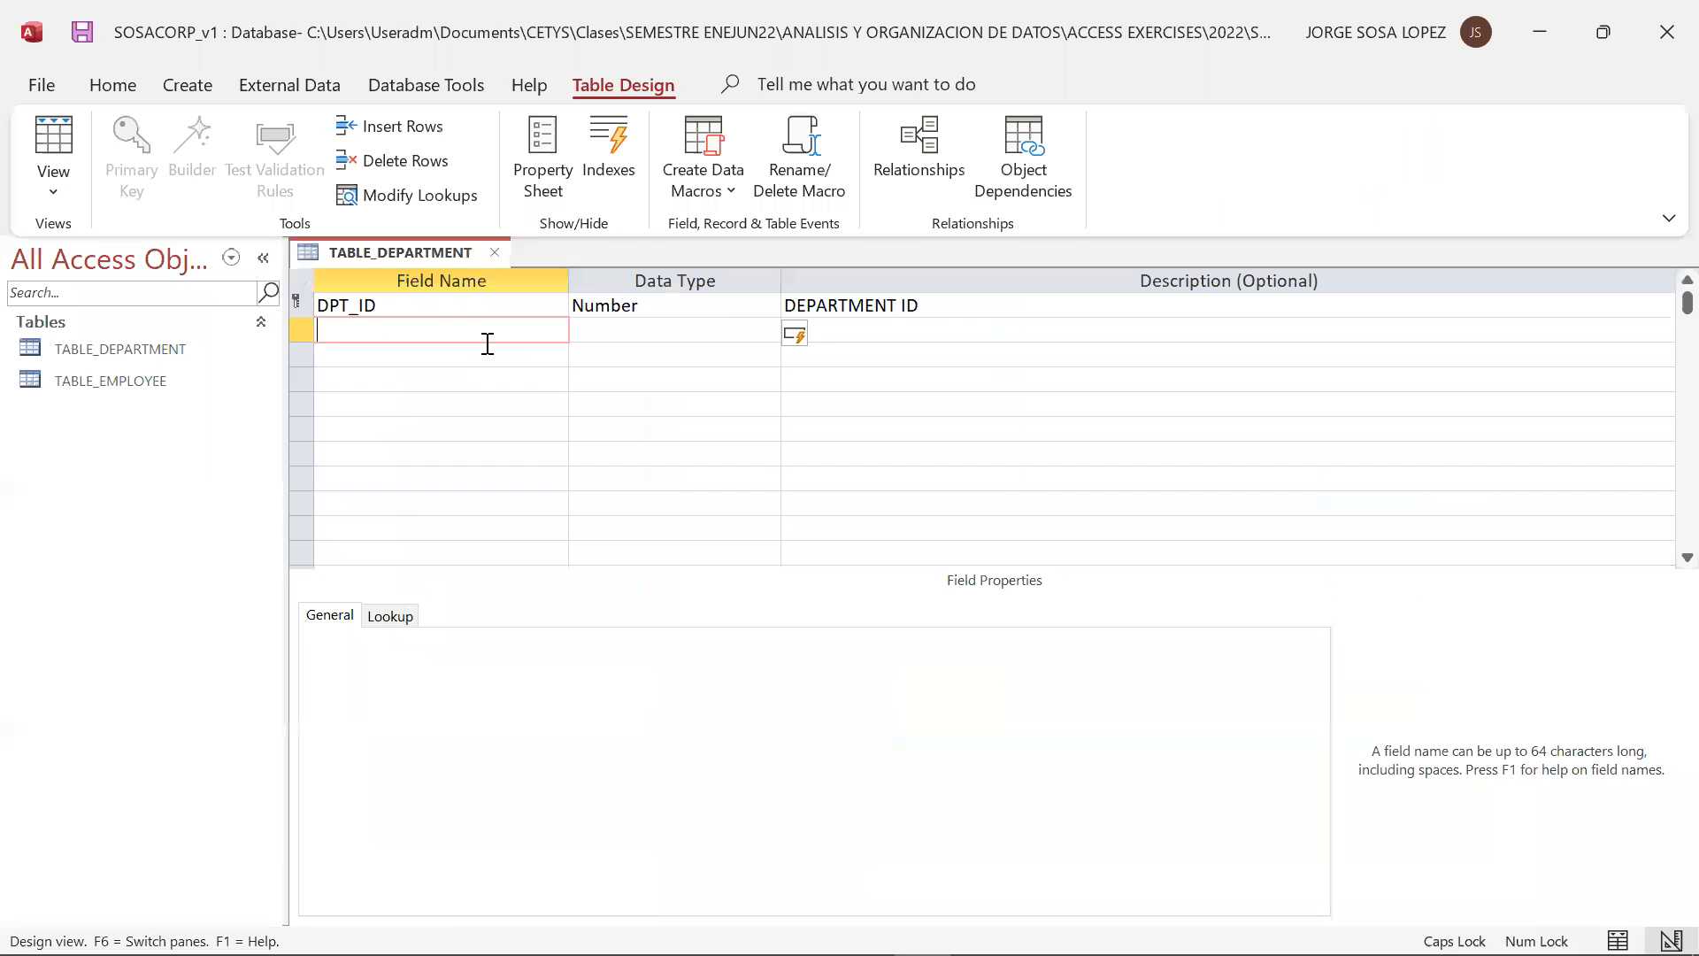
{"action": "type", "text": "DPT"}
{"action": "type", "text": "-N"}
{"action": "key", "text": "BackSpace"}
{"action": "key", "text": "BackSpace"}
{"action": "type", "text": "_NAME"}
{"action": "key", "text": "Tab"}
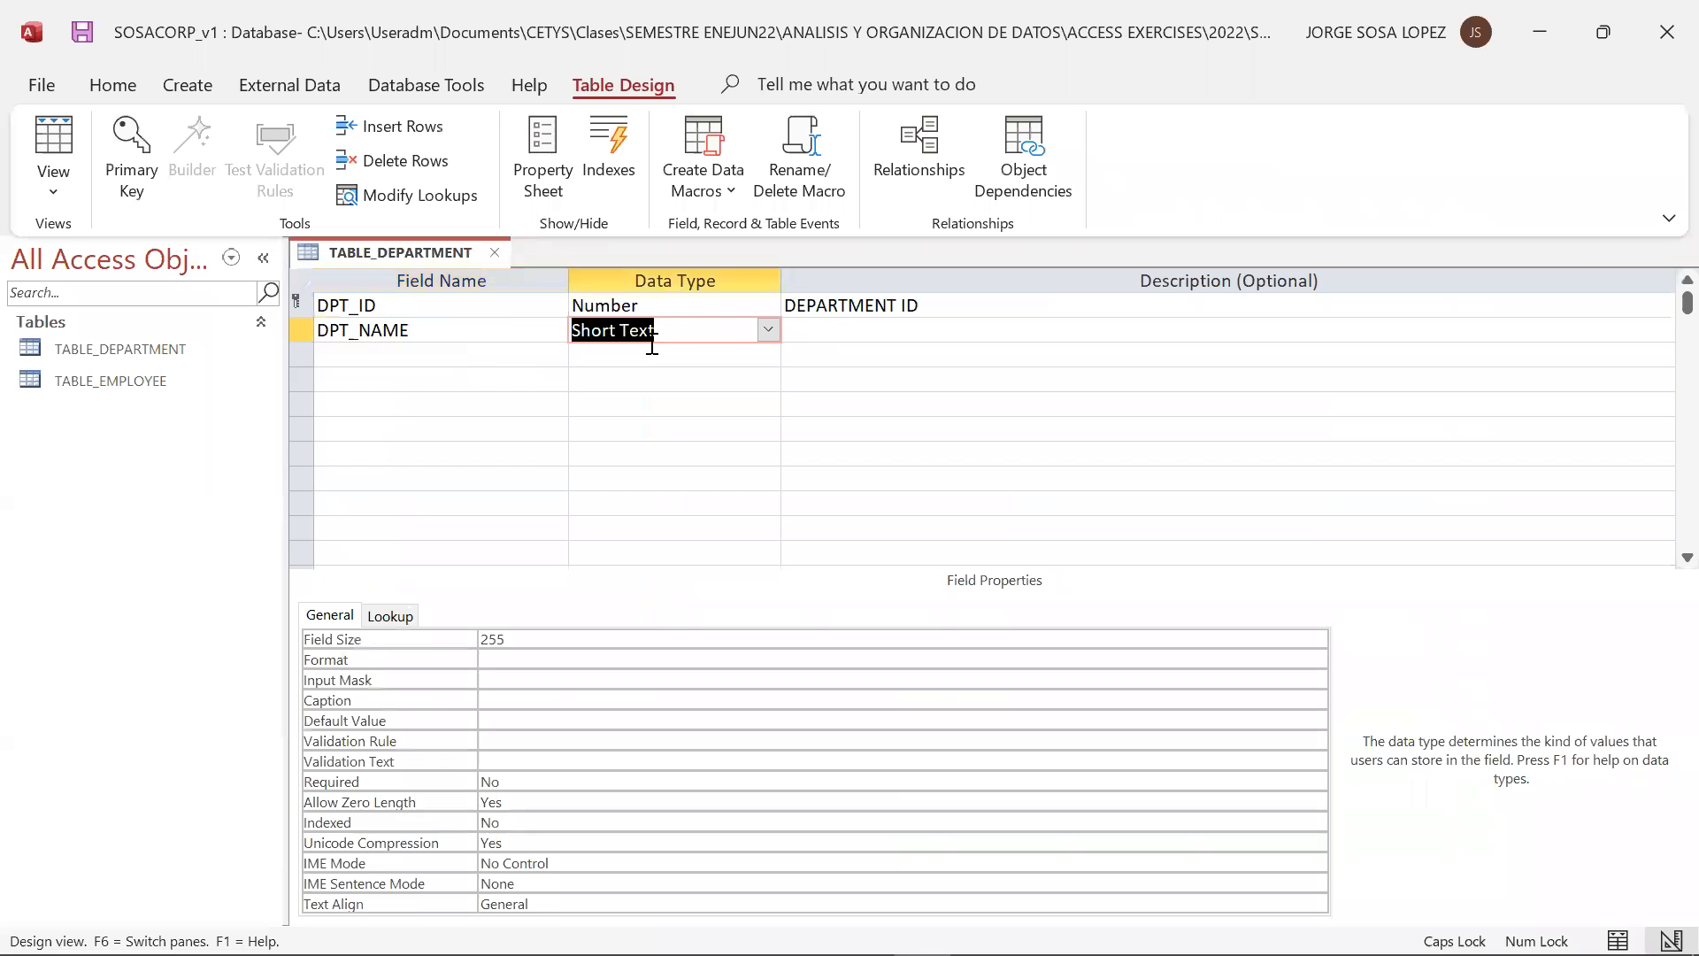
Describe the DPT_NAME field as DEPARTMENT NAME
{"action": "key", "text": "Tab"}
{"action": "type", "text": "DEPARTMENT NAME"}
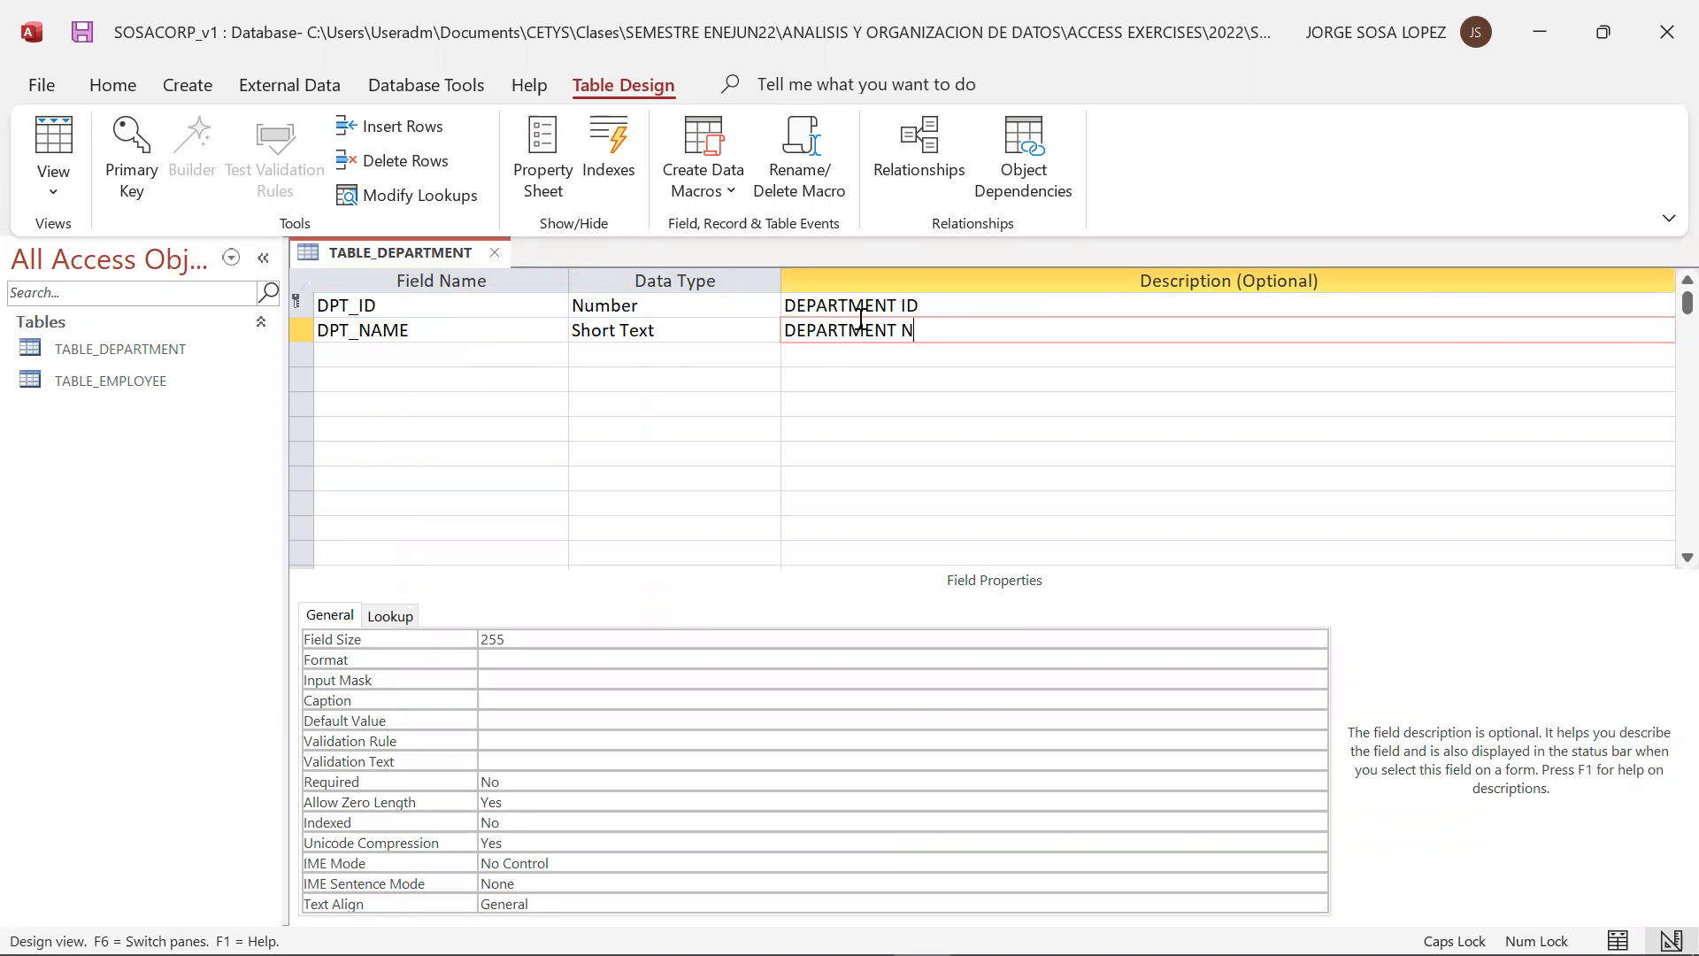
Consult the relational model slide and add a DPT_MSSN field below DPT_NAME
{"action": "left_click", "coordinate": [485, 359]}
{"action": "key", "text": "alt+Tab"}
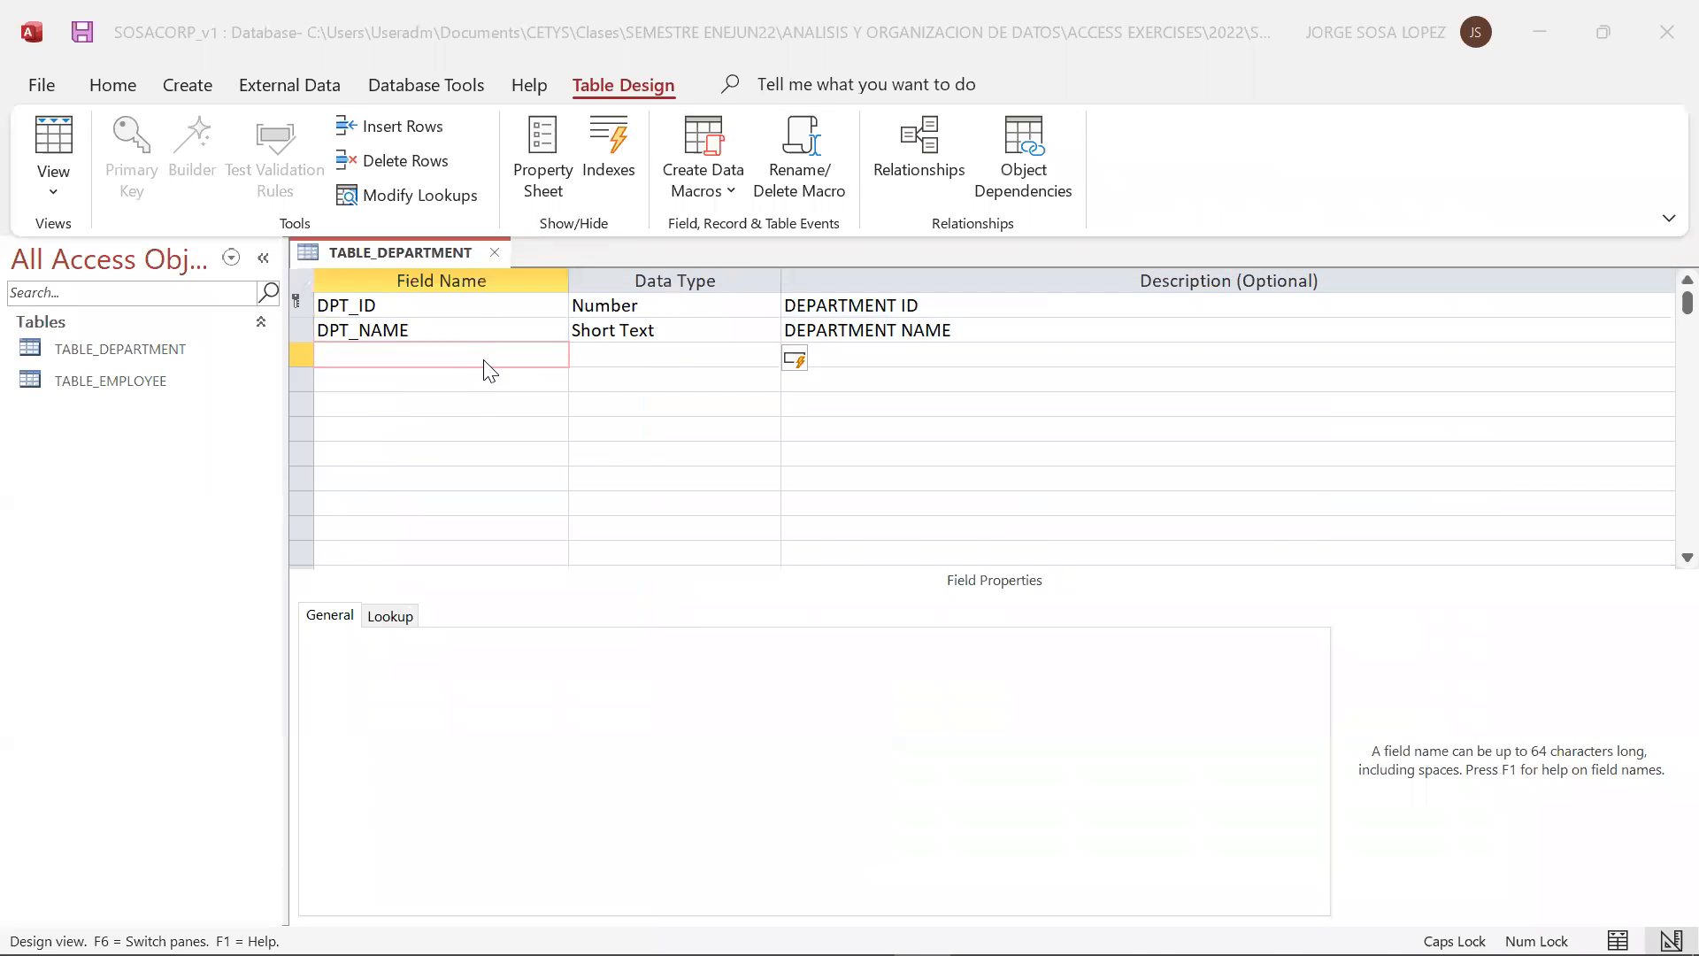
{"action": "key", "text": "alt+Tab"}
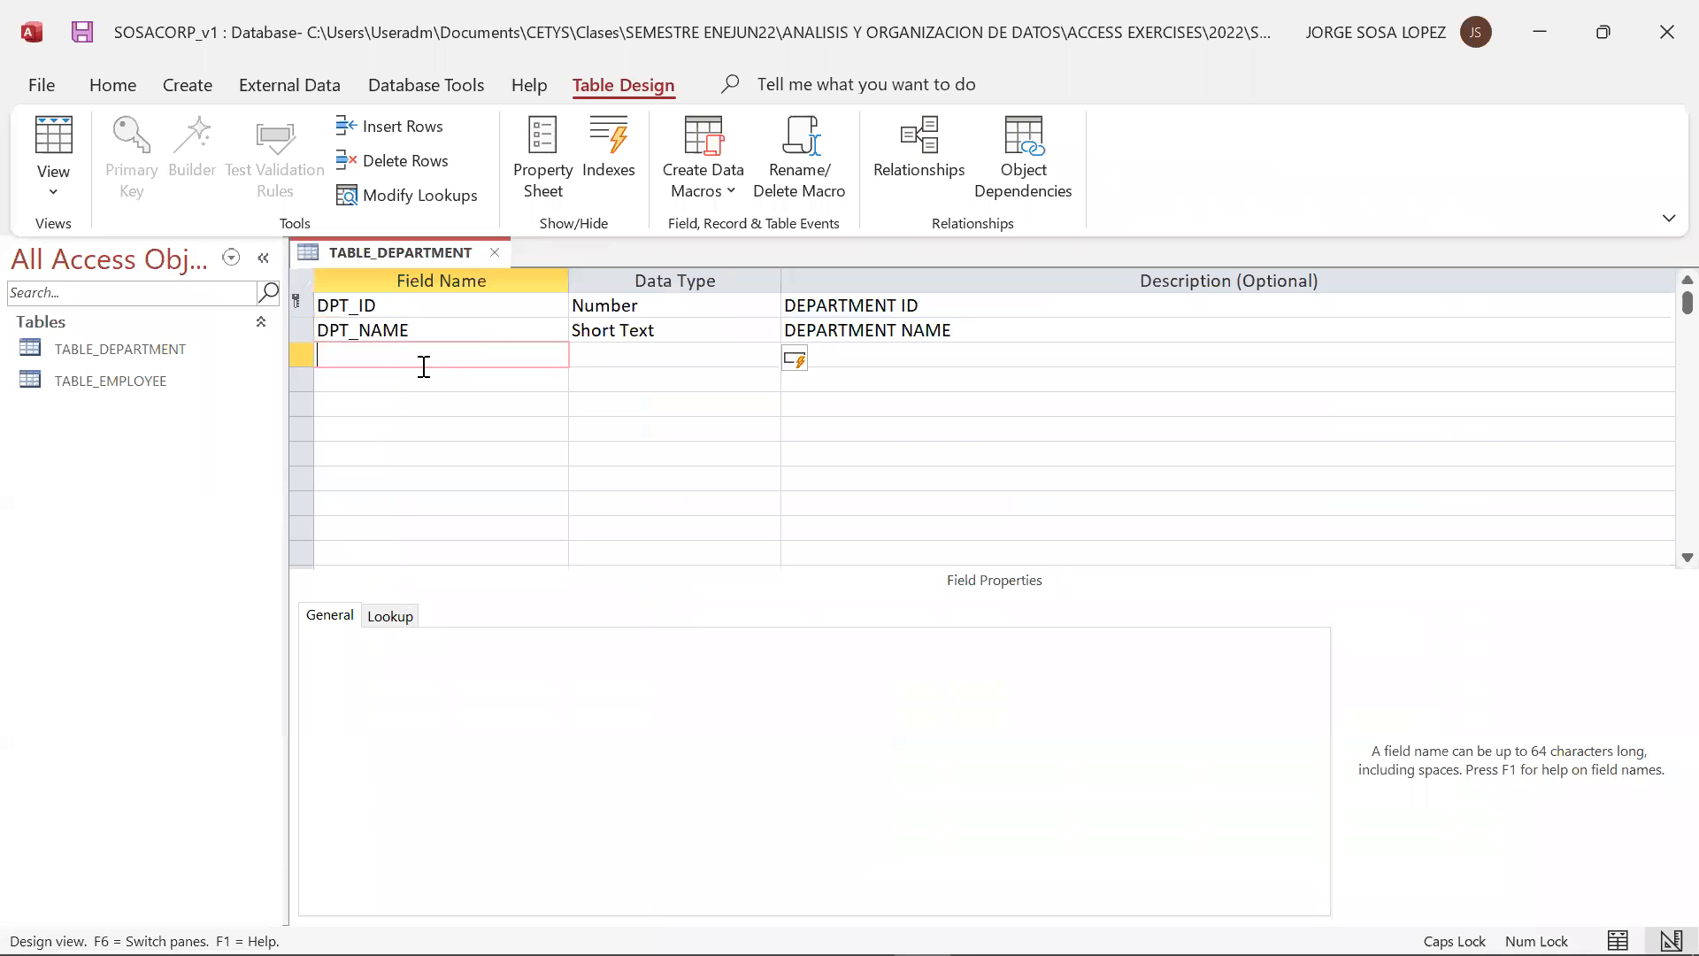
{"action": "type", "text": "DPT_"}
{"action": "key", "text": "alt+Tab"}
{"action": "key", "text": "alt+Tab"}
{"action": "type", "text": "MSS"}
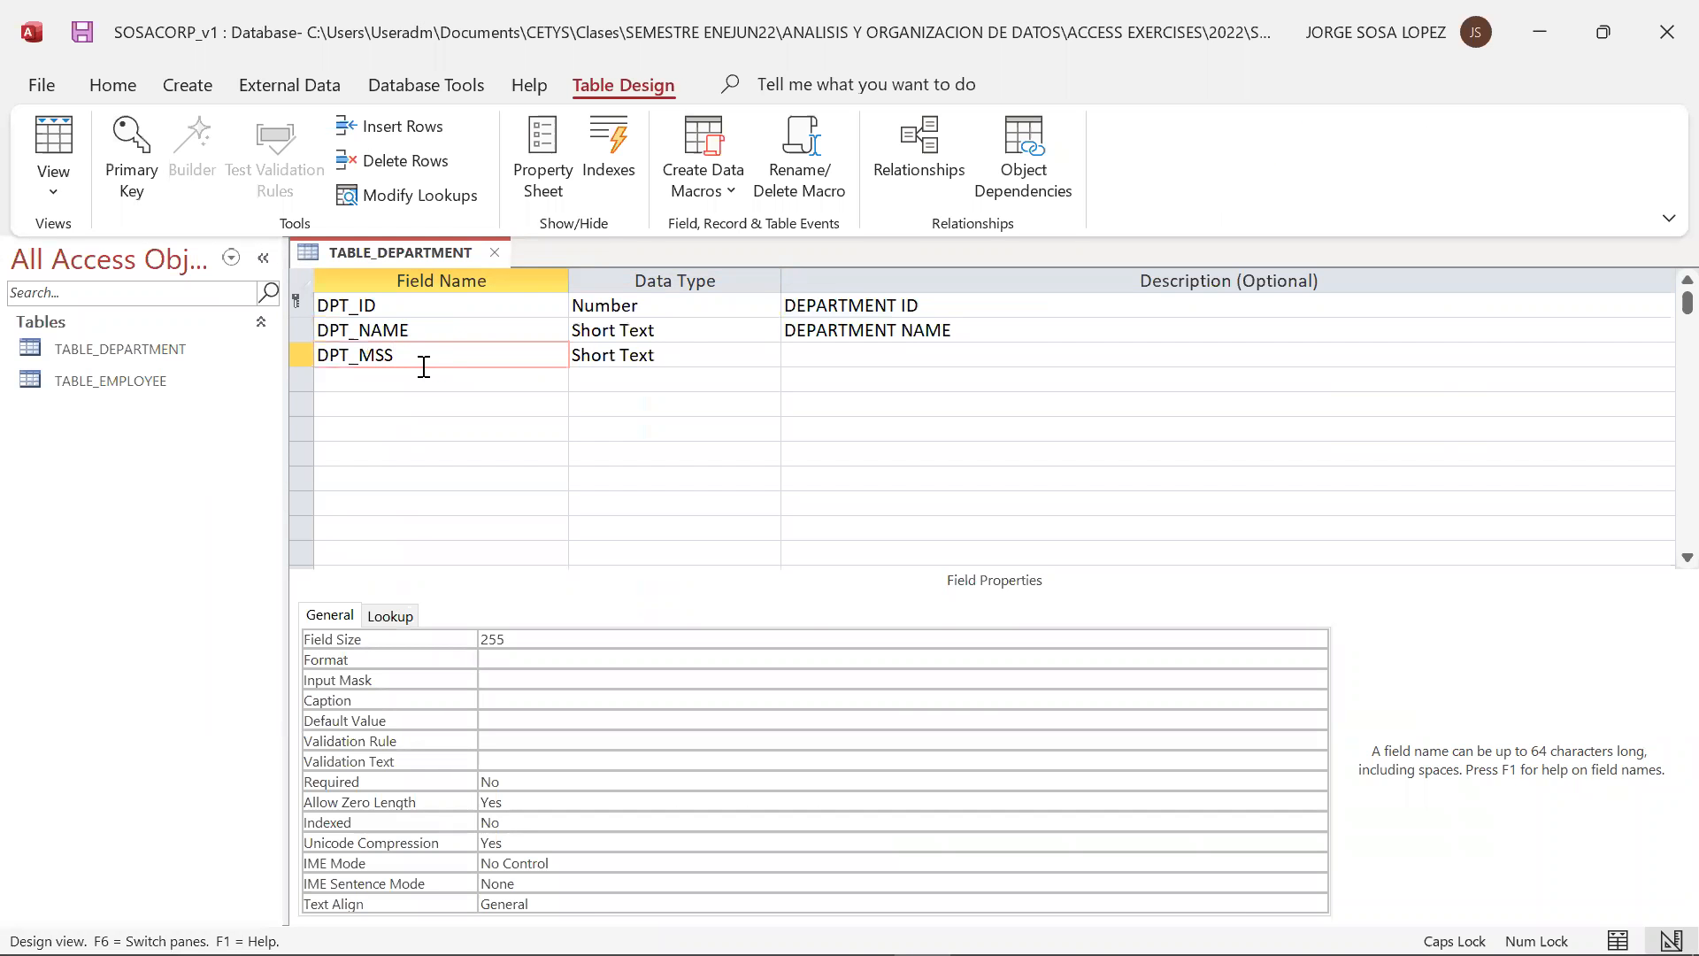
{"action": "type", "text": "N"}
{"action": "double_click", "coordinate": [623, 355]}
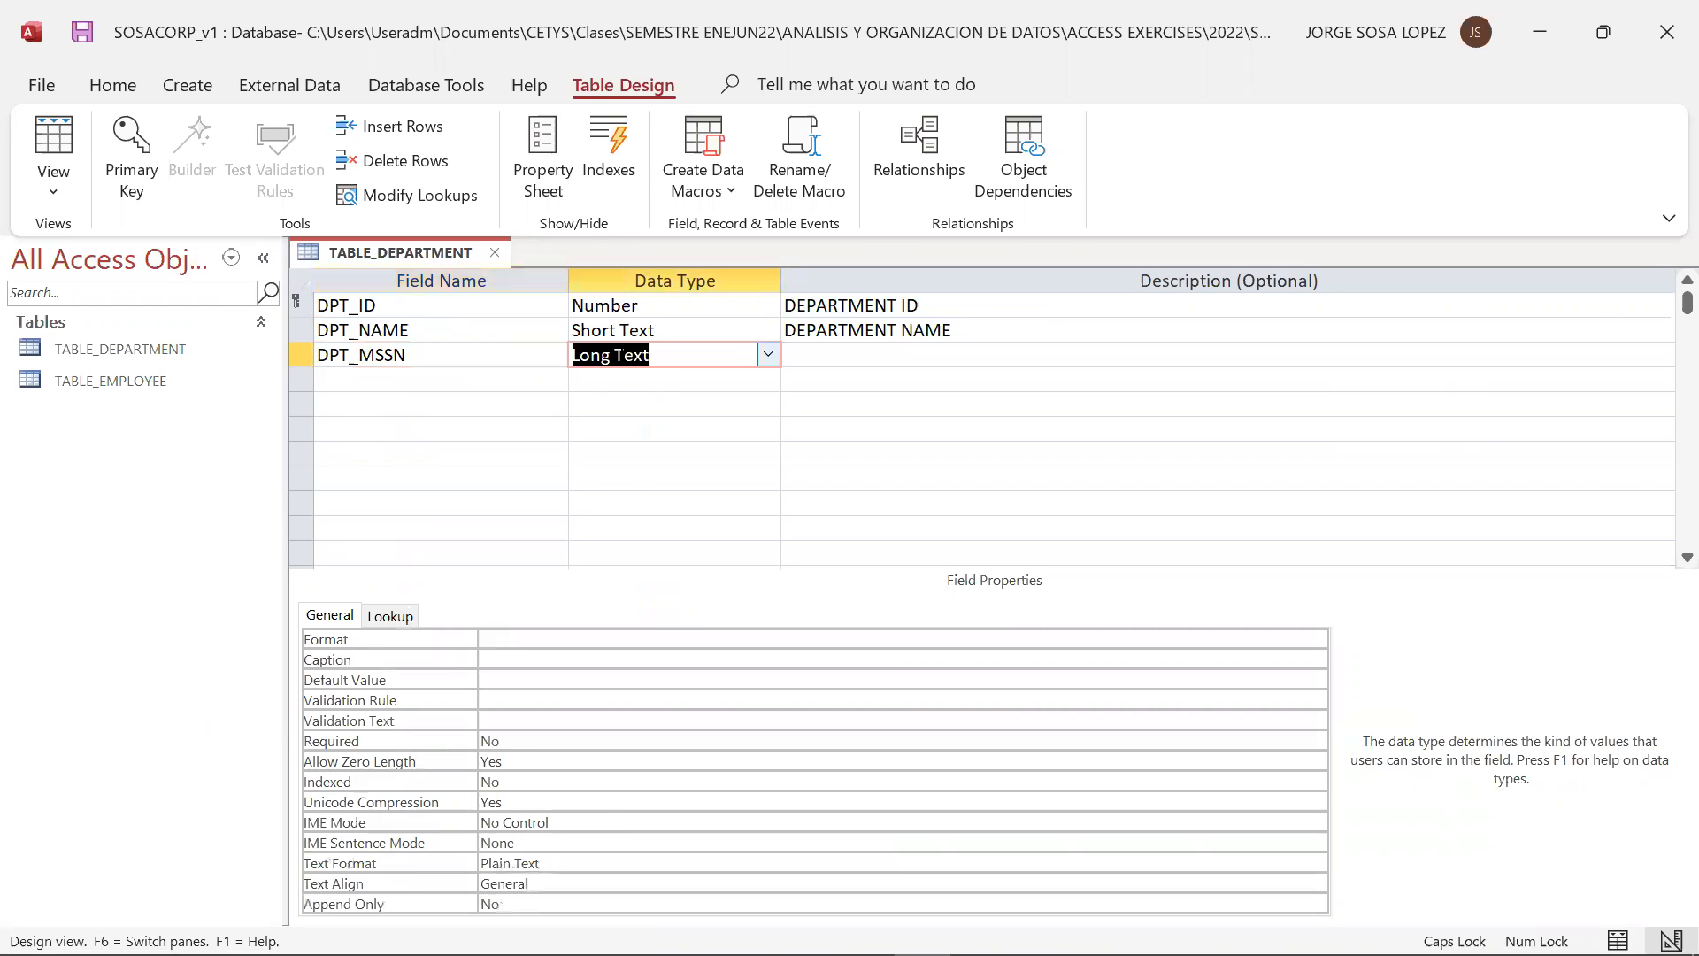
{"action": "left_click", "coordinate": [768, 329]}
{"action": "left_click", "coordinate": [713, 404]}
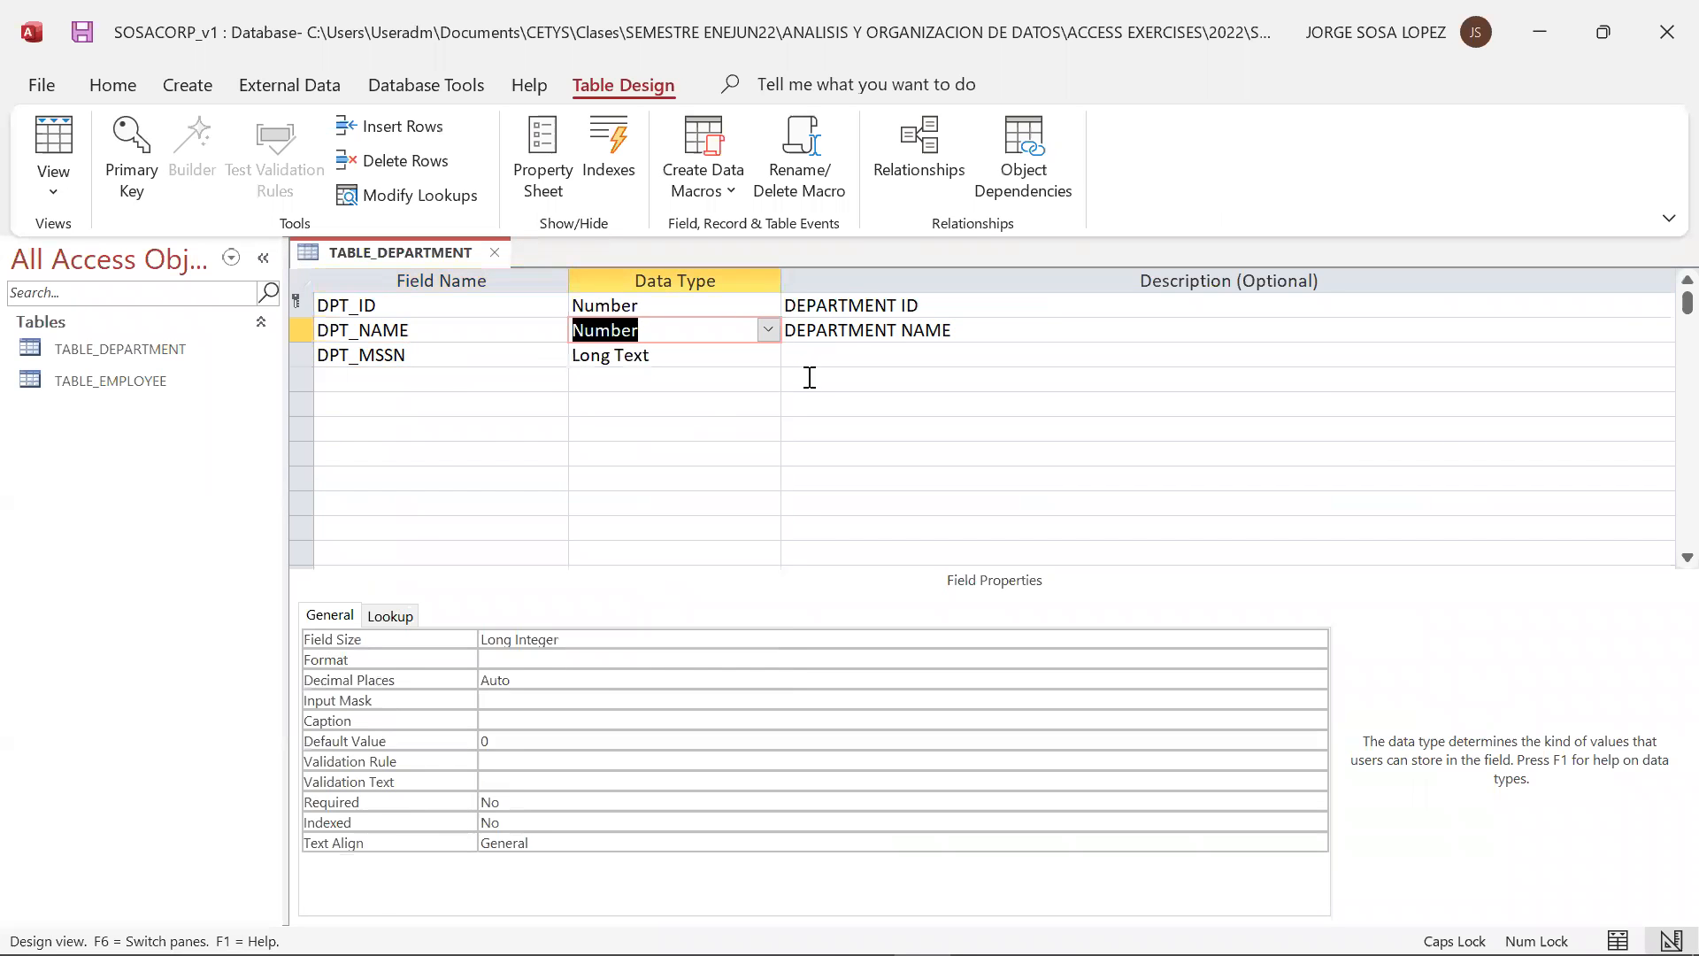
{"action": "left_click", "coordinate": [845, 349]}
{"action": "left_click", "coordinate": [766, 330]}
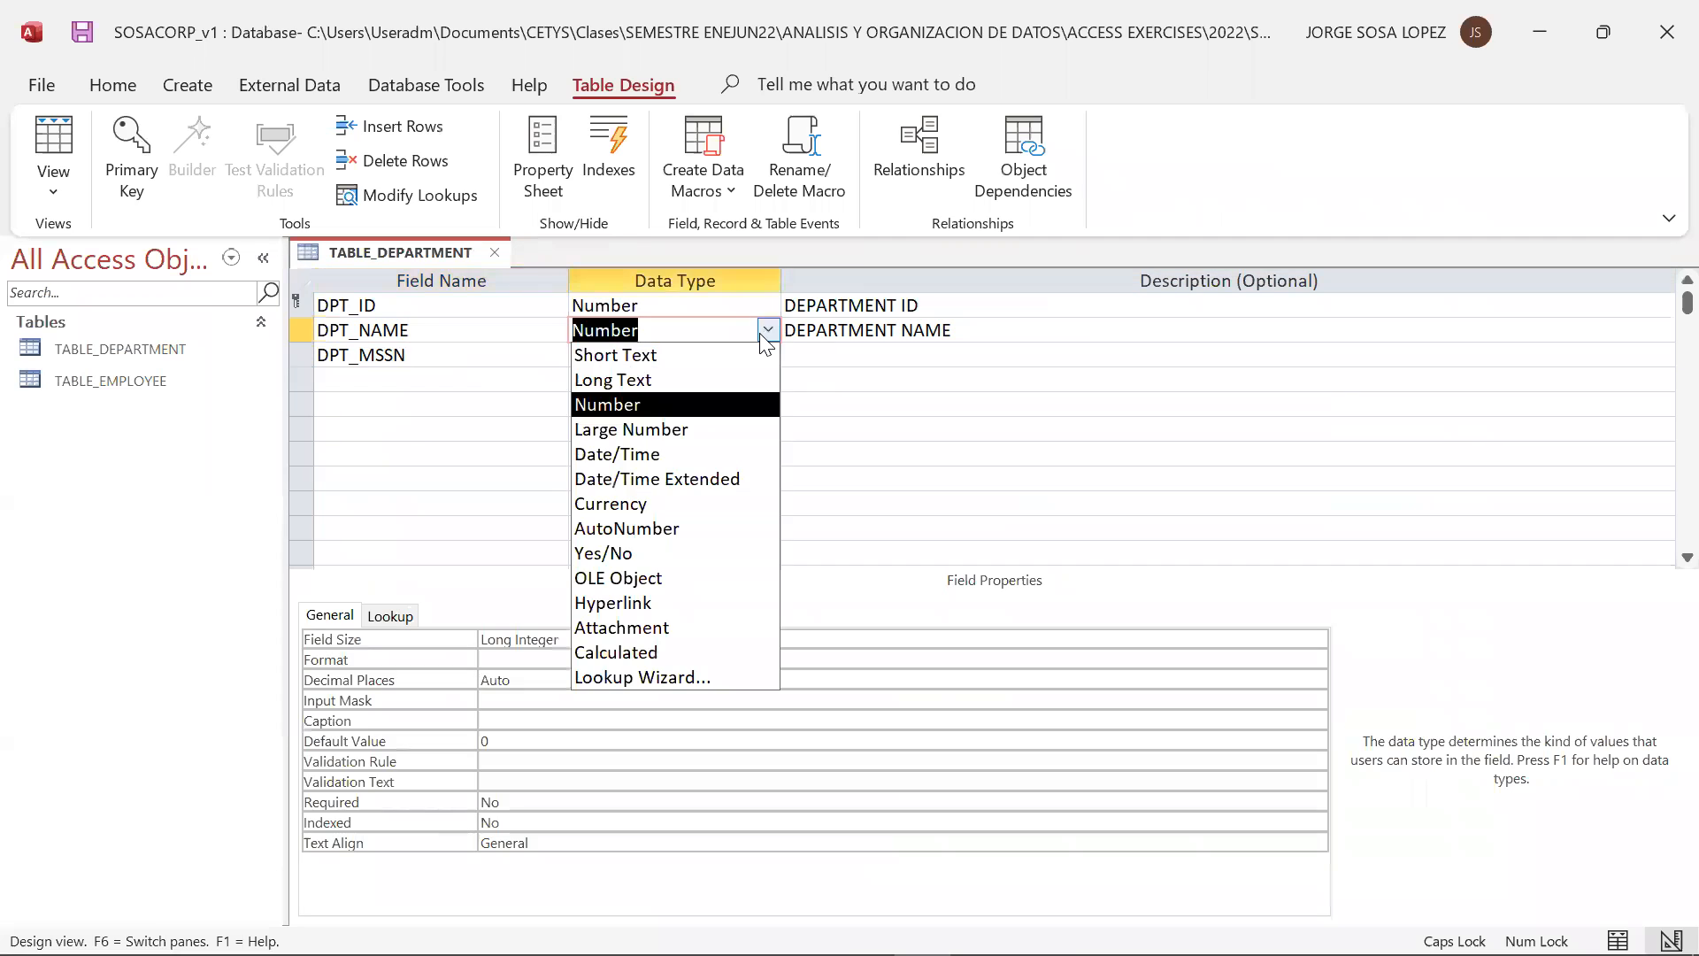
{"action": "left_click", "coordinate": [699, 355]}
{"action": "left_click", "coordinate": [799, 358]}
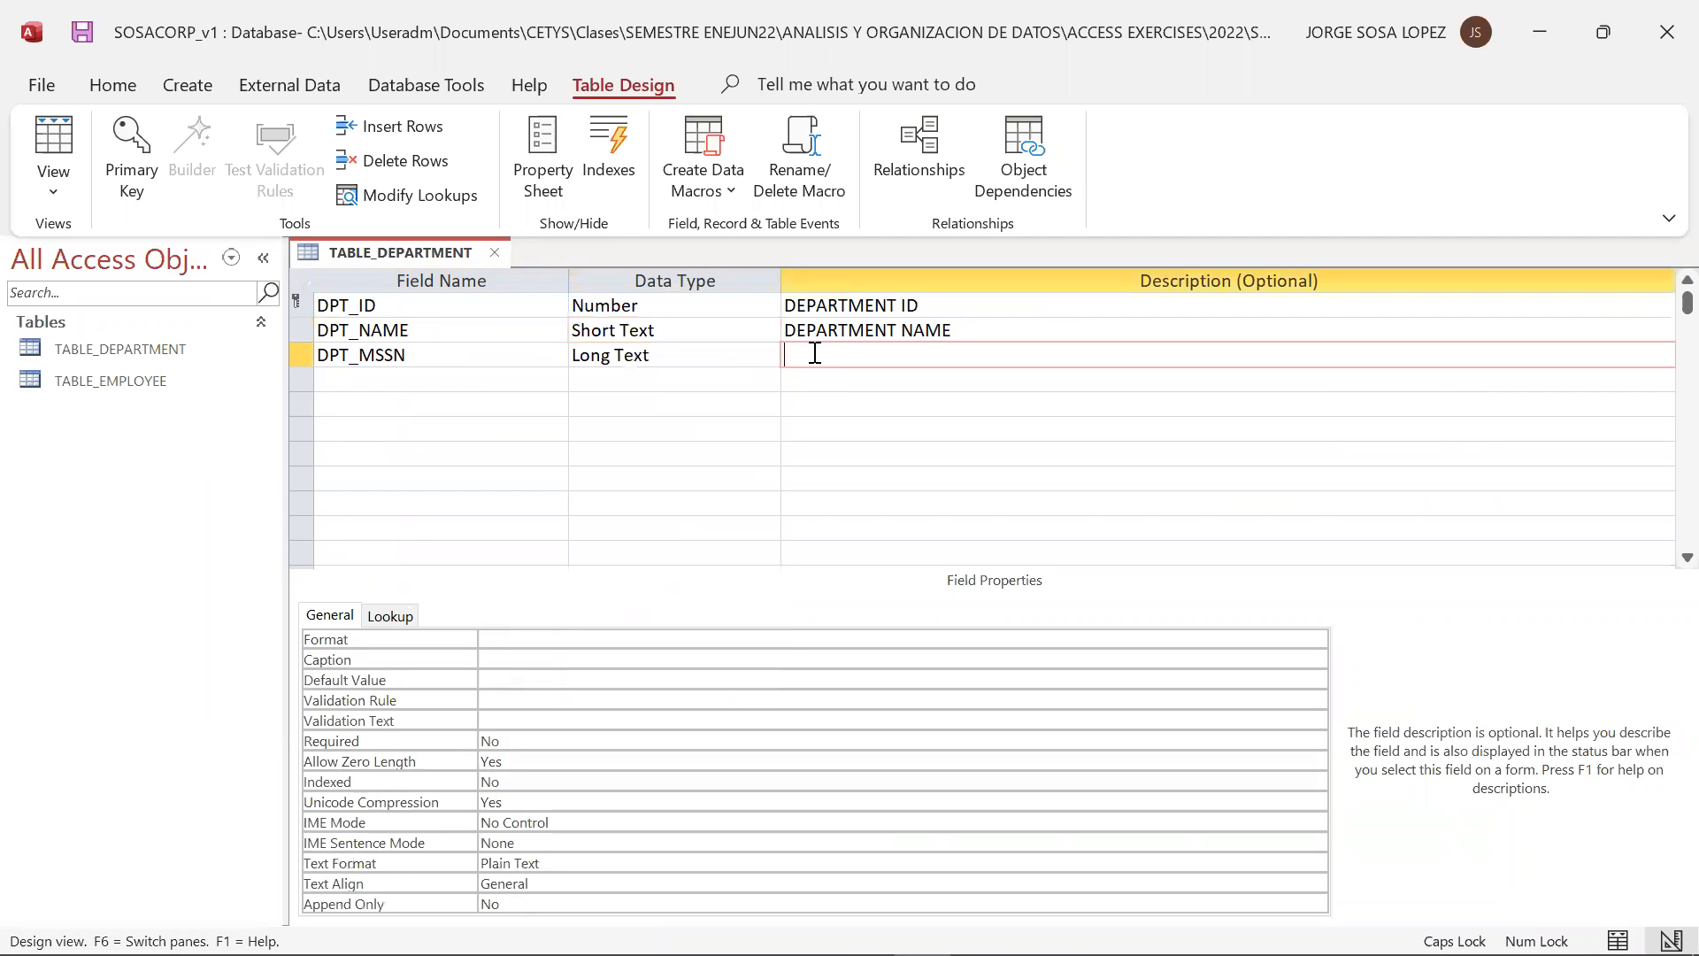
Set the data type of DPT_MSSN to Number and describe it as DEPARTMENT MANAGER SOCIAL SECURITY NUMBER
{"action": "left_click", "coordinate": [699, 355]}
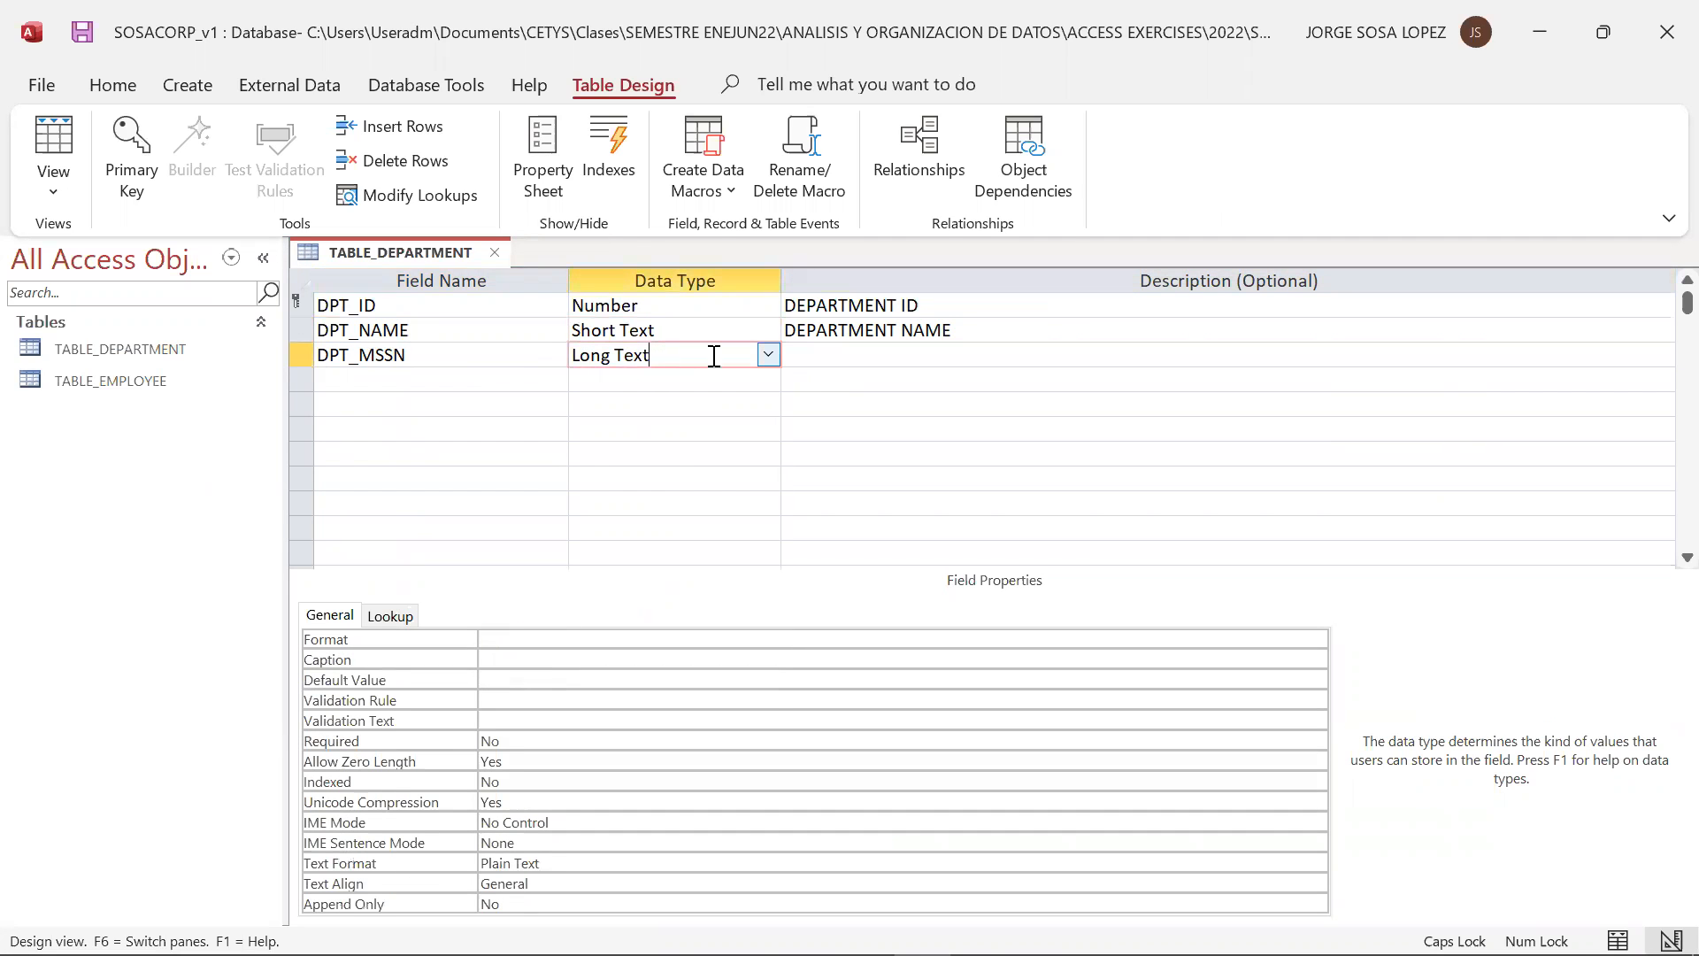
{"action": "left_click", "coordinate": [768, 355]}
{"action": "left_click", "coordinate": [683, 430]}
{"action": "left_click", "coordinate": [843, 355]}
{"action": "type", "text": "DEPARTE"}
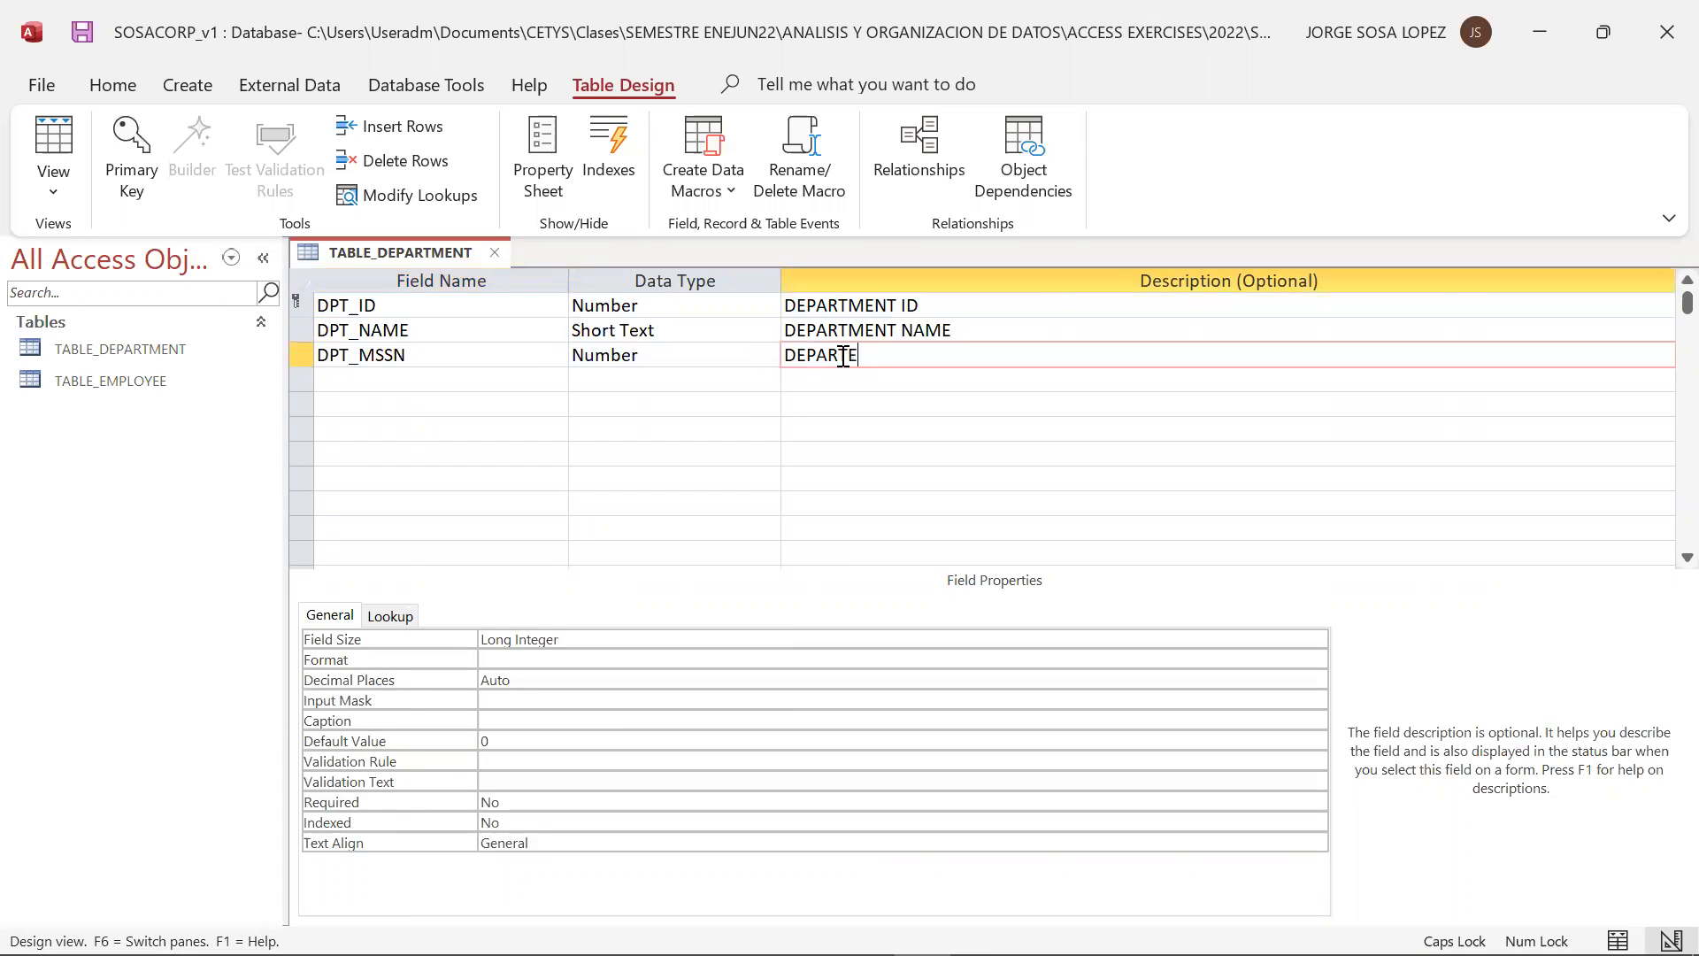
{"action": "key", "text": "BackSpace"}
{"action": "type", "text": "MENT MANAGER SOCI"}
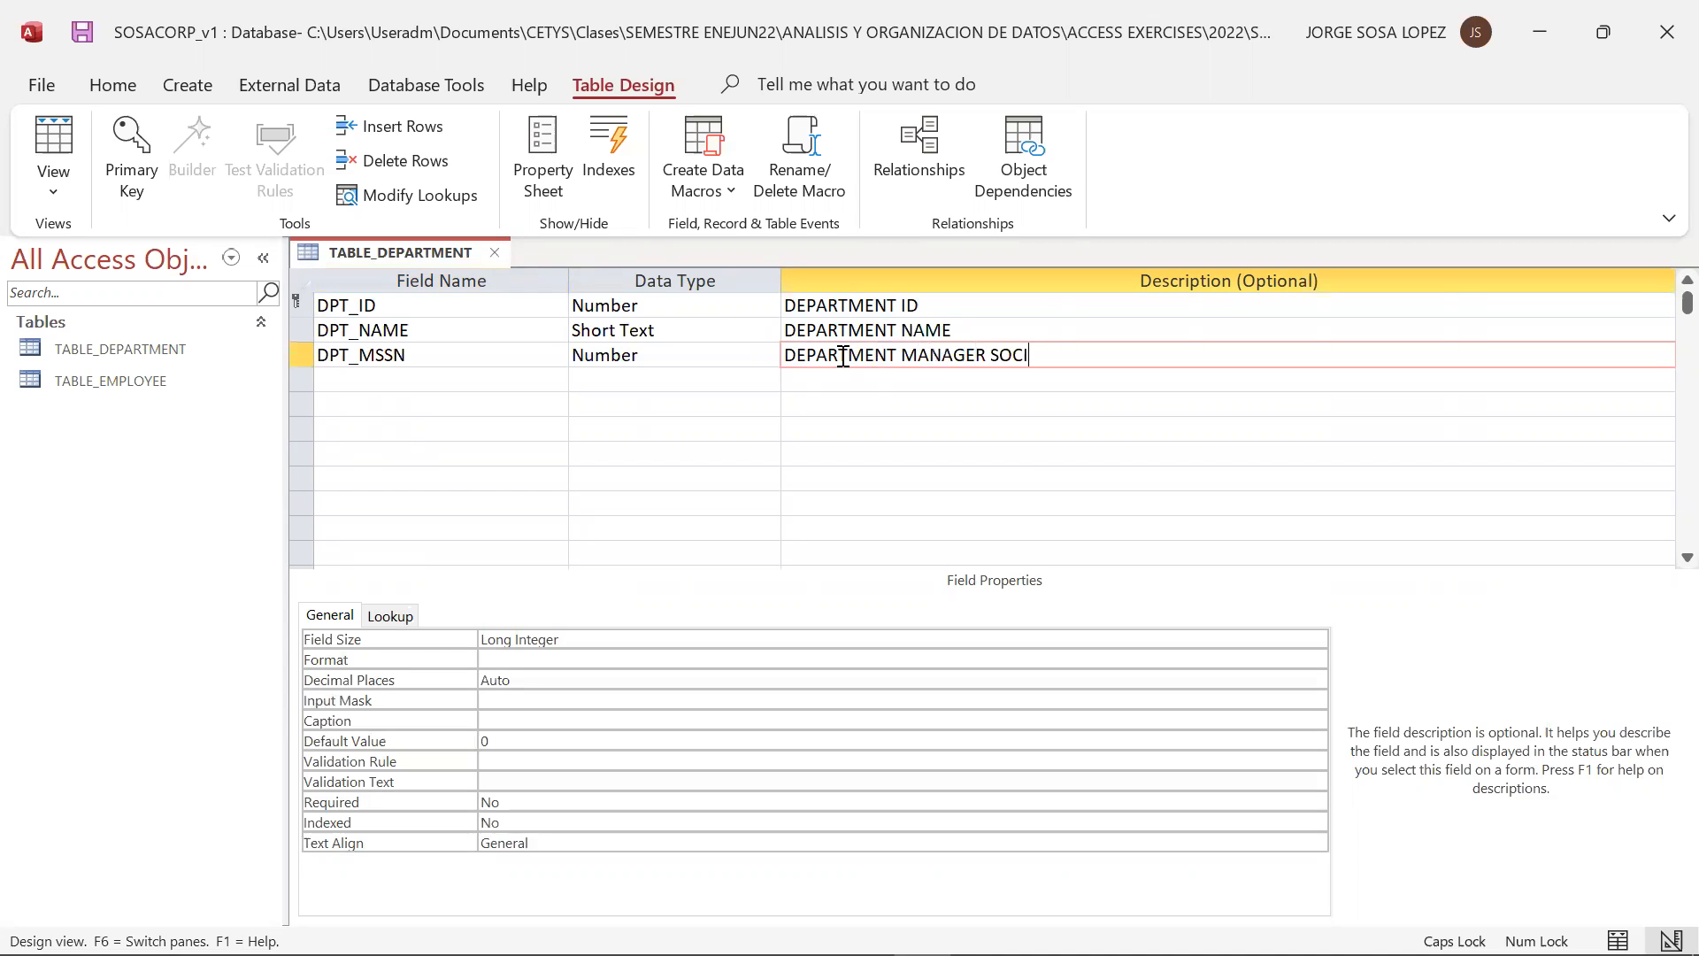
{"action": "type", "text": "AL SECURITY NUMBER"}
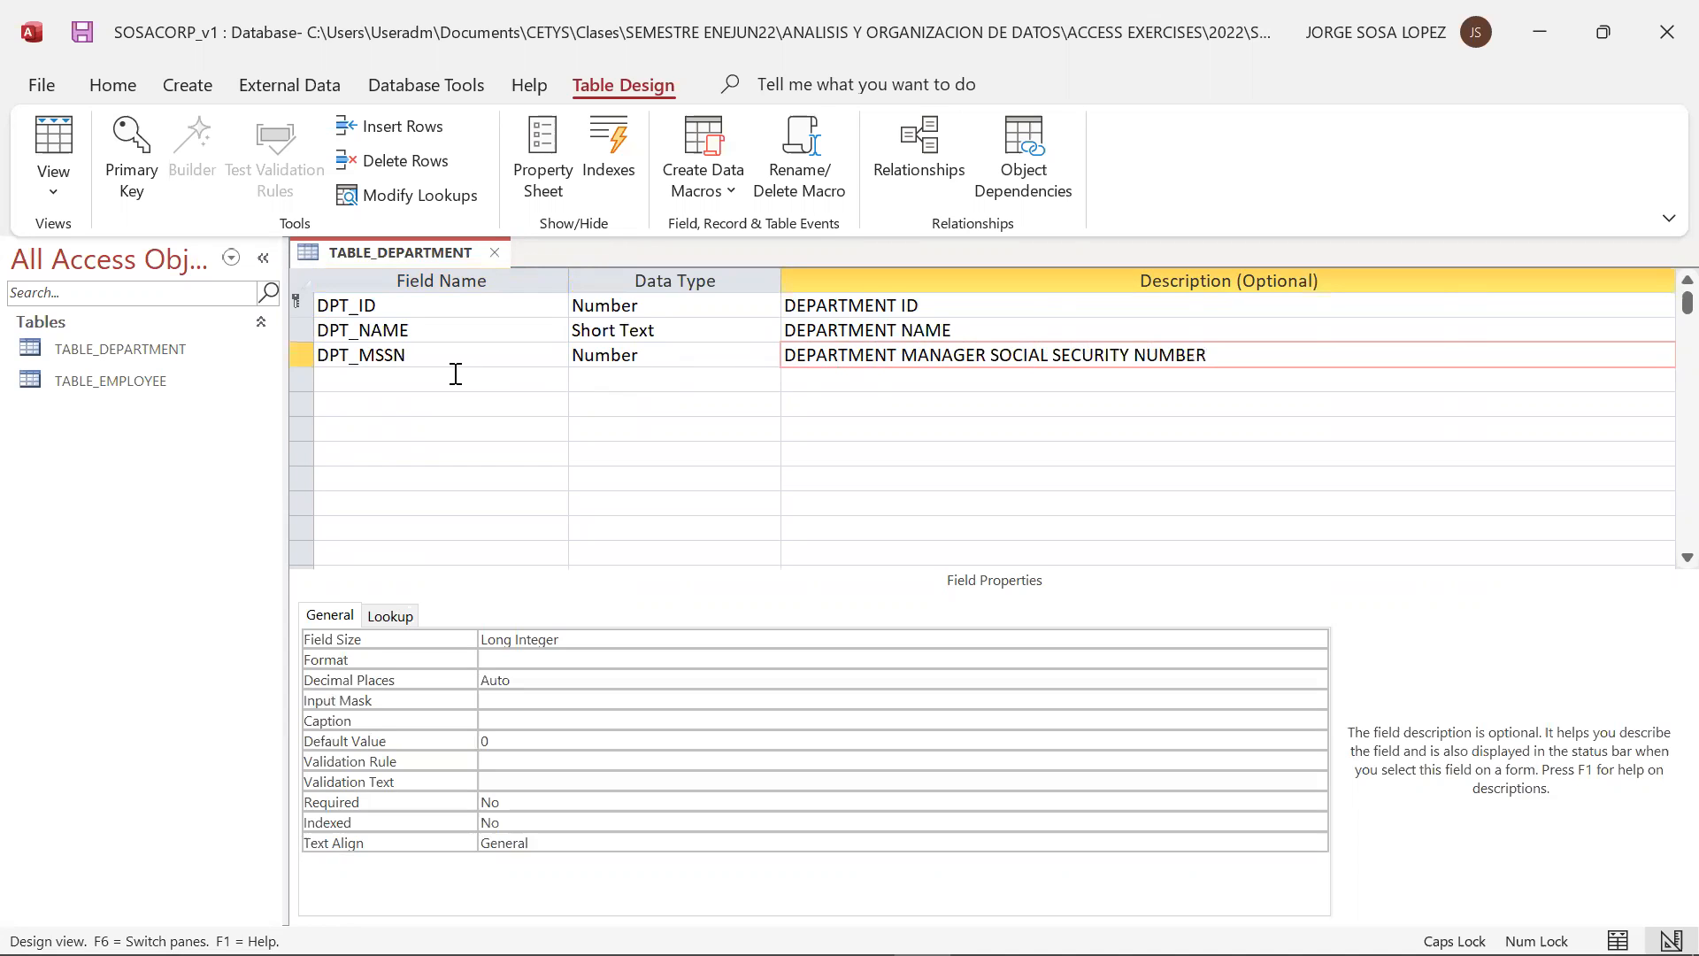
Check TABLE_DEPARTMENT against the relational model slide, and close the table, saving its design changes
{"action": "left_click", "coordinate": [433, 389]}
{"action": "key", "text": "alt+Tab"}
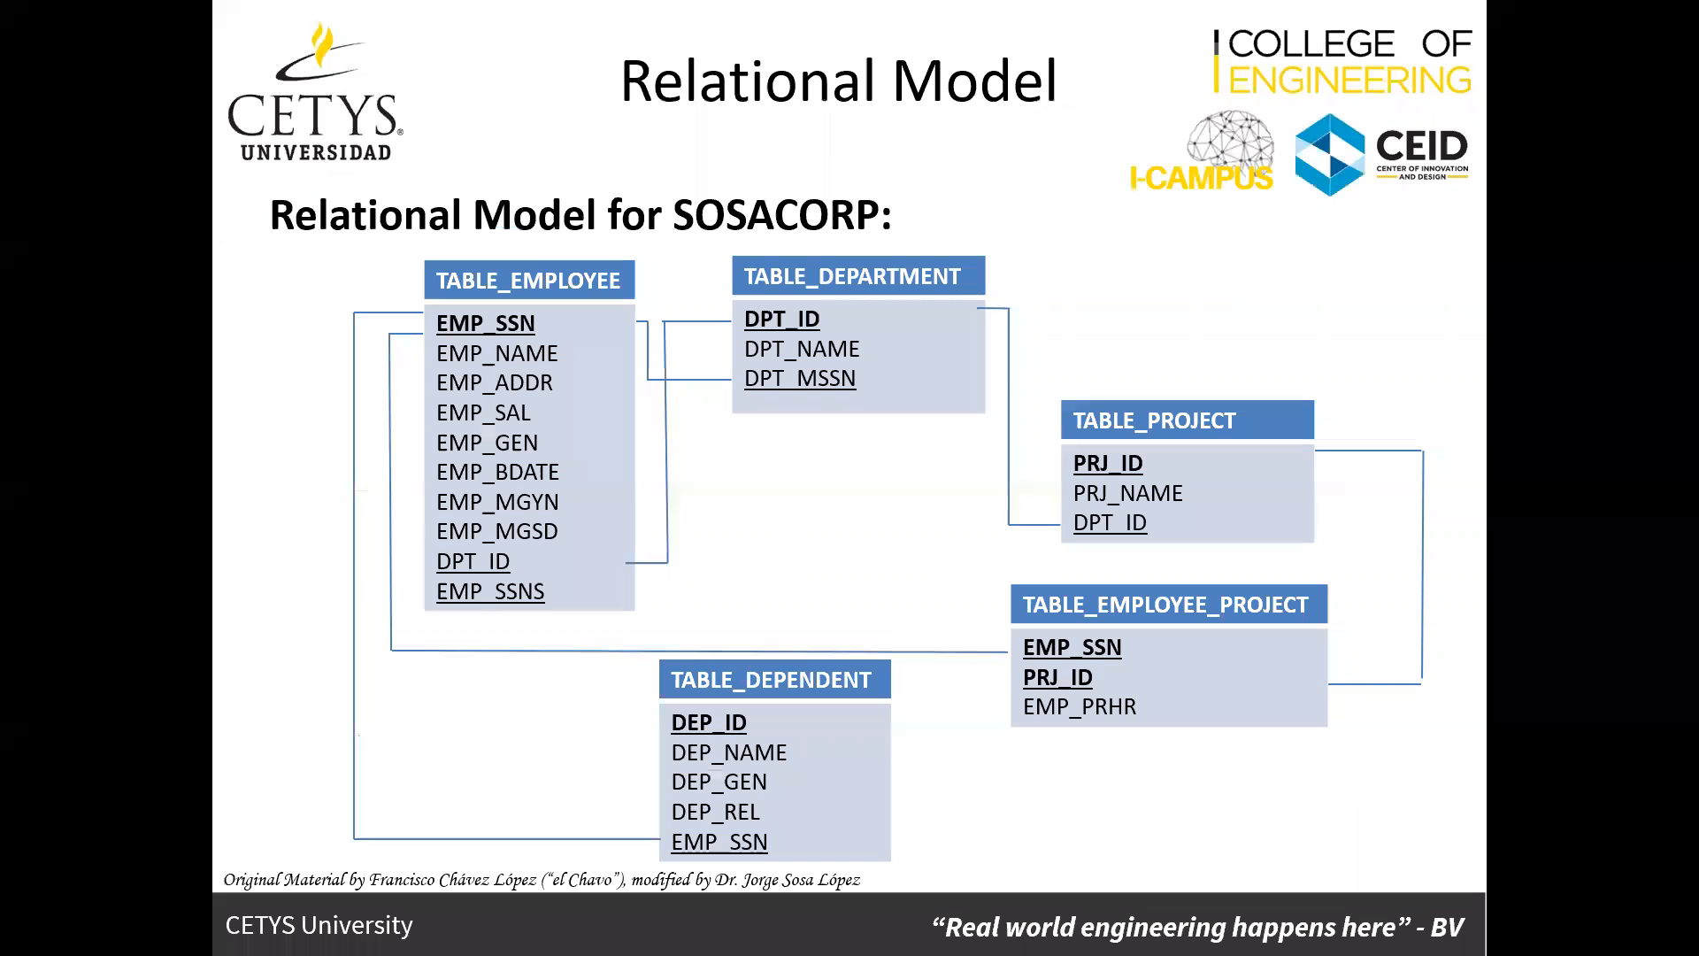
{"action": "key", "text": "alt+Tab"}
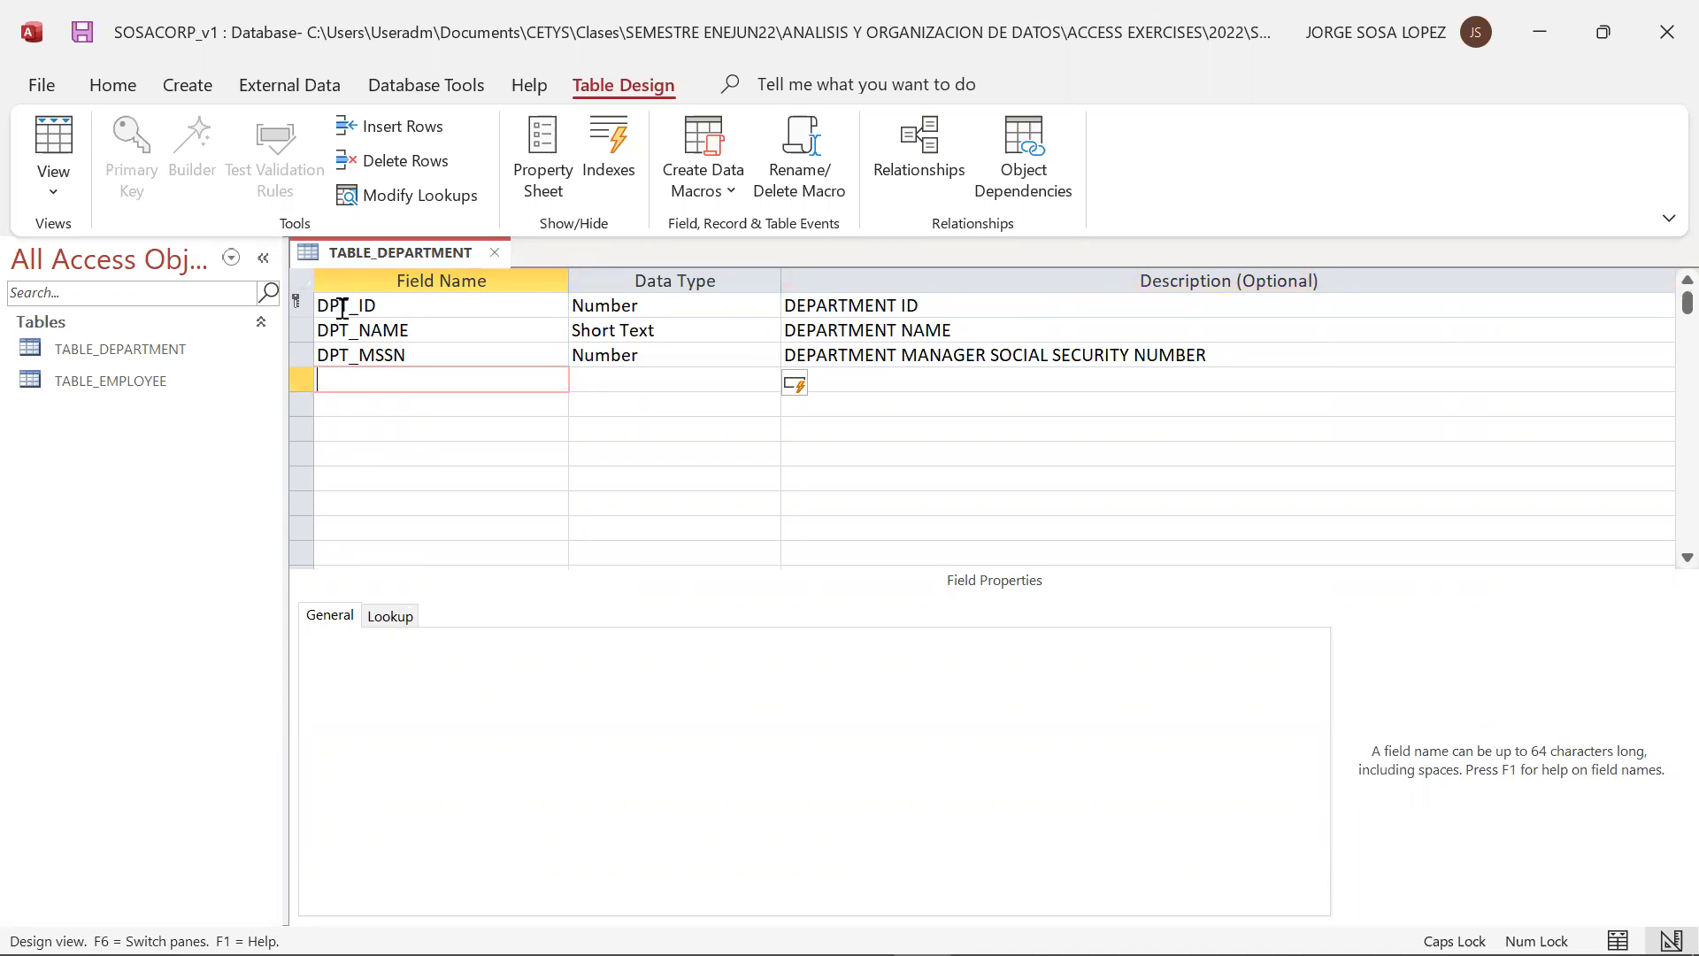
{"action": "left_click", "coordinate": [494, 251]}
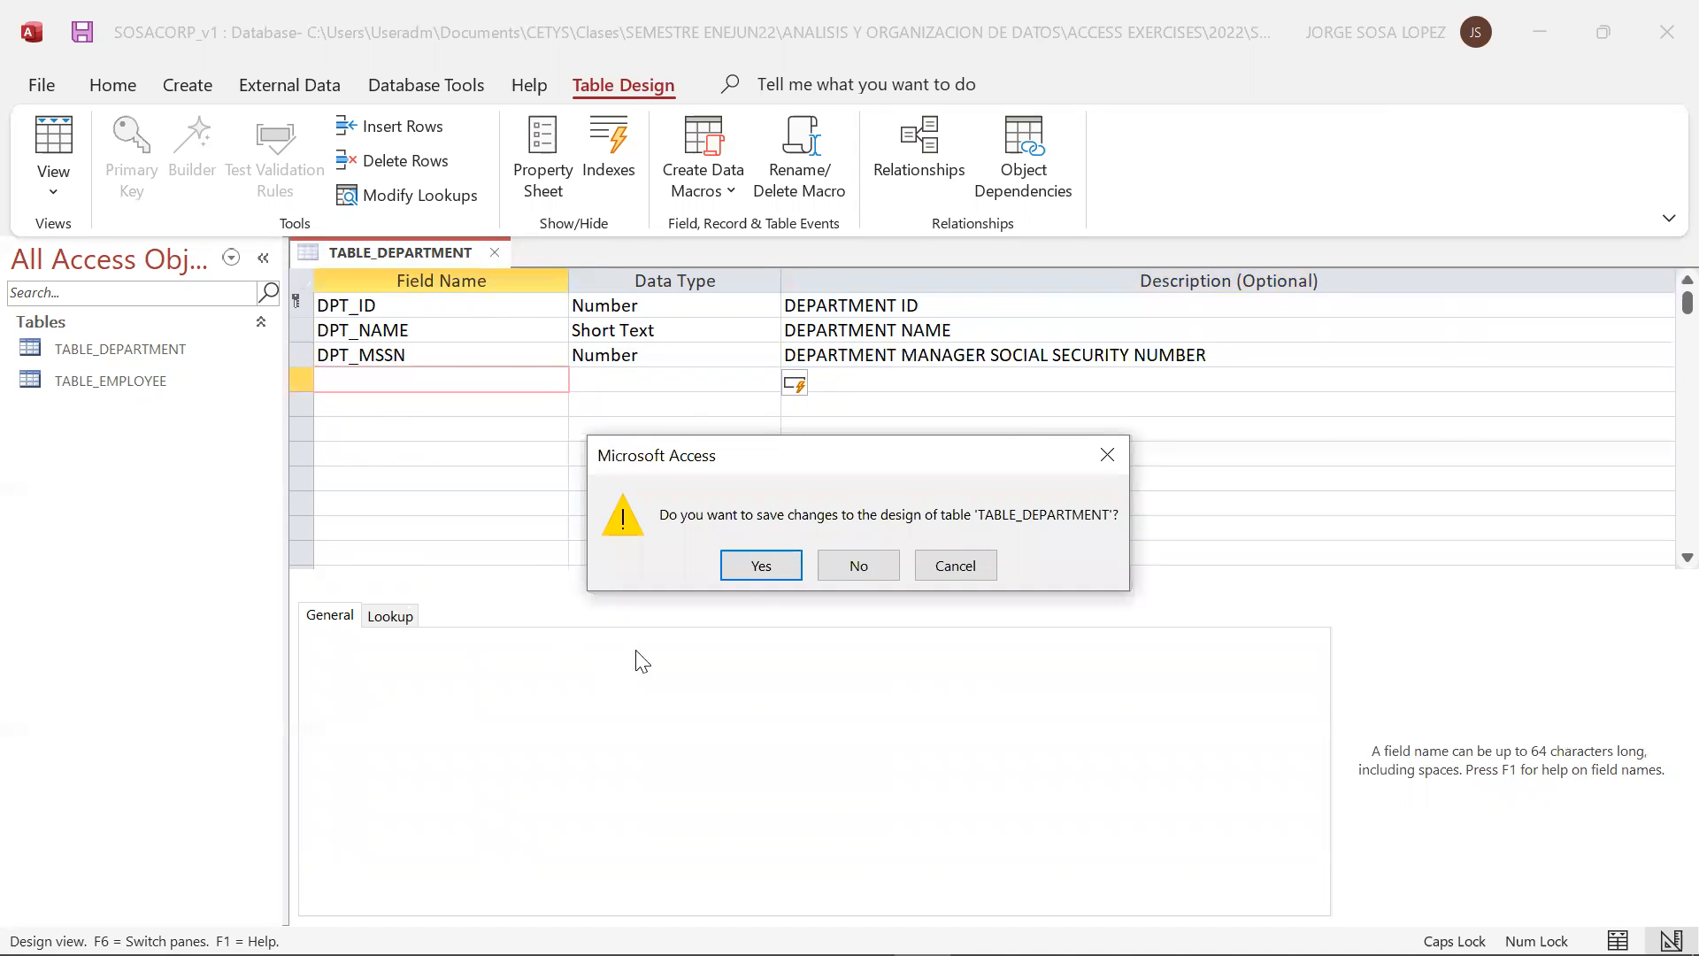
{"action": "left_click", "coordinate": [763, 567]}
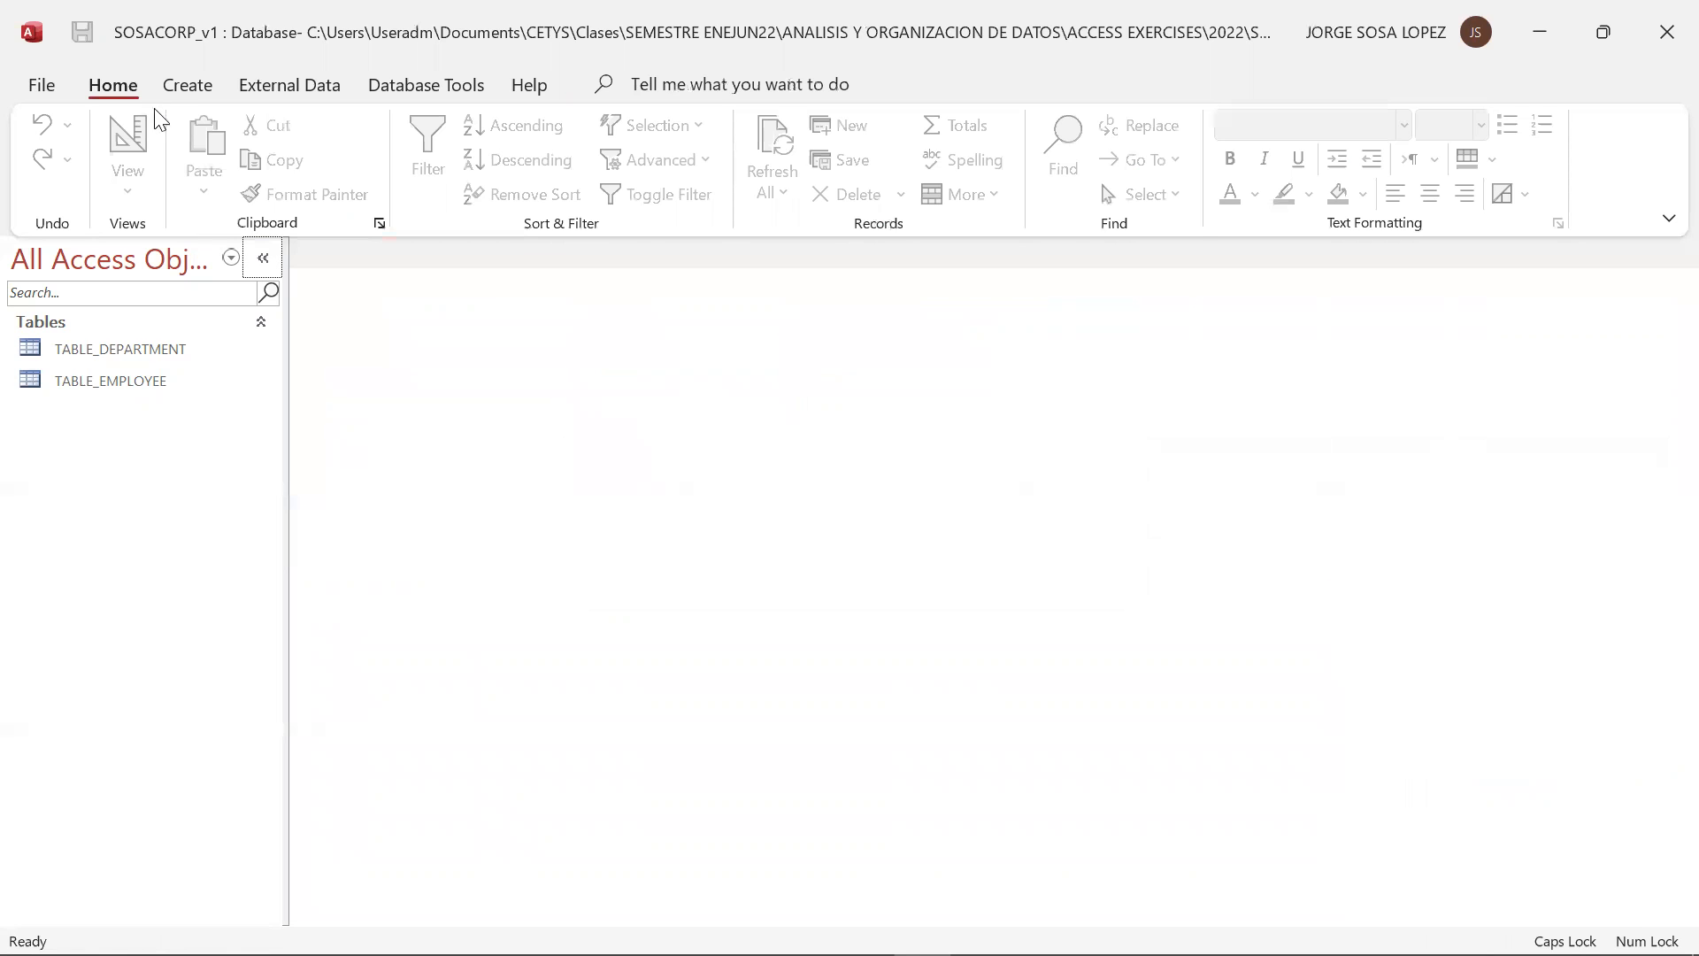
Create a new table and switch it to Design View, saving it as TABLE_PROJECT
{"action": "left_click", "coordinate": [173, 92]}
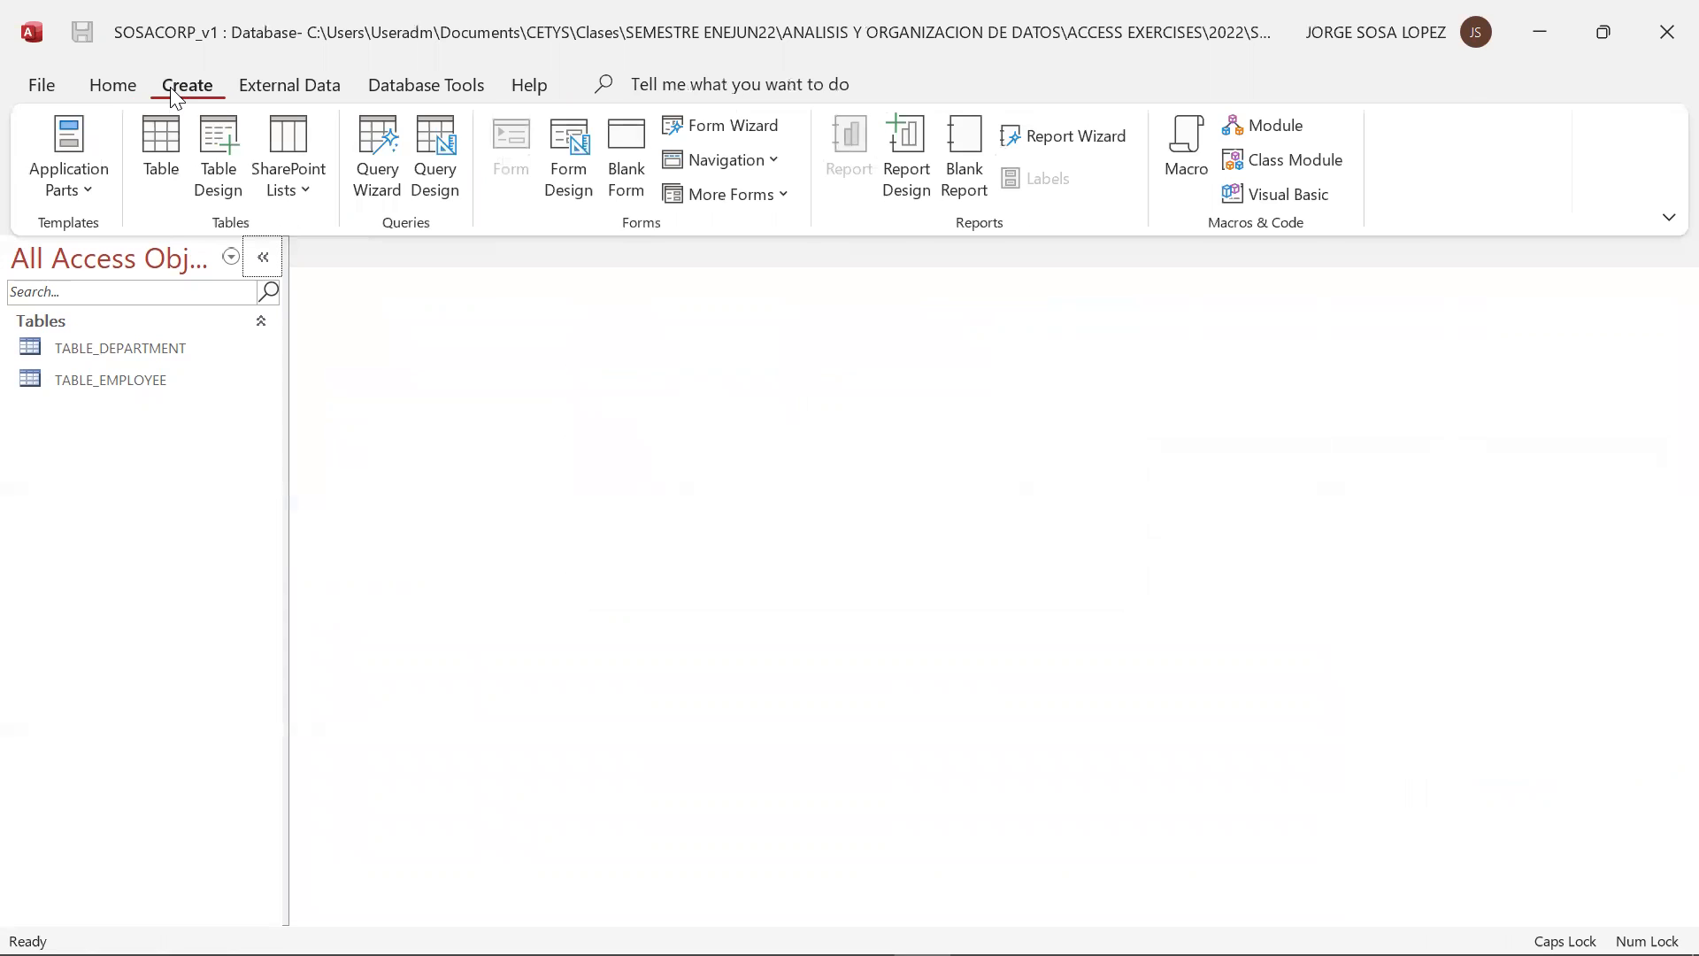
{"action": "left_click", "coordinate": [161, 158]}
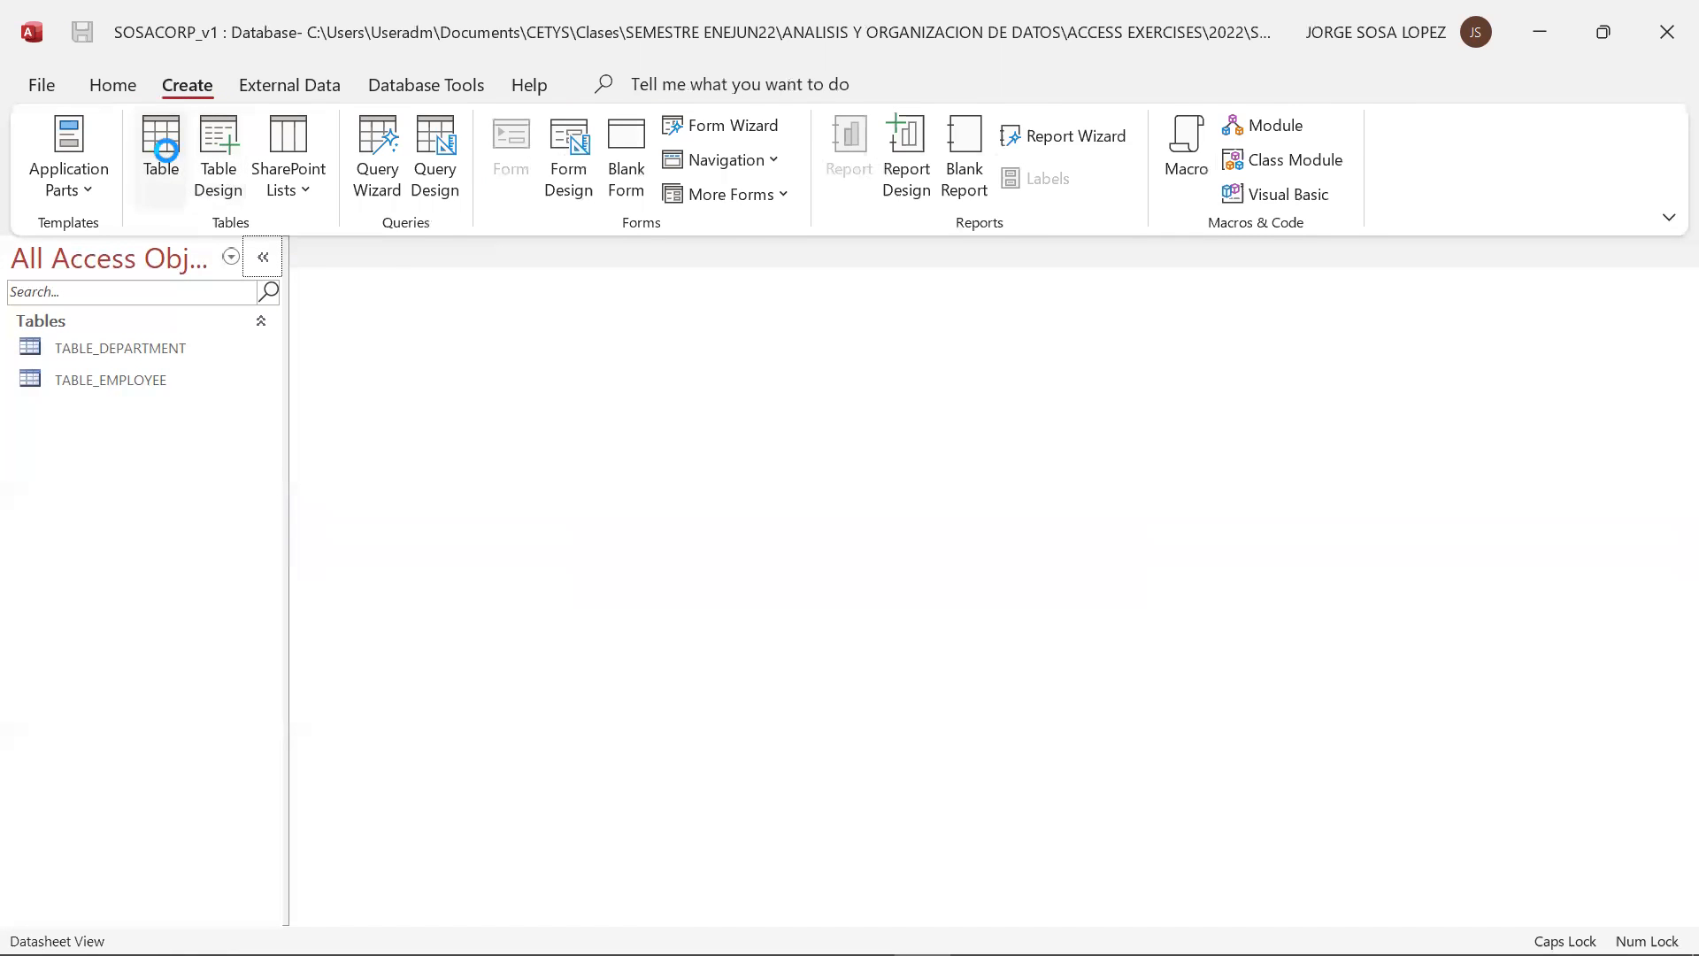
{"action": "left_click", "coordinate": [53, 182]}
{"action": "left_click", "coordinate": [69, 288]}
{"action": "type", "text": "T"}
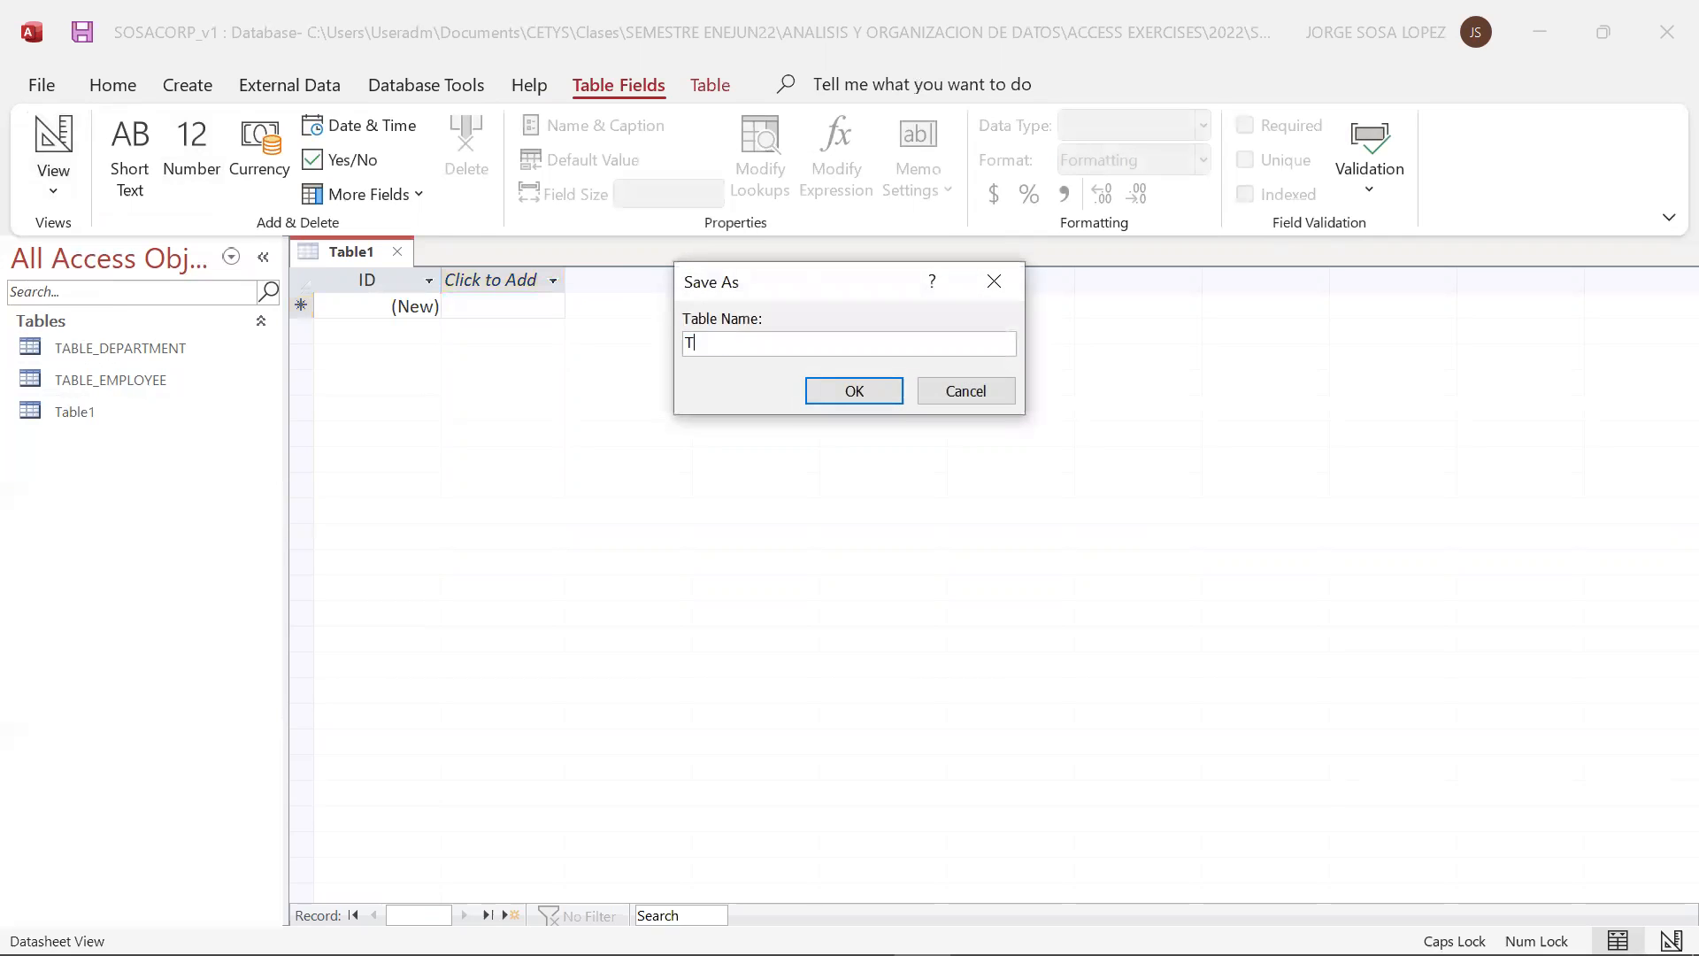
{"action": "type", "text": "ABLE_PROJECT"}
{"action": "key", "text": "alt+Tab"}
Name the primary key field of TABLE_PROJECT PRJ_ID, with data type Number and description PROJECT ID
{"action": "key", "text": "alt+Tab"}
{"action": "left_click", "coordinate": [829, 388]}
{"action": "key", "text": "alt+Tab"}
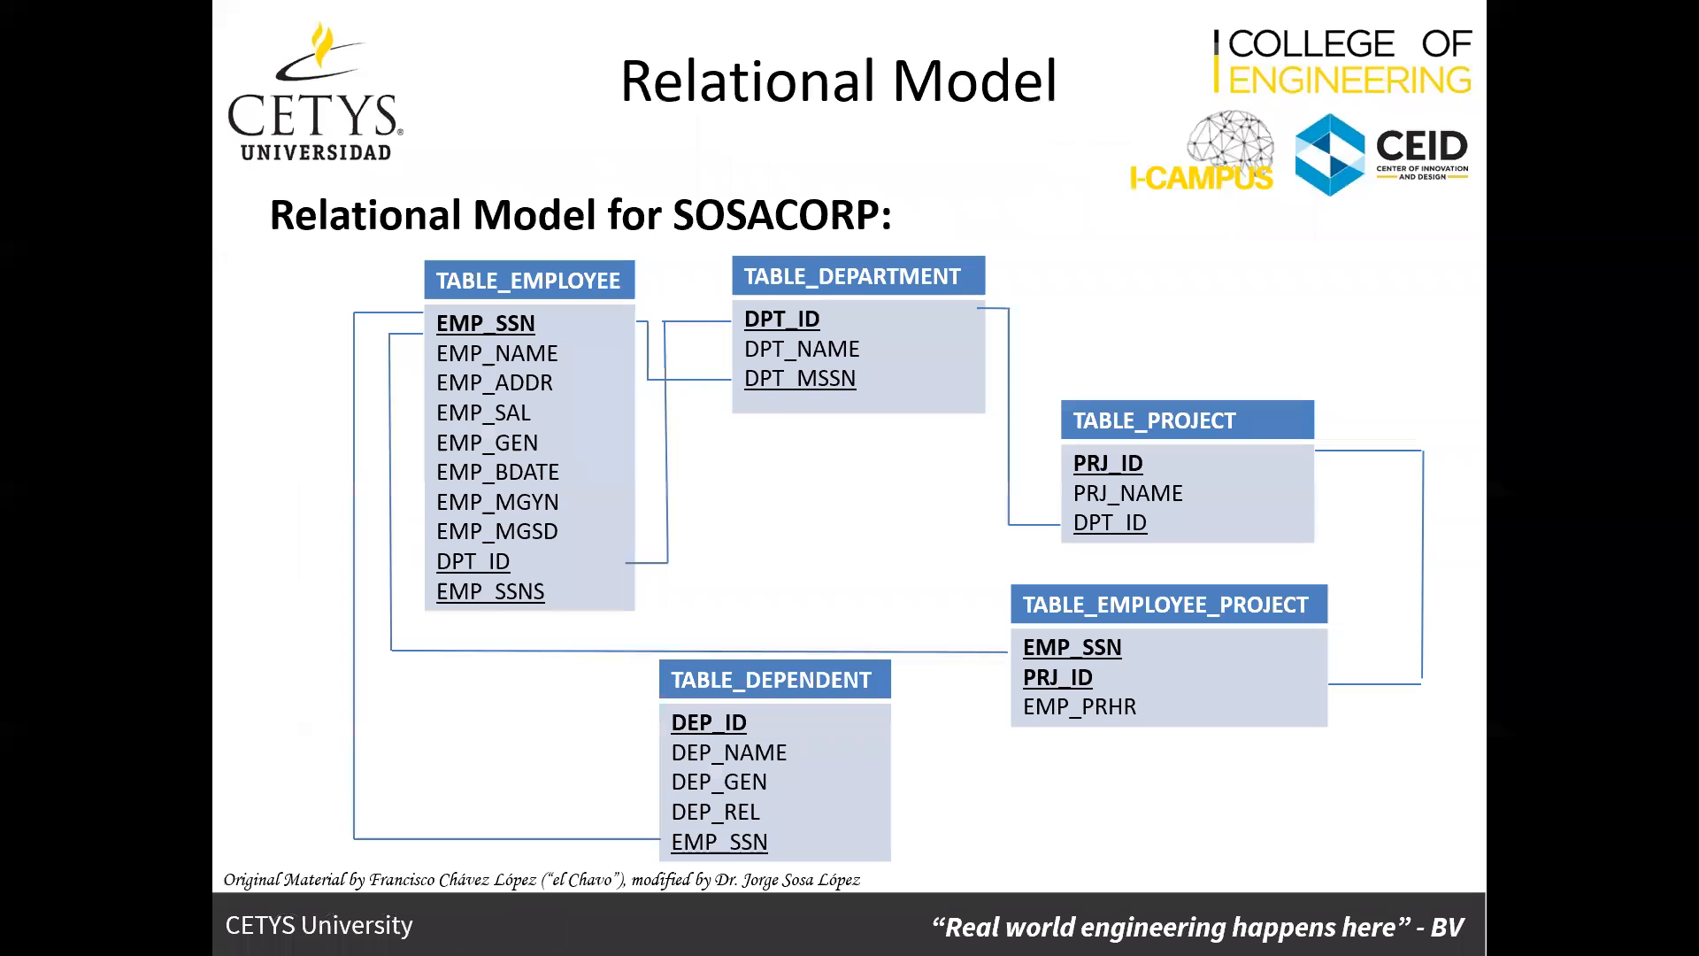
{"action": "key", "text": "alt+Tab"}
{"action": "type", "text": "PR"}
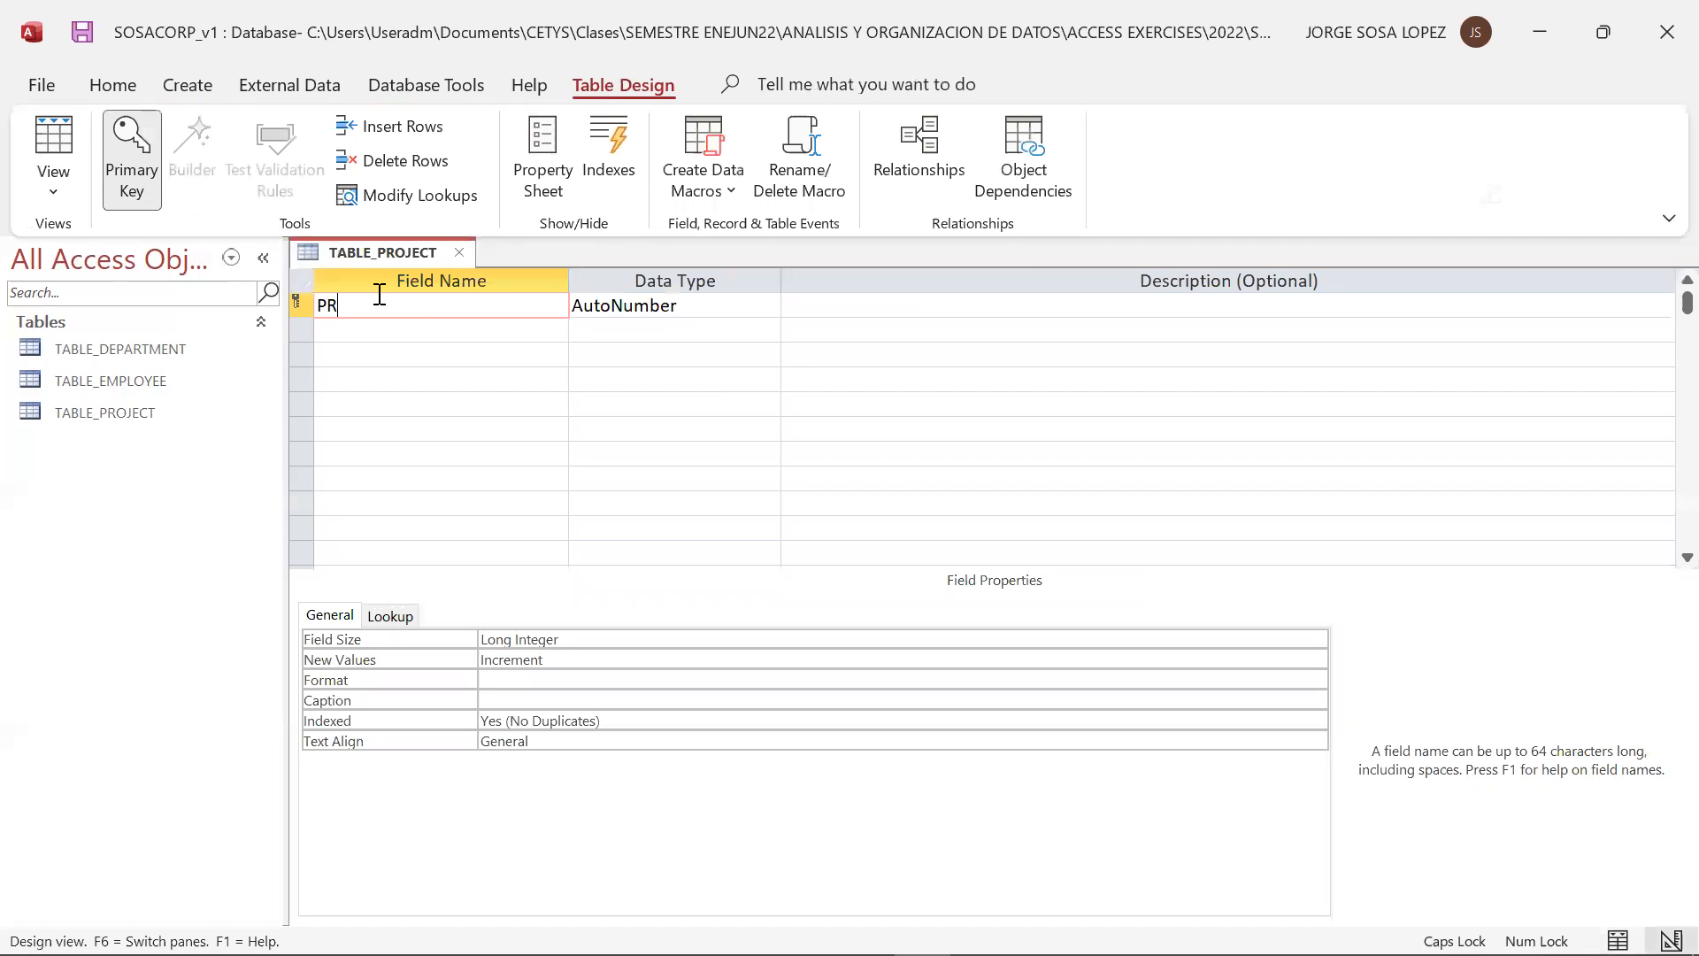
{"action": "type", "text": "J_ID"}
{"action": "left_click", "coordinate": [632, 305]}
{"action": "left_click", "coordinate": [767, 306]}
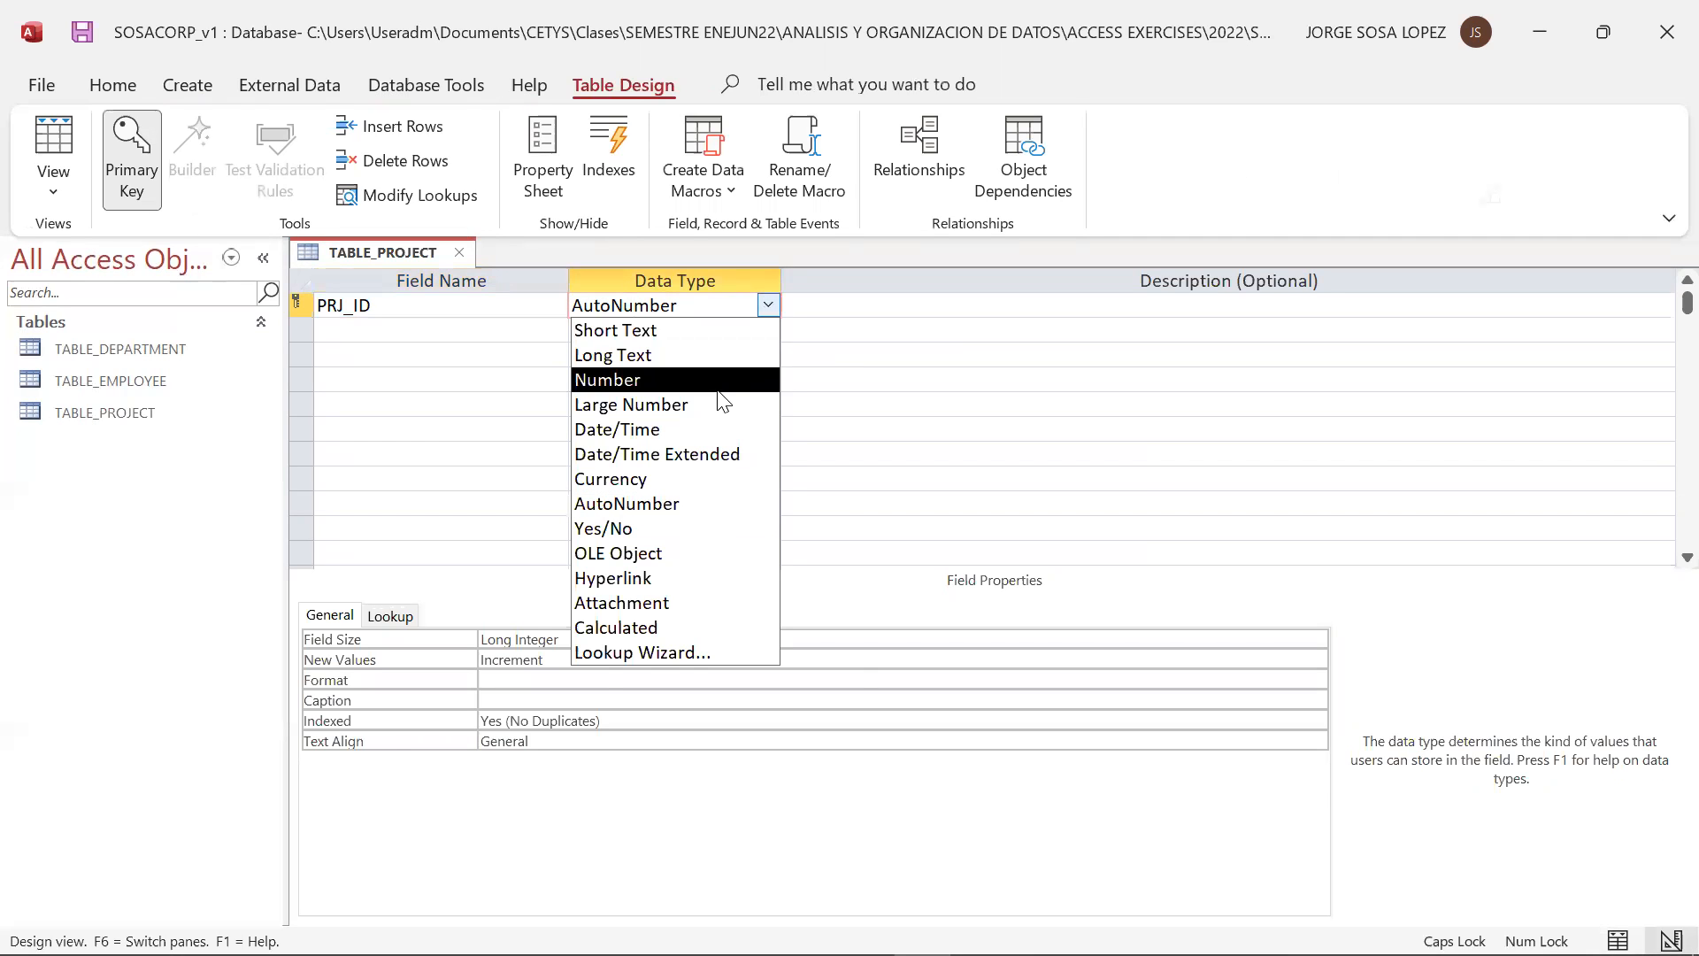
{"action": "left_click", "coordinate": [721, 380]}
{"action": "left_click", "coordinate": [850, 306]}
{"action": "type", "text": "PROJECT ID"}
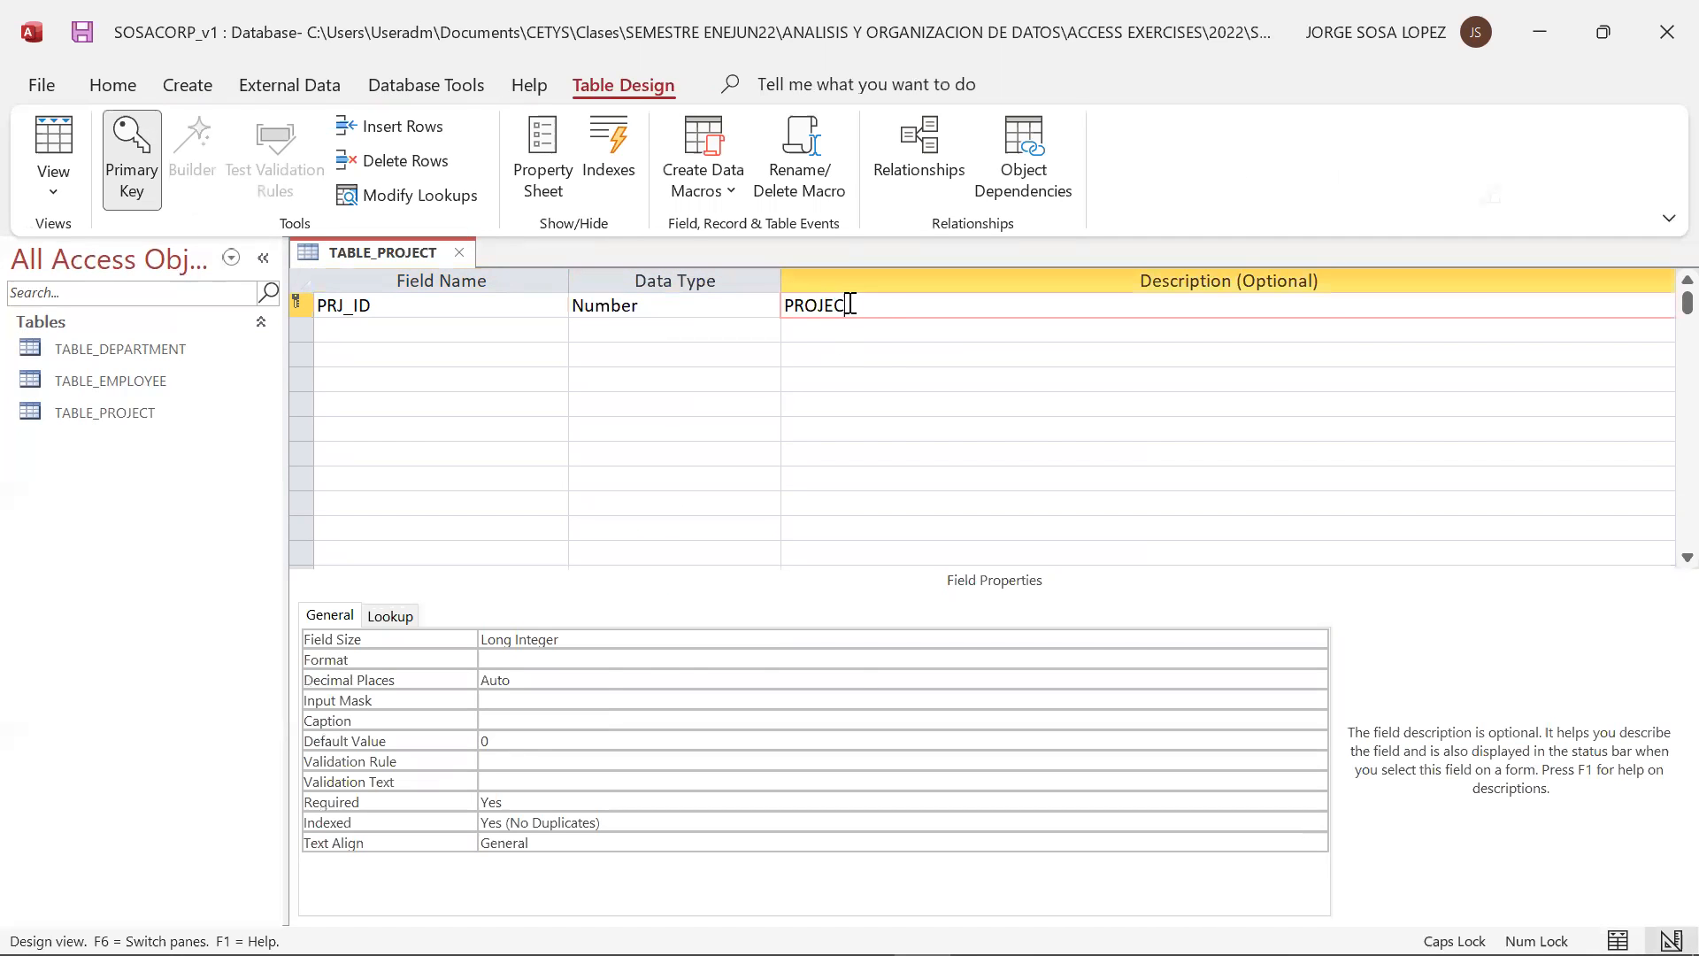
Add a PRJ_NAME field with the Short Text data type and the description PROJECT NAME
{"action": "left_click", "coordinate": [482, 334]}
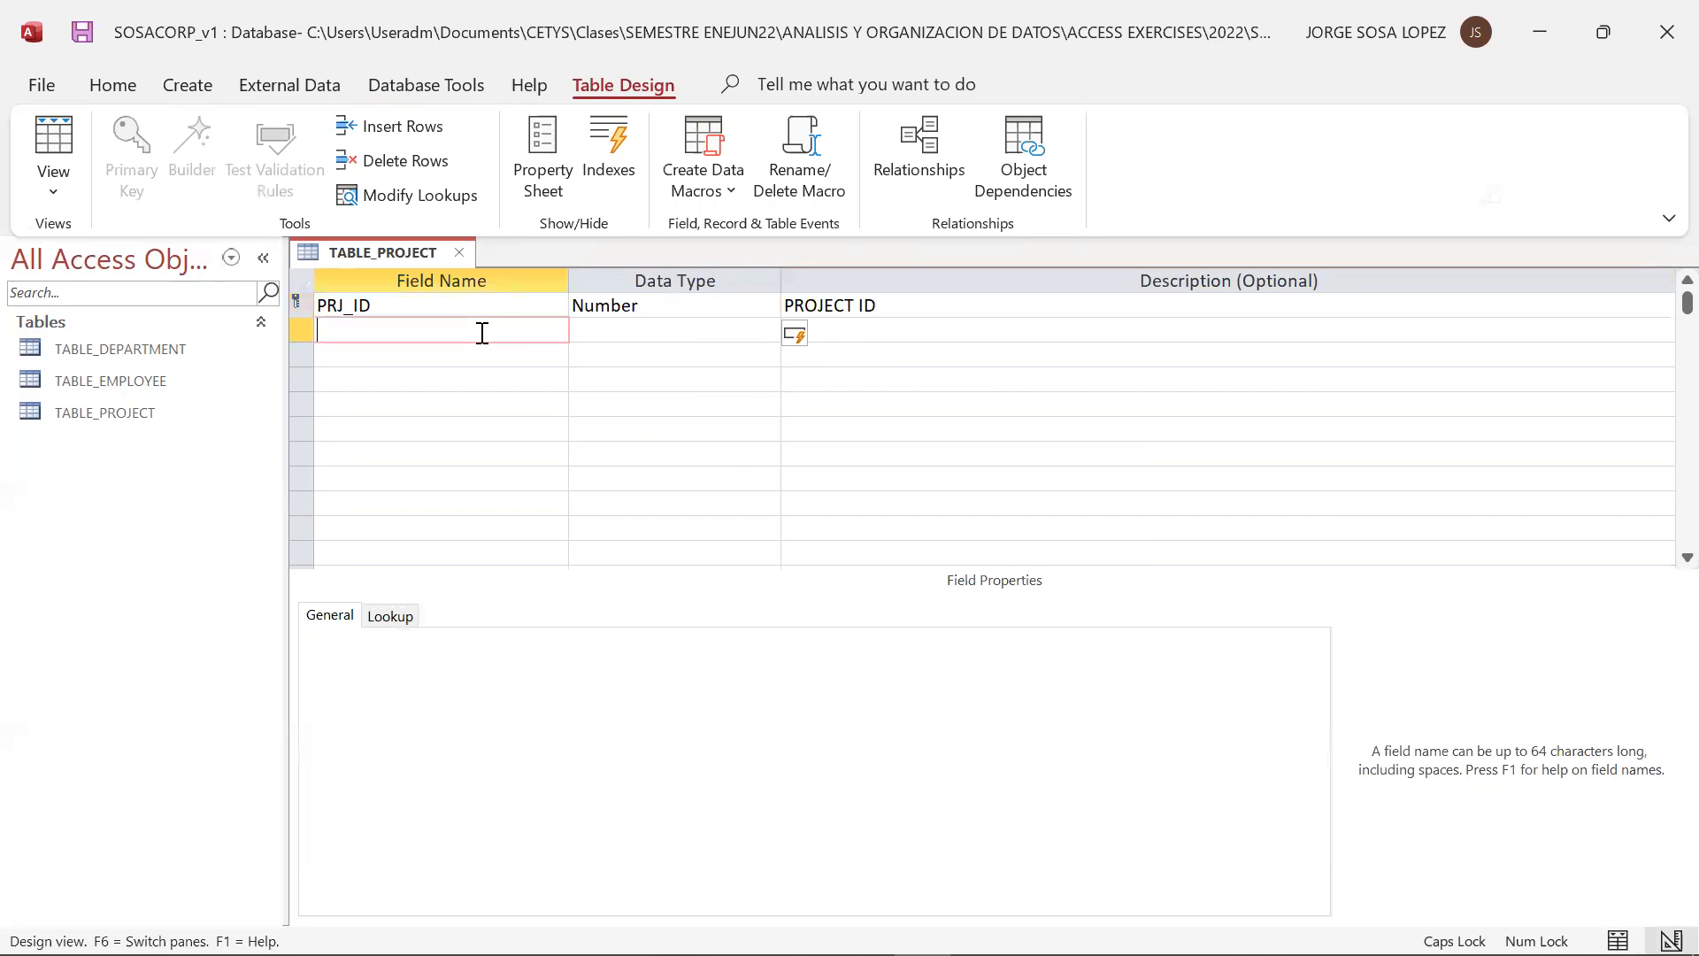
{"action": "key", "text": "alt+Tab"}
{"action": "key", "text": "alt+Tab"}
{"action": "type", "text": "PRJ_NAME"}
{"action": "key", "text": "Tab"}
{"action": "left_click", "coordinate": [798, 332]}
{"action": "type", "text": "PROJECT NAME"}
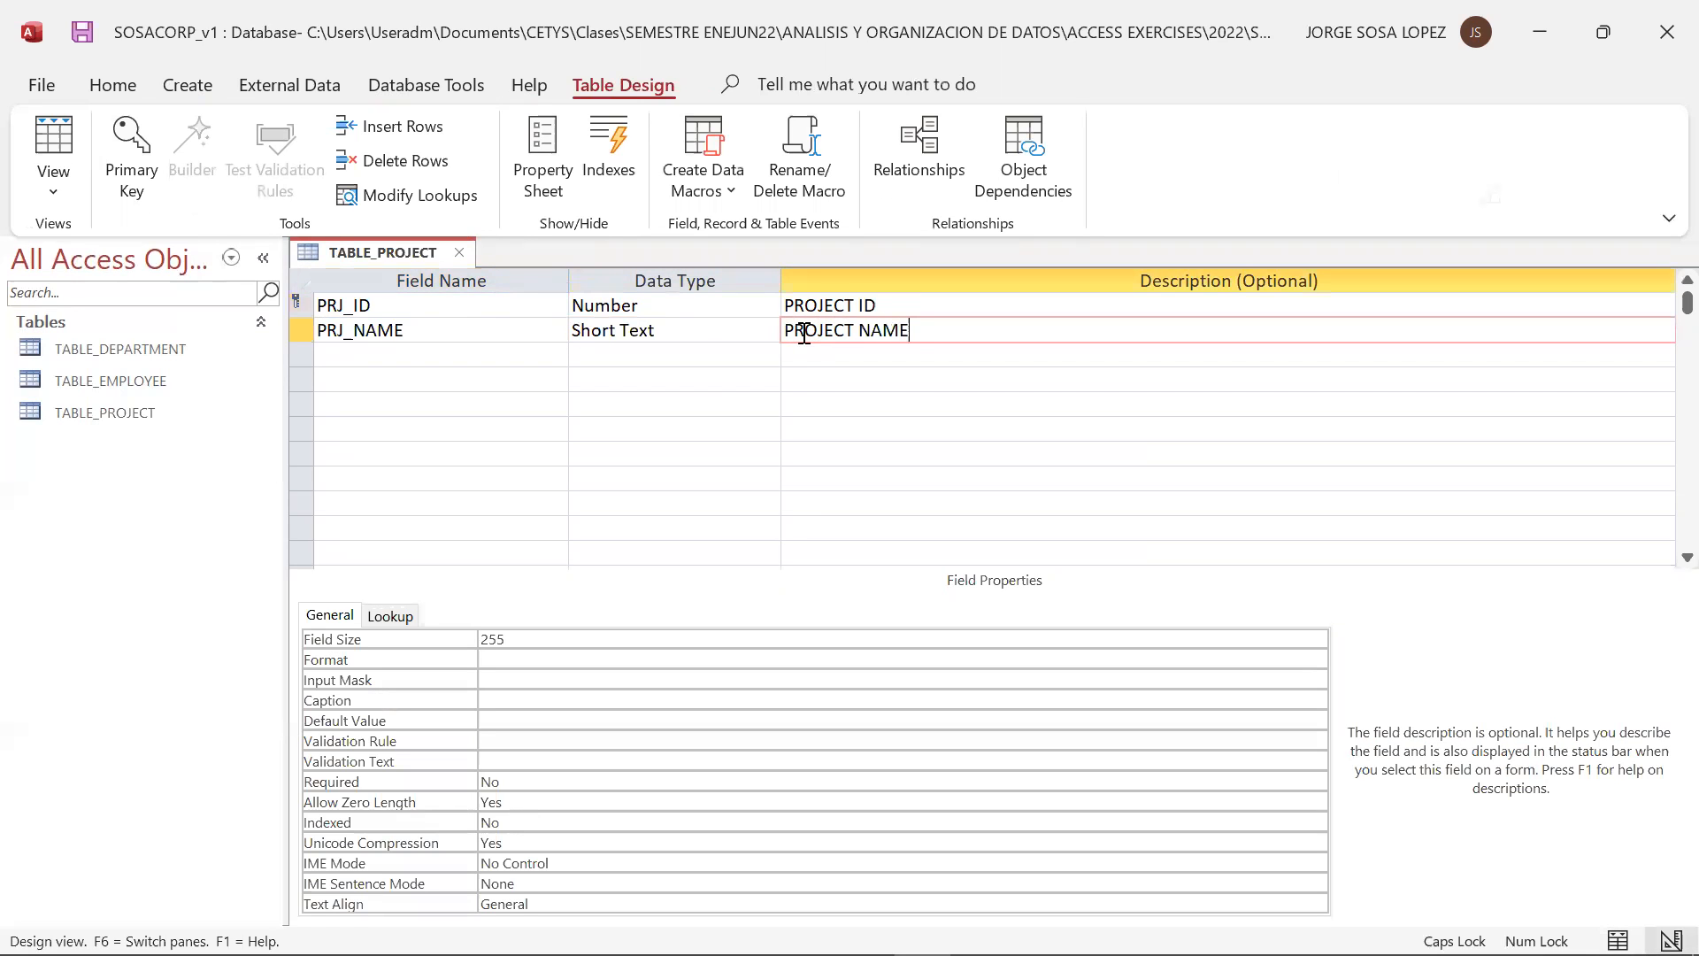
Add a DPT_ID field with the Number data type and the description DEPARTMENT ID to TABLE_PROJECT, and close the table
{"action": "left_click", "coordinate": [430, 374]}
{"action": "left_click", "coordinate": [431, 358]}
{"action": "key", "text": "alt+Tab"}
{"action": "key", "text": "alt+Tab"}
{"action": "key", "text": "alt+Tab"}
{"action": "key", "text": "alt+Tab"}
{"action": "type", "text": "DPT_ID"}
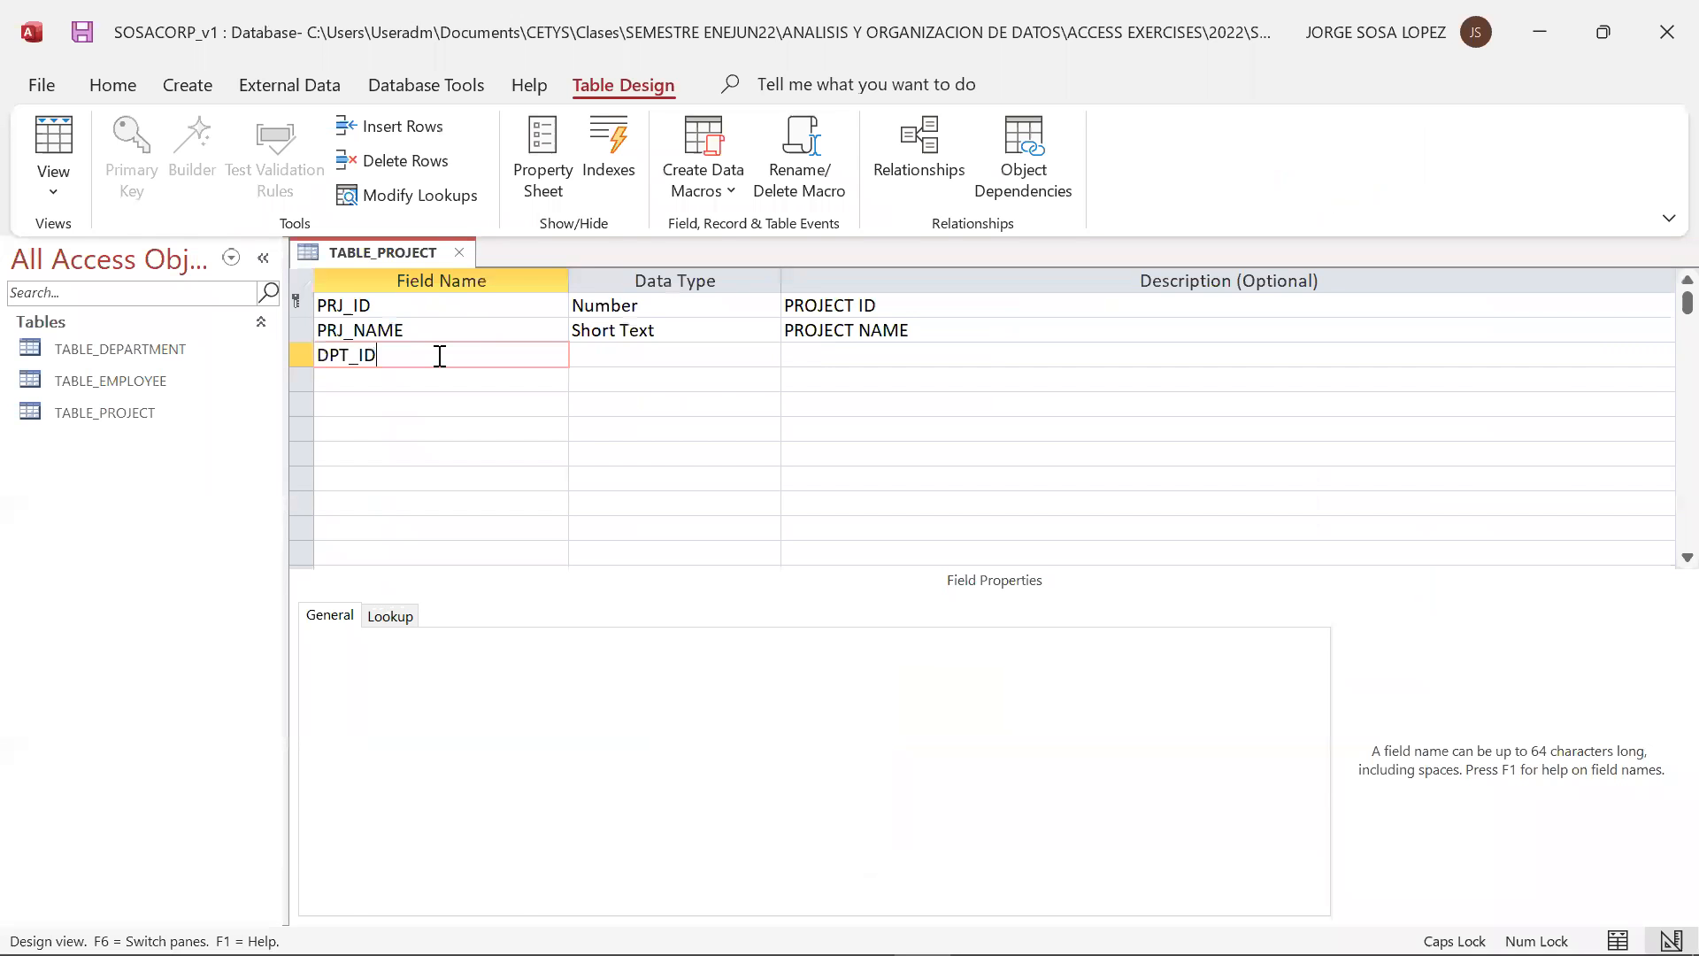
{"action": "key", "text": "Tab"}
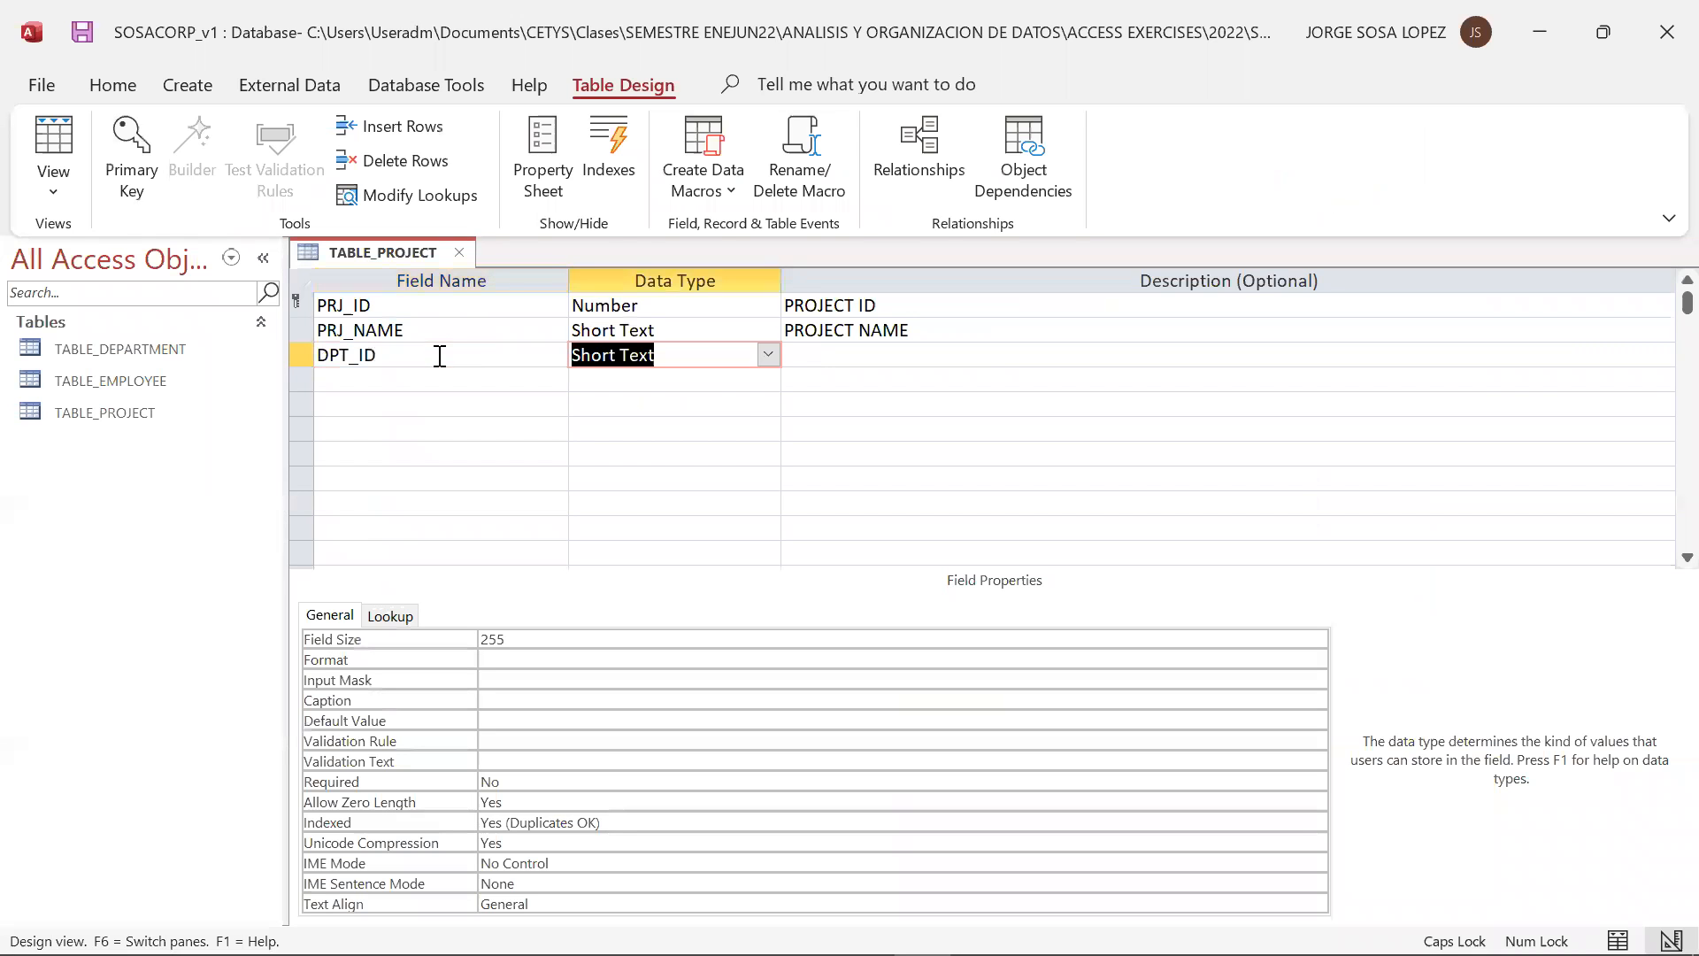
{"action": "left_click", "coordinate": [769, 354]}
{"action": "left_click", "coordinate": [675, 428]}
{"action": "left_click", "coordinate": [843, 353]}
{"action": "type", "text": "DEPARTMENT ID"}
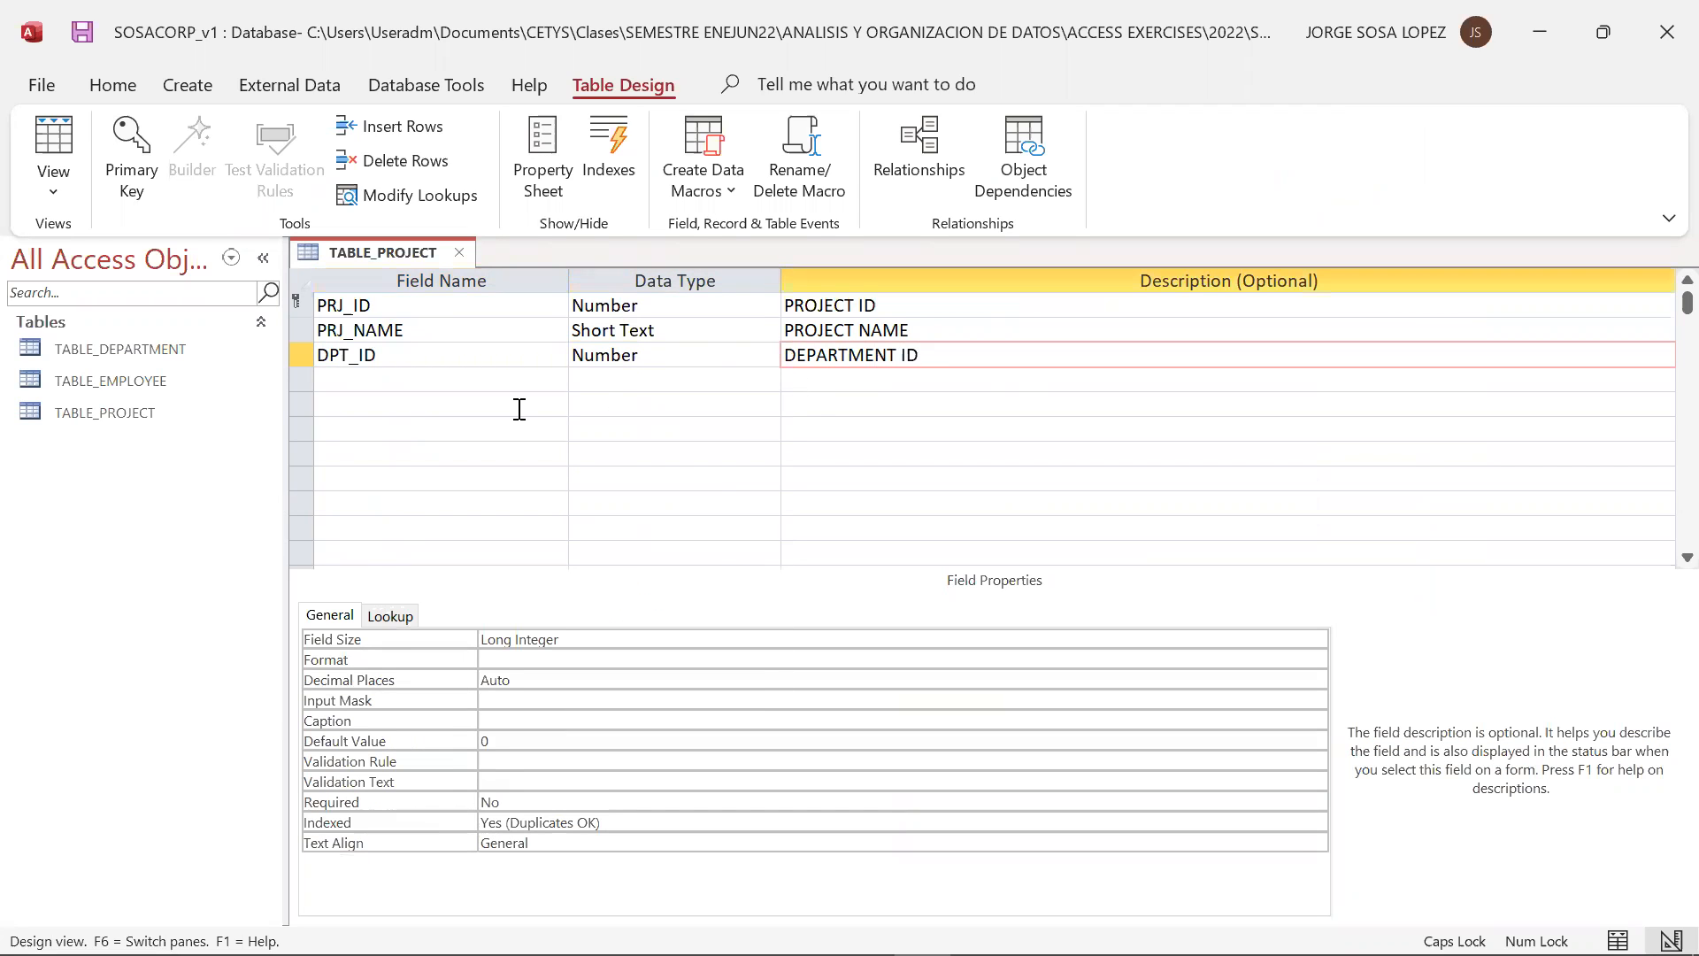
{"action": "left_click", "coordinate": [485, 395]}
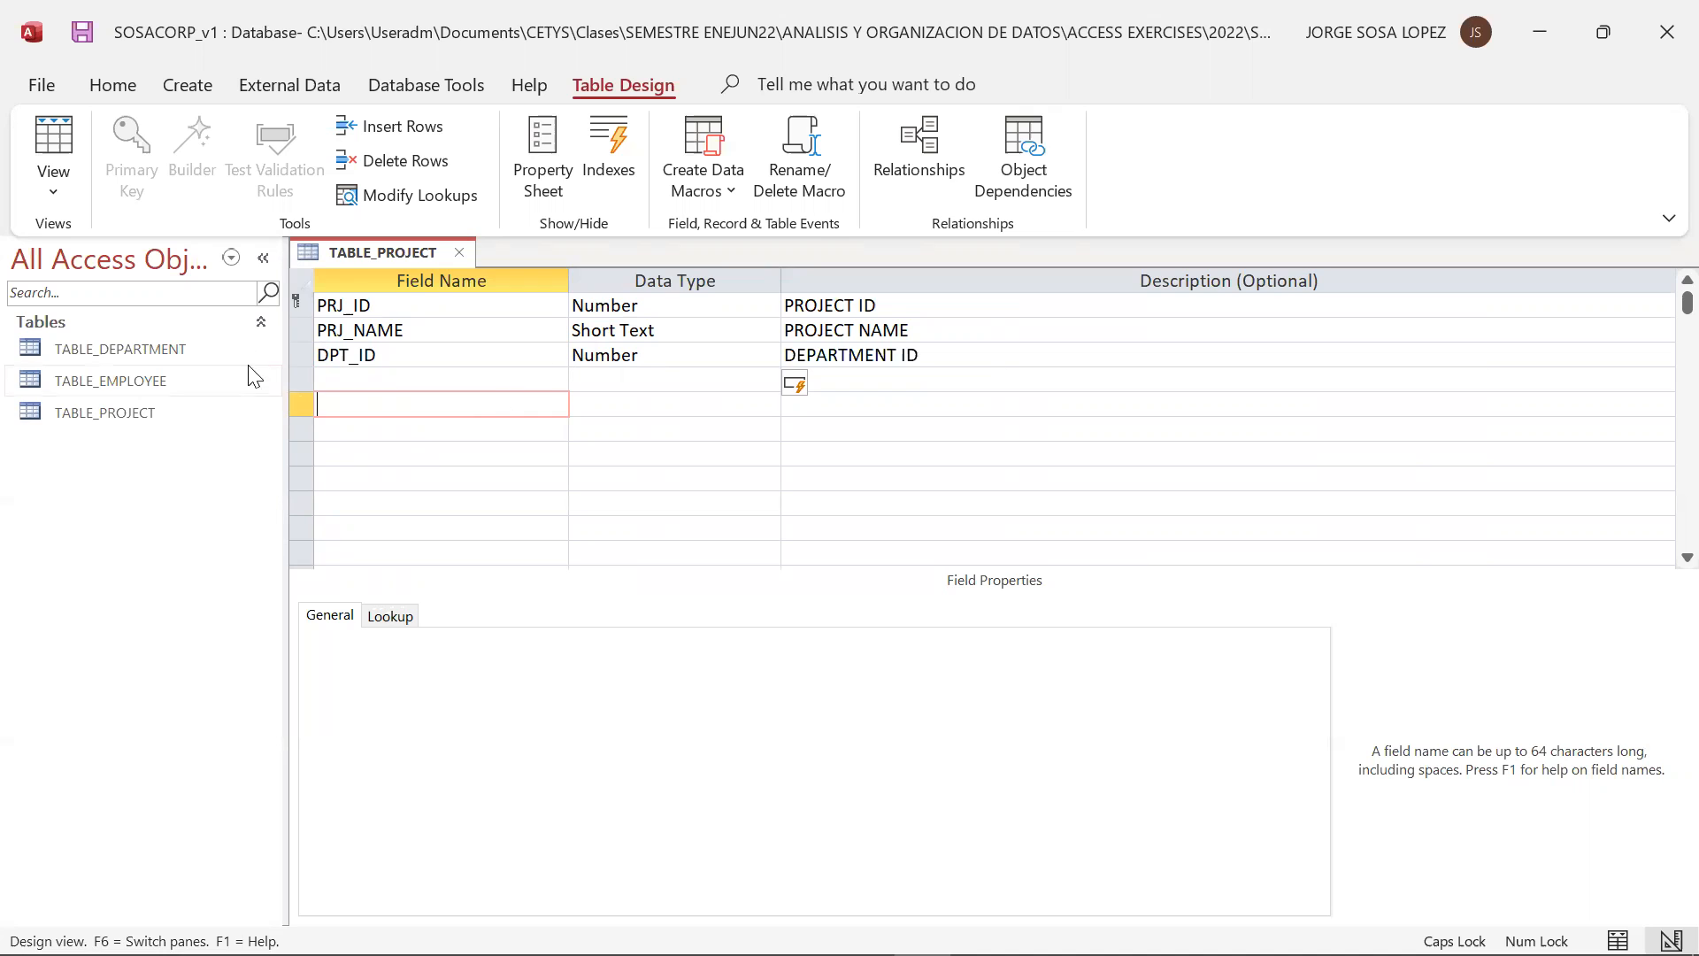
{"action": "left_click", "coordinate": [462, 253]}
Create a new table and switch it to Design View, saving it as TABLE_DEPENDENT
{"action": "left_click", "coordinate": [186, 85]}
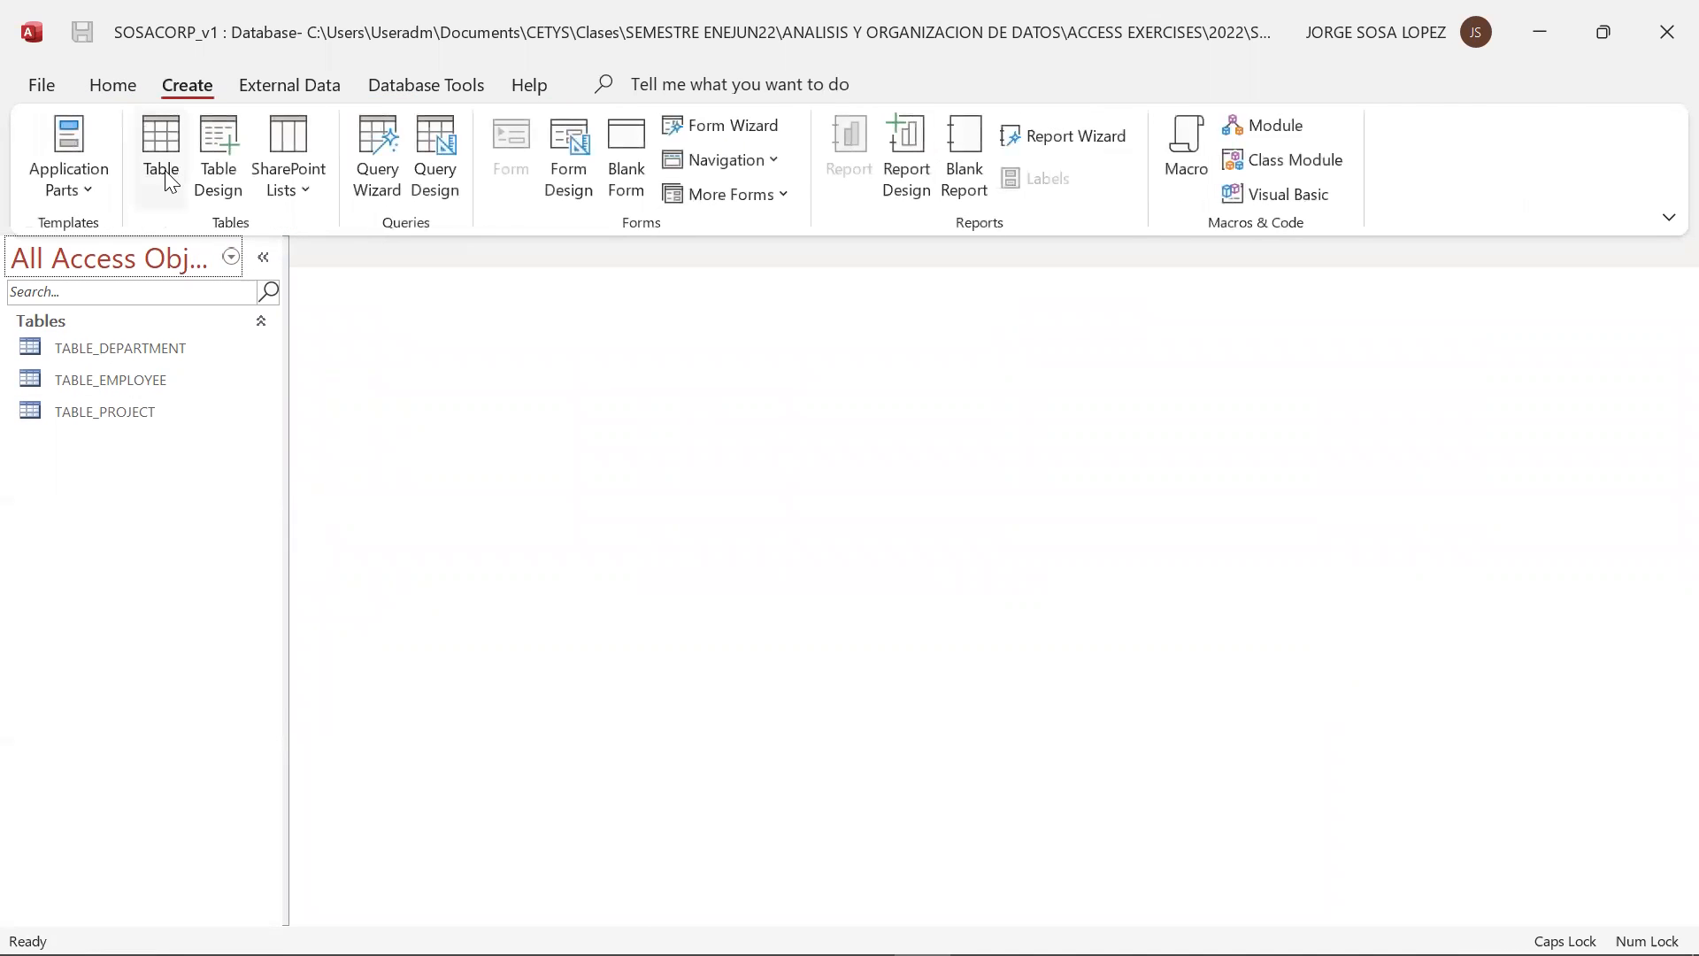
{"action": "left_click", "coordinate": [171, 182]}
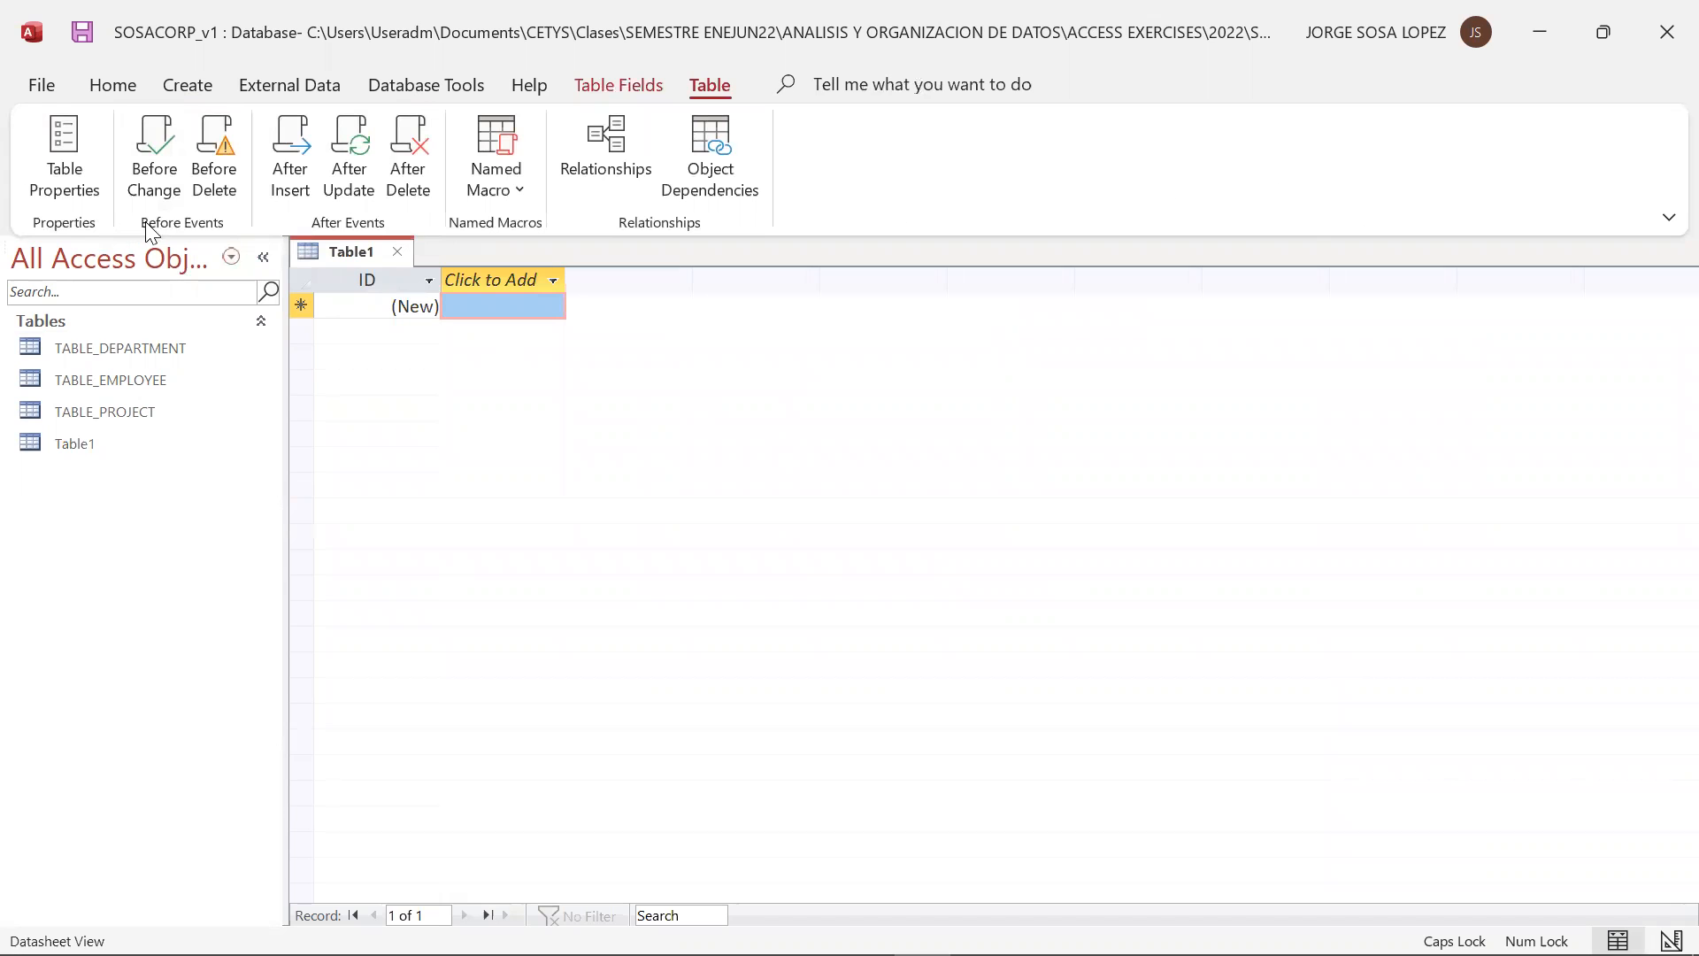
{"action": "left_click", "coordinate": [112, 85]}
{"action": "left_click", "coordinate": [128, 187]}
{"action": "left_click", "coordinate": [143, 310]}
{"action": "type", "text": "TABLE_DEPE"}
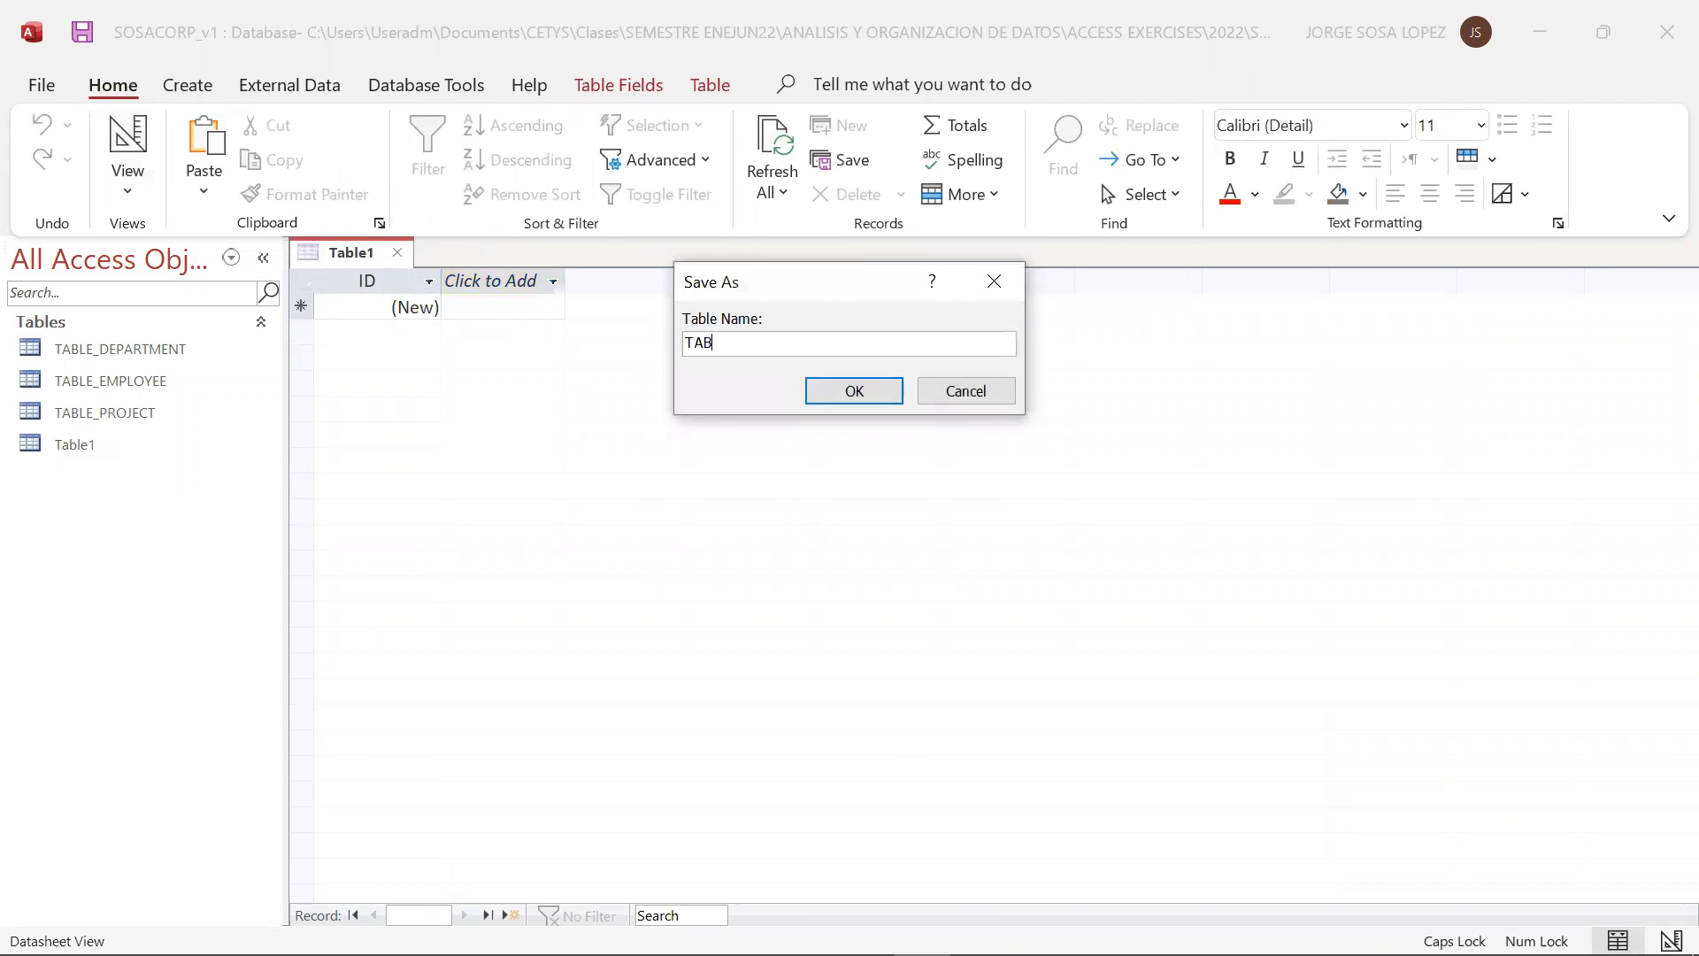
{"action": "type", "text": "NDANT"}
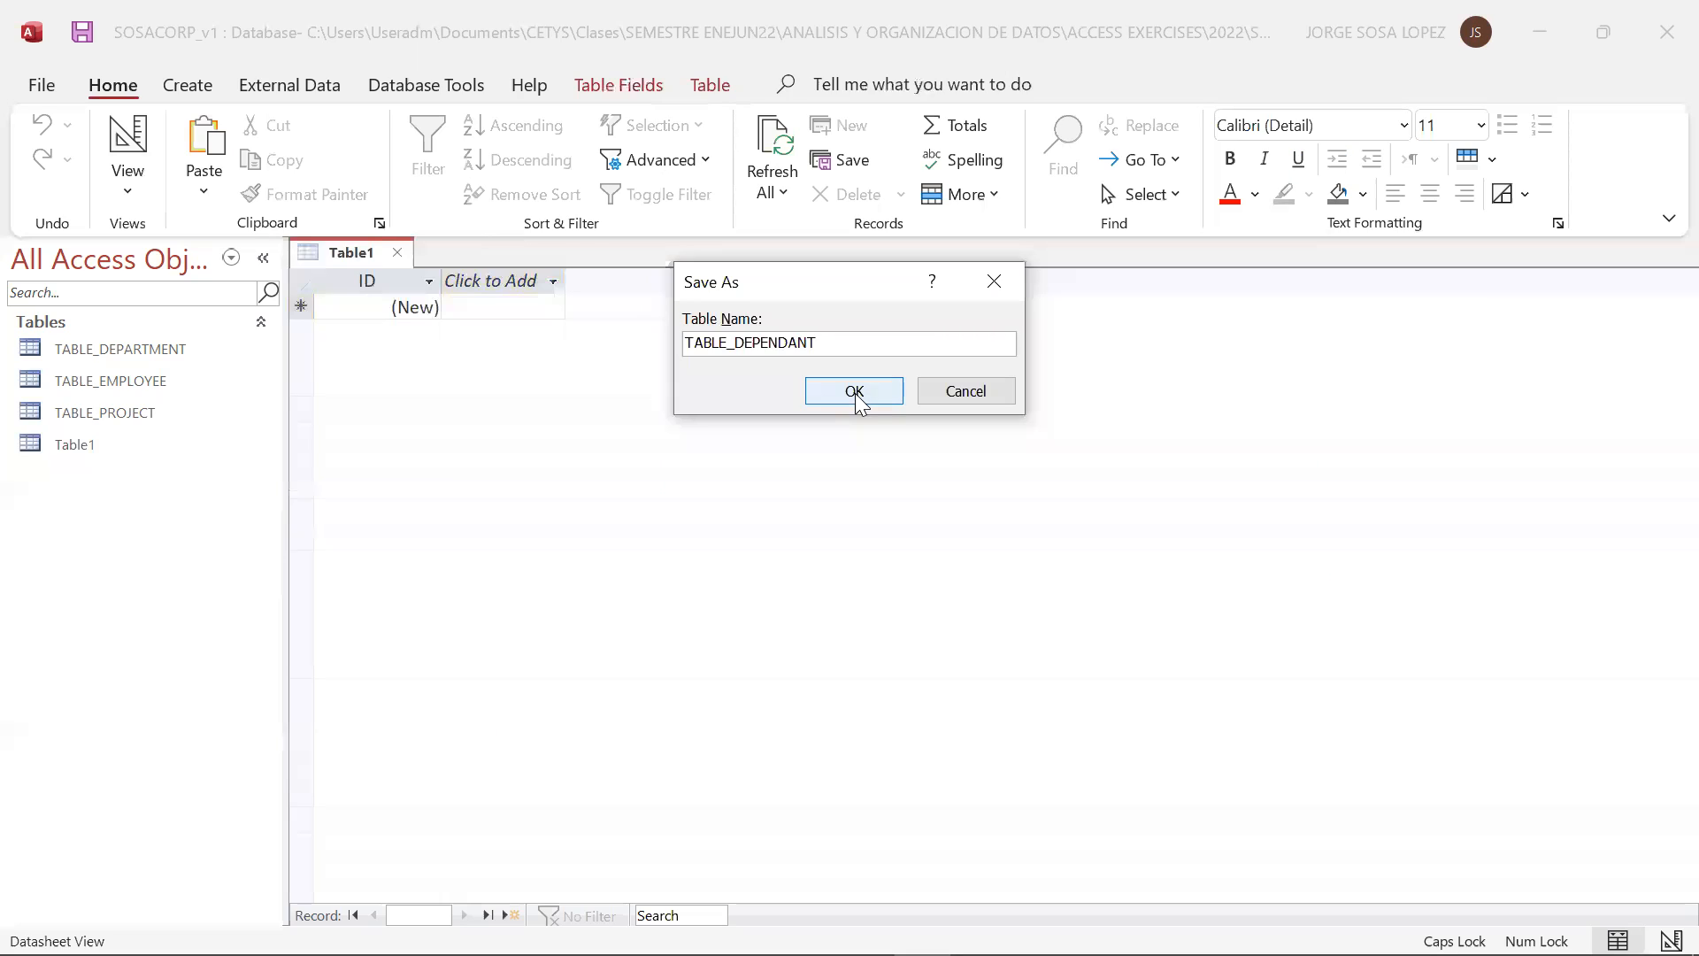
{"action": "key", "text": "BackSpace"}
{"action": "key", "text": "BackSpace"}
{"action": "key", "text": "BackSpace"}
{"action": "type", "text": "ENT"}
{"action": "left_click", "coordinate": [860, 394]}
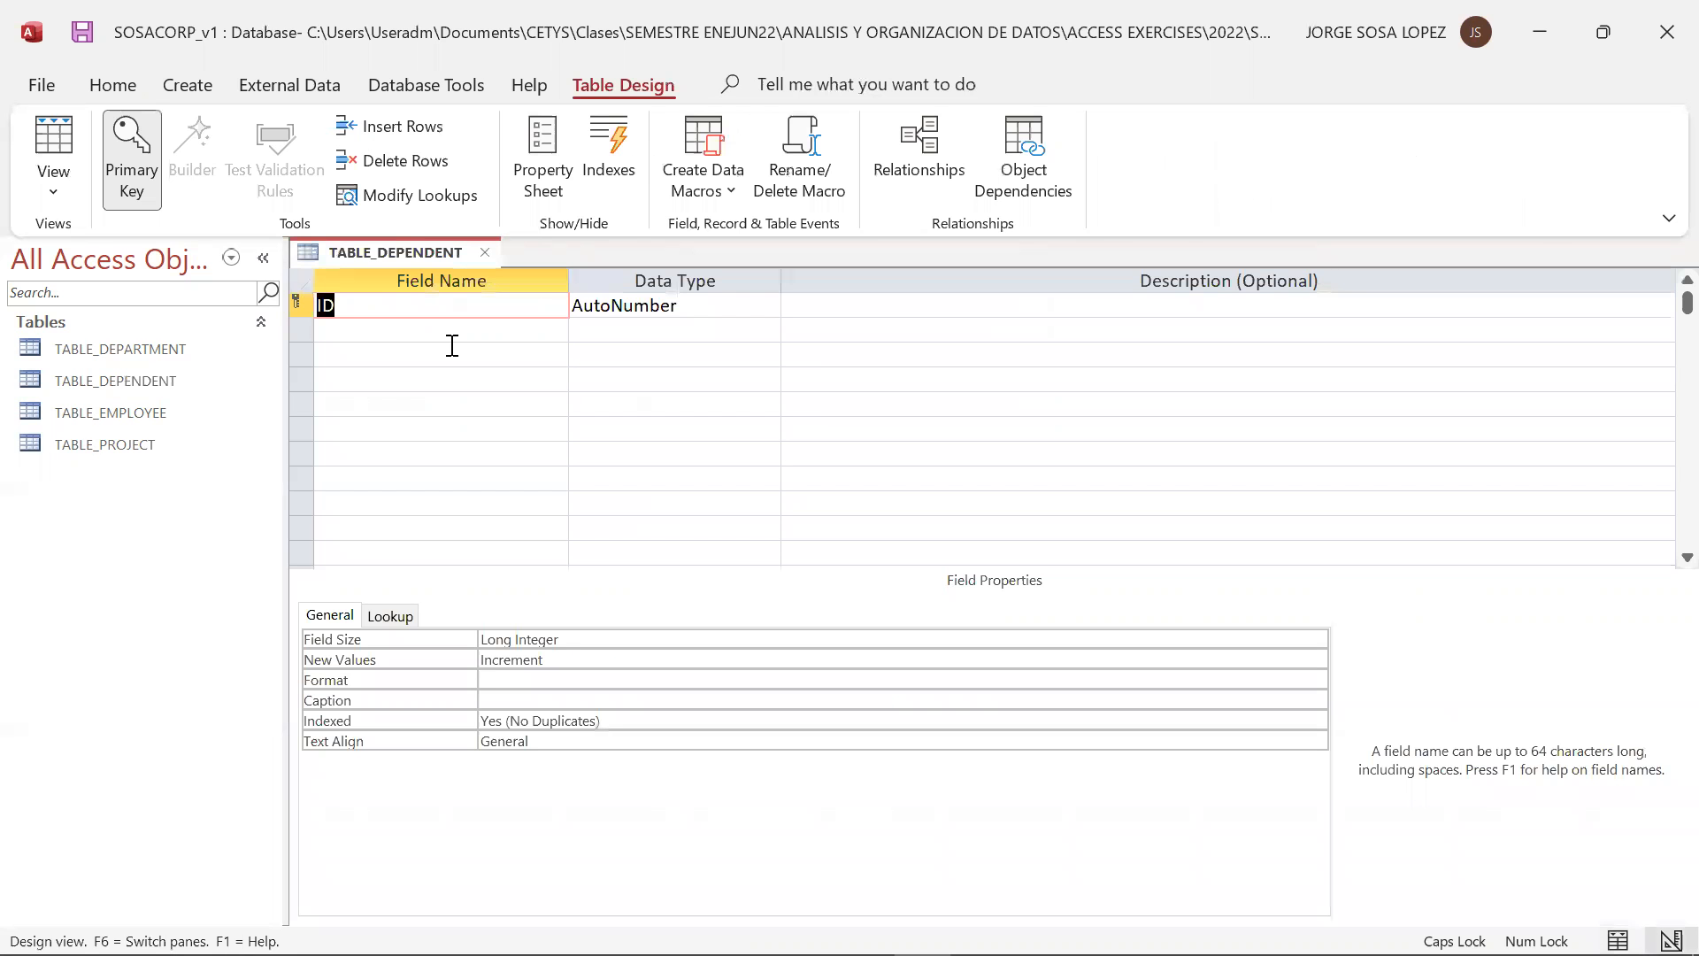
Name the primary key field of TABLE_DEPENDENT DEP_ID, with data type Number and description DEPENDENT ID
{"action": "type", "text": "DEP_D"}
{"action": "key", "text": "BackSpace"}
{"action": "type", "text": "ID"}
{"action": "left_click", "coordinate": [737, 308]}
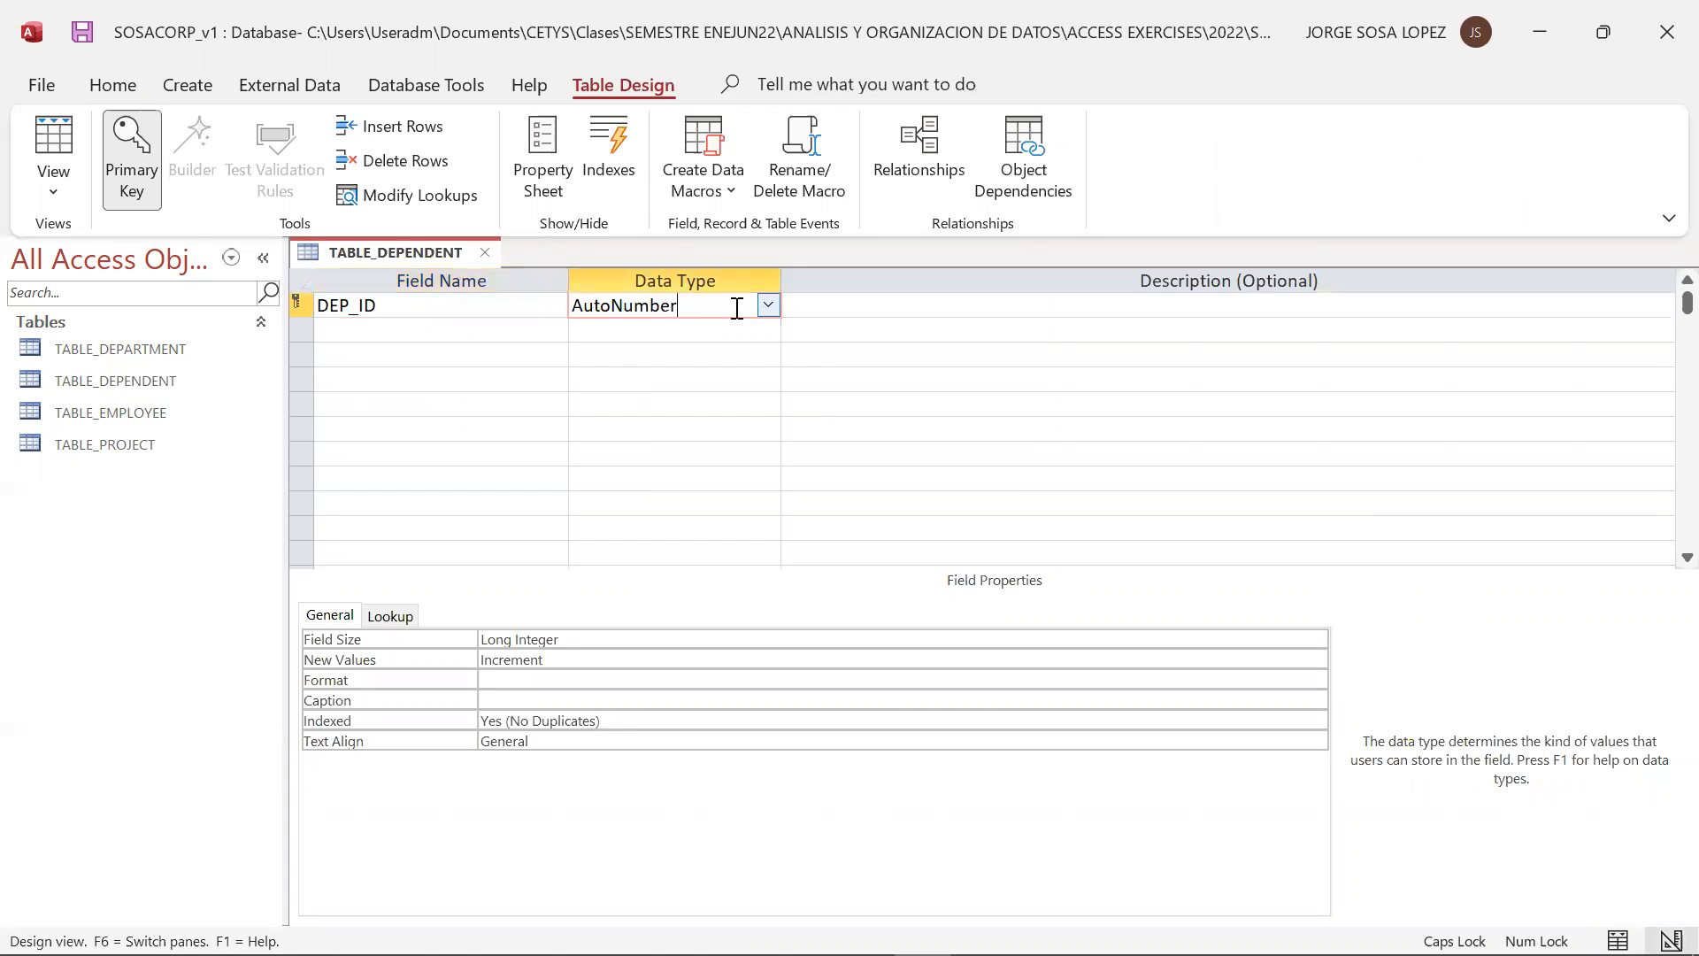
{"action": "left_click", "coordinate": [768, 306]}
{"action": "left_click", "coordinate": [624, 379]}
{"action": "left_click", "coordinate": [843, 301]}
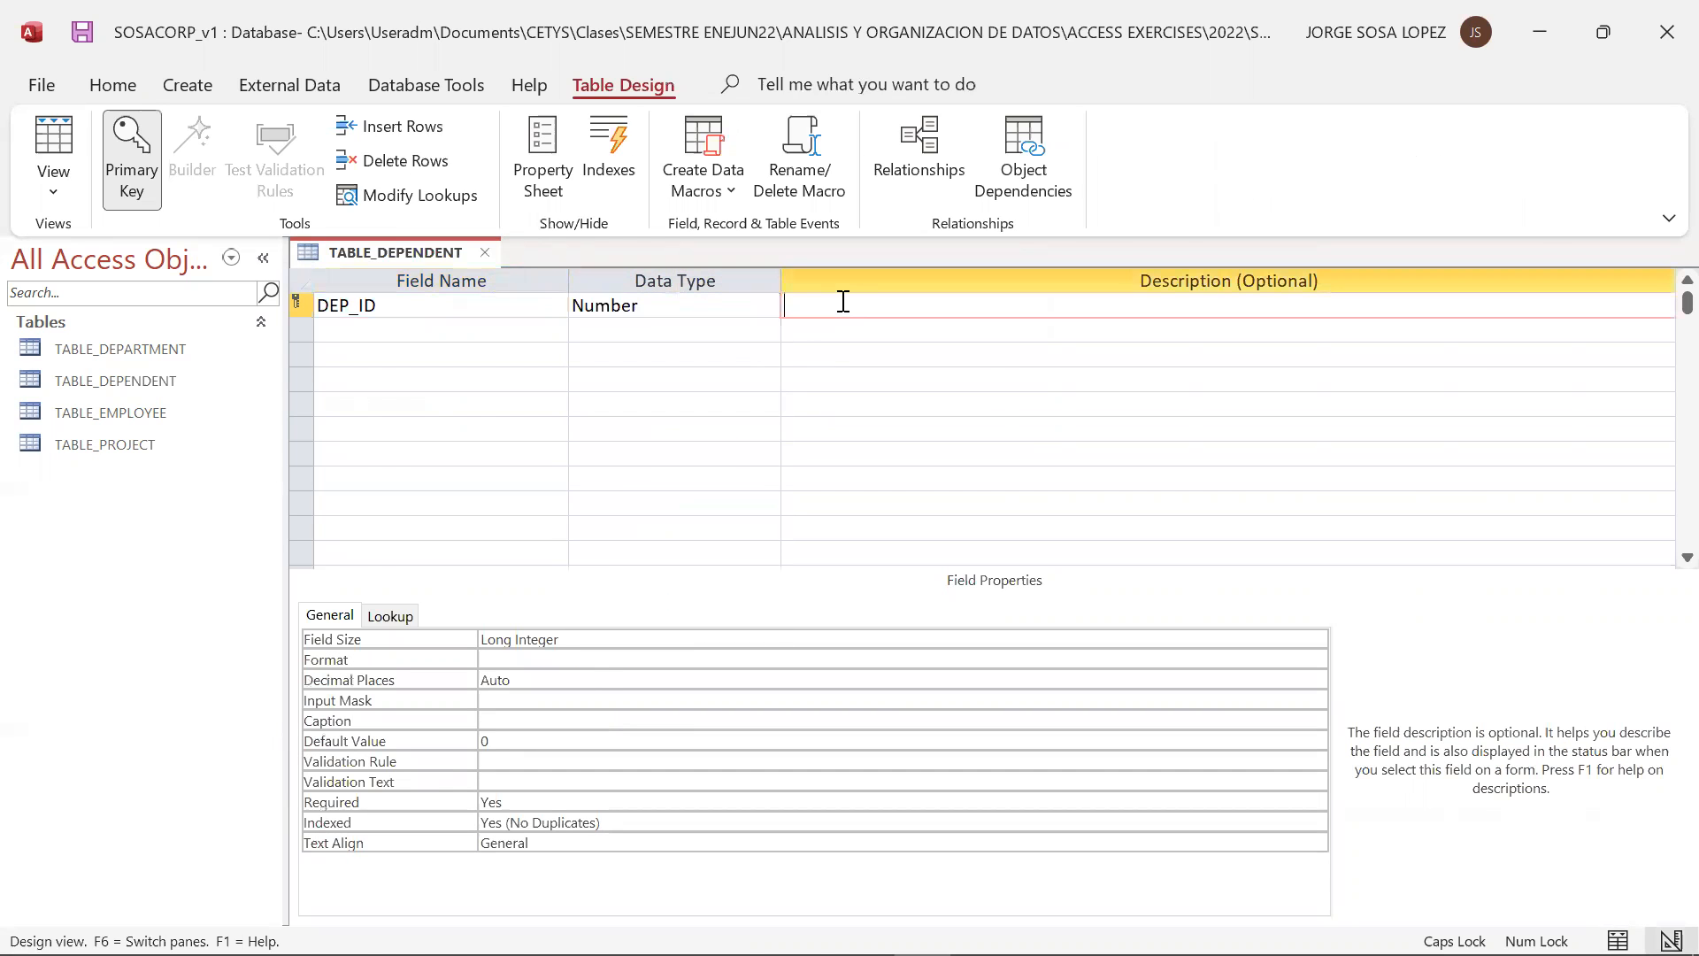
{"action": "type", "text": "DEPENDENT ID"}
Add a DEP_NAME field with the Short Text data type and the description DEPENDENT NAME
{"action": "left_click", "coordinate": [490, 330]}
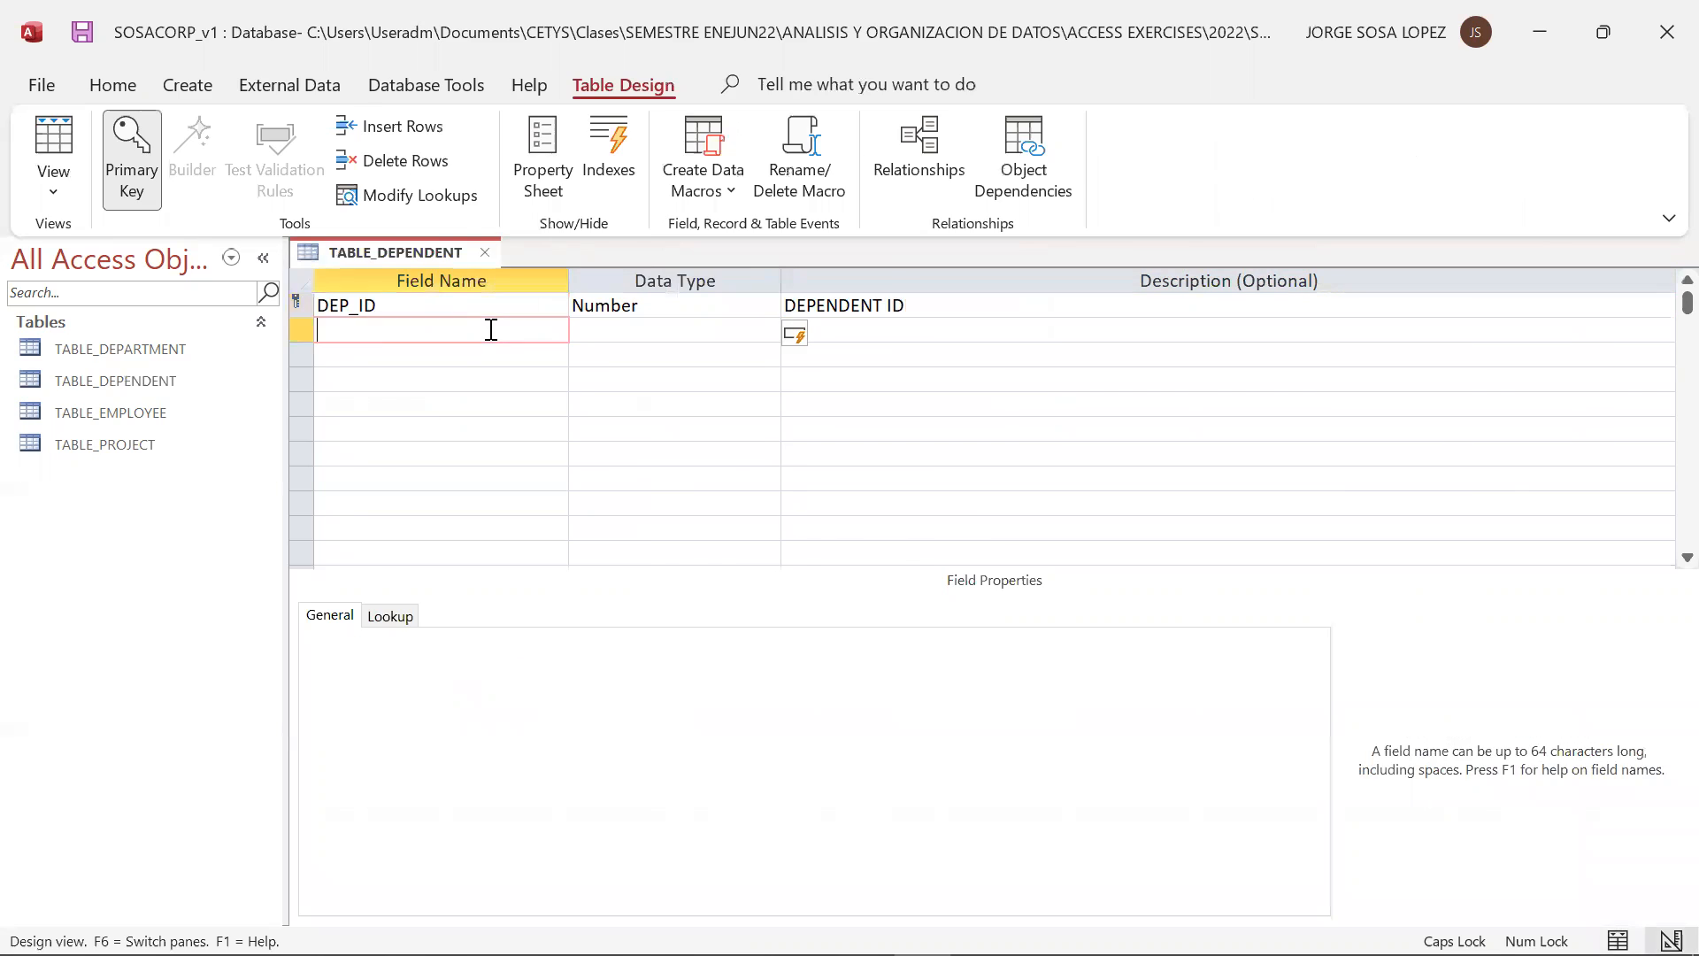
{"action": "key", "text": "alt+Tab"}
{"action": "key", "text": "alt+Tab"}
{"action": "type", "text": "DEP_NAME"}
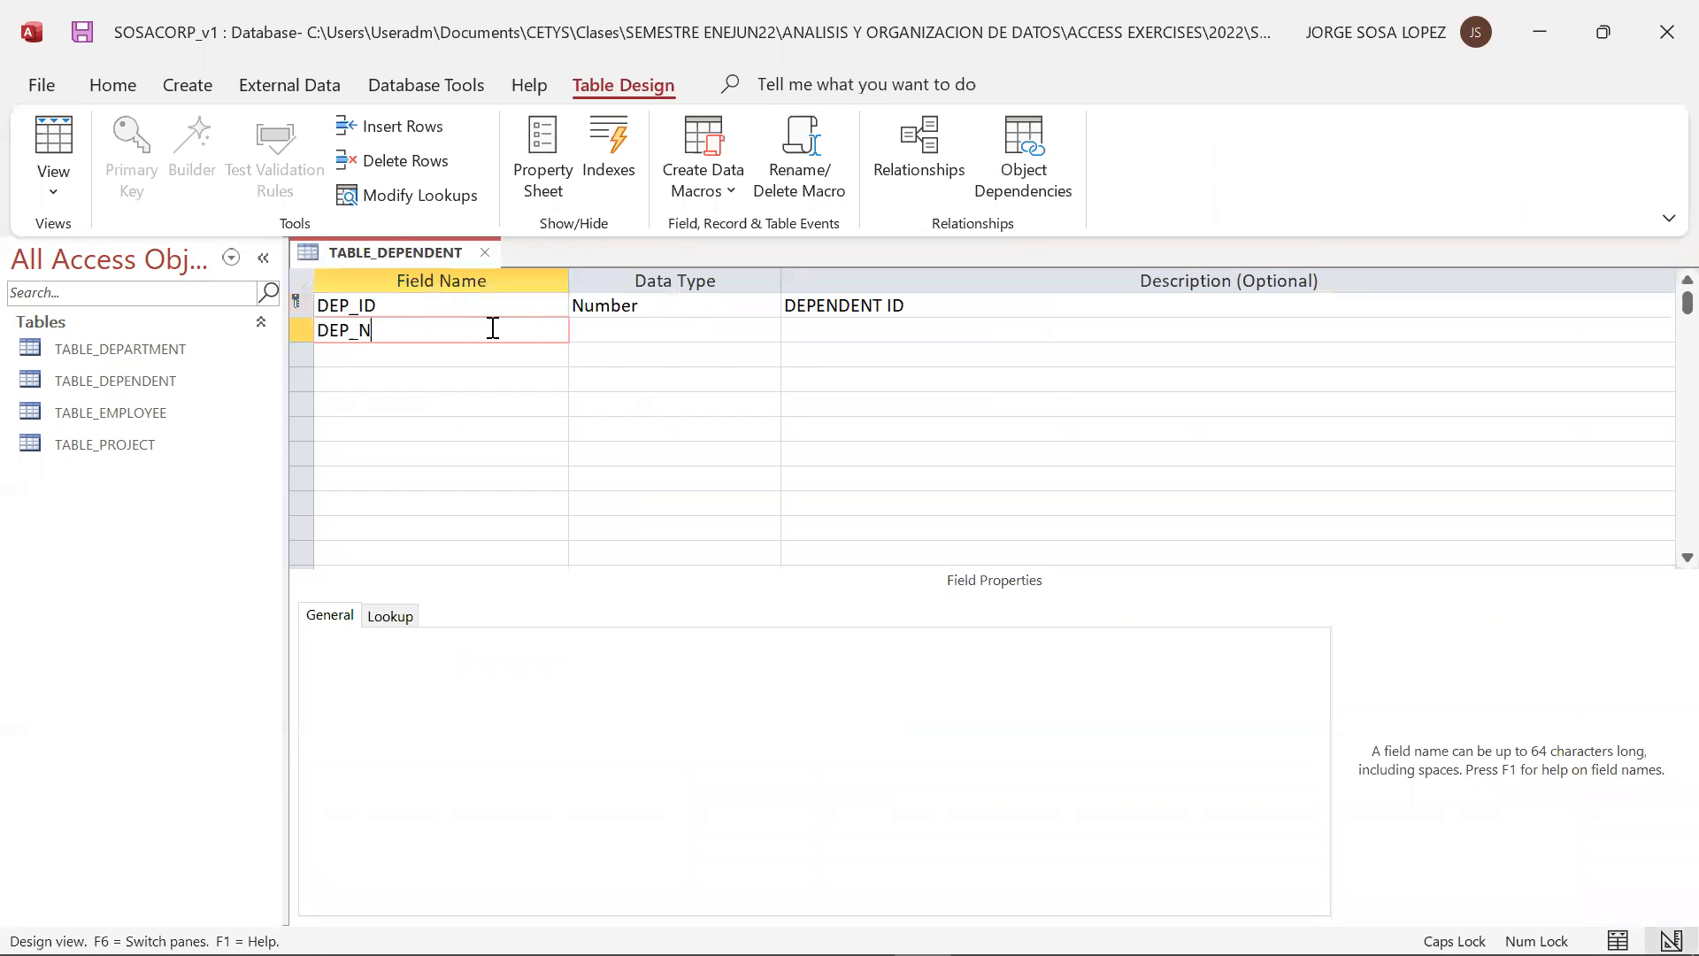
{"action": "key", "text": "Tab"}
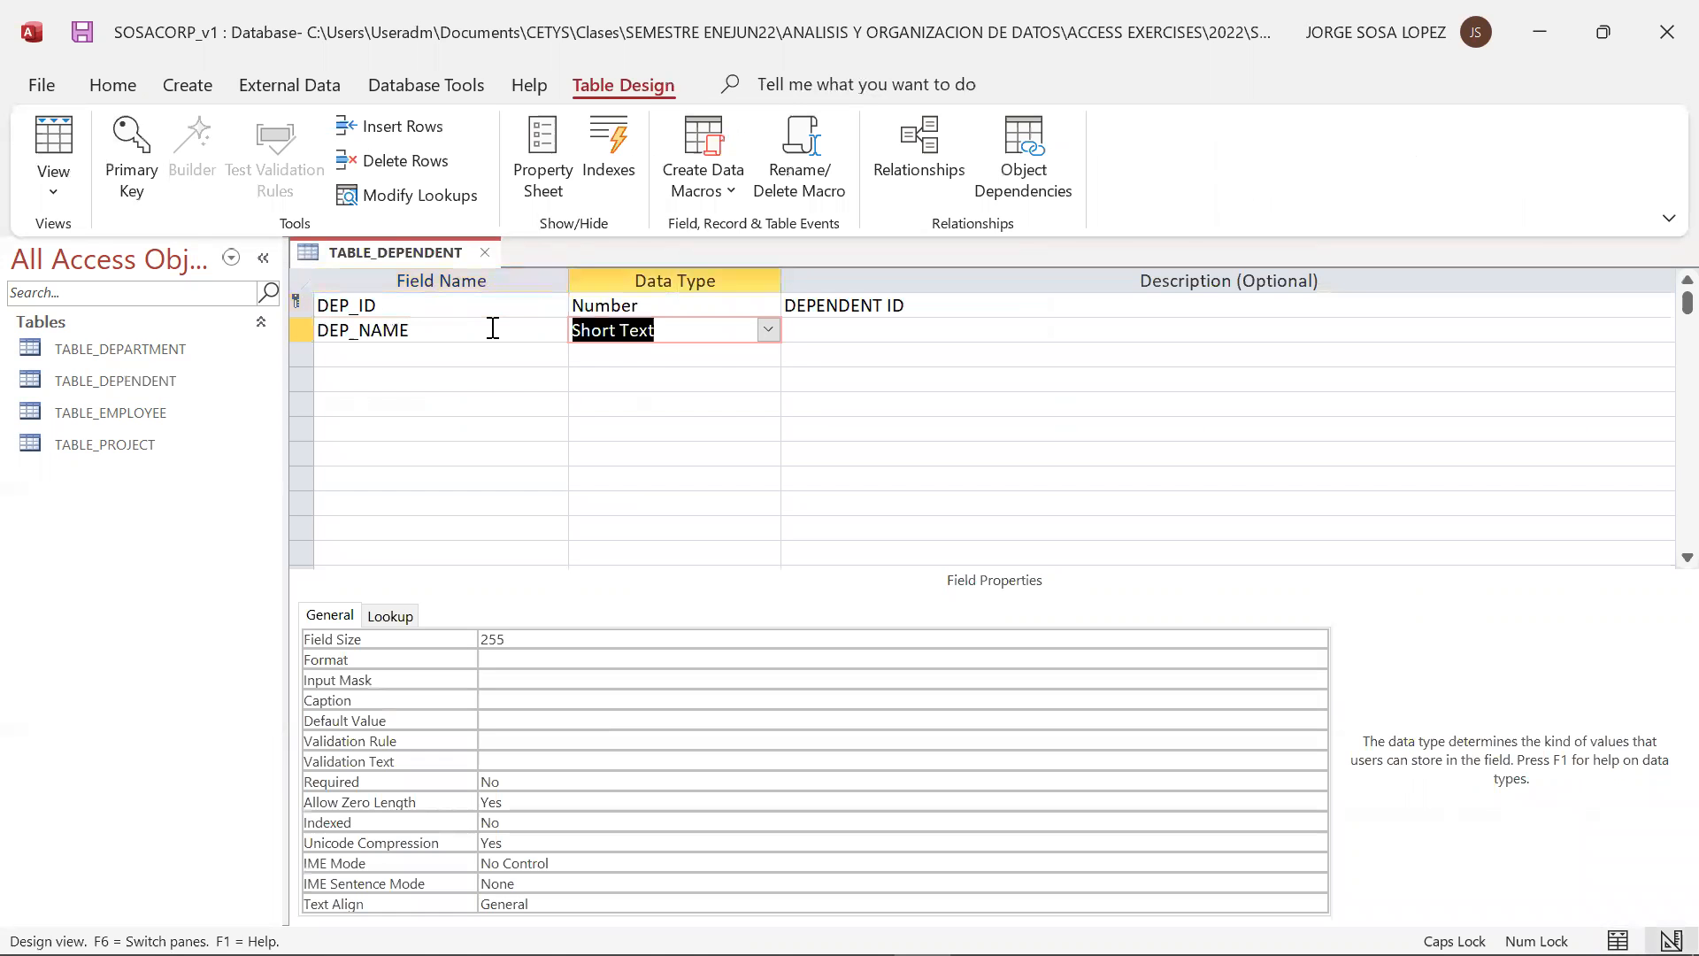
{"action": "left_click", "coordinate": [813, 324]}
{"action": "type", "text": "DEPENDENT NAME"}
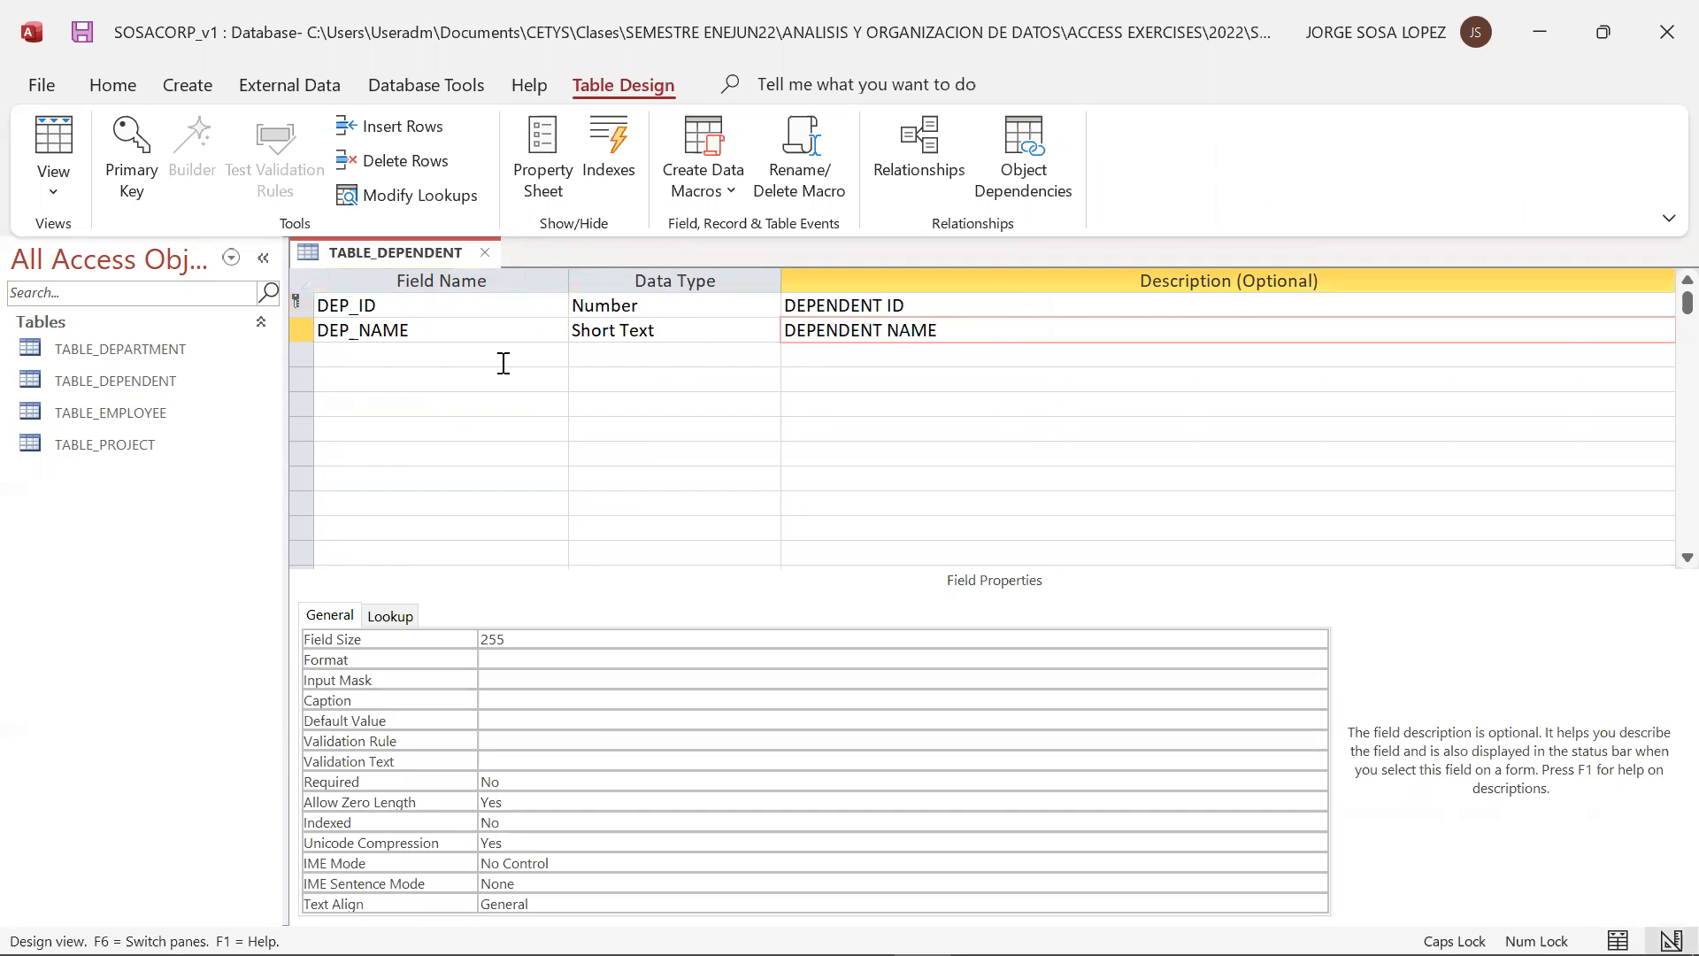
{"action": "key", "text": "Return"}
Add a DEP_GEN field with the Short Text data type and the description DEPENDENT GENDER
{"action": "key", "text": "alt+Tab"}
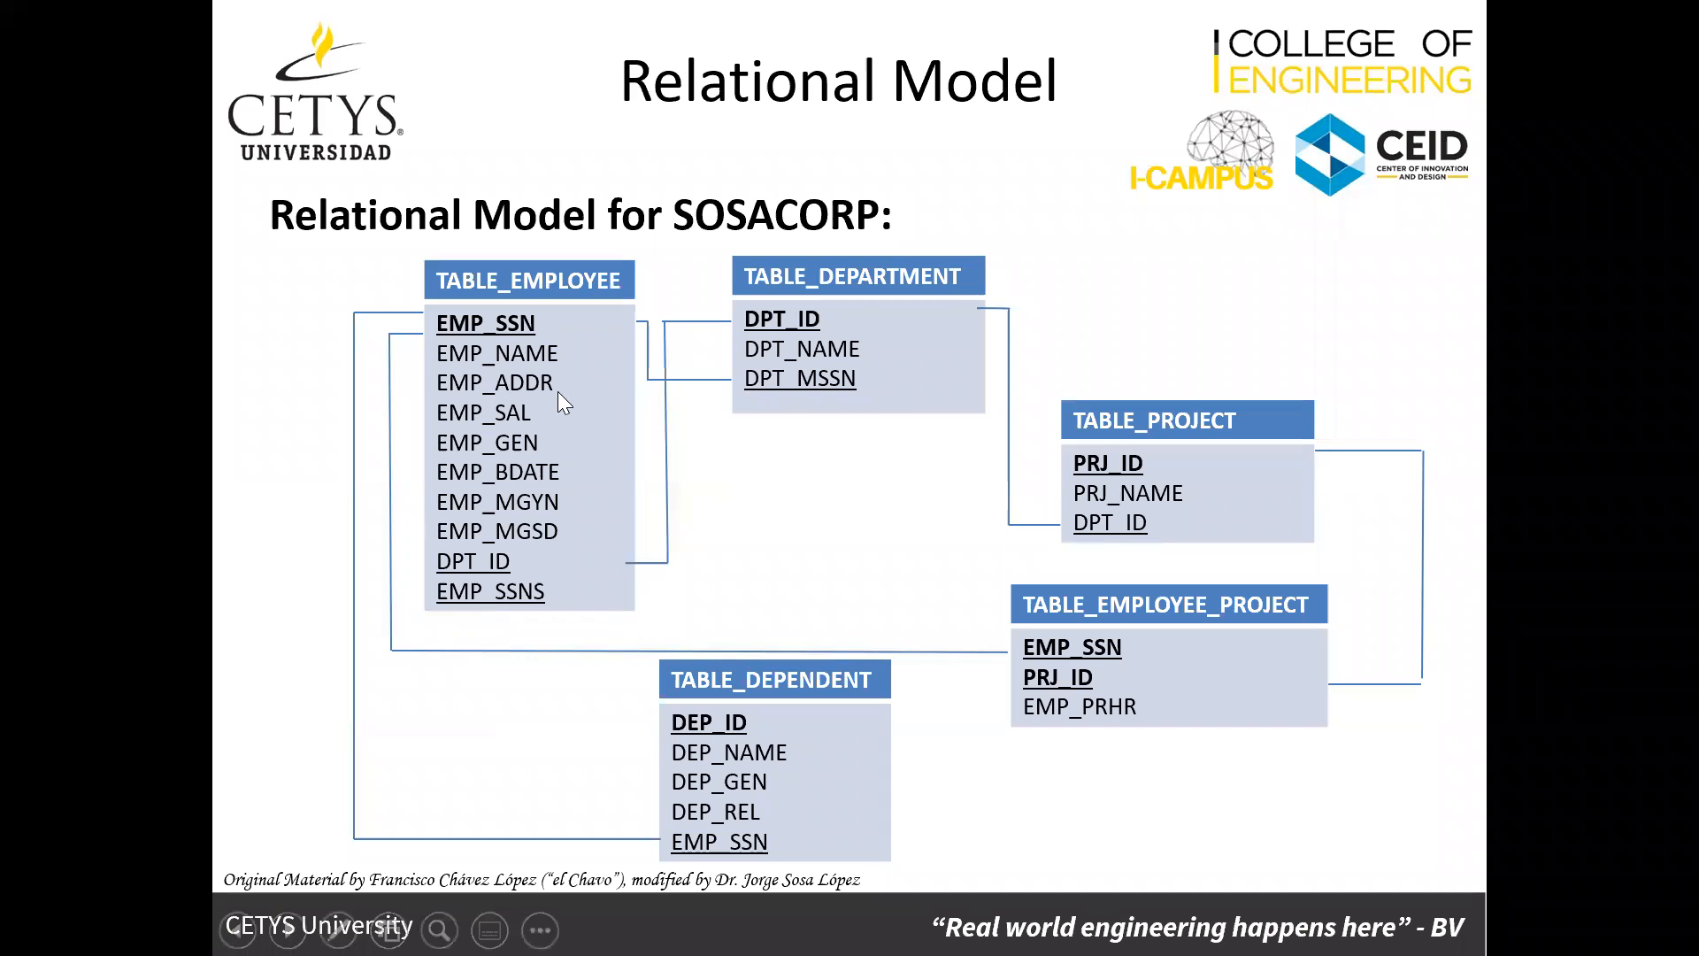
{"action": "key", "text": "alt+Tab"}
{"action": "type", "text": "DEP_F"}
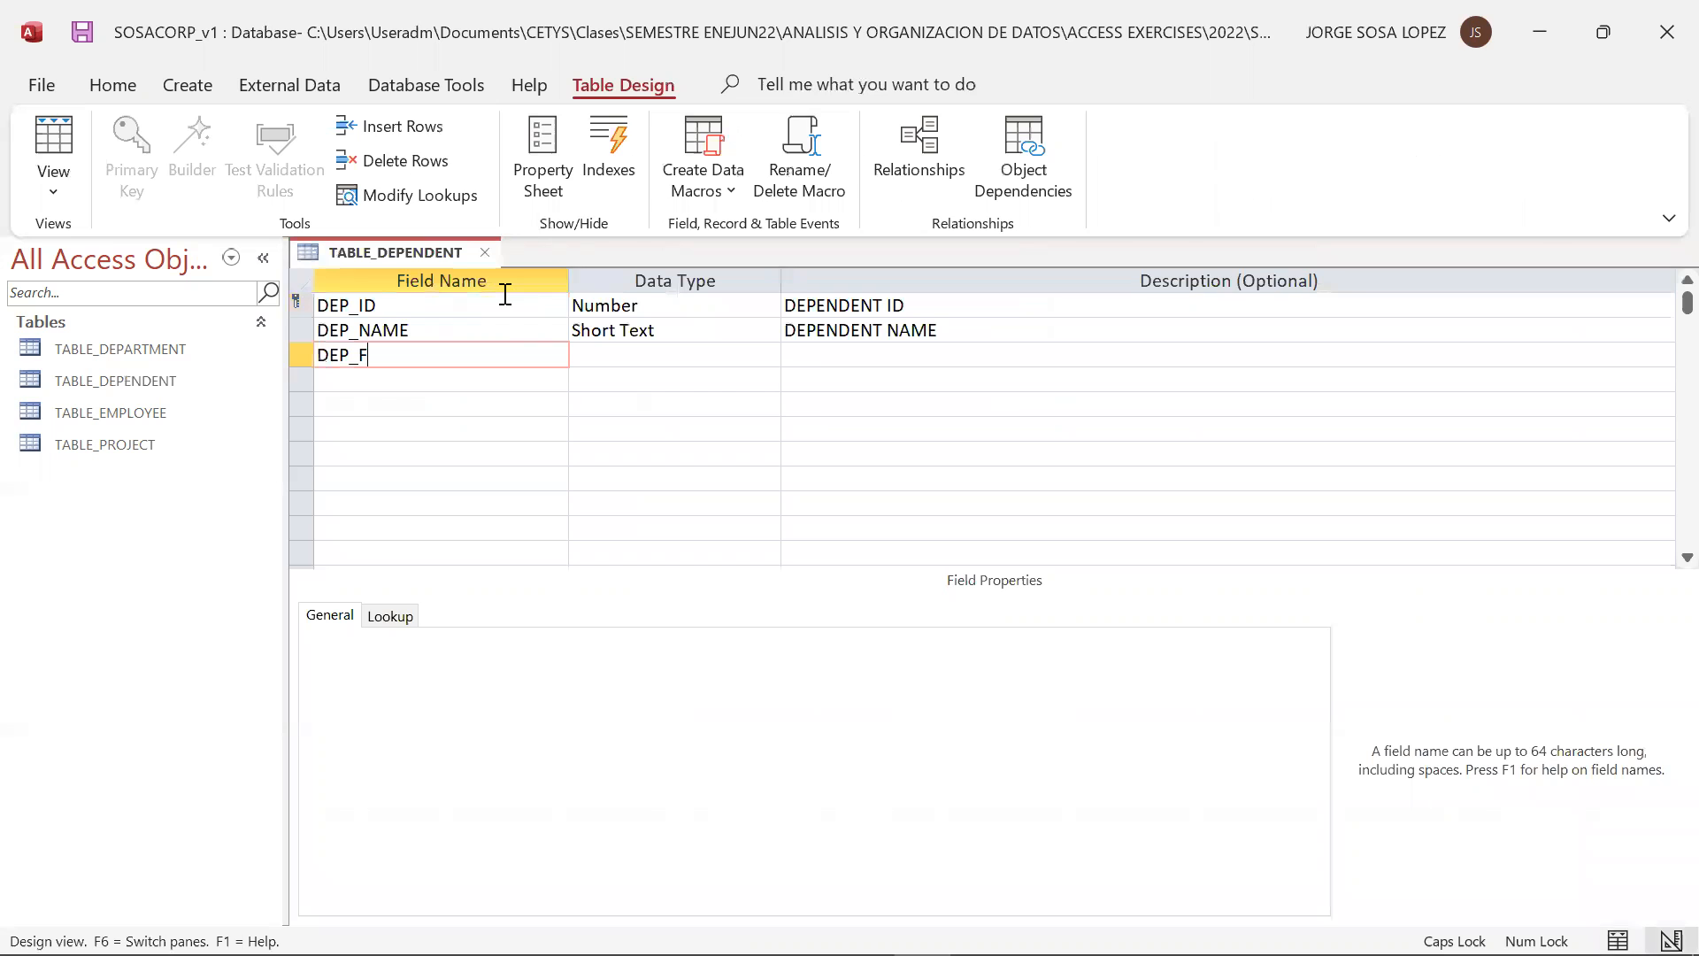
{"action": "key", "text": "BackSpace"}
{"action": "type", "text": "GEN"}
{"action": "left_click", "coordinate": [713, 355]}
{"action": "left_click", "coordinate": [857, 352]}
{"action": "type", "text": "DEP"}
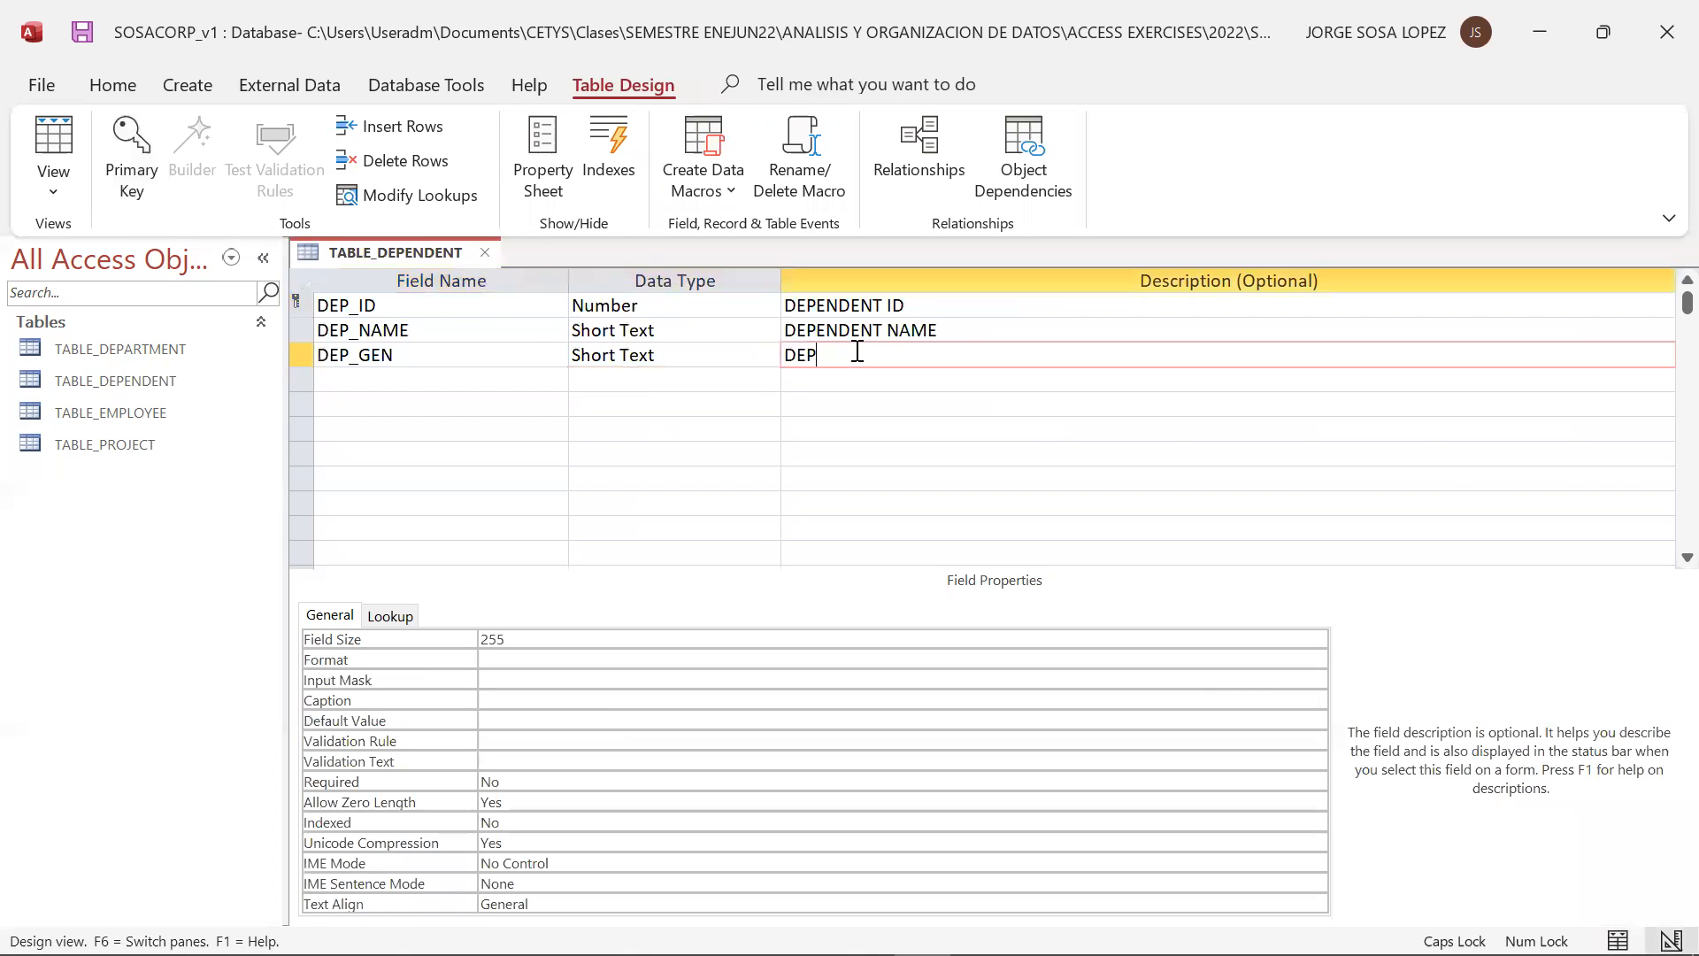
{"action": "type", "text": "ENDENT GENDER"}
{"action": "left_click", "coordinate": [772, 354]}
{"action": "left_click", "coordinate": [768, 355]}
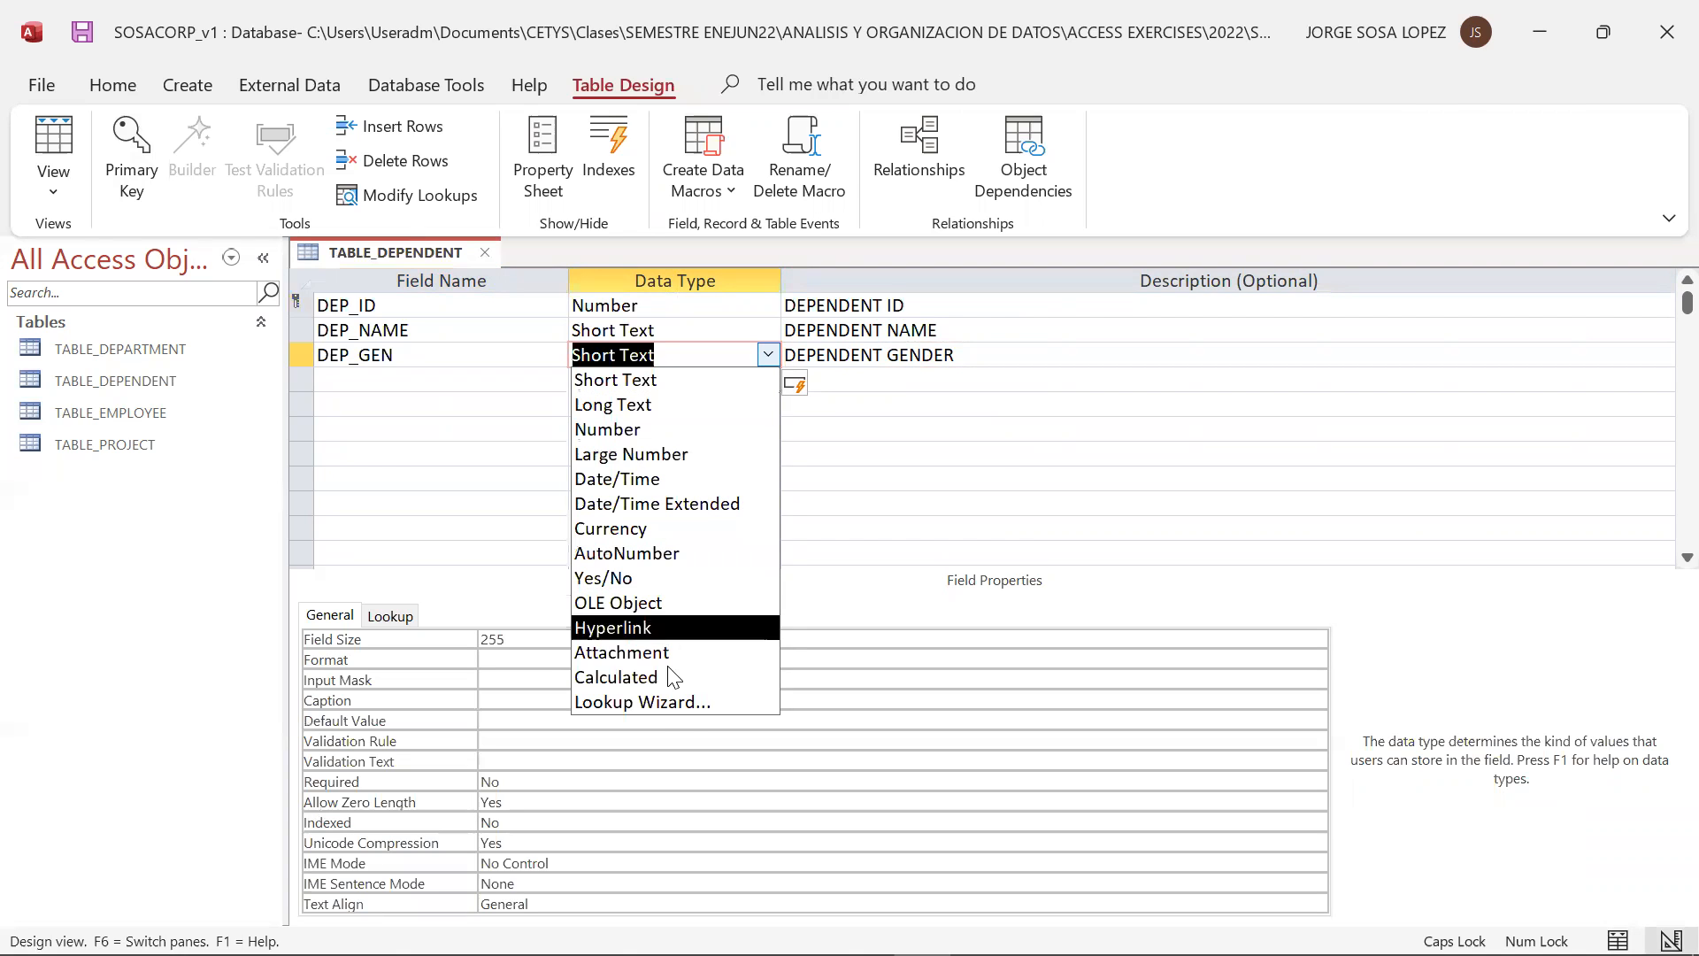
{"action": "left_click", "coordinate": [646, 702]}
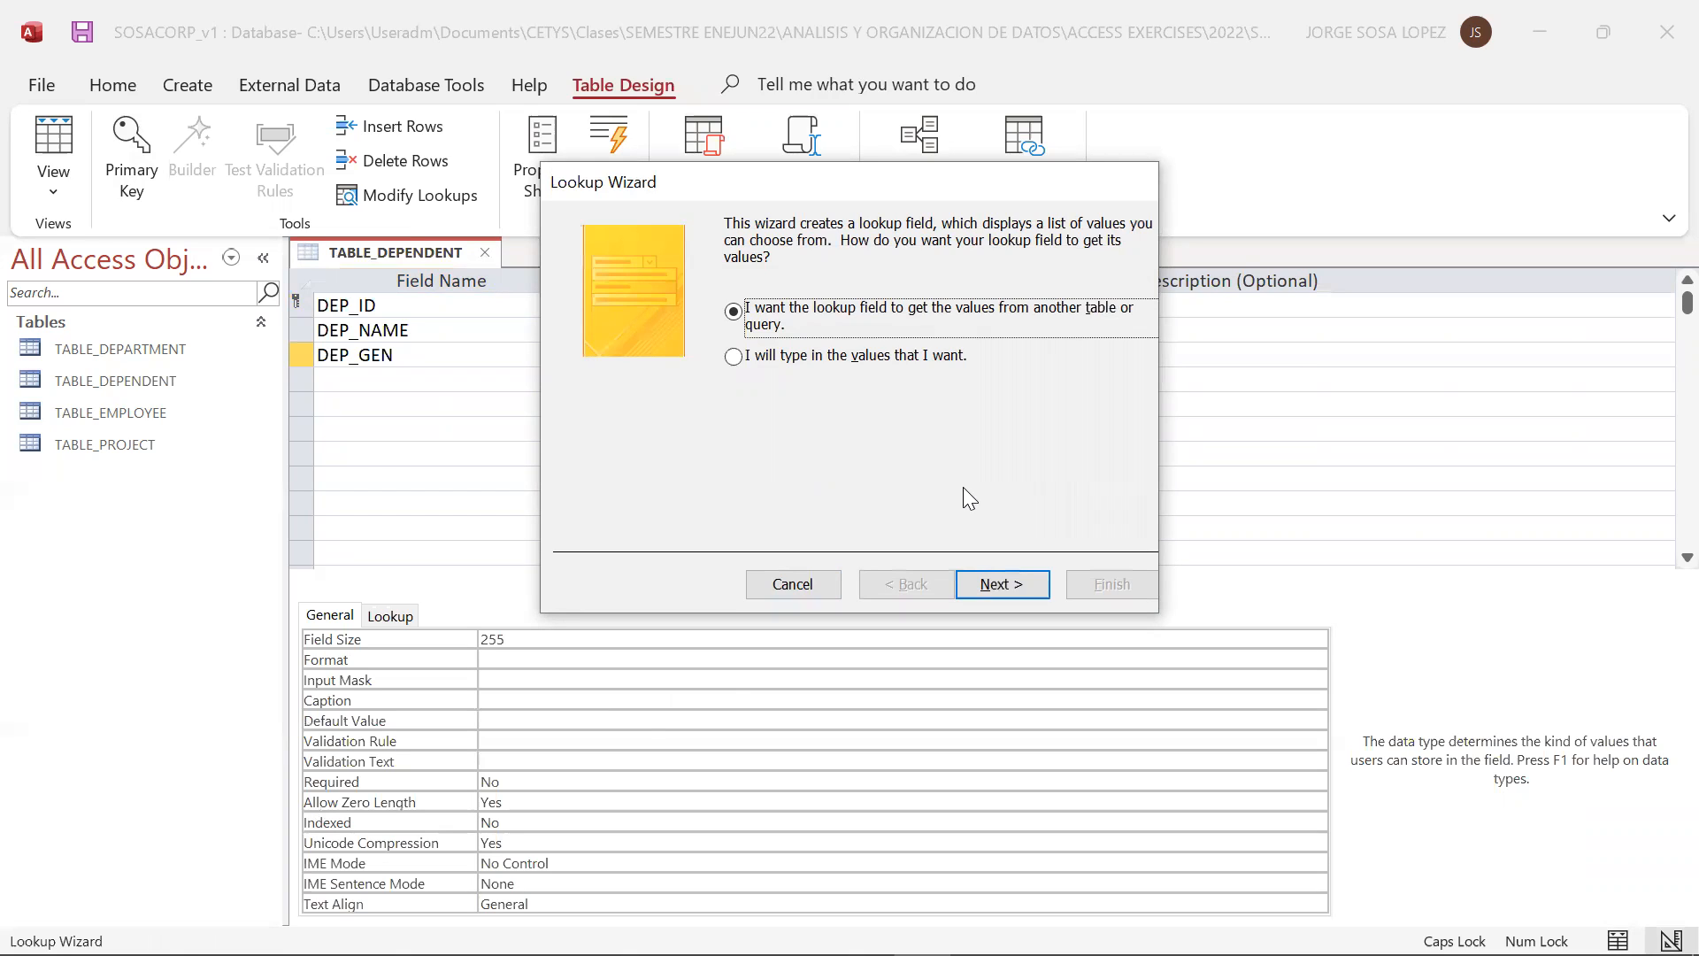
{"action": "left_click", "coordinate": [790, 584]}
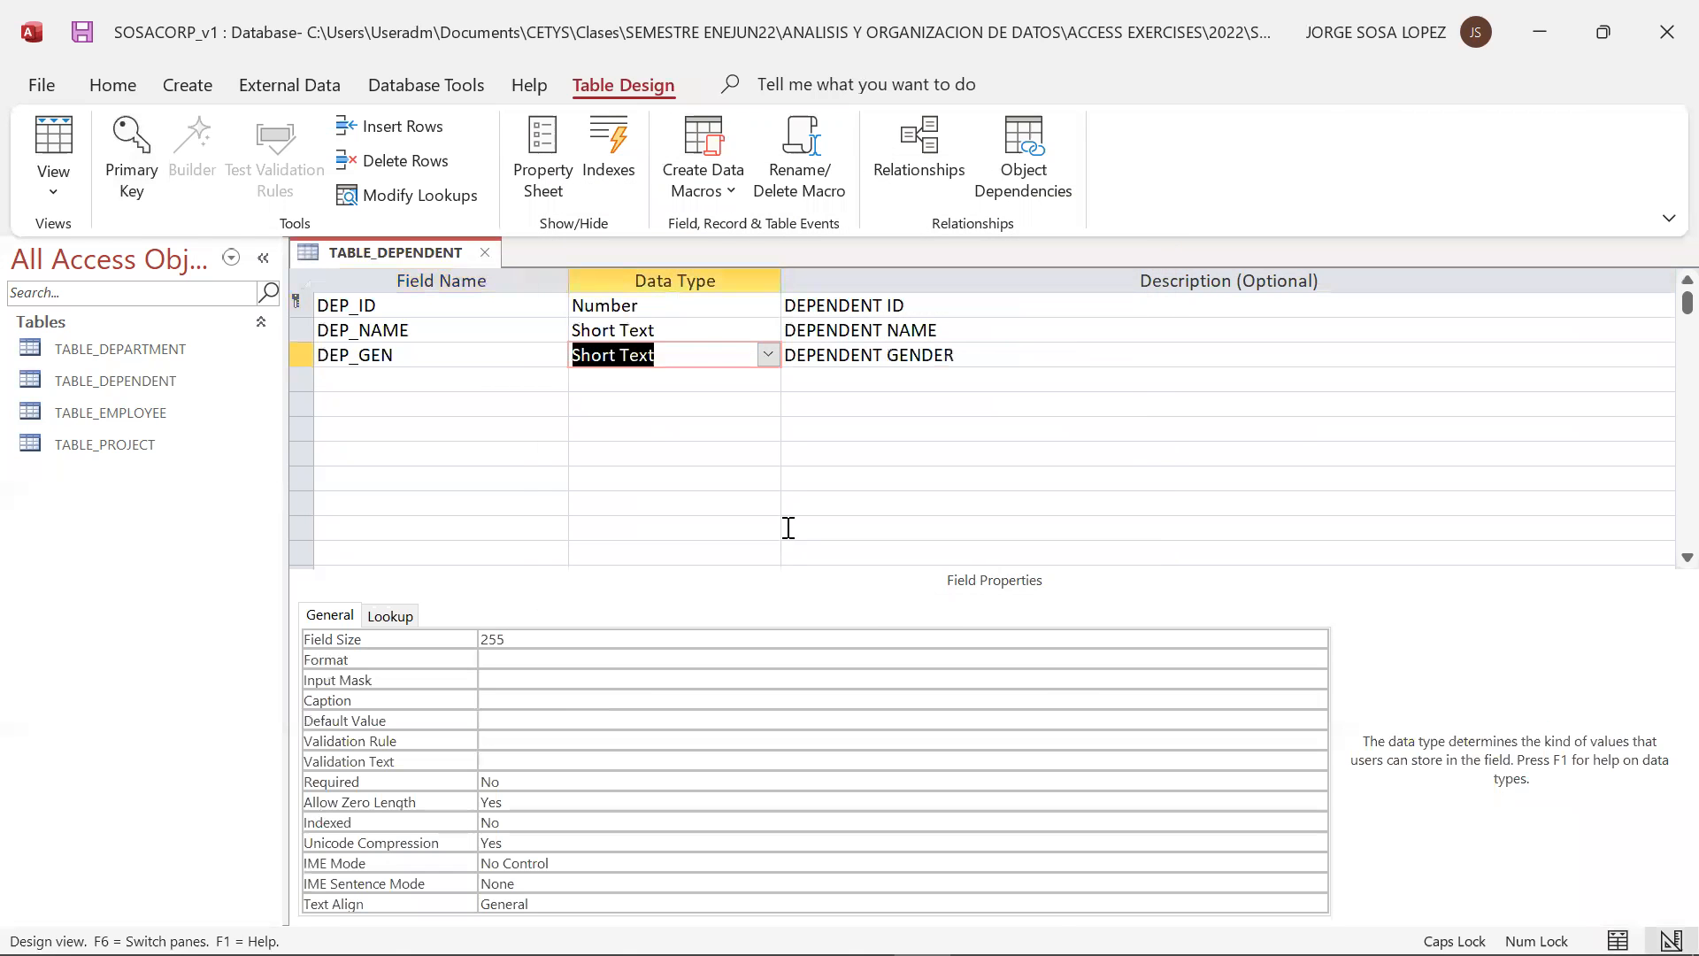
Start the Lookup Wizard for the DEP_GEN field and choose to supply the list values manually
{"action": "left_click", "coordinate": [768, 355]}
{"action": "left_click", "coordinate": [655, 704]}
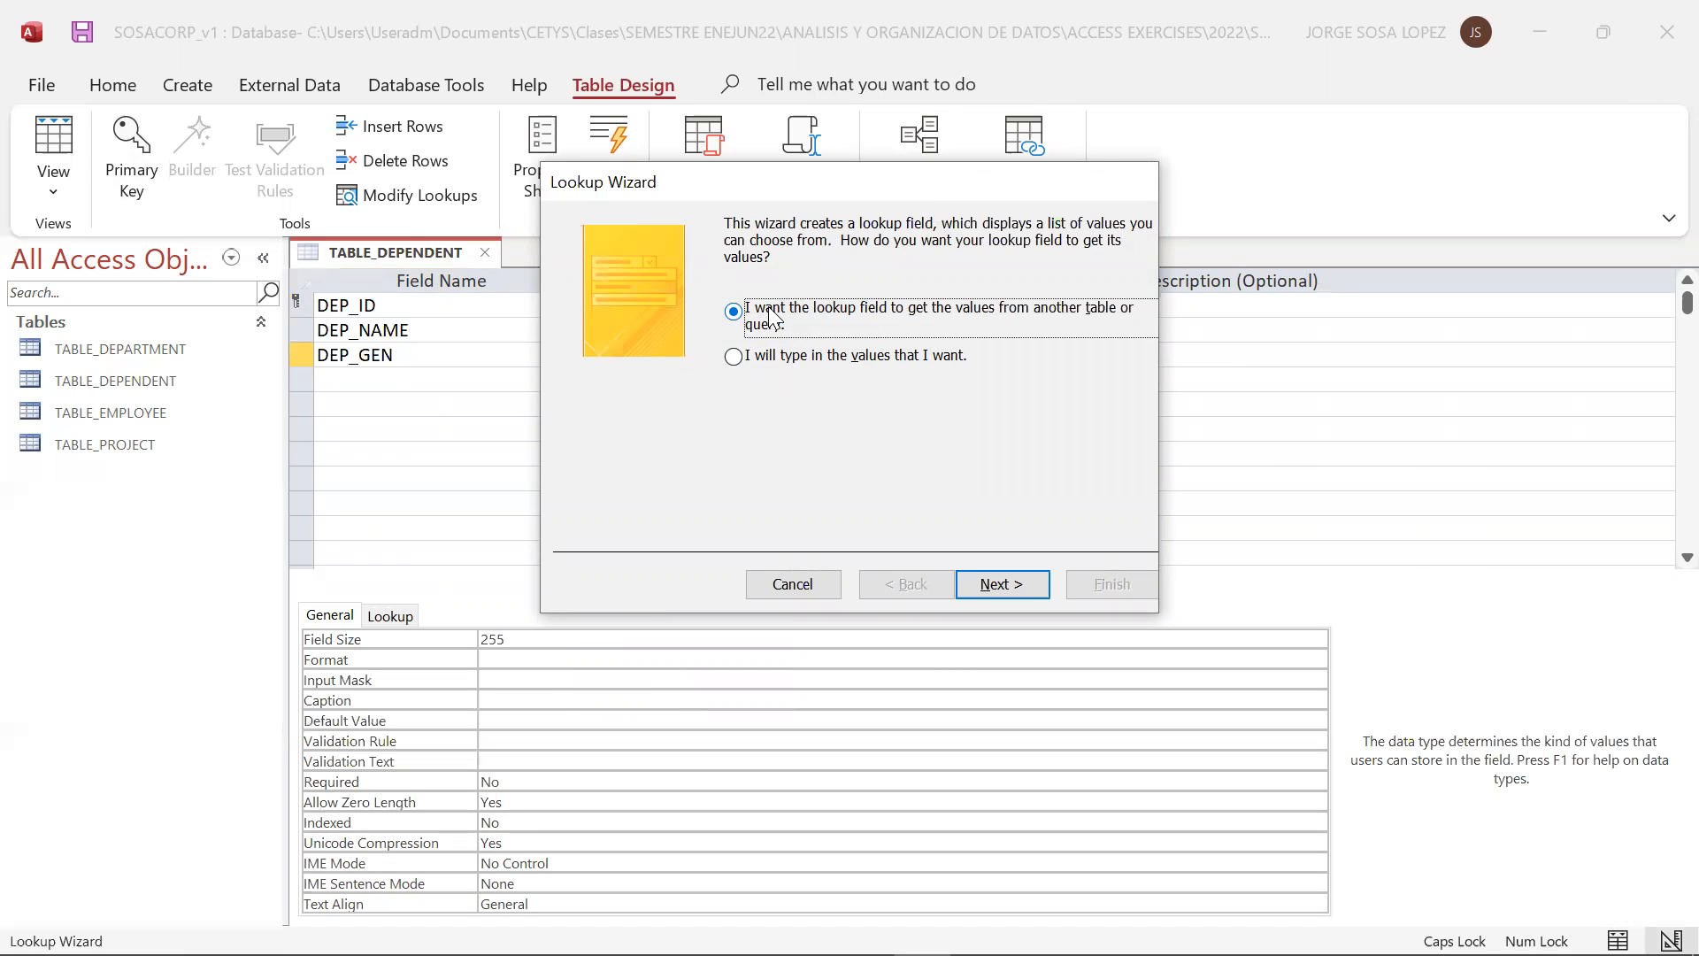
{"action": "left_click", "coordinate": [832, 356]}
{"action": "left_click", "coordinate": [1033, 585]}
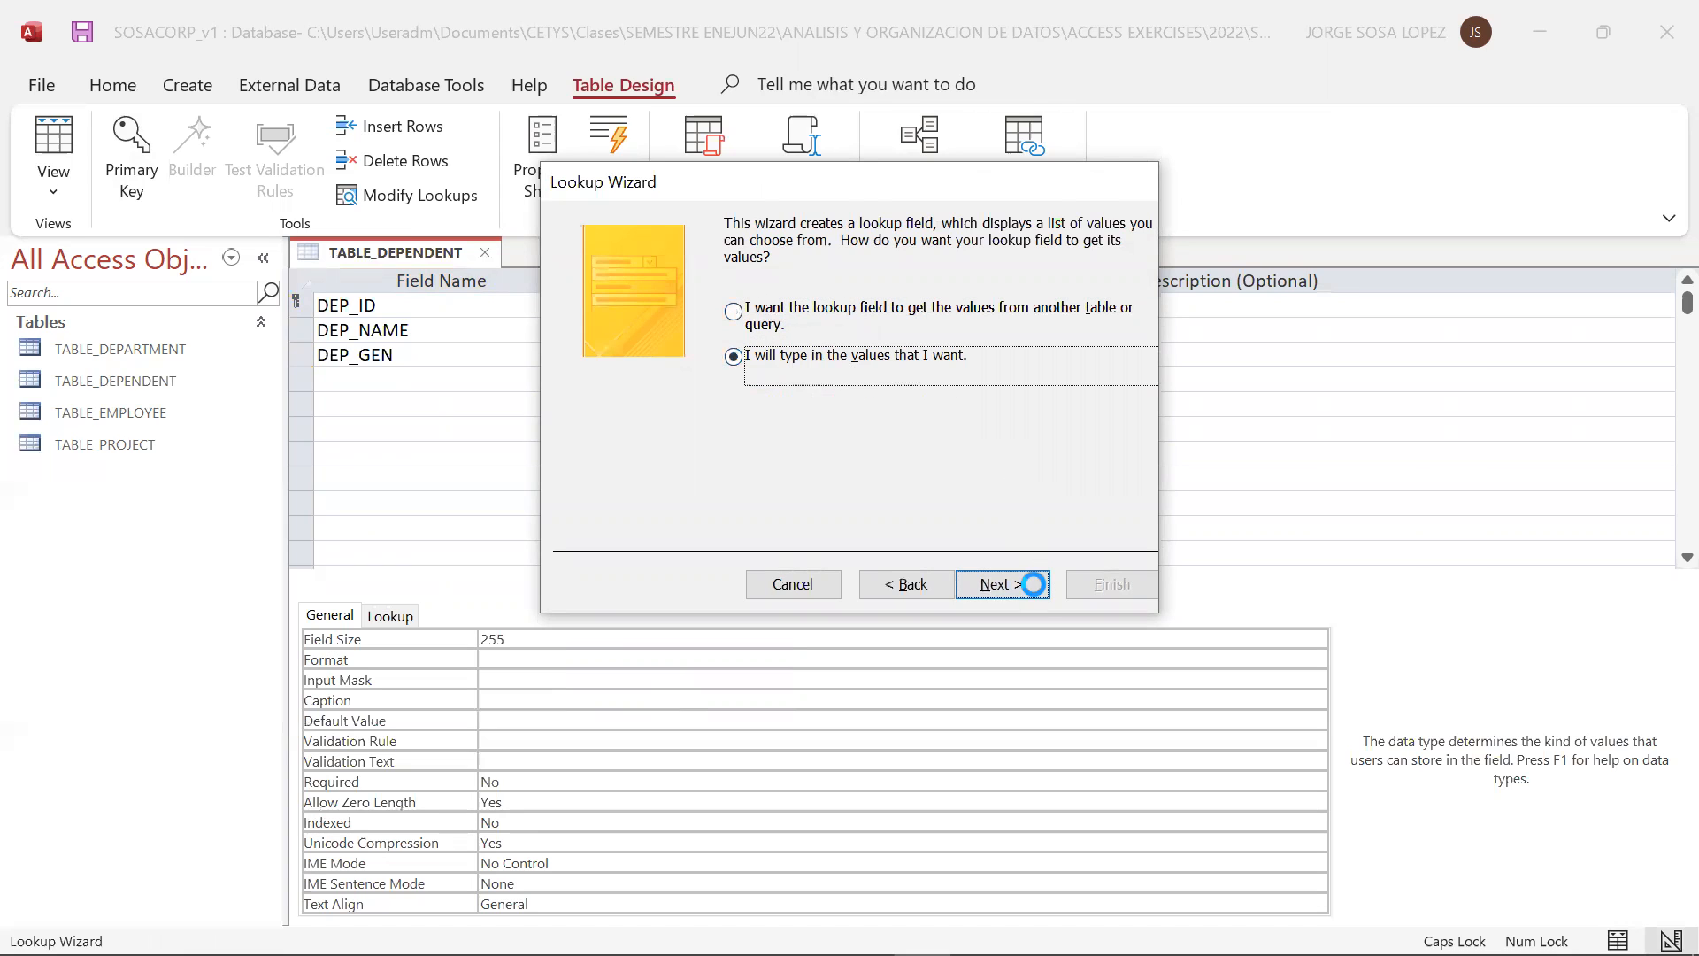
Enter MALE, FEMALE and PREFER NOT TO DISCLOSE as the lookup values in a single column
{"action": "left_click", "coordinate": [672, 379]}
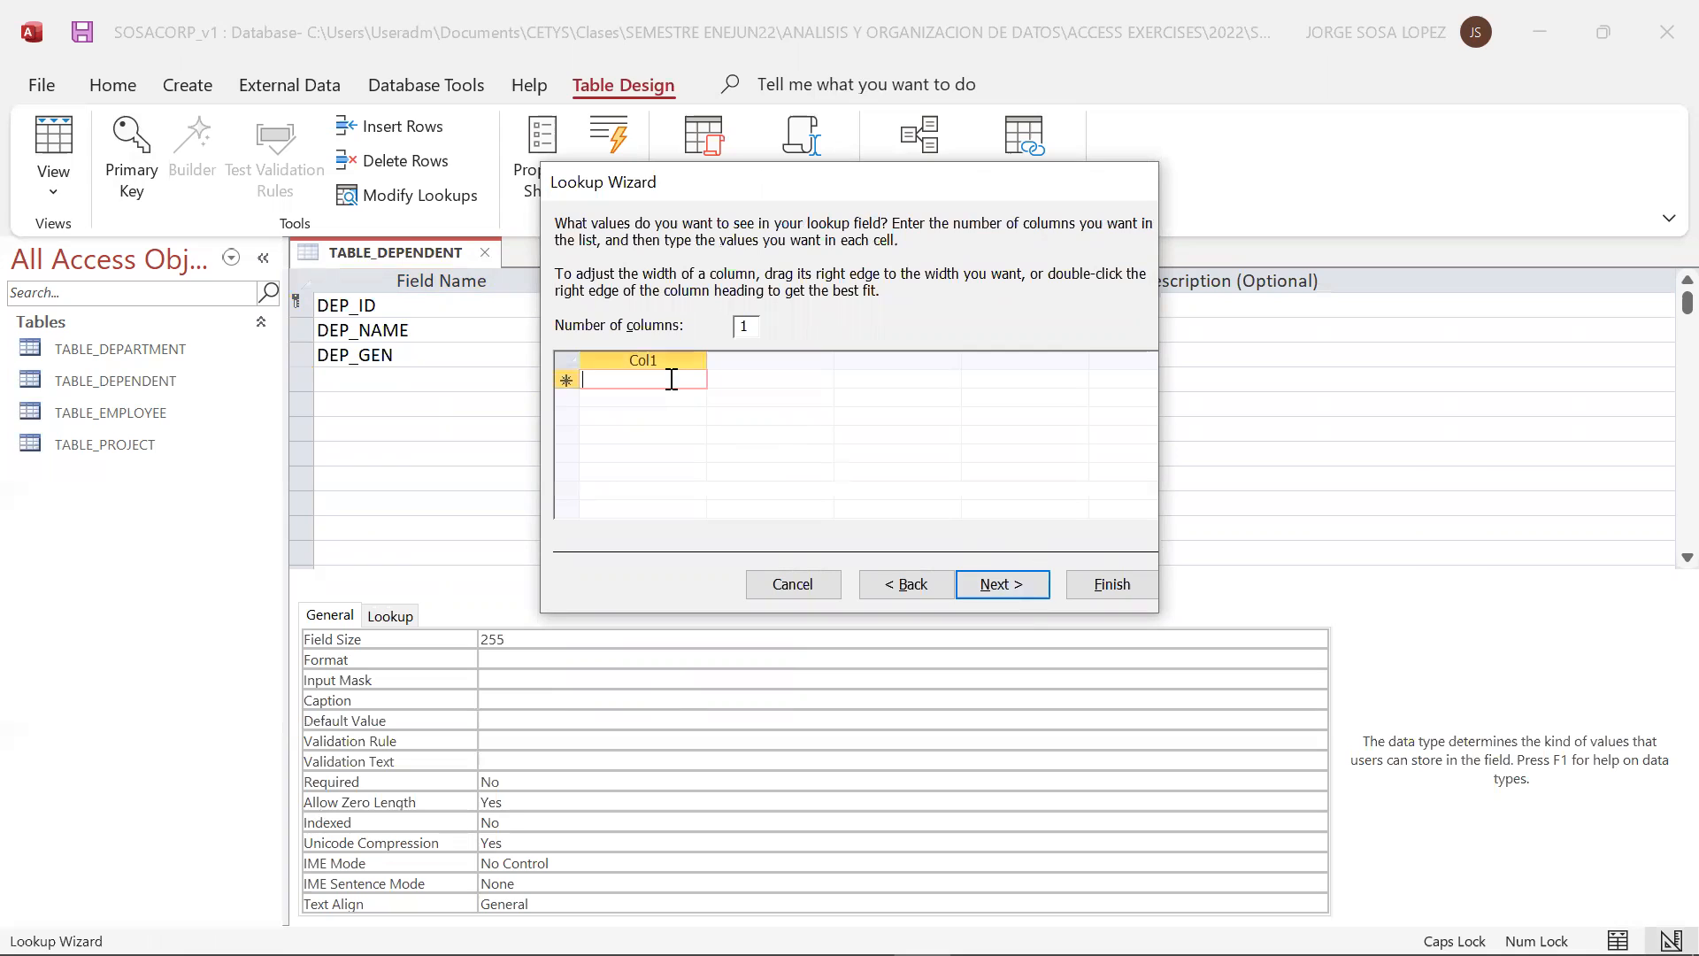
{"action": "type", "text": "MALE"}
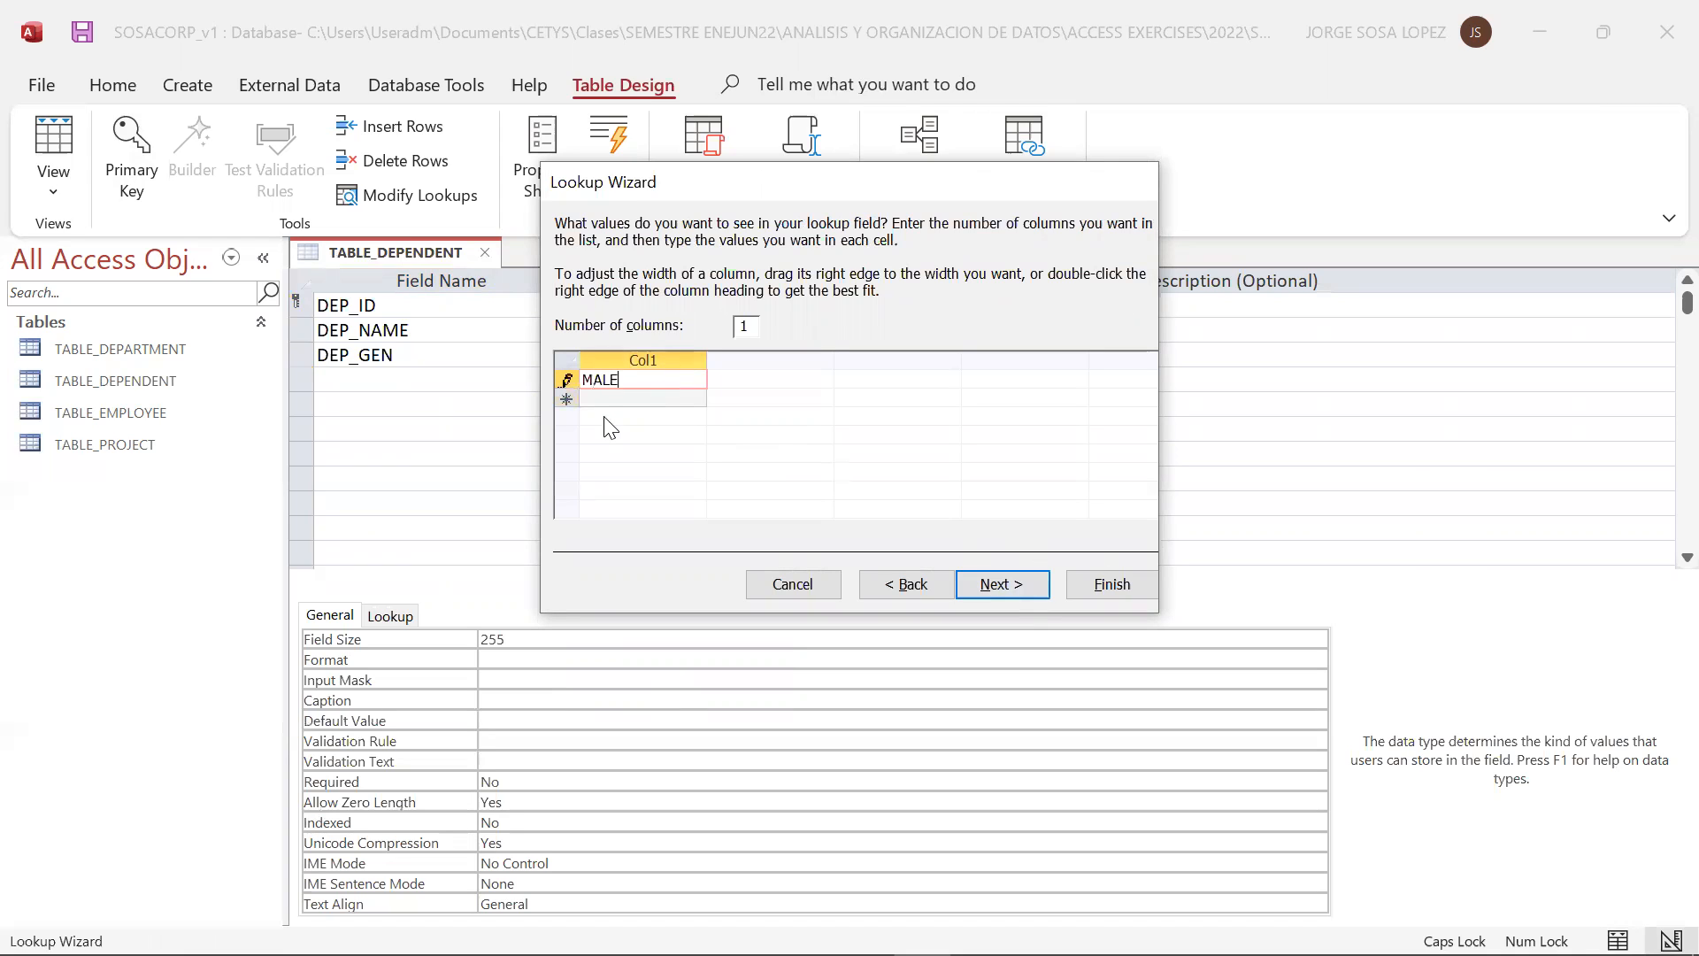
{"action": "left_click", "coordinate": [652, 400]}
{"action": "type", "text": "D"}
{"action": "key", "text": "BackSpace"}
{"action": "type", "text": "FEMALE"}
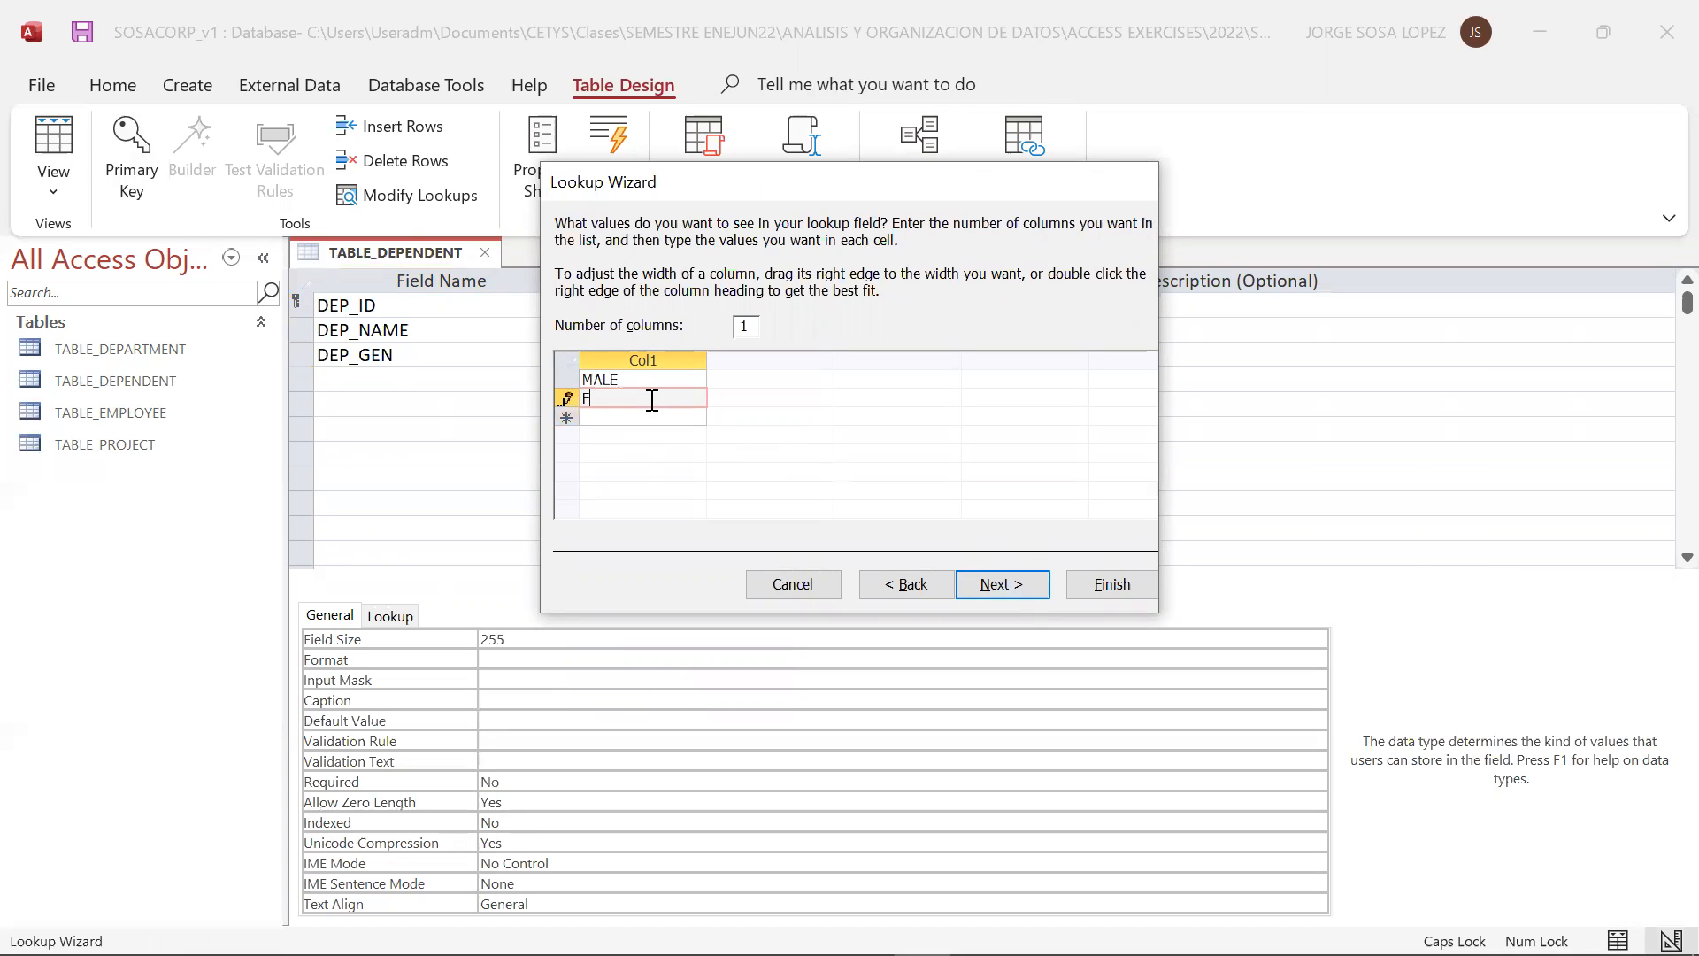
{"action": "left_click", "coordinate": [680, 423]}
{"action": "left_click", "coordinate": [682, 417]}
{"action": "type", "text": "PREFER N"}
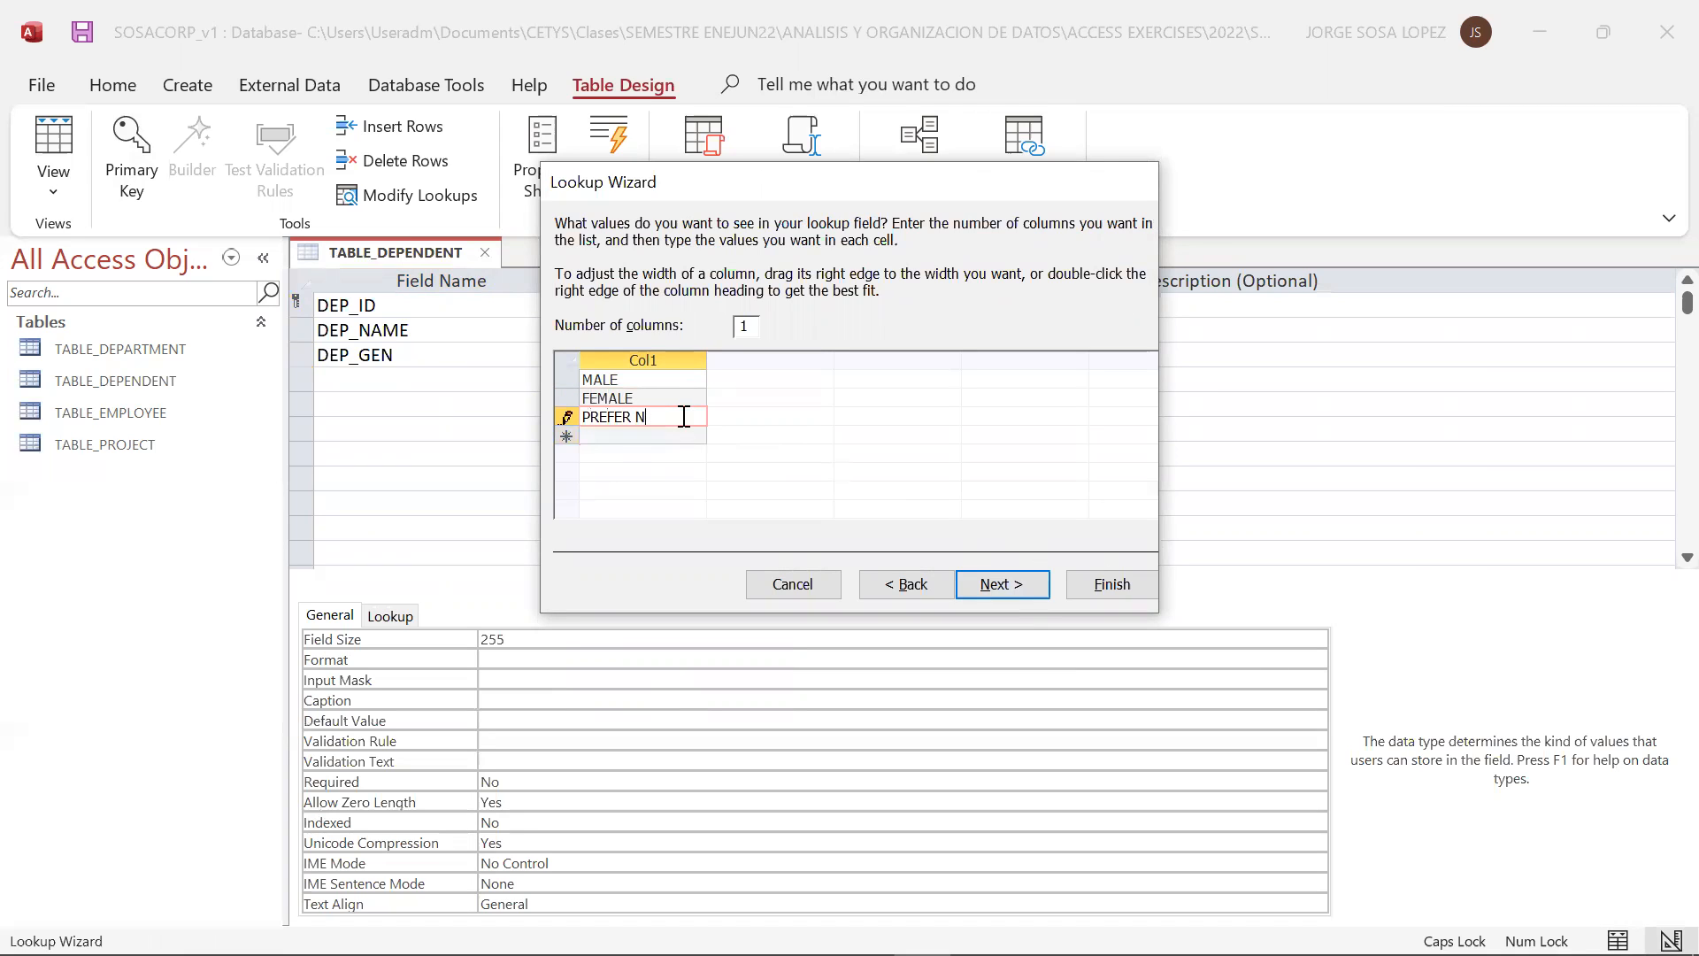
{"action": "type", "text": "OT TO DISCLOSE"}
Limit DEP_GEN entries to the list choices and finish the Lookup Wizard
{"action": "left_click", "coordinate": [989, 584]}
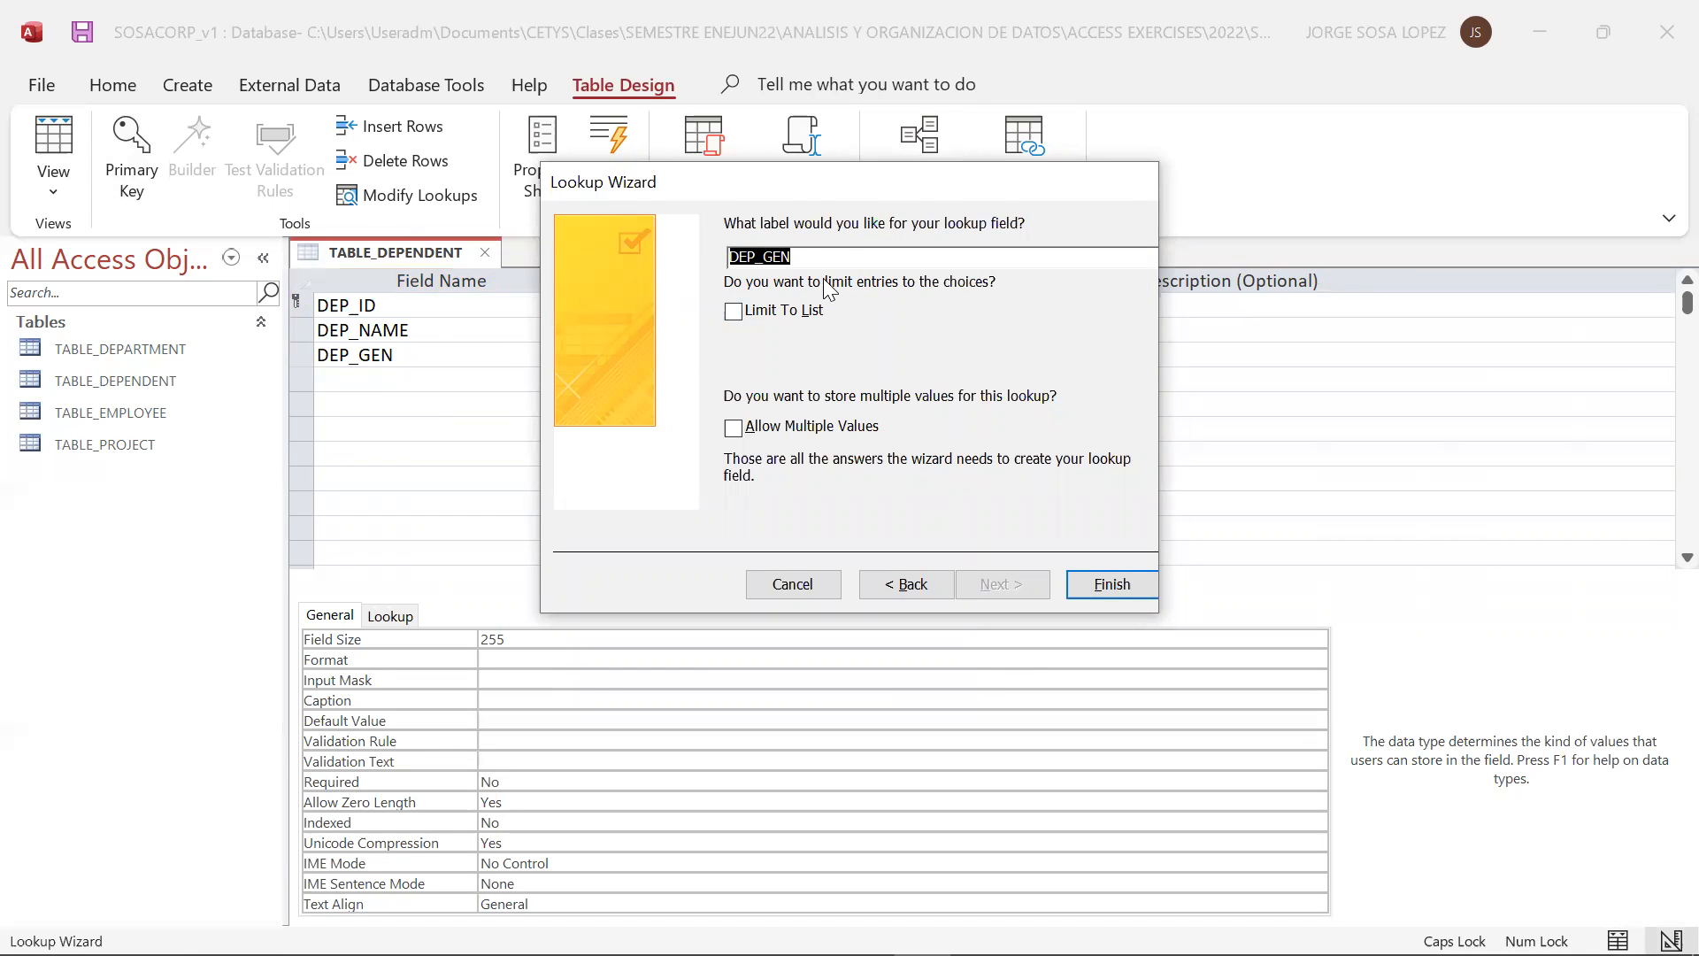
{"action": "left_click", "coordinate": [733, 315]}
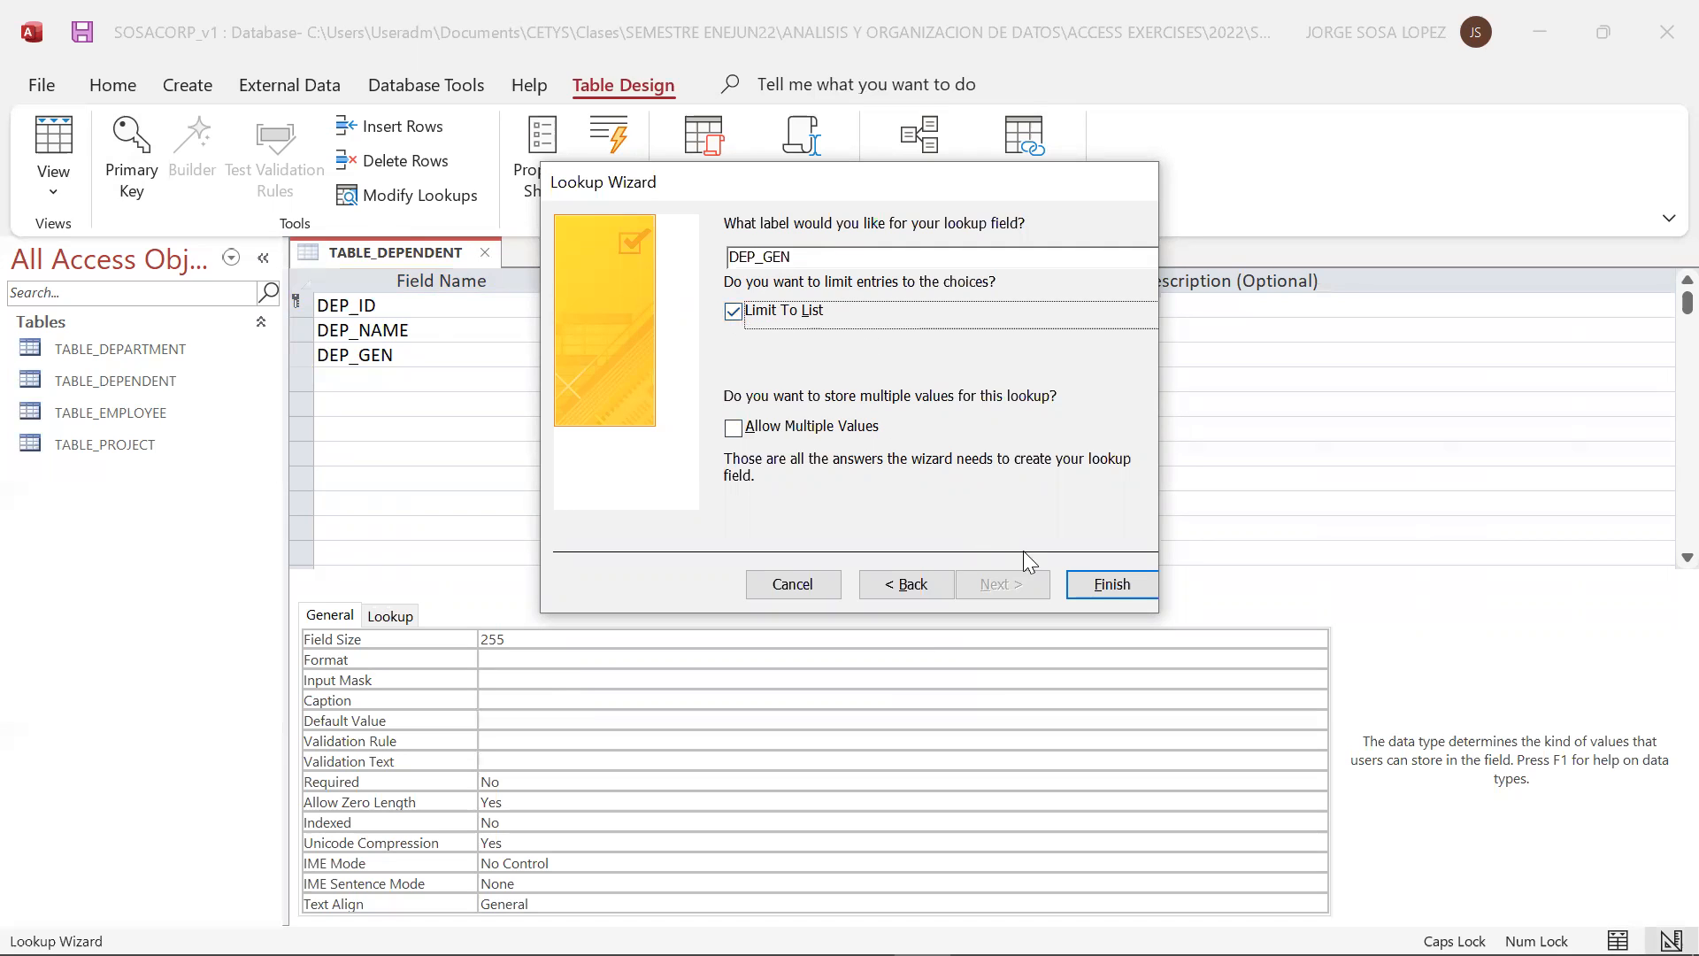
{"action": "left_click", "coordinate": [1097, 584]}
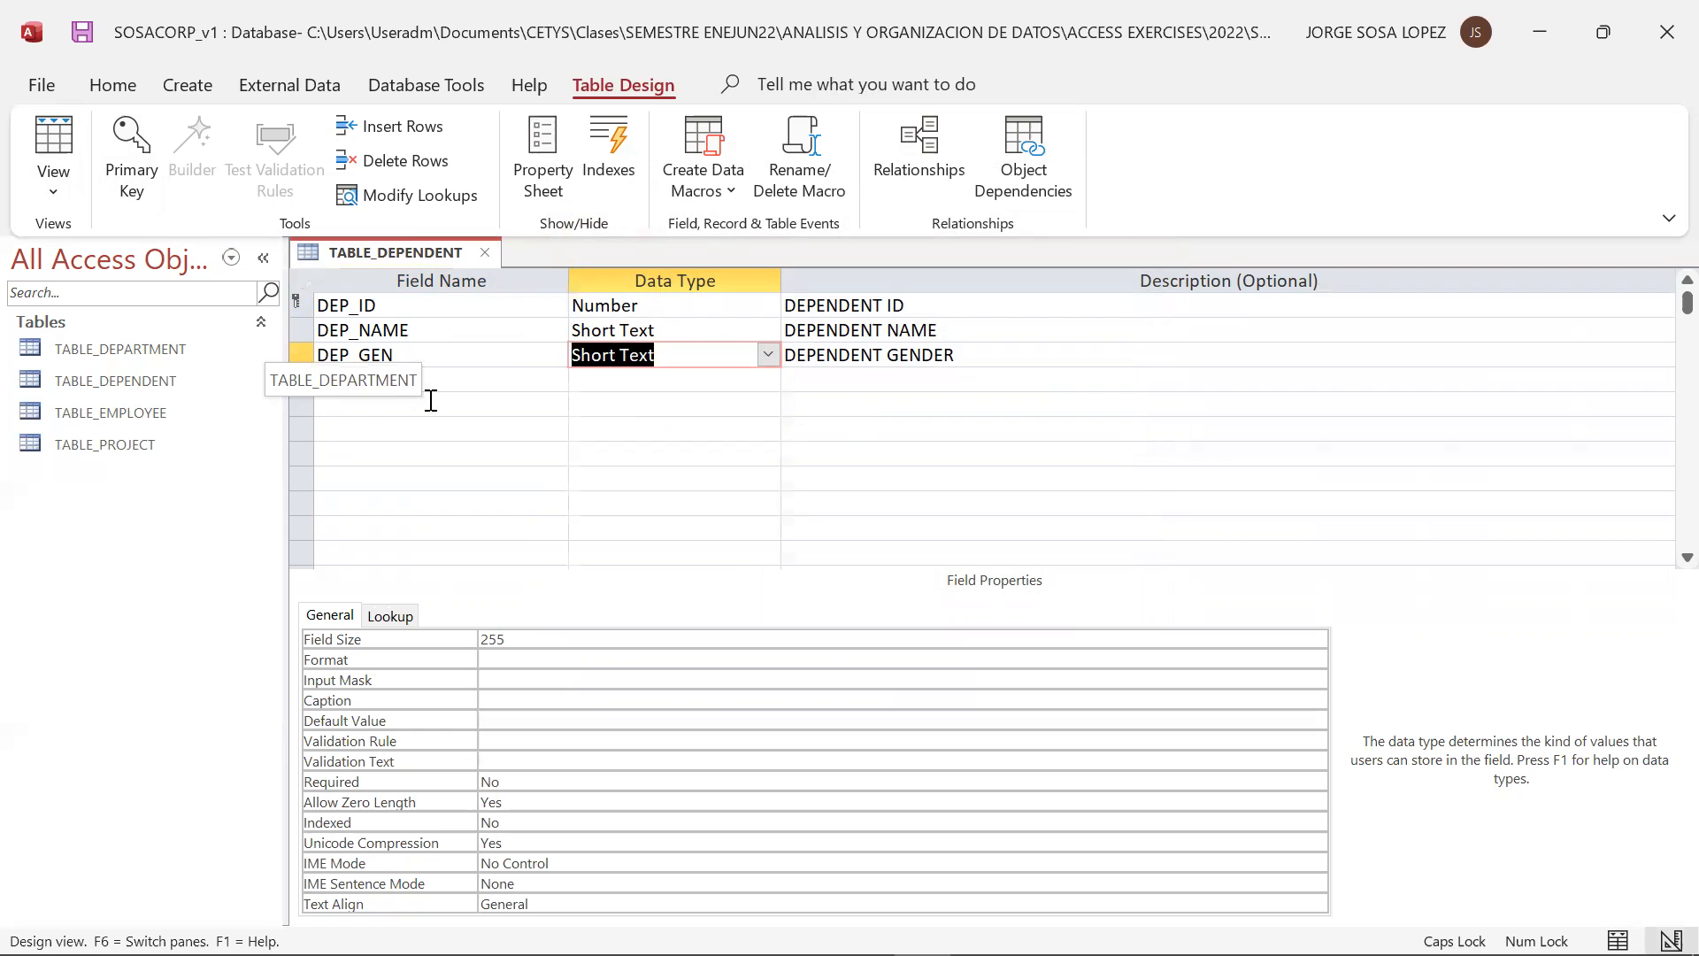
Add a DEP_REL field with the Short Text data type below DEP_GEN in TABLE_DEPENDENT
{"action": "left_click", "coordinate": [475, 383]}
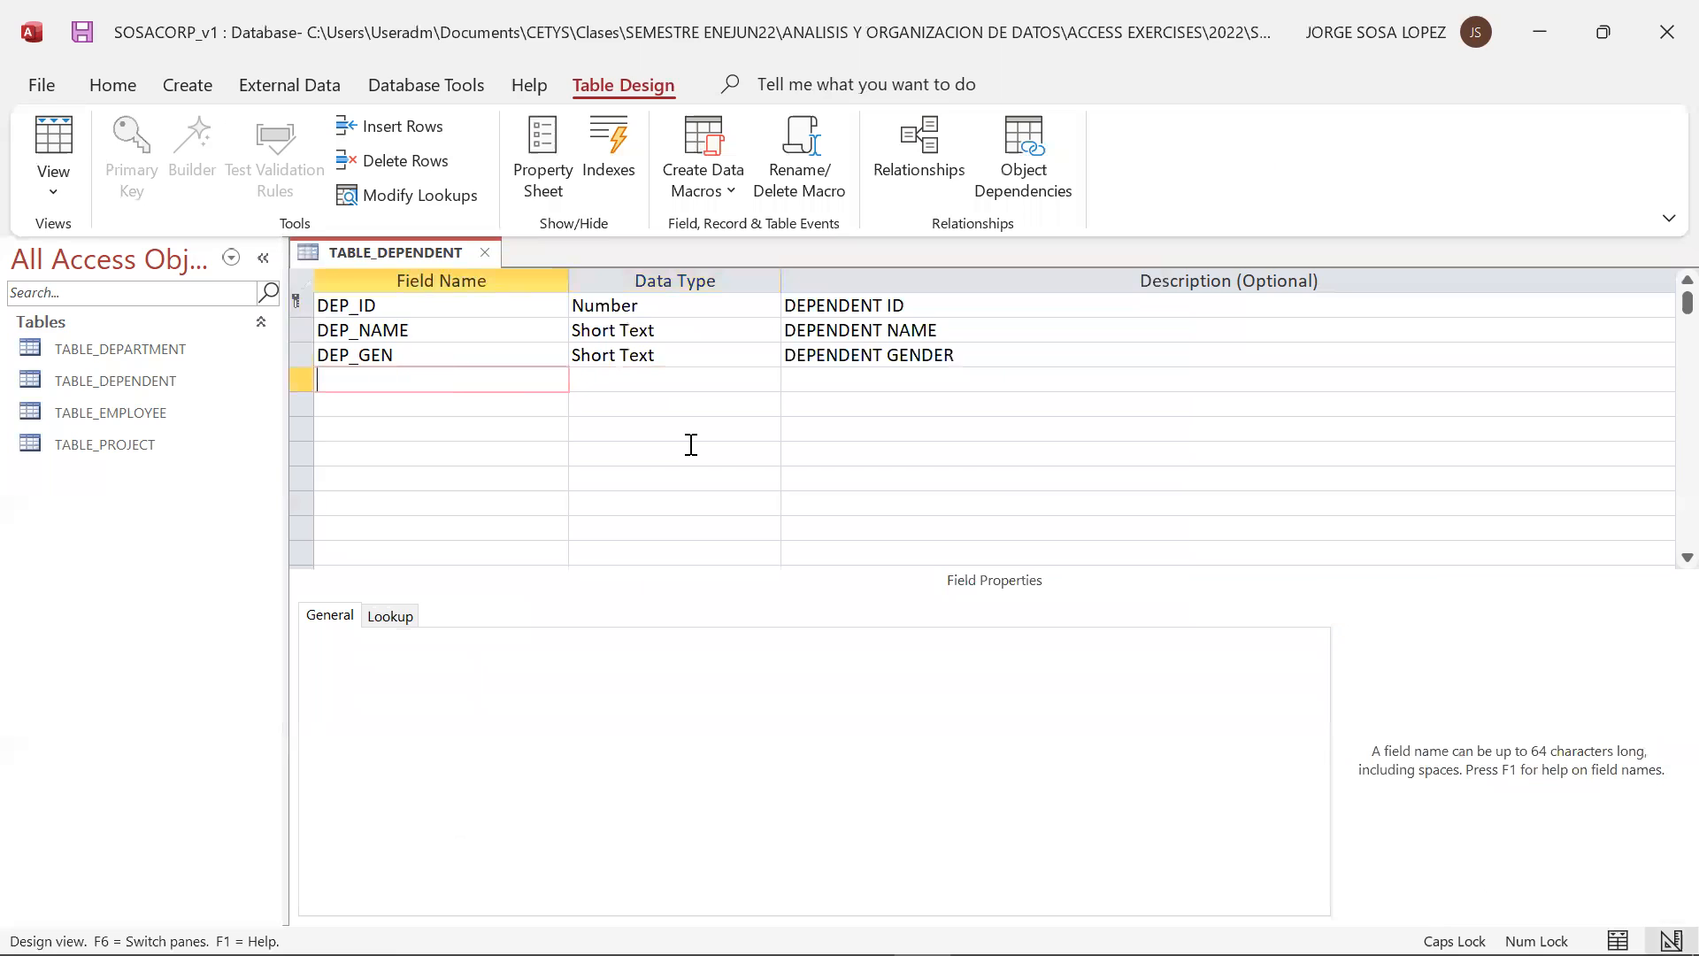
{"action": "type", "text": "DEP_REL"}
{"action": "key", "text": "Tab"}
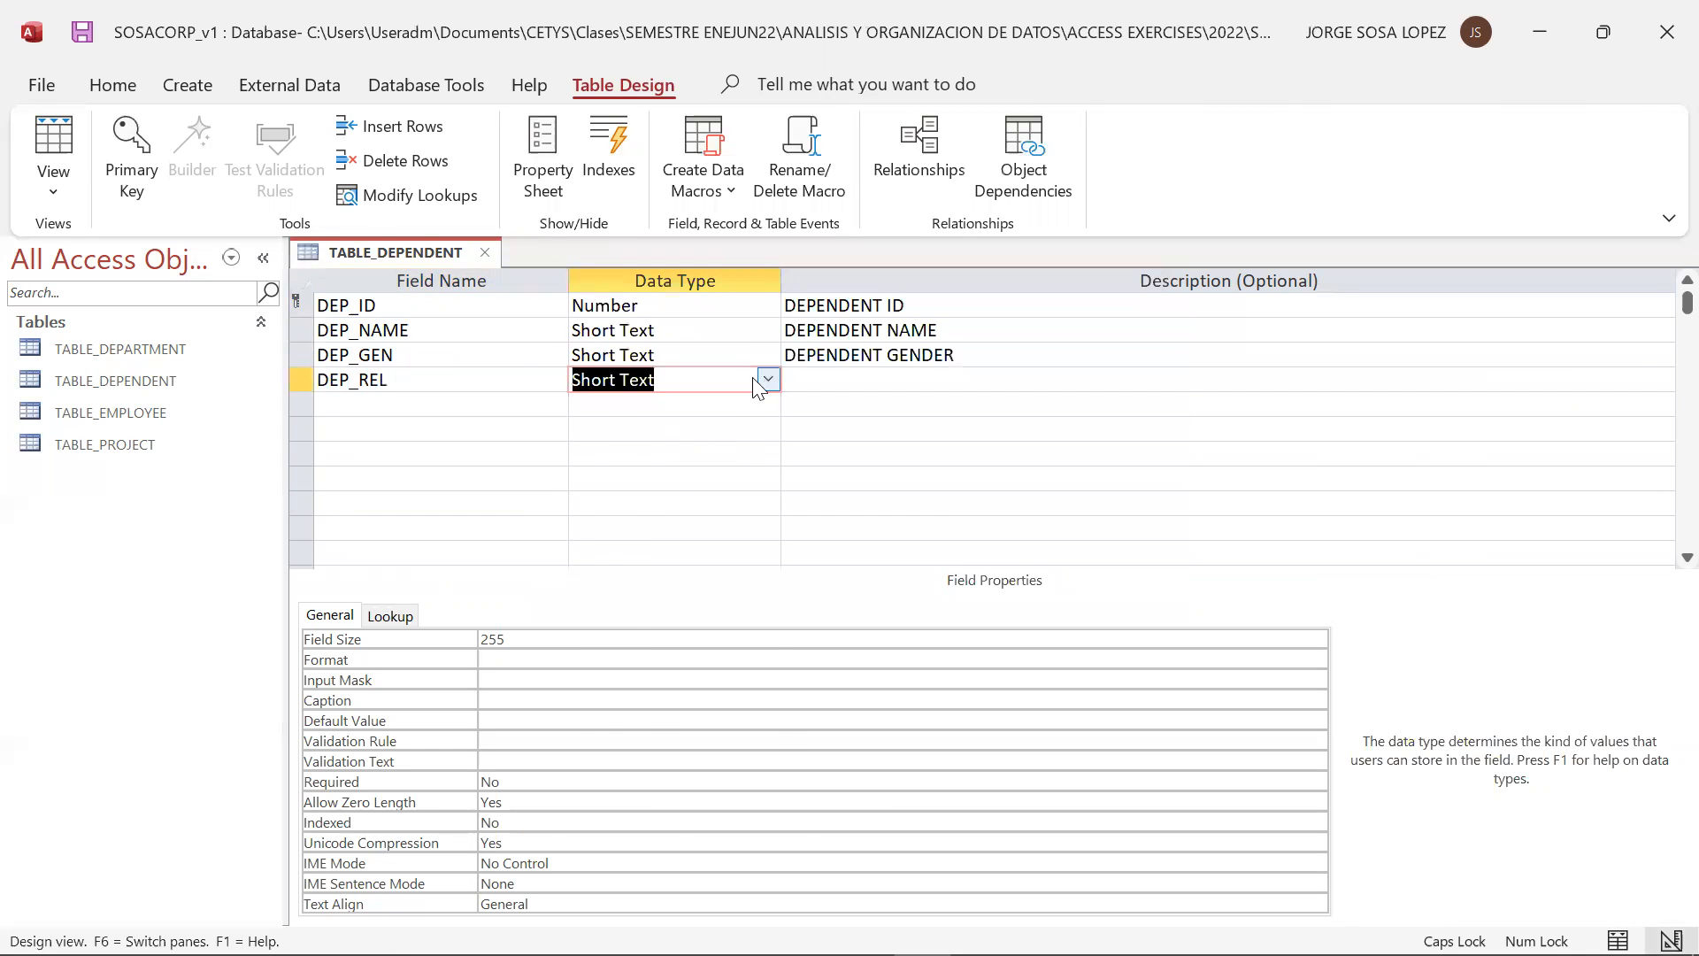
Start the Lookup Wizard for the DEP_REL field and choose to supply the list values manually
{"action": "left_click", "coordinate": [767, 378]}
{"action": "left_click", "coordinate": [703, 727]}
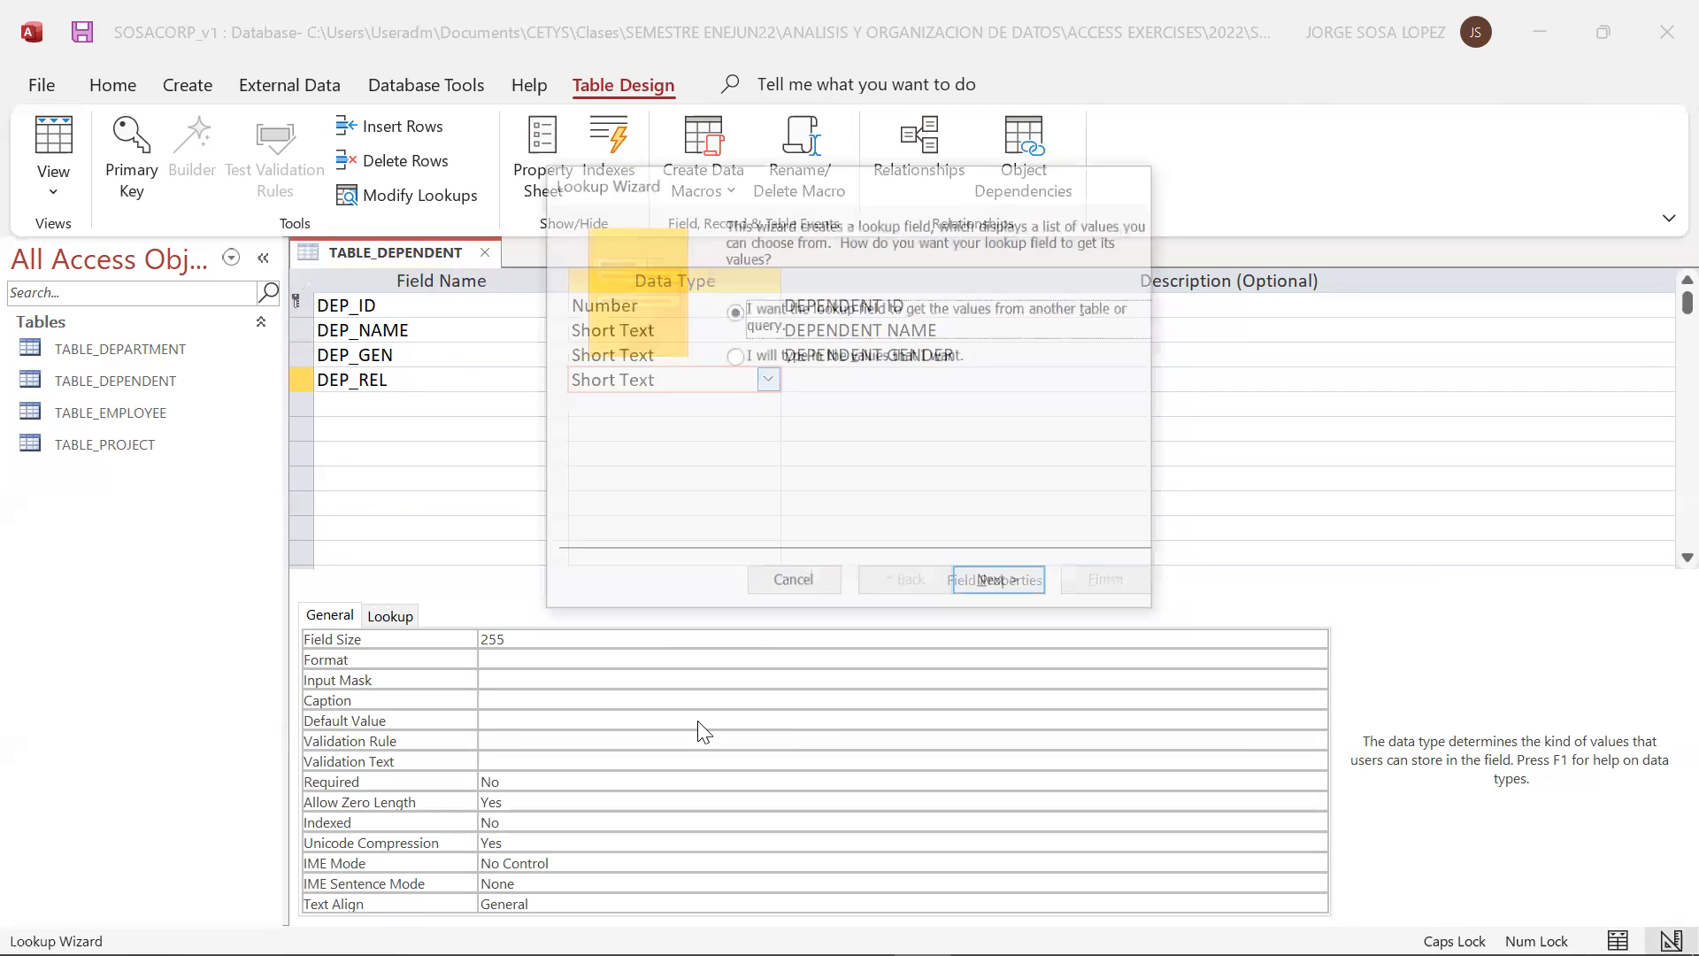
{"action": "left_click", "coordinate": [757, 361]}
{"action": "left_click", "coordinate": [1001, 588]}
Enter CHILD, SPOUSE and PARENT as the DEP_REL lookup values in a single column
{"action": "left_click", "coordinate": [684, 378]}
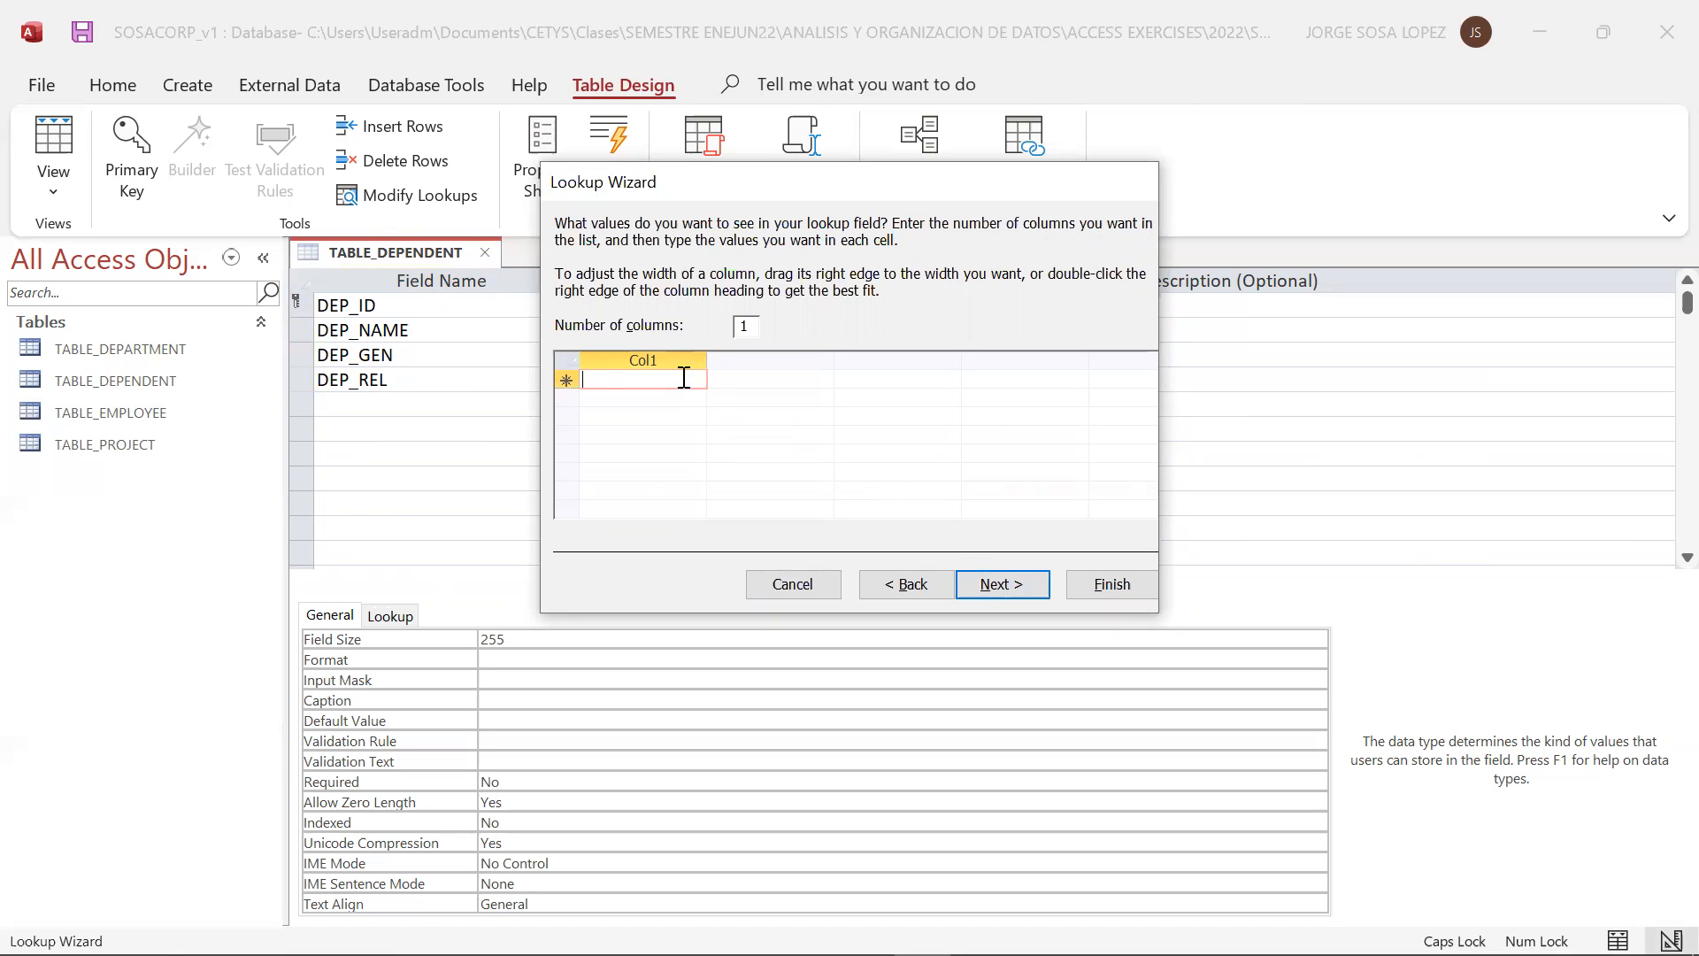
{"action": "type", "text": "CHI"}
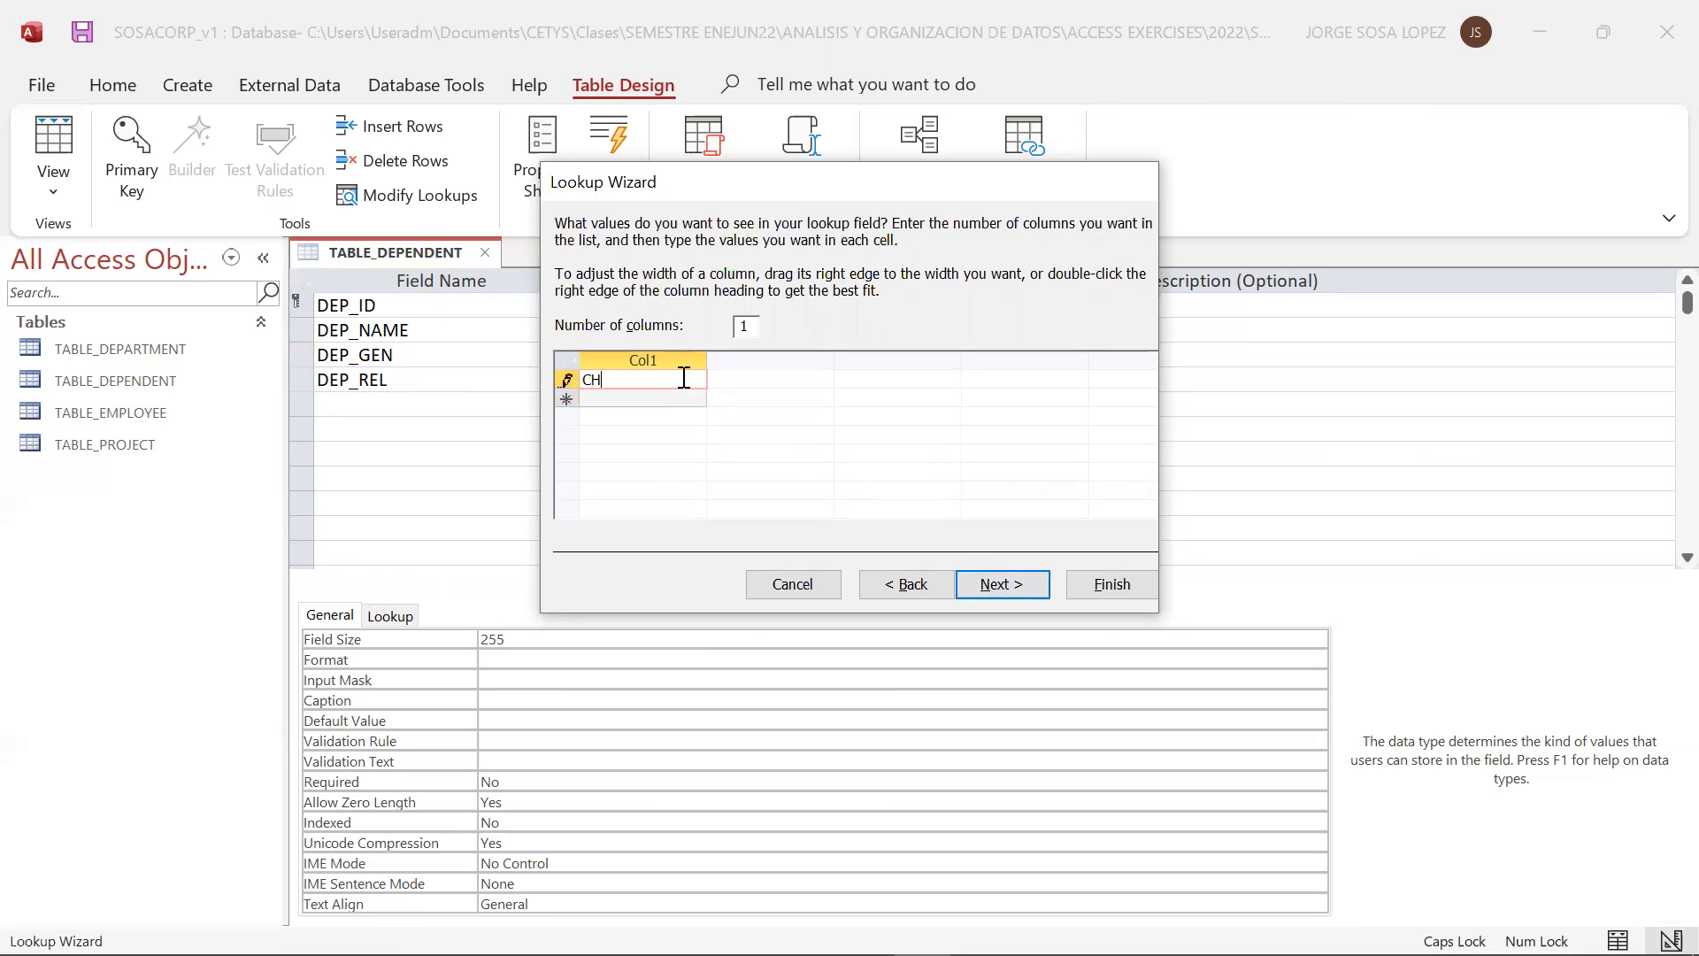
{"action": "key", "text": "BackSpace"}
{"action": "key", "text": "BackSpace"}
{"action": "key", "text": "BackSpace"}
{"action": "type", "text": "CHILD"}
{"action": "left_click", "coordinate": [679, 400]}
{"action": "type", "text": "SPOUSE"}
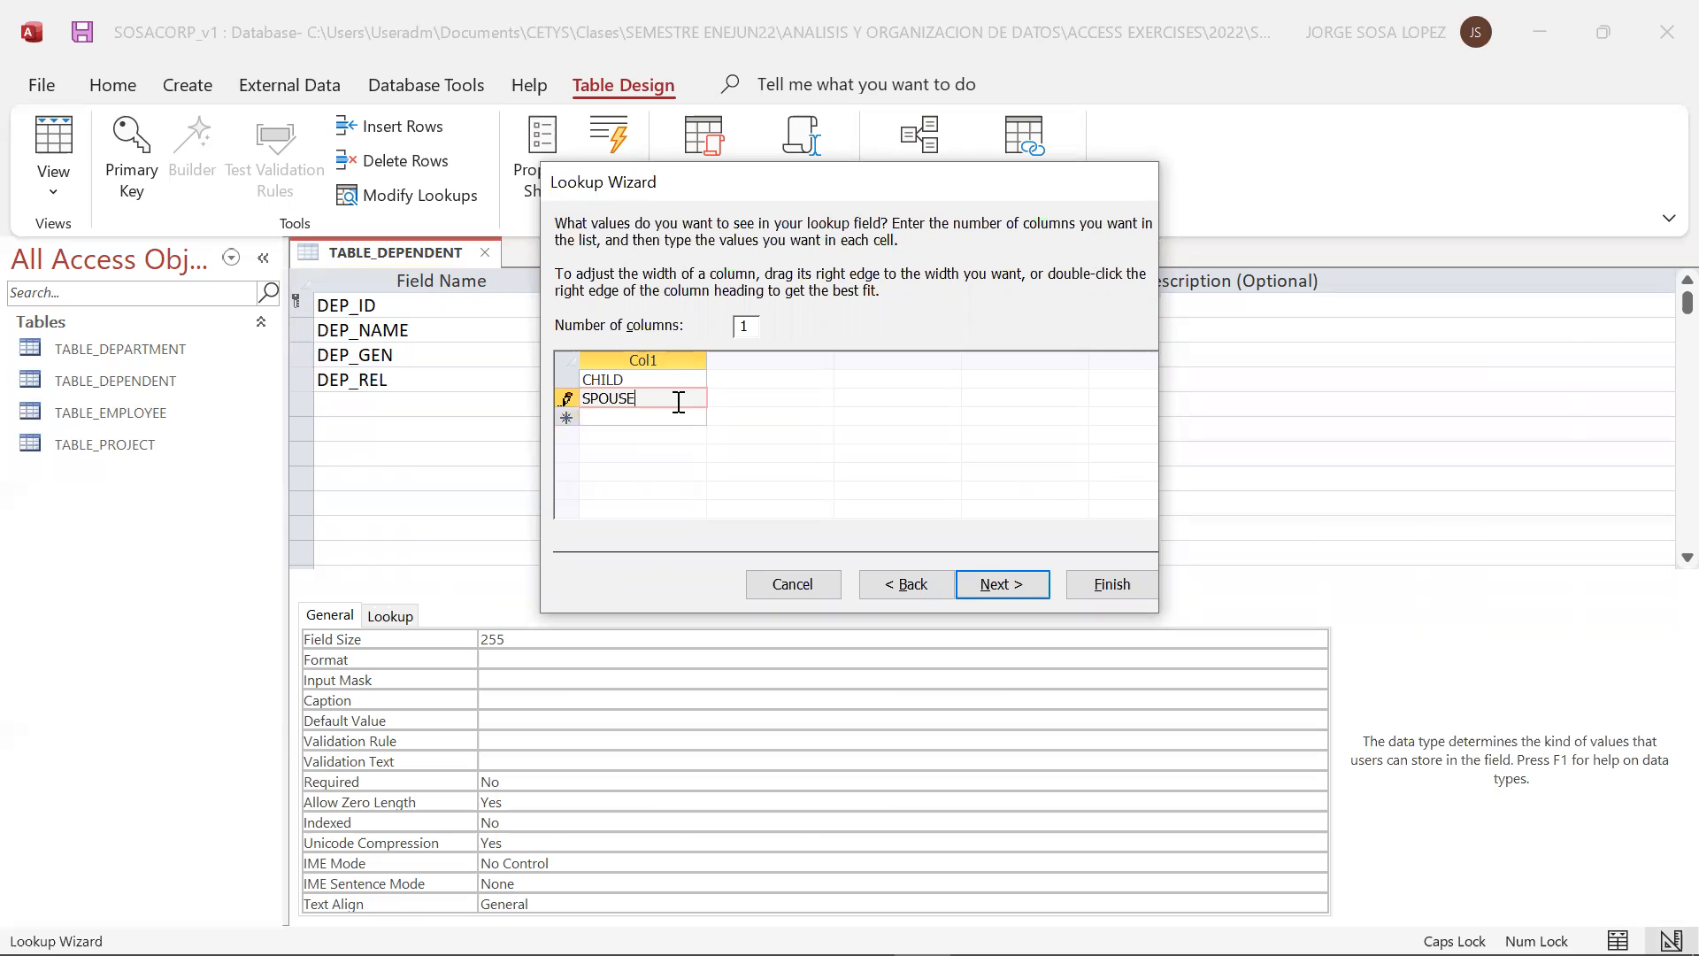
{"action": "left_click", "coordinate": [671, 418]}
{"action": "type", "text": "PARENT"}
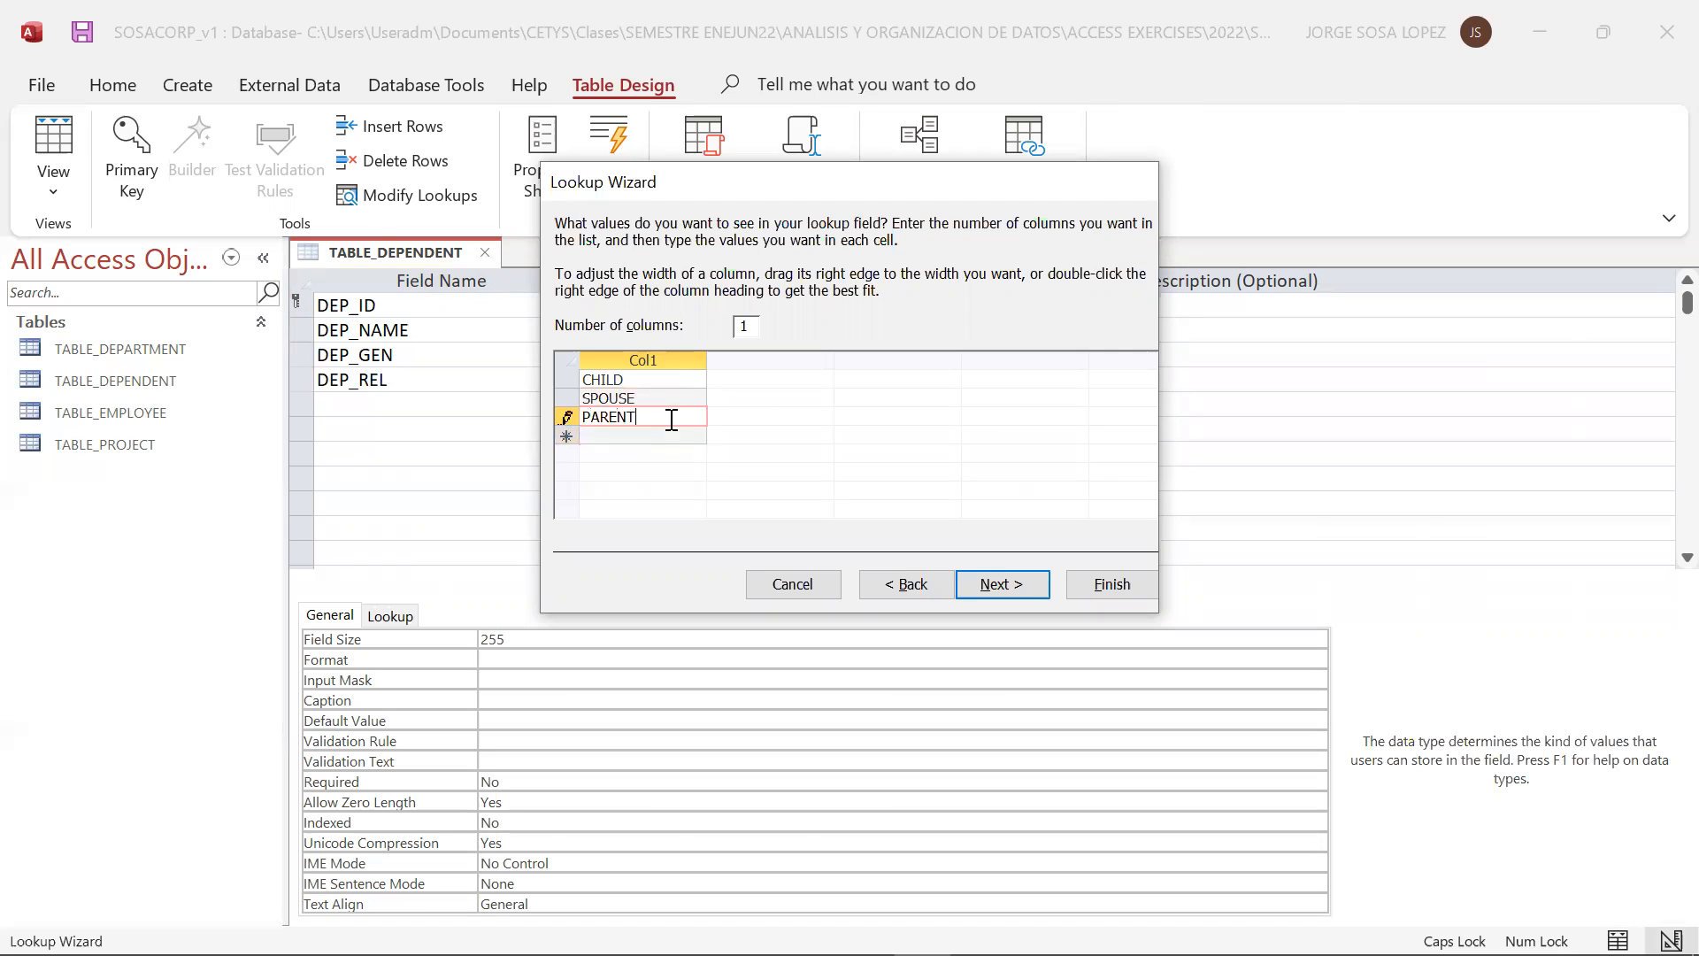
Limit DEP_REL entries to the list choices and finish the Lookup Wizard
{"action": "left_click", "coordinate": [1018, 586]}
{"action": "left_click", "coordinate": [735, 312]}
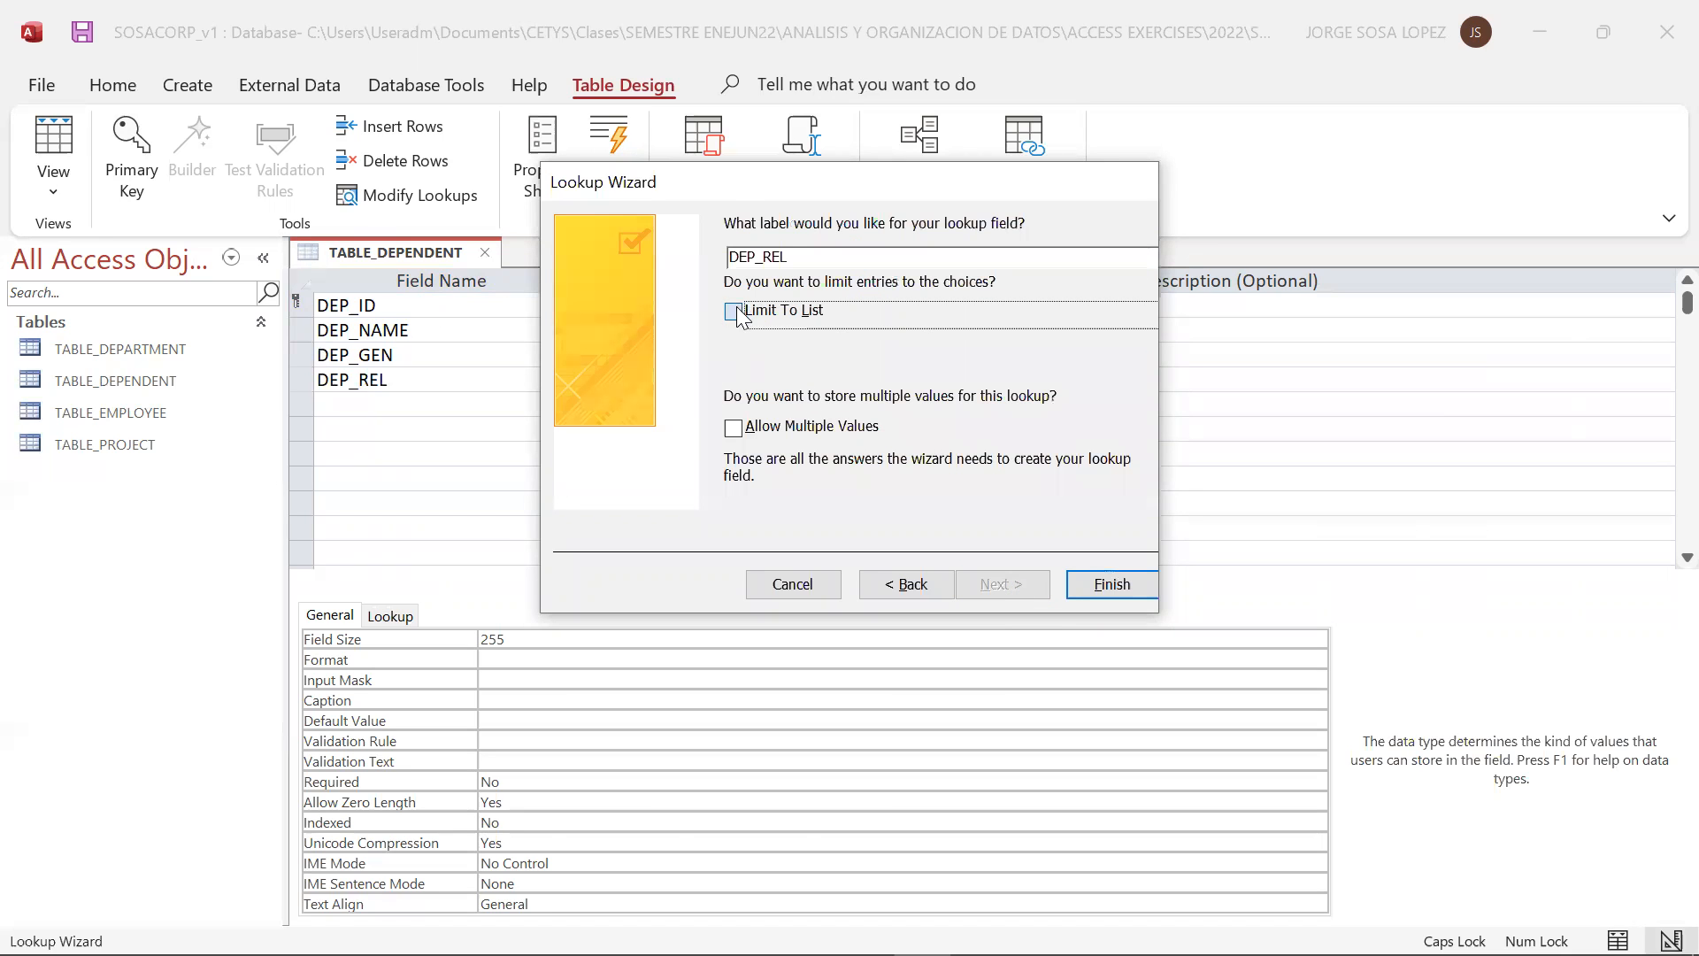
{"action": "left_click", "coordinate": [1106, 584]}
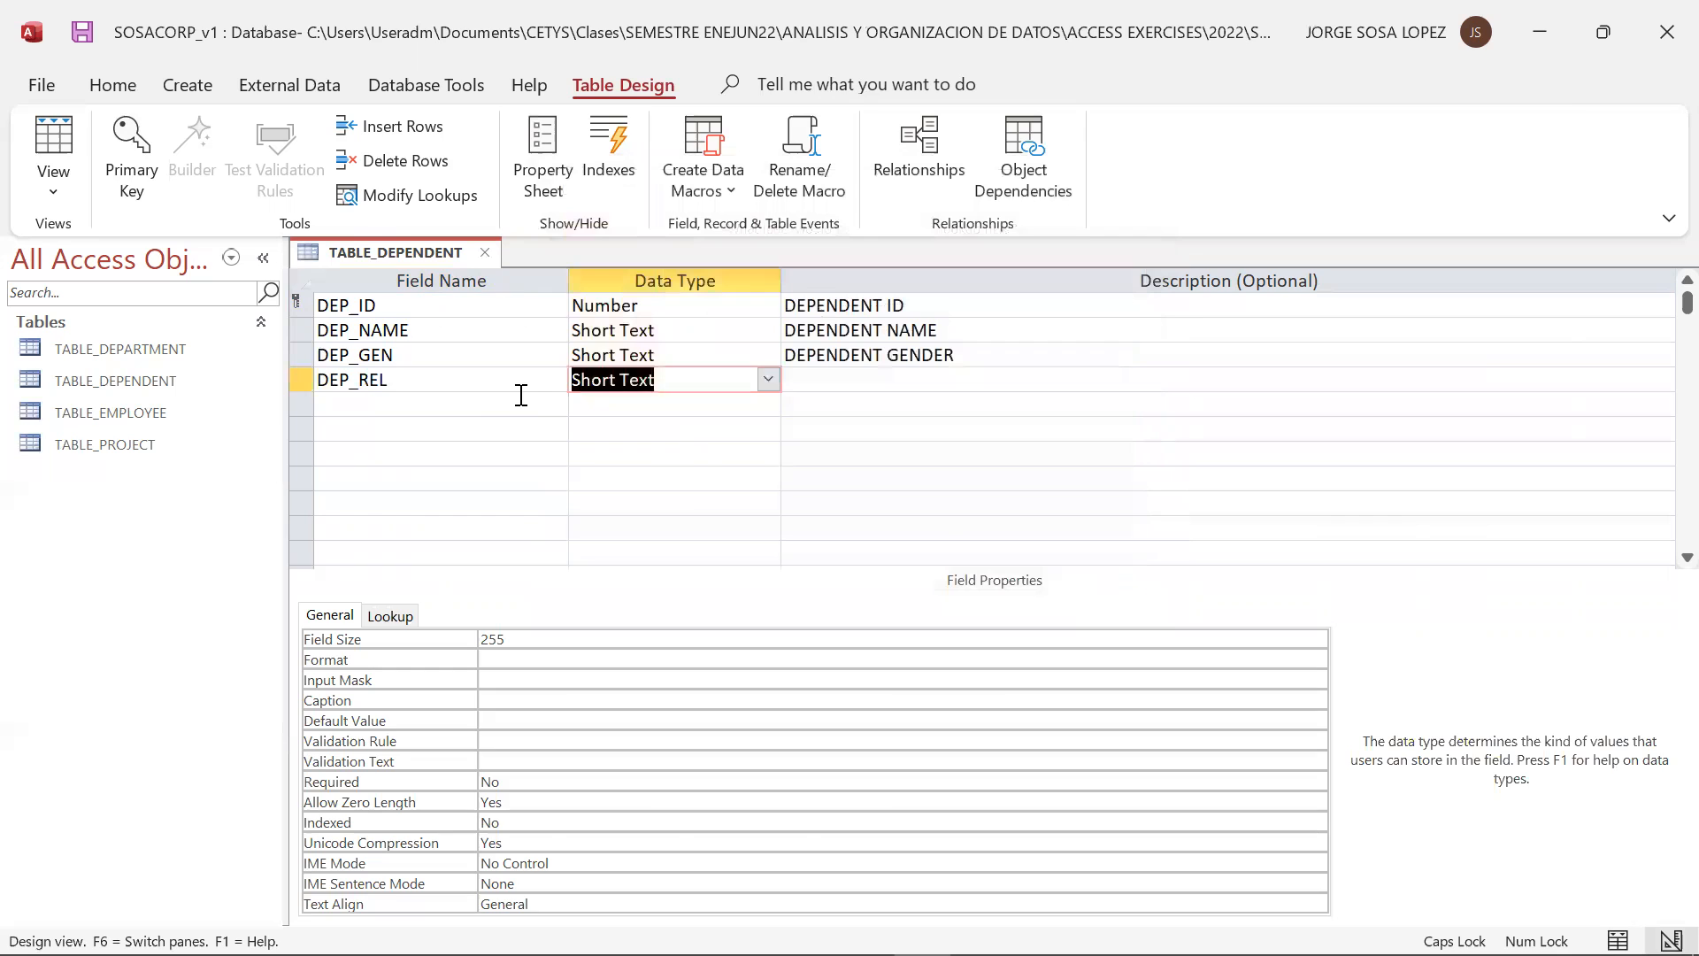
Add an EMP_SSN field with the Number data type below DEP_REL
{"action": "left_click", "coordinate": [474, 409]}
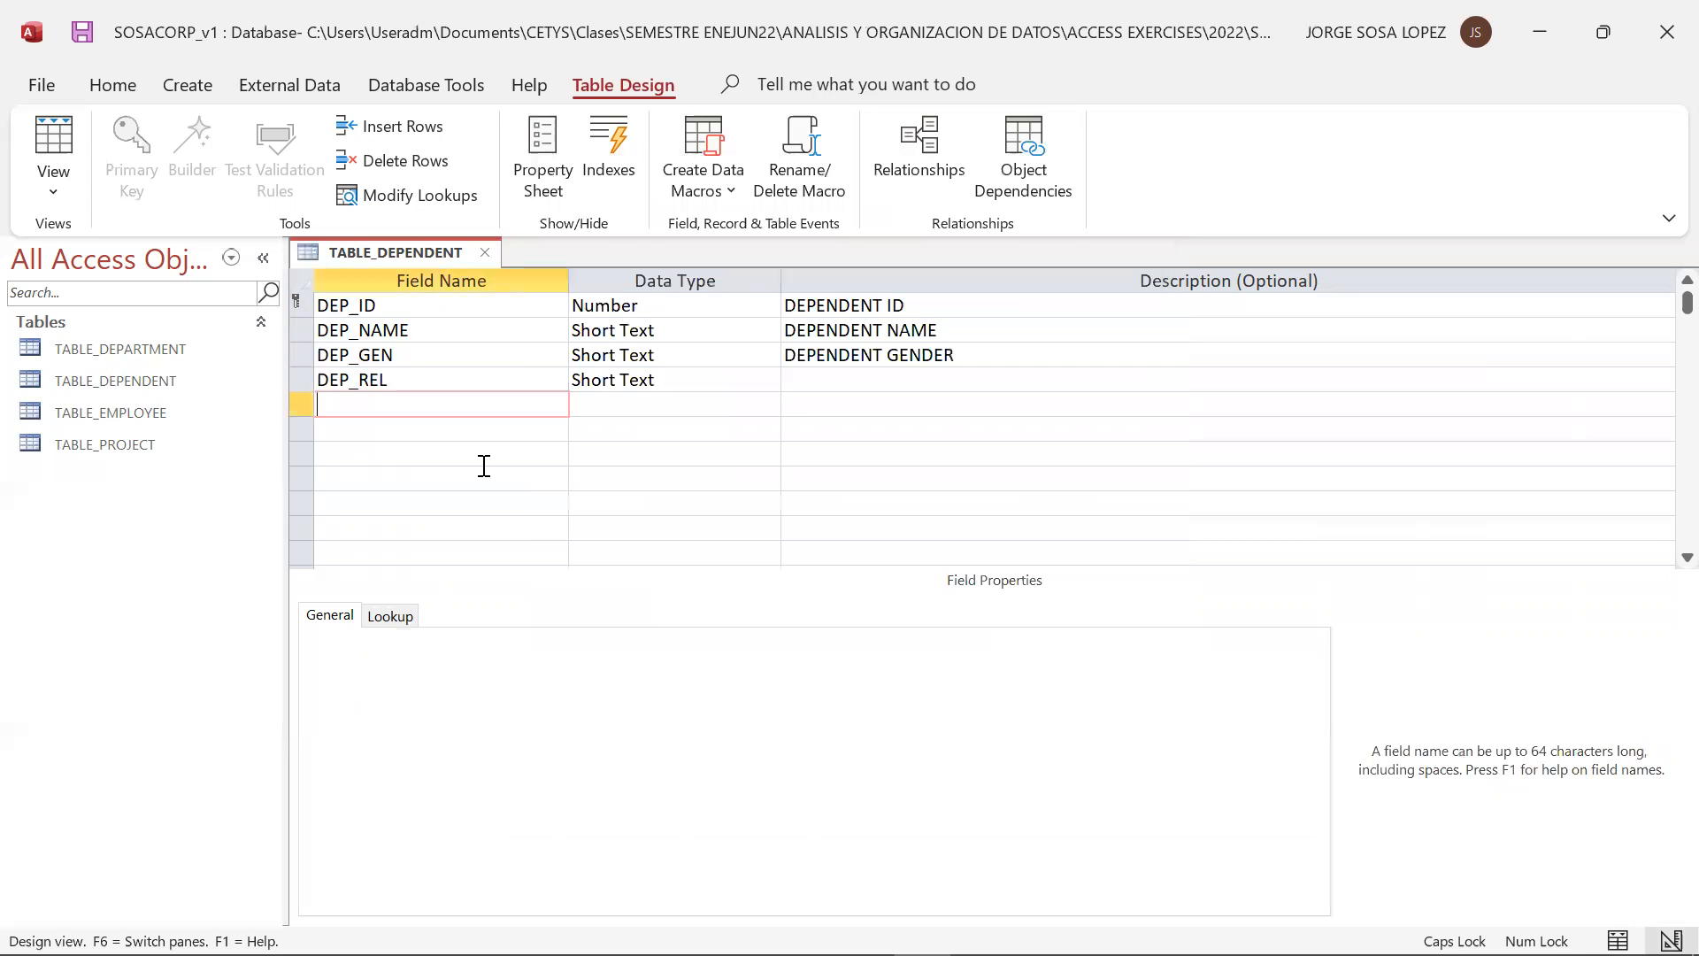
{"action": "type", "text": "EMP_SSN"}
{"action": "key", "text": "Tab"}
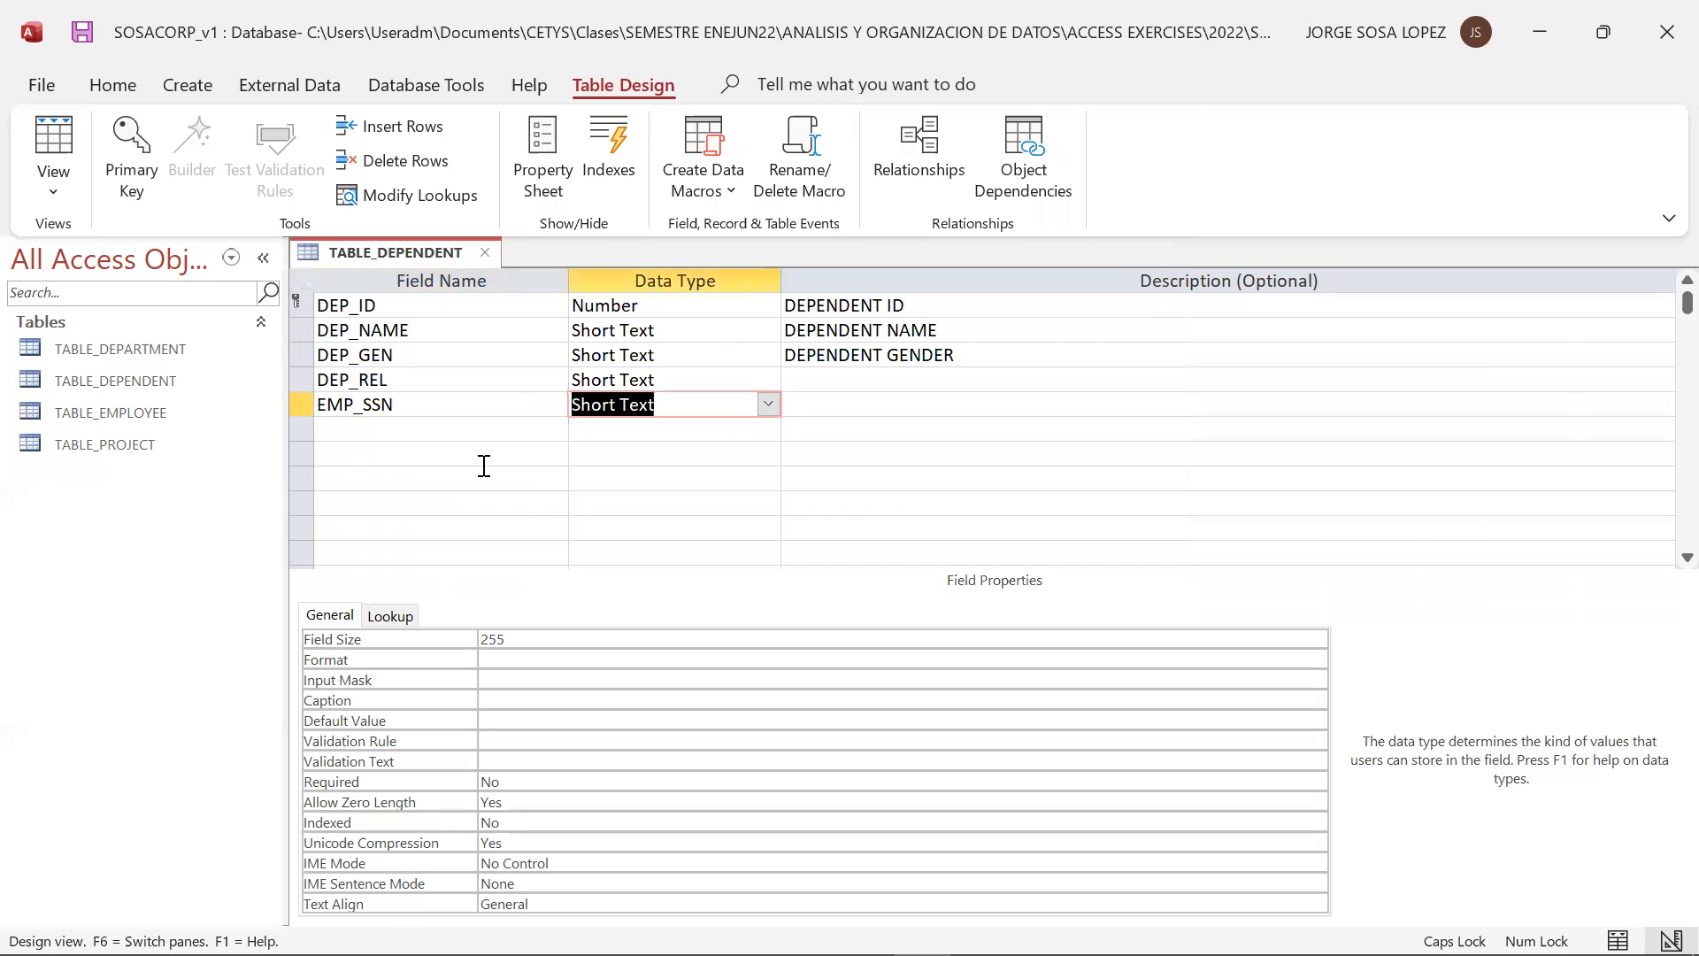
{"action": "left_click", "coordinate": [768, 404]}
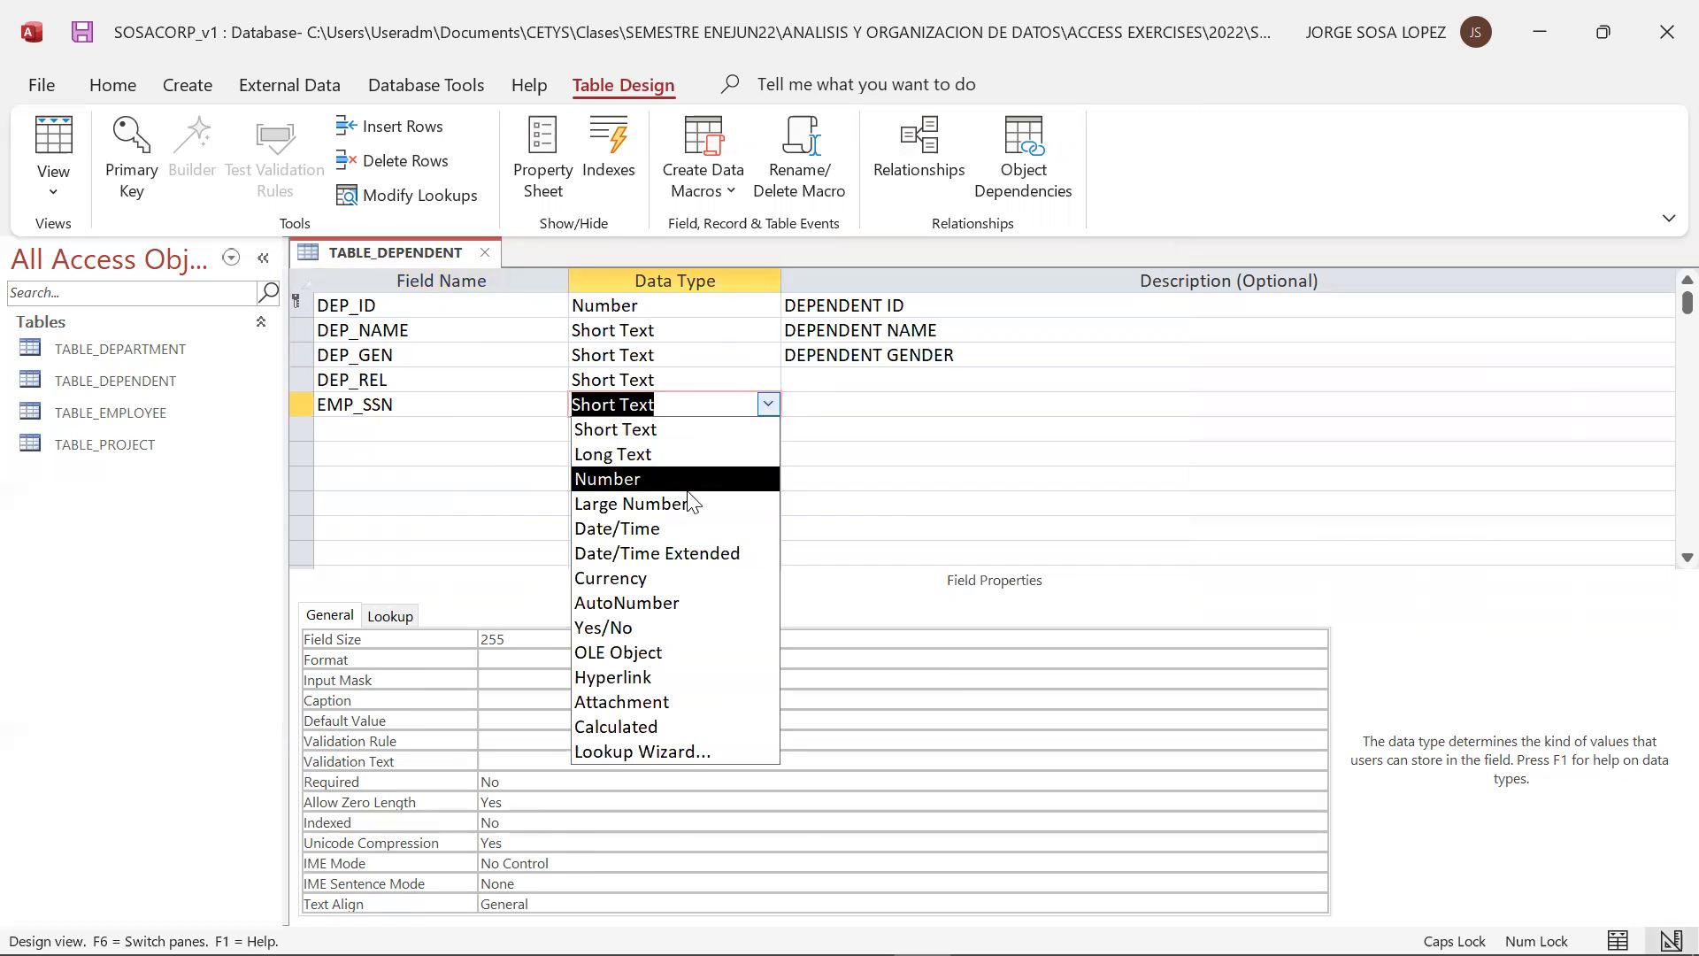
{"action": "left_click", "coordinate": [688, 479]}
Describe the DEP_REL field as DEPENDENT RELATIONSHIP
{"action": "left_click", "coordinate": [825, 380]}
{"action": "type", "text": "D"}
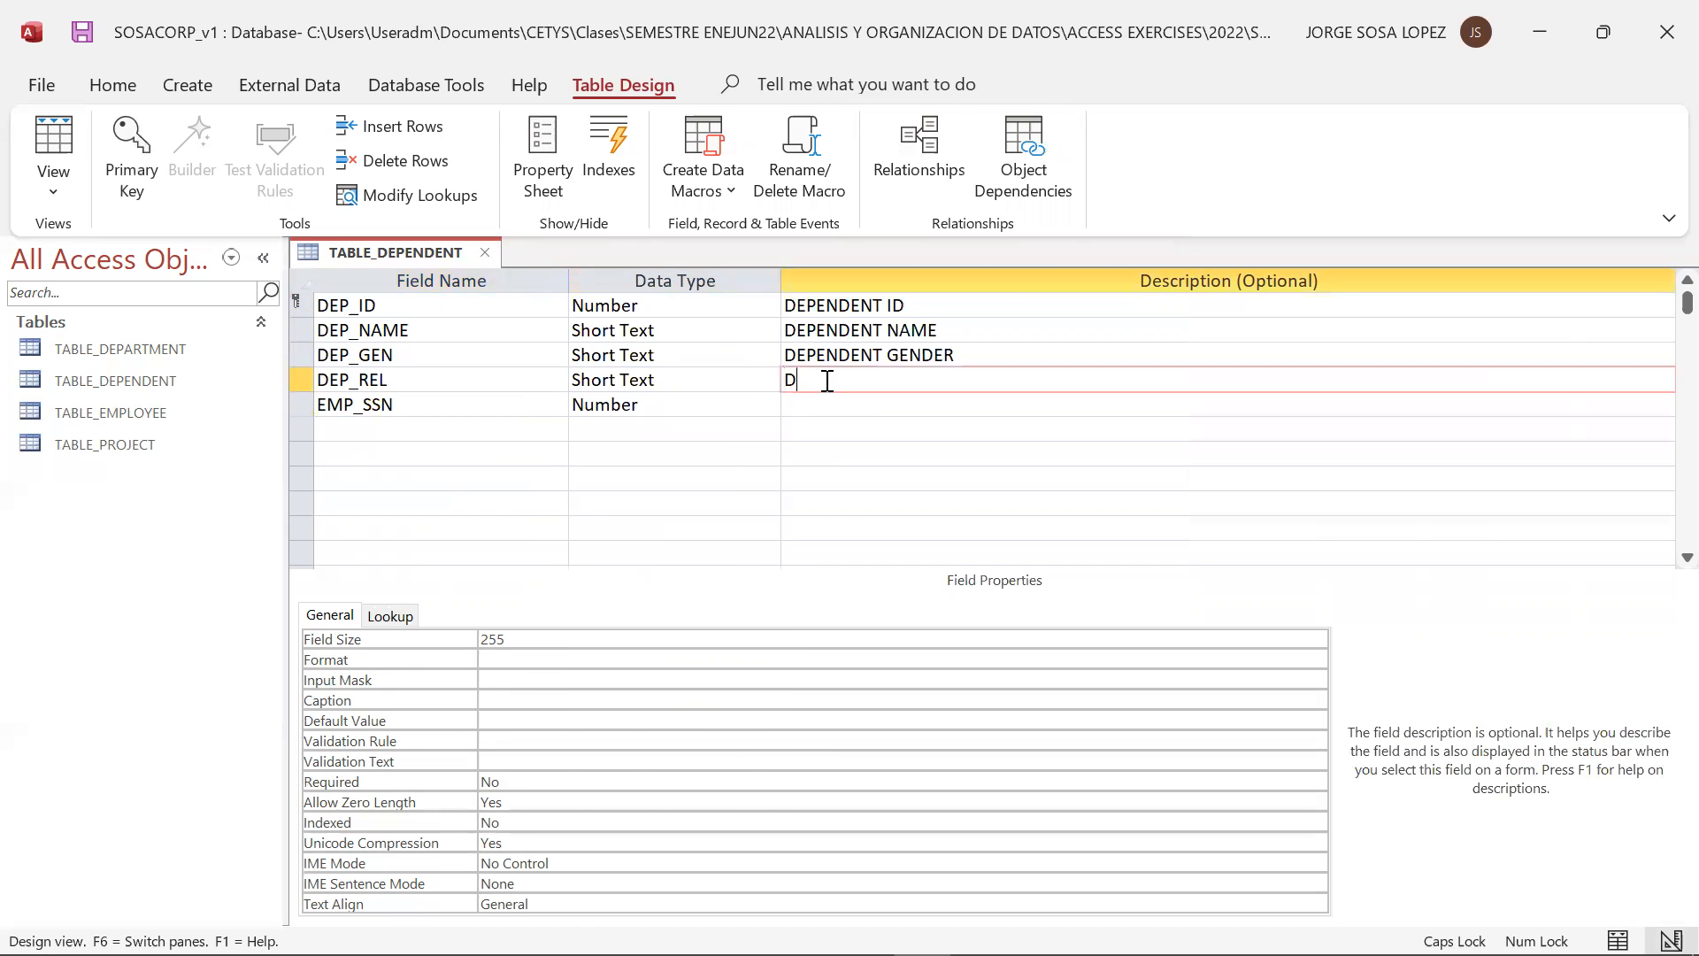
{"action": "type", "text": "EPENDENT RELATIONSHIP"}
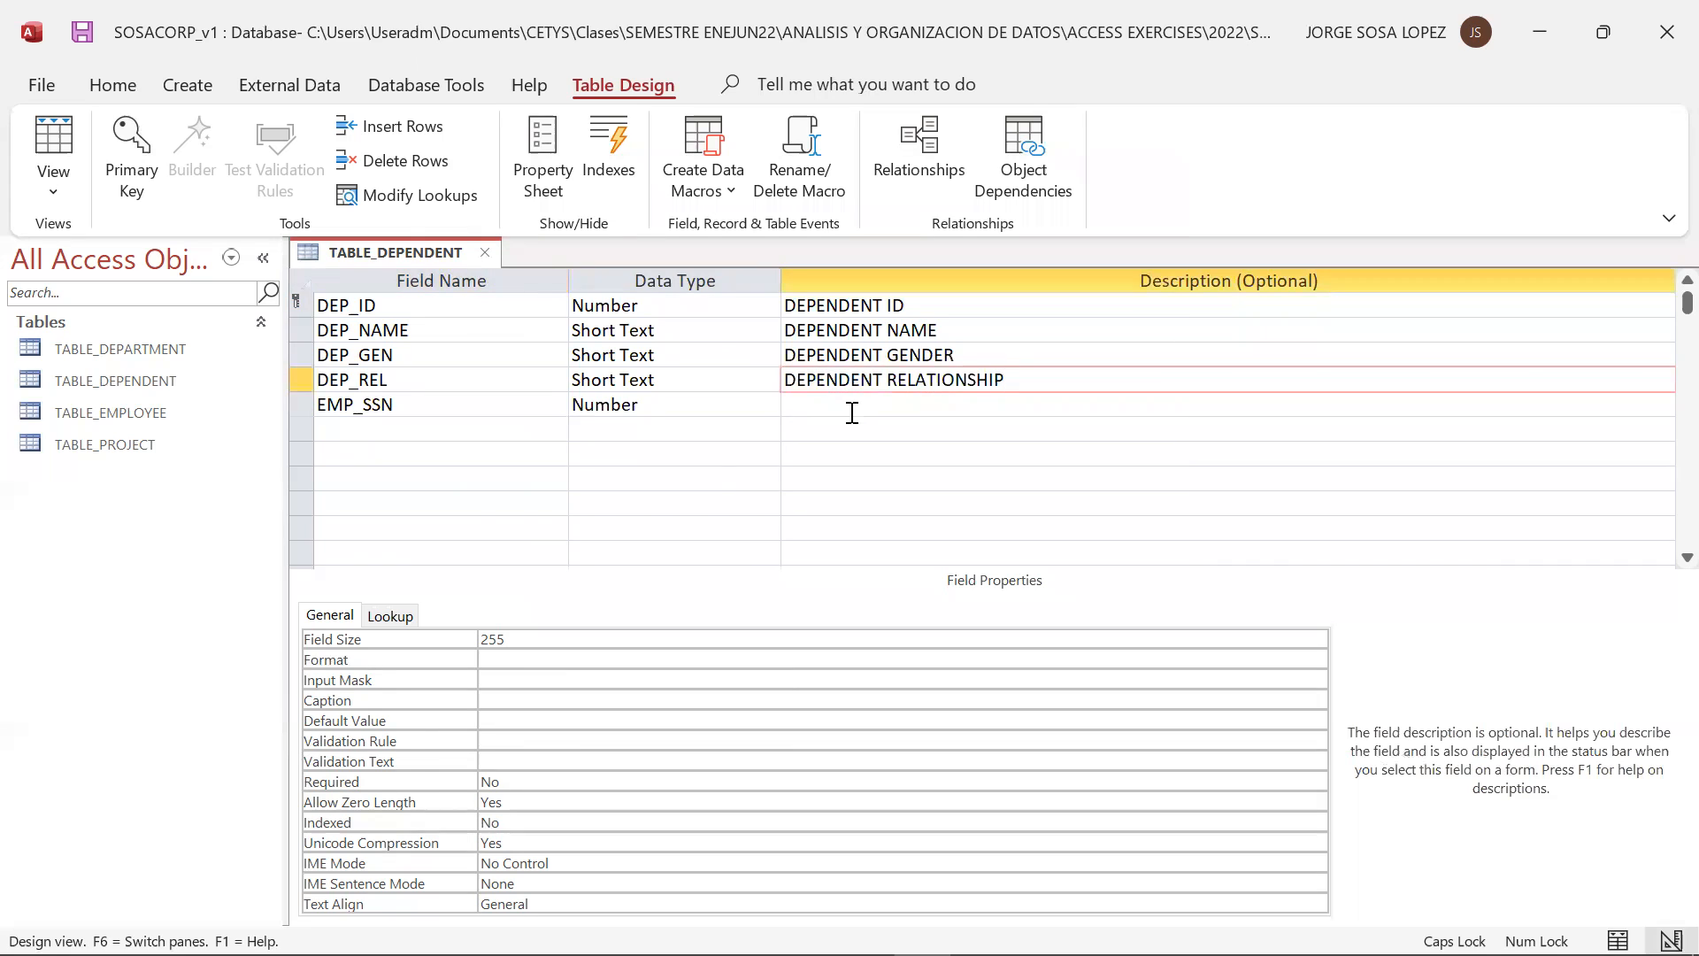
Describe the EMP_SSN field as EMPLOYEE SOCIAL SECURITY NUMBER
{"action": "left_click", "coordinate": [851, 414]}
{"action": "type", "text": "EMPLOYEE"}
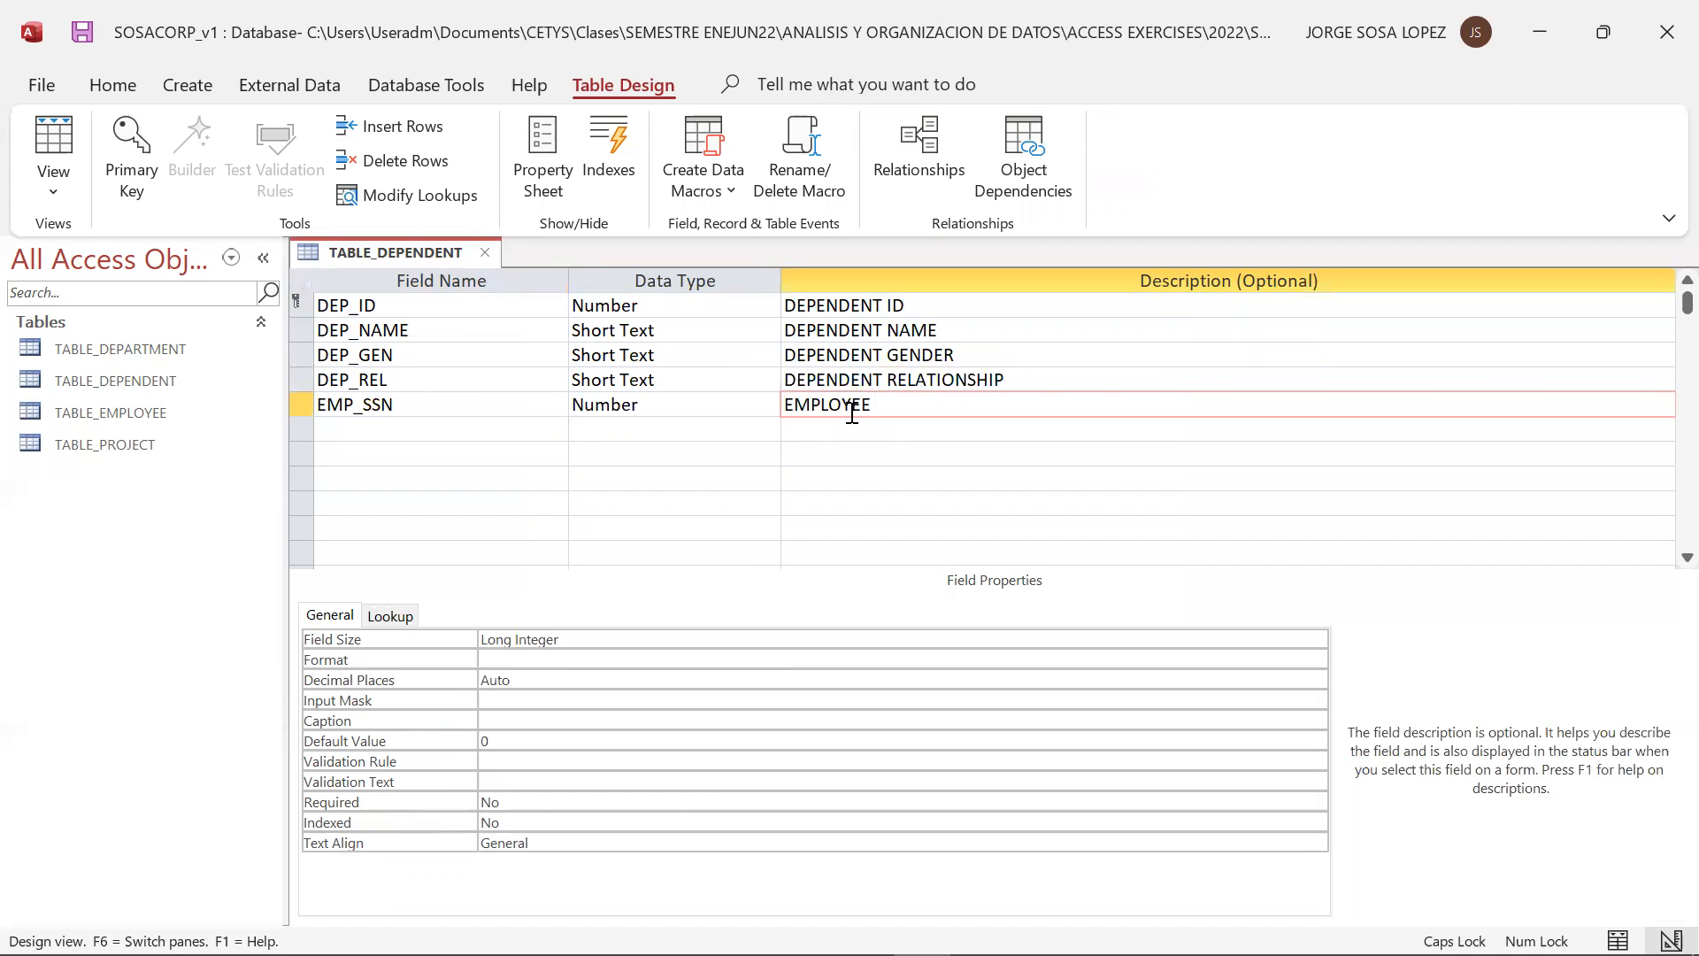
{"action": "type", "text": "  SOCIAL SECURITY NUMBER"}
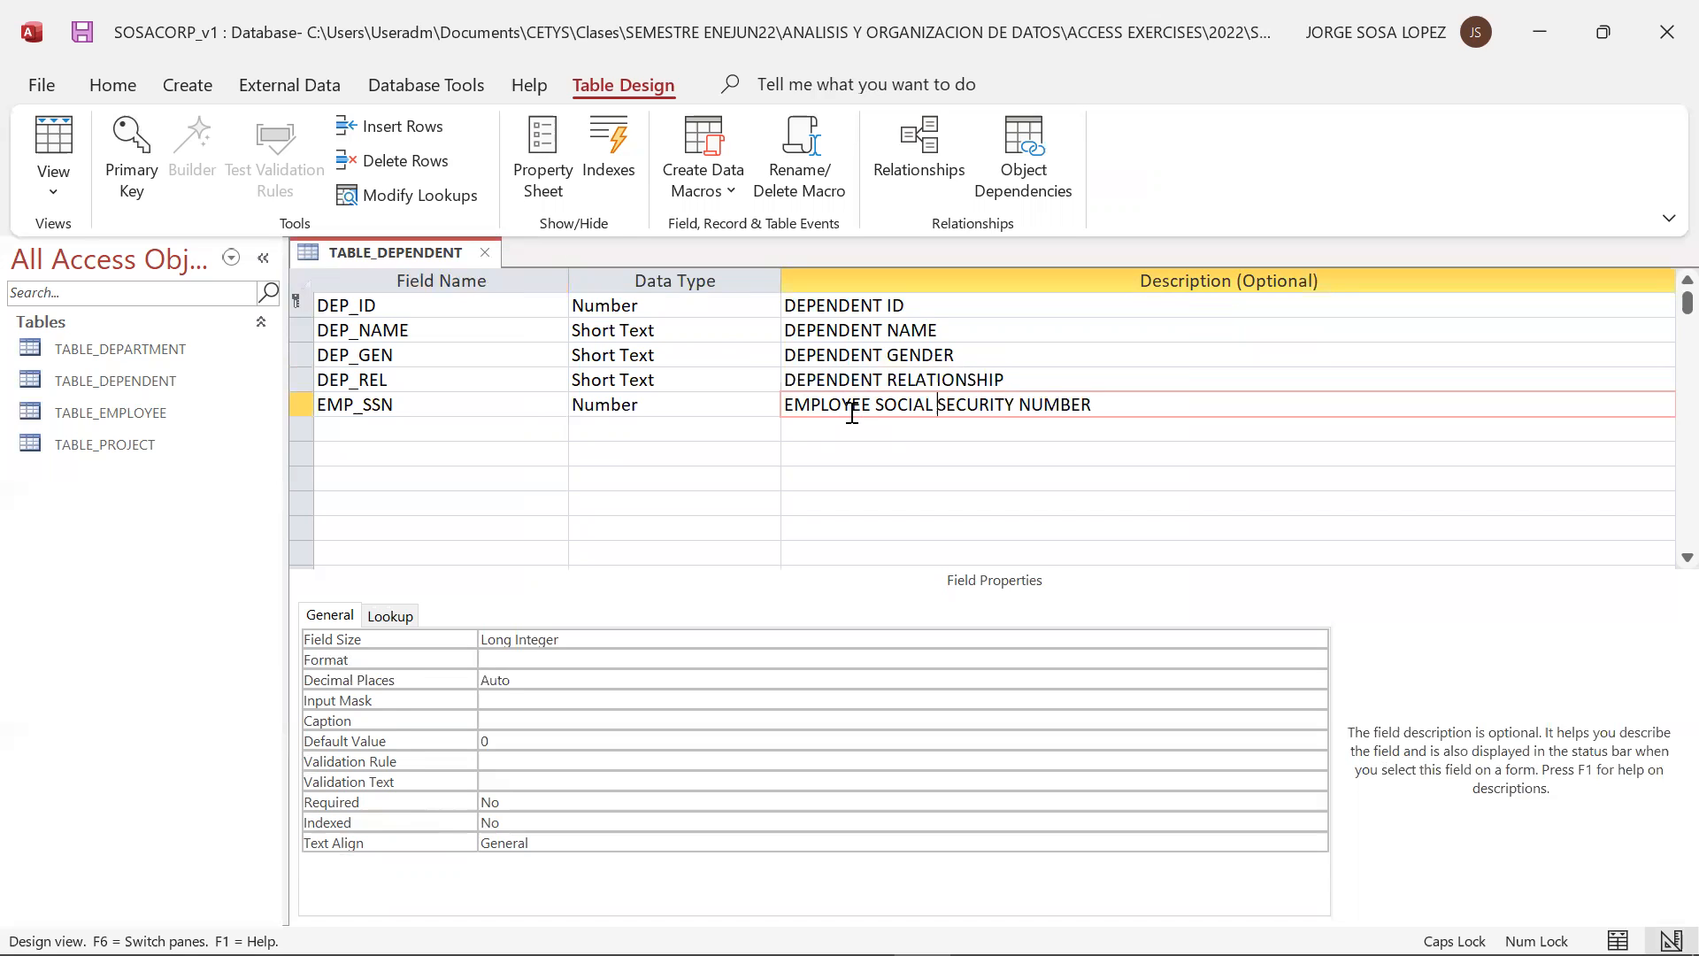
{"action": "key", "text": "shift+Tab"}
{"action": "key", "text": "Up"}
{"action": "type", "text": "D"}
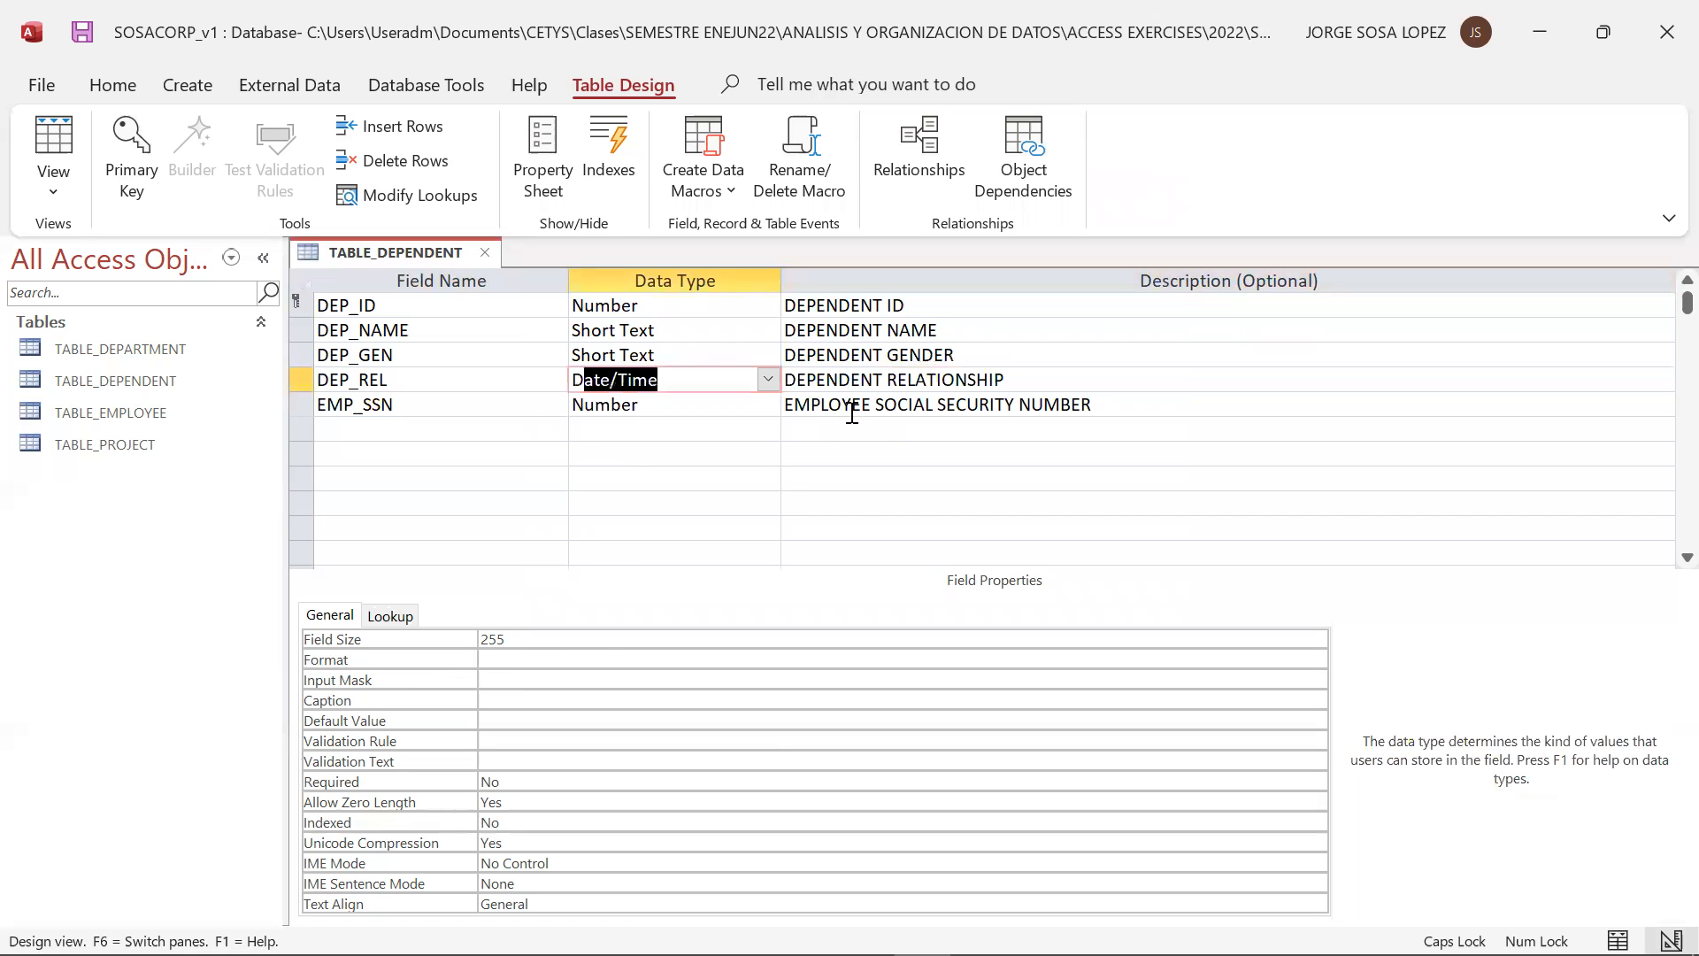
Run the Lookup Wizard again for the DEP_REL field, choosing to supply the list values manually
{"action": "left_click", "coordinate": [768, 379]}
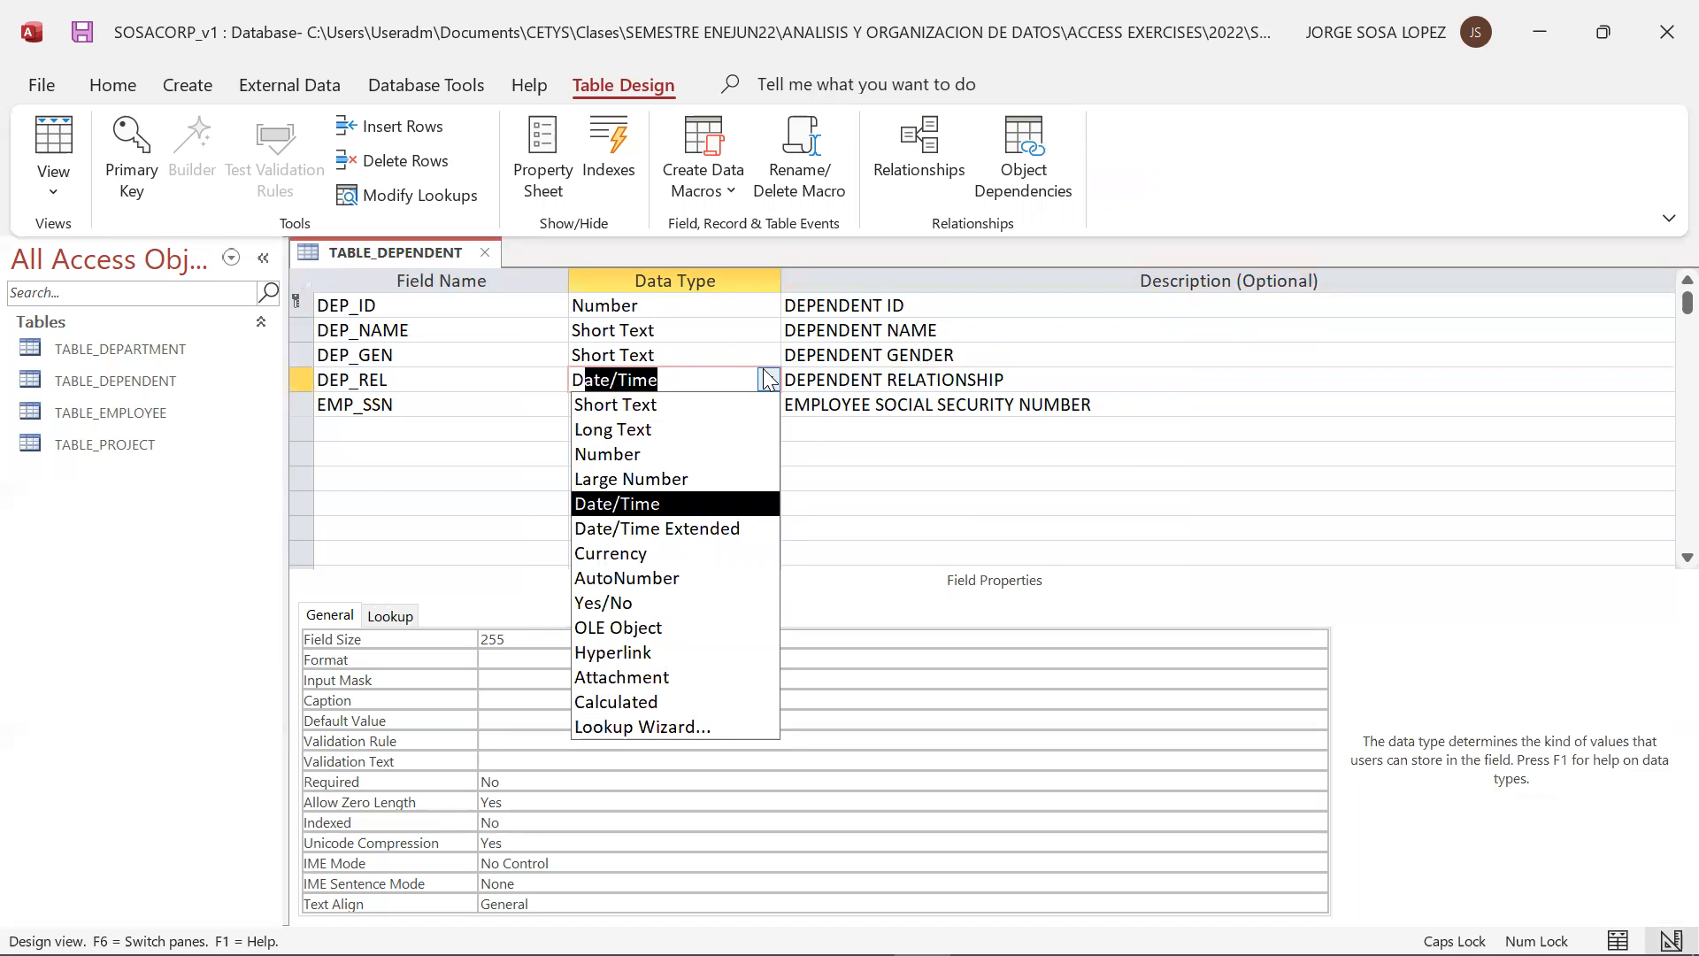
{"action": "left_click", "coordinate": [722, 731]}
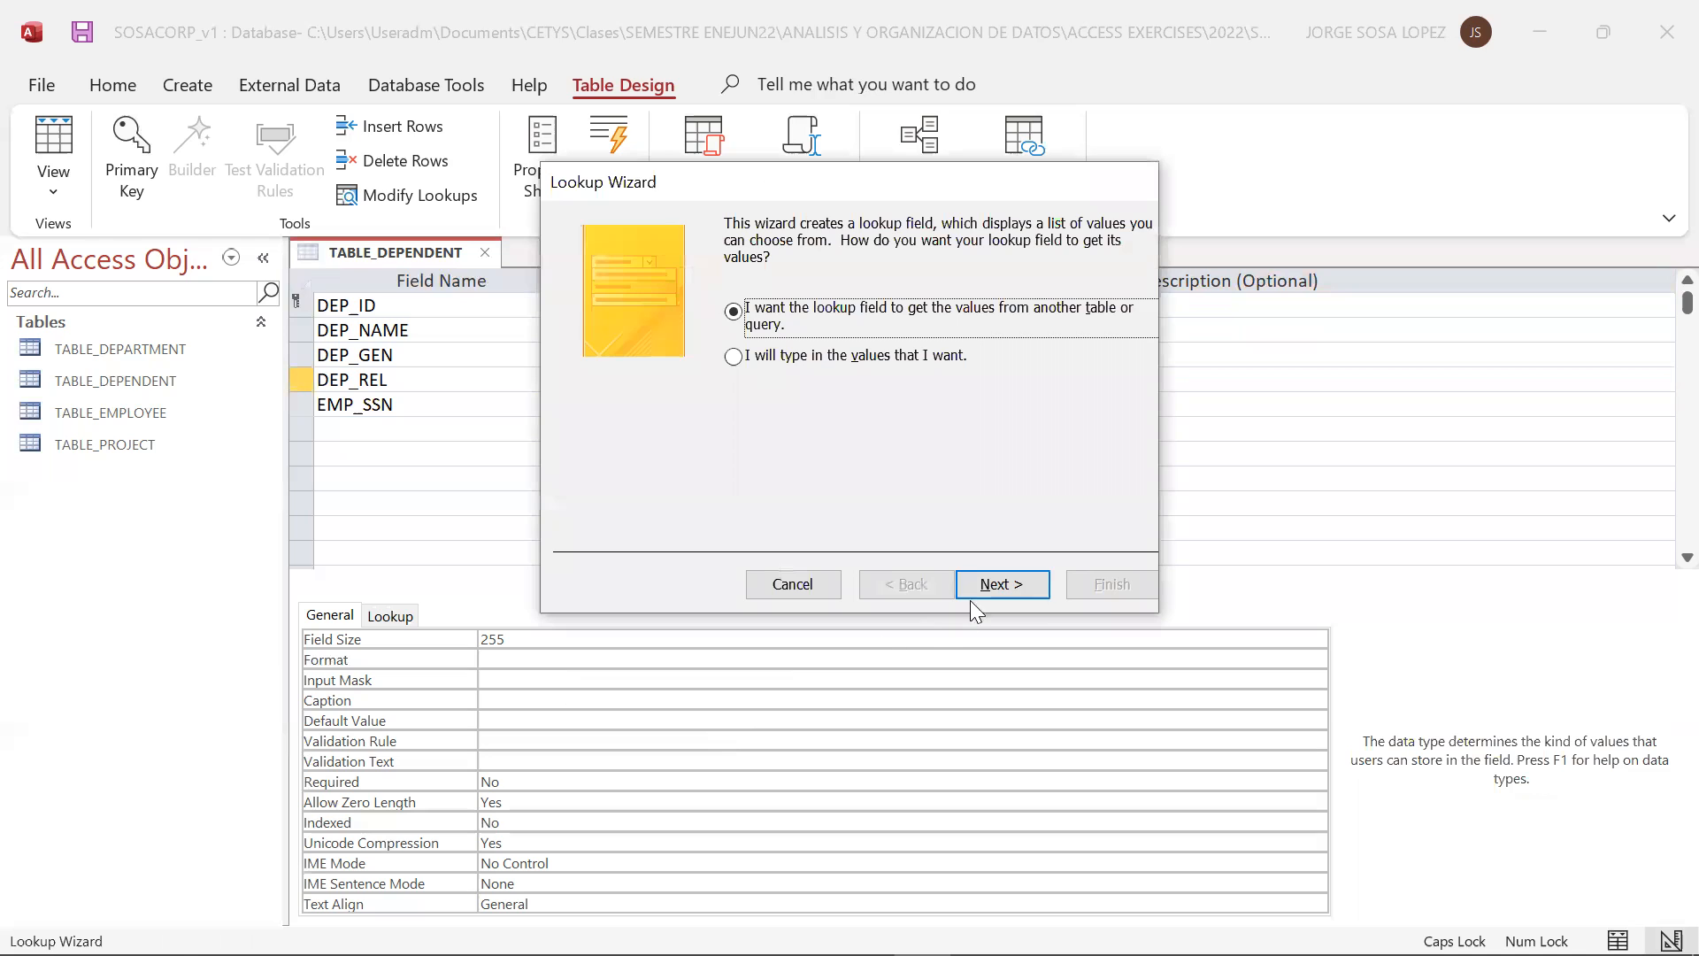
{"action": "left_click", "coordinate": [874, 361]}
{"action": "left_click", "coordinate": [996, 584]}
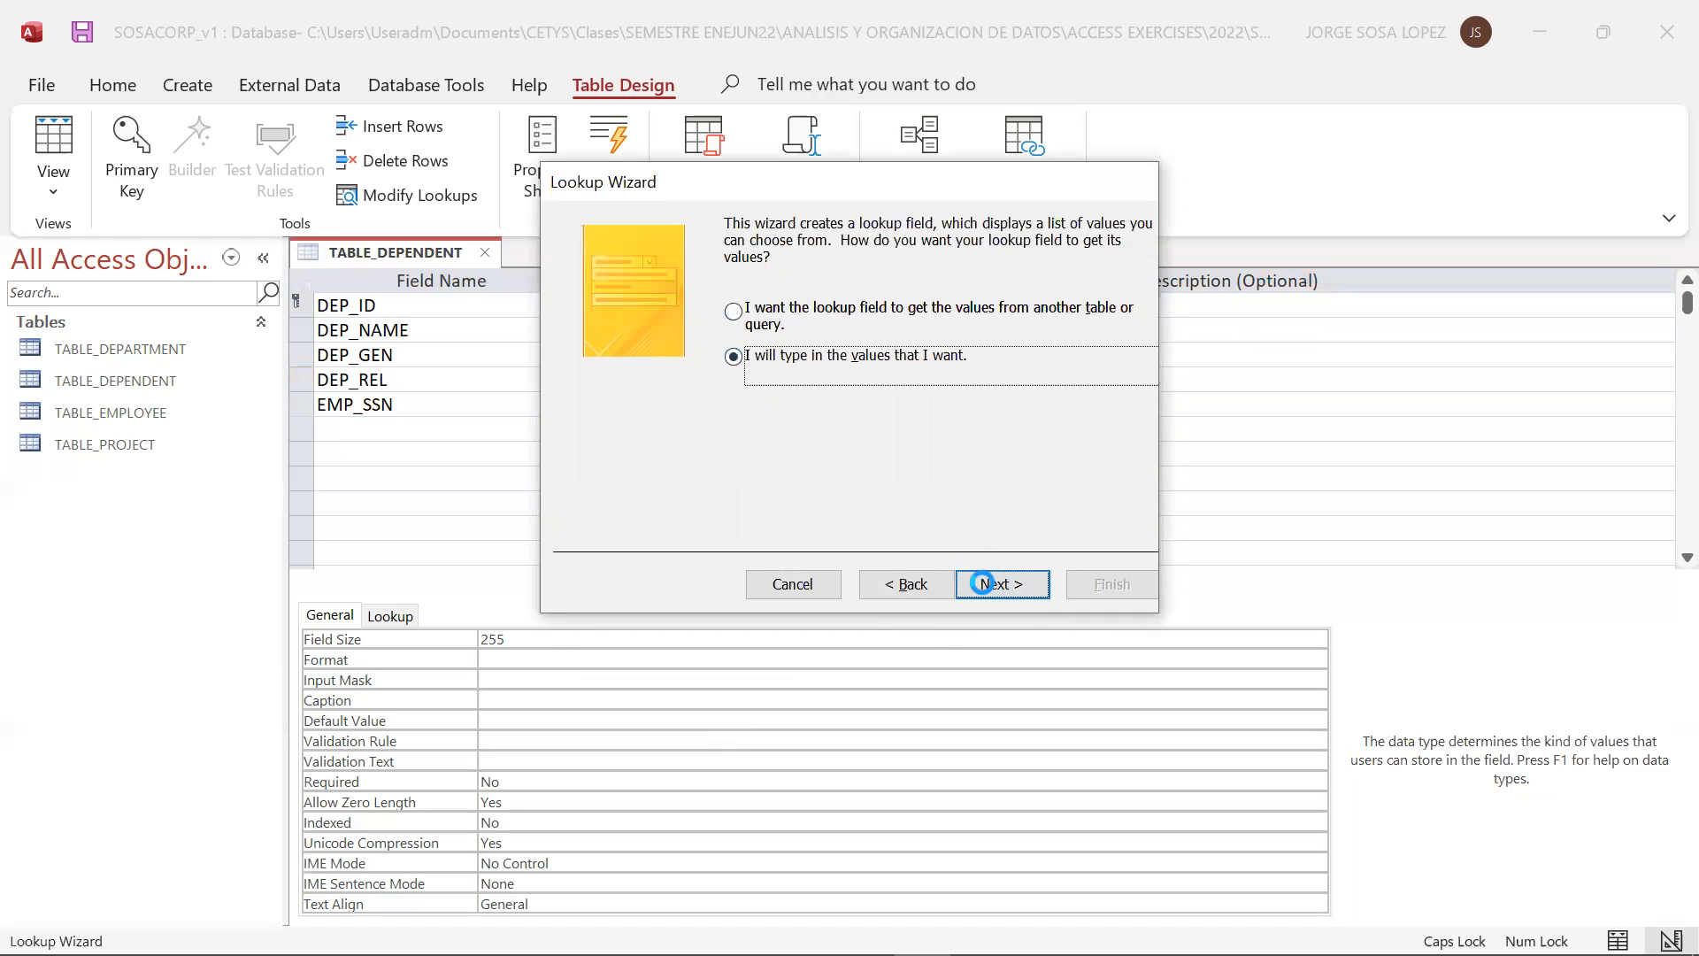
Fill the single lookup column for DEP_REL with the values CHILD, SPOUSE and PARENT
{"action": "left_click", "coordinate": [665, 385]}
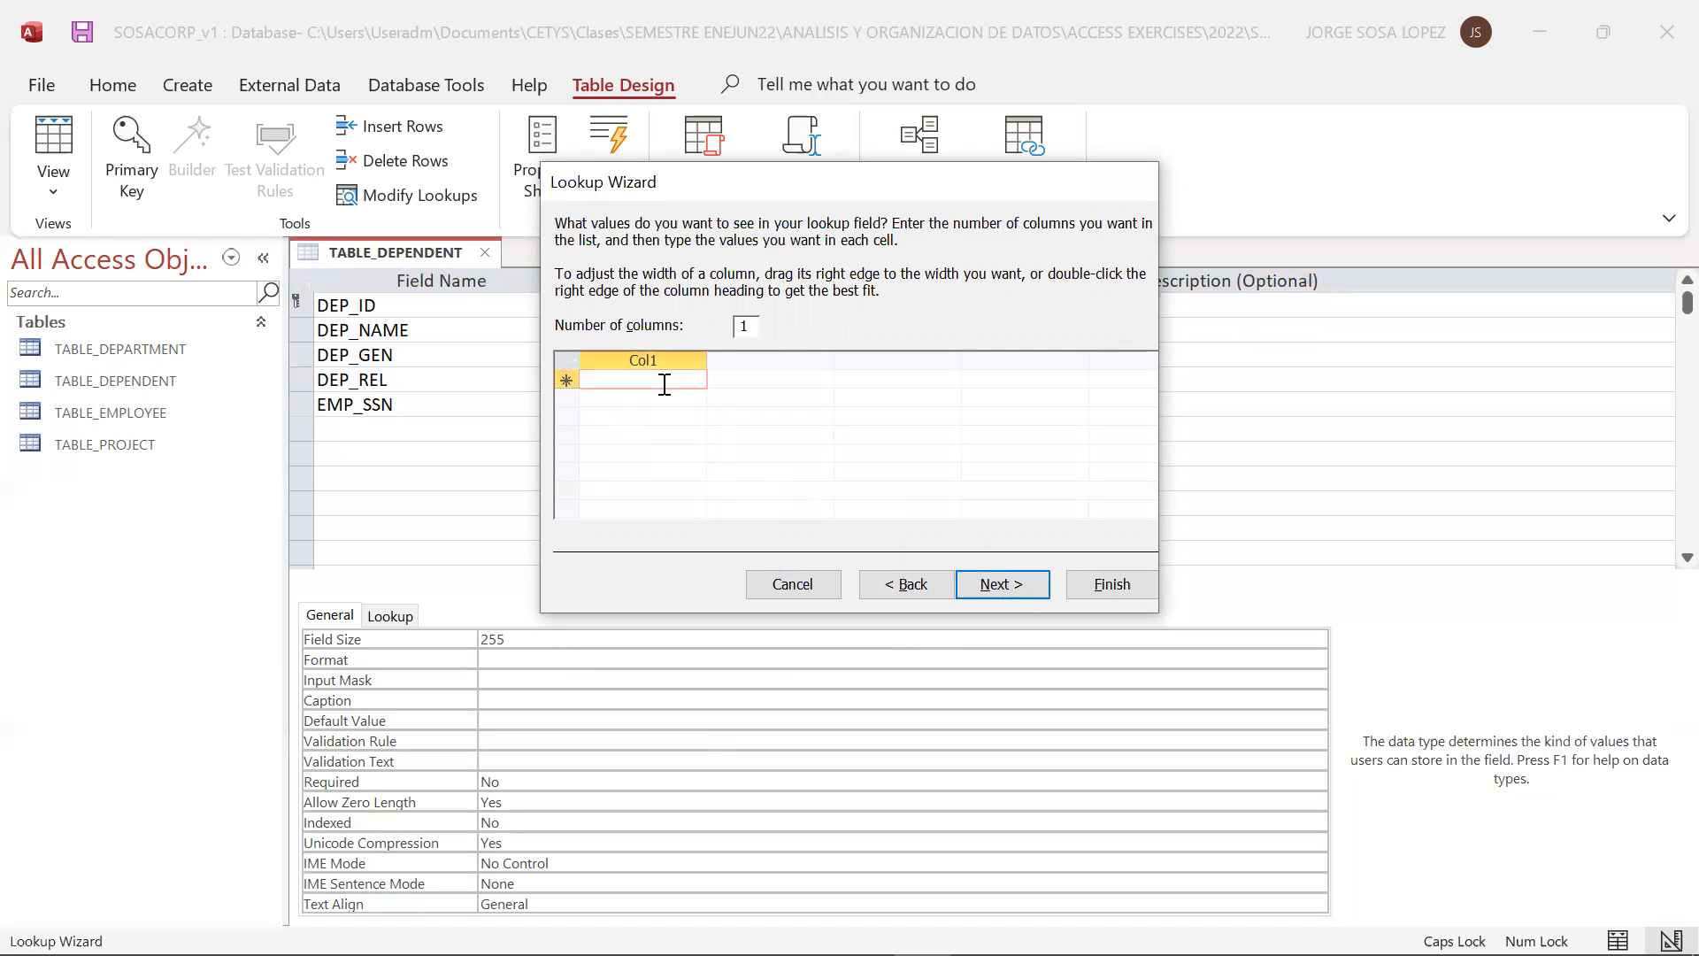
{"action": "type", "text": "CHILD"}
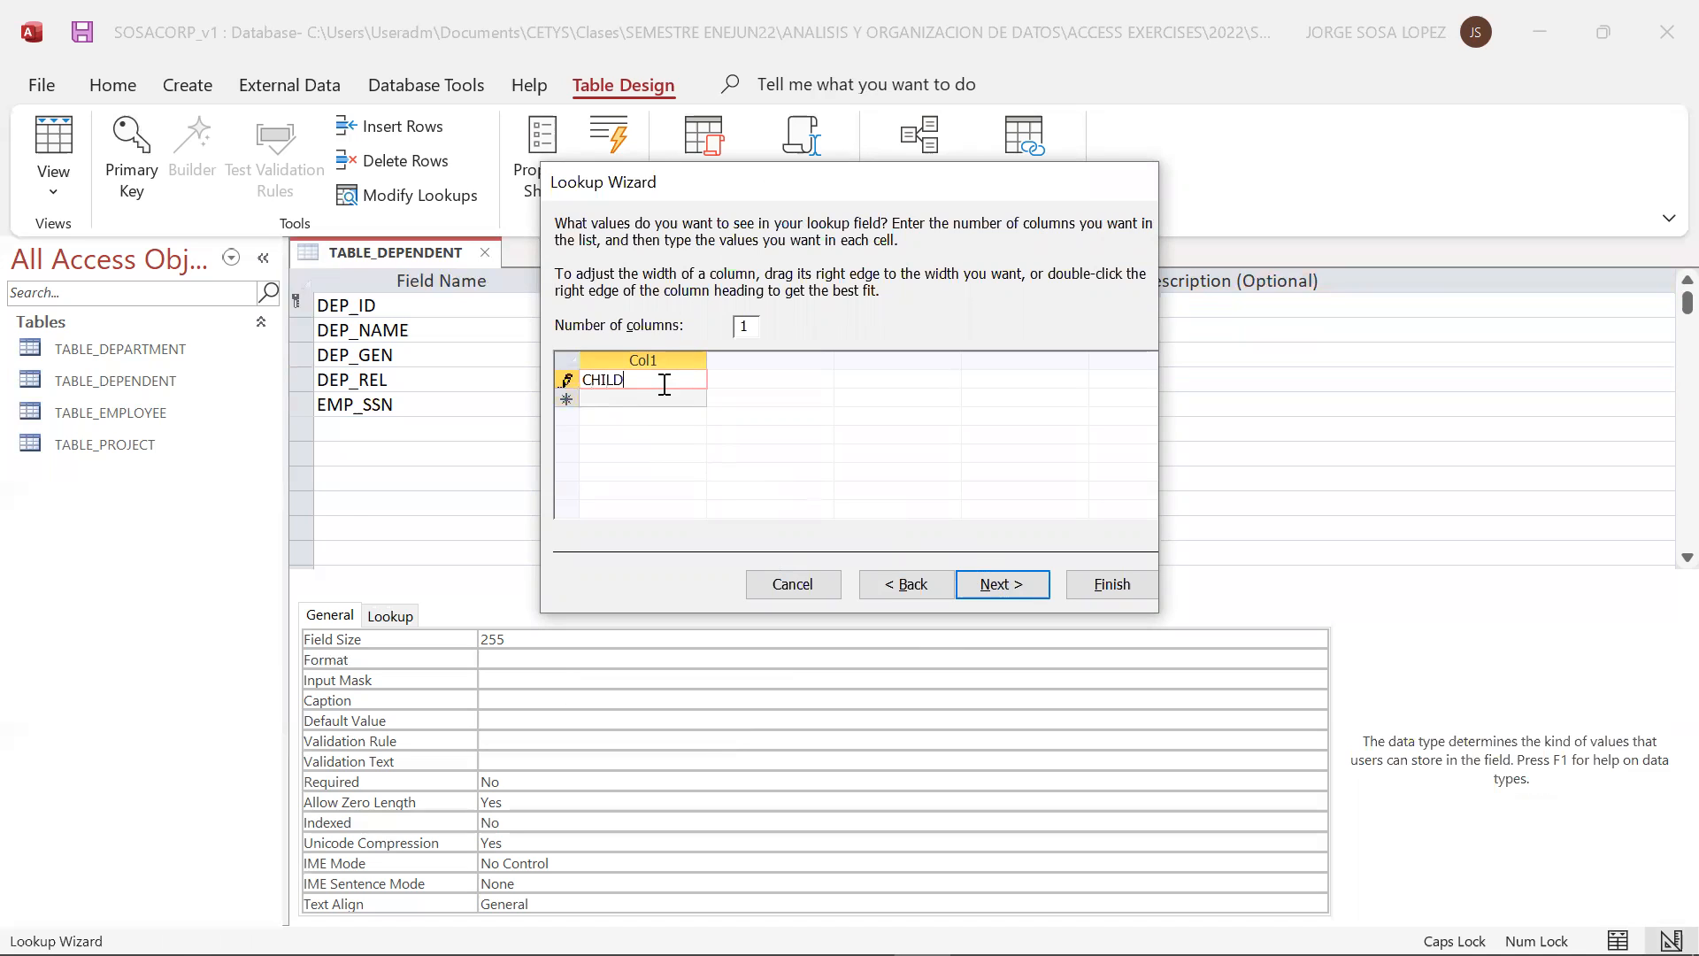
{"action": "left_click", "coordinate": [653, 400]}
{"action": "type", "text": "SPOSE"}
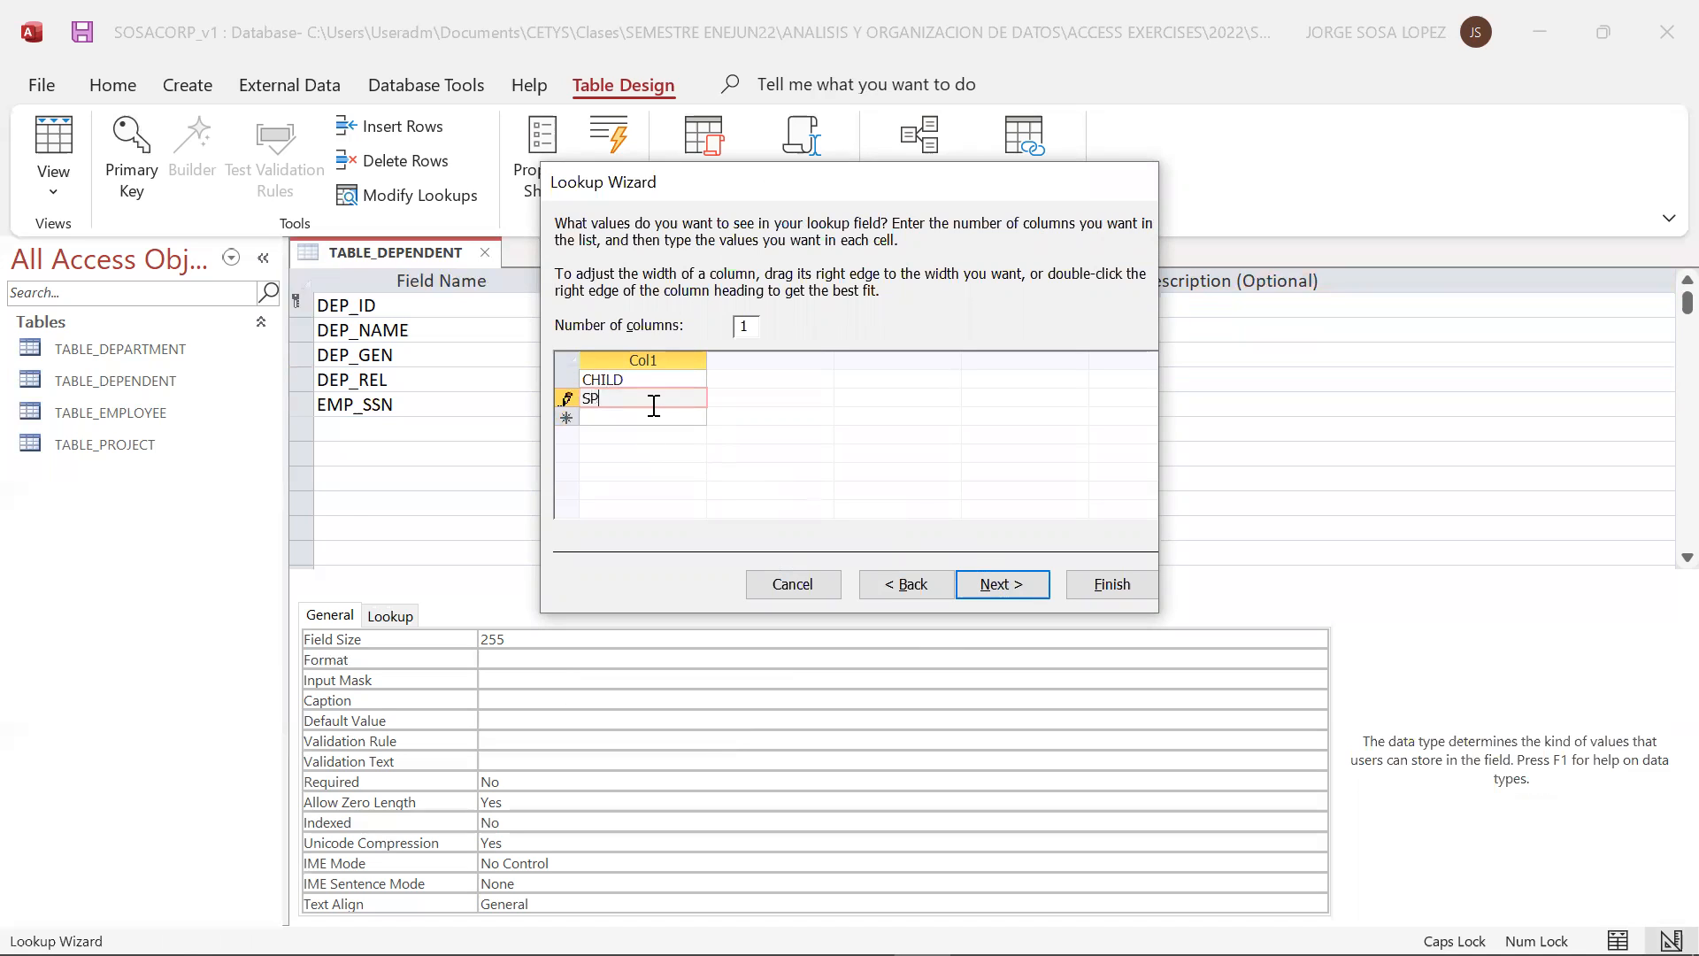
{"action": "key", "text": "BackSpace"}
{"action": "key", "text": "BackSpace"}
{"action": "type", "text": "USE"}
{"action": "left_click", "coordinate": [652, 417]}
{"action": "type", "text": "PAR"}
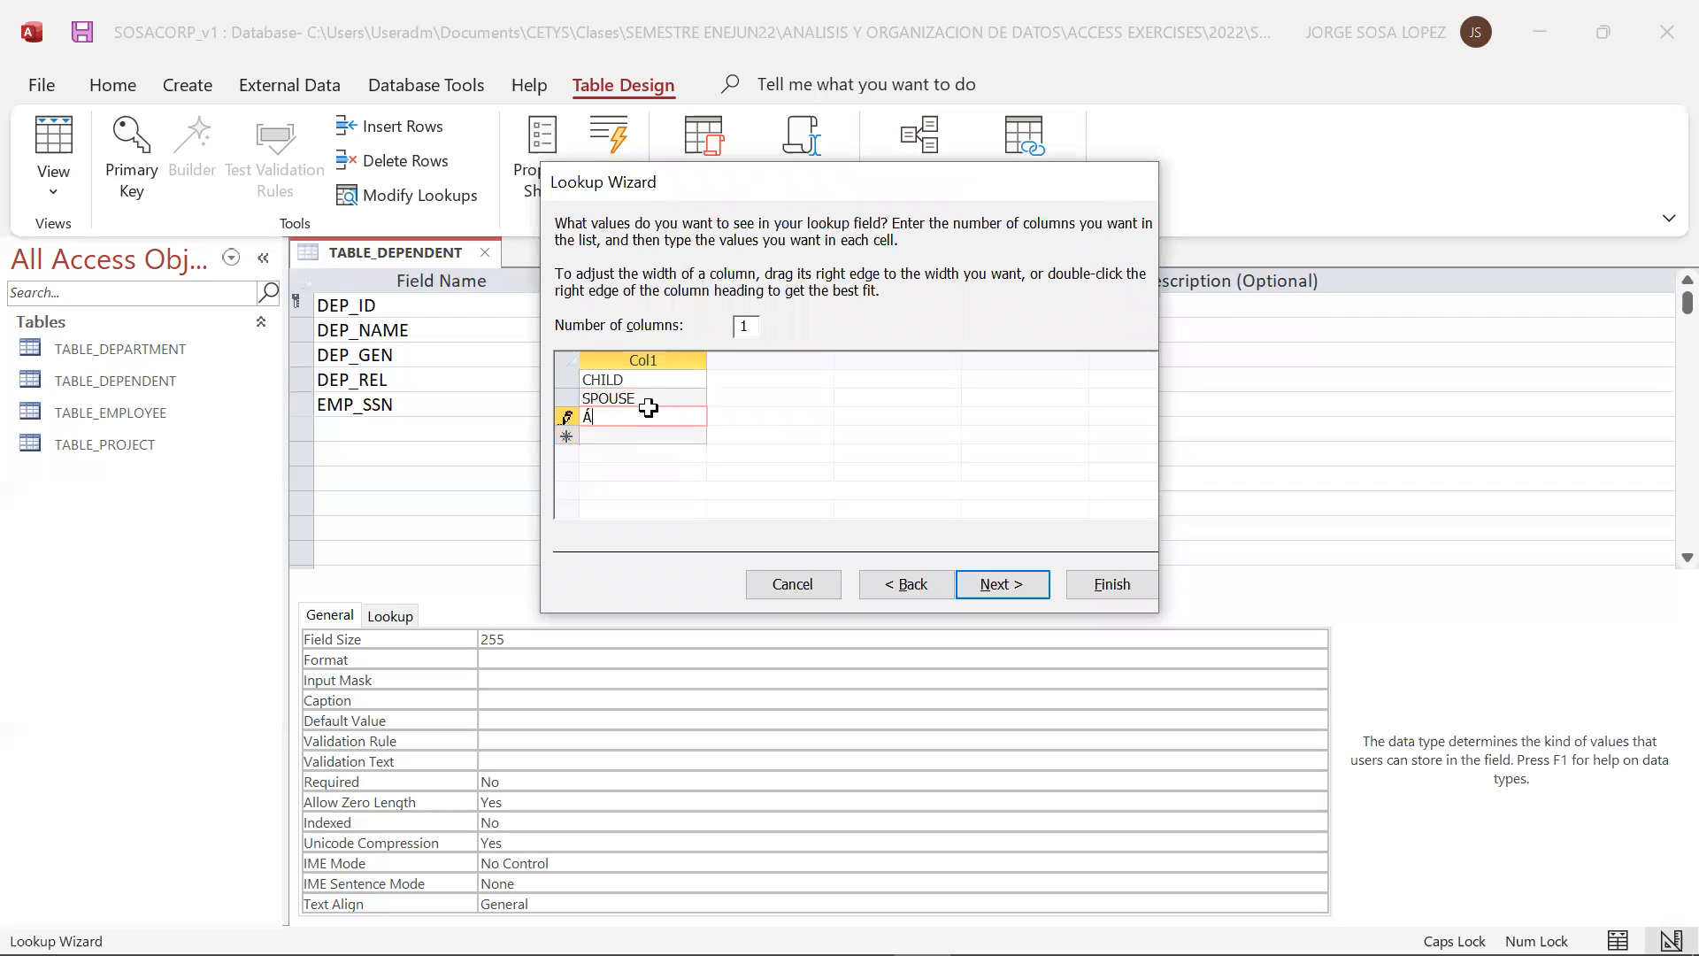
{"action": "type", "text": "ENT"}
Restrict DEP_REL to the listed values and complete the Lookup Wizard
{"action": "left_click", "coordinate": [991, 595]}
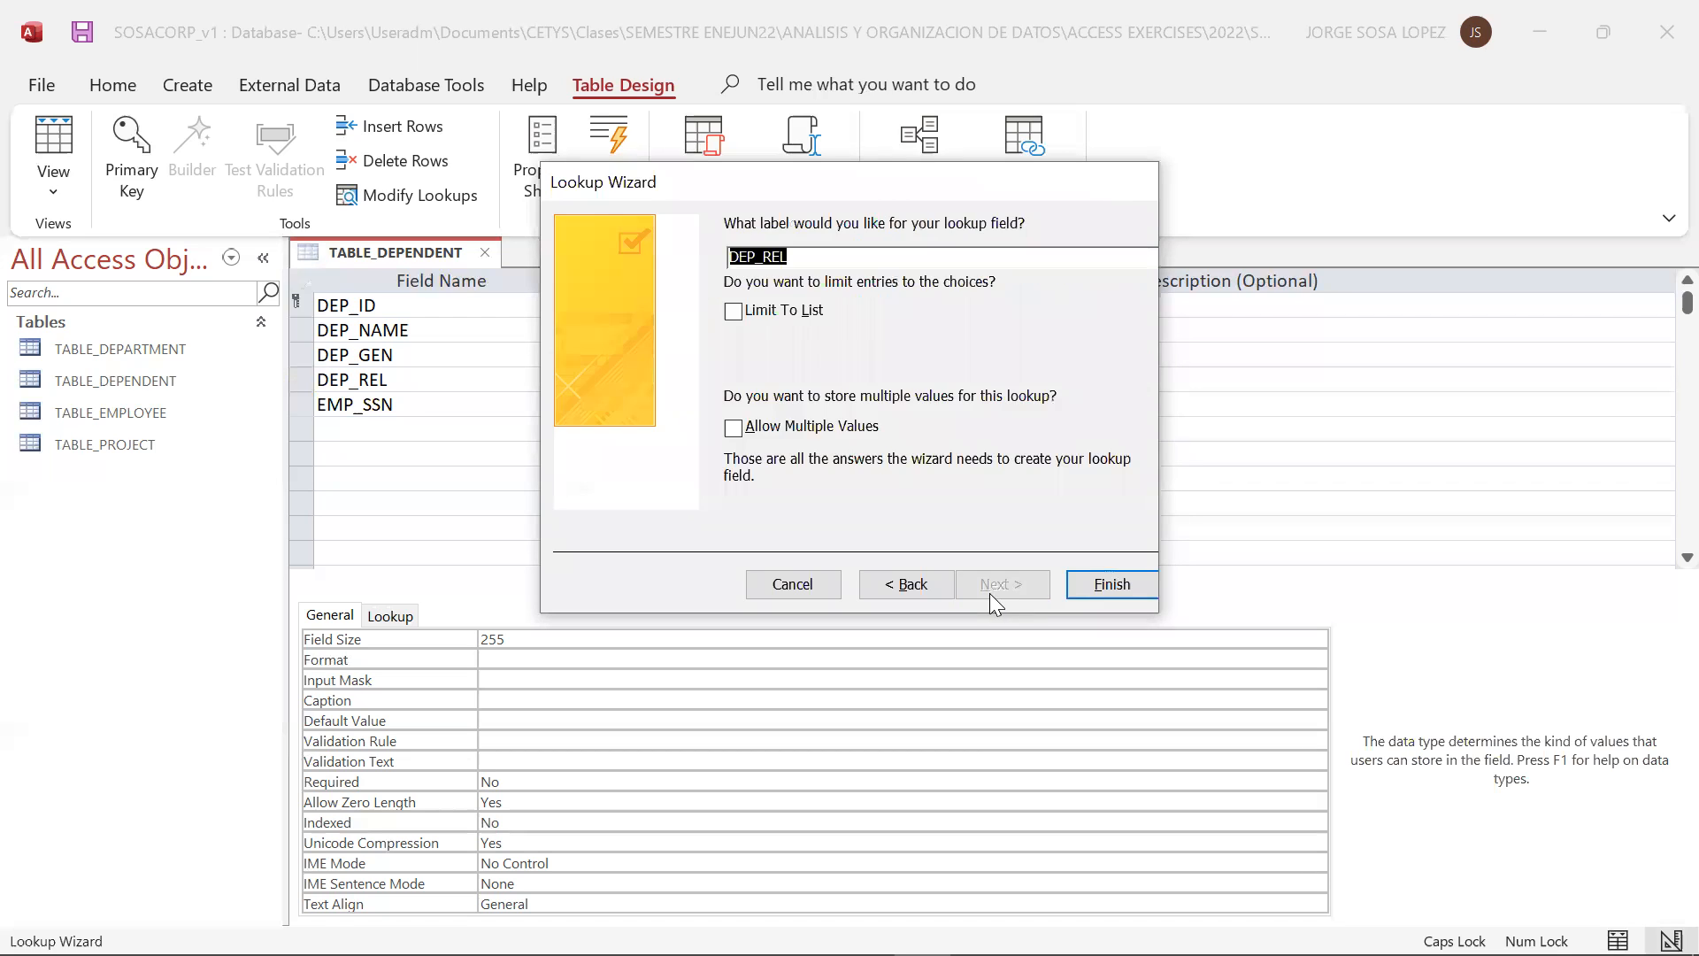
{"action": "left_click", "coordinate": [739, 312]}
{"action": "left_click", "coordinate": [1110, 581]}
Insert DEPENDANT´S at the start of the EMP_SSN field's description
{"action": "left_click", "coordinate": [622, 405]}
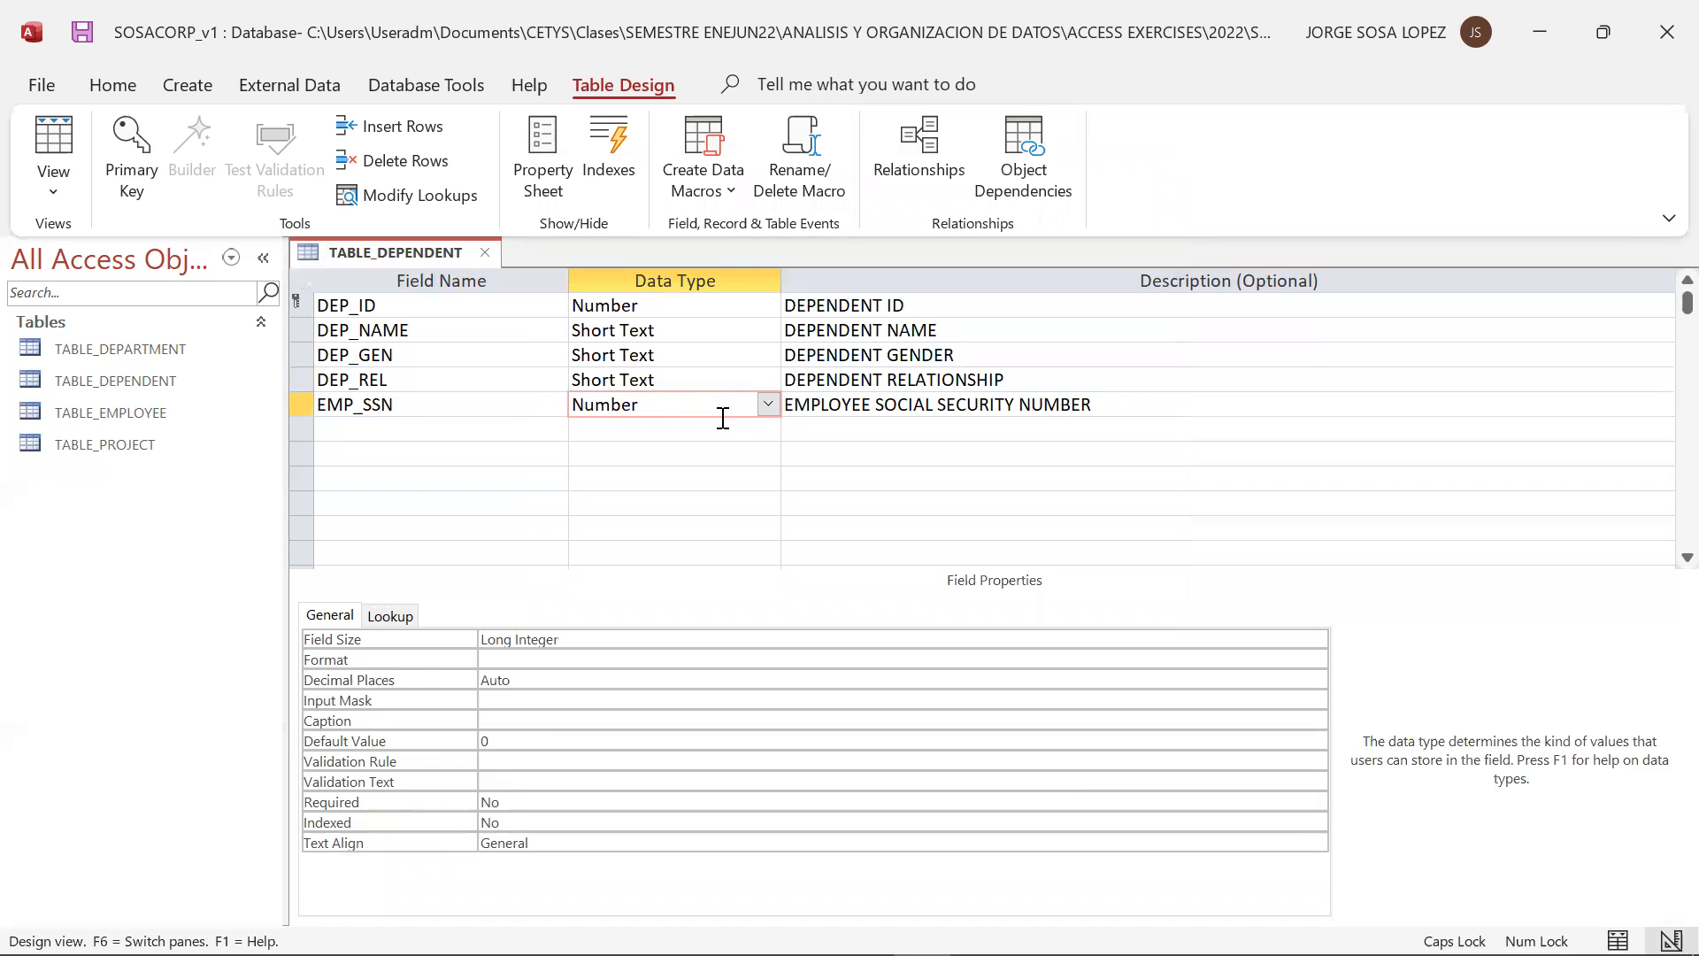
{"action": "left_click", "coordinate": [838, 408]}
{"action": "type", "text": "DEPENDA"}
{"action": "type", "text": "NT}S"}
{"action": "key", "text": "BackSpace"}
{"action": "key", "text": "BackSpace"}
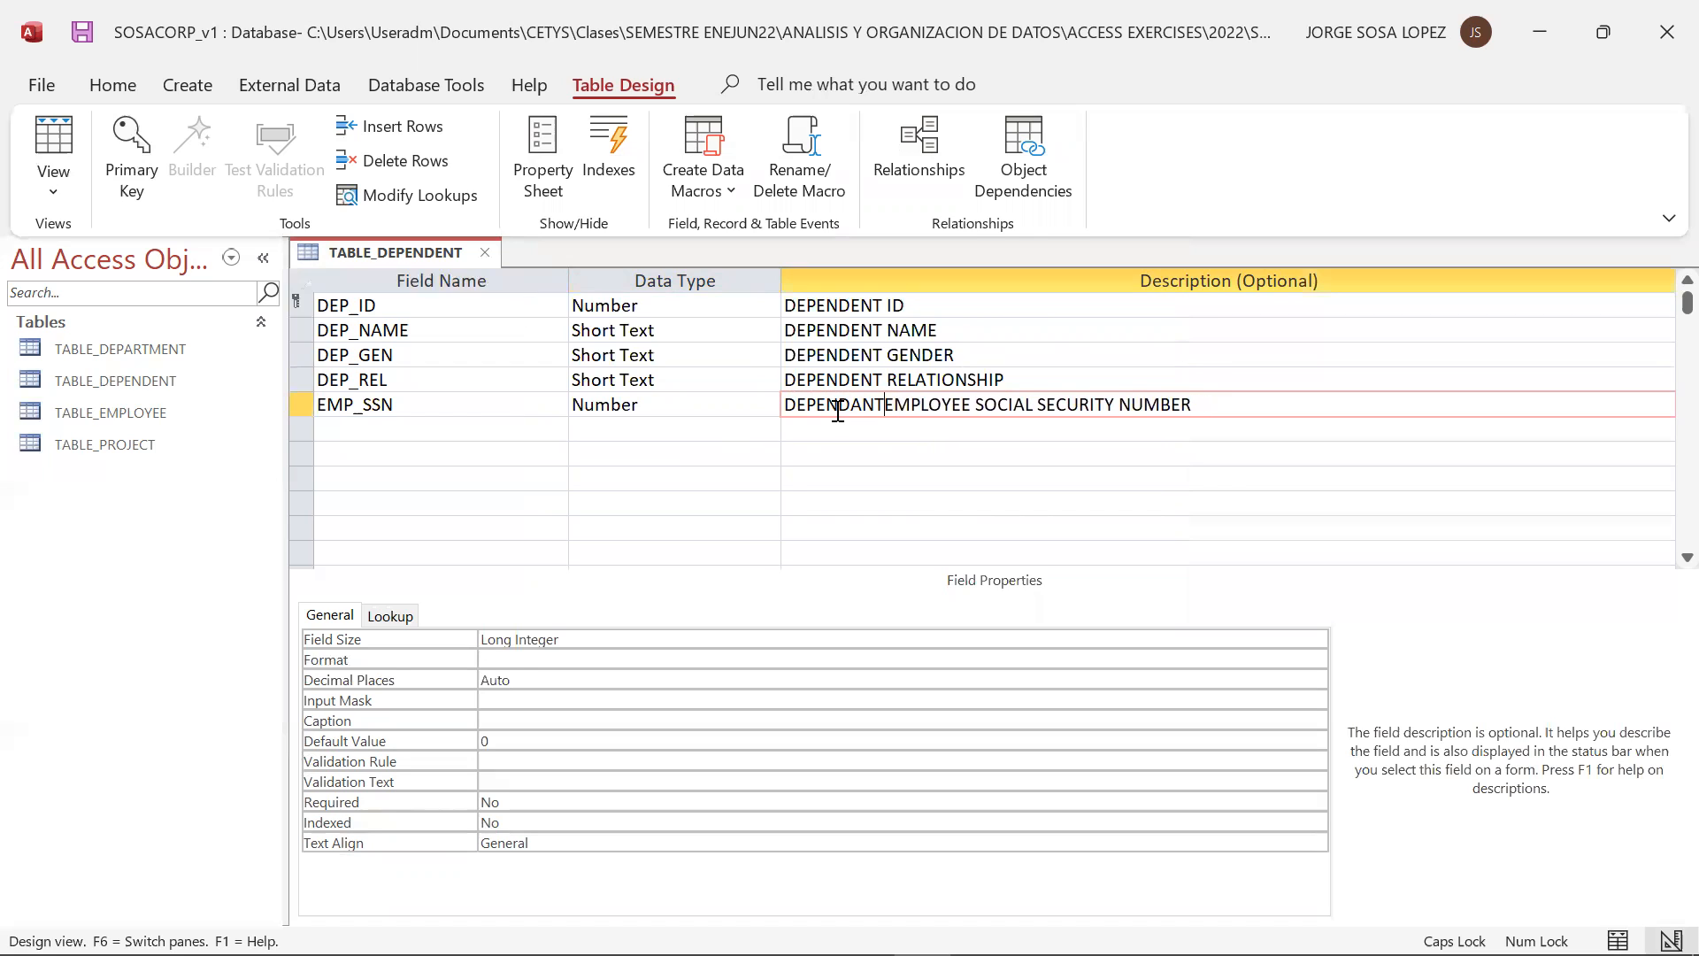
{"action": "type", "text": "´S"}
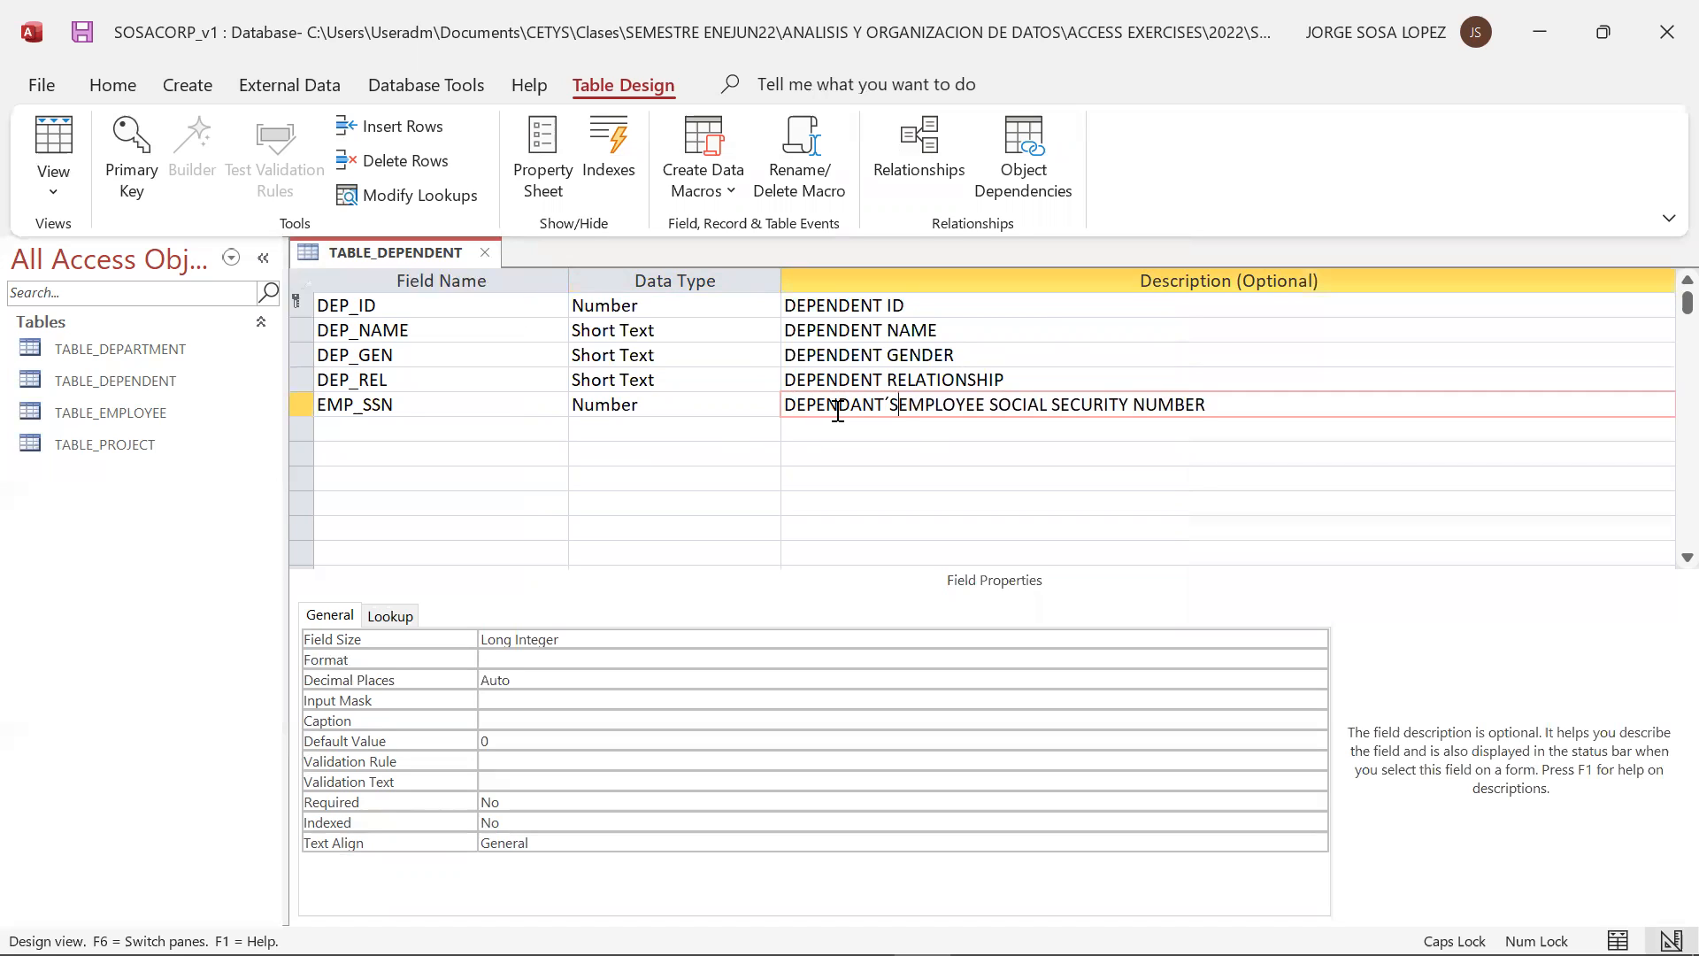
Close TABLE_DEPENDENT and open TABLE_EMPLOYEE in Design View
{"action": "left_click", "coordinate": [486, 253]}
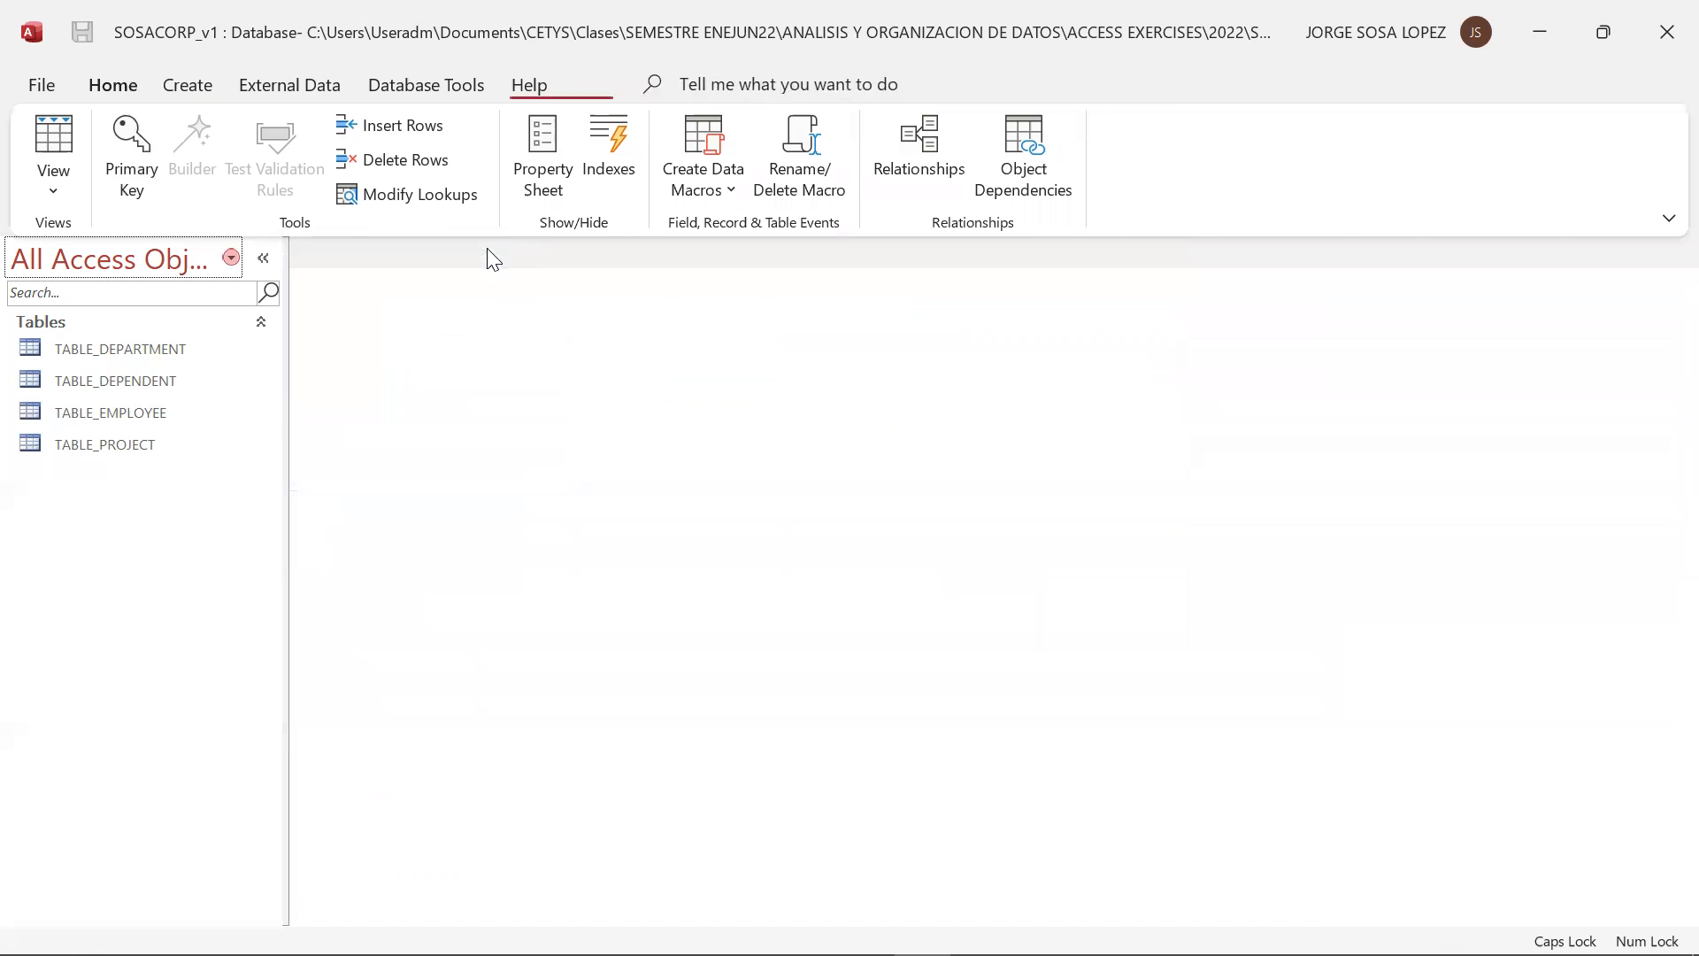
{"action": "double_click", "coordinate": [163, 415]}
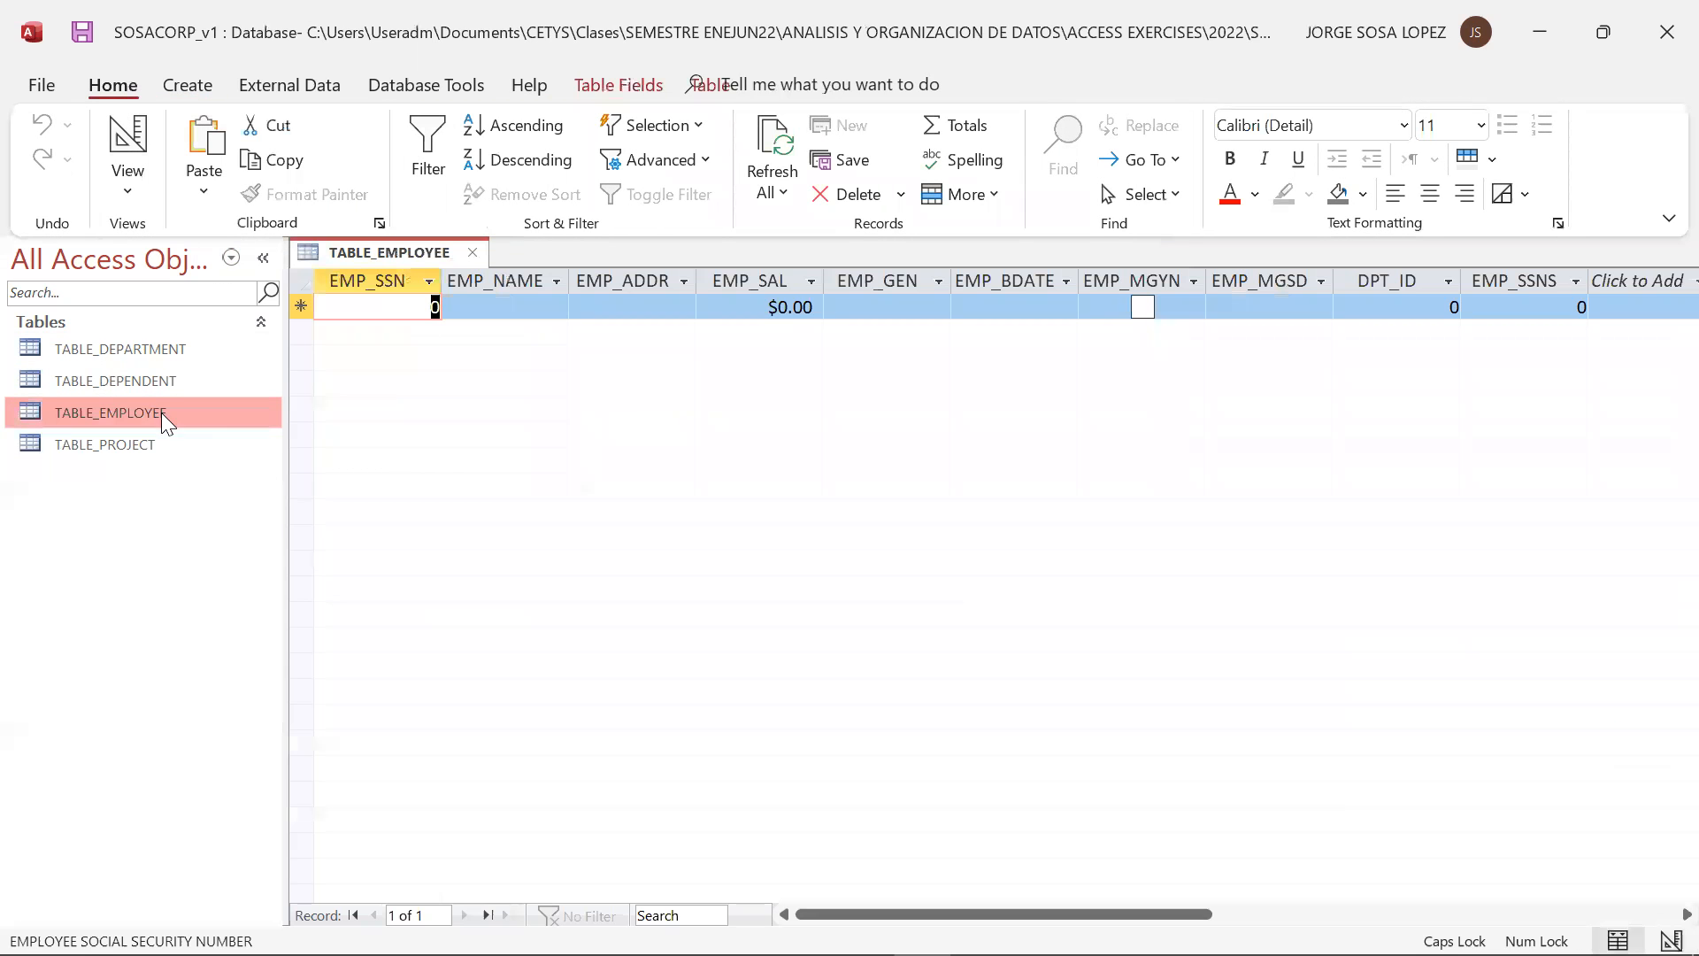
{"action": "left_click", "coordinate": [128, 193]}
{"action": "left_click", "coordinate": [144, 305]}
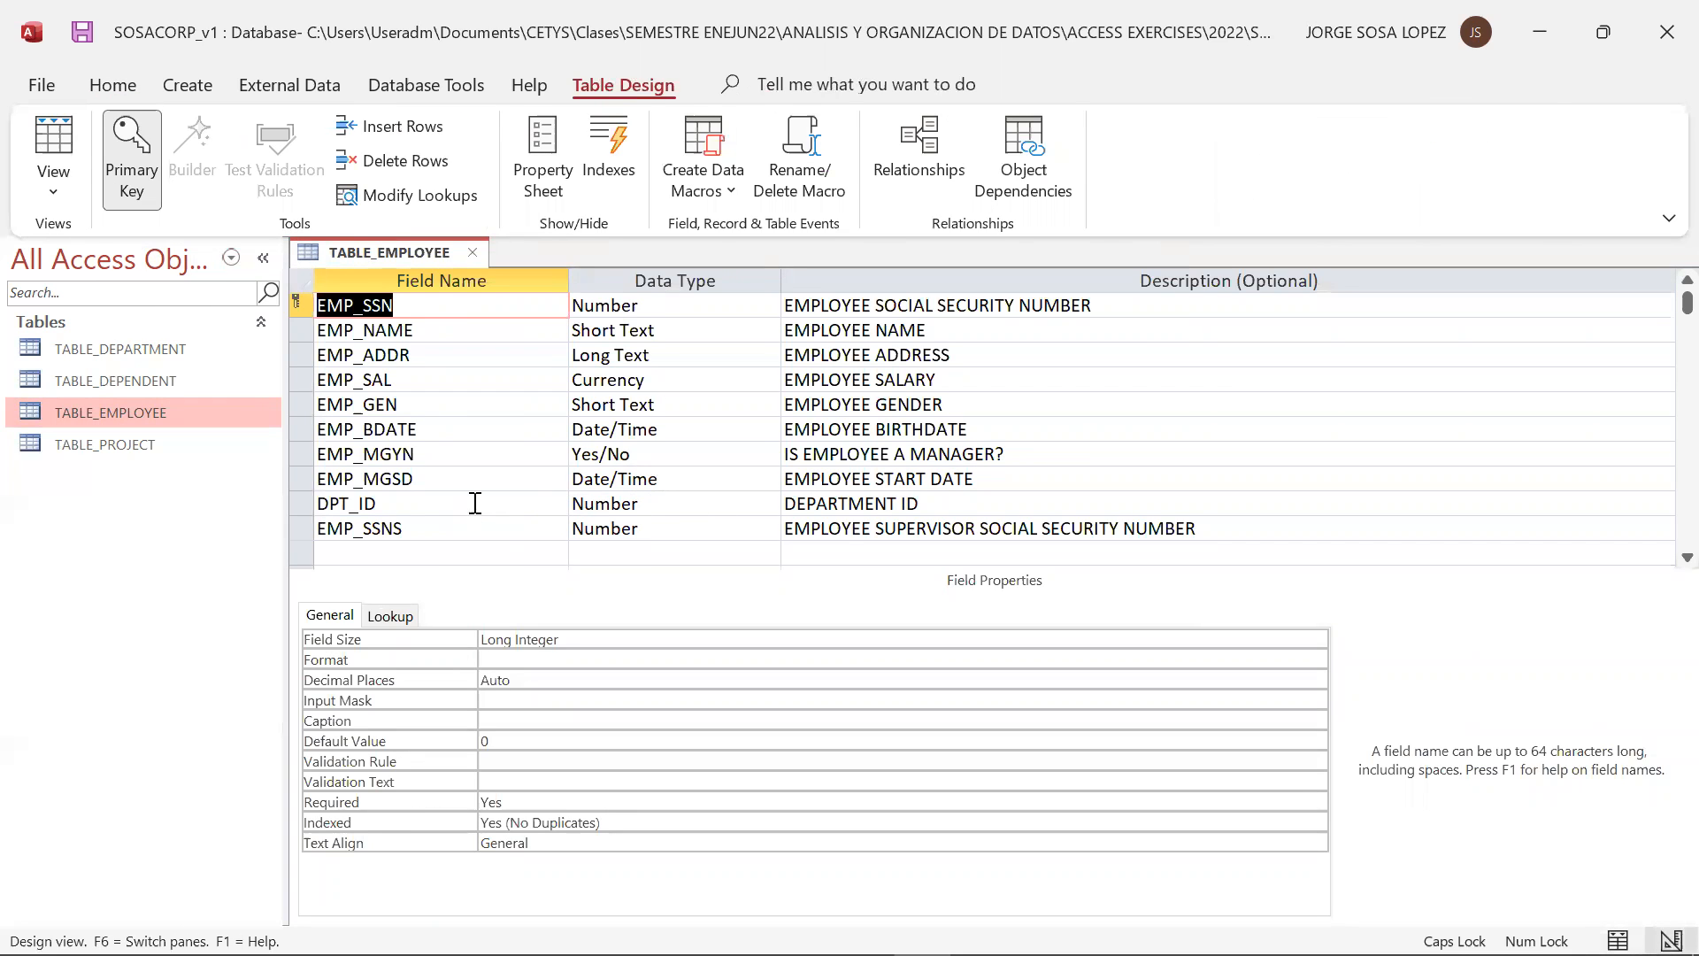
Start the Lookup Wizard for the EMP_GEN field and choose to supply the list values manually
{"action": "left_click", "coordinate": [693, 404]}
{"action": "left_click", "coordinate": [767, 404]}
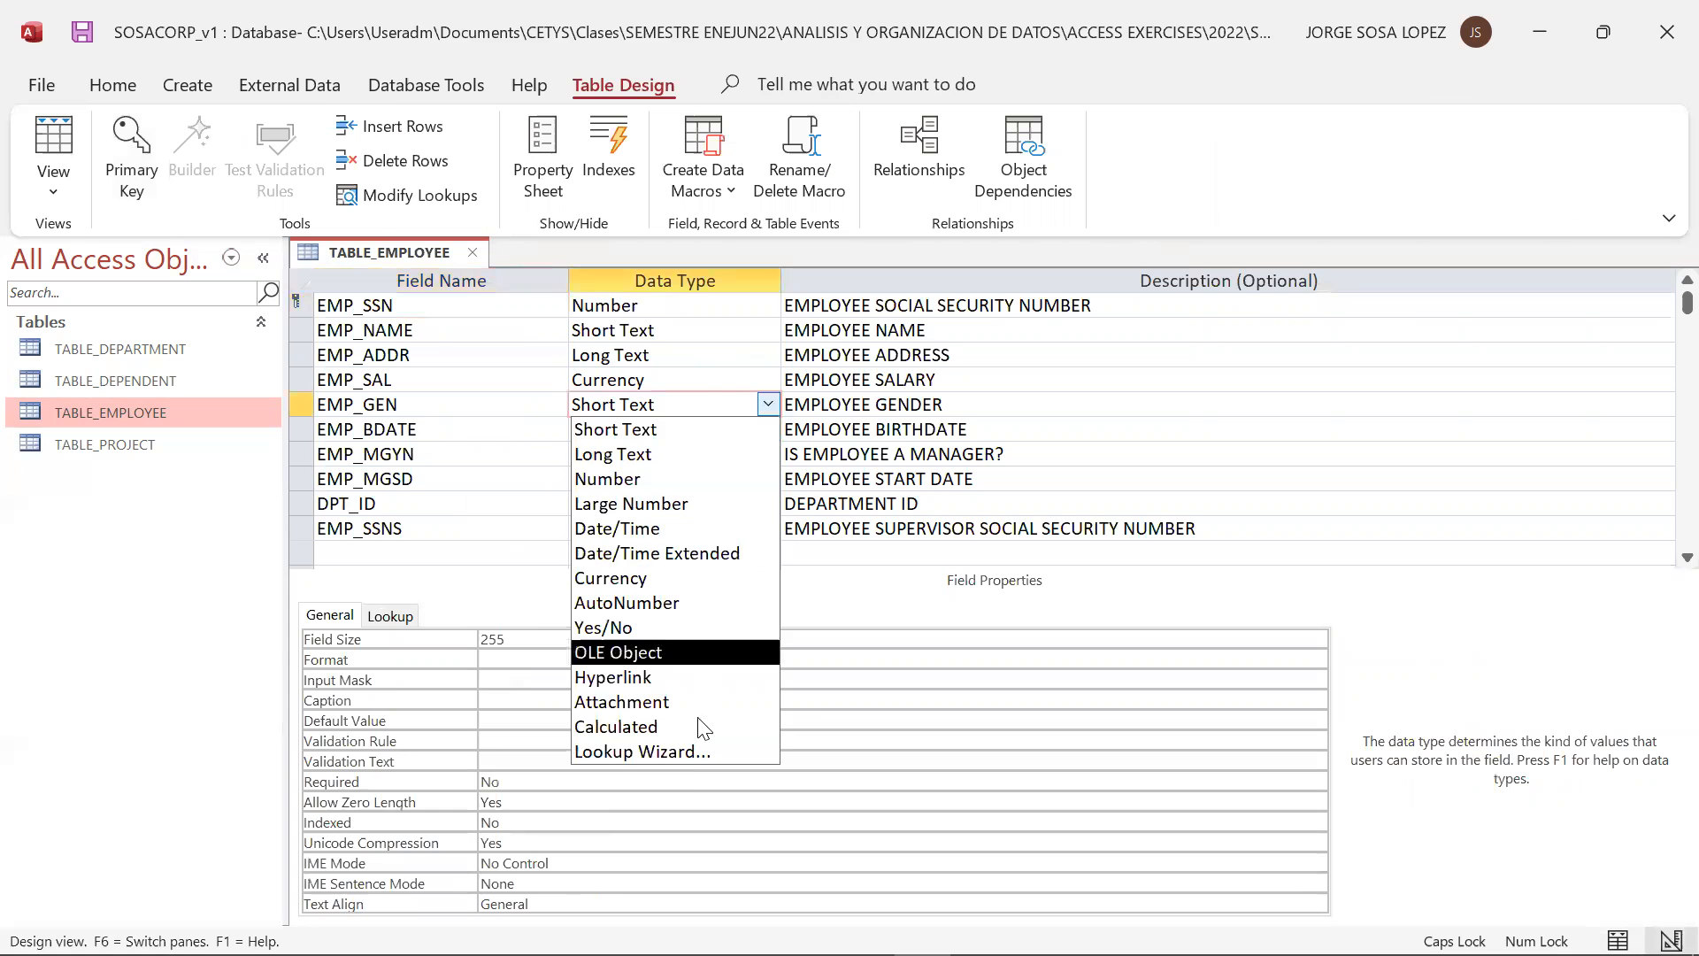
{"action": "left_click", "coordinate": [673, 751]}
{"action": "left_click", "coordinate": [805, 361]}
{"action": "left_click", "coordinate": [1003, 586]}
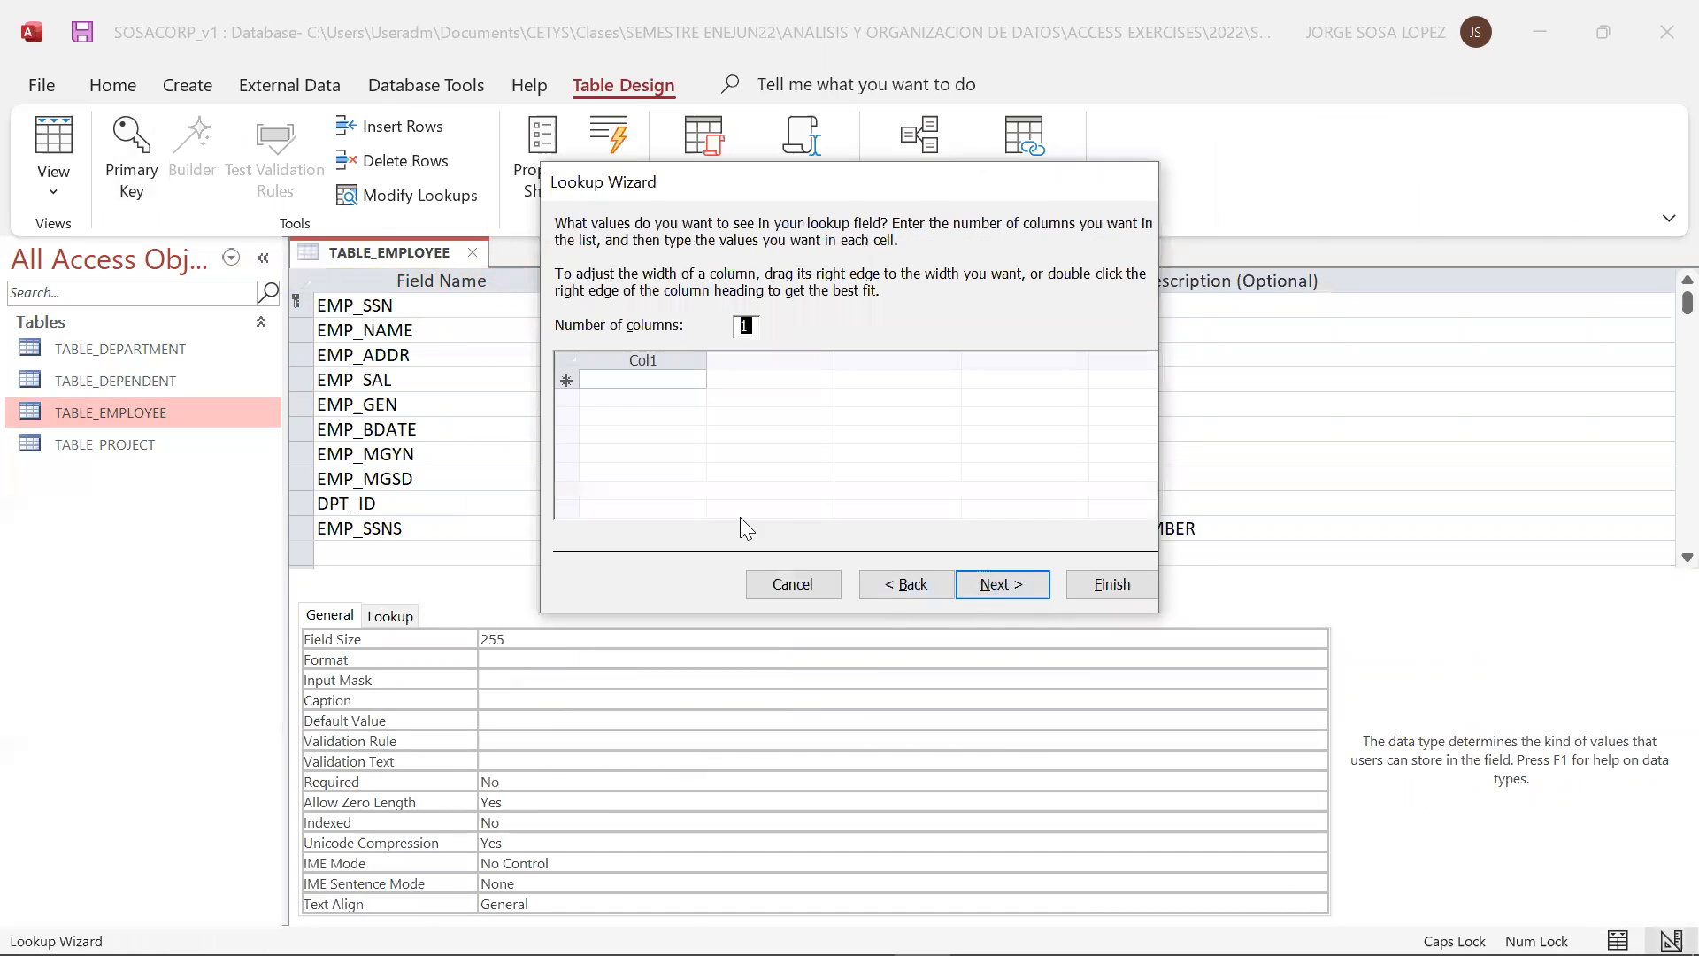
Enter MALE, FEMALE and PREFER NOT TO DISCLOSE as the lookup values for EMP_GEN
{"action": "left_click", "coordinate": [652, 379]}
{"action": "type", "text": "MALE"}
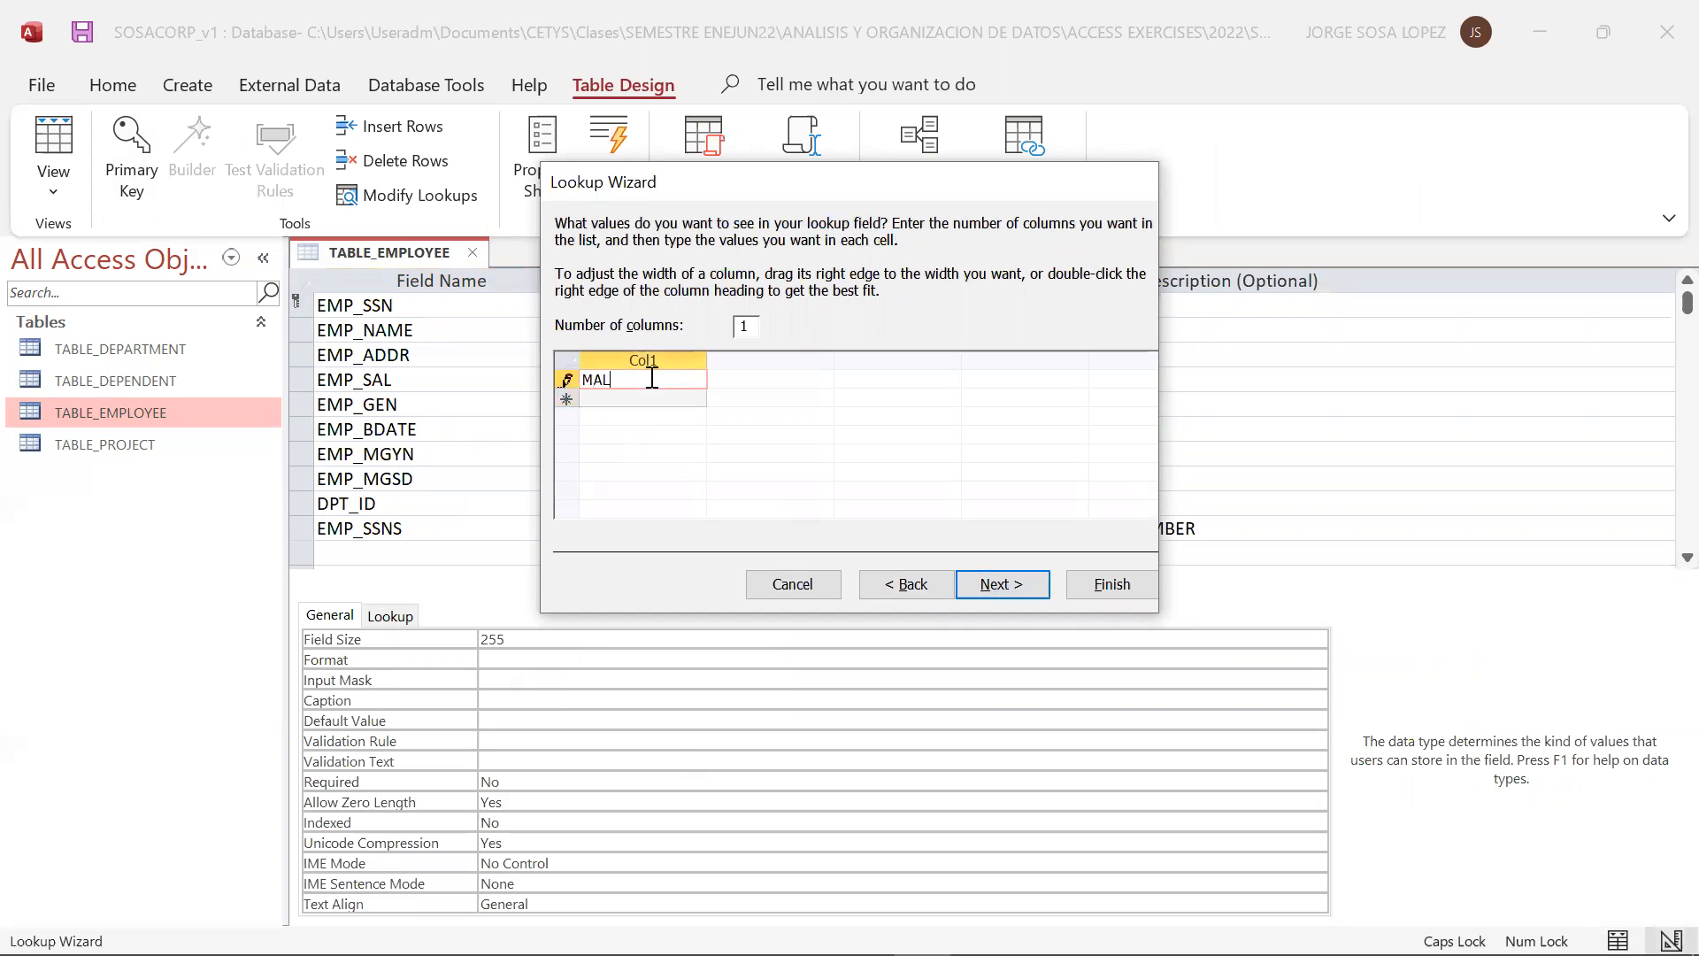
{"action": "left_click", "coordinate": [638, 397]}
{"action": "type", "text": "FEMALE"}
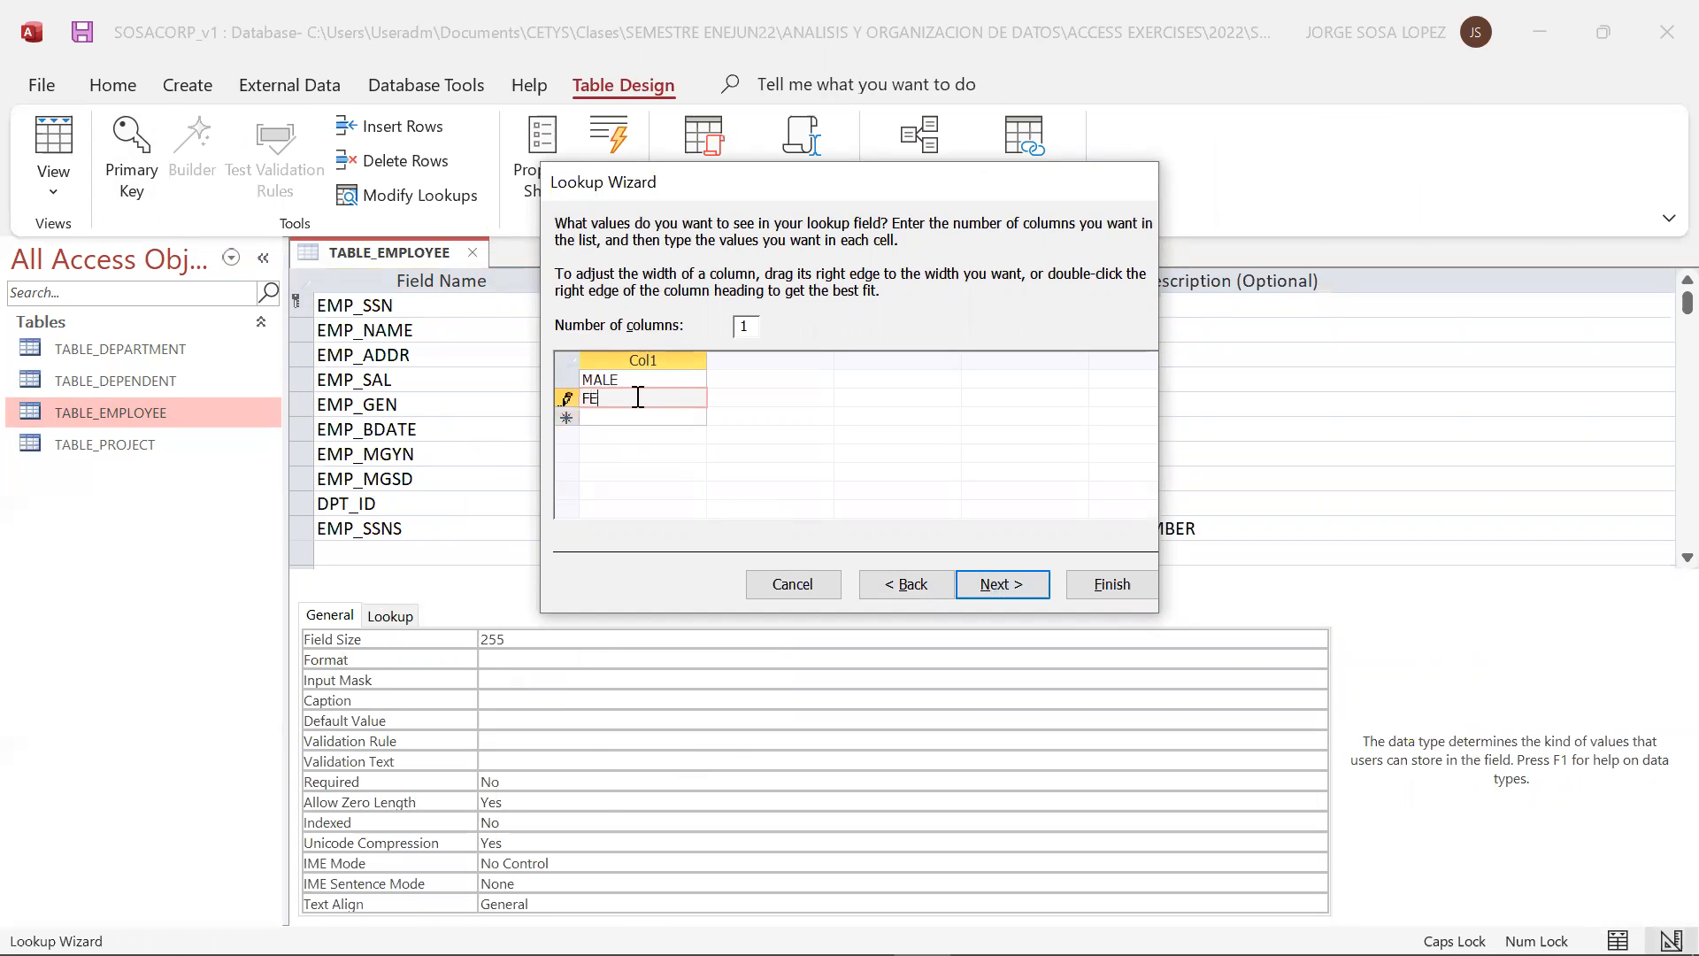
{"action": "left_click", "coordinate": [614, 414]}
{"action": "type", "text": "PREFER NOT TO D"}
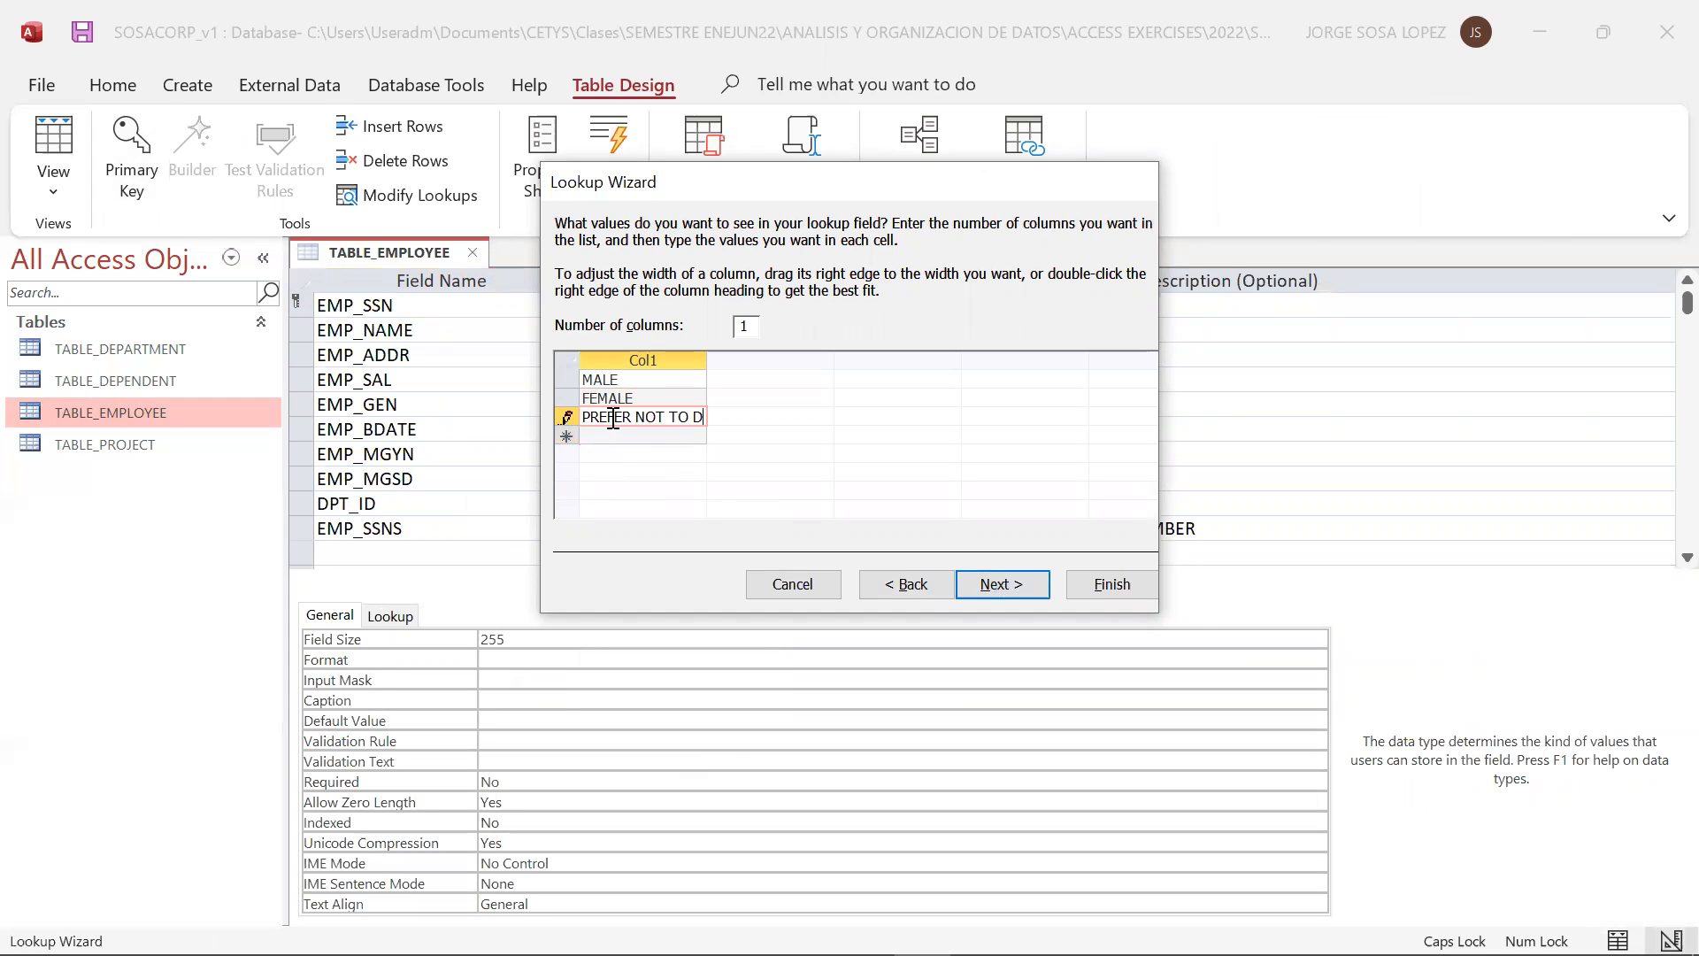
{"action": "type", "text": "ISCLOSE"}
Limit EMP_GEN entries to the list, finish the Lookup Wizard, and save TABLE_EMPLOYEE
{"action": "left_click", "coordinate": [1001, 584]}
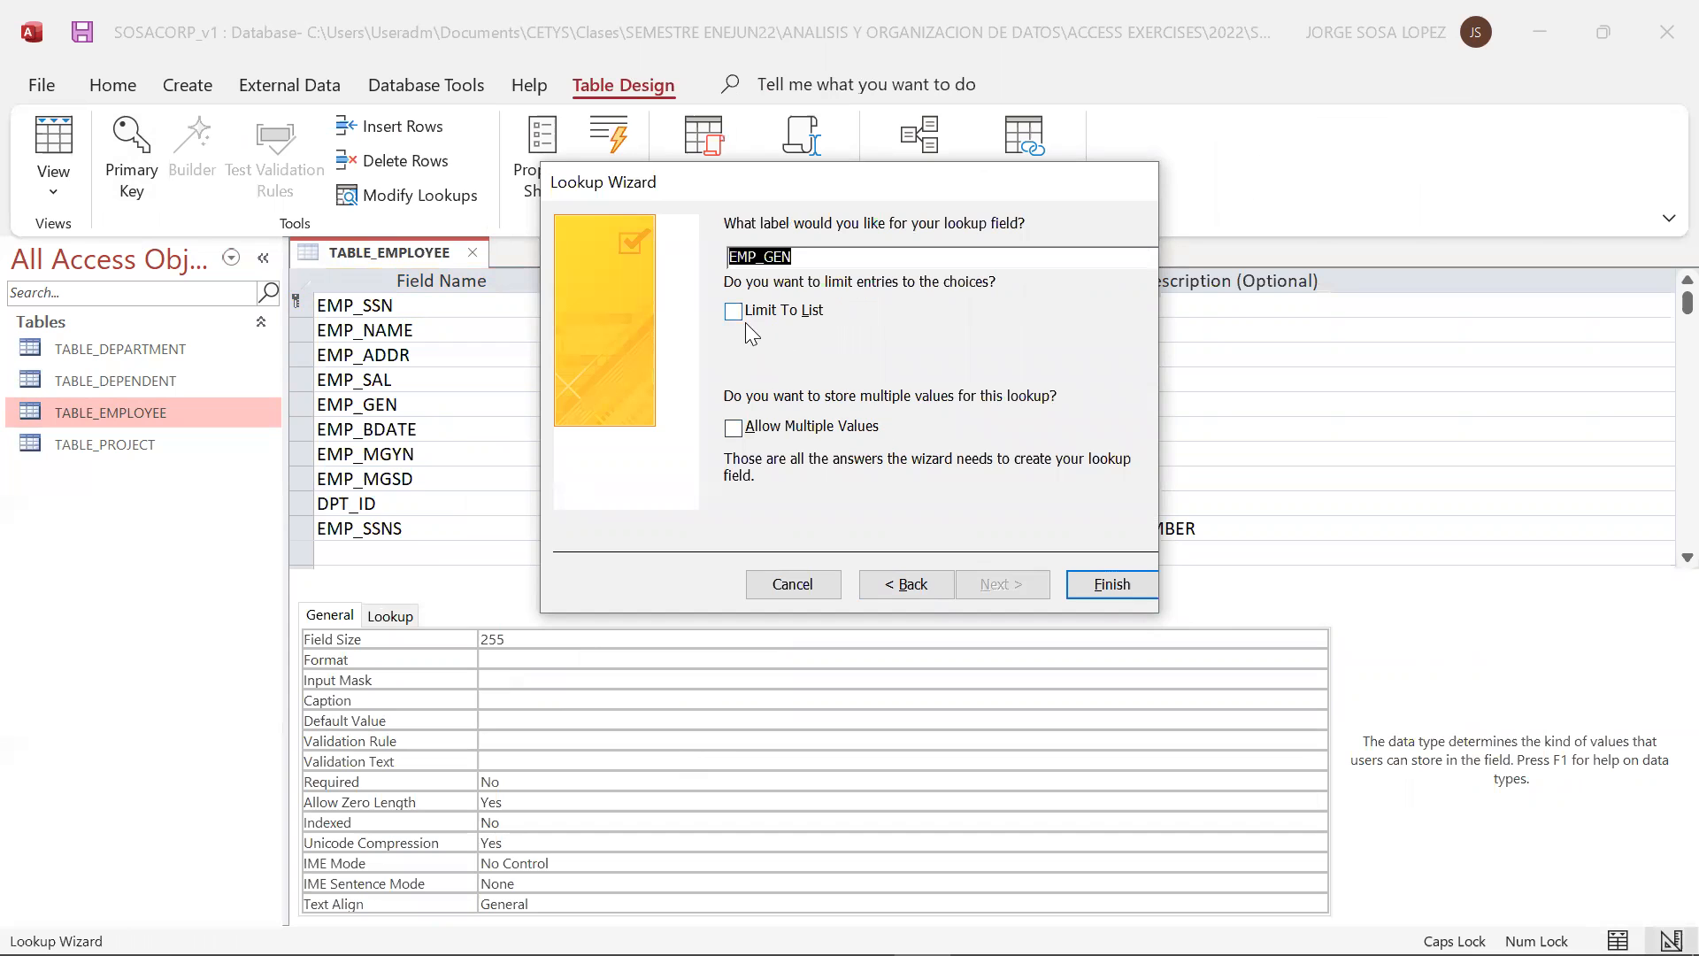
{"action": "left_click", "coordinate": [745, 315]}
{"action": "left_click", "coordinate": [1115, 588]}
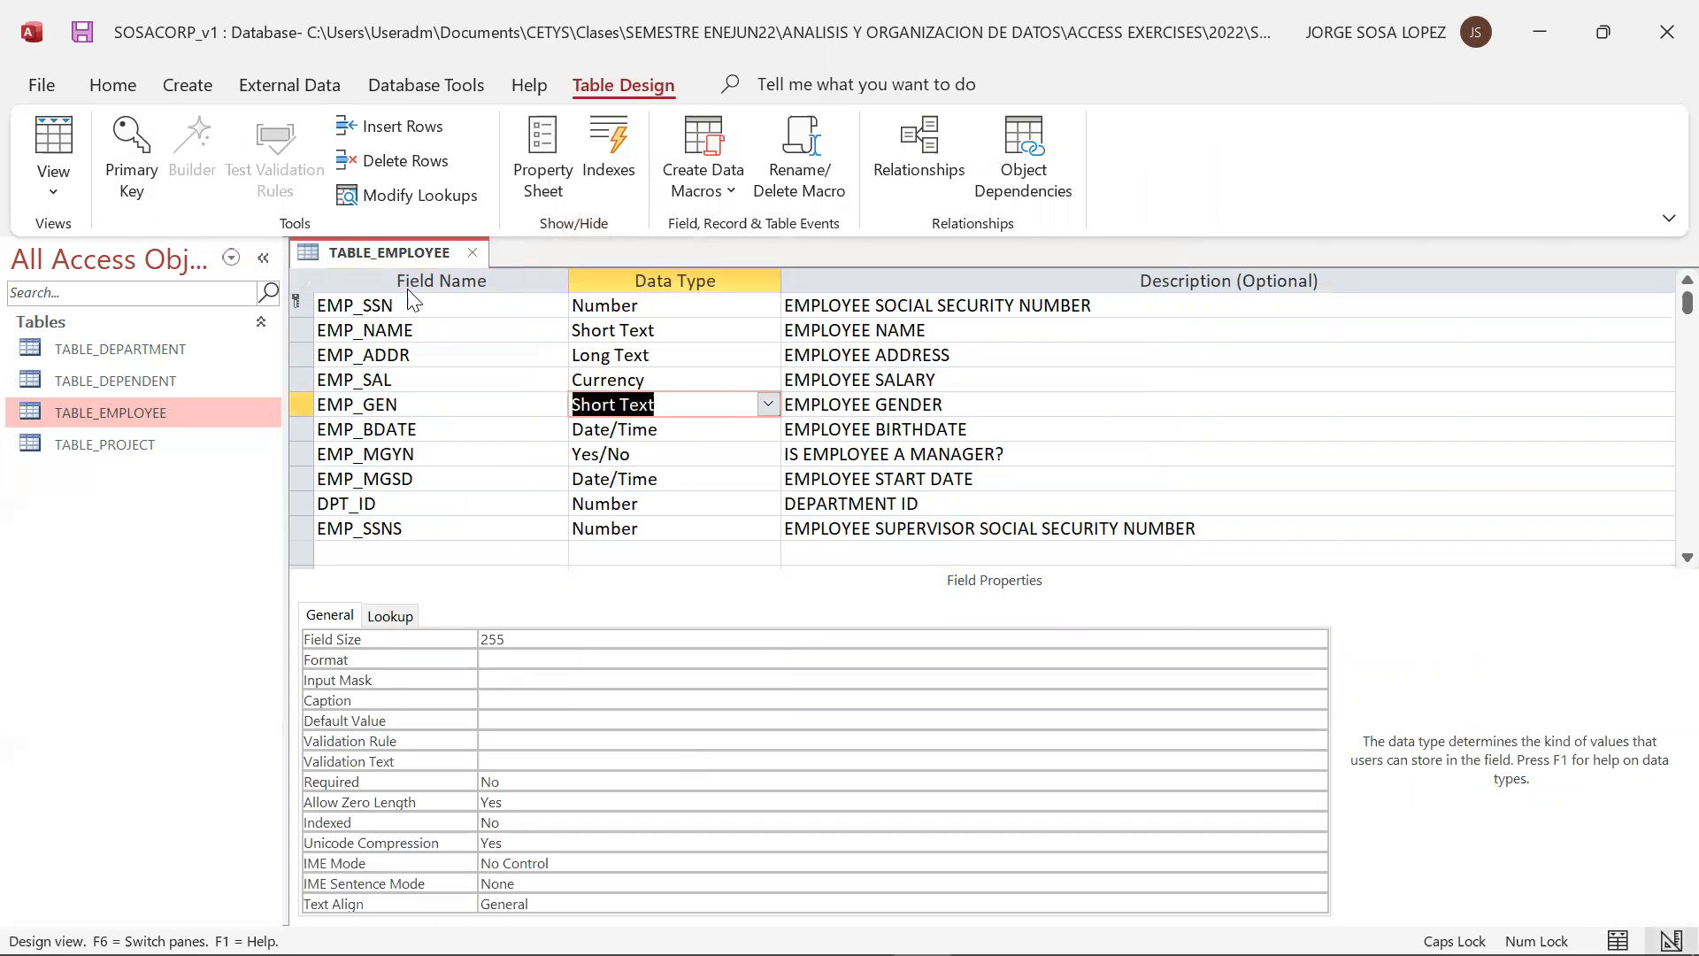
{"action": "key", "text": "ctrl+s"}
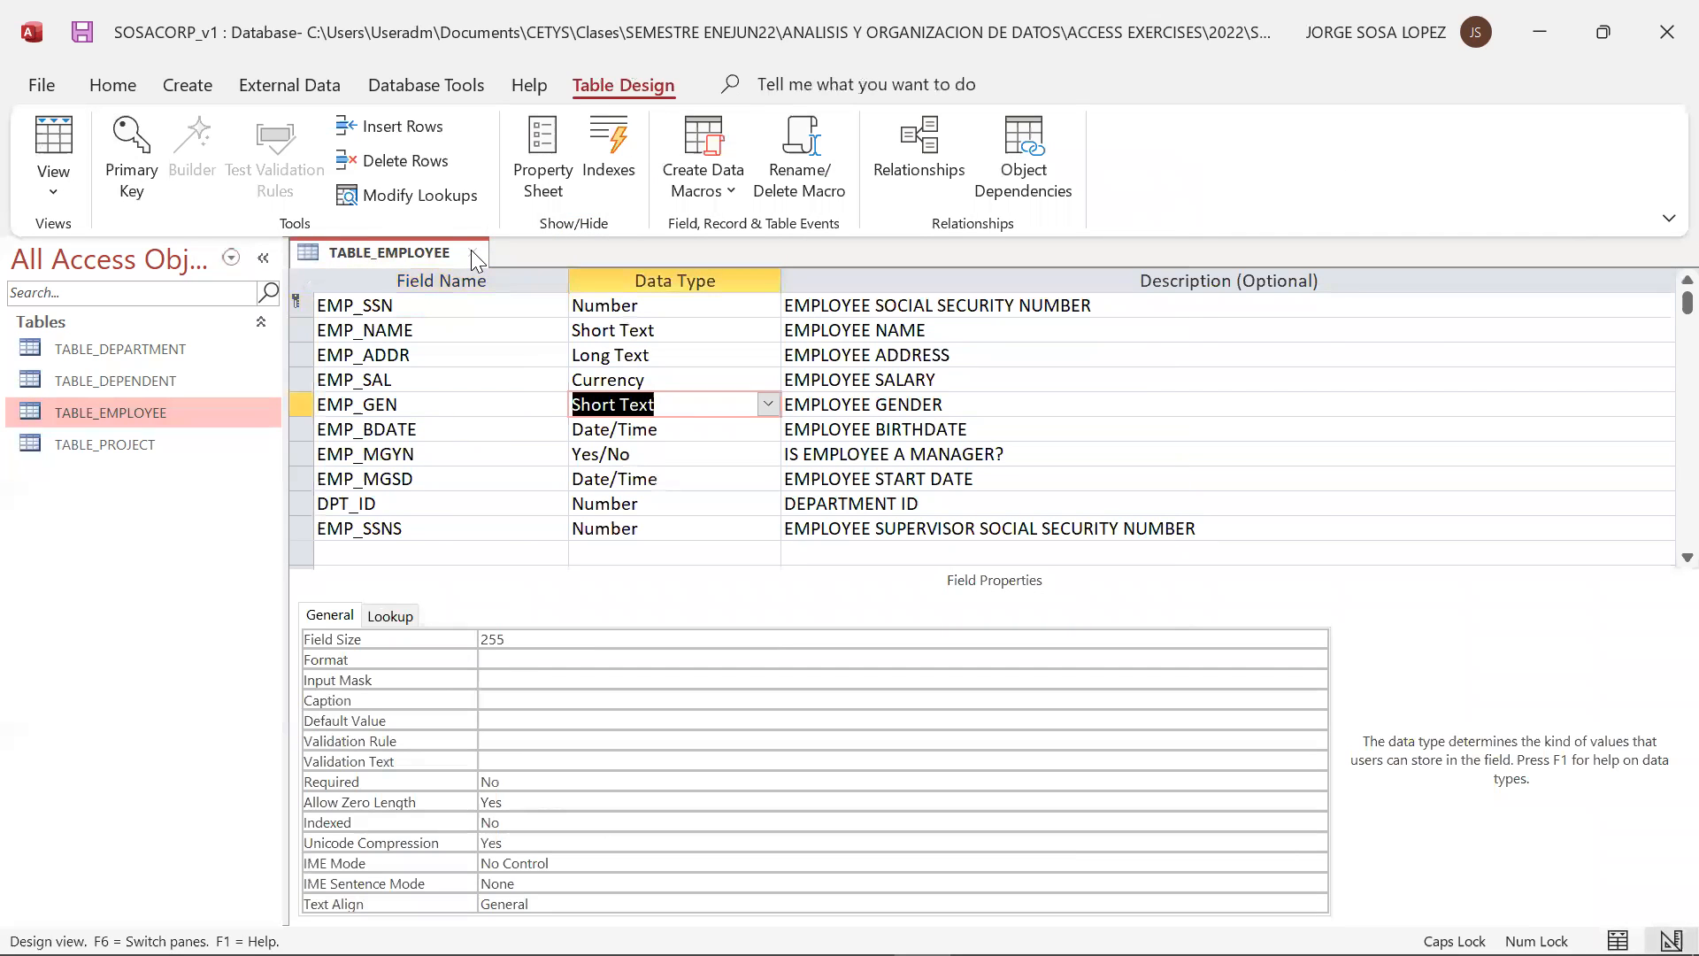
Close TABLE_EMPLOYEE, reopen it in Datasheet View, and check the EMP_GEN list of choices
{"action": "left_click", "coordinate": [472, 251]}
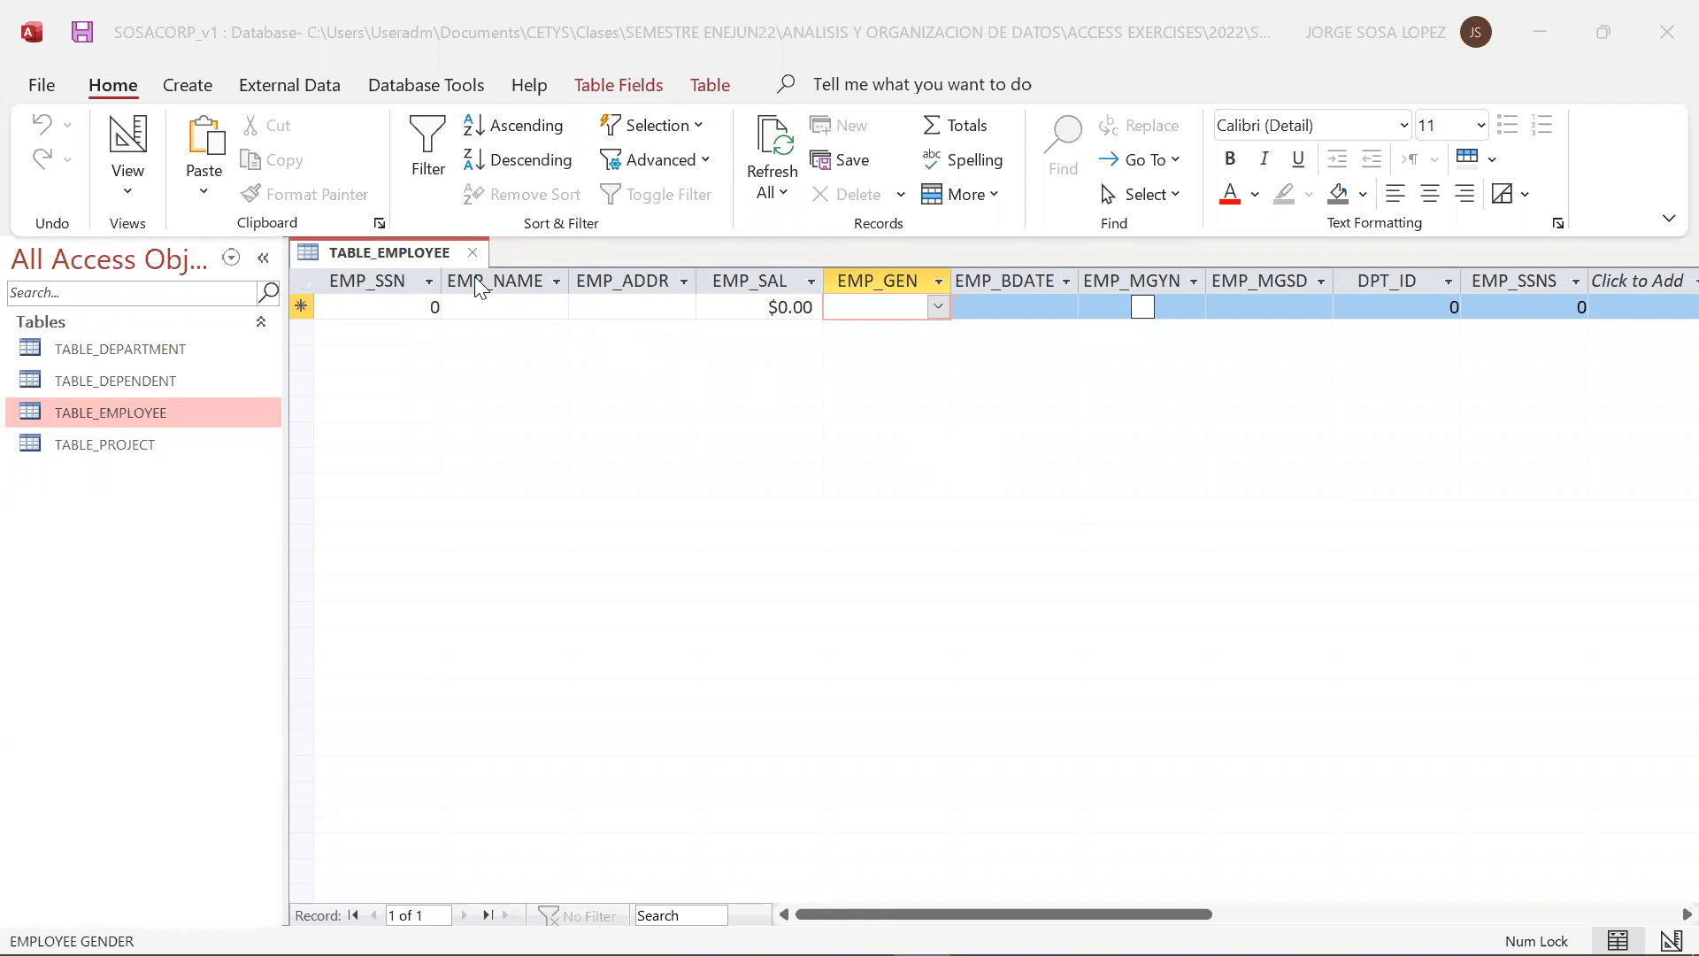
{"action": "left_click", "coordinate": [472, 253]}
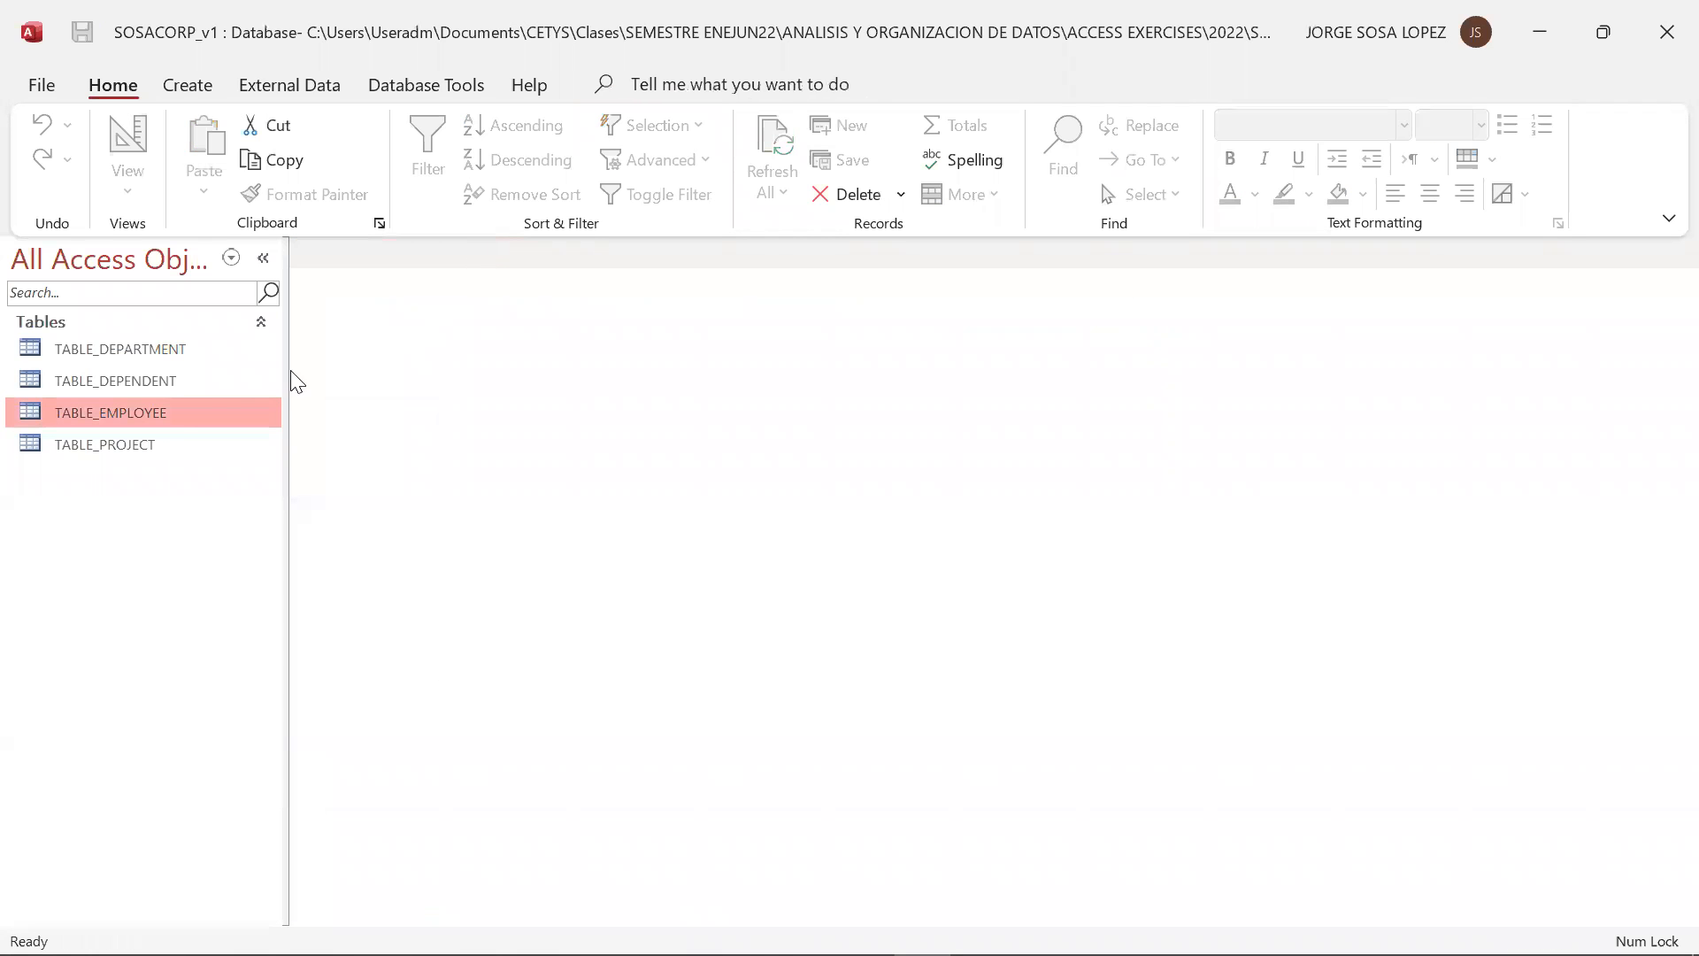
{"action": "double_click", "coordinate": [175, 416]}
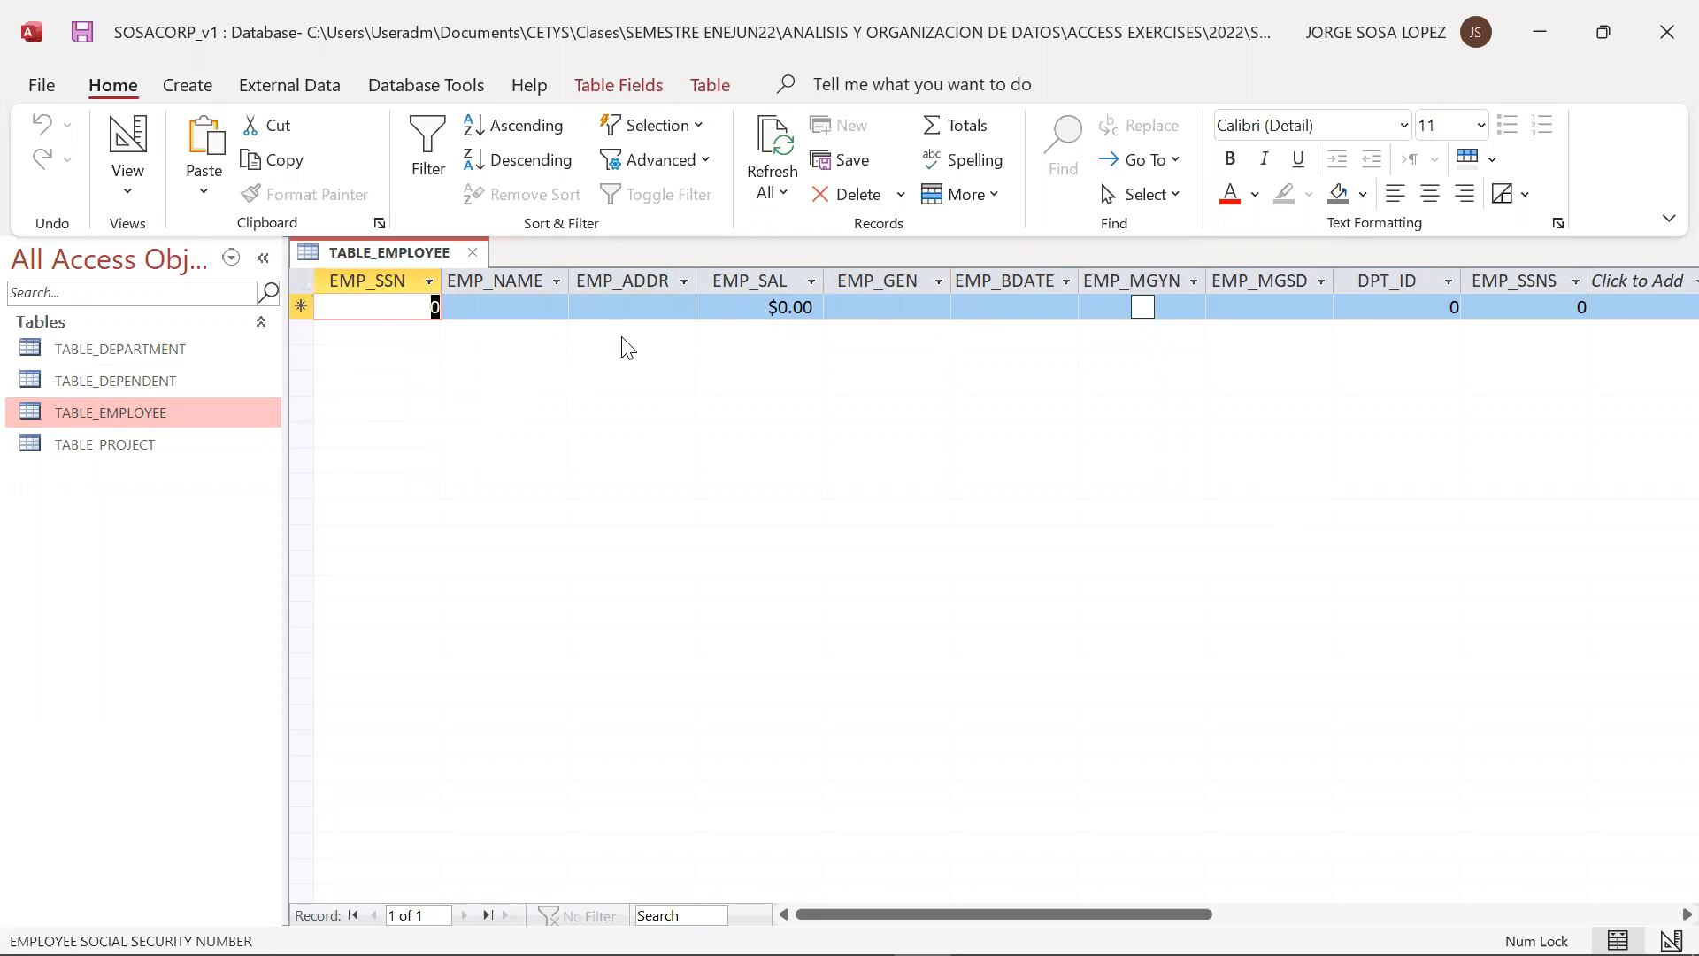
{"action": "left_click", "coordinate": [936, 308]}
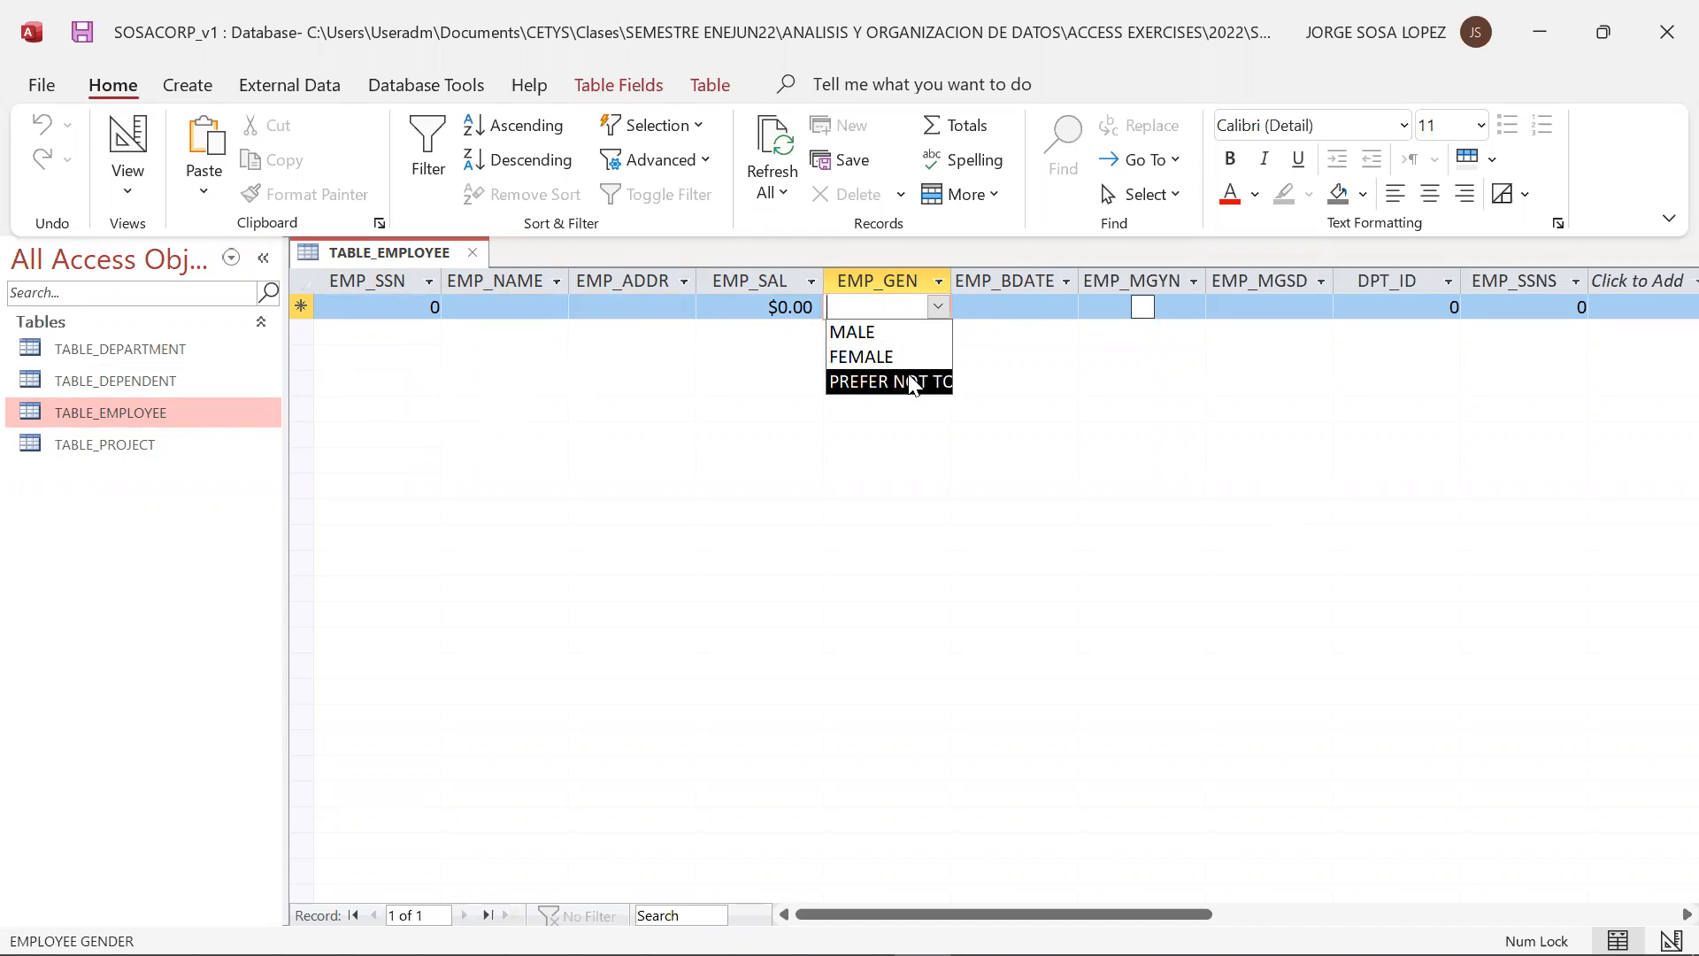
{"action": "left_click", "coordinate": [1014, 384]}
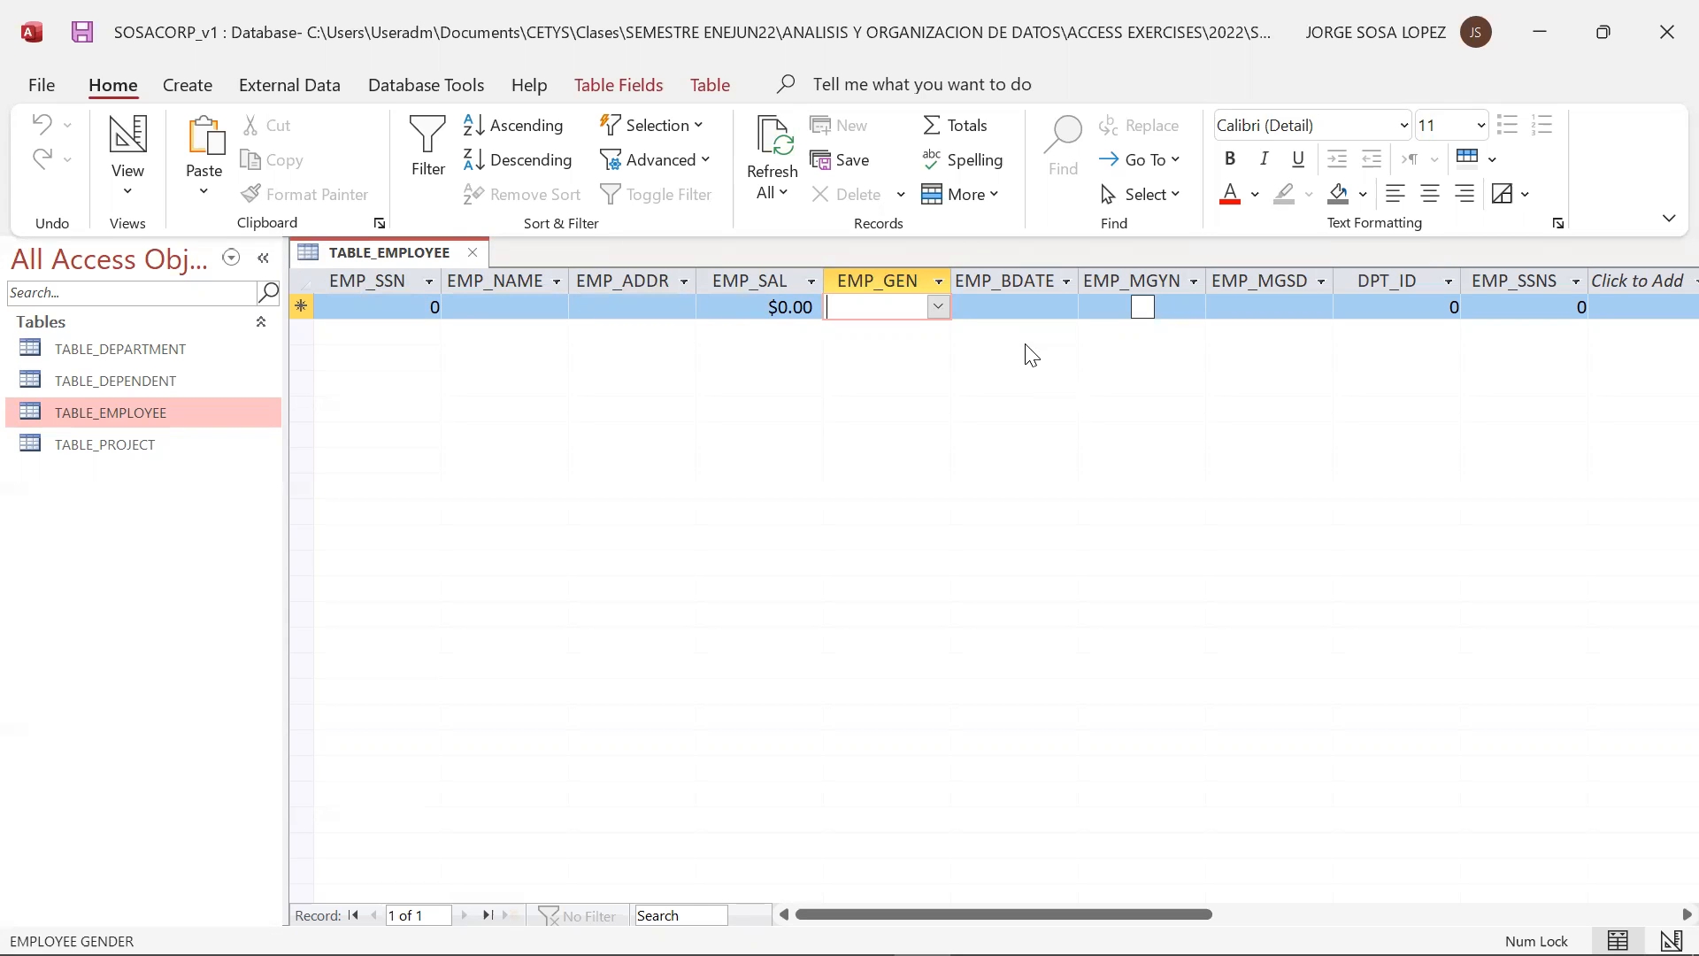
Switch TABLE_EMPLOYEE to Design View and review the data types available for the blank field row
{"action": "left_click", "coordinate": [128, 188]}
{"action": "left_click", "coordinate": [171, 304]}
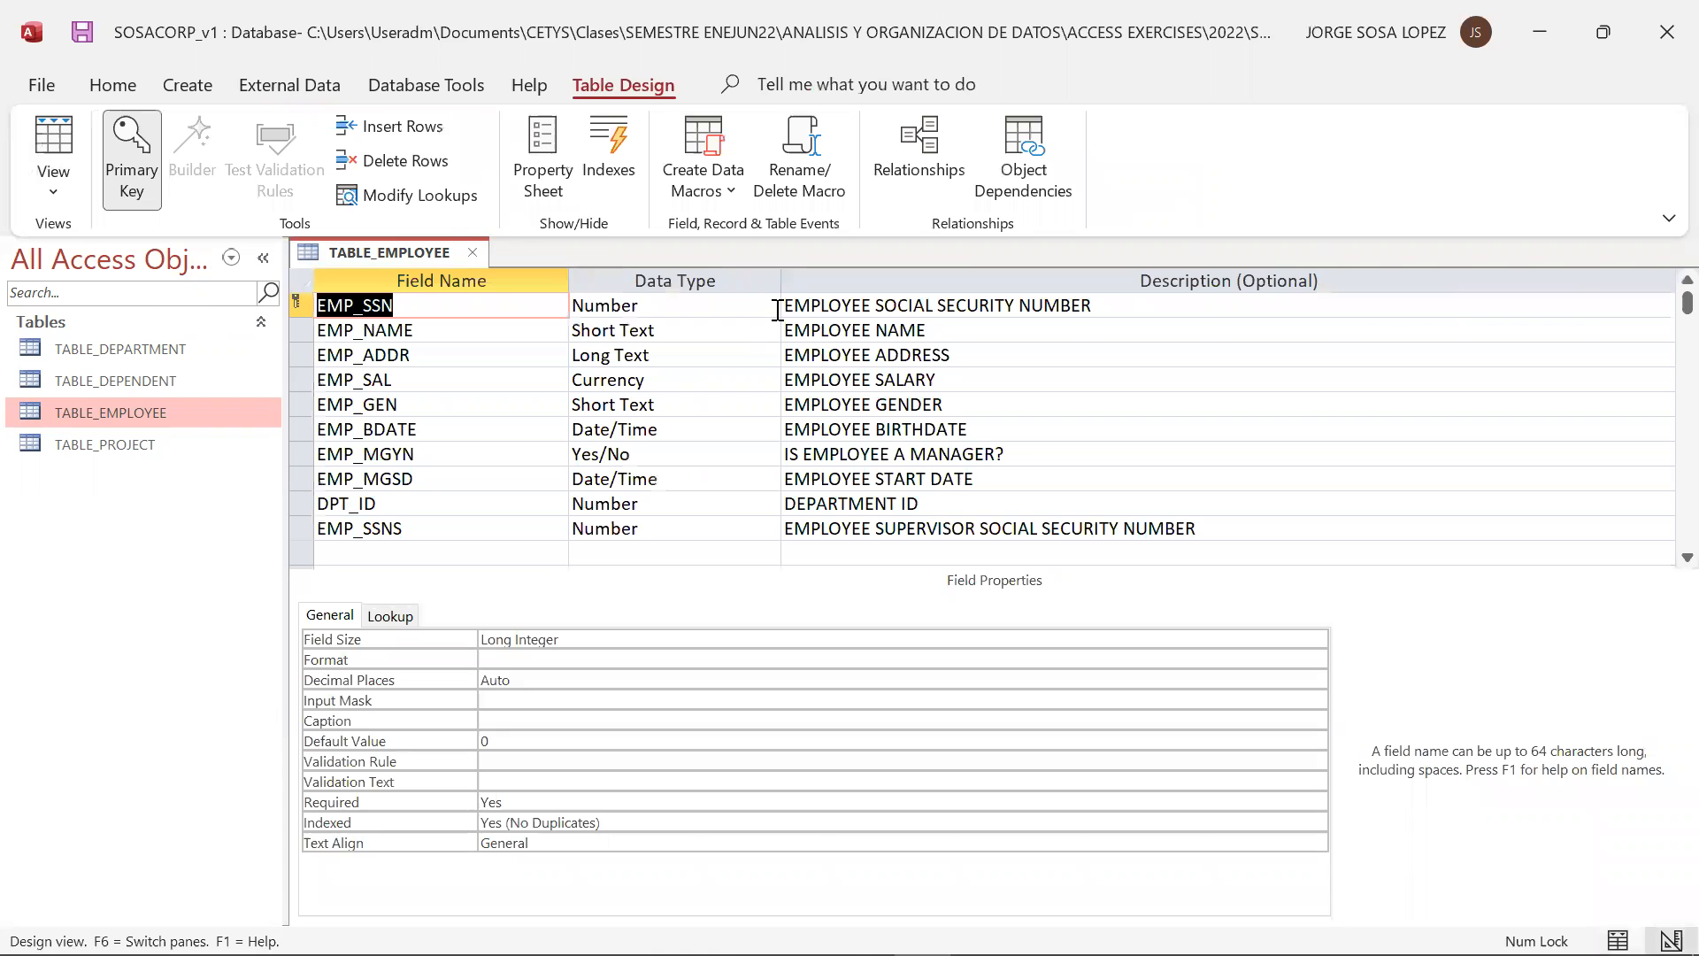
{"action": "left_click", "coordinate": [611, 554]}
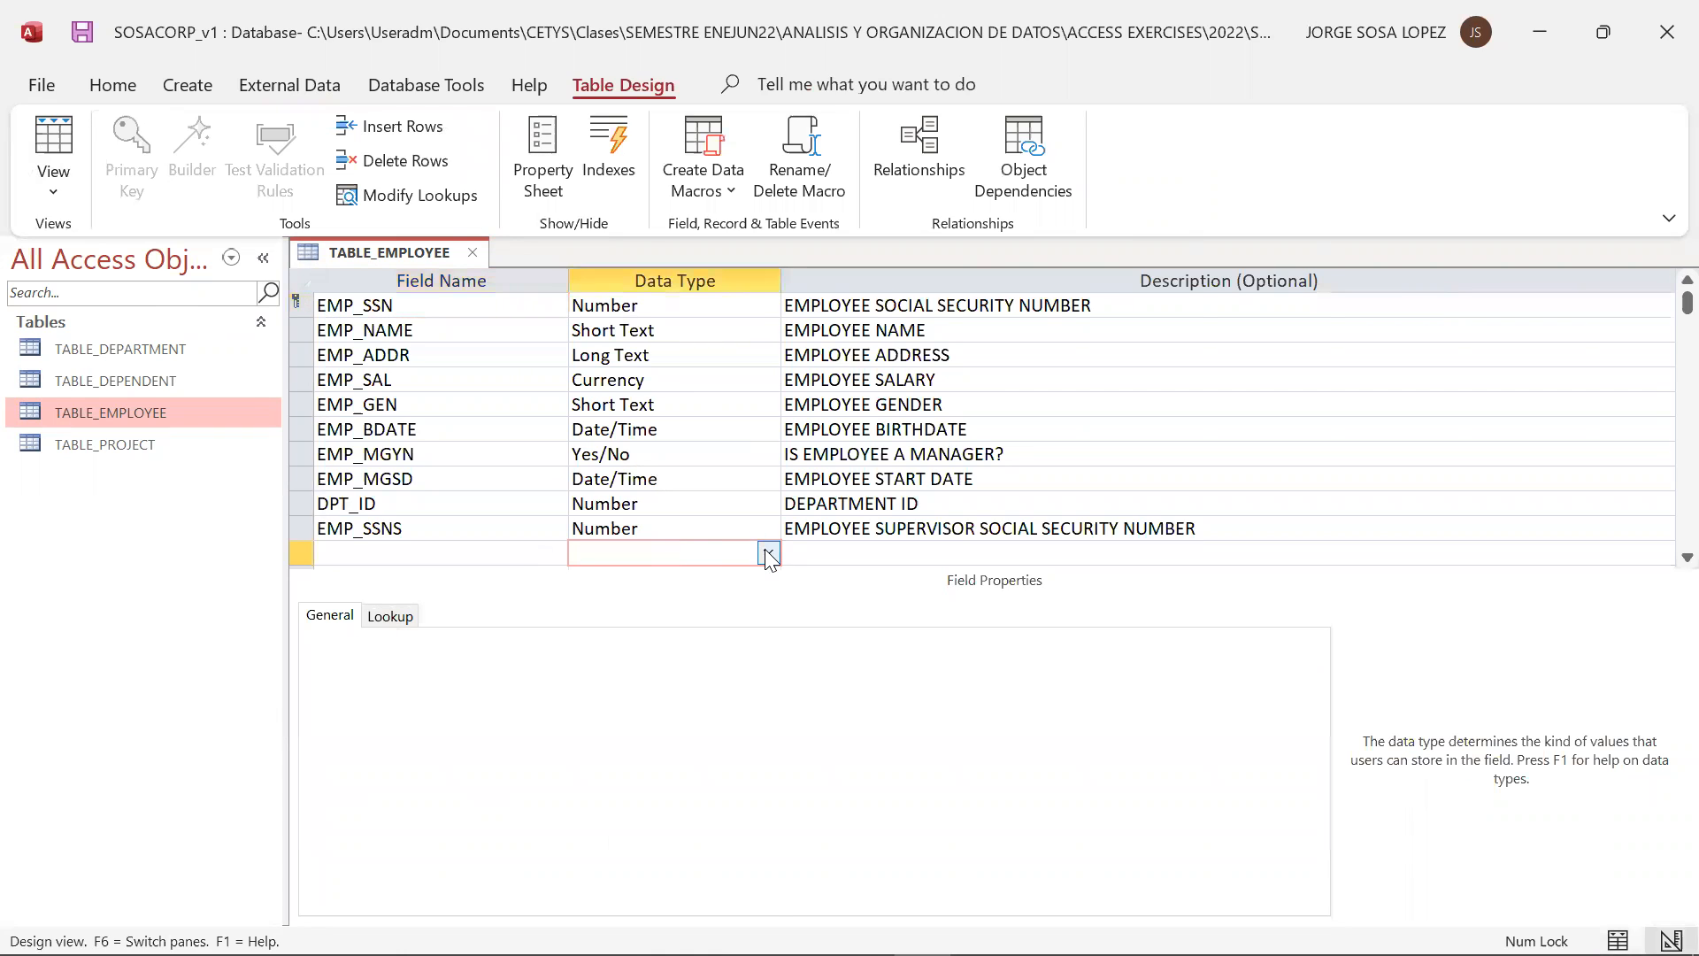
{"action": "left_click", "coordinate": [769, 554]}
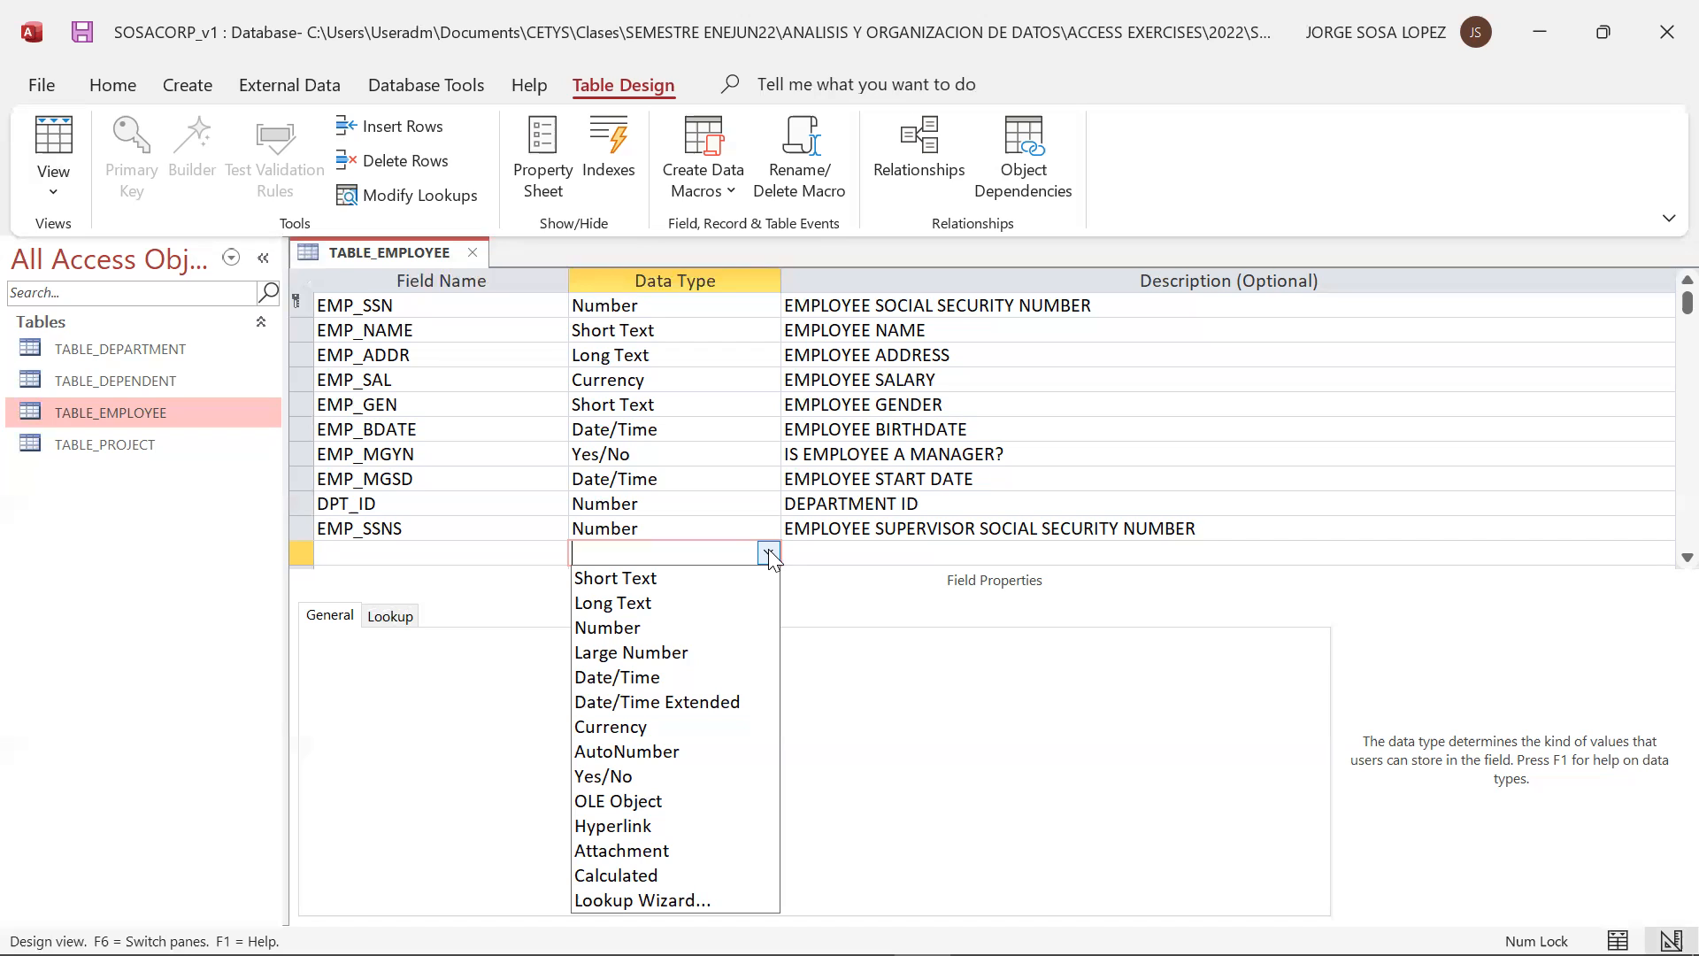
Switch TABLE_EMPLOYEE to Datasheet View and display the calendar picker of the EMP_BDATE field
{"action": "left_click", "coordinate": [47, 185]}
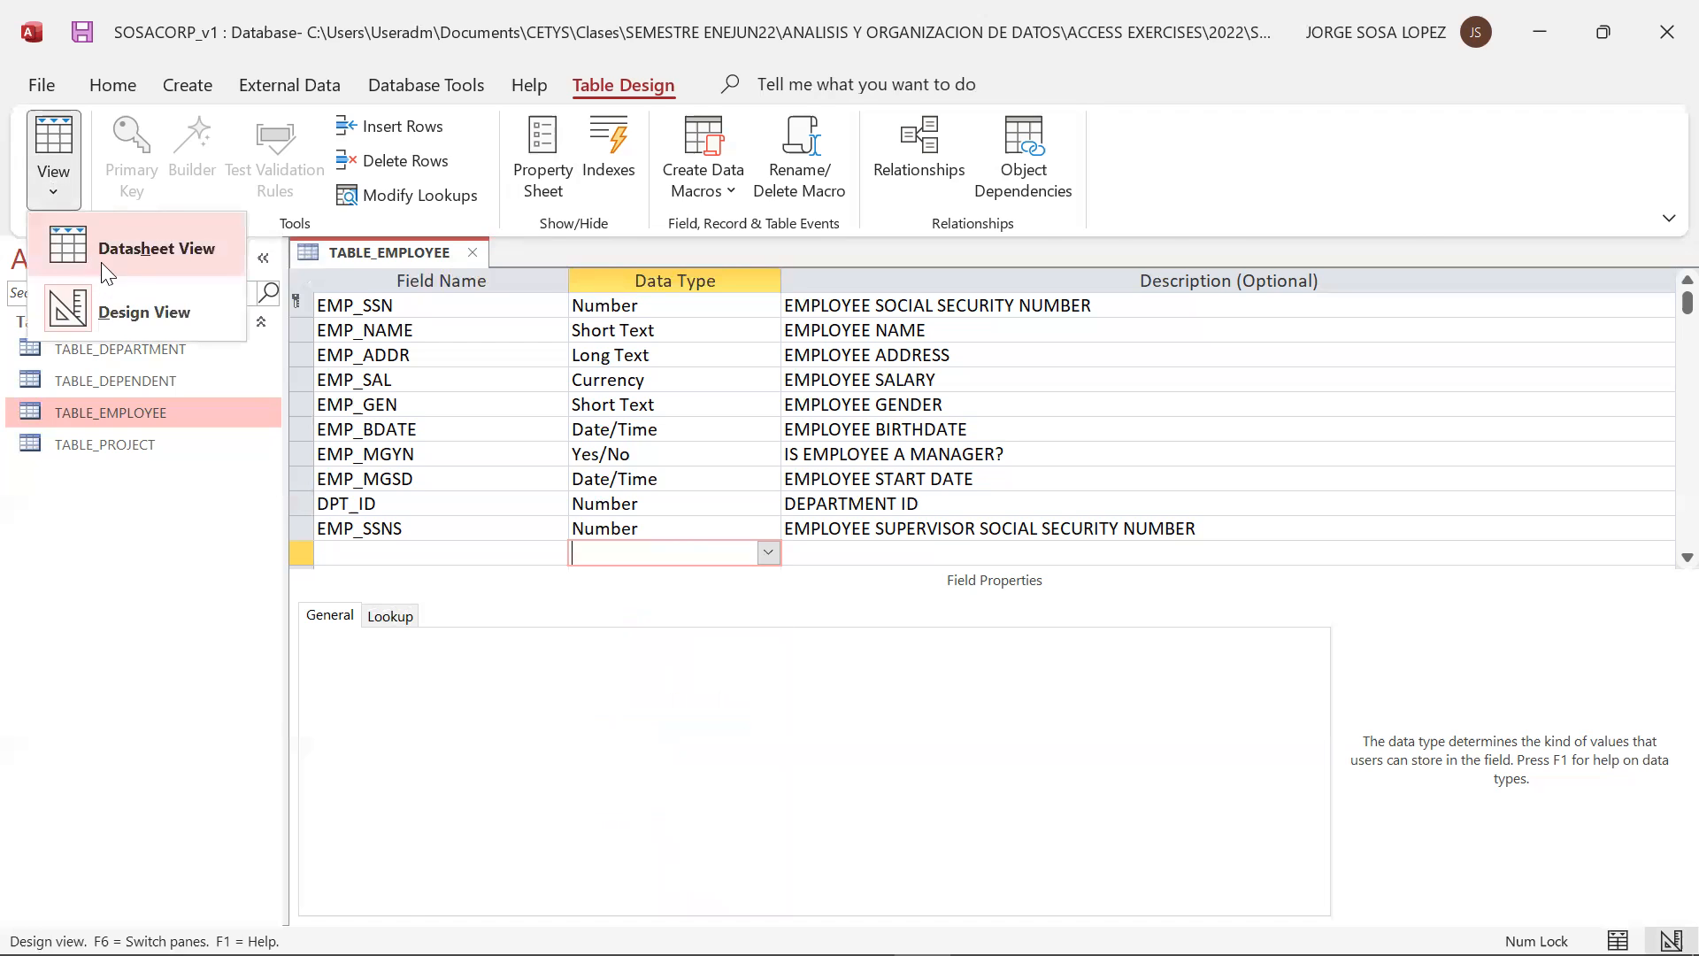
{"action": "left_click", "coordinate": [117, 250]}
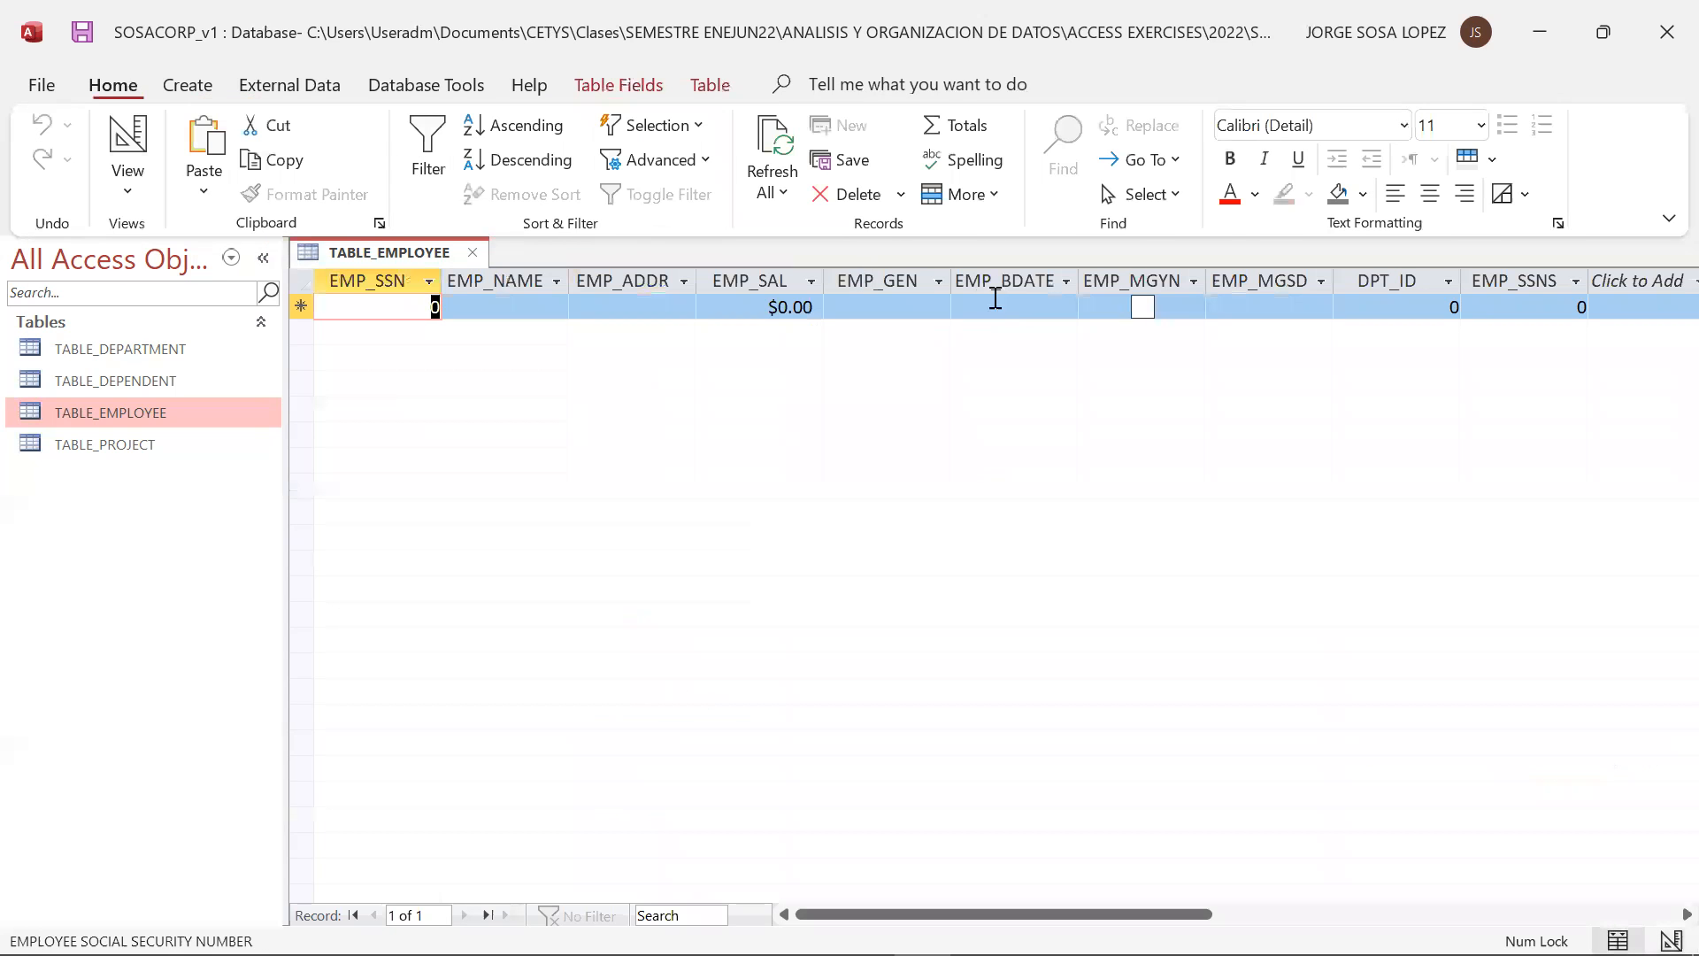
{"action": "left_click", "coordinate": [1059, 303]}
{"action": "left_click", "coordinate": [1091, 306]}
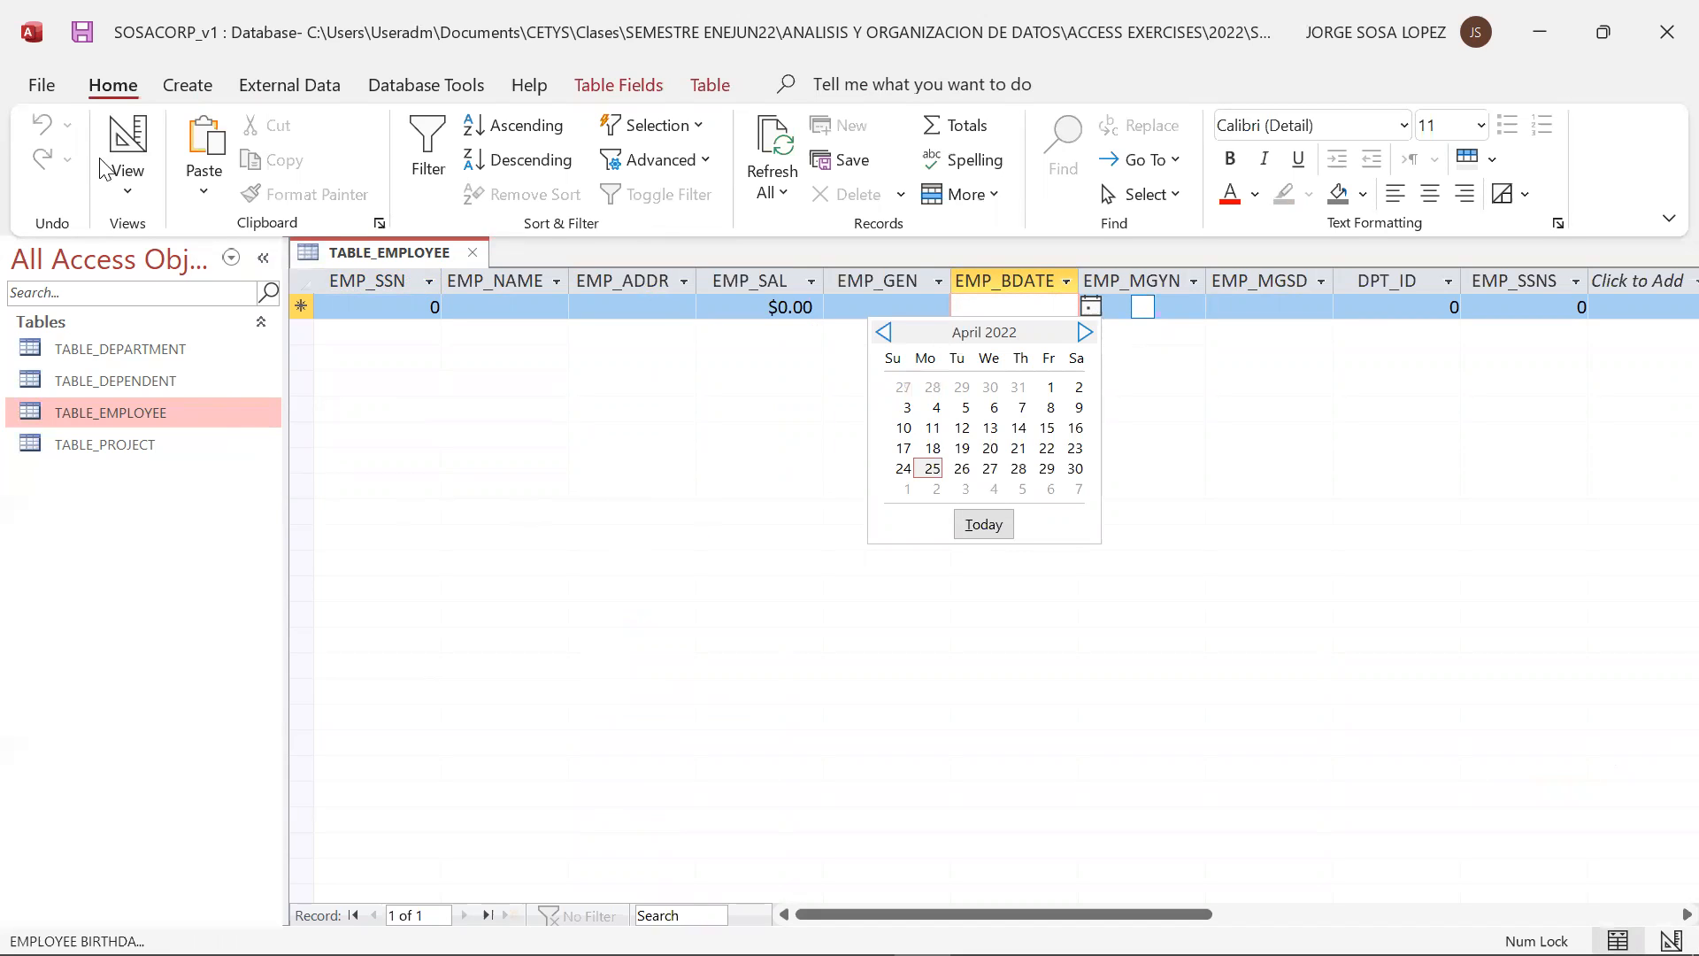
Return TABLE_EMPLOYEE to Design View and continue examining the data type list of the blank row
{"action": "left_click", "coordinate": [130, 194]}
{"action": "left_click", "coordinate": [149, 314]}
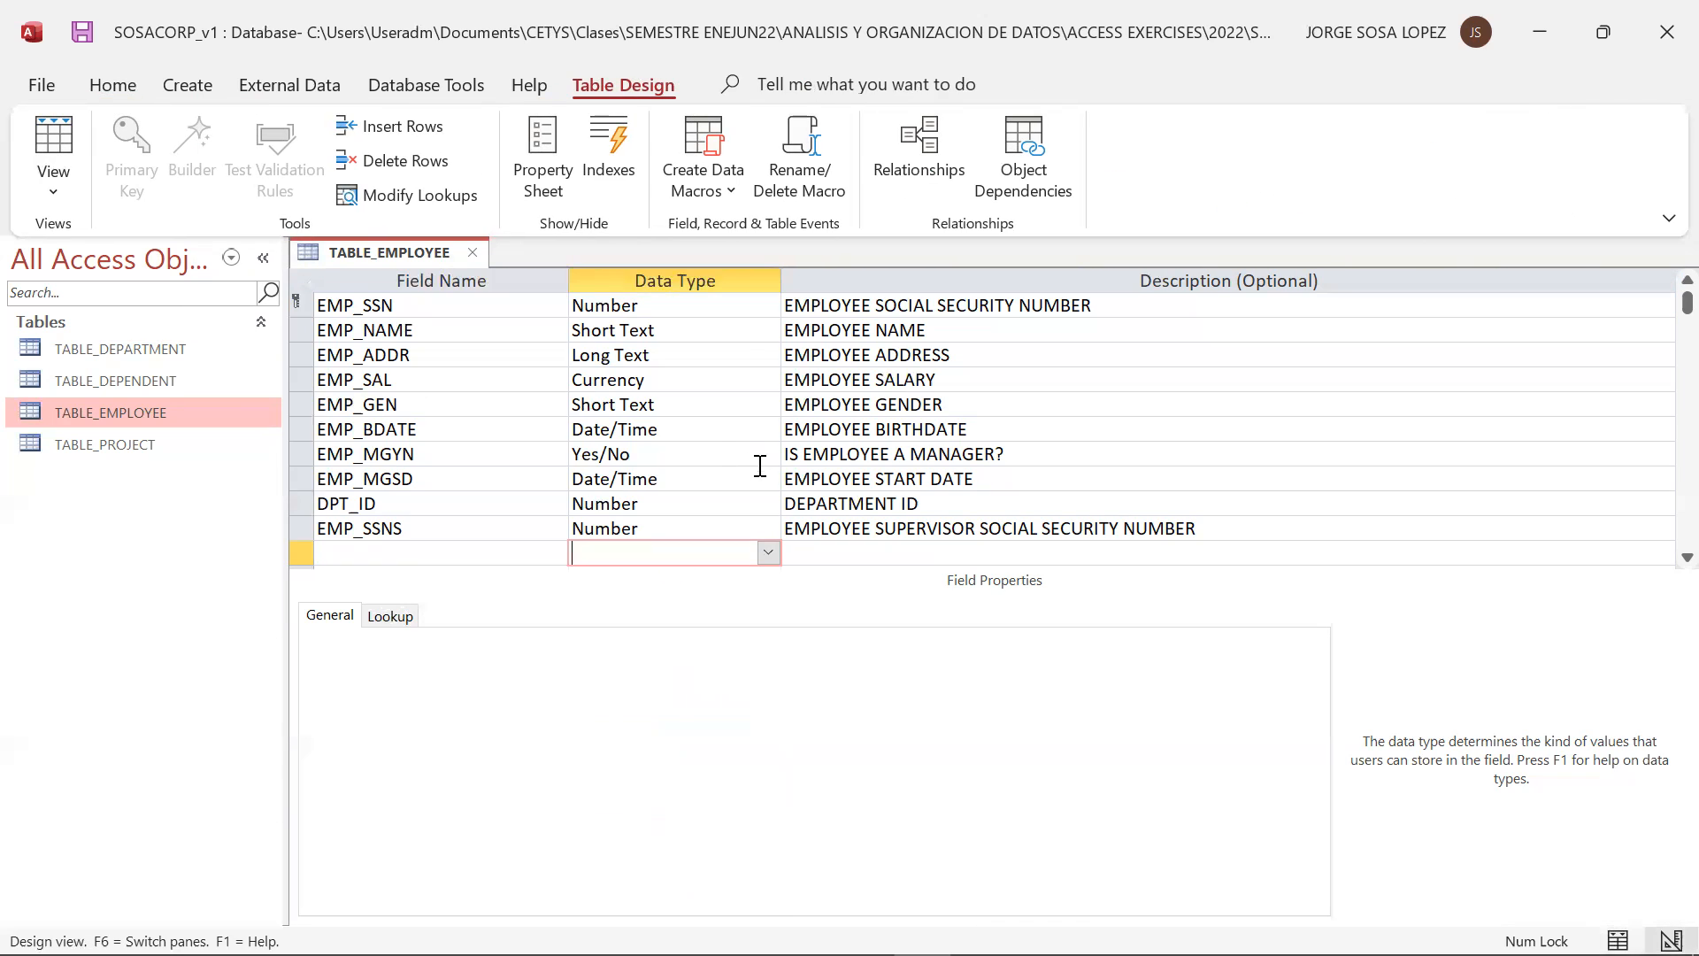
{"action": "left_click", "coordinate": [768, 552]}
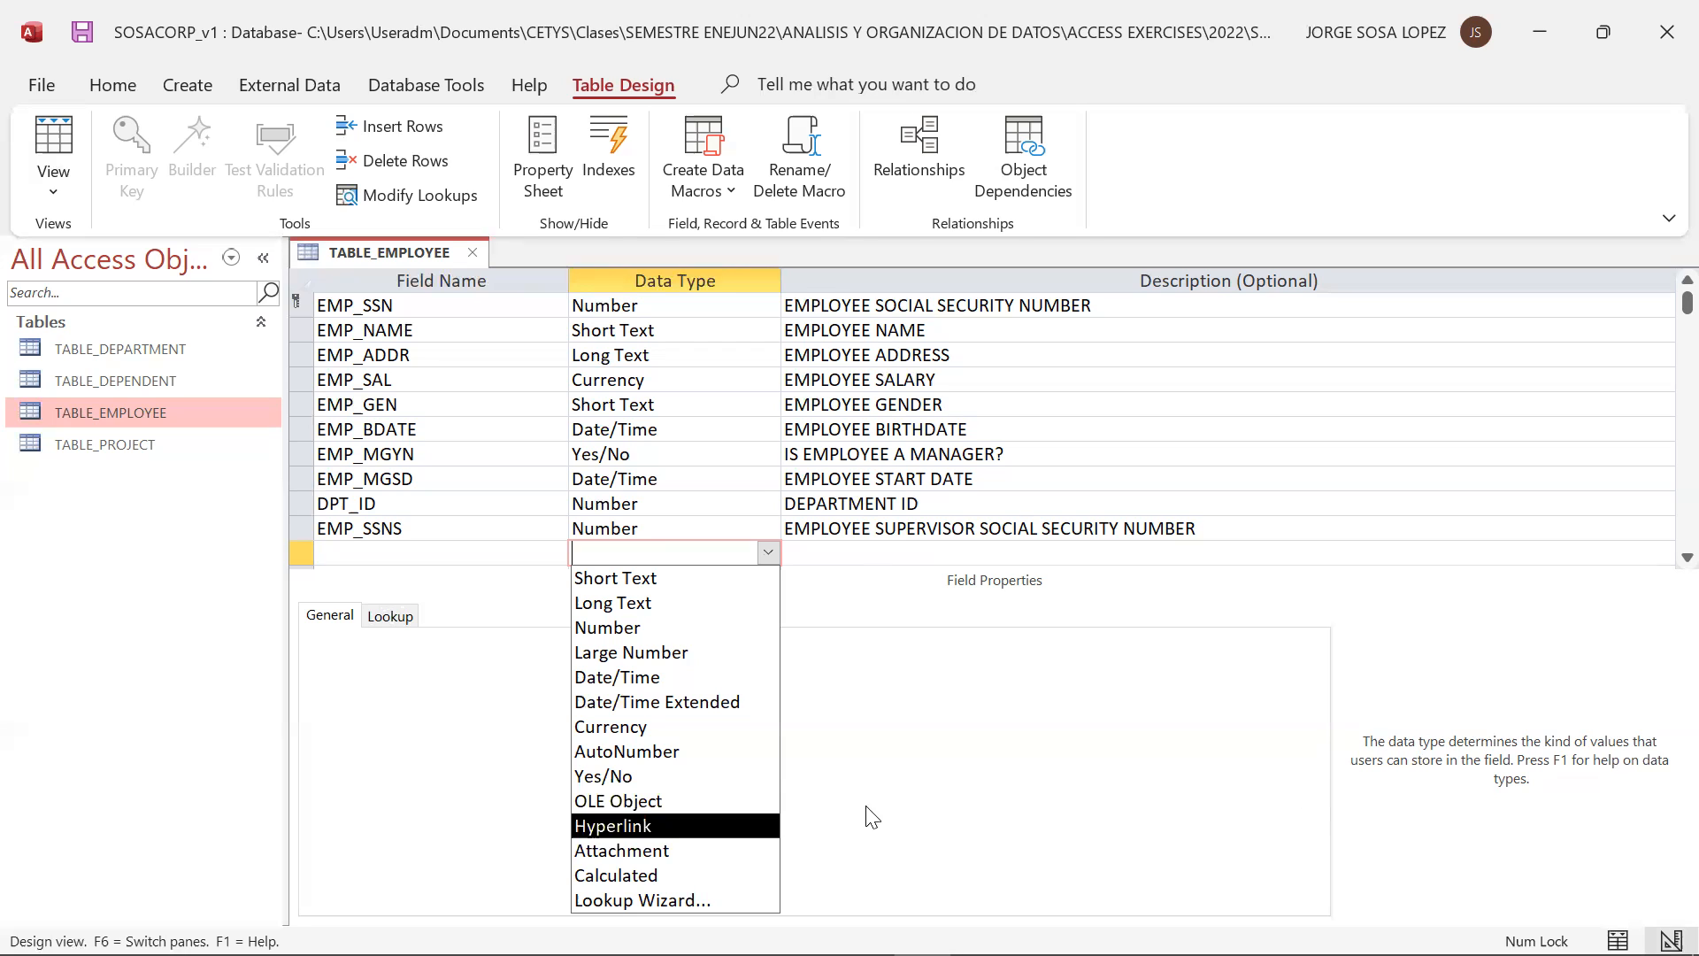
{"action": "left_click", "coordinate": [1153, 842]}
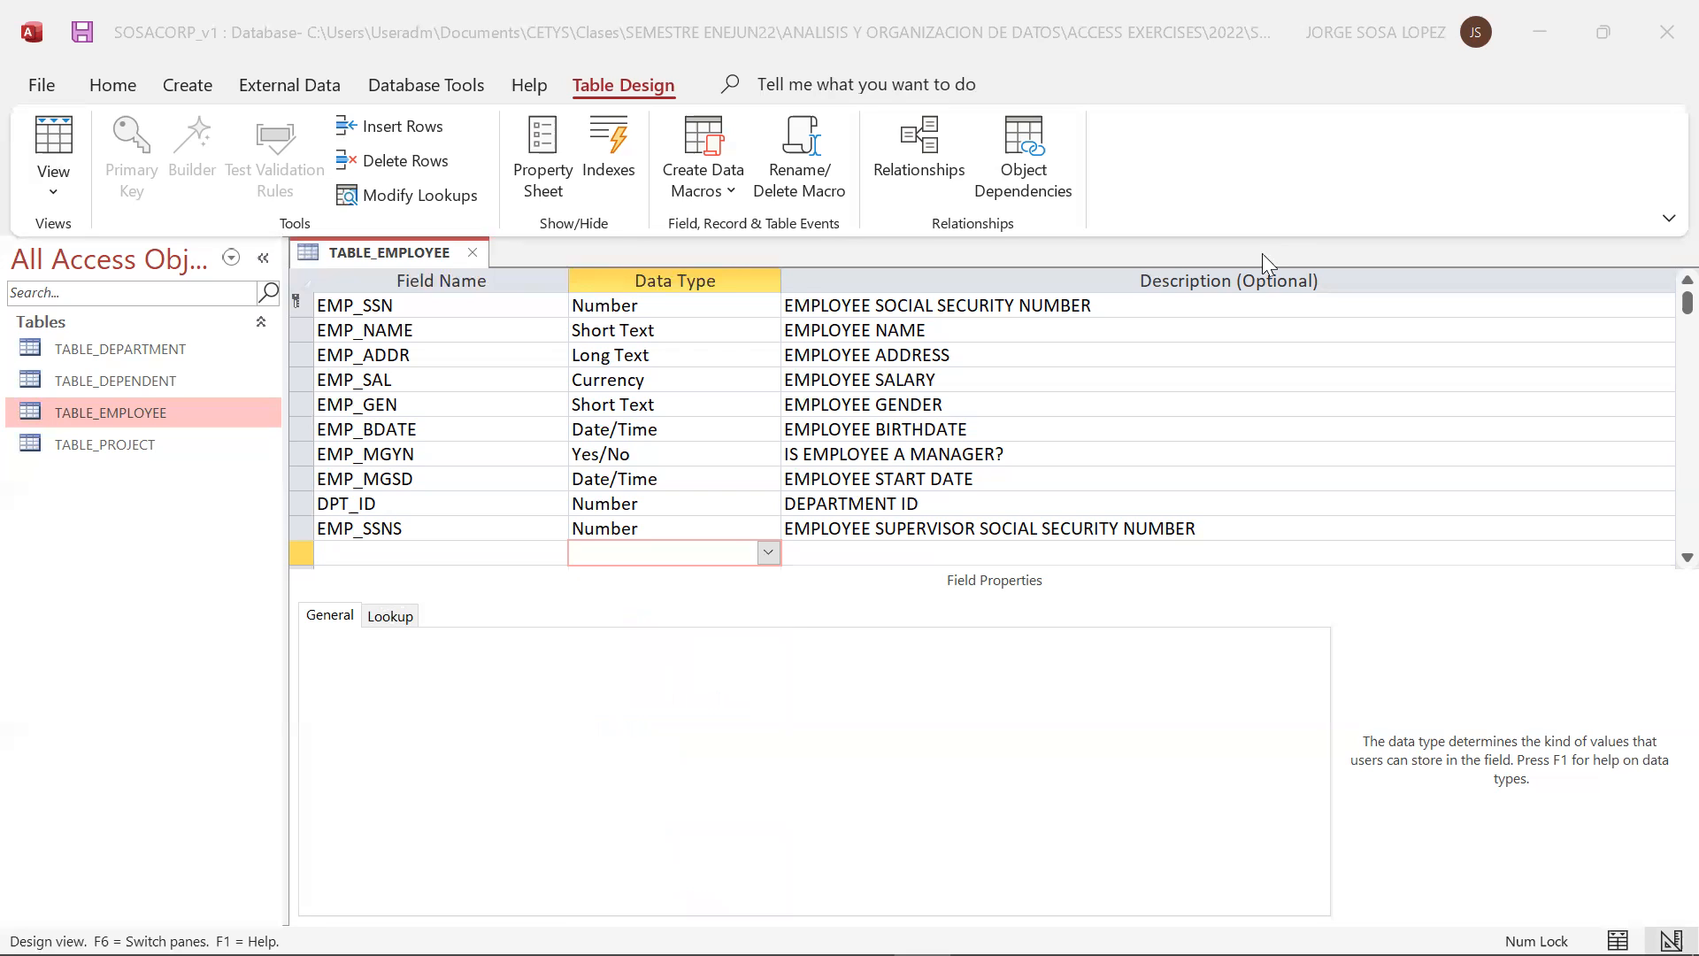
{"action": "left_click", "coordinate": [768, 553]}
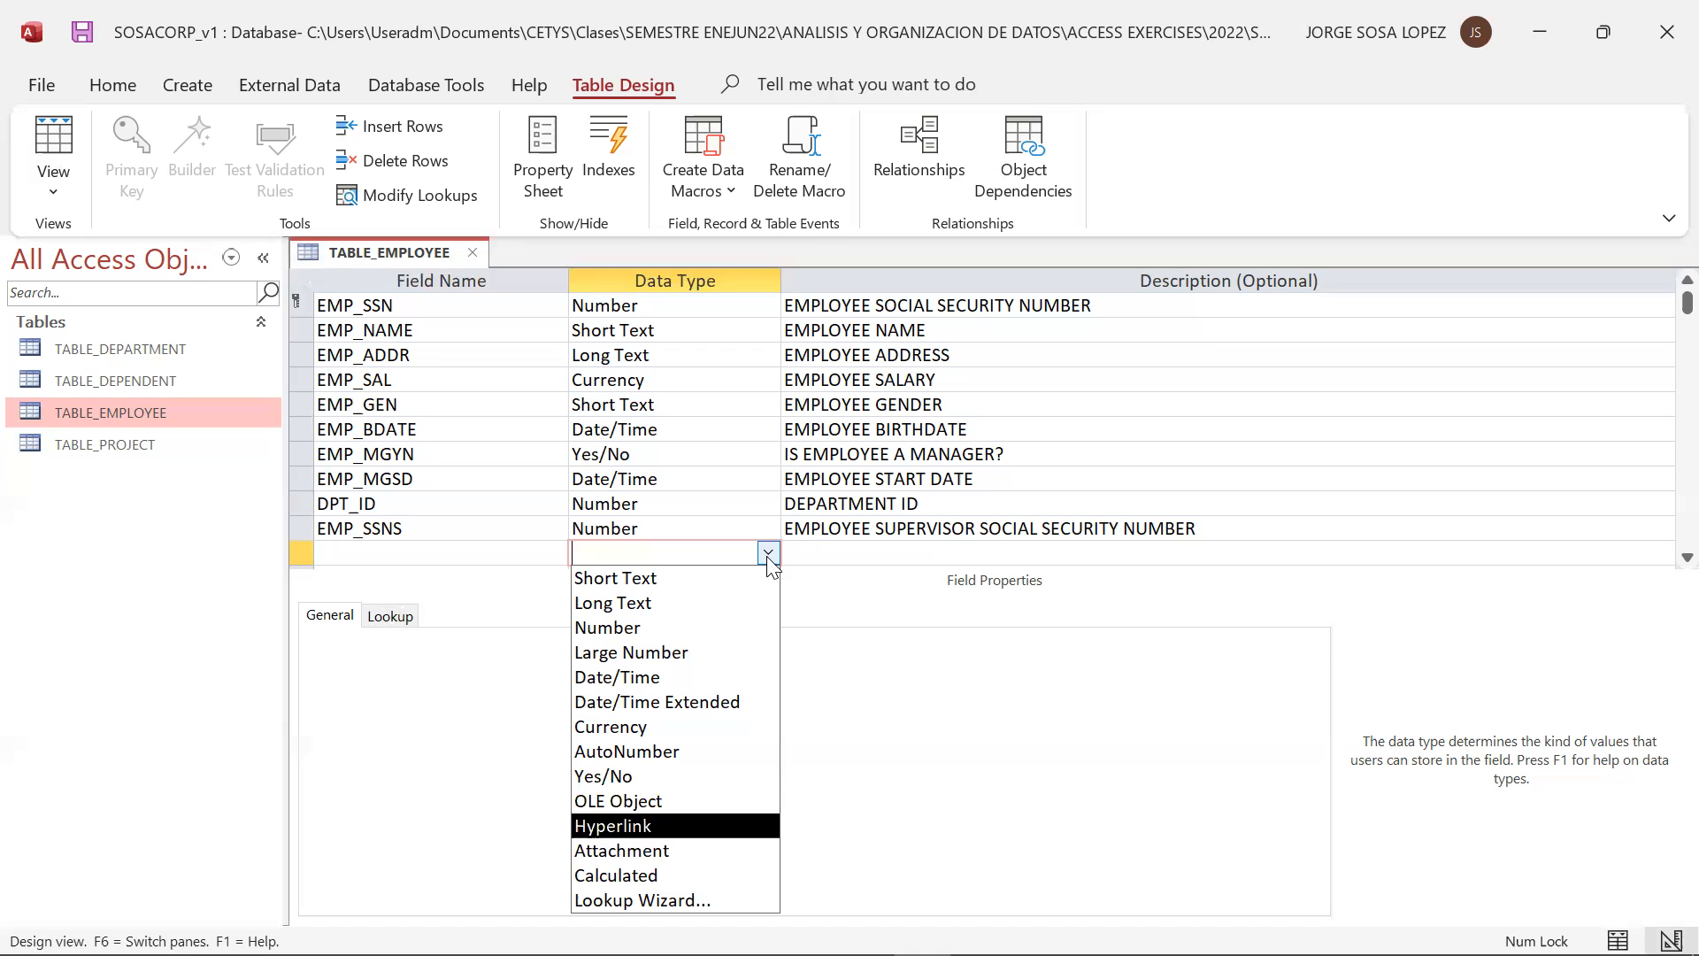
{"action": "left_click", "coordinate": [677, 901]}
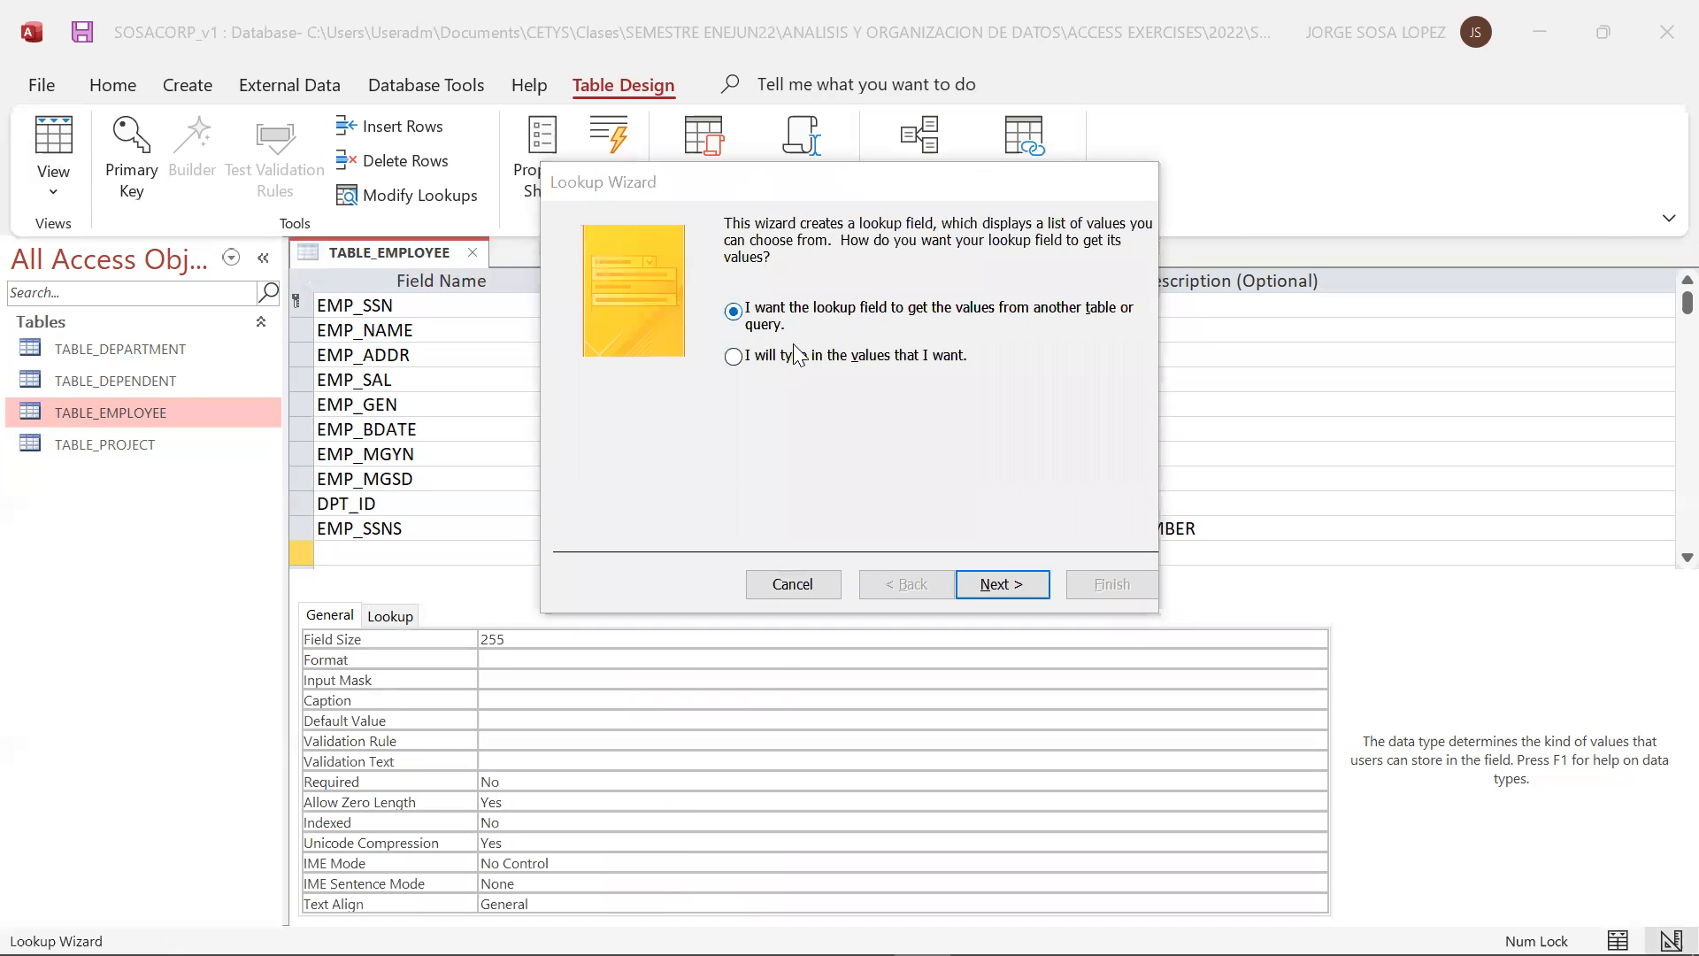
{"action": "left_click", "coordinate": [910, 361]}
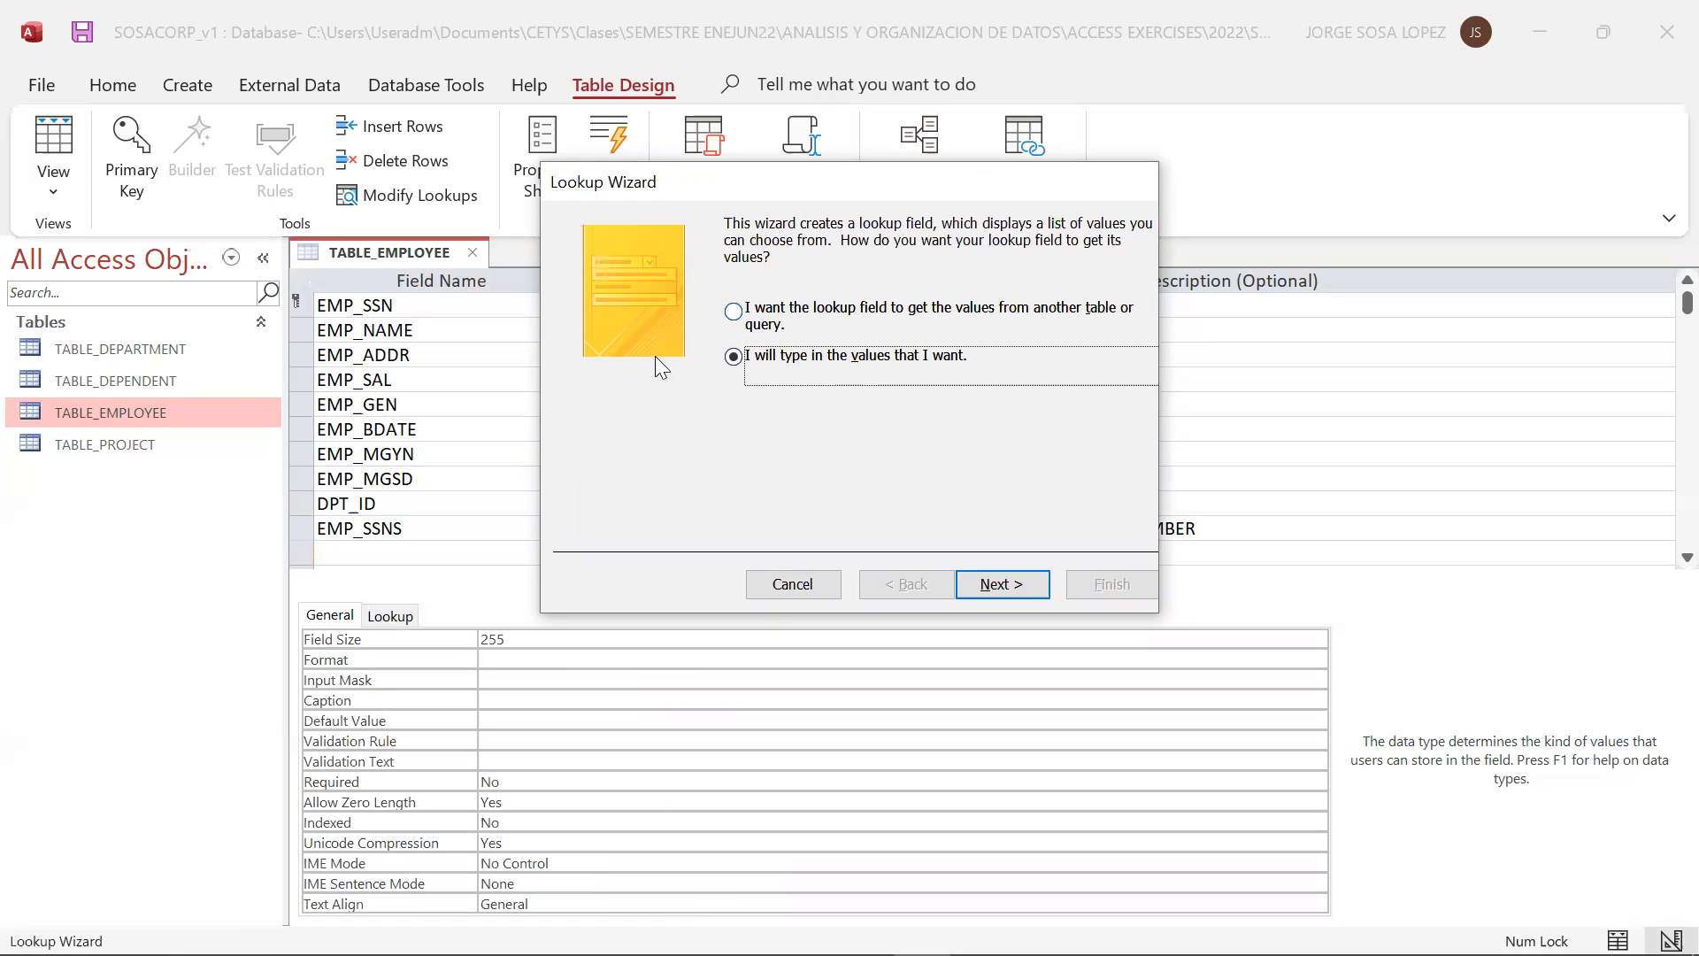
{"action": "left_click", "coordinate": [763, 588]}
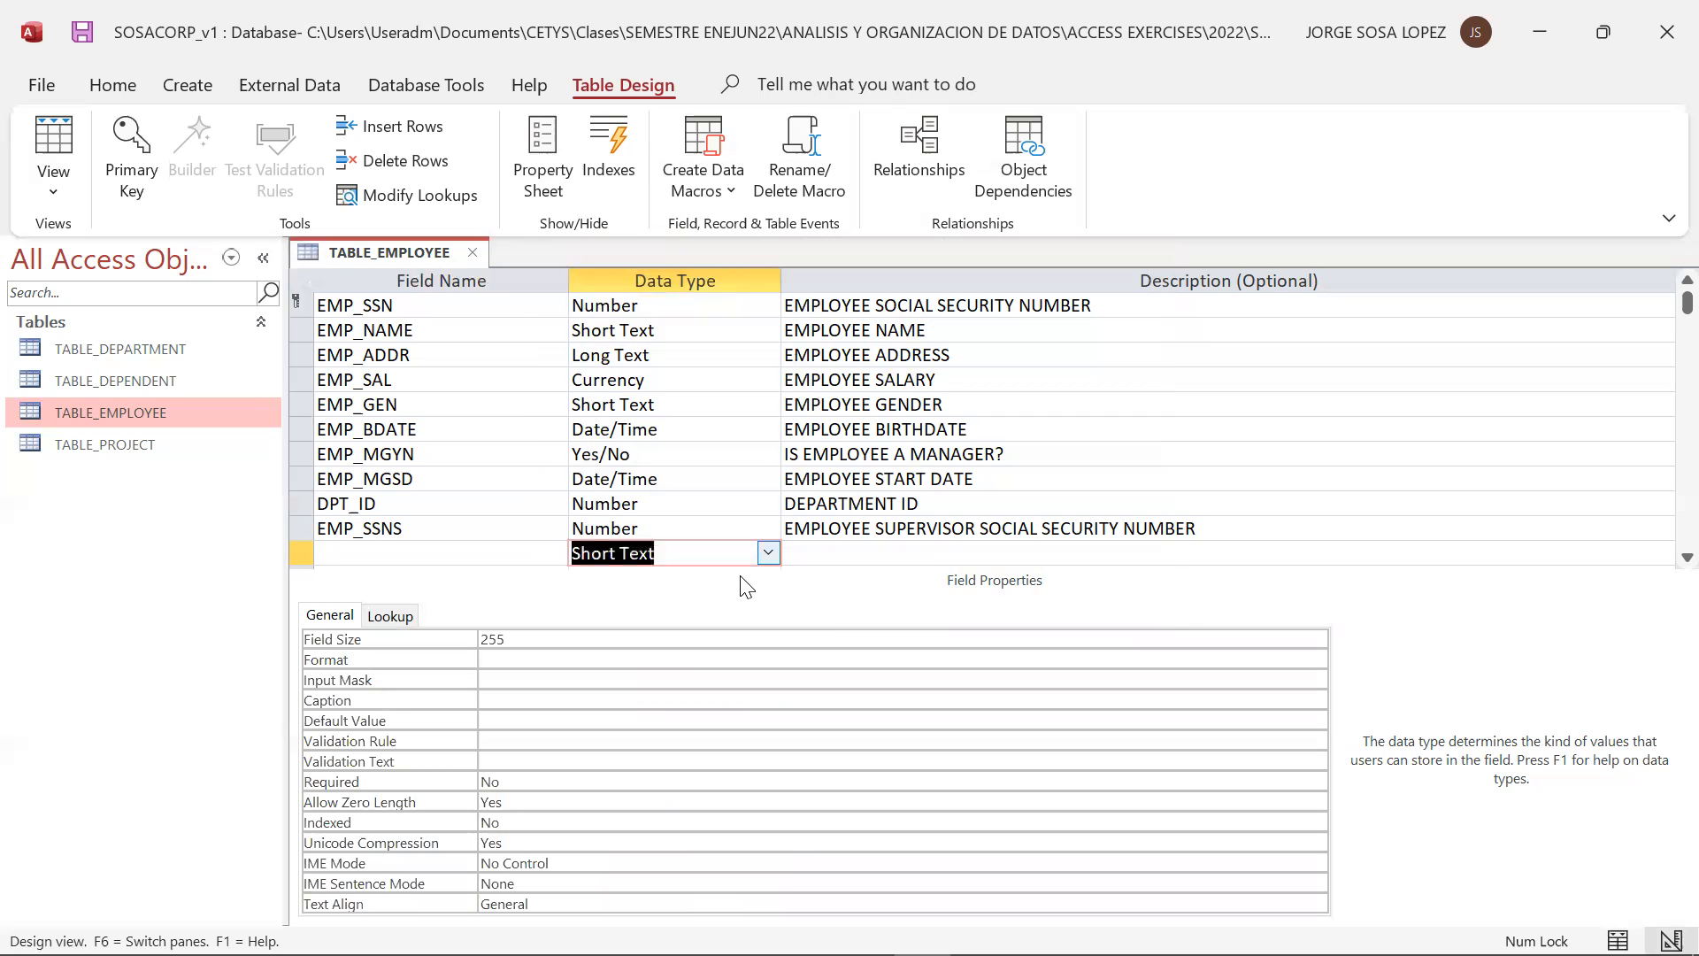
Try to close TABLE_EMPLOYEE and save its design with the unnamed Short Text row still in place
{"action": "left_click", "coordinate": [468, 552]}
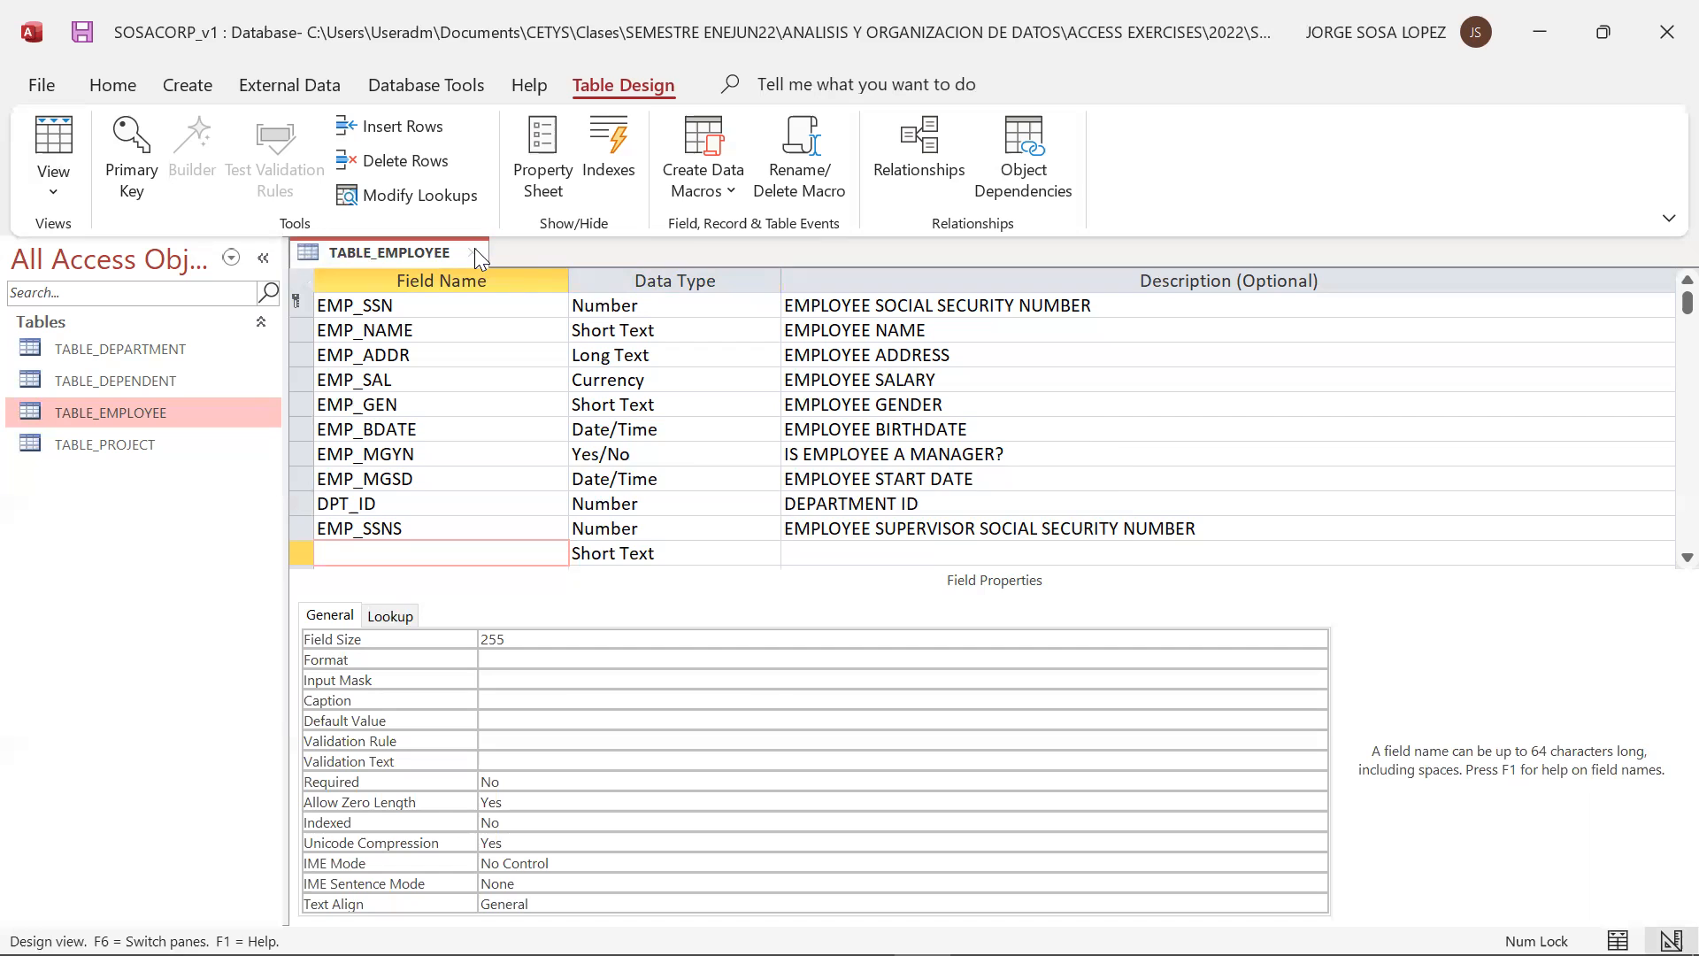
{"action": "left_click", "coordinate": [474, 252]}
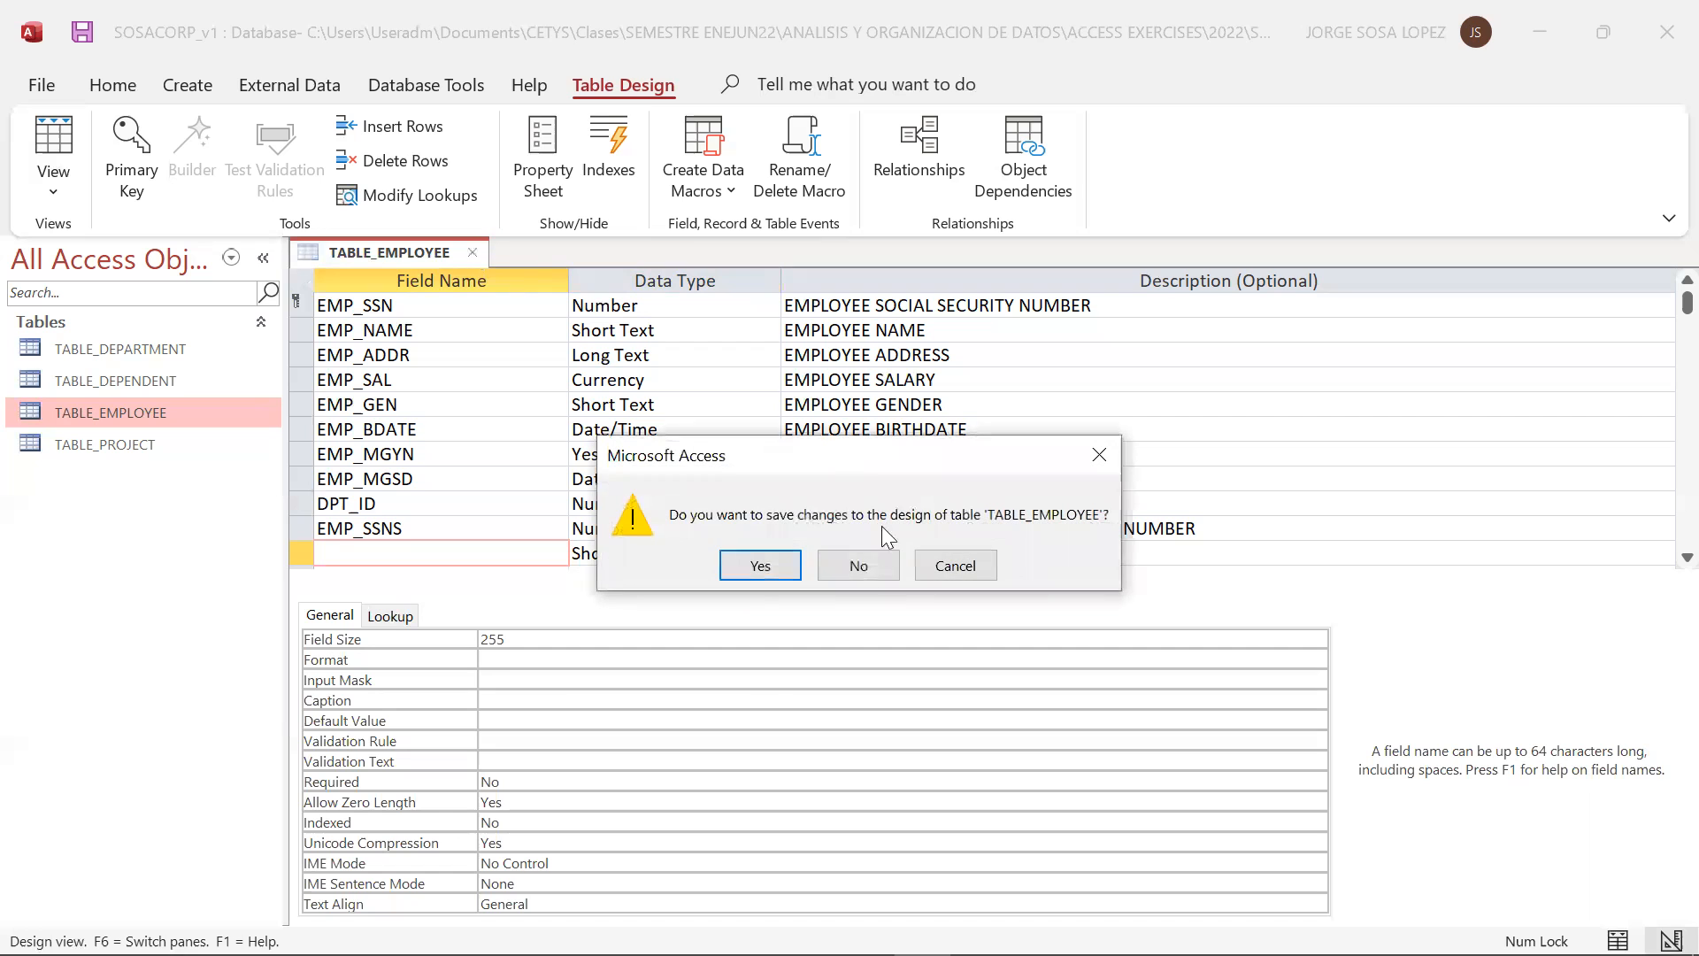
{"action": "left_click", "coordinate": [761, 572]}
{"action": "left_click", "coordinate": [858, 591]}
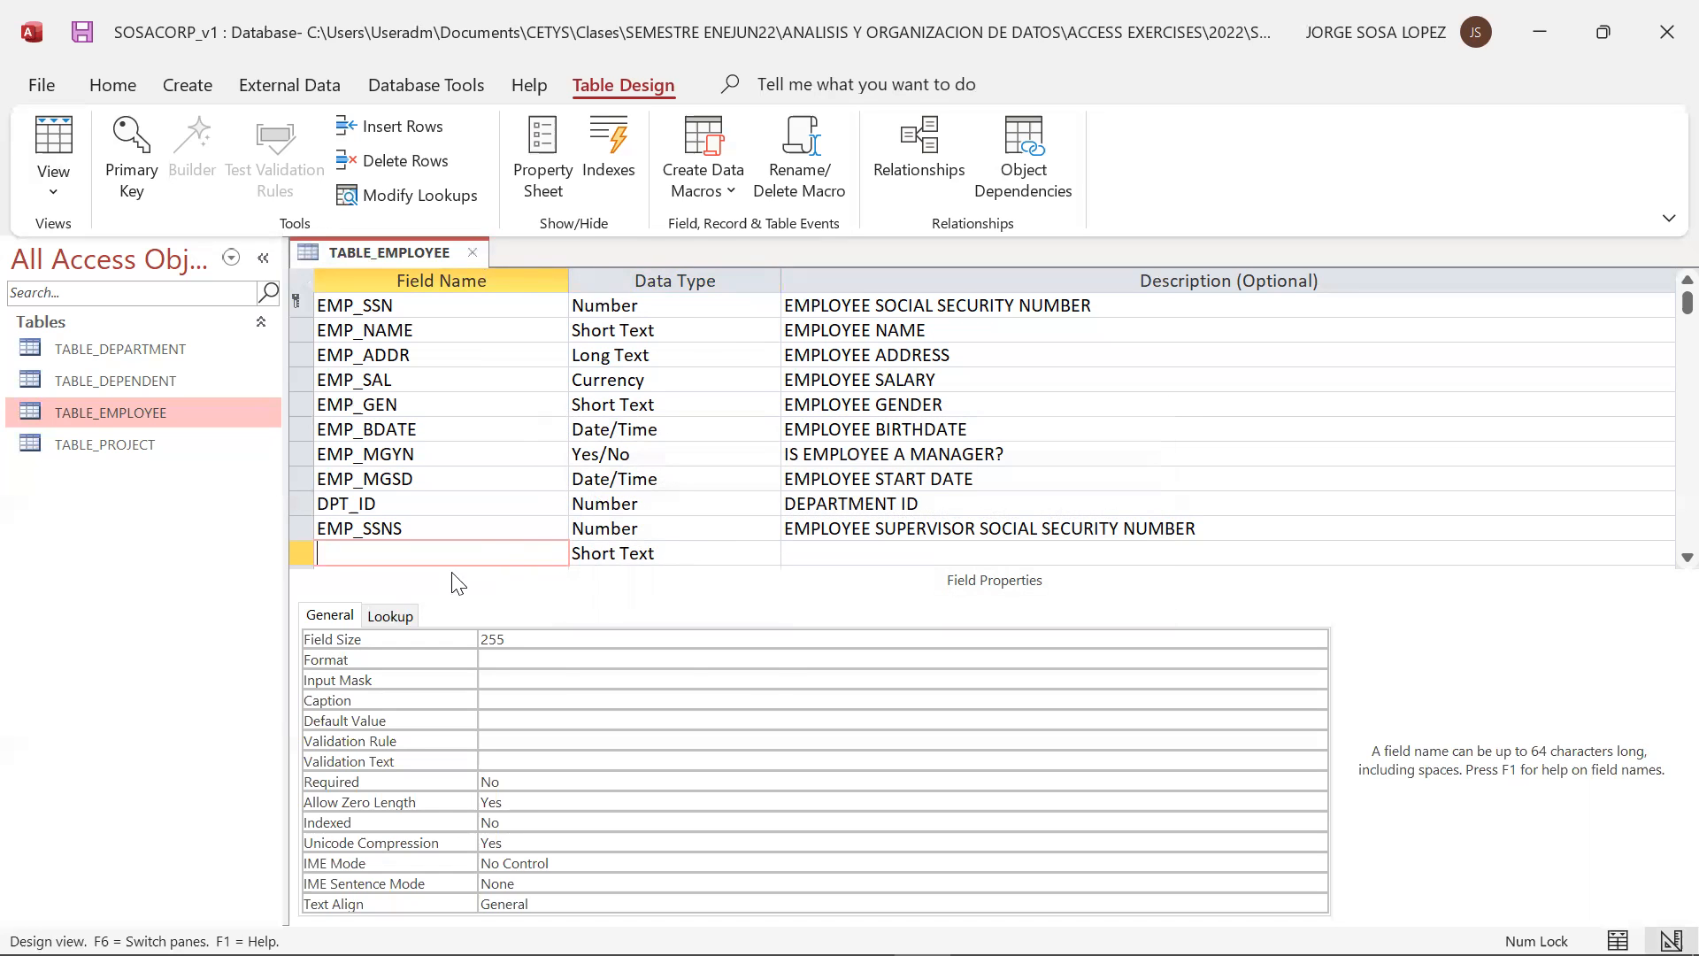
Remove the unnamed Short Text row below EMP_SSNS from TABLE_EMPLOYEE
{"action": "left_click", "coordinate": [302, 554]}
{"action": "right_click", "coordinate": [302, 557]}
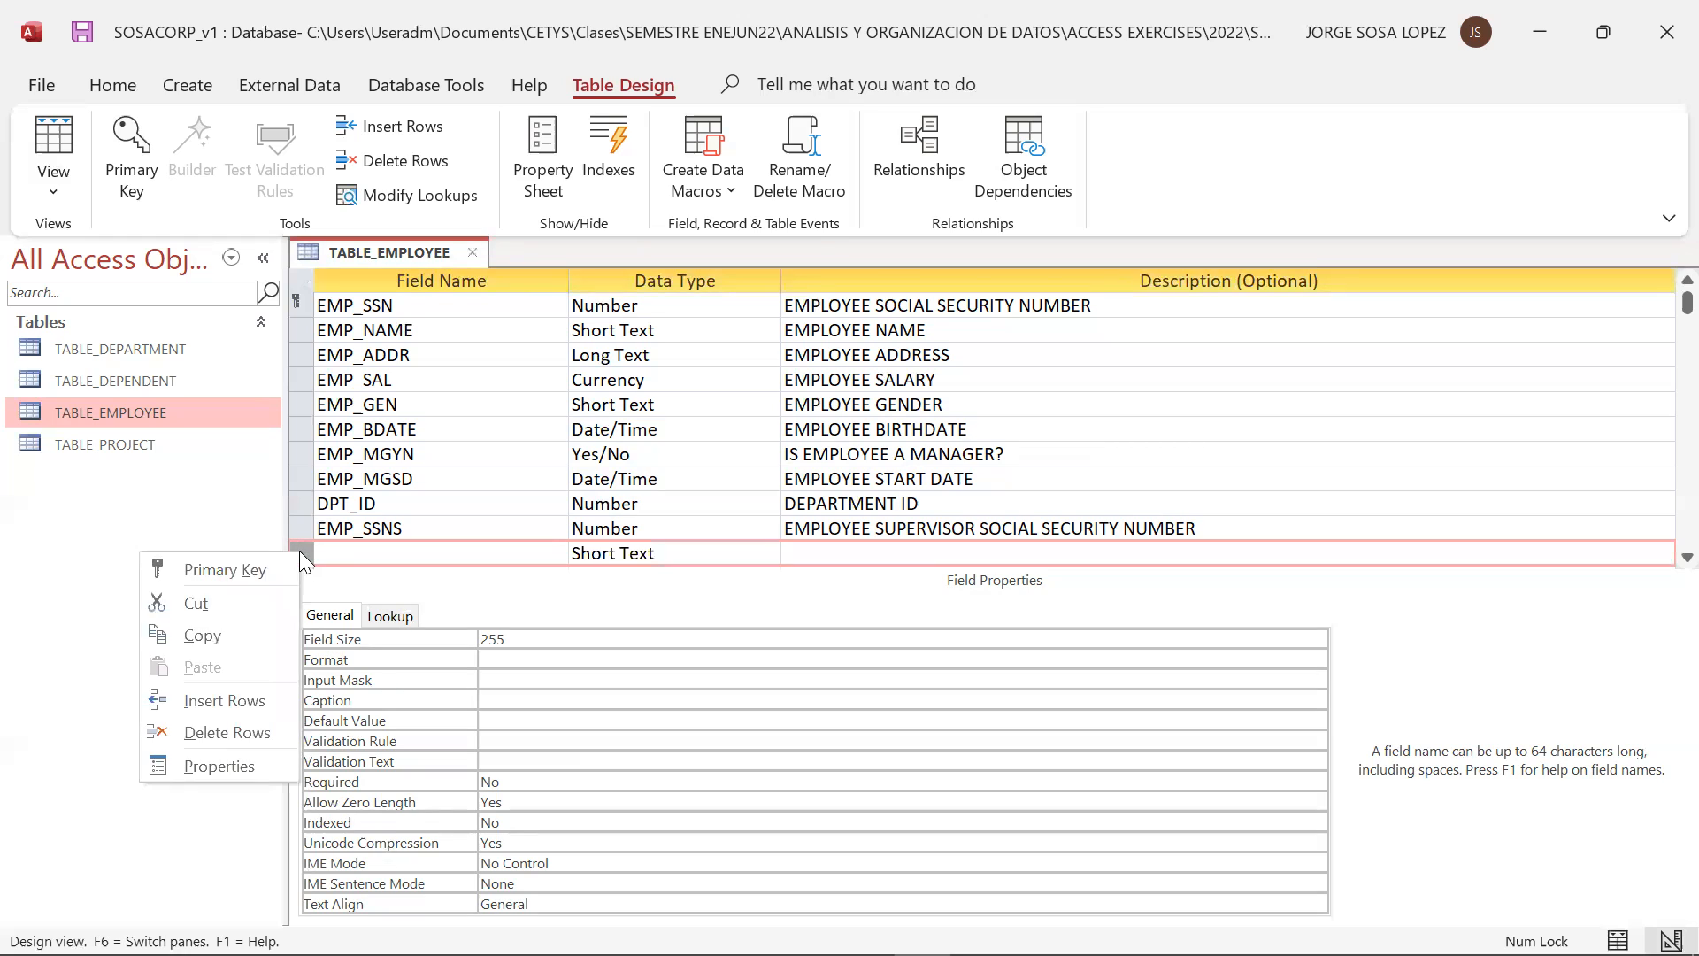
{"action": "left_click", "coordinate": [260, 606]}
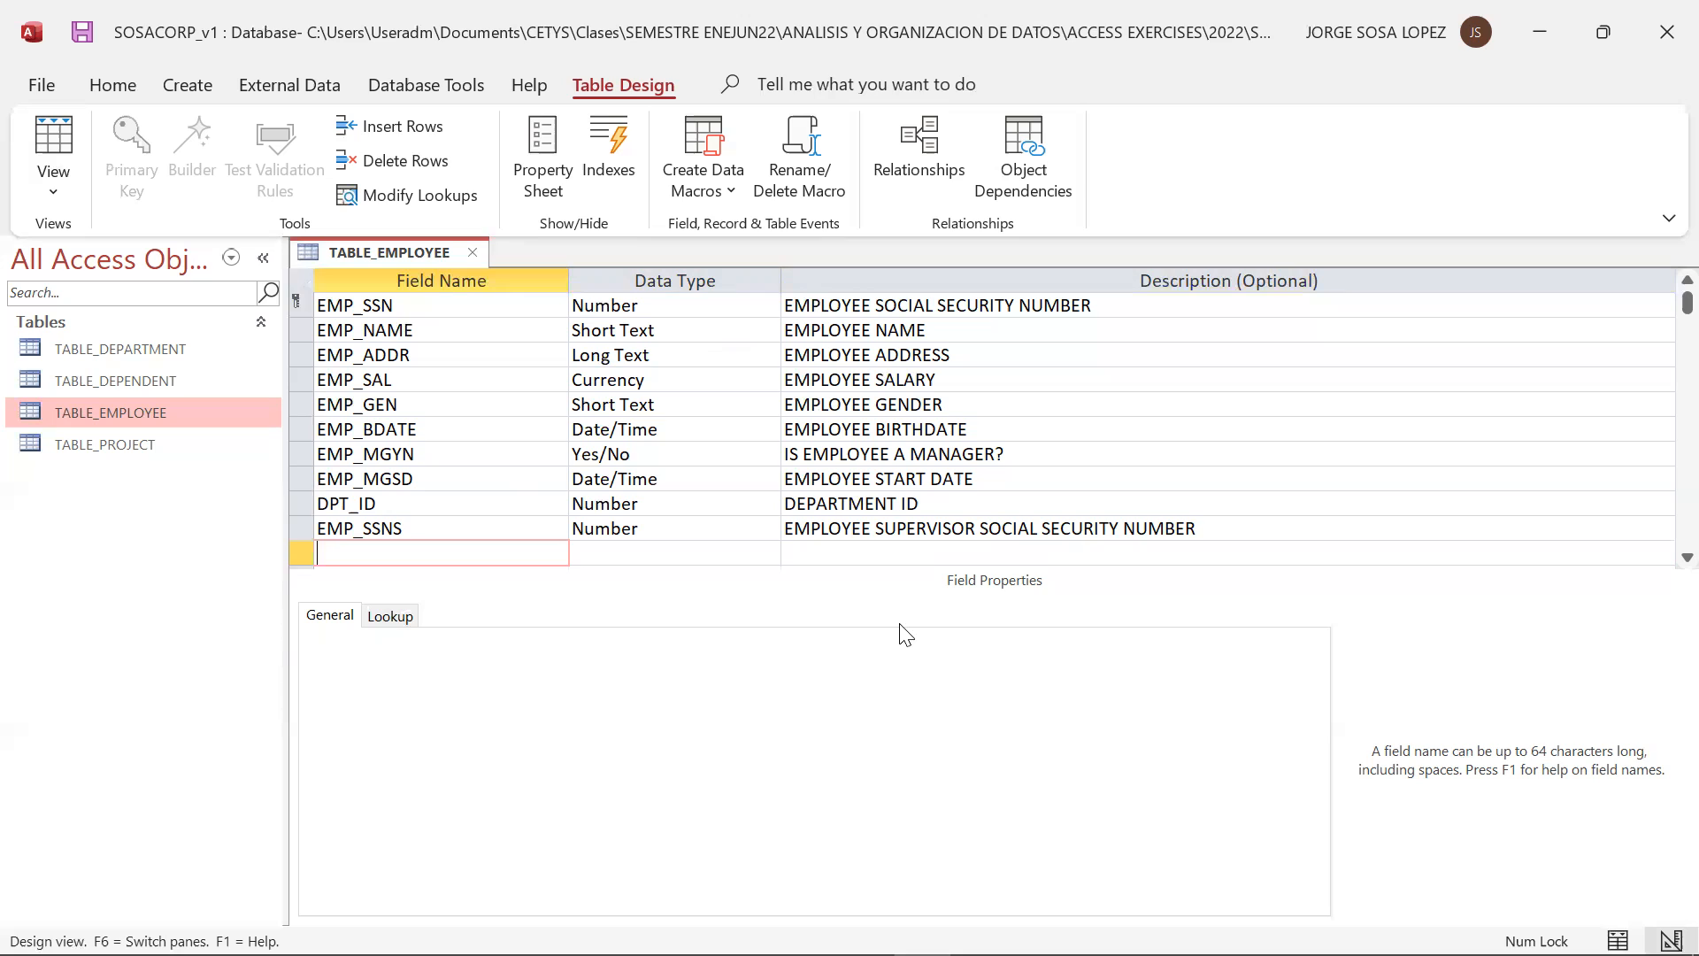
Close TABLE_EMPLOYEE and save the changes to its design
{"action": "key", "text": "alt+Tab"}
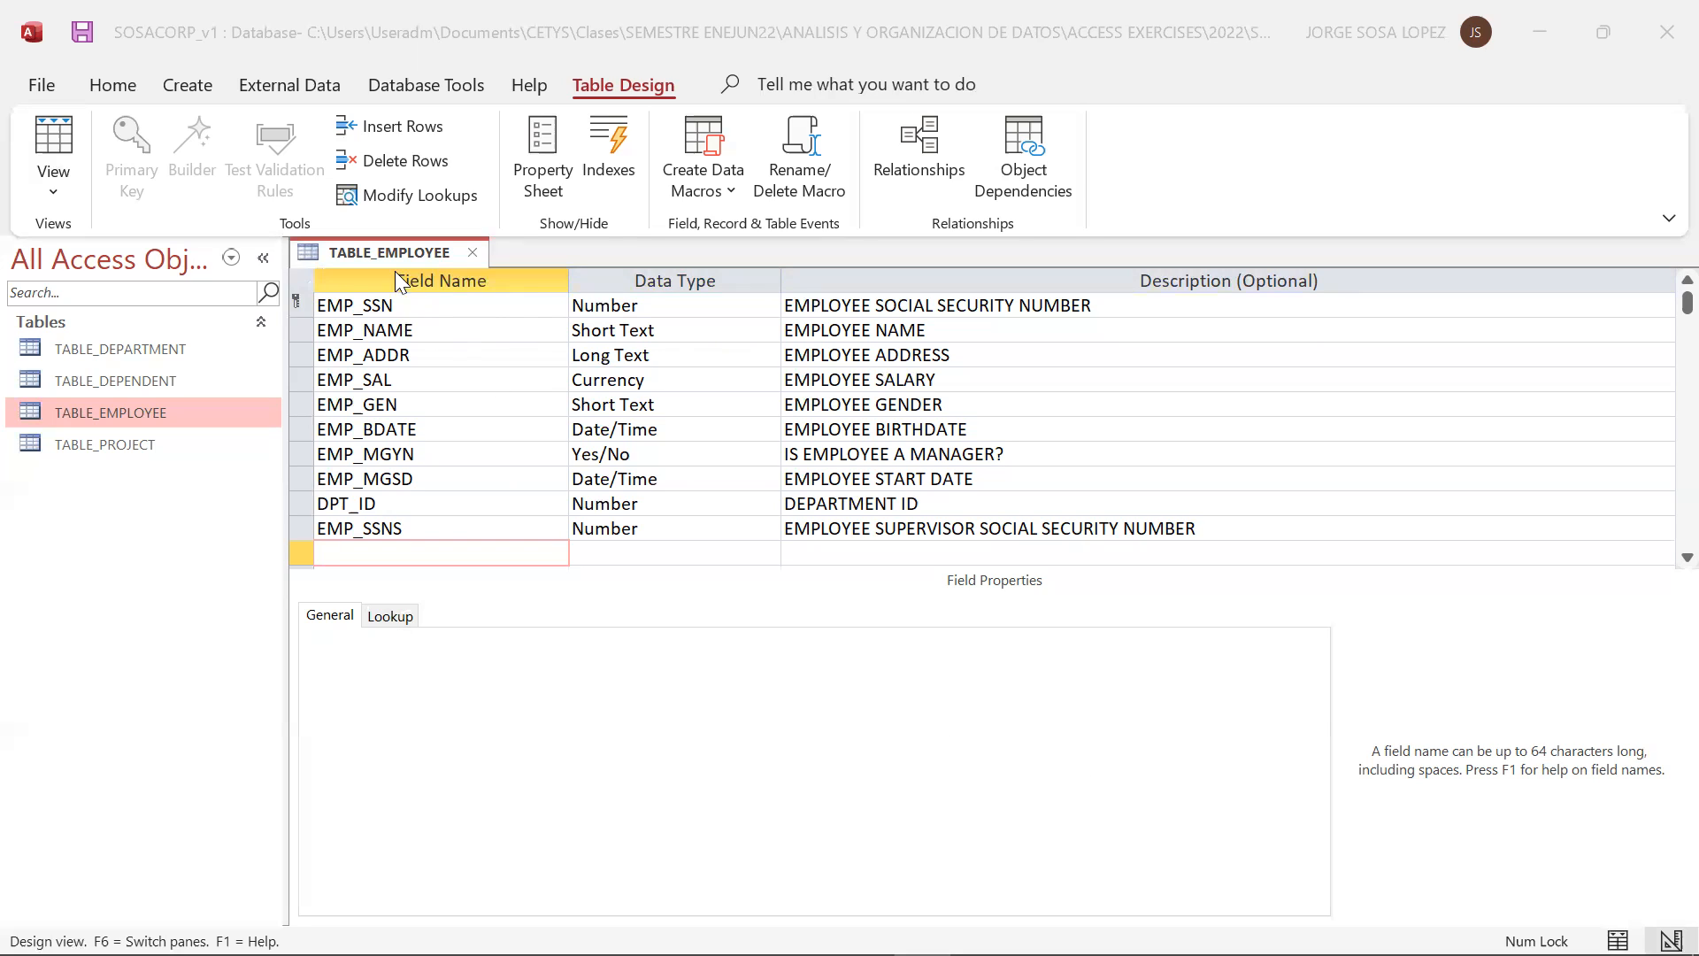
{"action": "left_click", "coordinate": [476, 255]}
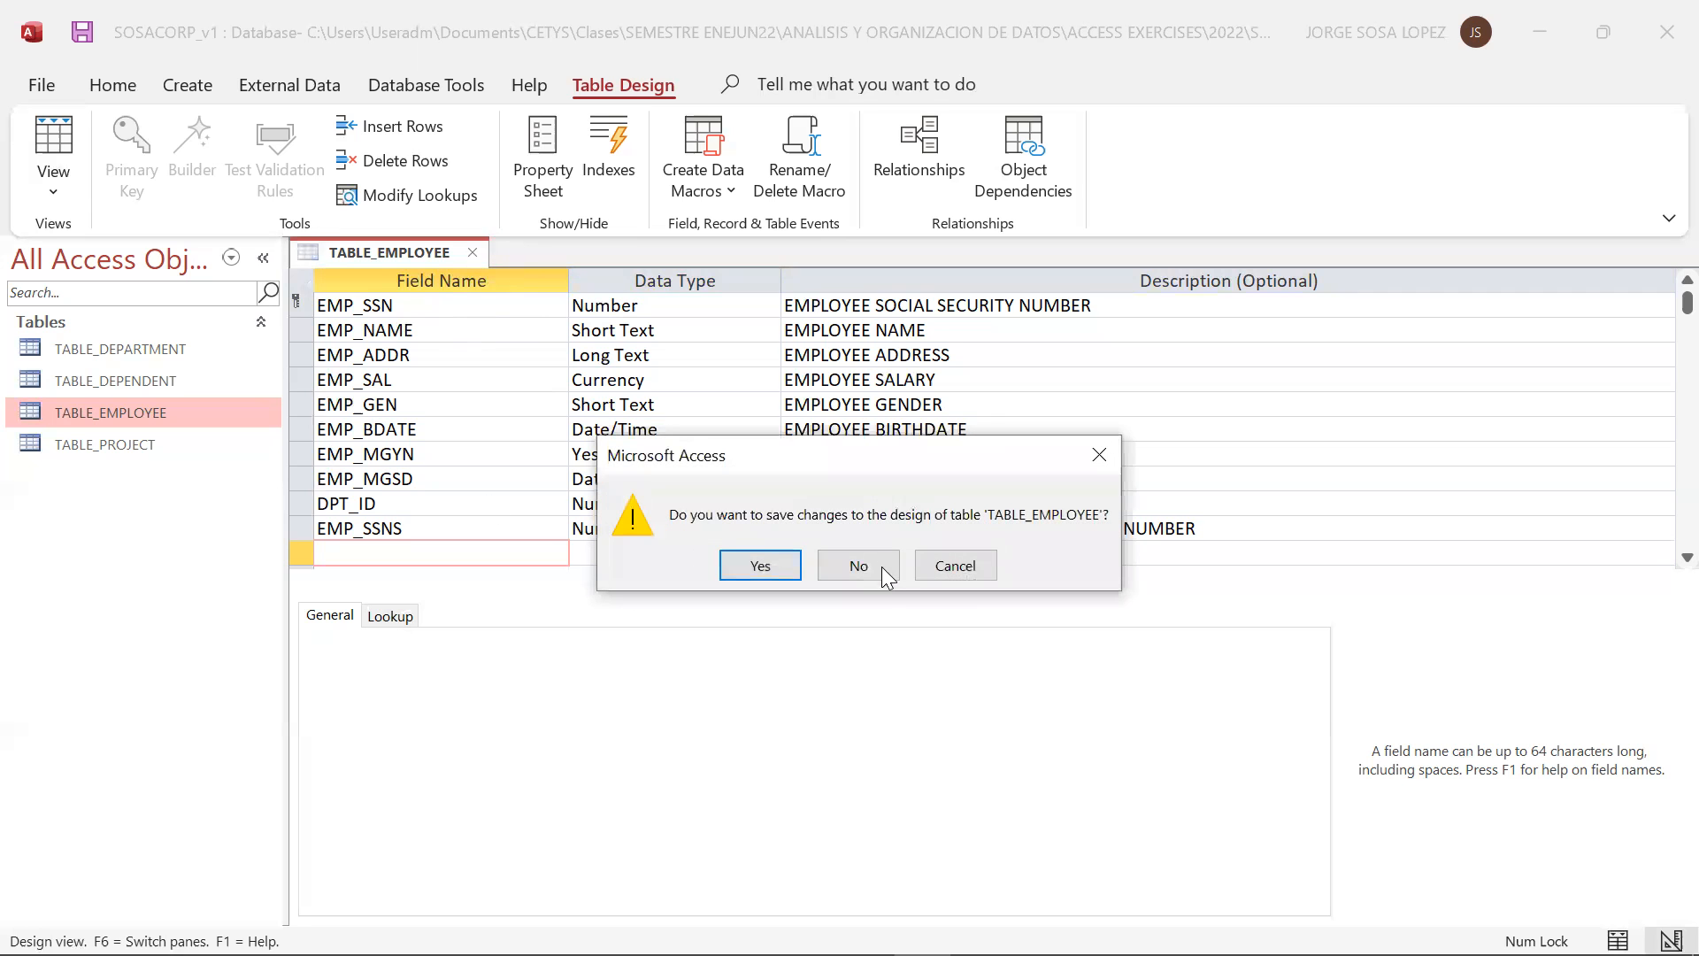
{"action": "left_click", "coordinate": [764, 571]}
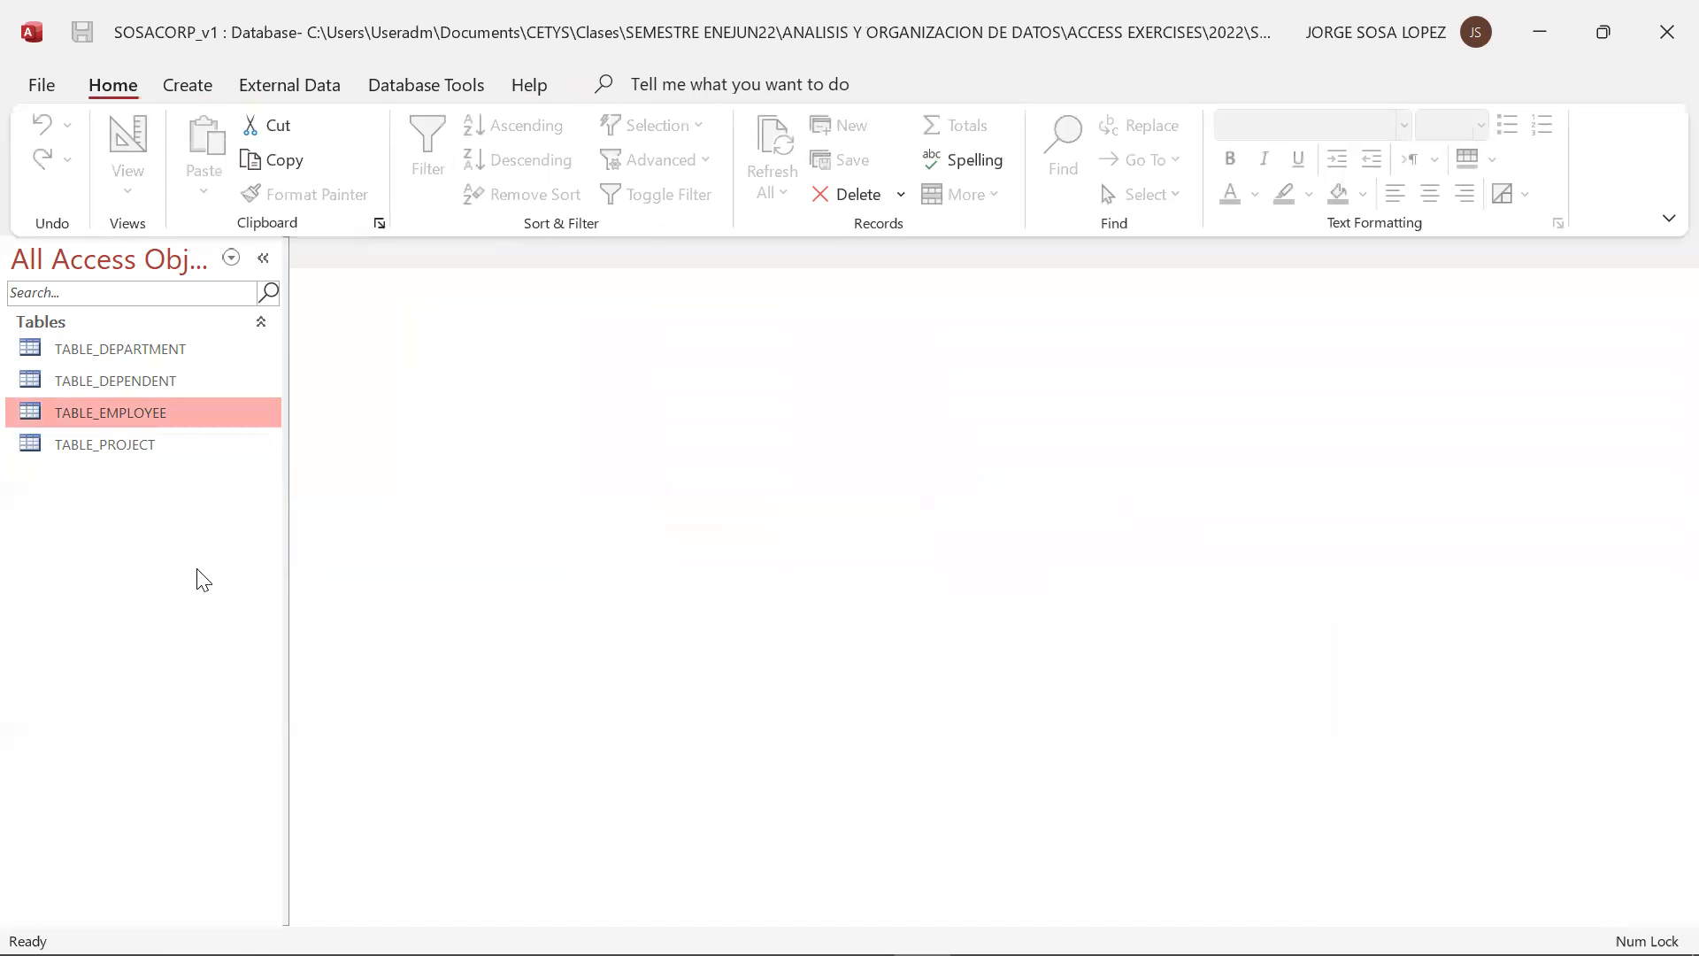
Consult the SOSACORP relational model in the PowerPoint slide show and return to Access
{"action": "key", "text": "alt+Tab"}
{"action": "key", "text": "Tab"}
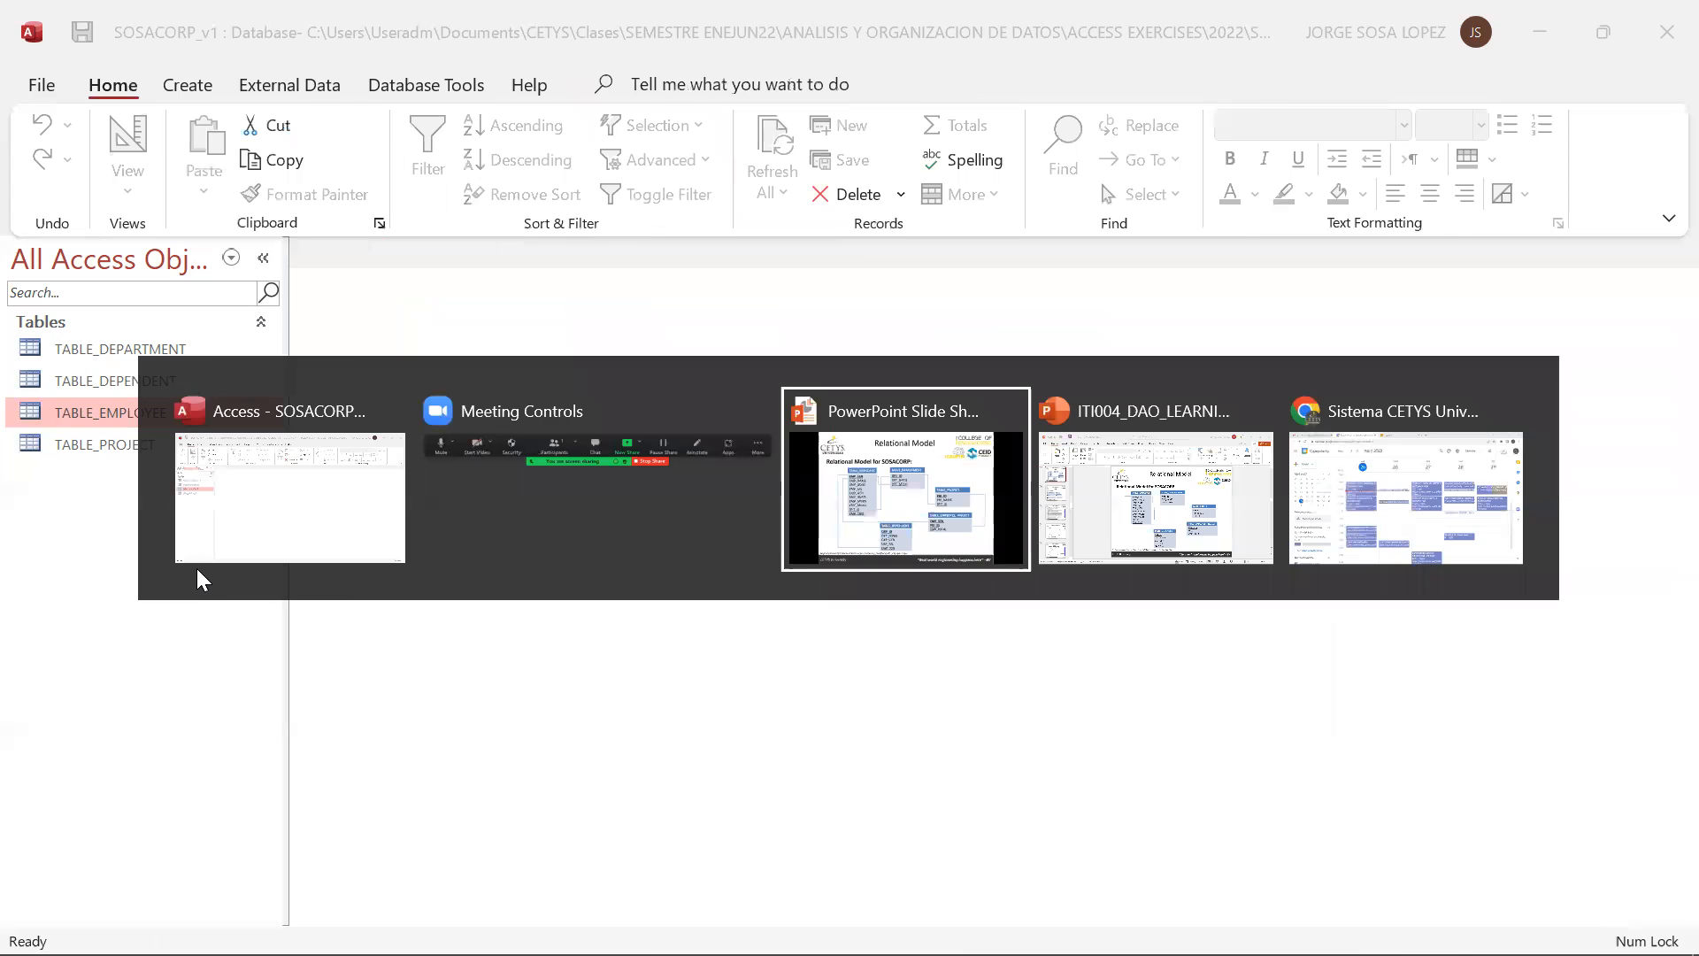
{"action": "key", "text": "alt+Tab"}
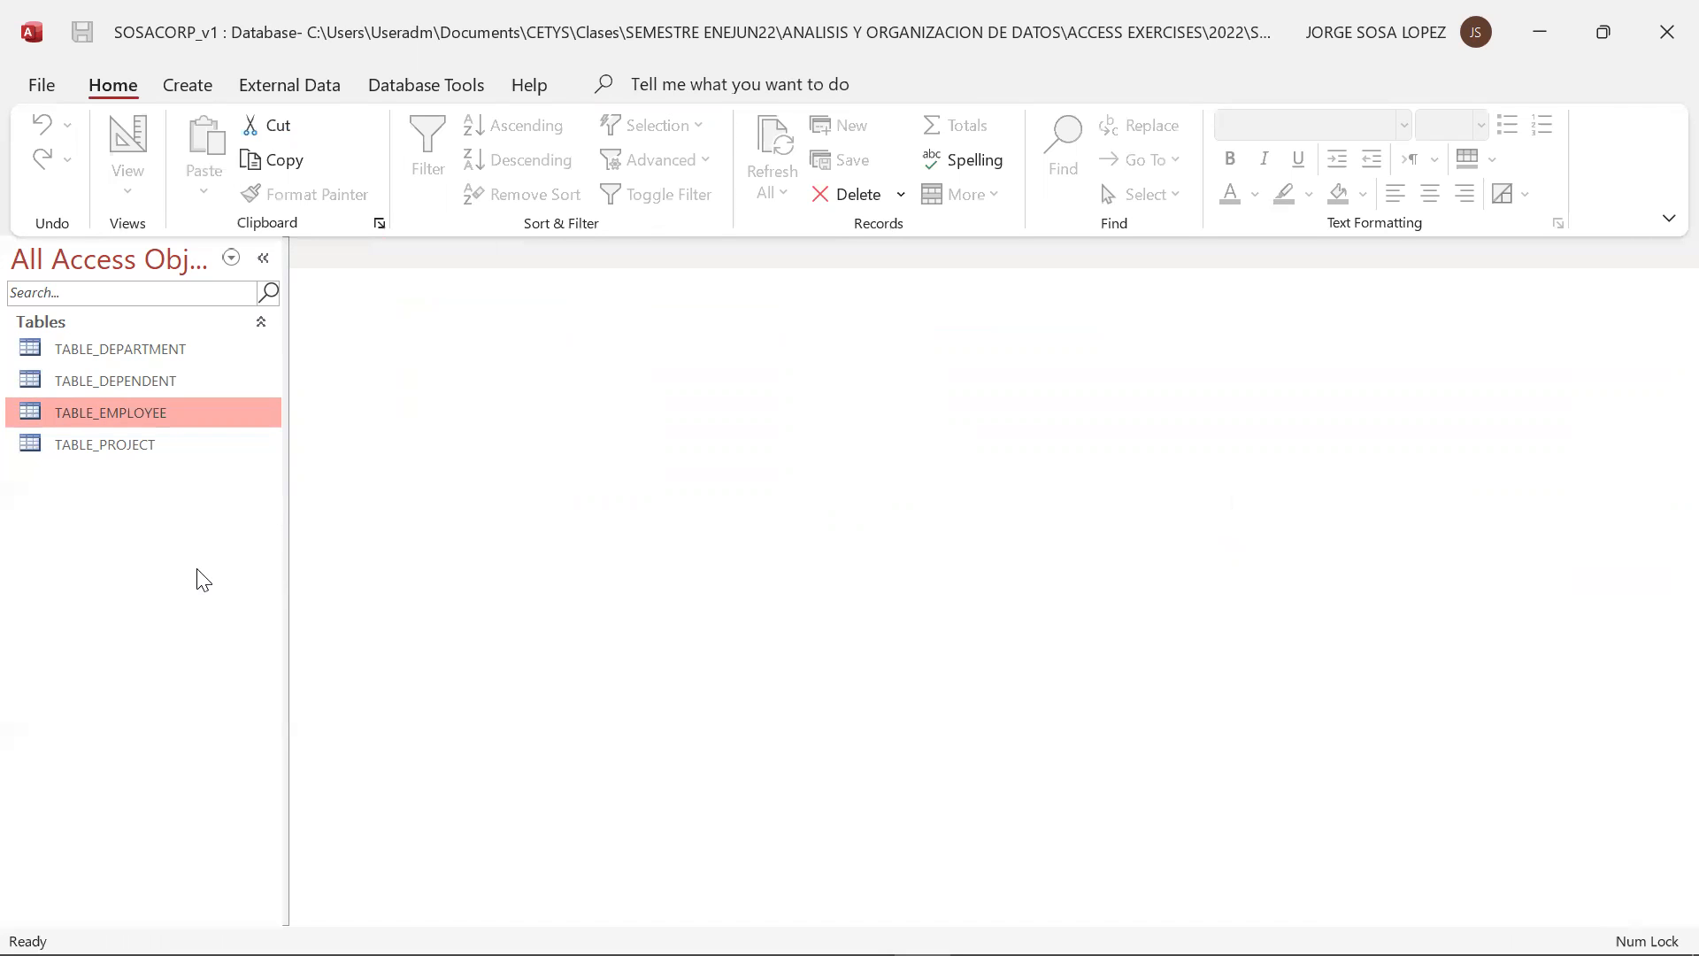
{"action": "mouse_move", "coordinate": [288, 953]}
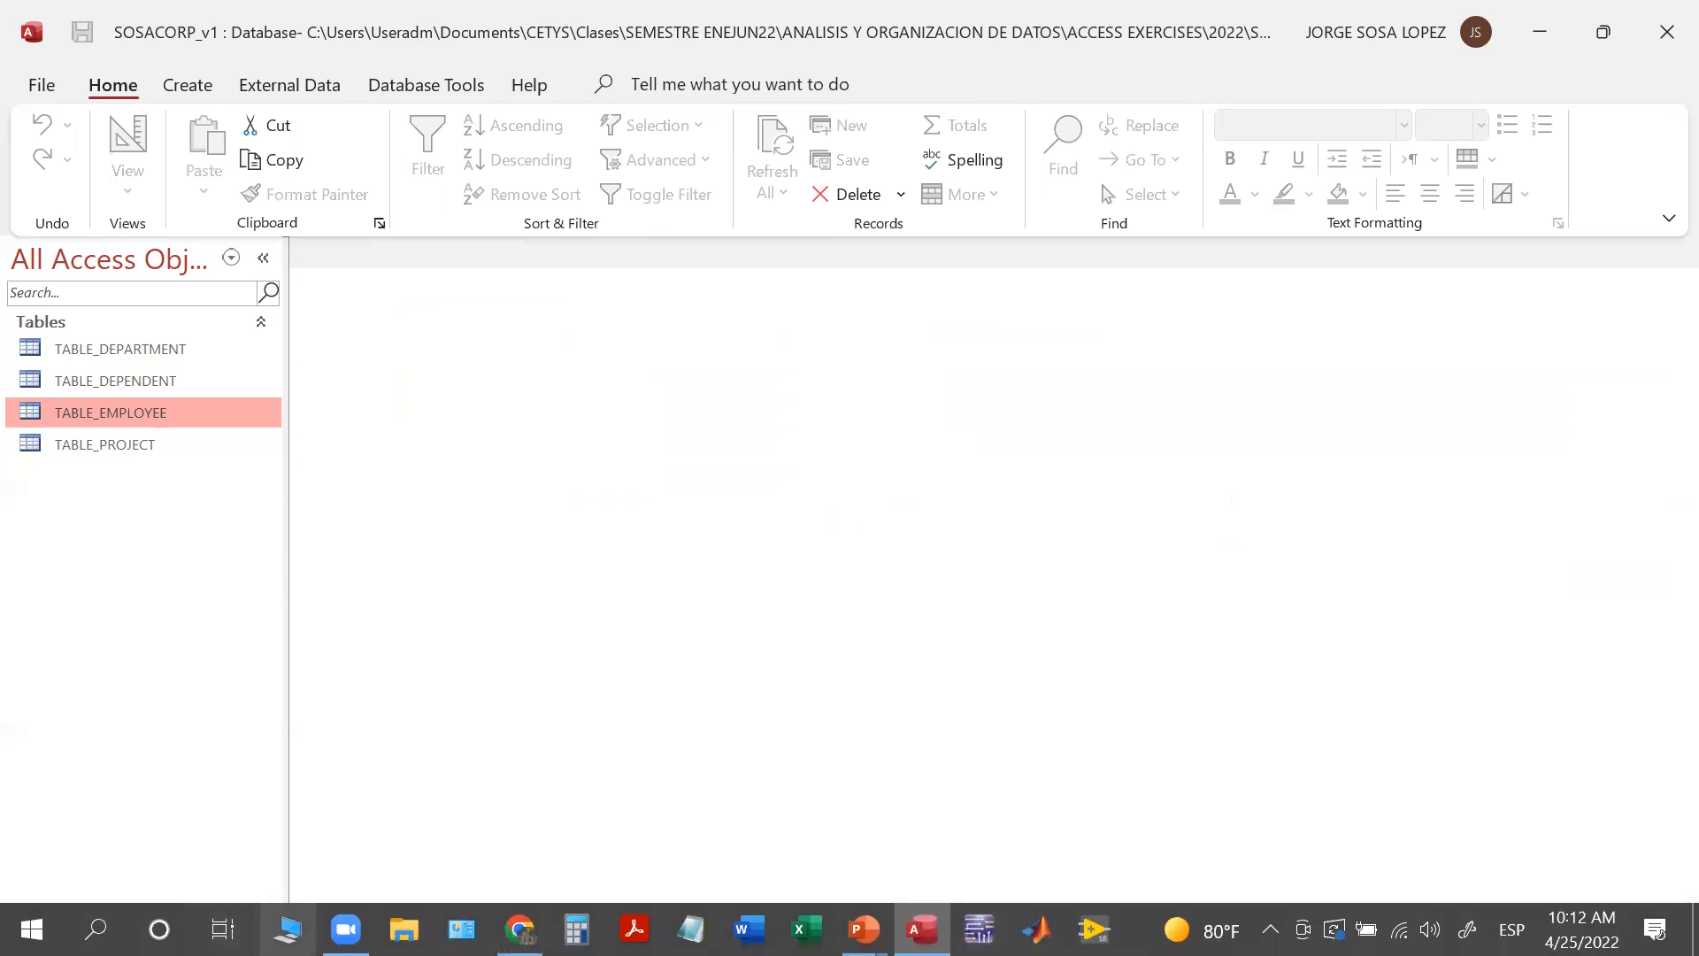
Switch to File Explorer and open the folder Documents\CETYS\Clases\SEMESTRE ENEJUN22\ANALISIS Y ORGANIZACION DE DATOS\ACCESS EXERCISES\2022
{"action": "left_click", "coordinate": [405, 929]}
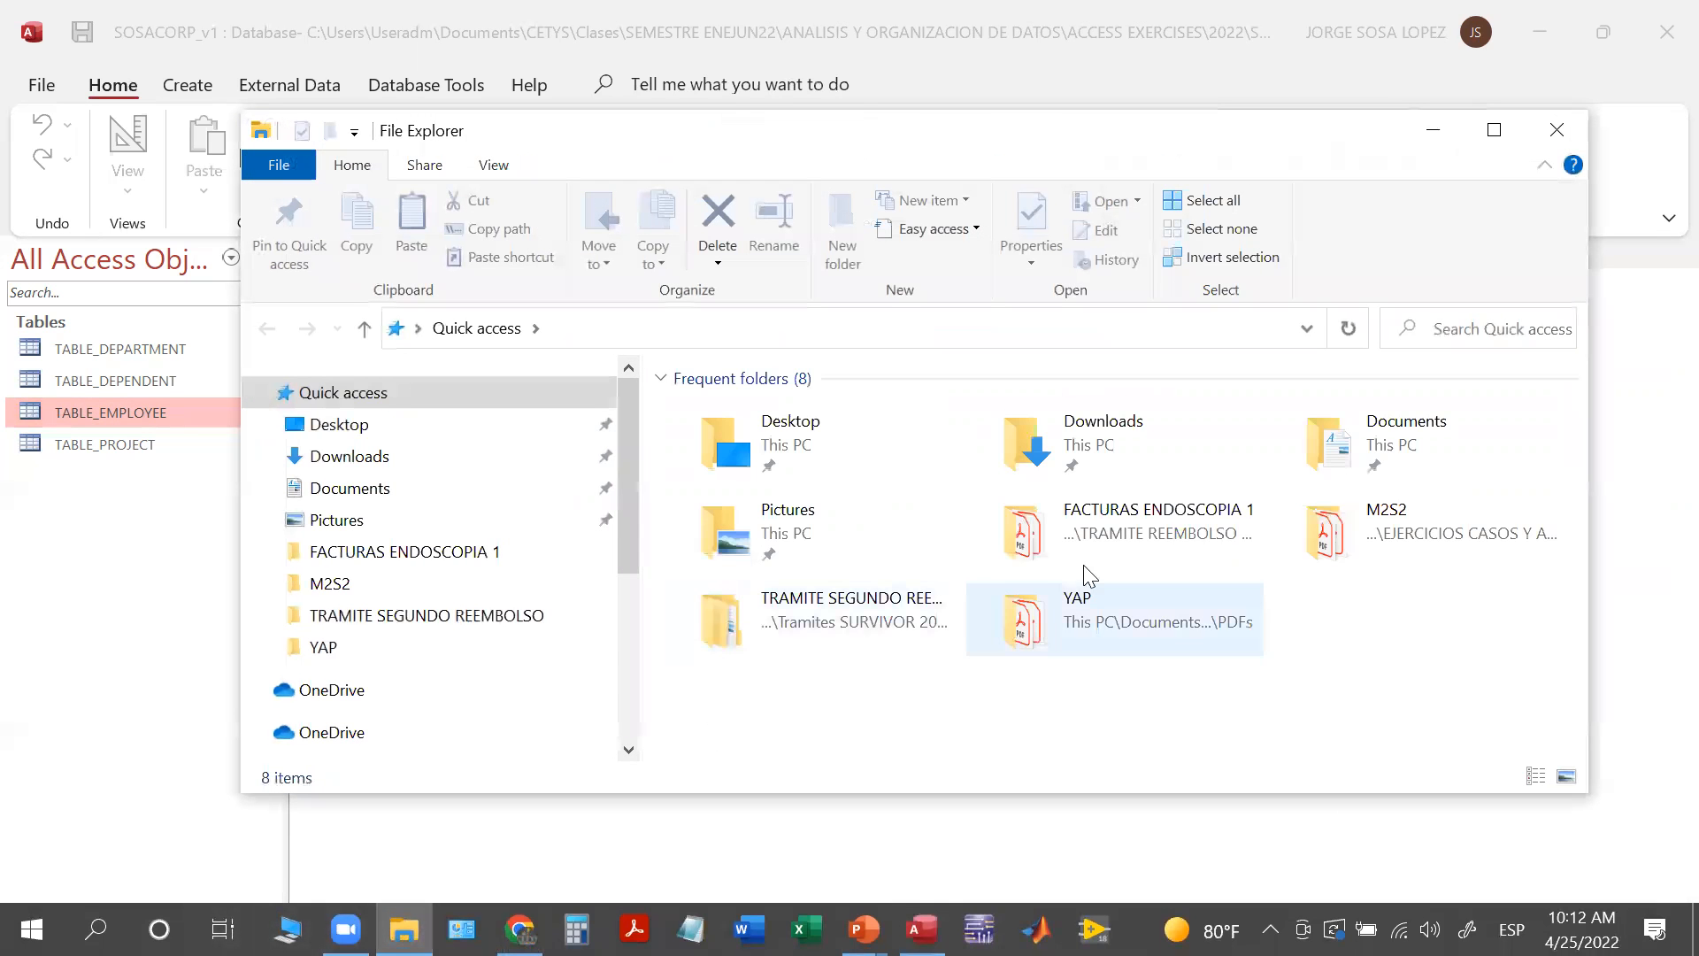
{"action": "double_click", "coordinate": [1301, 451]}
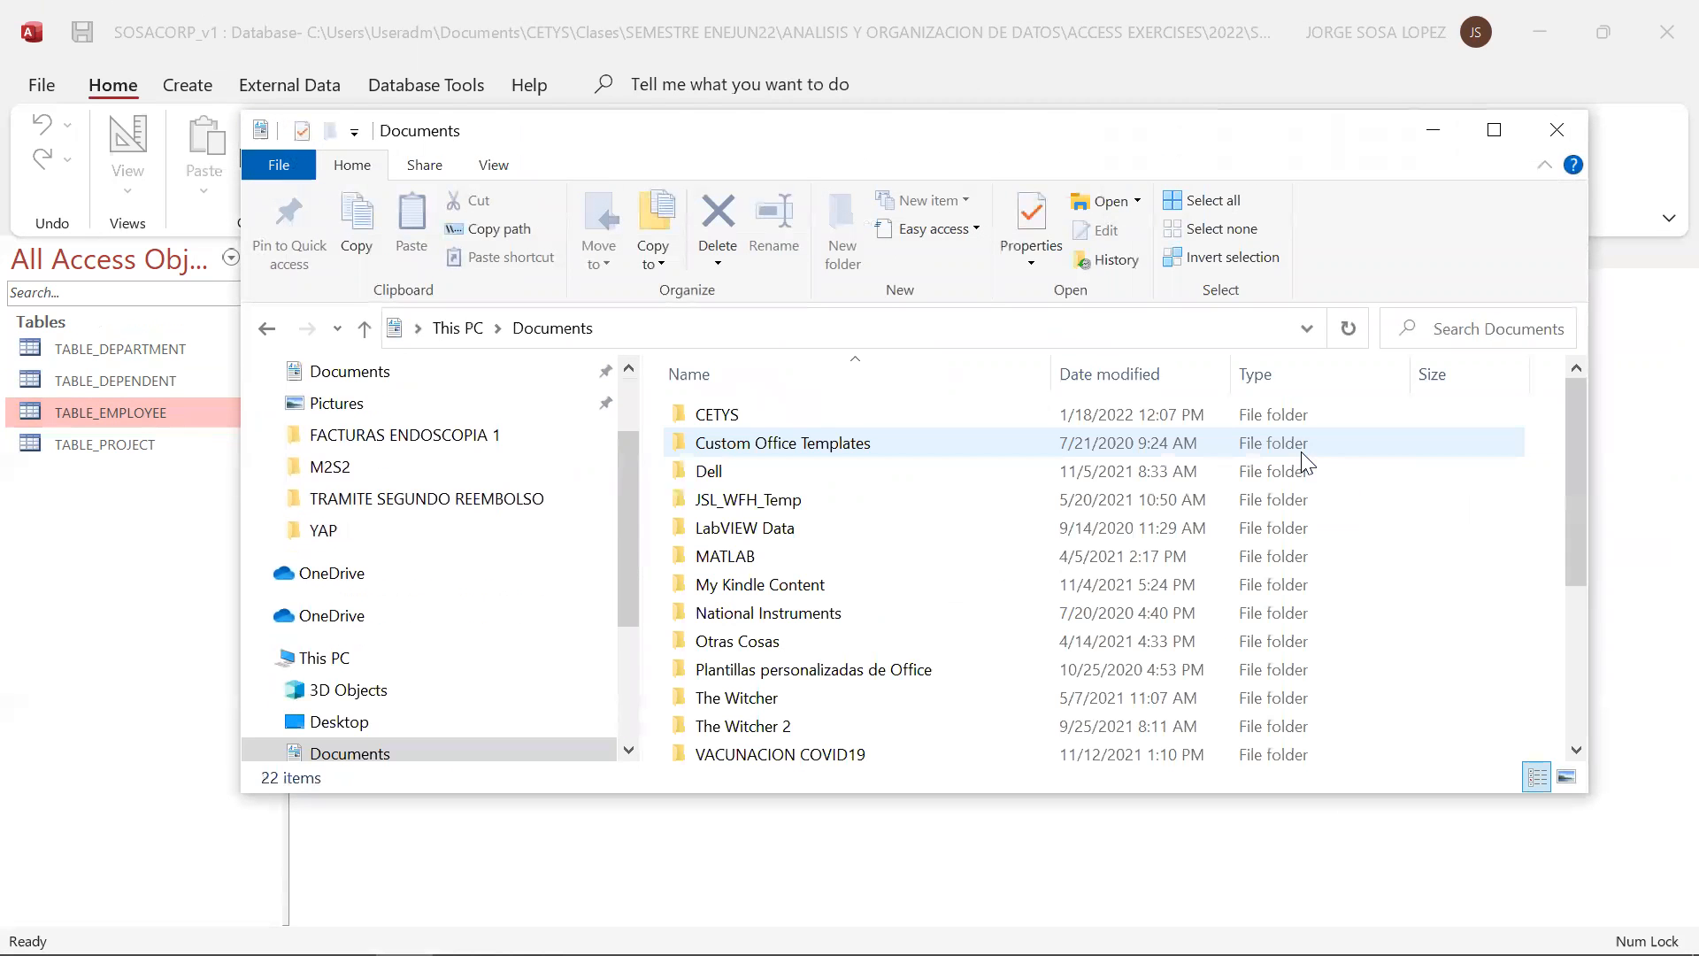
{"action": "double_click", "coordinate": [793, 416]}
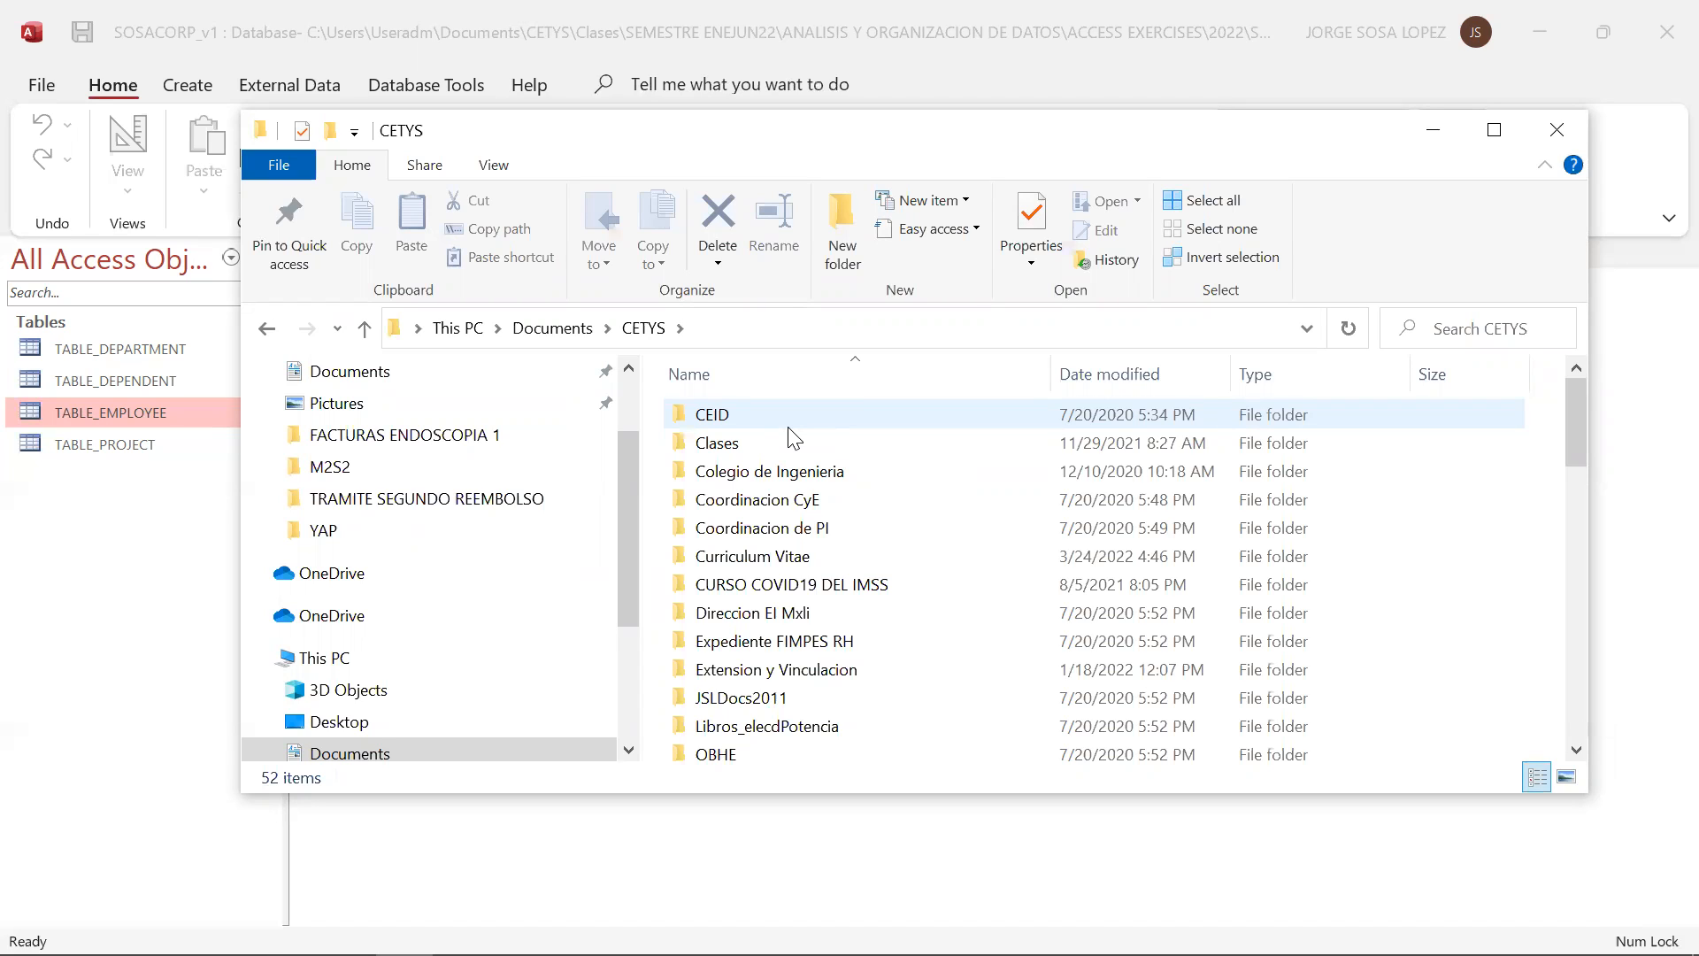
{"action": "double_click", "coordinate": [766, 437]}
{"action": "left_click", "coordinate": [769, 453]}
{"action": "key", "text": "s"}
{"action": "double_click", "coordinate": [799, 599]}
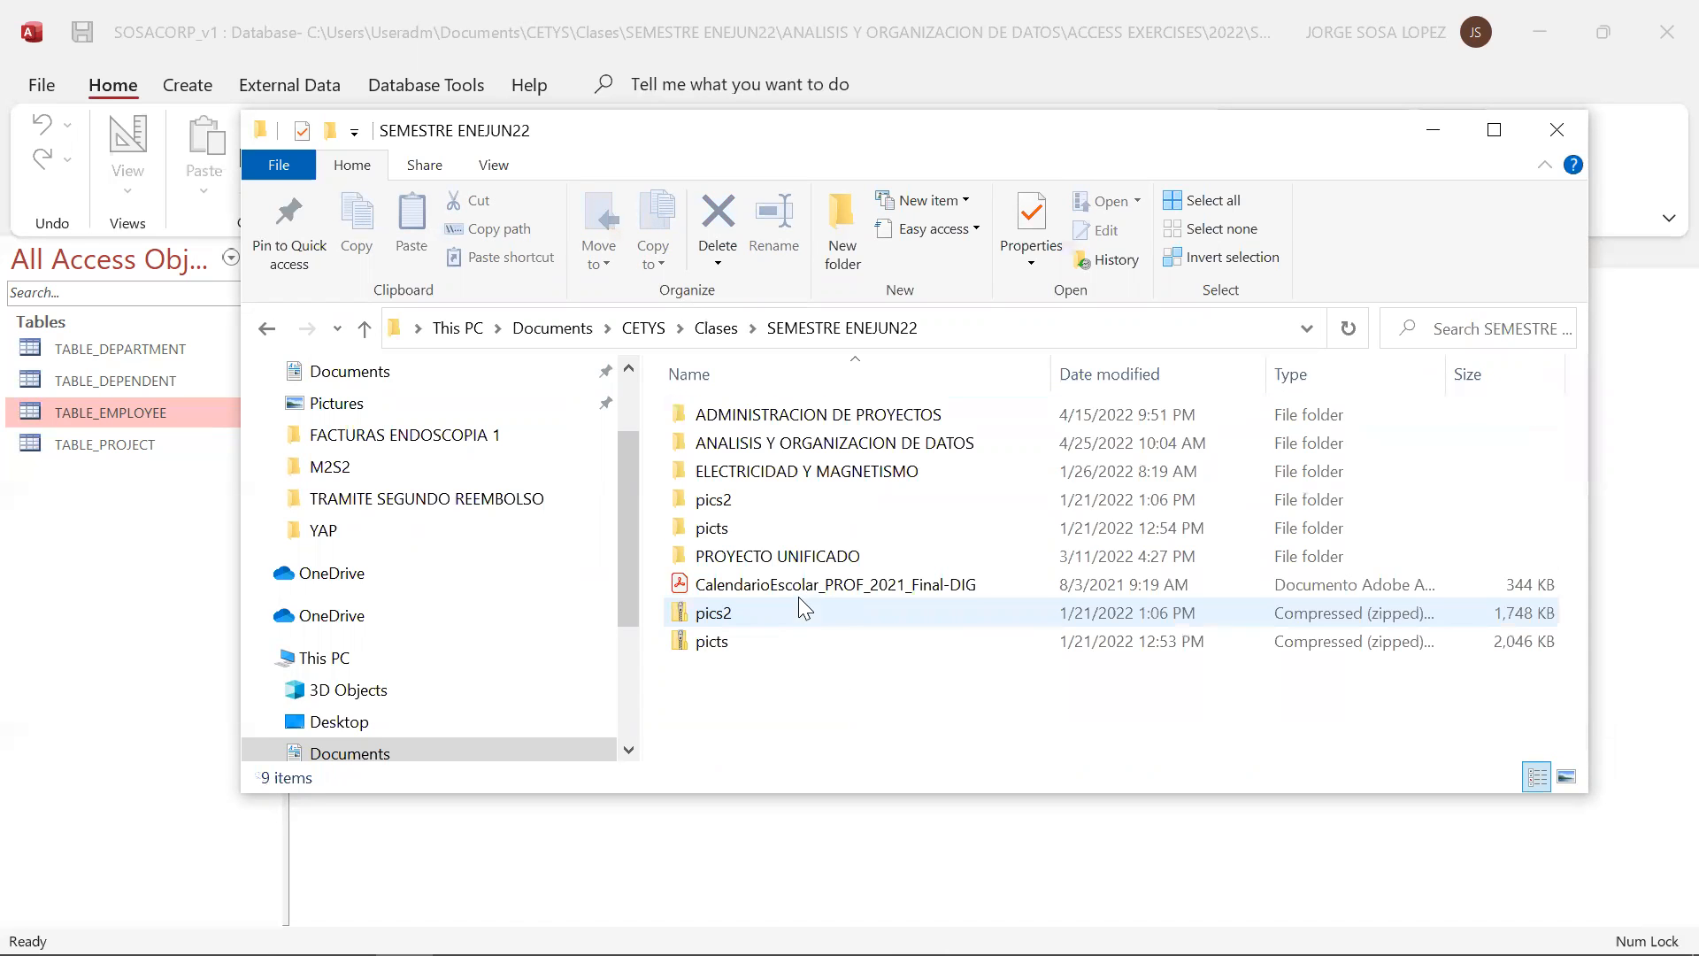
{"action": "double_click", "coordinate": [779, 442]}
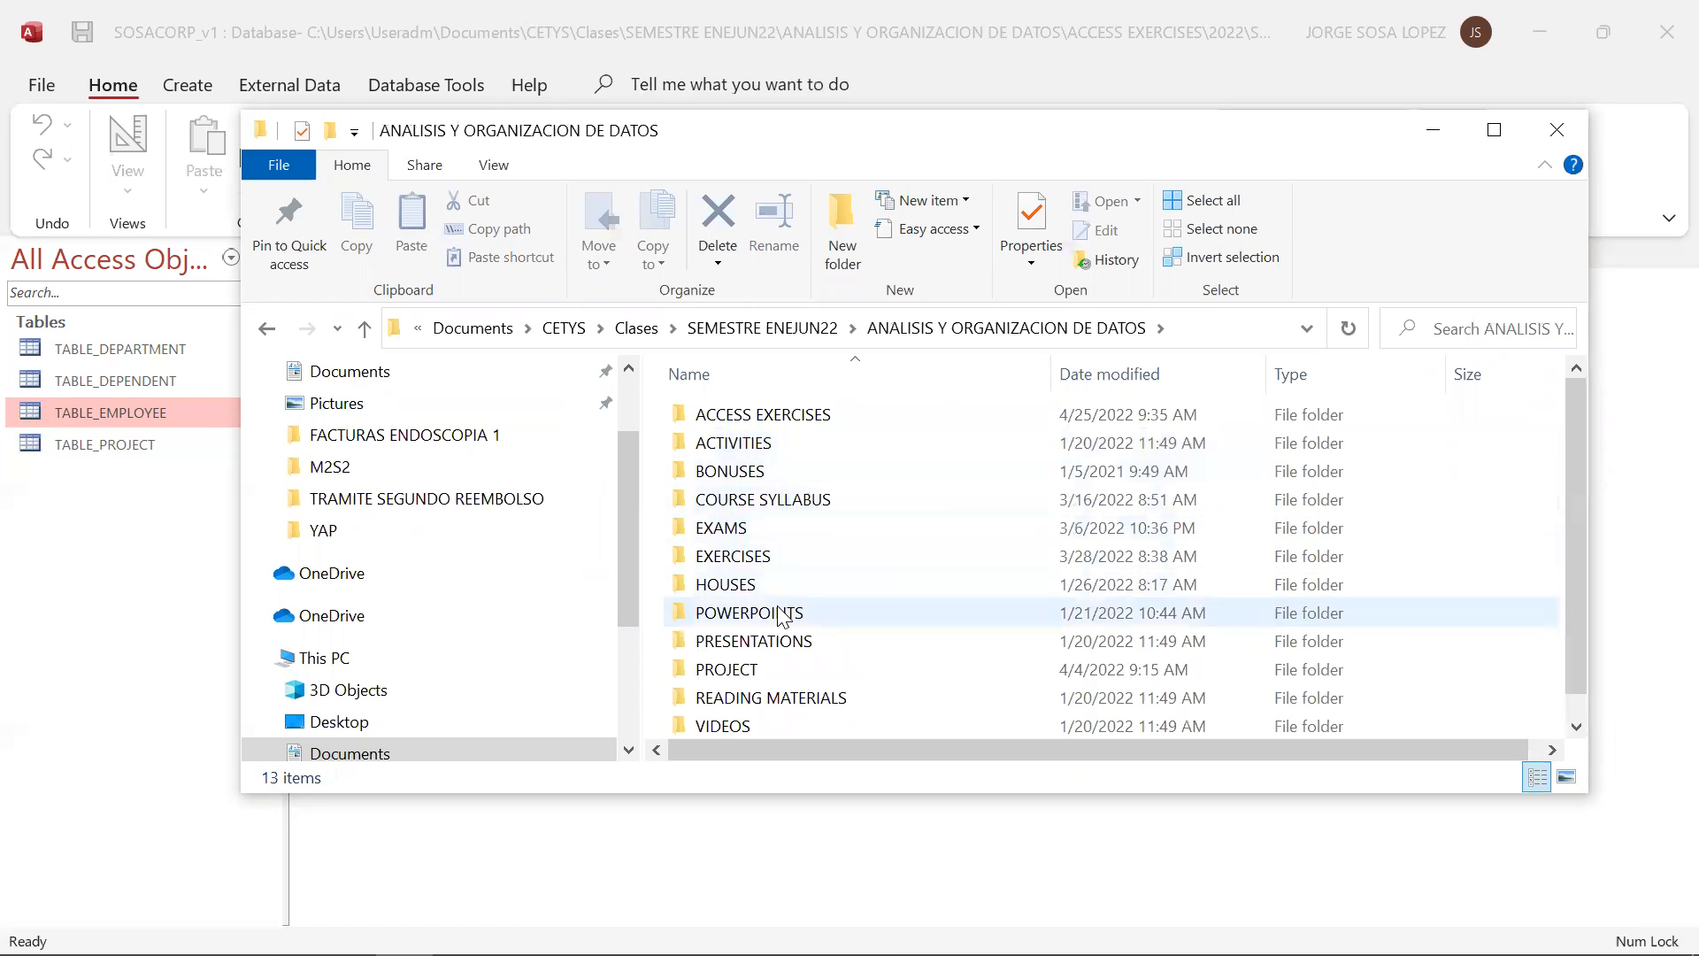
{"action": "double_click", "coordinate": [819, 418]}
{"action": "double_click", "coordinate": [788, 476]}
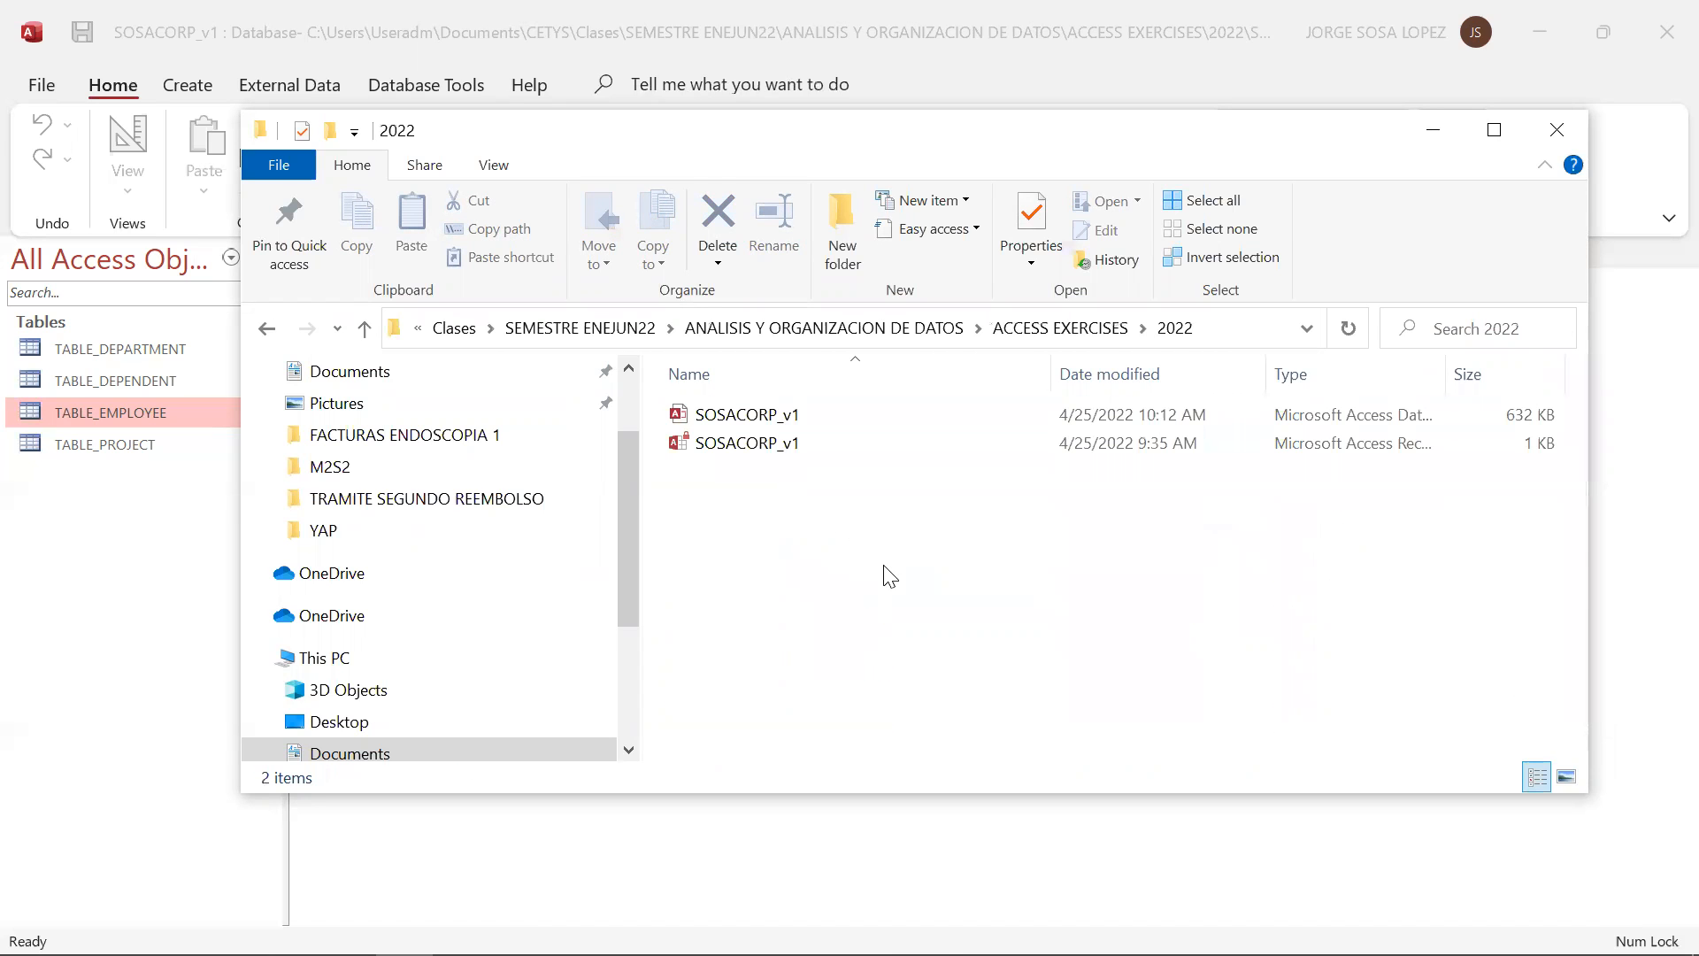
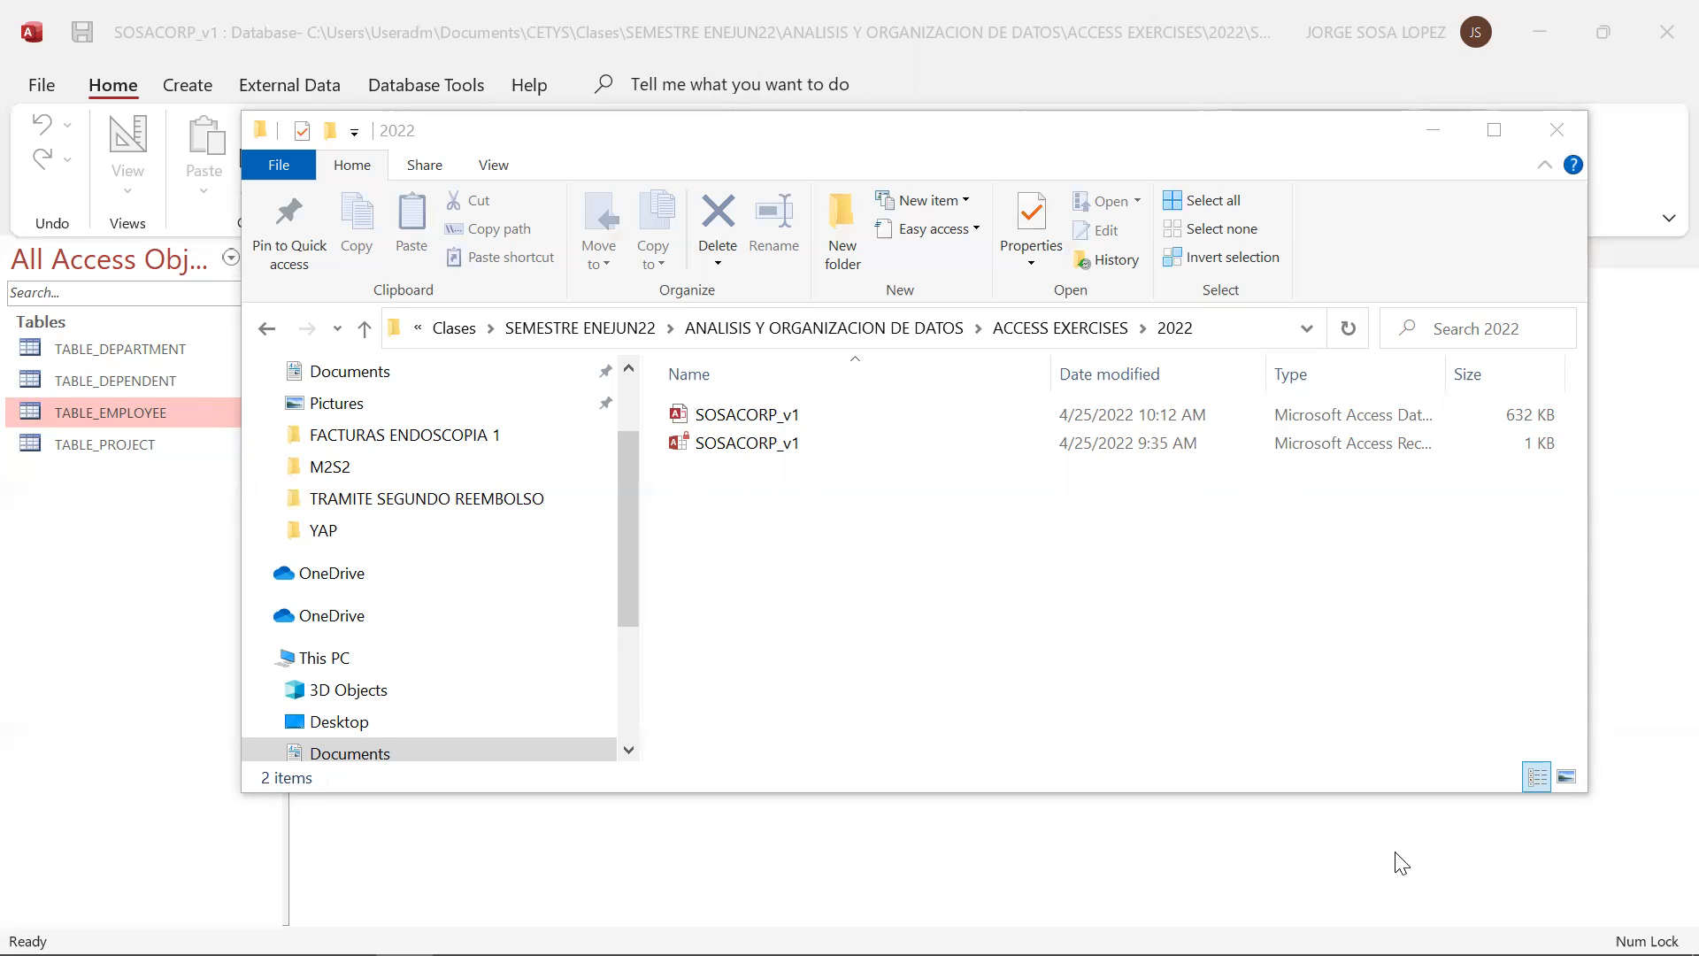
Switch to Chrome and open Google Drive from the calendar page
{"action": "mouse_move", "coordinate": [1553, 954]}
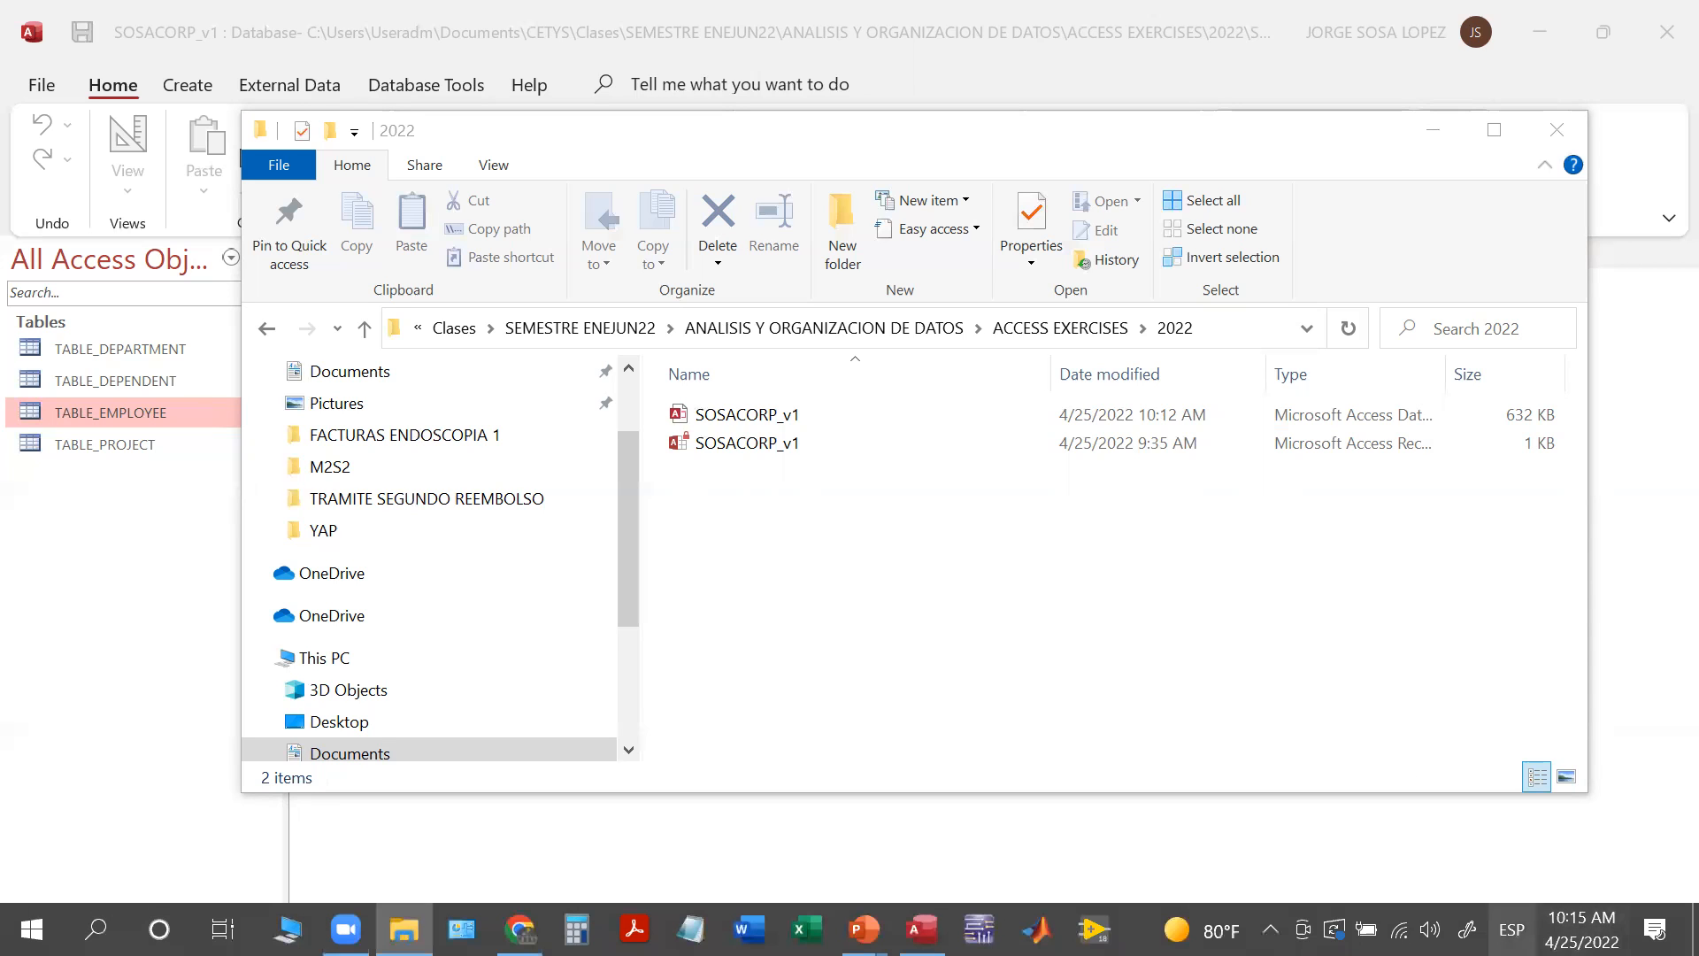
{"action": "left_click", "coordinate": [519, 929]}
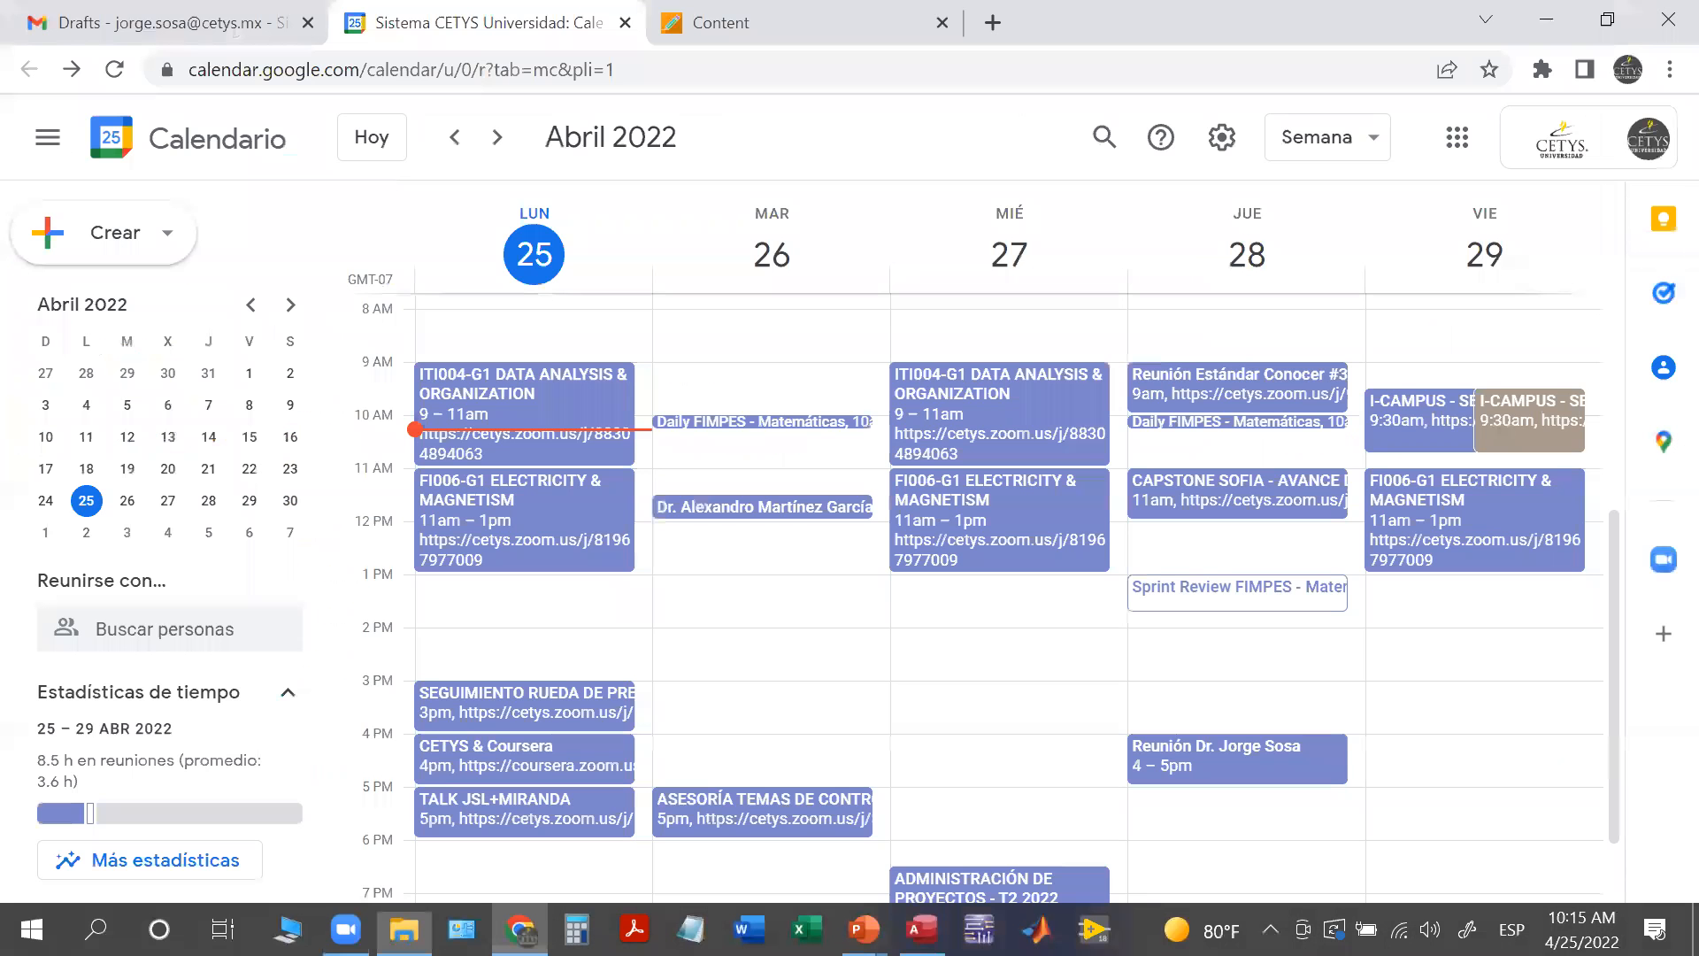
{"action": "left_click", "coordinate": [1455, 137]}
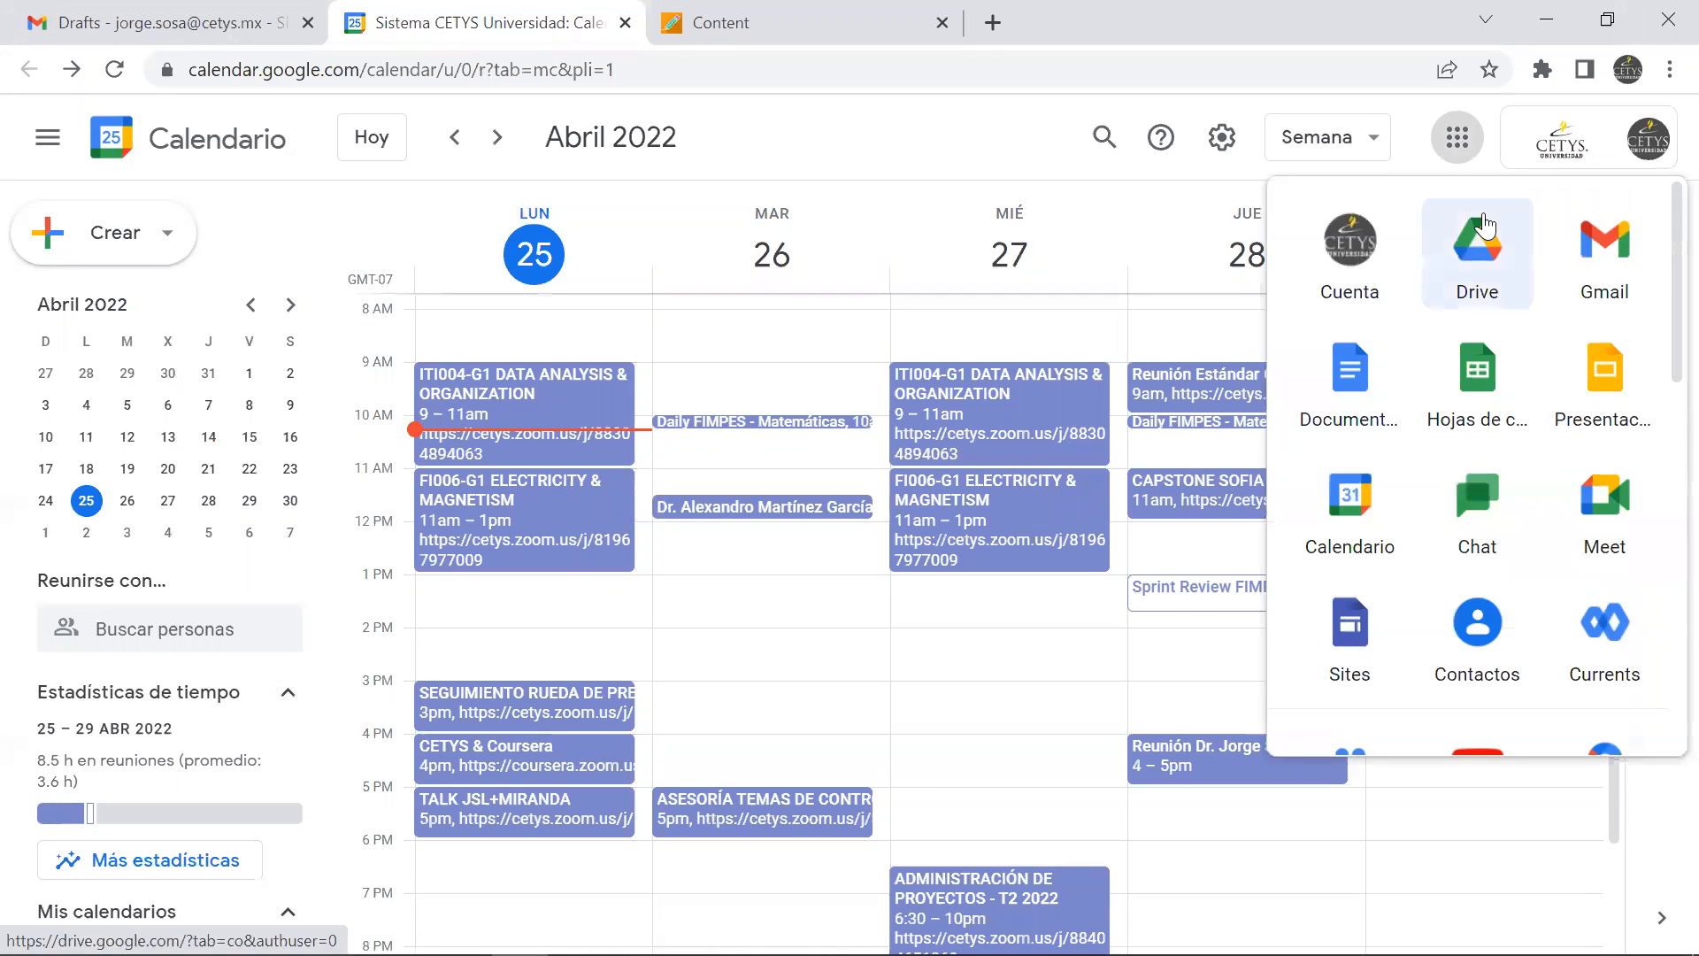
{"action": "left_click", "coordinate": [1475, 239]}
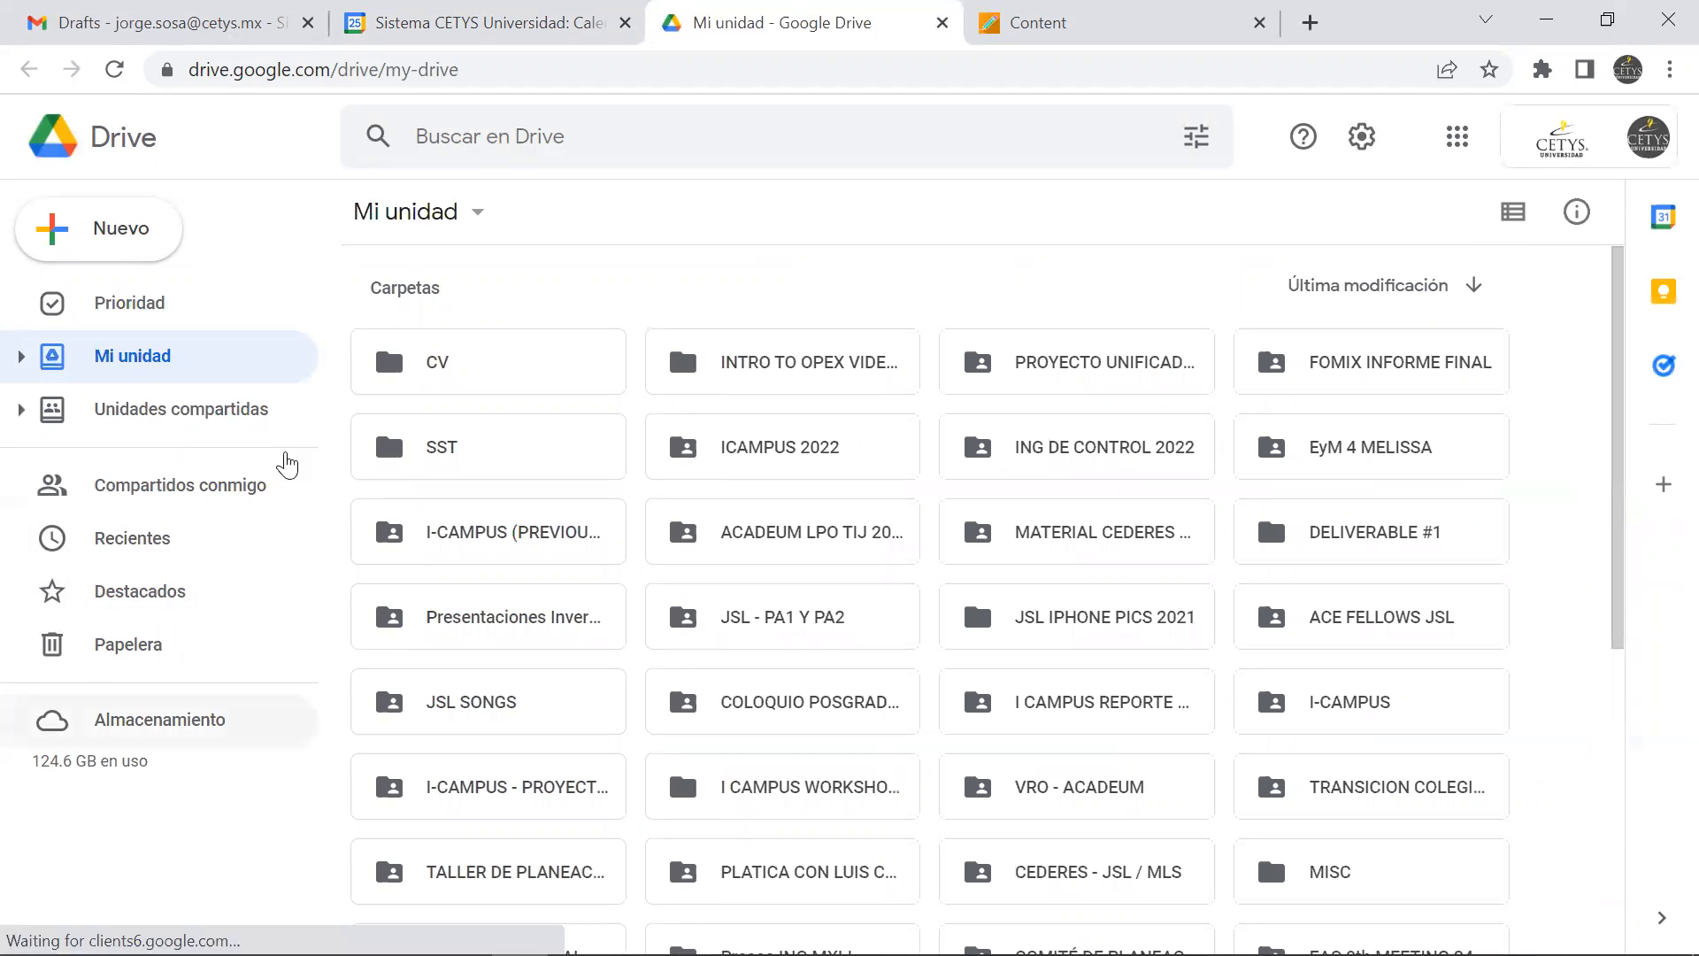
Create a folder named DAO EXAMPLE FOLDER in My Drive and open it
{"action": "left_click", "coordinate": [93, 232]}
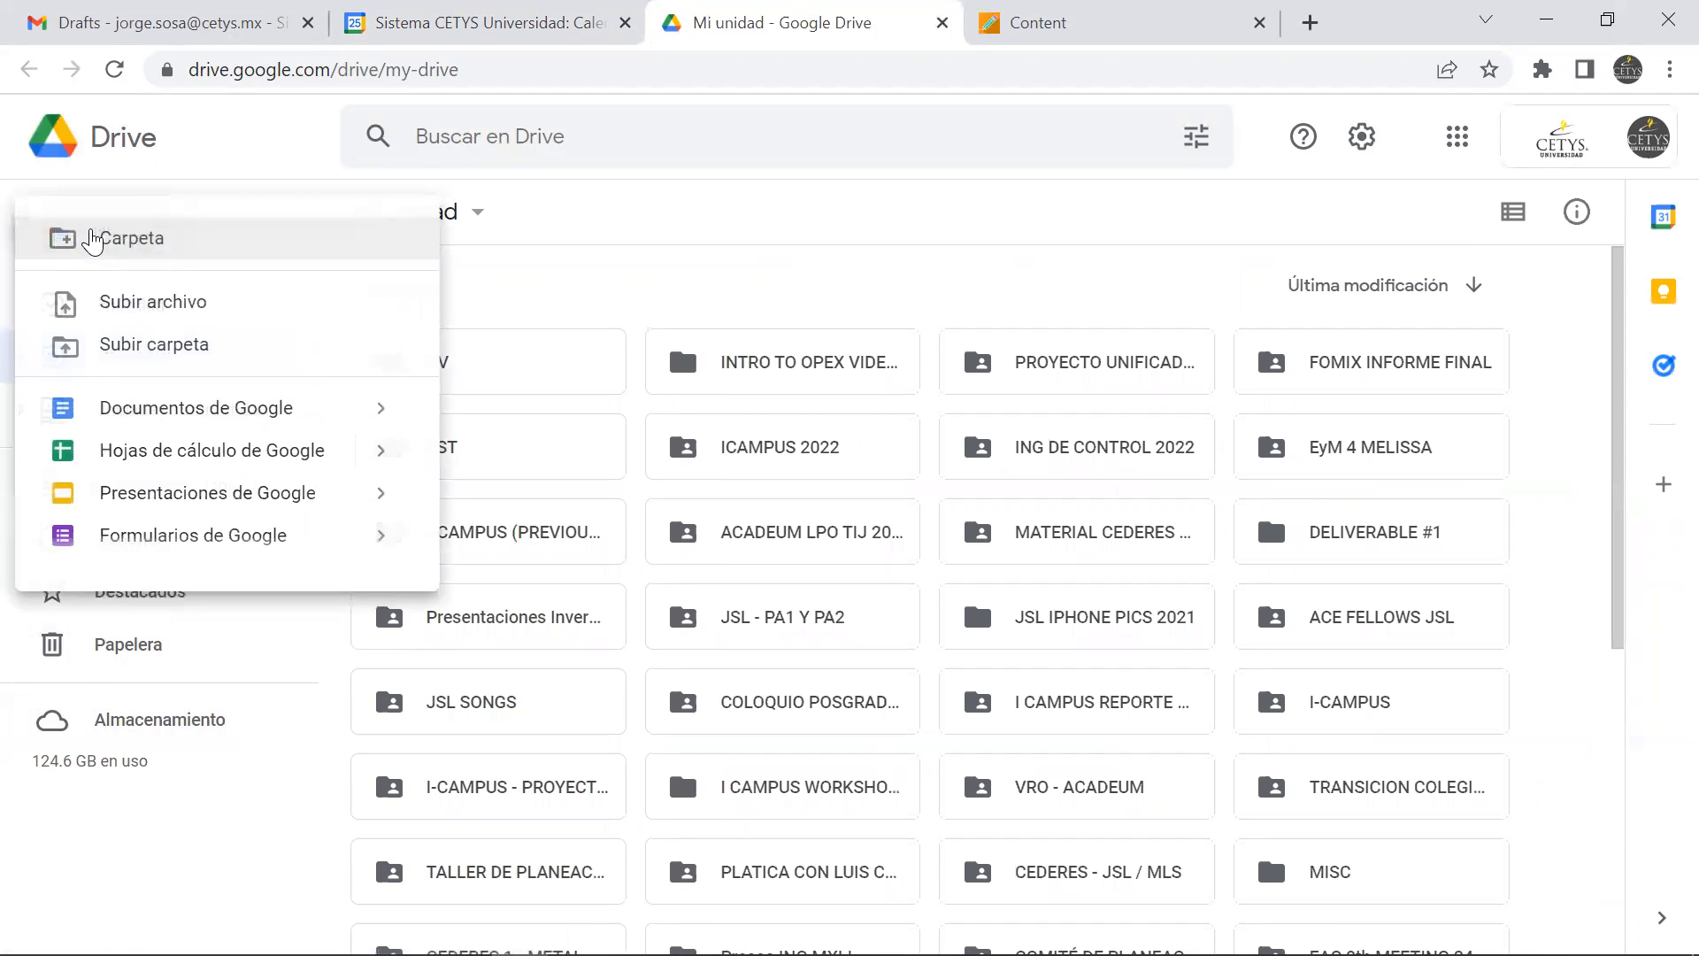
{"action": "left_click", "coordinate": [93, 239]}
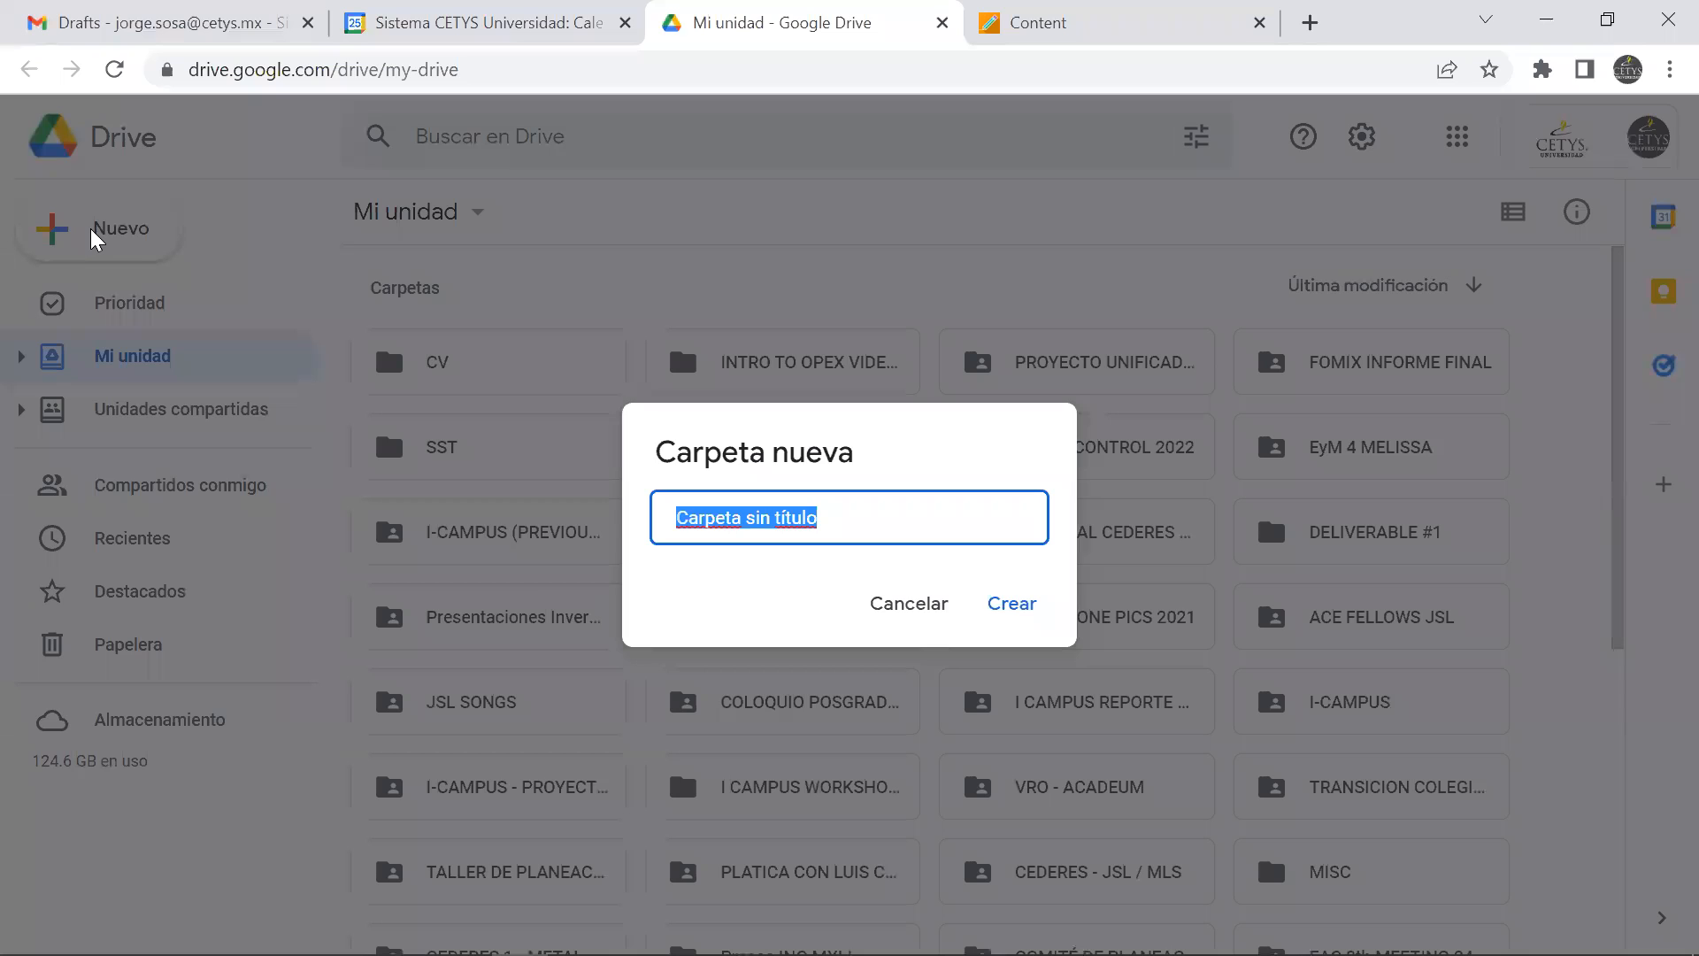
{"action": "type", "text": "DAO EXAMPLE FOLDER"}
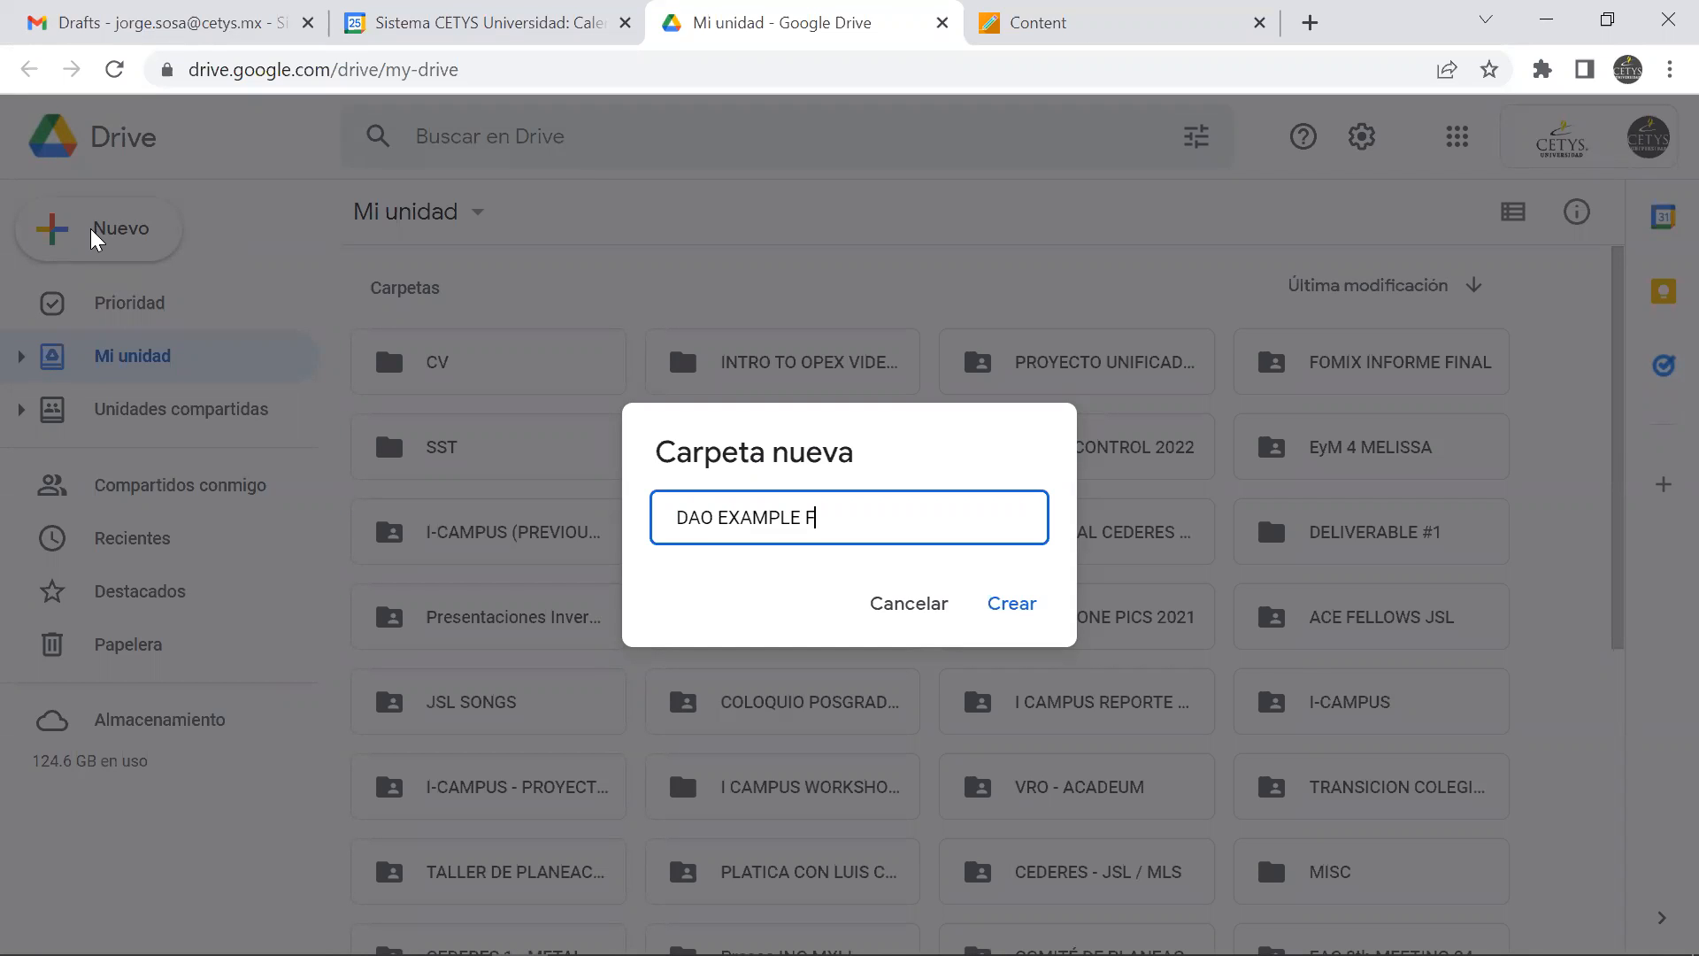
{"action": "left_click", "coordinate": [1002, 611]}
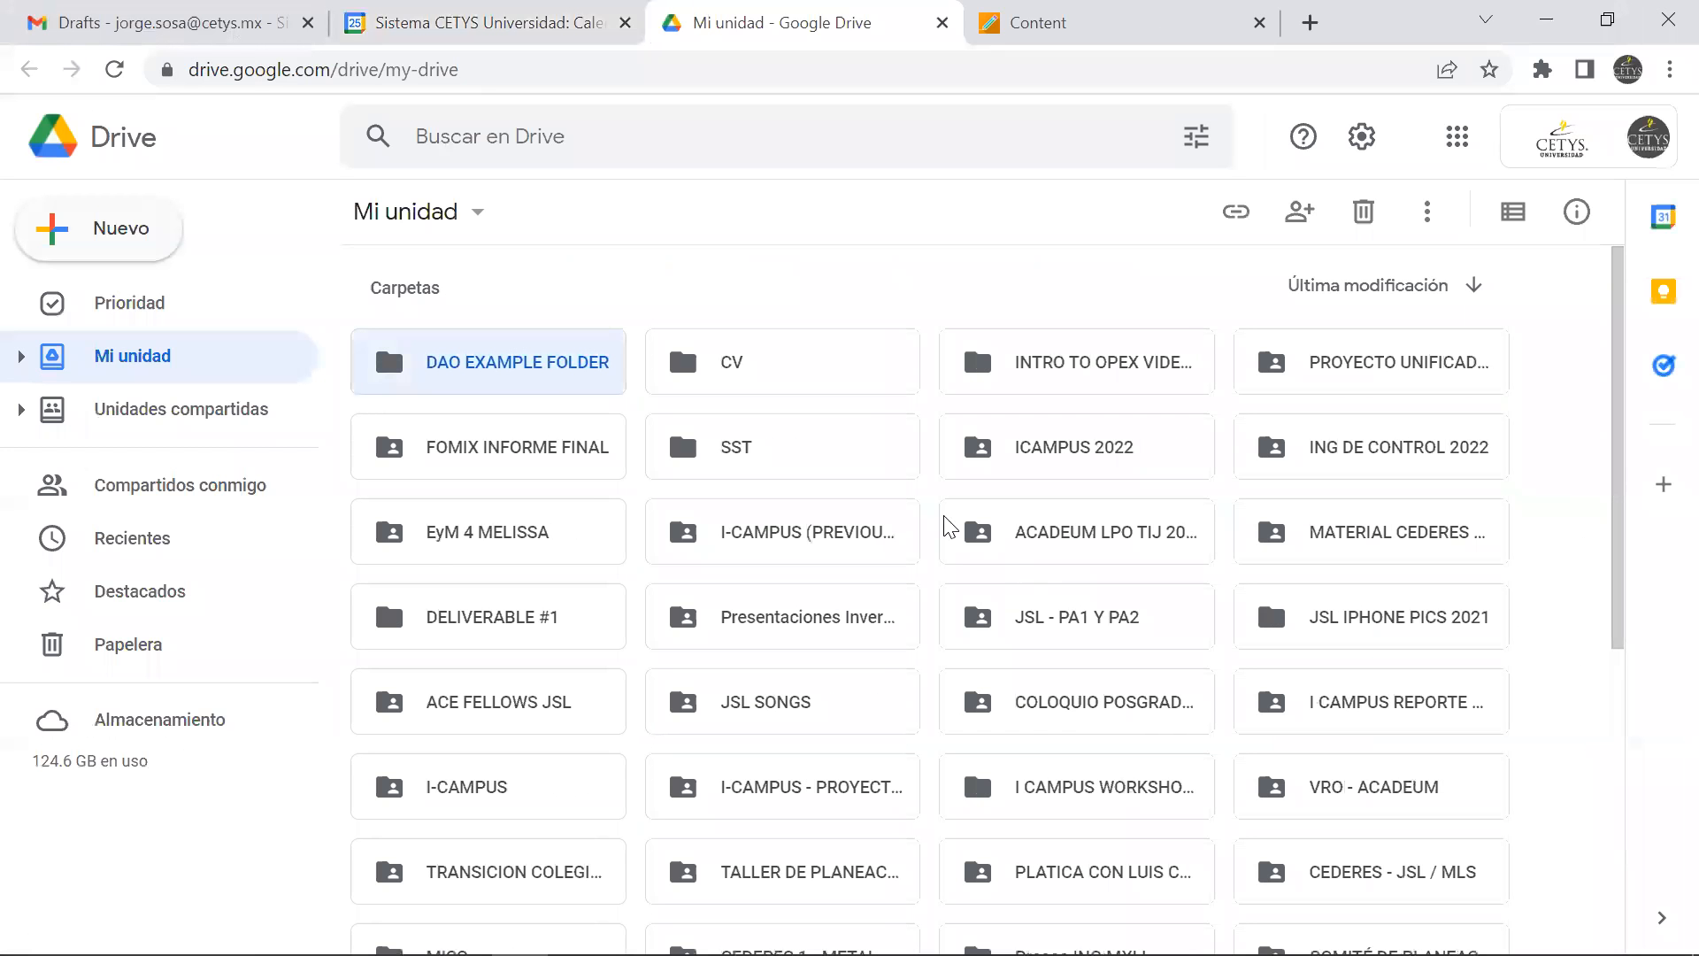
{"action": "double_click", "coordinate": [523, 364]}
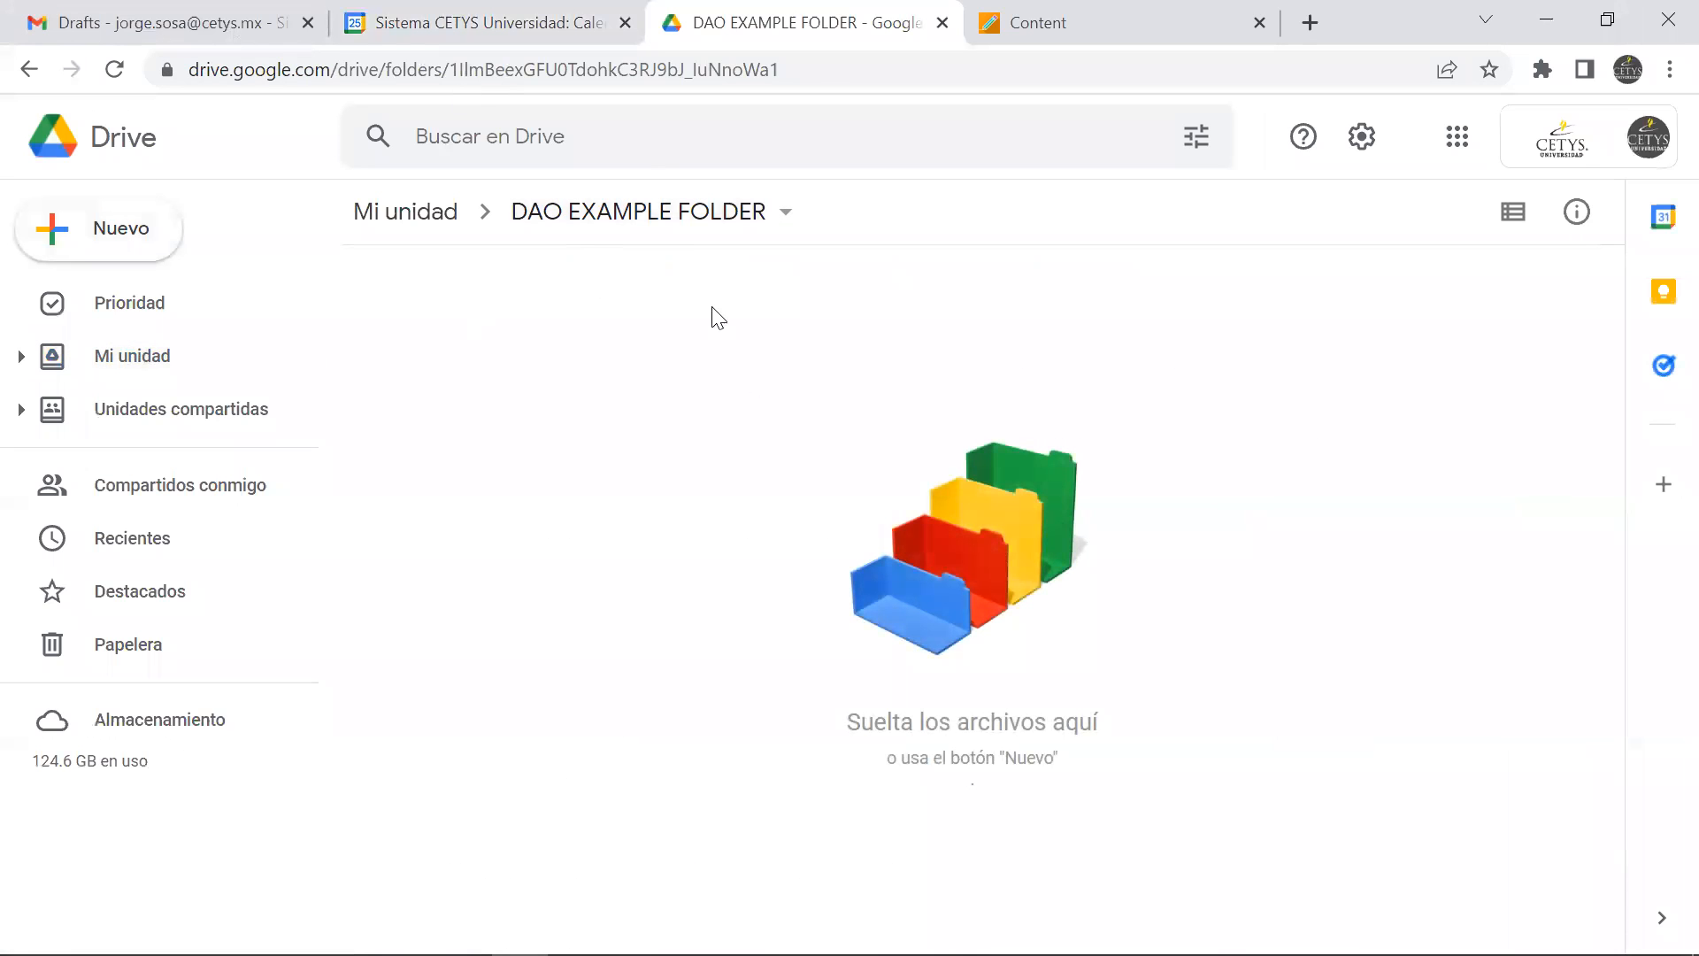
Switch to File Explorer, open the 2021 folder in ACCESS EXERCISES and move the window aside to uncover Drive
{"action": "key", "text": "alt+Tab"}
{"action": "key", "text": "alt+Tab"}
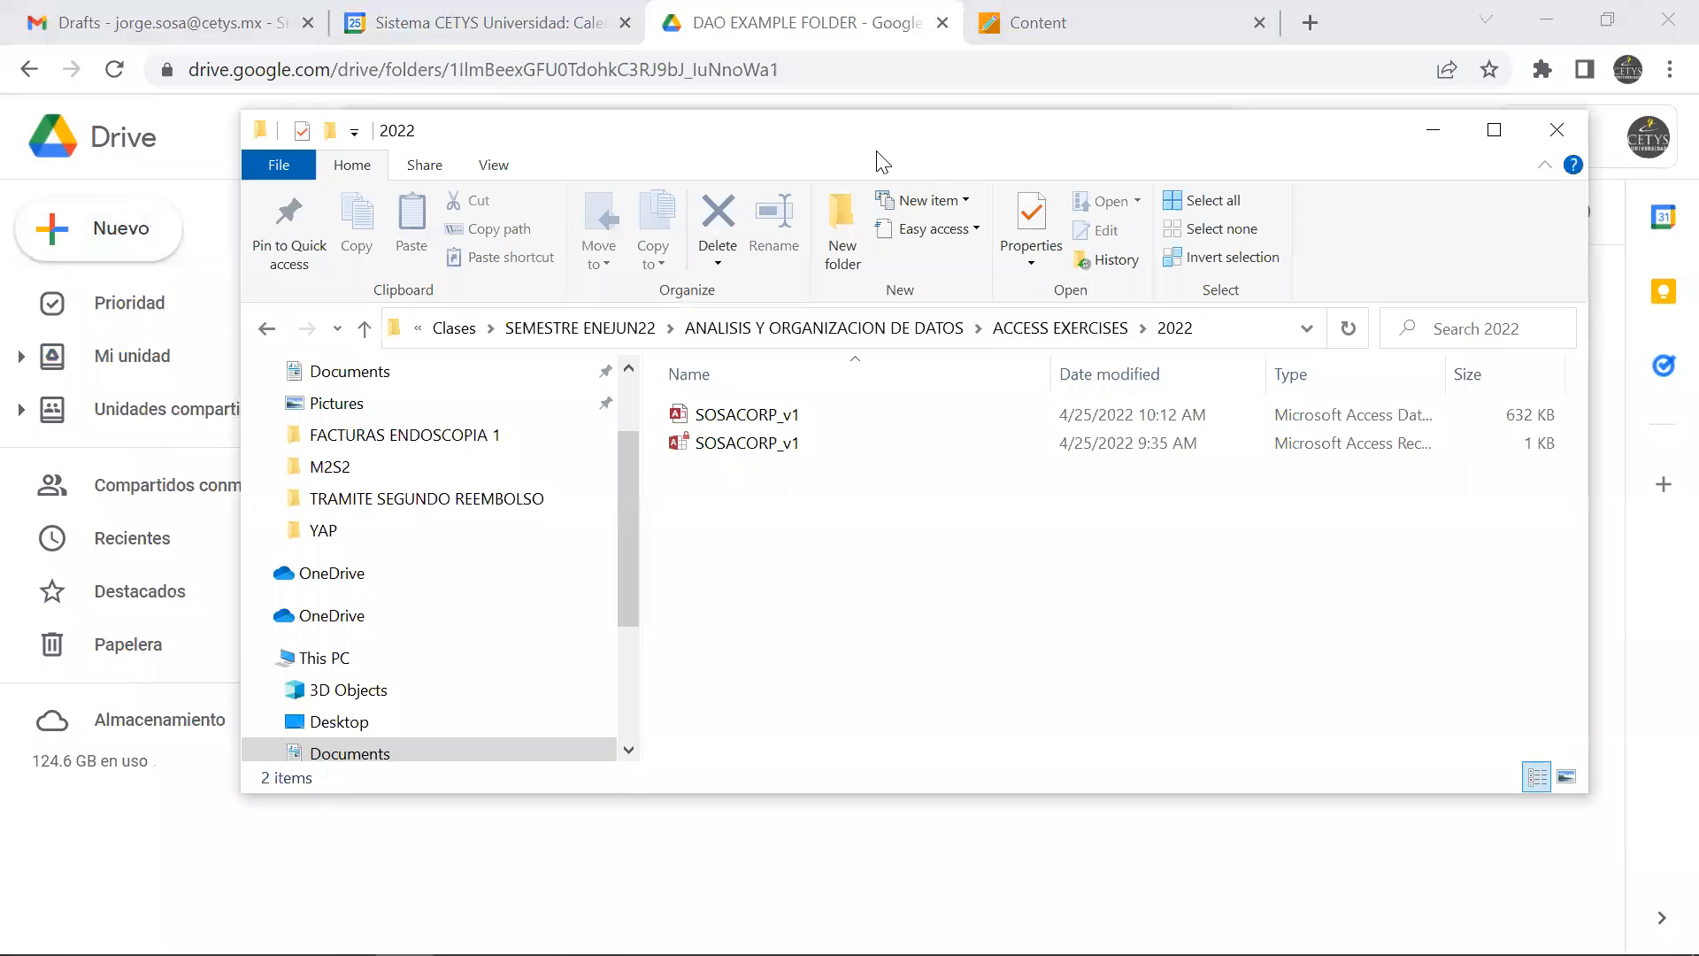
{"action": "left_click", "coordinate": [1060, 329]}
{"action": "double_click", "coordinate": [816, 435]}
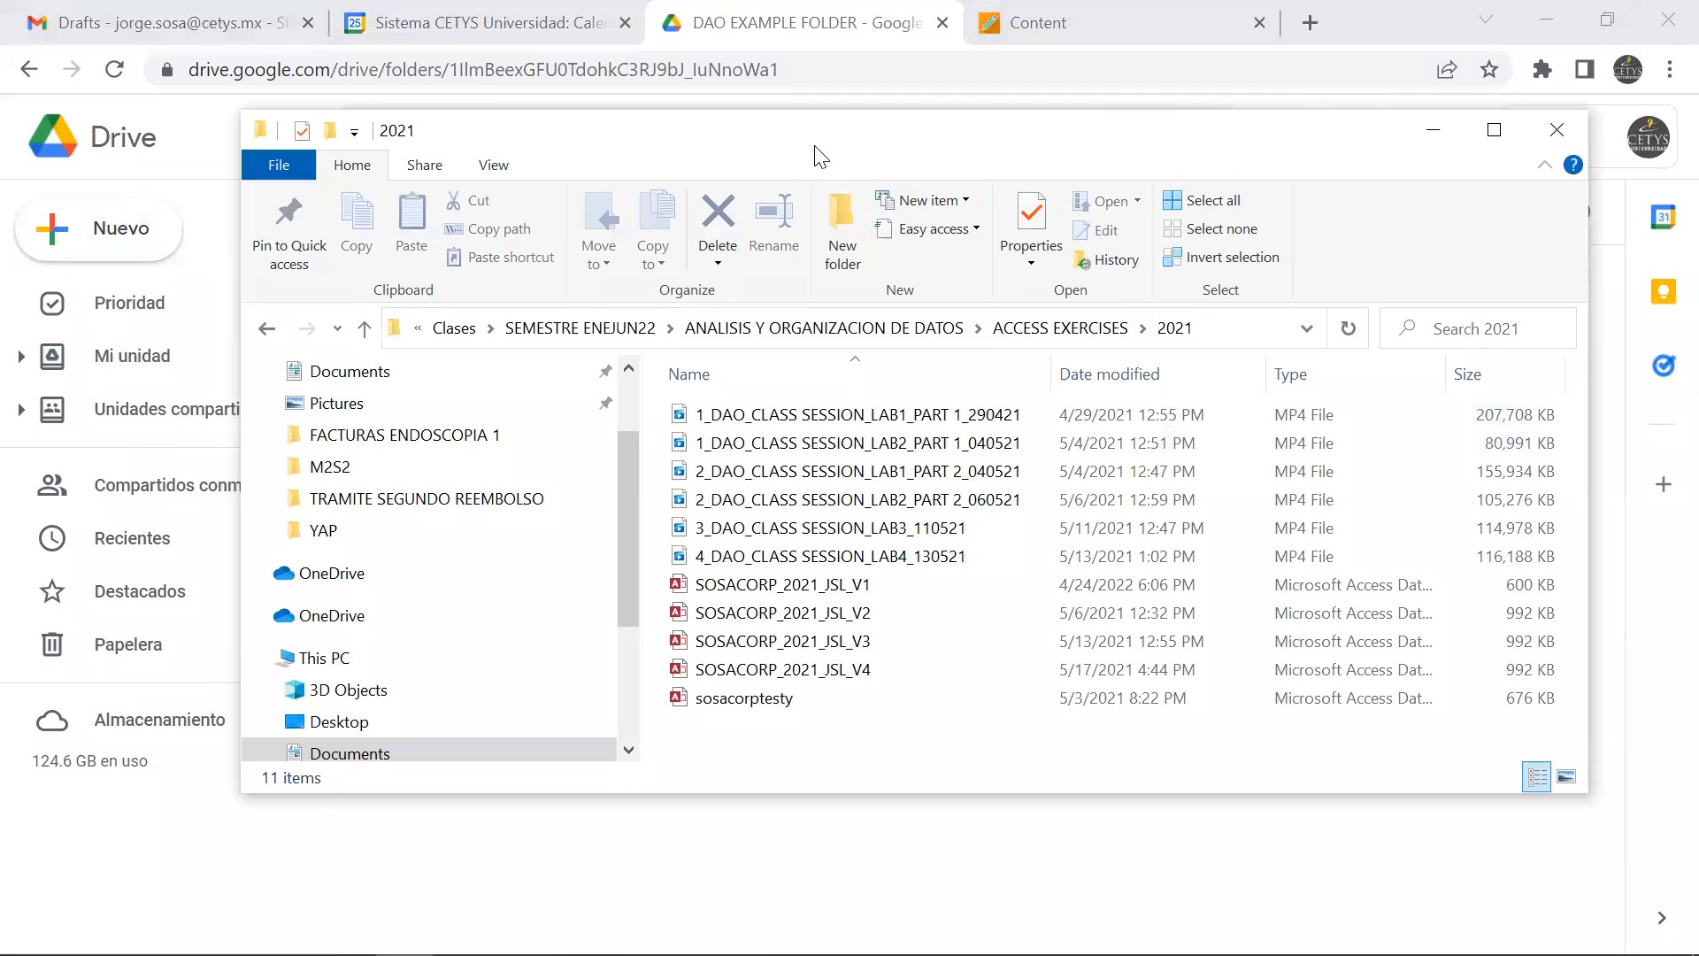
{"action": "left_click_drag", "start_coordinate": [816, 154], "coordinate": [1485, 44]}
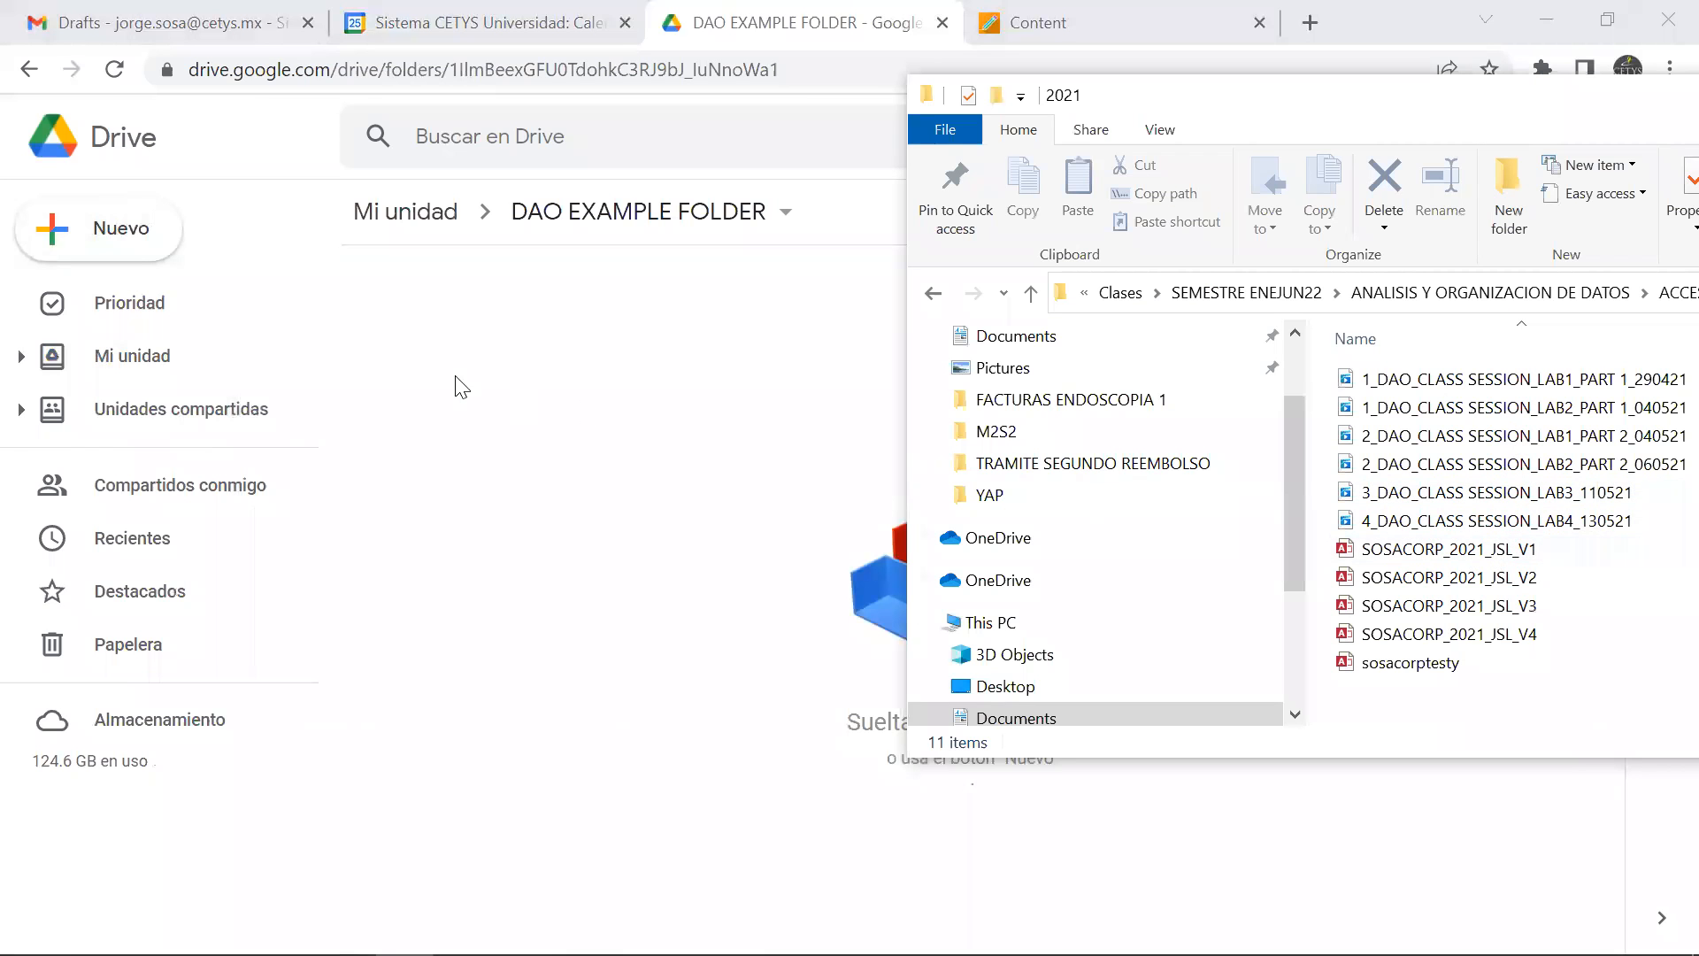
Return to Drive, create a subfolder named LAB1 in DAO EXAMPLE FOLDER and open it
{"action": "left_click", "coordinate": [475, 392]}
{"action": "left_click", "coordinate": [124, 251]}
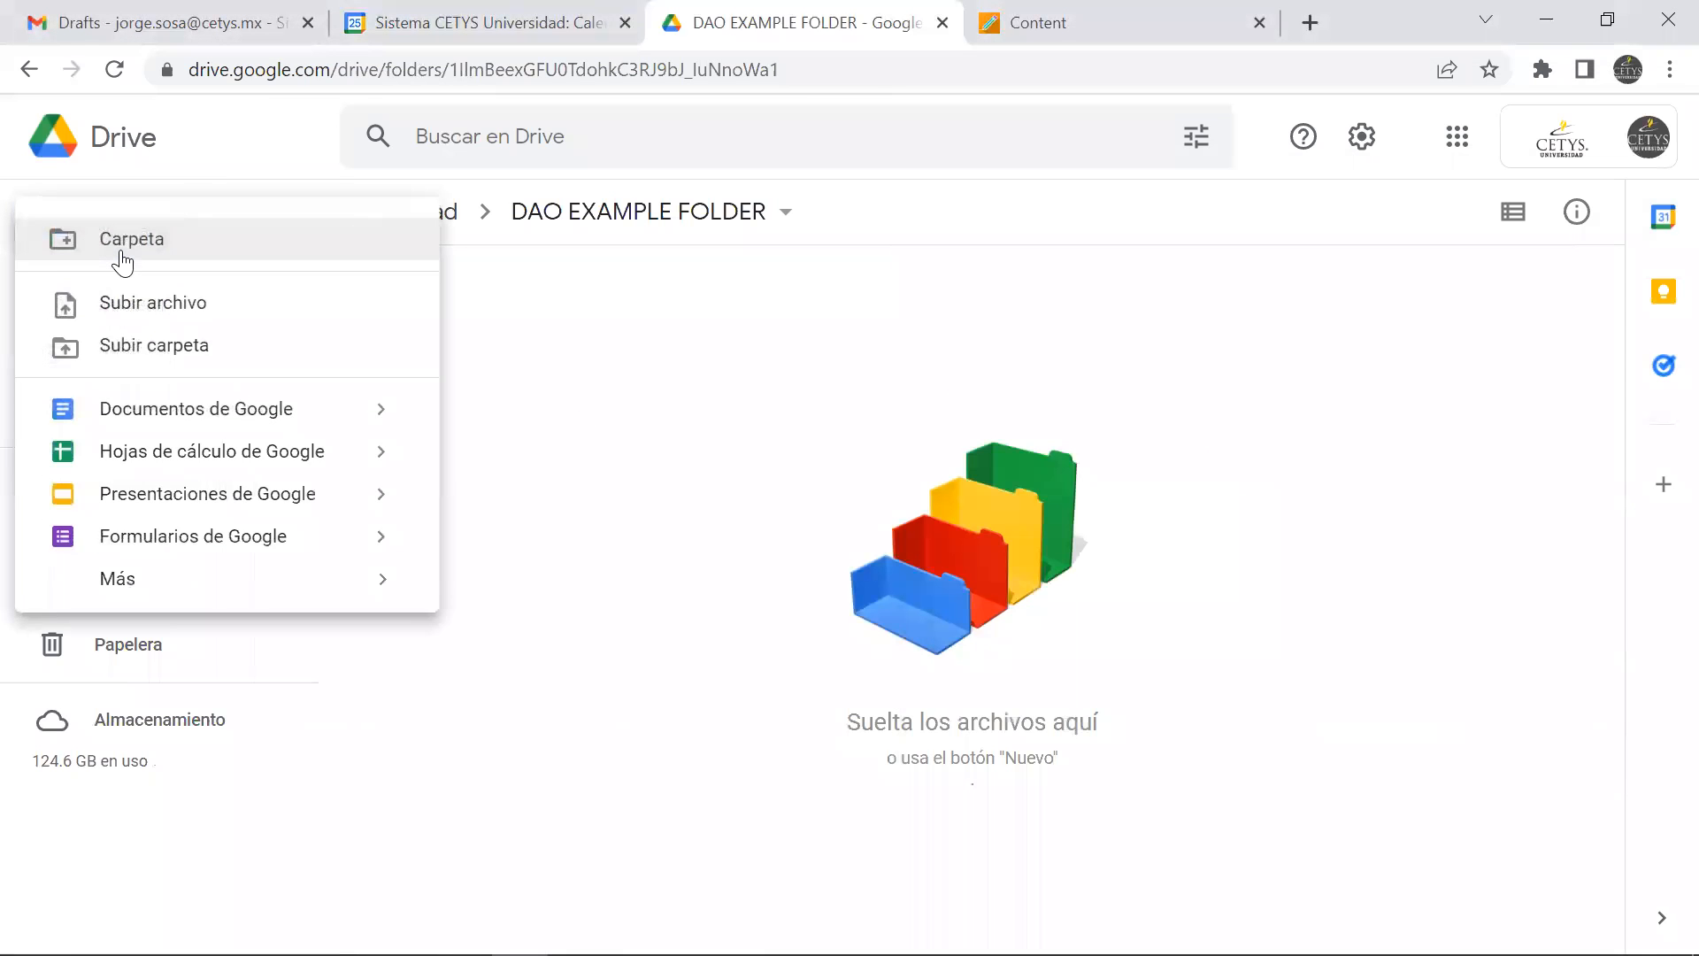
{"action": "left_click", "coordinate": [120, 254]}
{"action": "type", "text": "LAB1"}
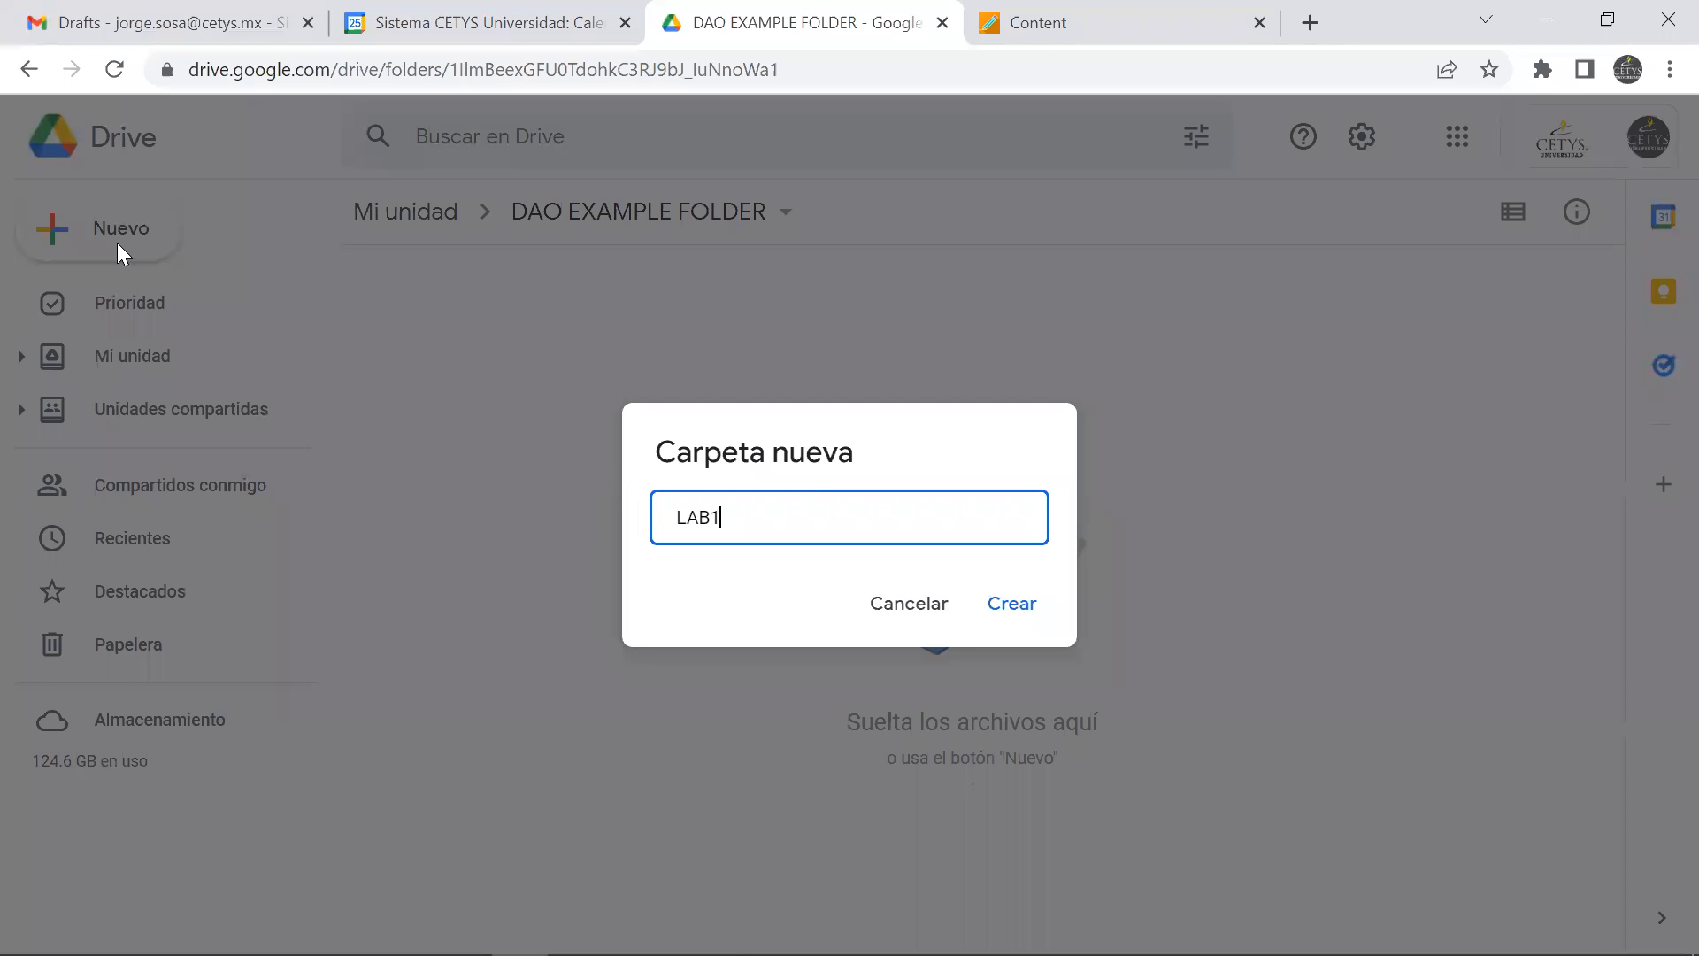
{"action": "left_click", "coordinate": [987, 602]}
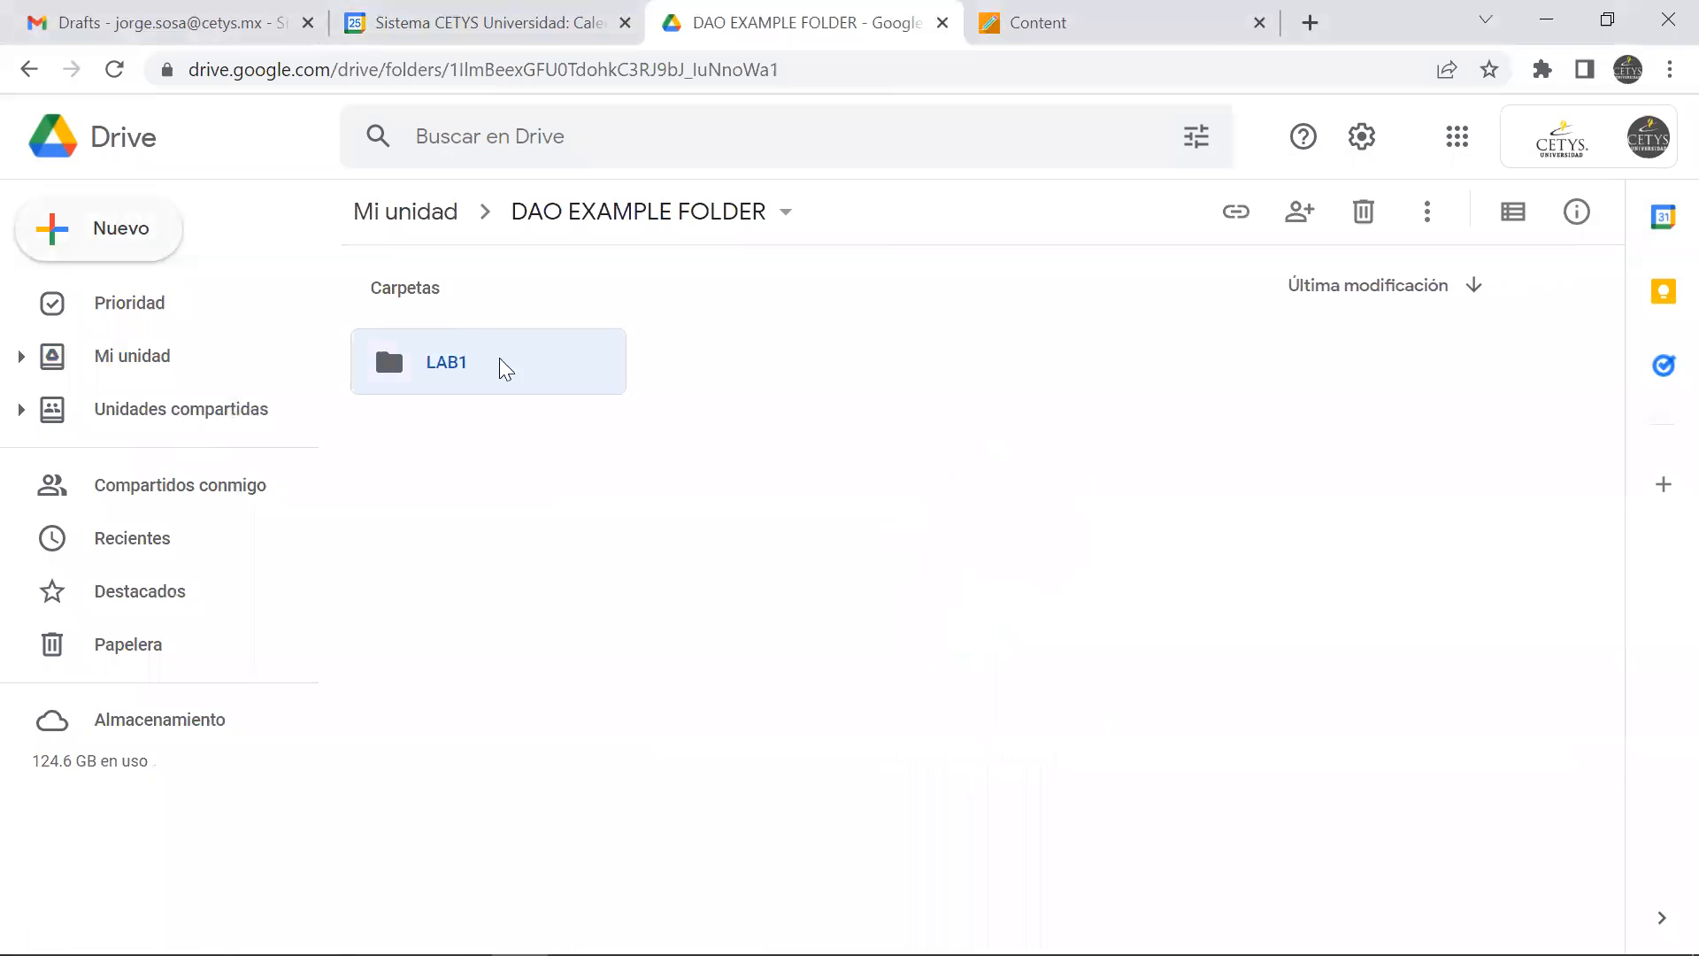
{"action": "double_click", "coordinate": [451, 365]}
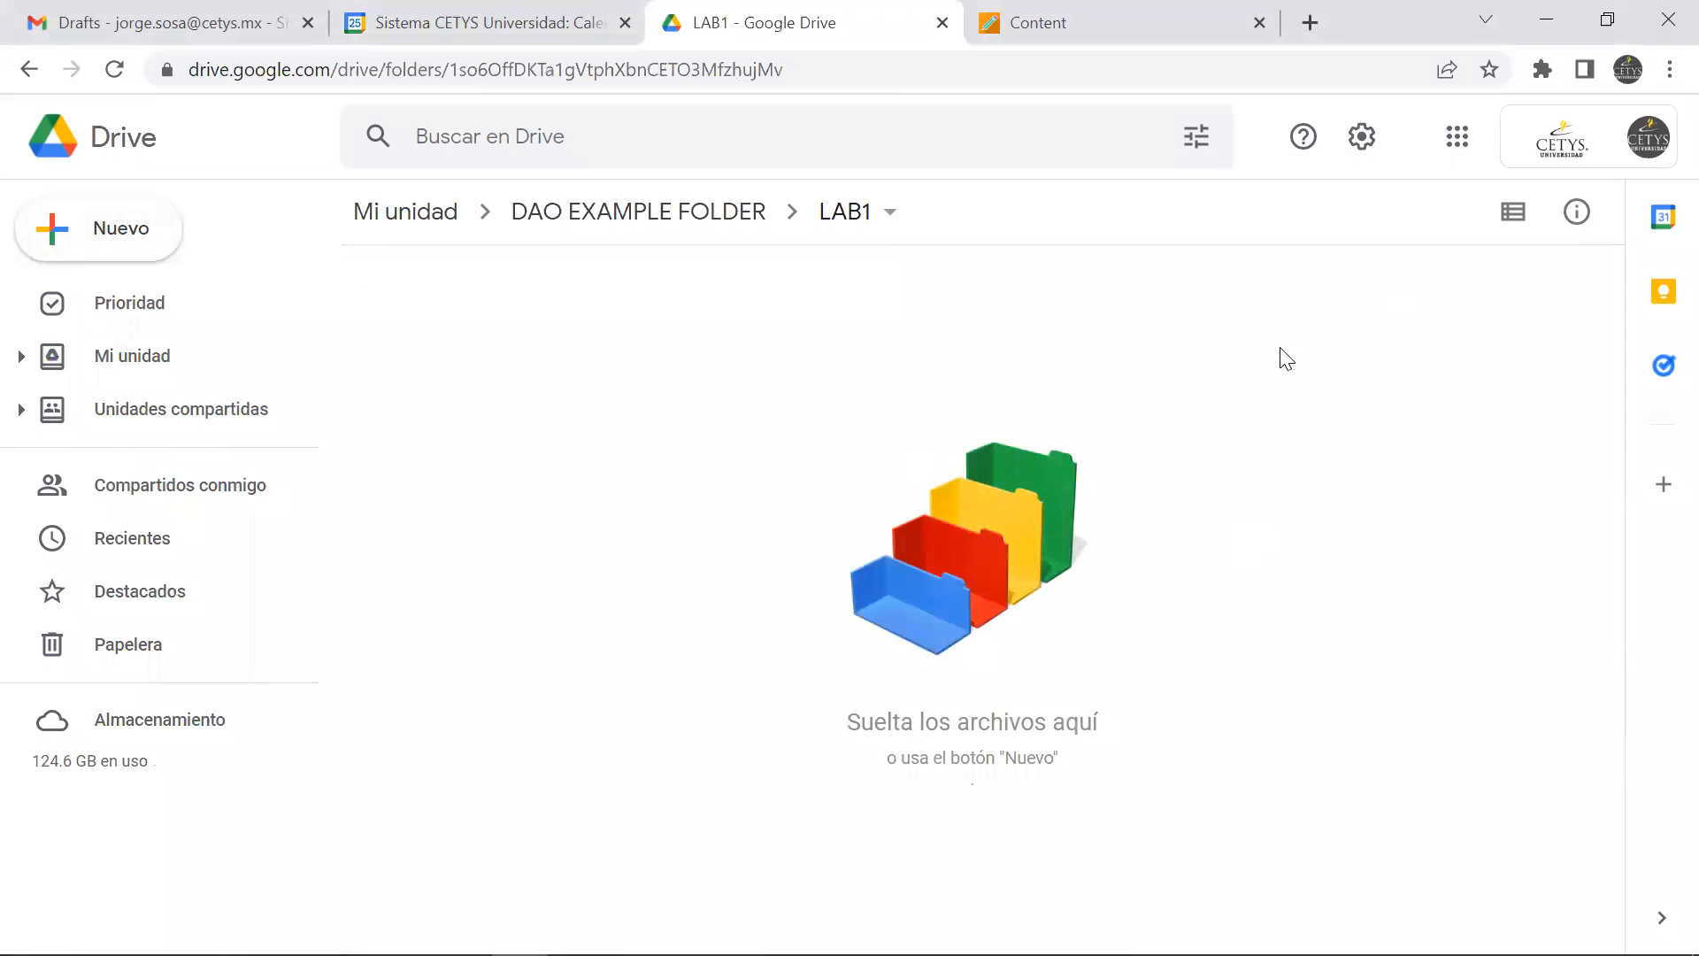
Upload the Access file SOSACORP_2021_JSL_V1 from the 2021 folder in File Explorer into the LAB1 folder in Drive
{"action": "key", "text": "alt+Tab"}
{"action": "left_click_drag", "start_coordinate": [1283, 99], "coordinate": [1393, 77]}
{"action": "left_click_drag", "start_coordinate": [1591, 529], "coordinate": [872, 542]}
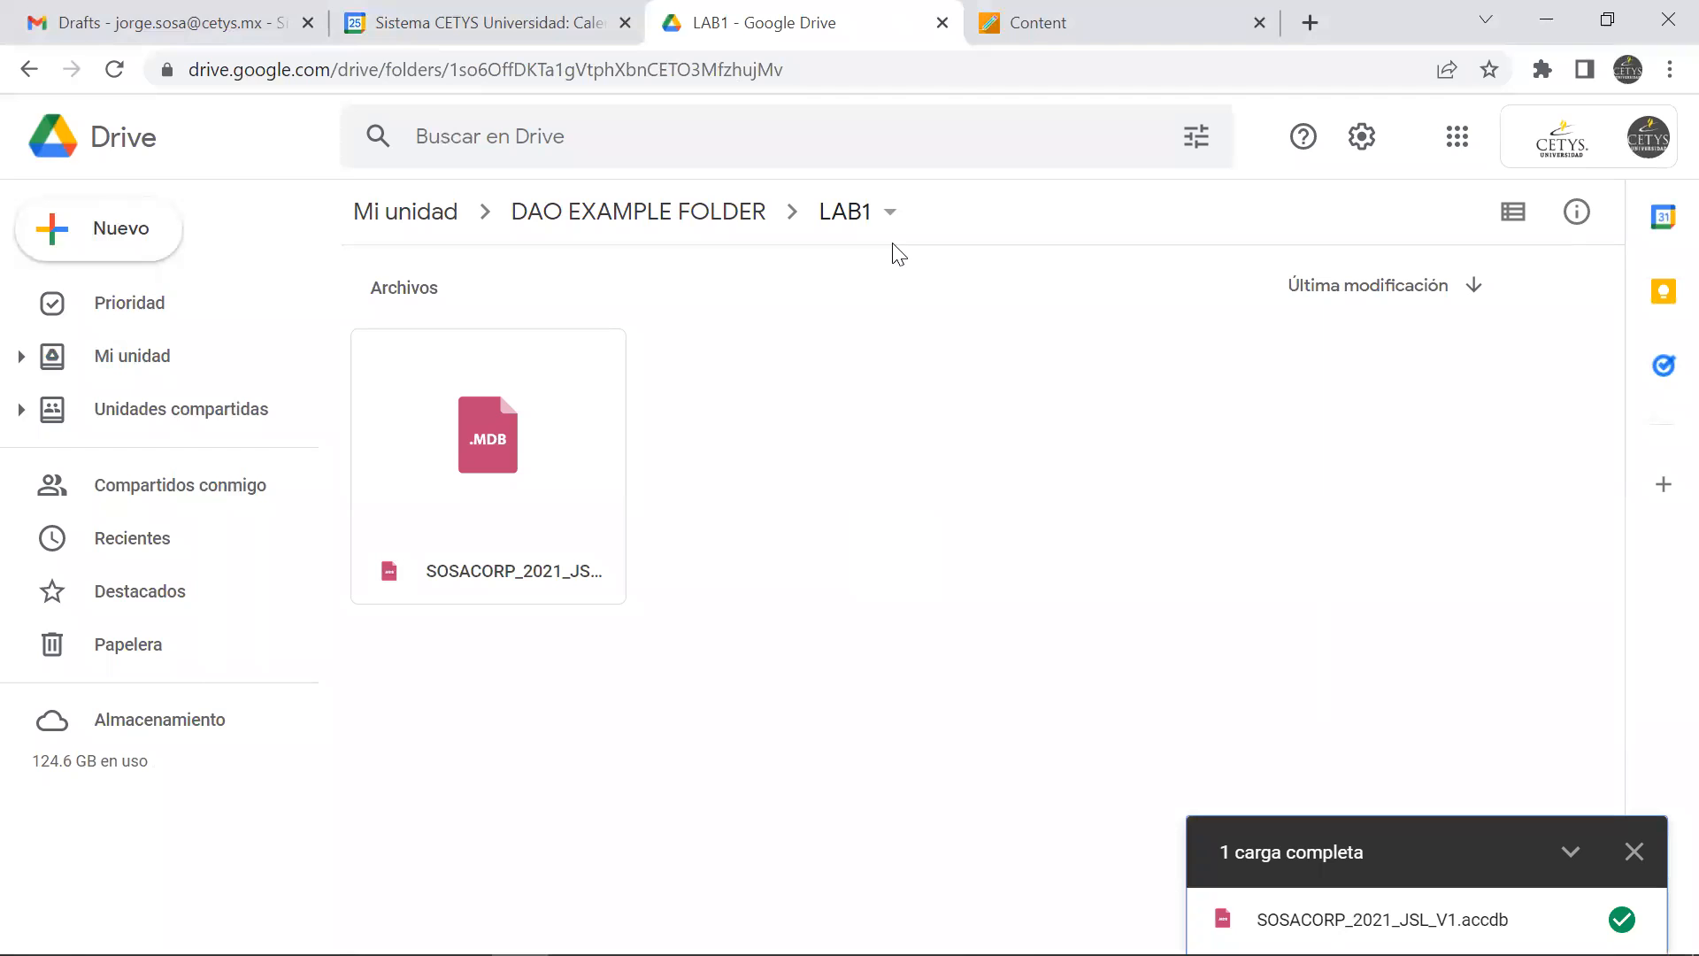
Go back to DAO EXAMPLE FOLDER and copy its sharing link
{"action": "left_click", "coordinate": [652, 230]}
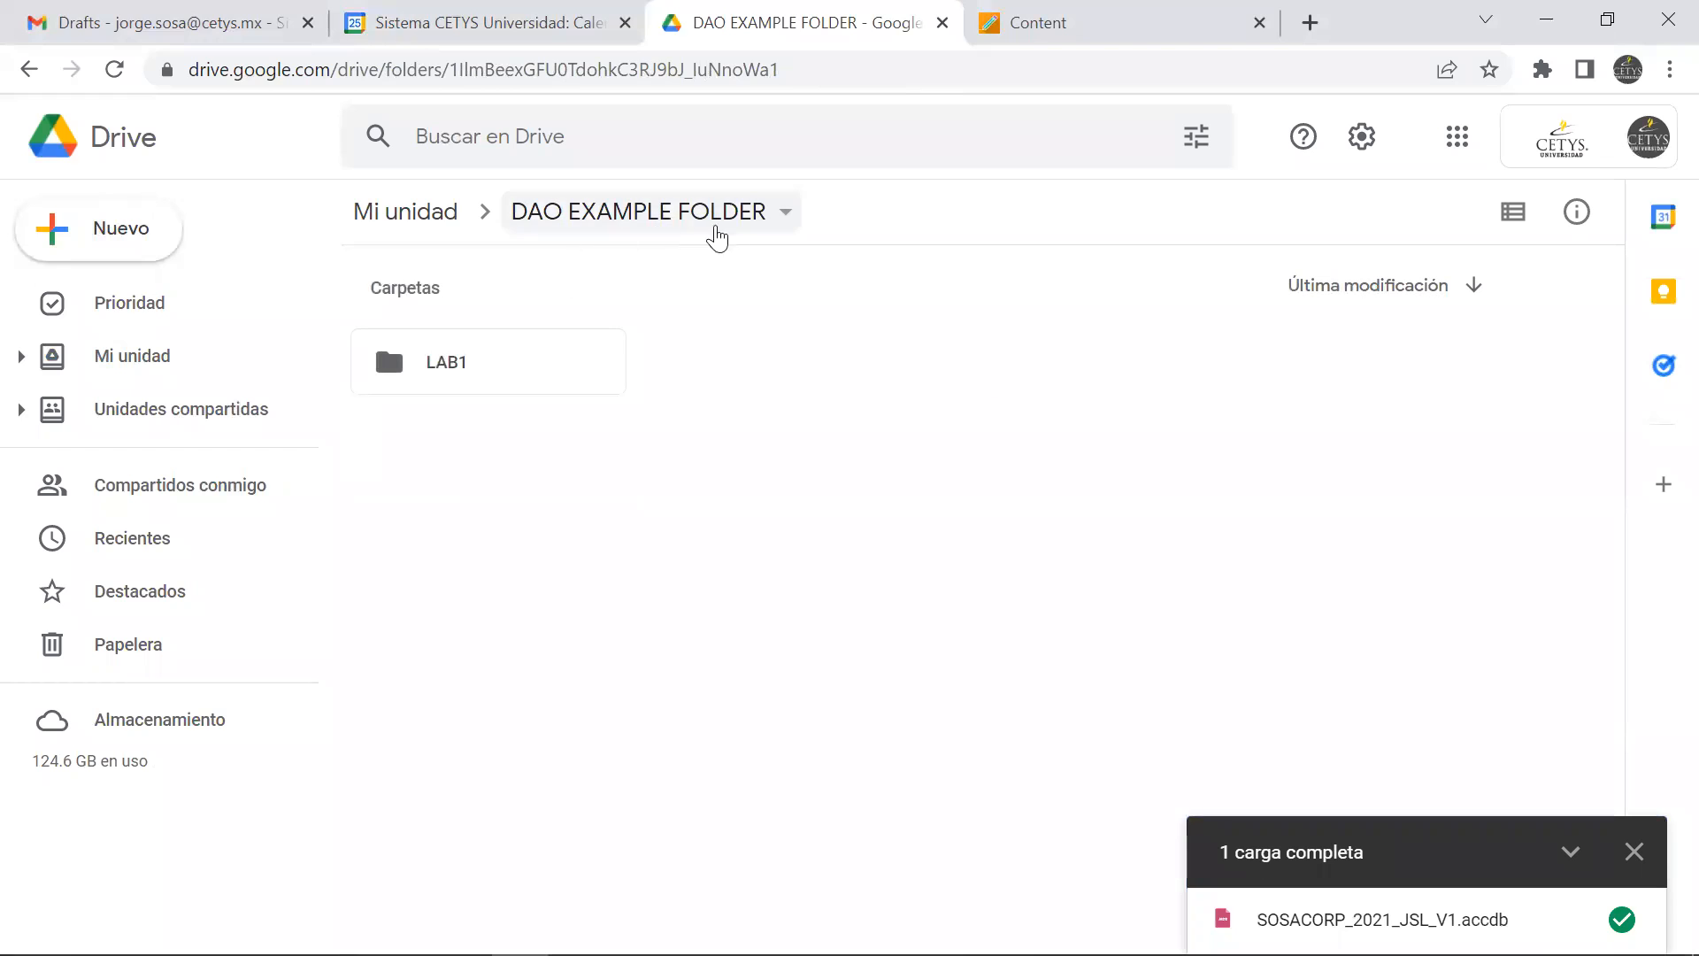
{"action": "left_click", "coordinate": [786, 217]}
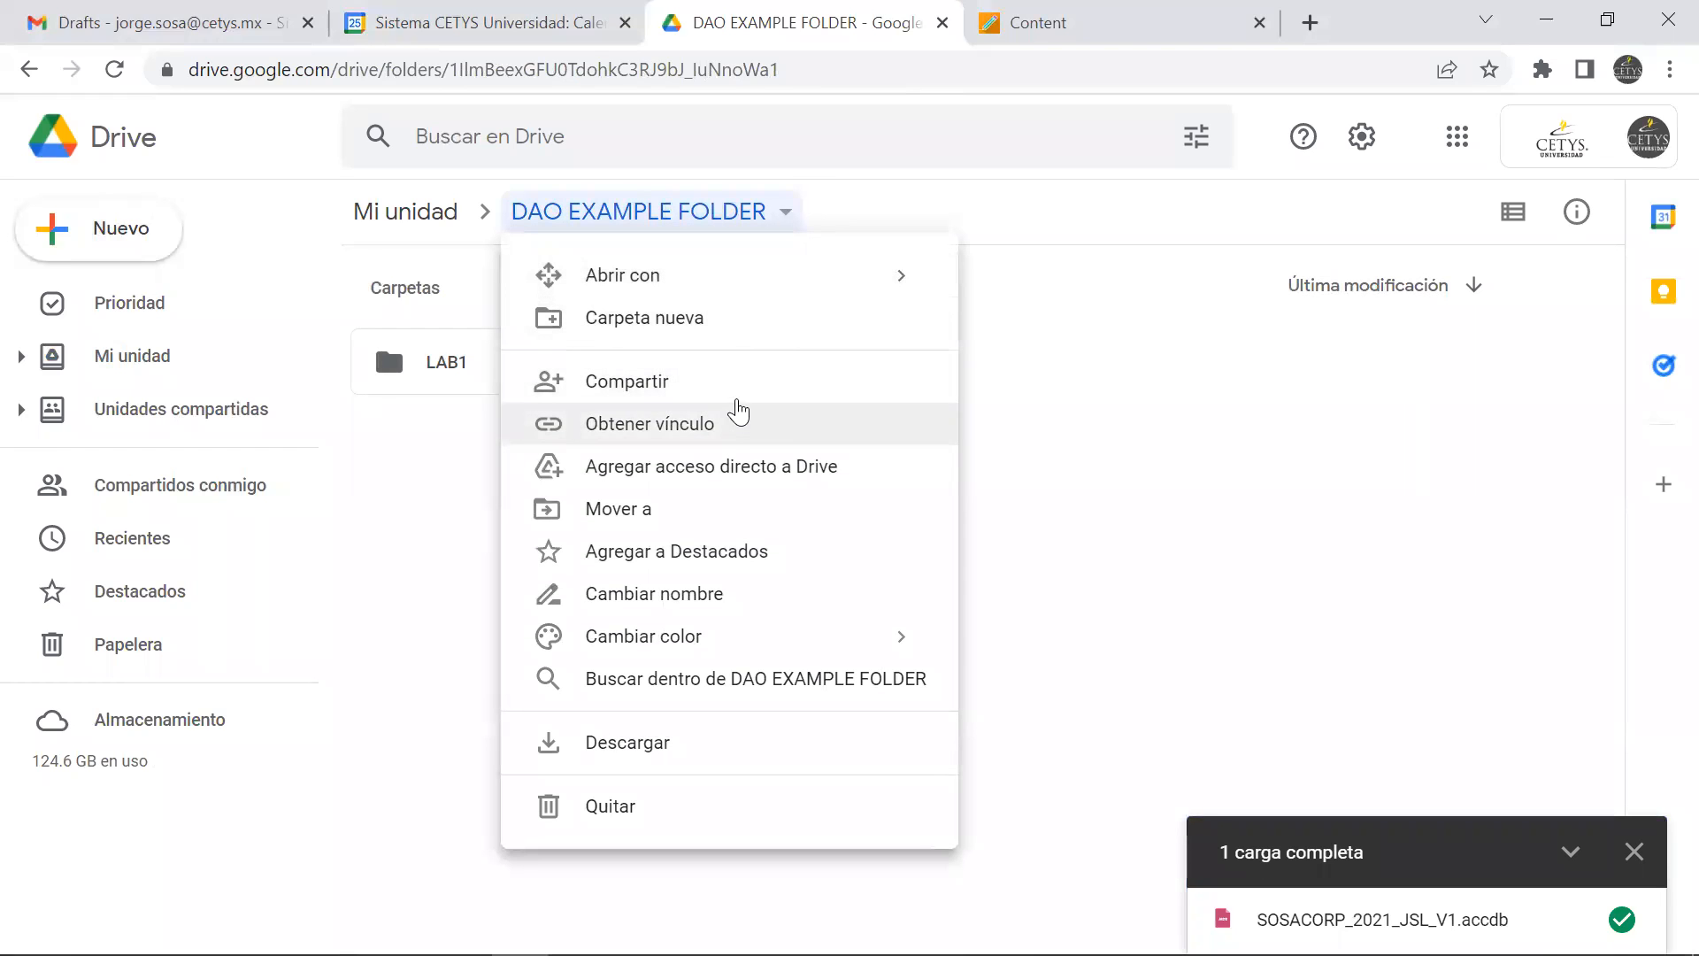
{"action": "left_click", "coordinate": [734, 387]}
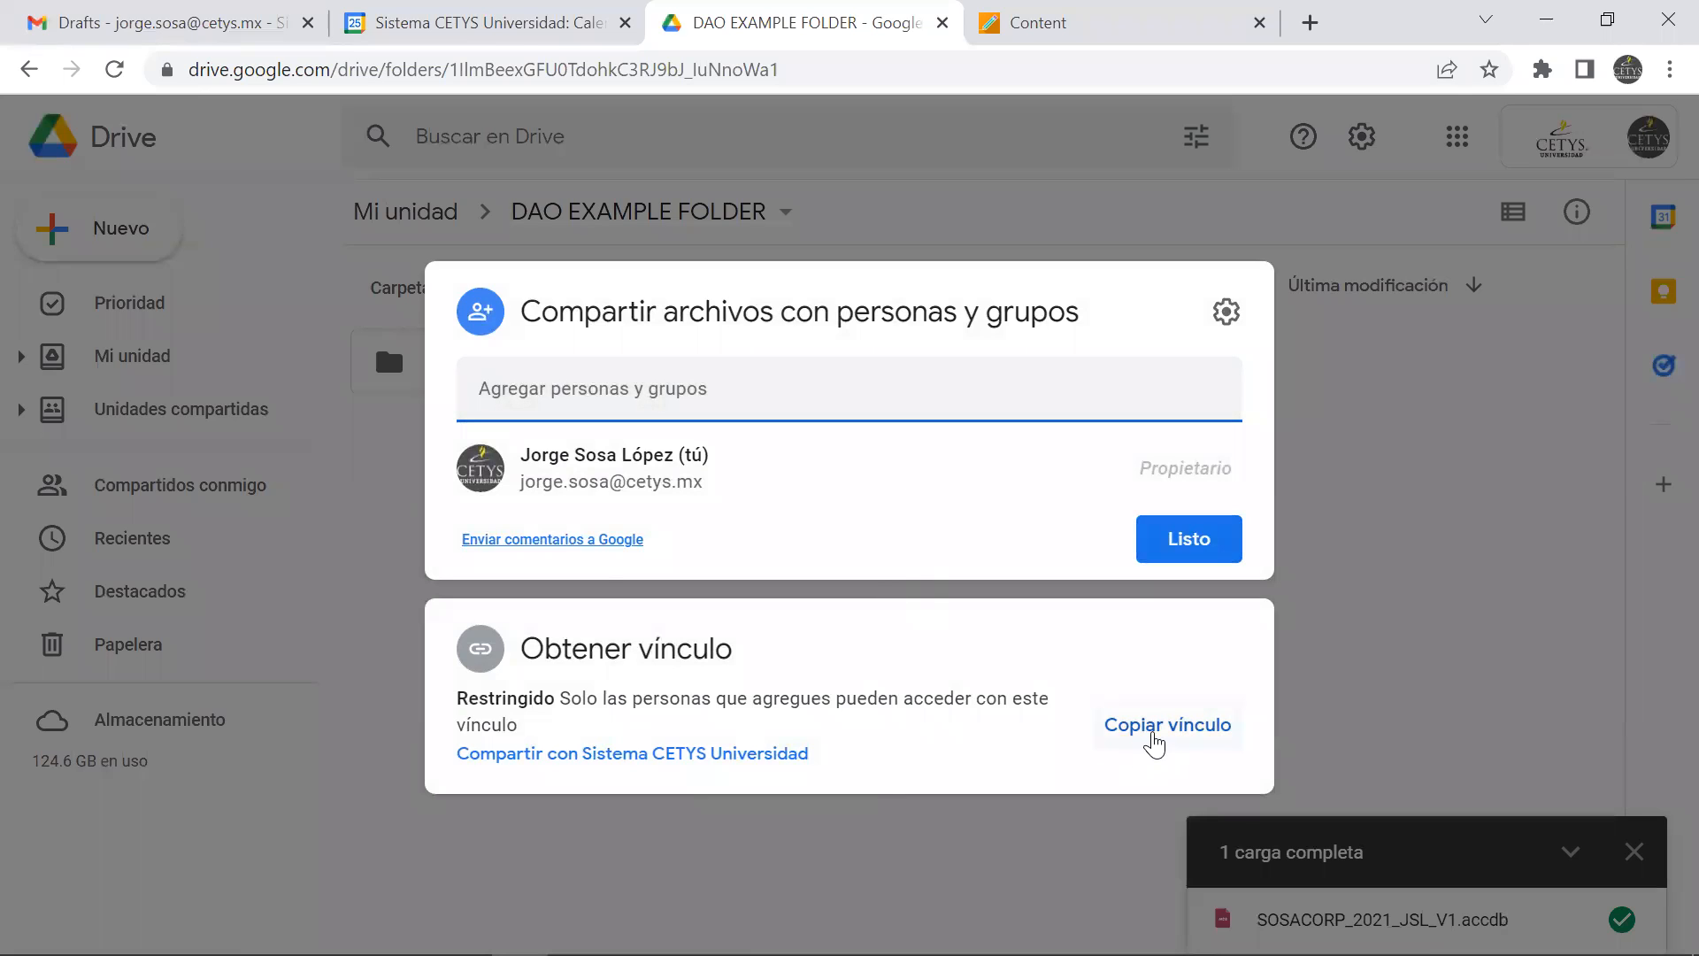
{"action": "left_click", "coordinate": [1159, 727]}
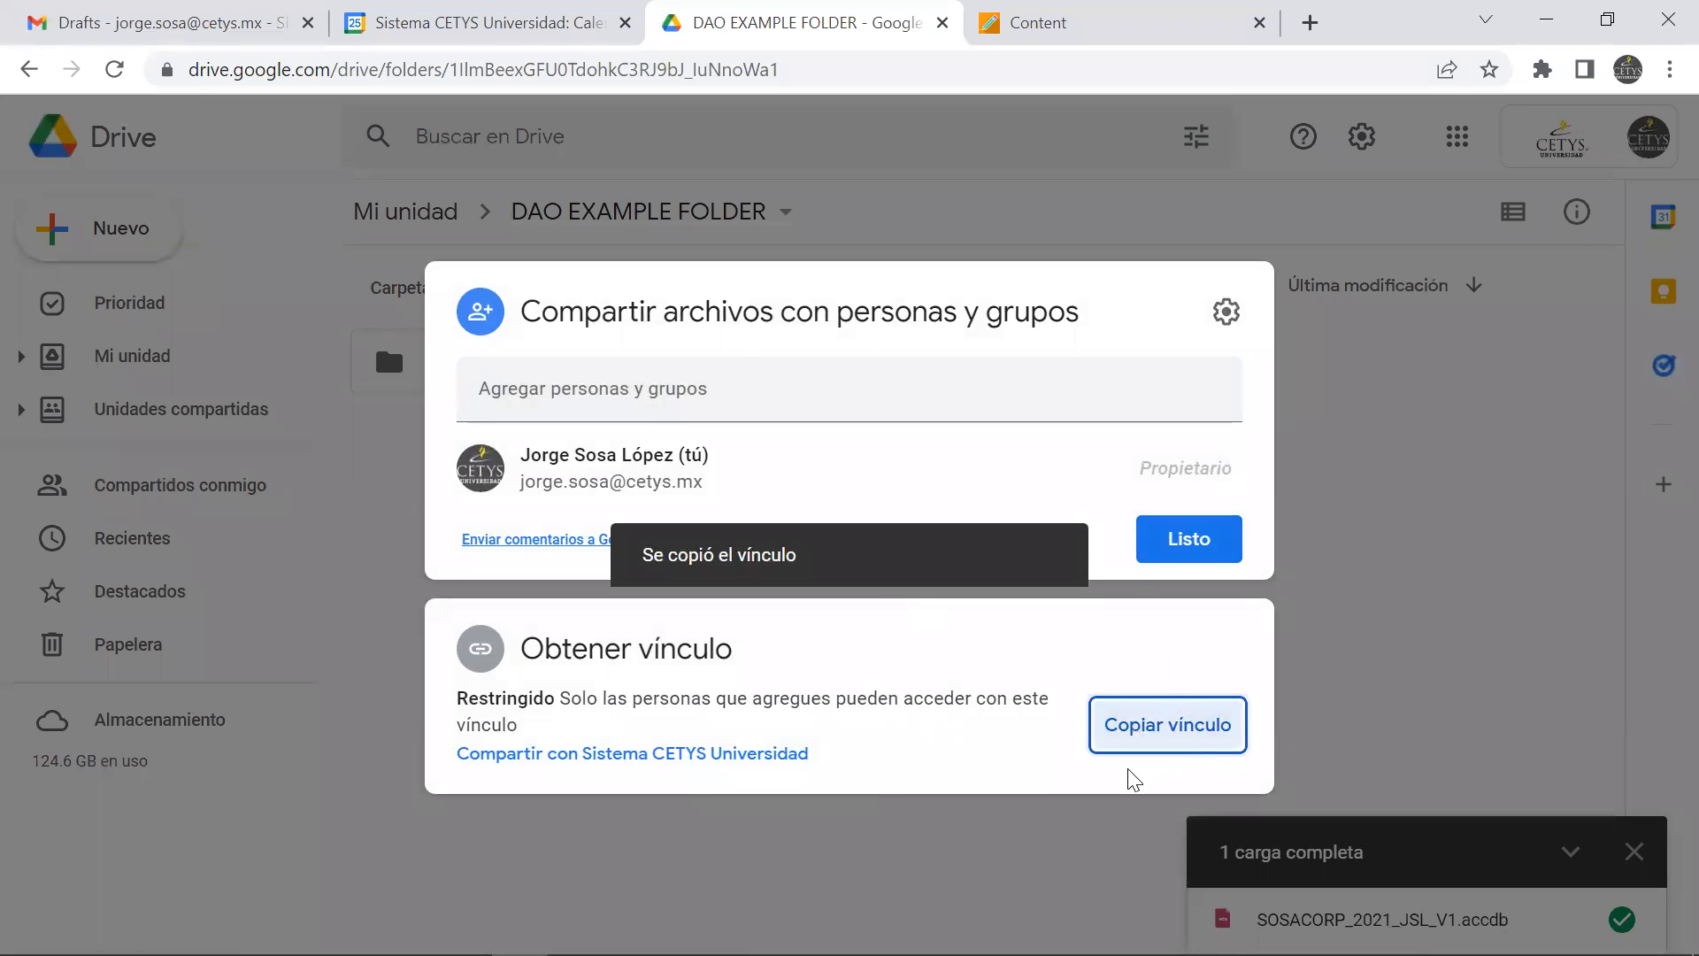
Paste the sharing link into a blank Notepad file, discard the file and close the folder's sharing dialog
{"action": "mouse_move", "coordinate": [635, 953]}
{"action": "left_click", "coordinate": [691, 928]}
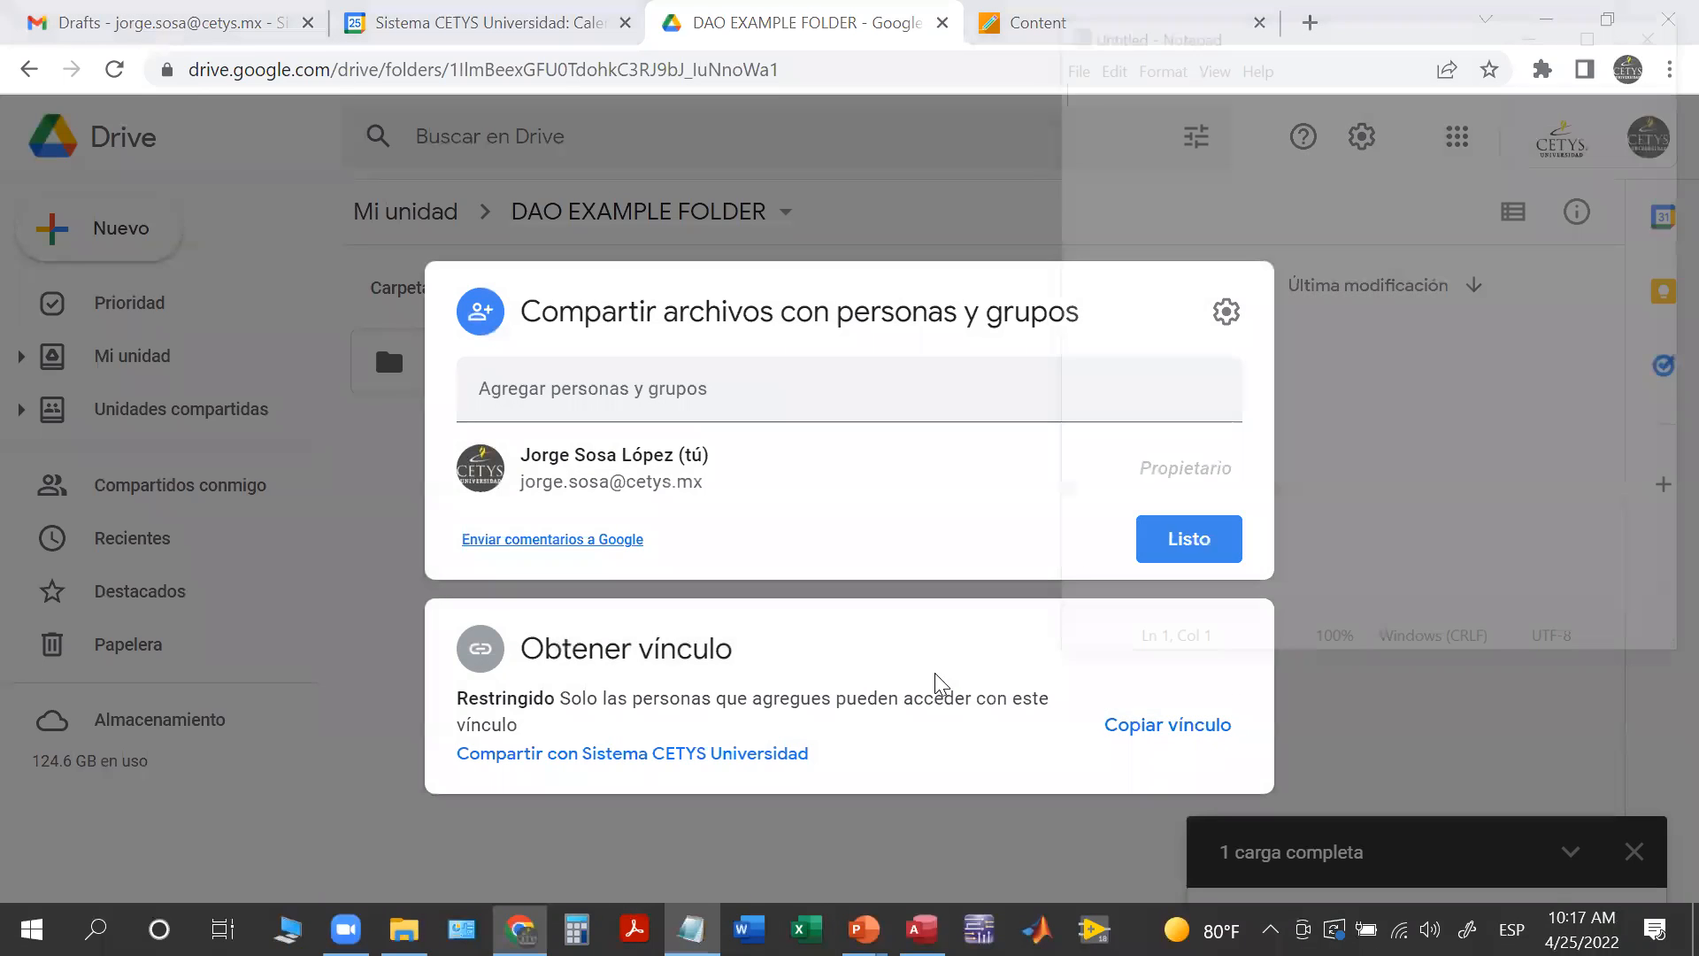
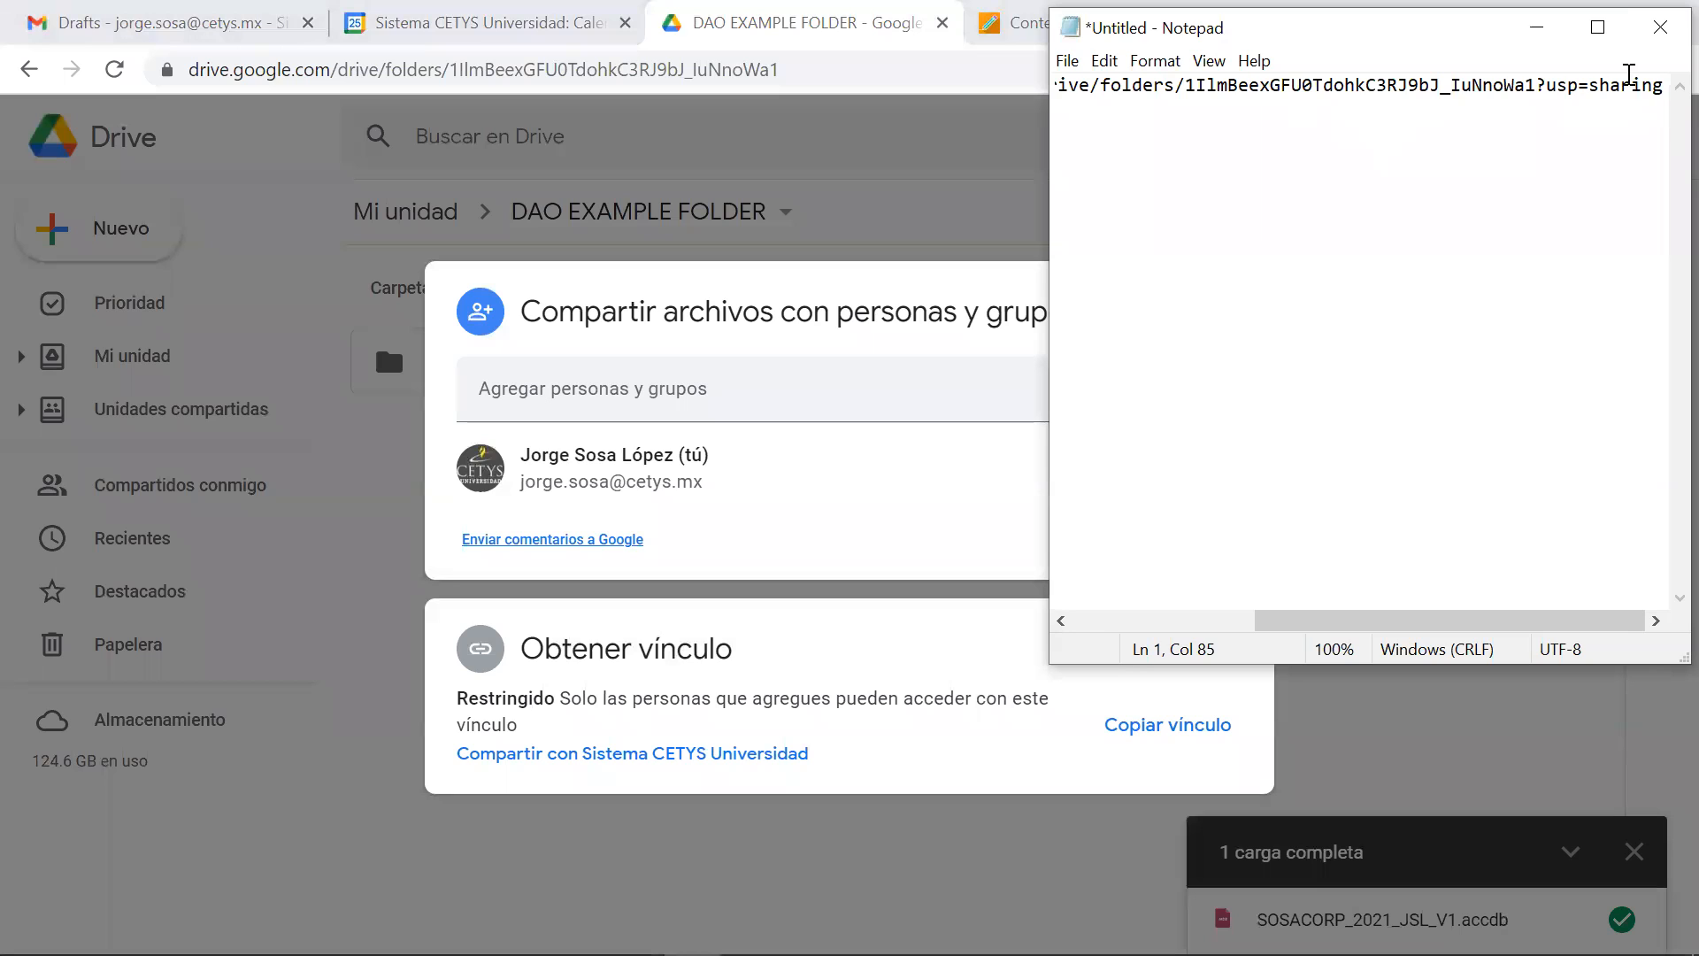
{"action": "left_click", "coordinate": [1660, 27]}
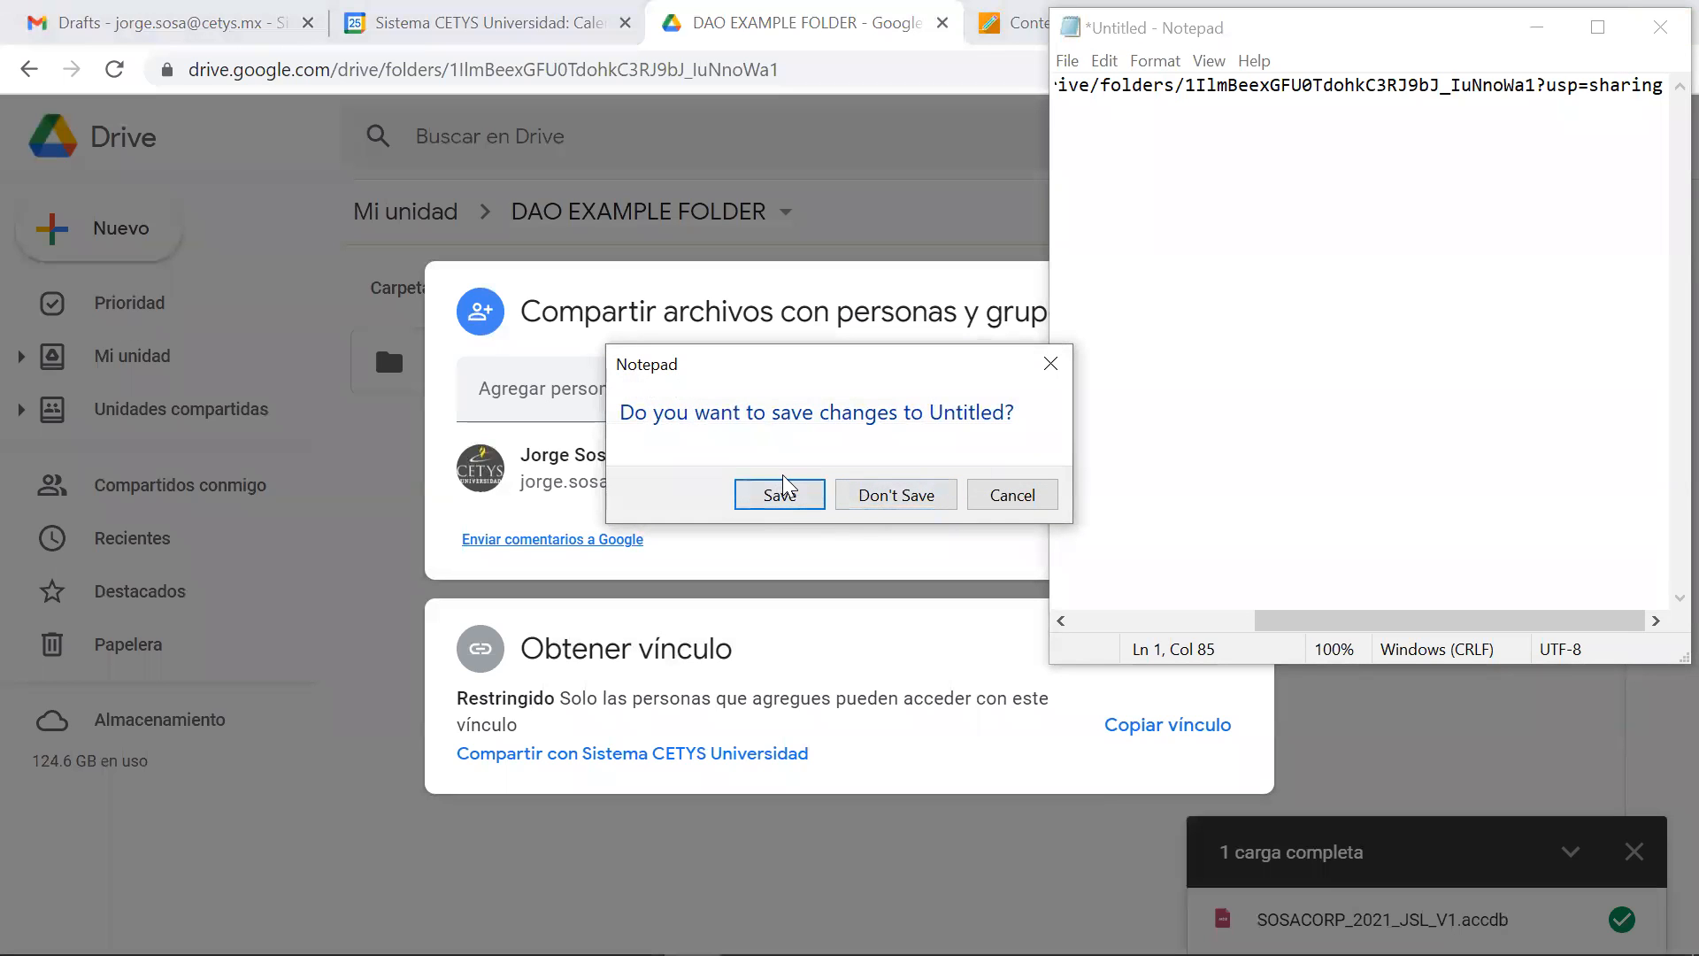
{"action": "left_click", "coordinate": [894, 494]}
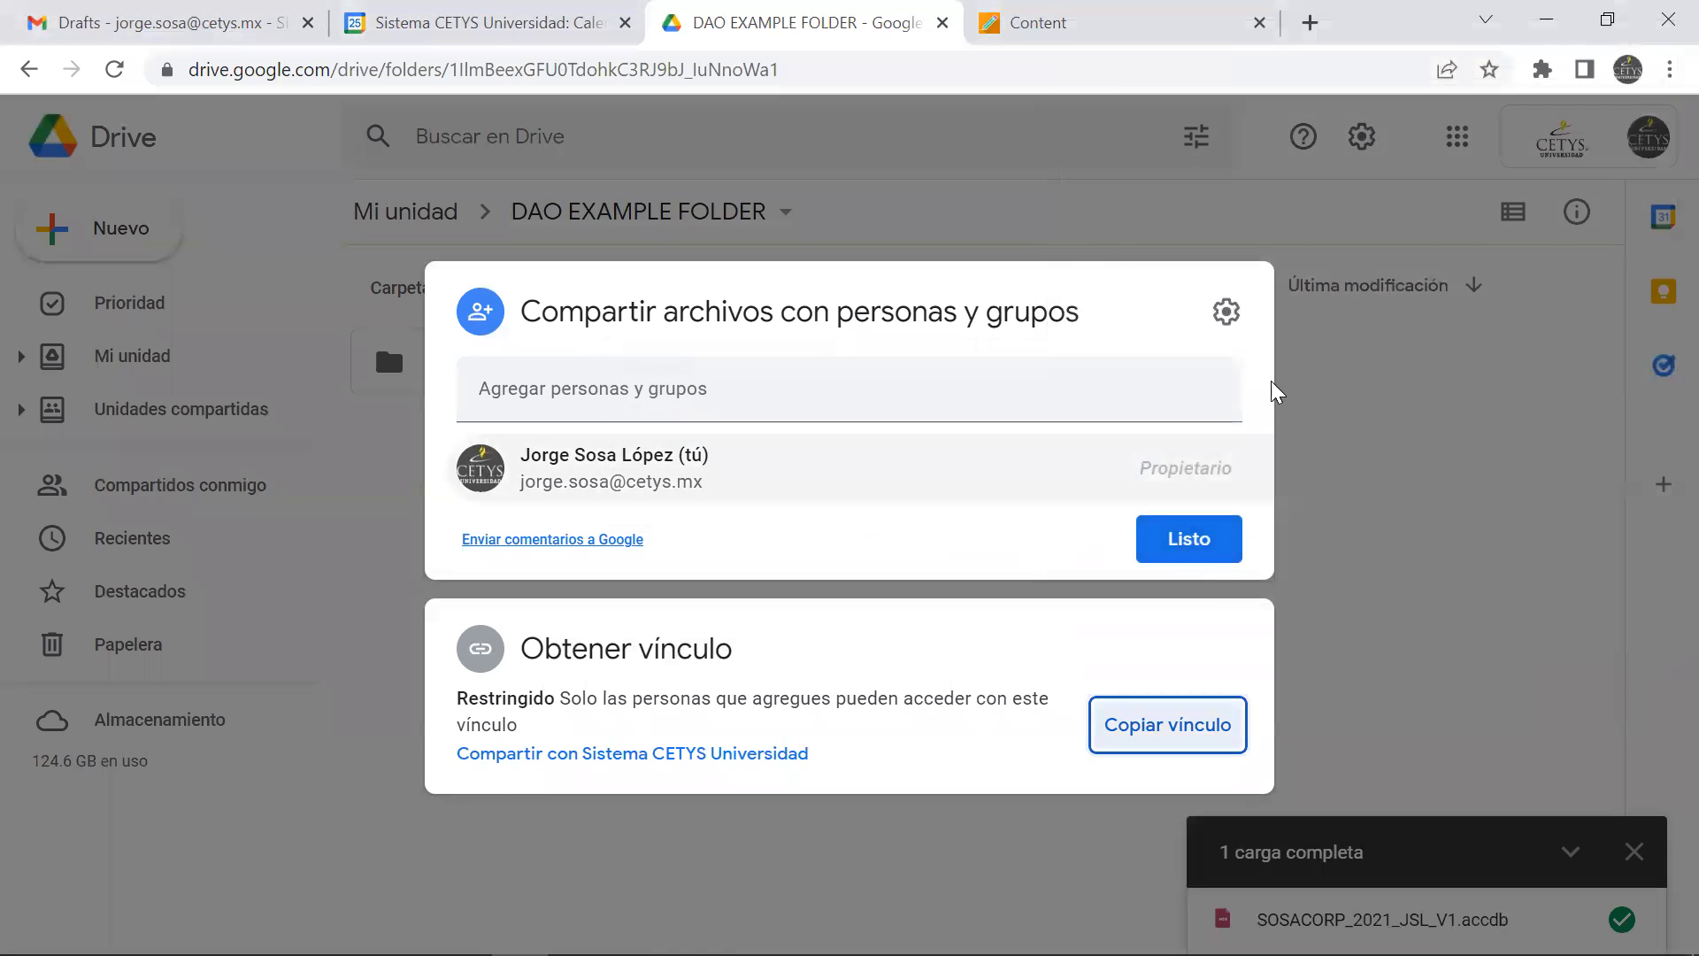
{"action": "left_click", "coordinate": [1352, 431]}
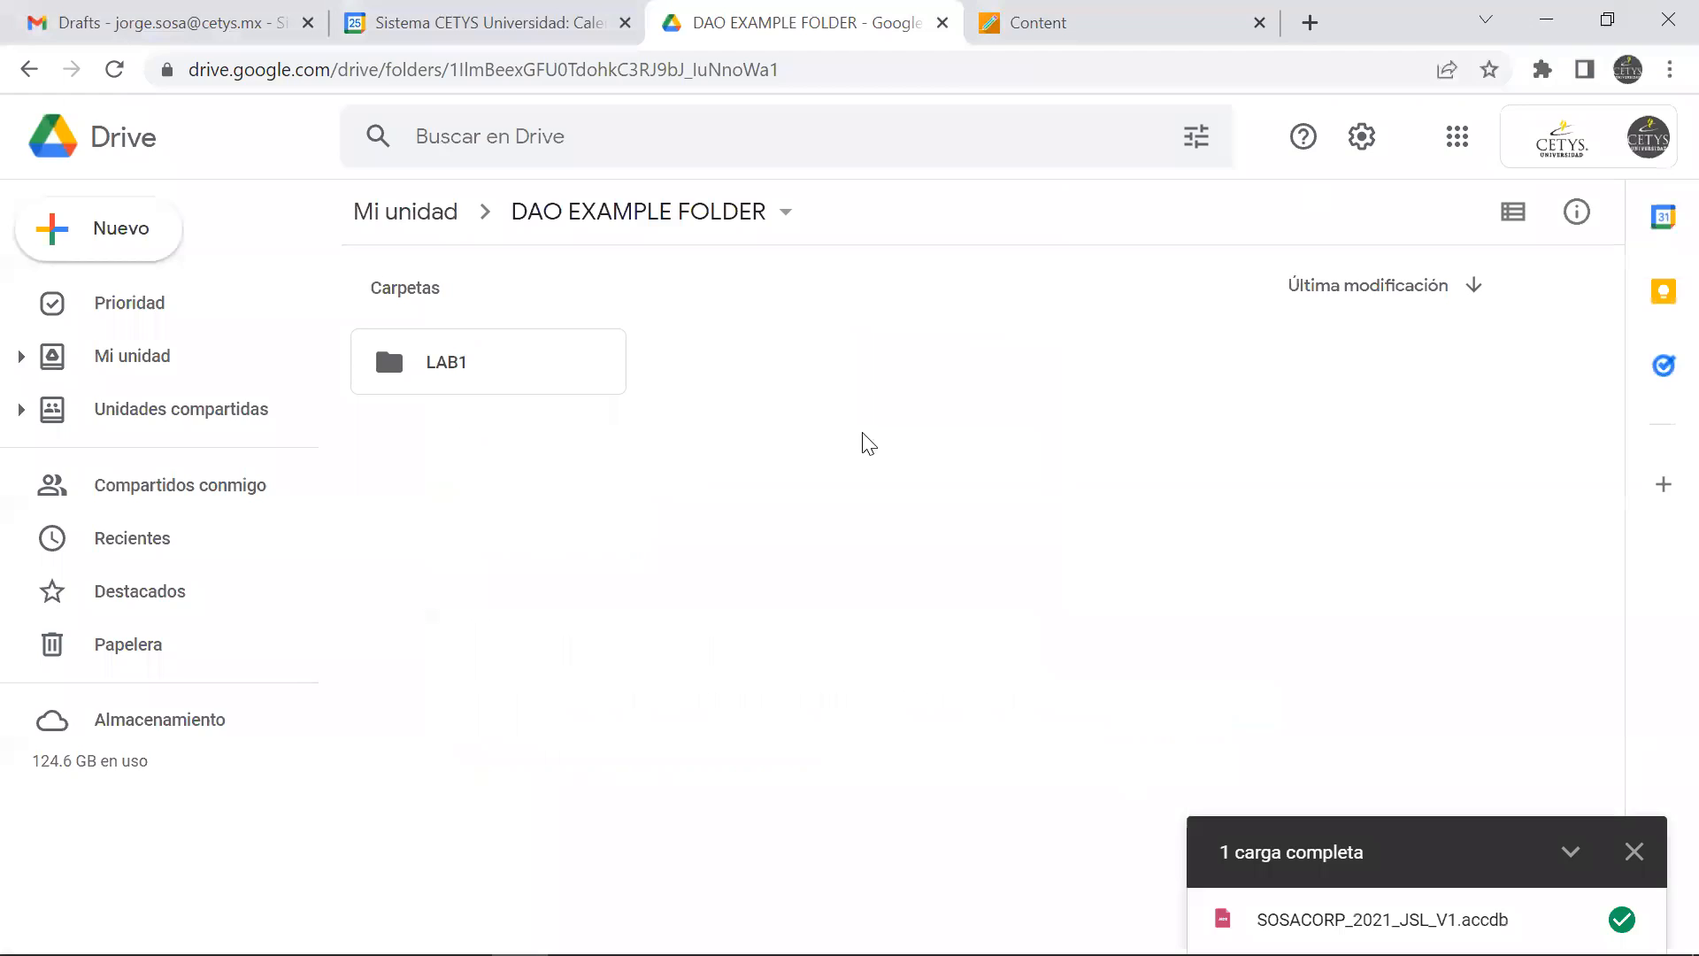
Move DAO EXAMPLE FOLDER from My Drive to the trash and close the Drive page
{"action": "left_click", "coordinate": [421, 212]}
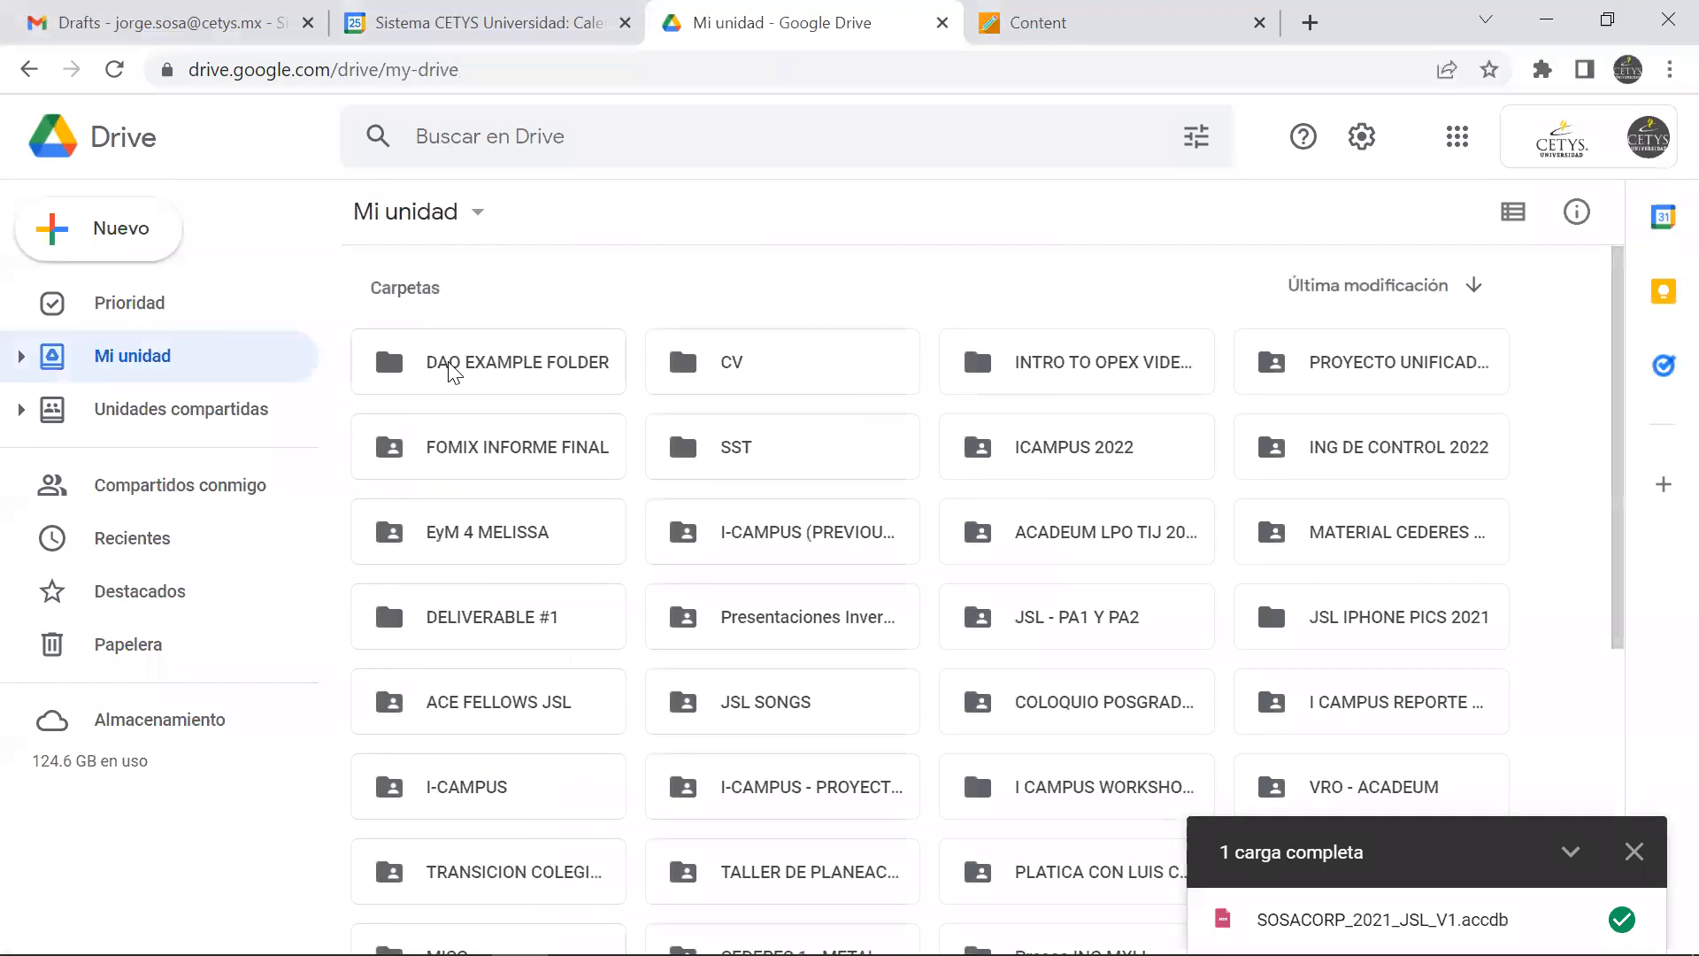
{"action": "left_click", "coordinate": [449, 365]}
{"action": "key", "text": "Delete"}
{"action": "left_click", "coordinate": [991, 606]}
{"action": "left_click", "coordinate": [1633, 863]}
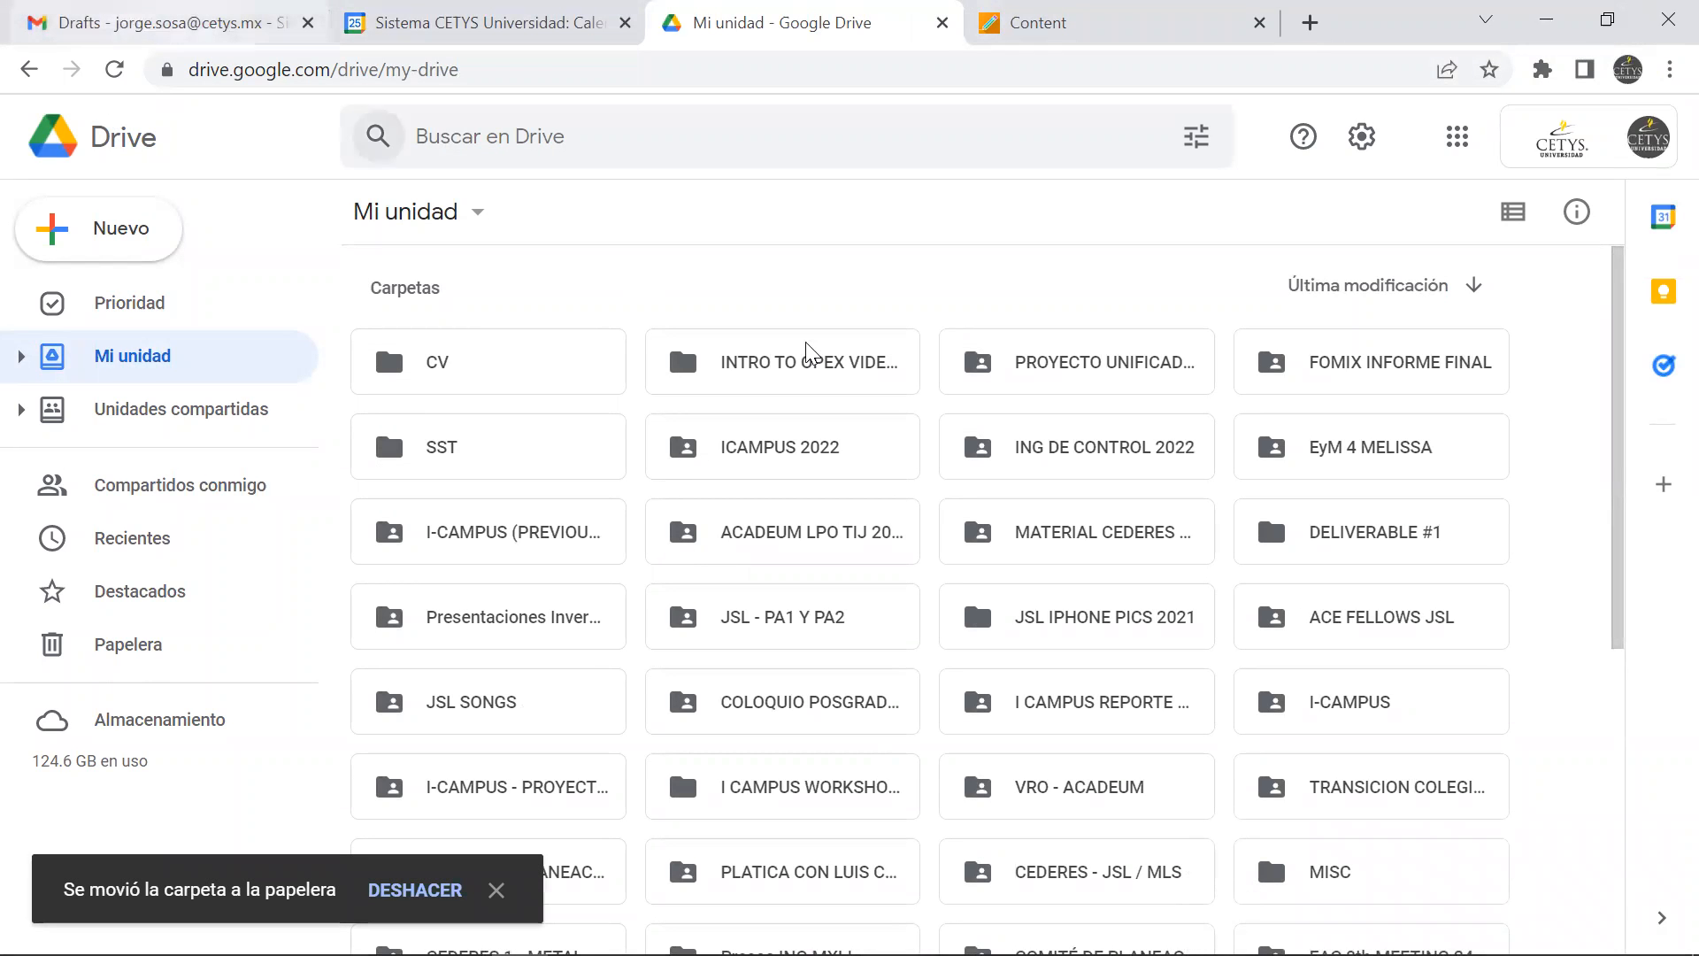
{"action": "left_click", "coordinate": [942, 24]}
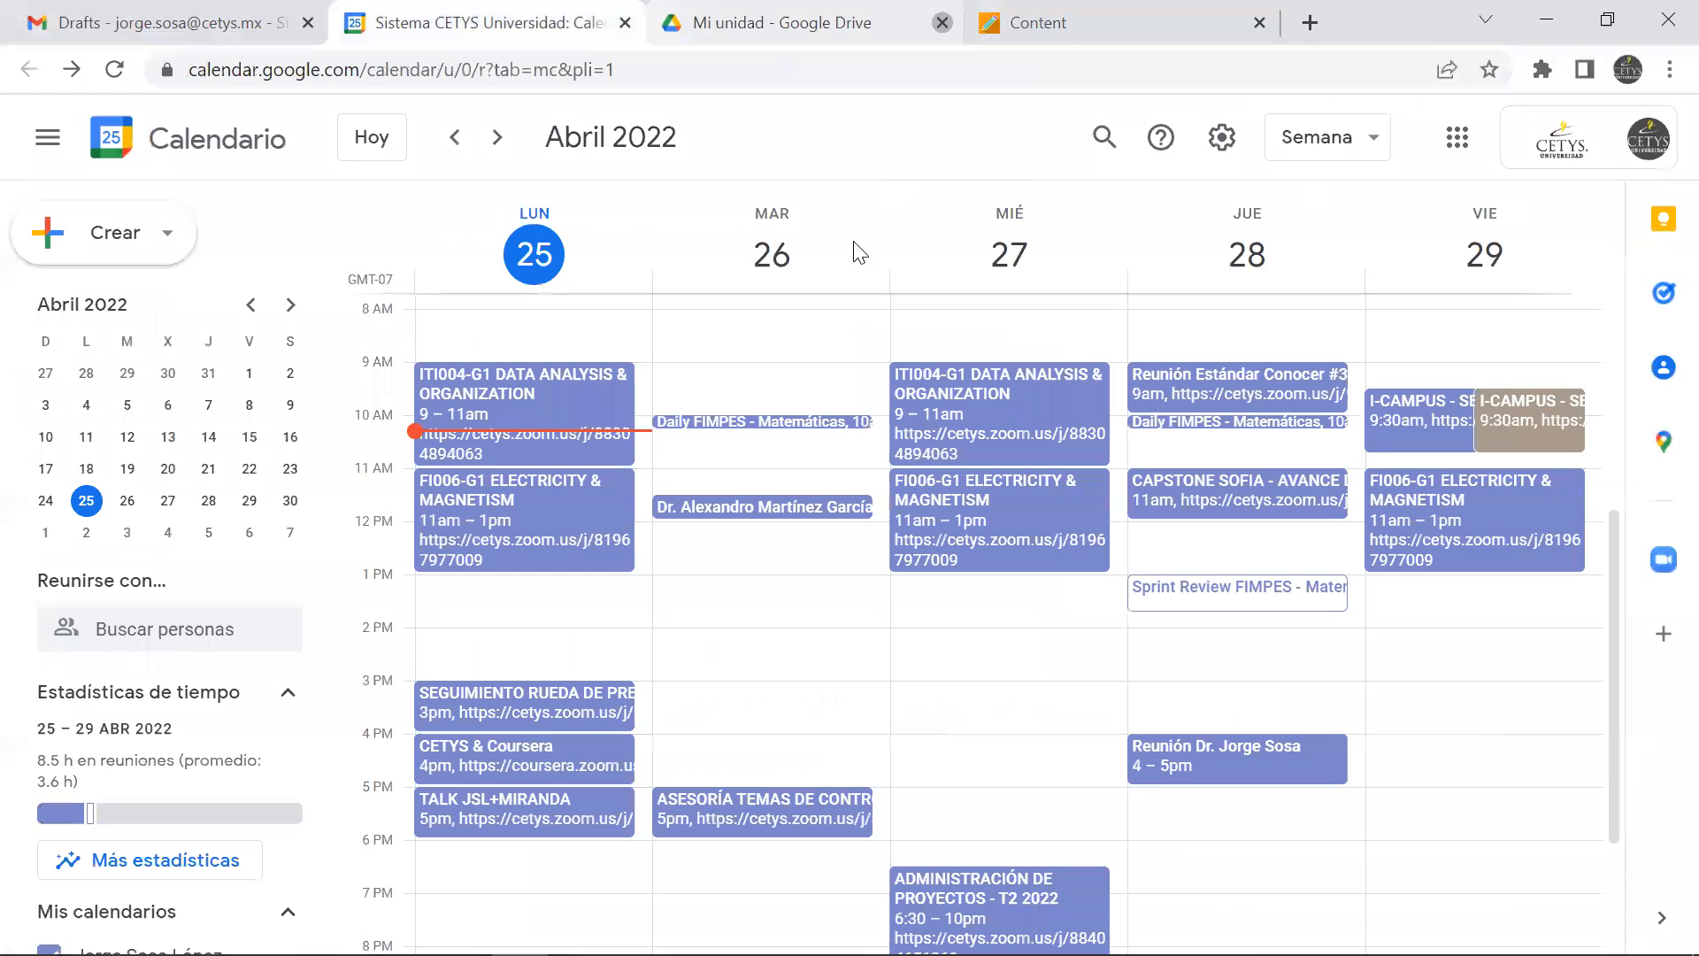
Consult TABLE_EMPLOYEE_PROJECT in the relational model slide in PowerPoint and return to Access
{"action": "key", "text": "alt+Tab"}
{"action": "key", "text": "alt+Tab"}
{"action": "key", "text": "alt+Tab"}
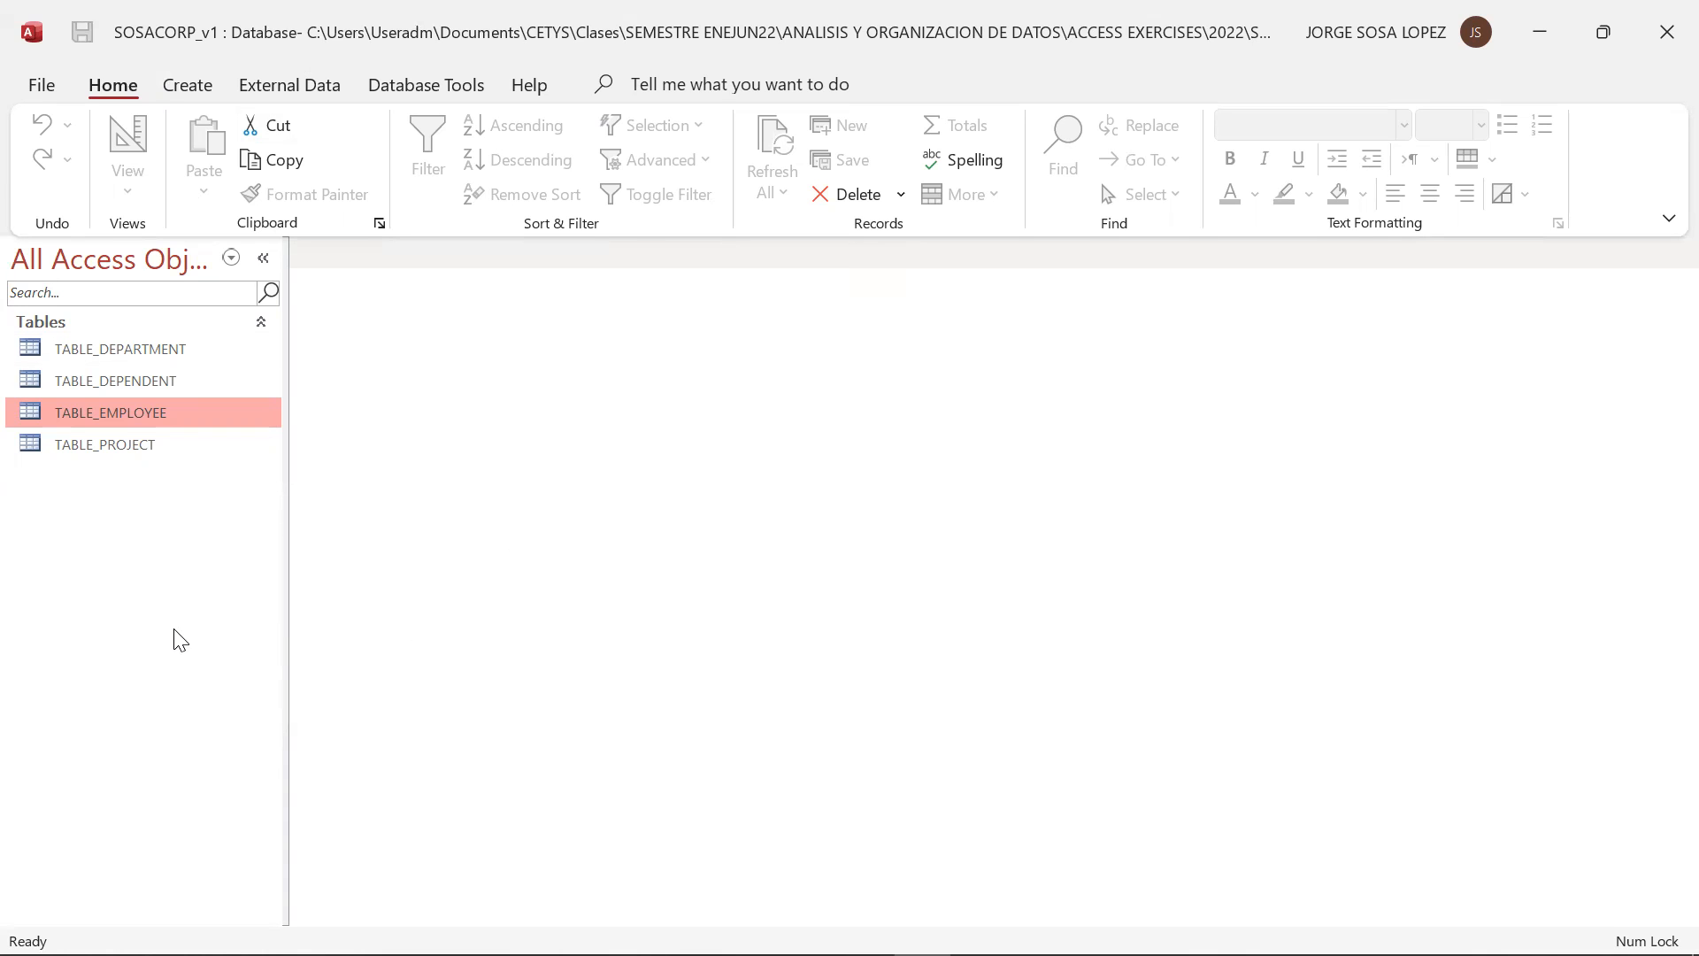
{"action": "key", "text": "alt+Tab"}
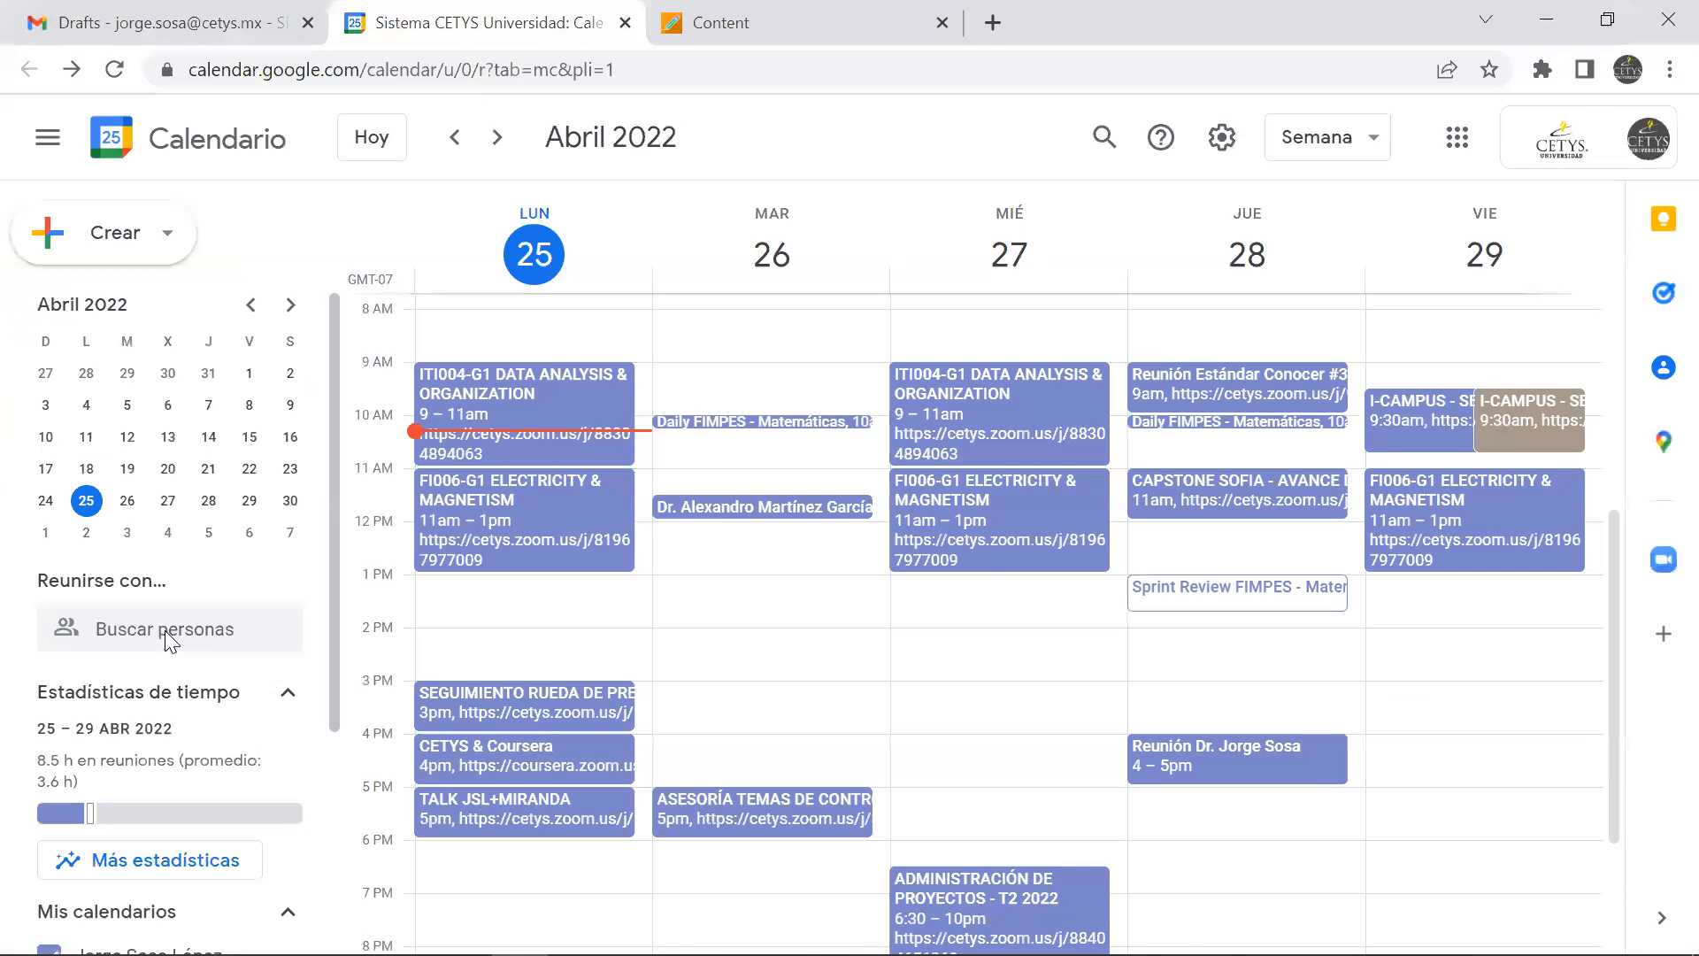
{"action": "key", "text": "alt+Tab"}
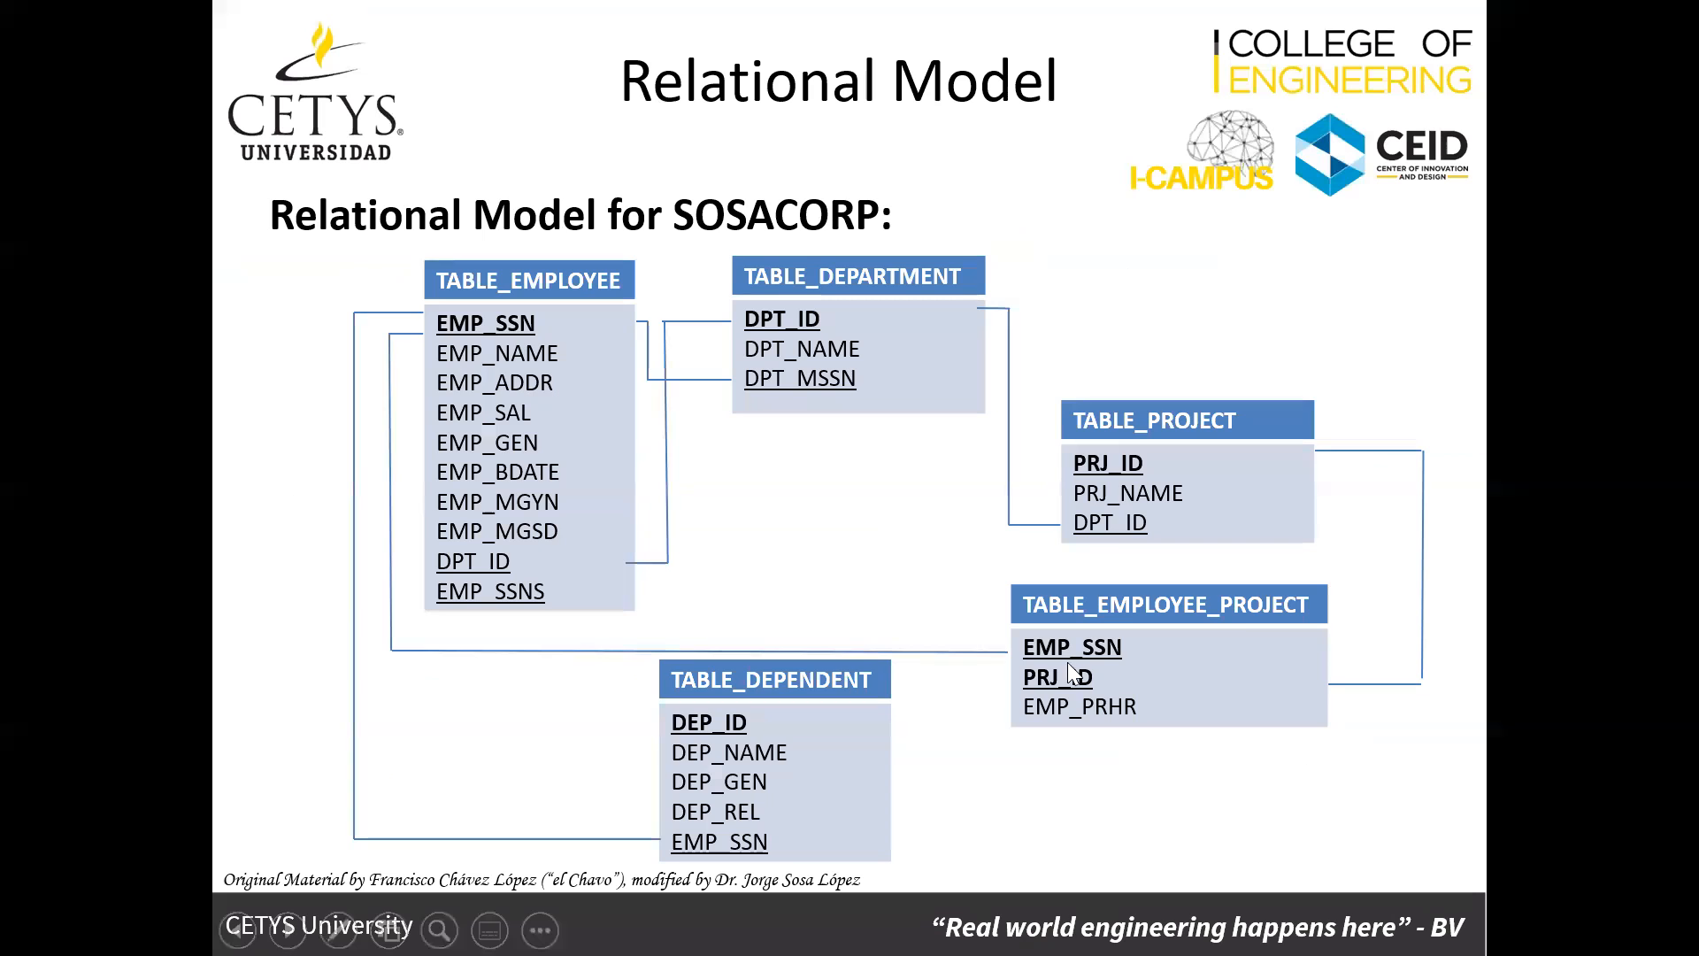
{"action": "key", "text": "alt+Tab"}
{"action": "key", "text": "alt+Tab"}
{"action": "key", "text": "alt+Tab"}
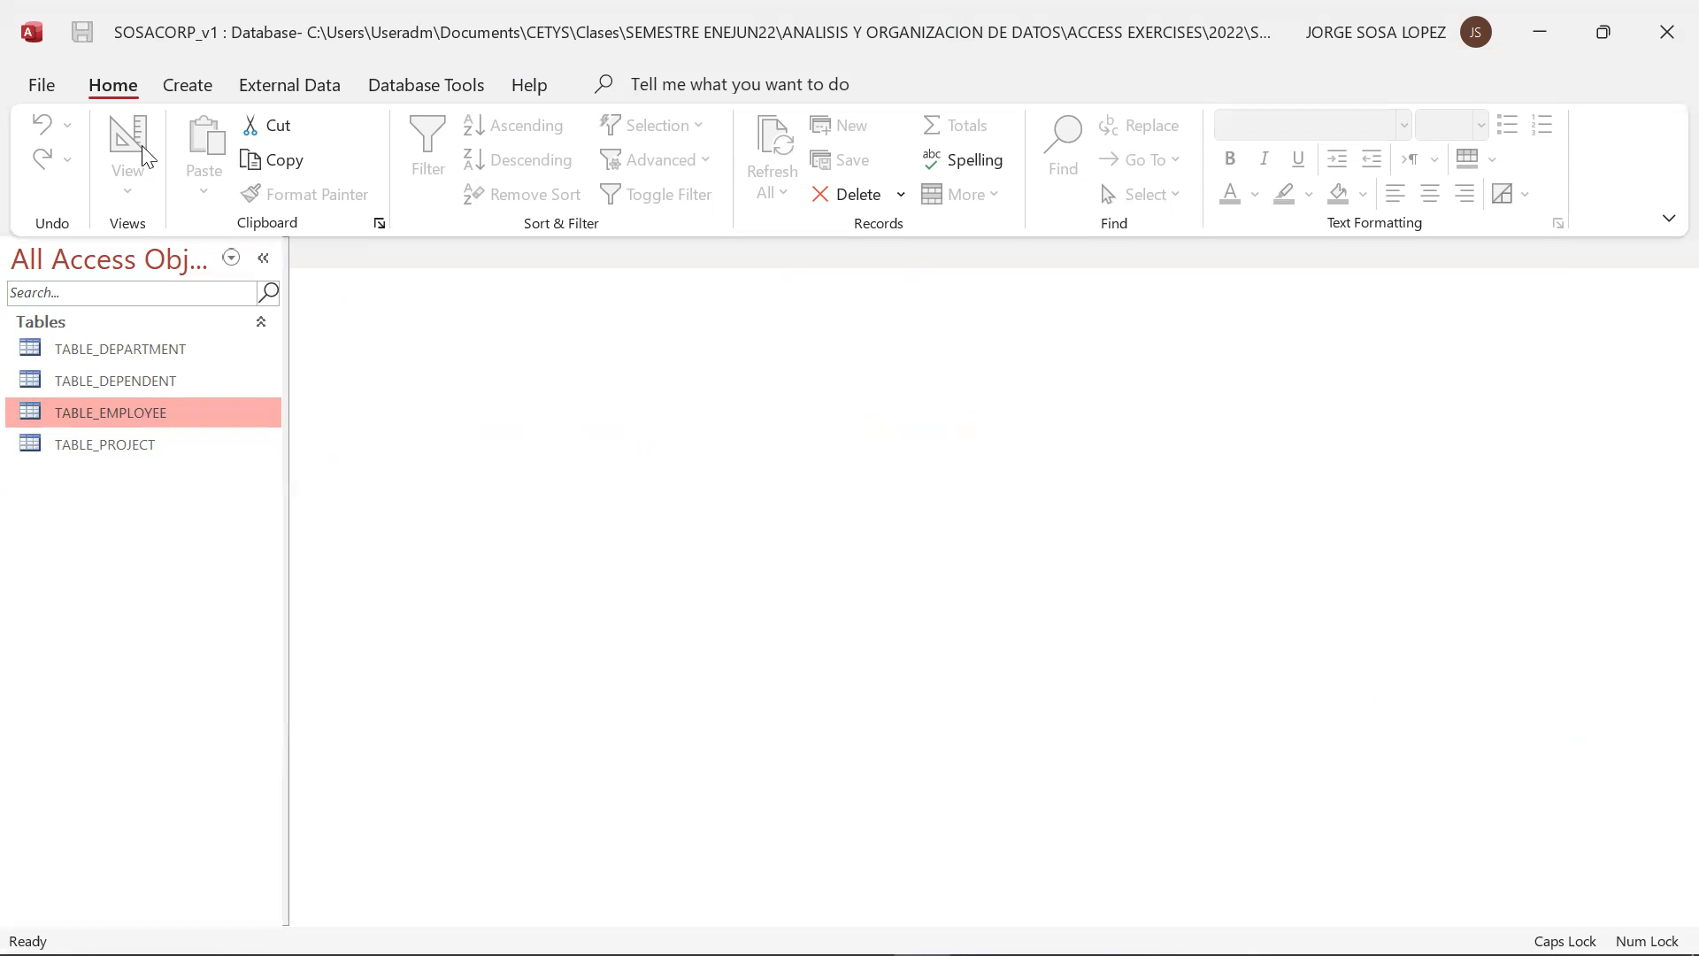
Create a new table, switch it to Design View and save it as TABLE_EMPLOYEE_PROJECT
{"action": "left_click", "coordinate": [184, 87]}
{"action": "left_click", "coordinate": [155, 200]}
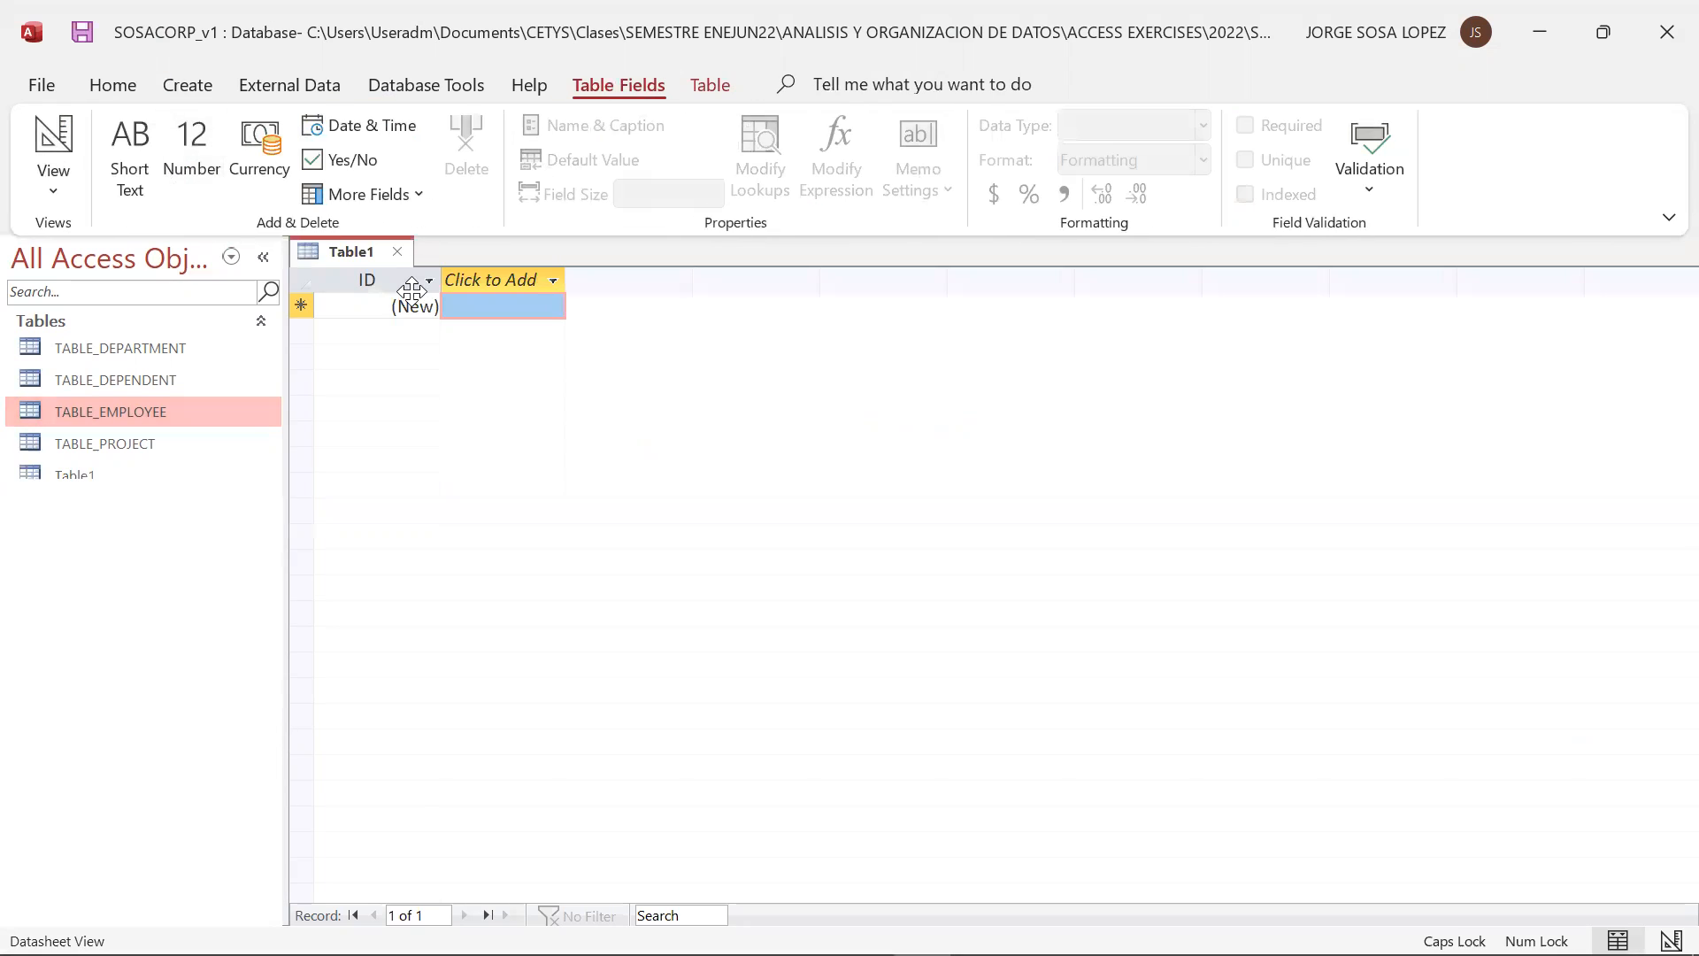
{"action": "left_click", "coordinate": [53, 173]}
{"action": "left_click", "coordinate": [67, 320]}
{"action": "type", "text": "TABLE_EMPLOYEE_PROJECT"}
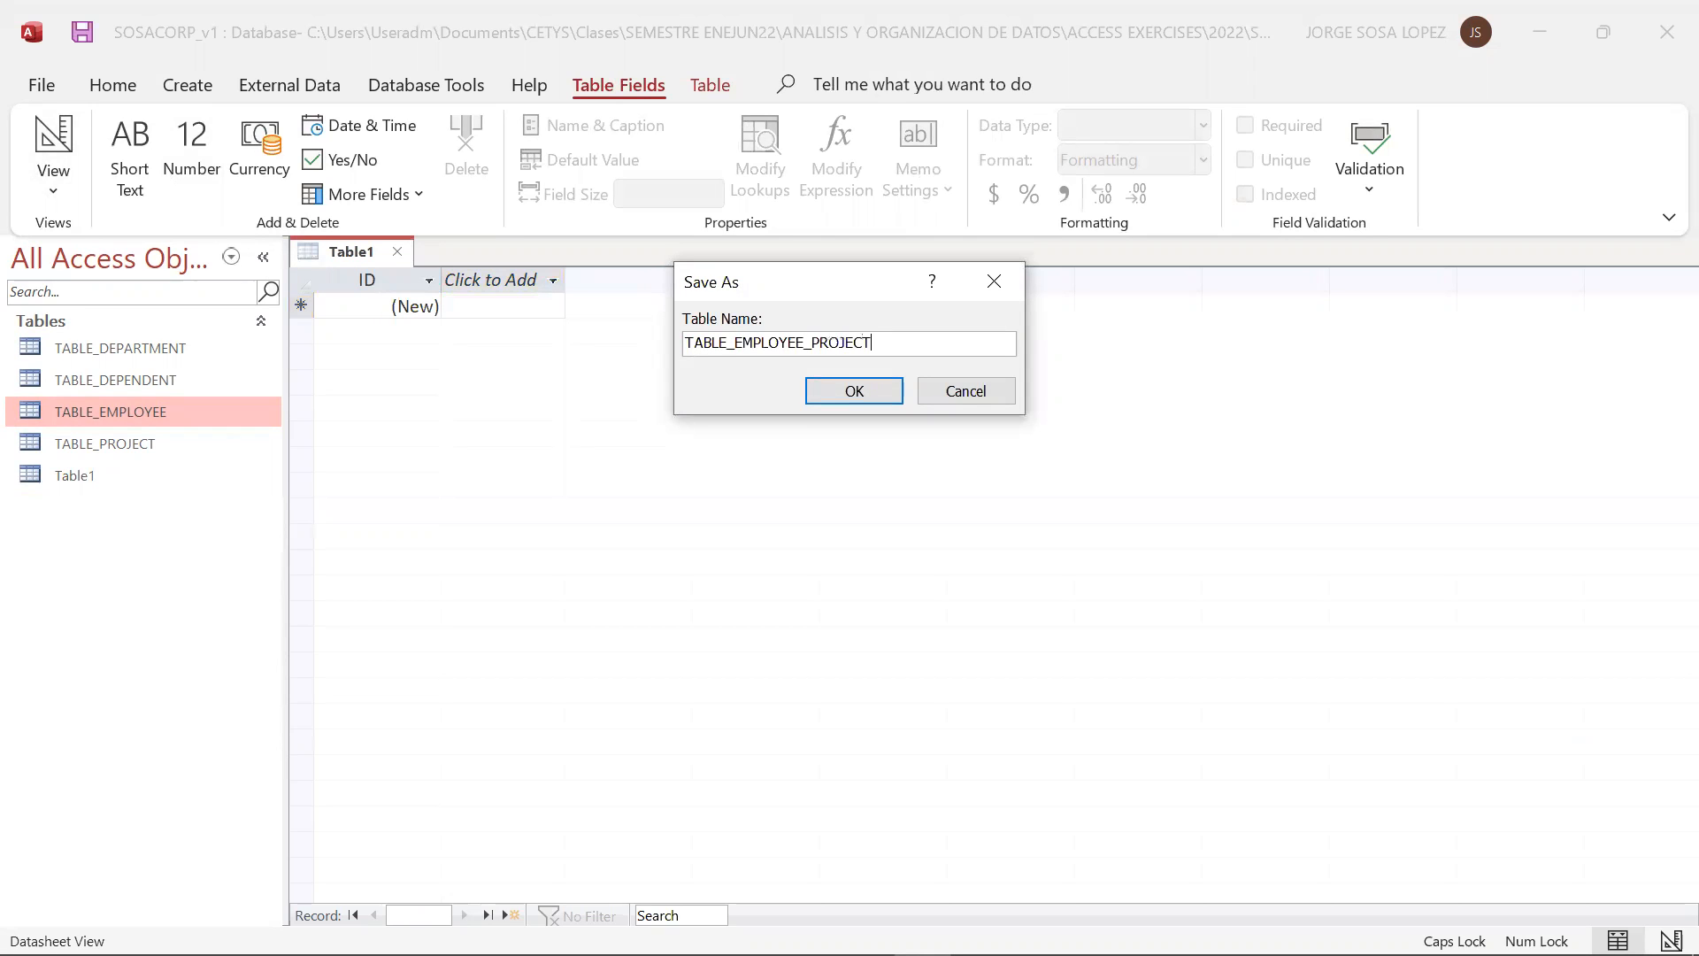
{"action": "left_click", "coordinate": [839, 389]}
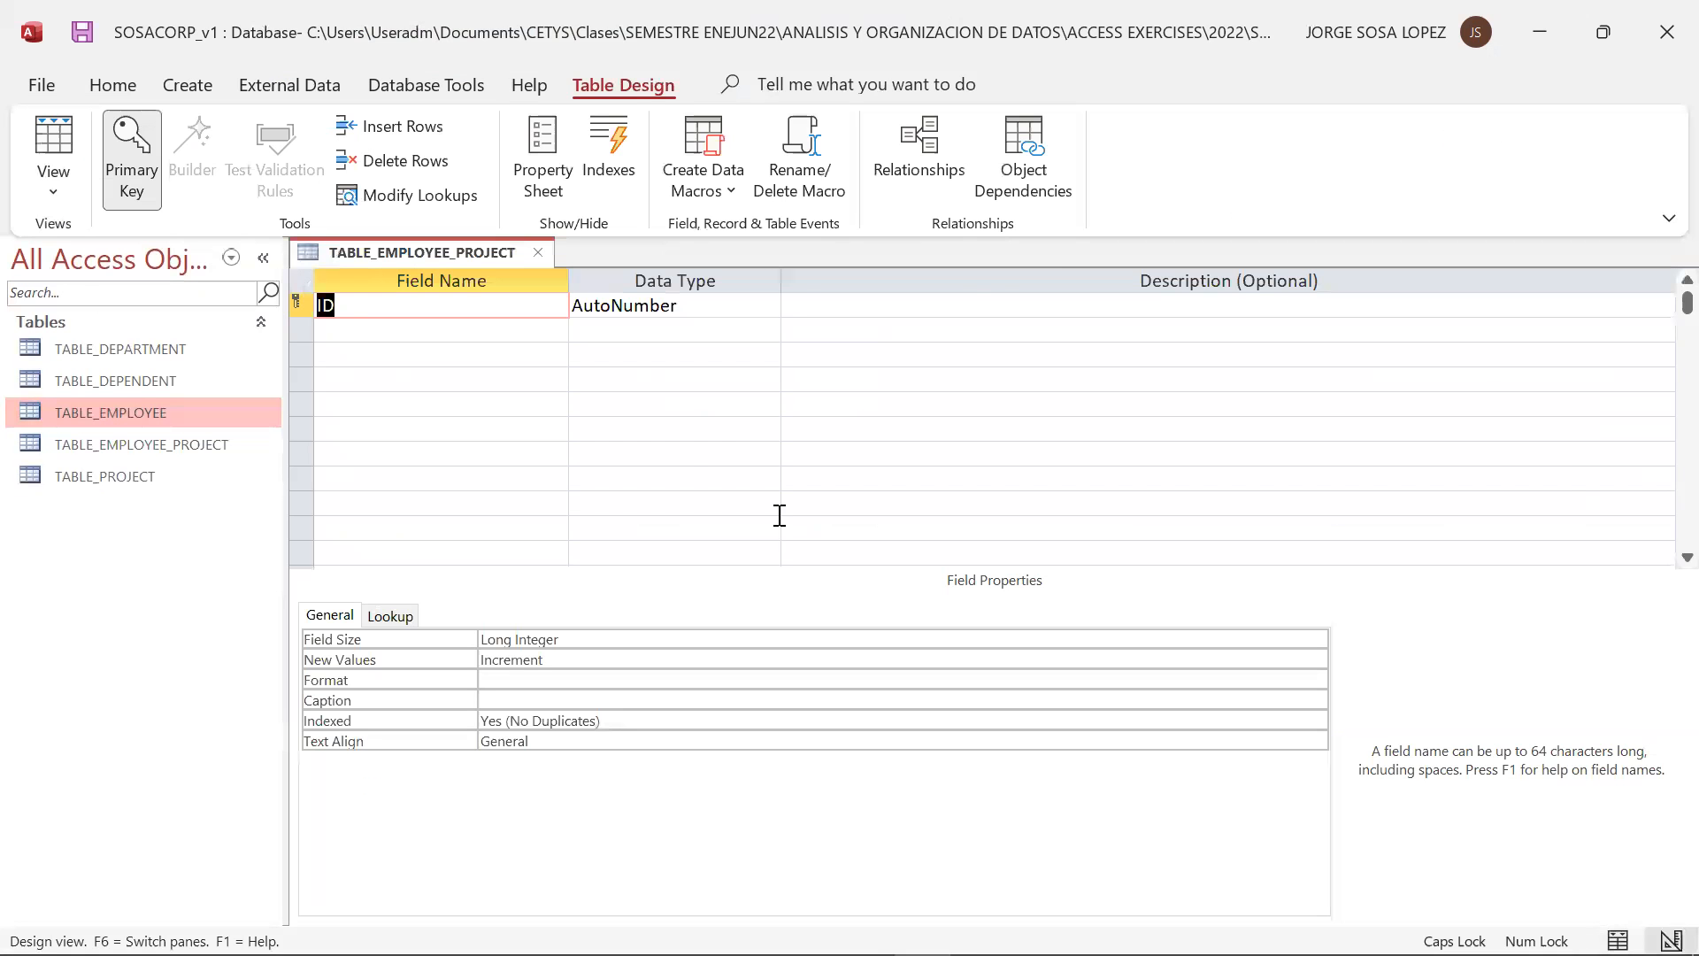
Check the relational model slide in PowerPoint, return to Access and rename the ID field of TABLE_EMPLOYEE_PROJECT to EMP_SSN
{"action": "key", "text": "alt+Tab"}
{"action": "key", "text": "alt+Tab"}
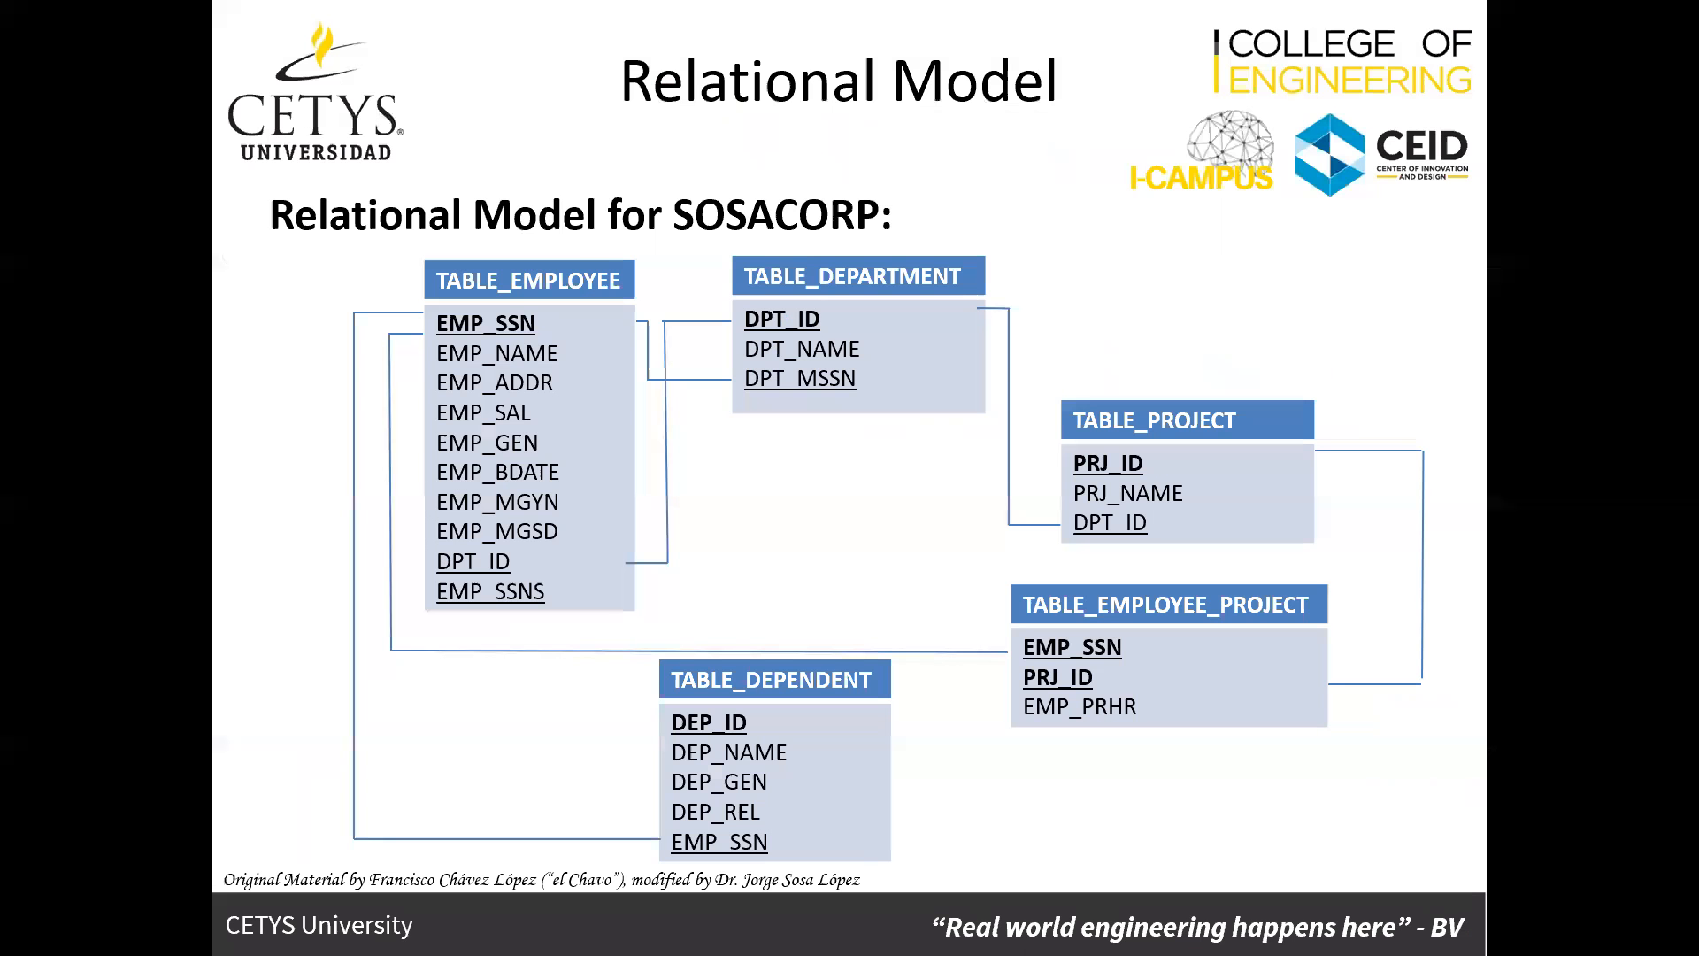
{"action": "key", "text": "alt+Tab"}
{"action": "key", "text": "alt+Tab"}
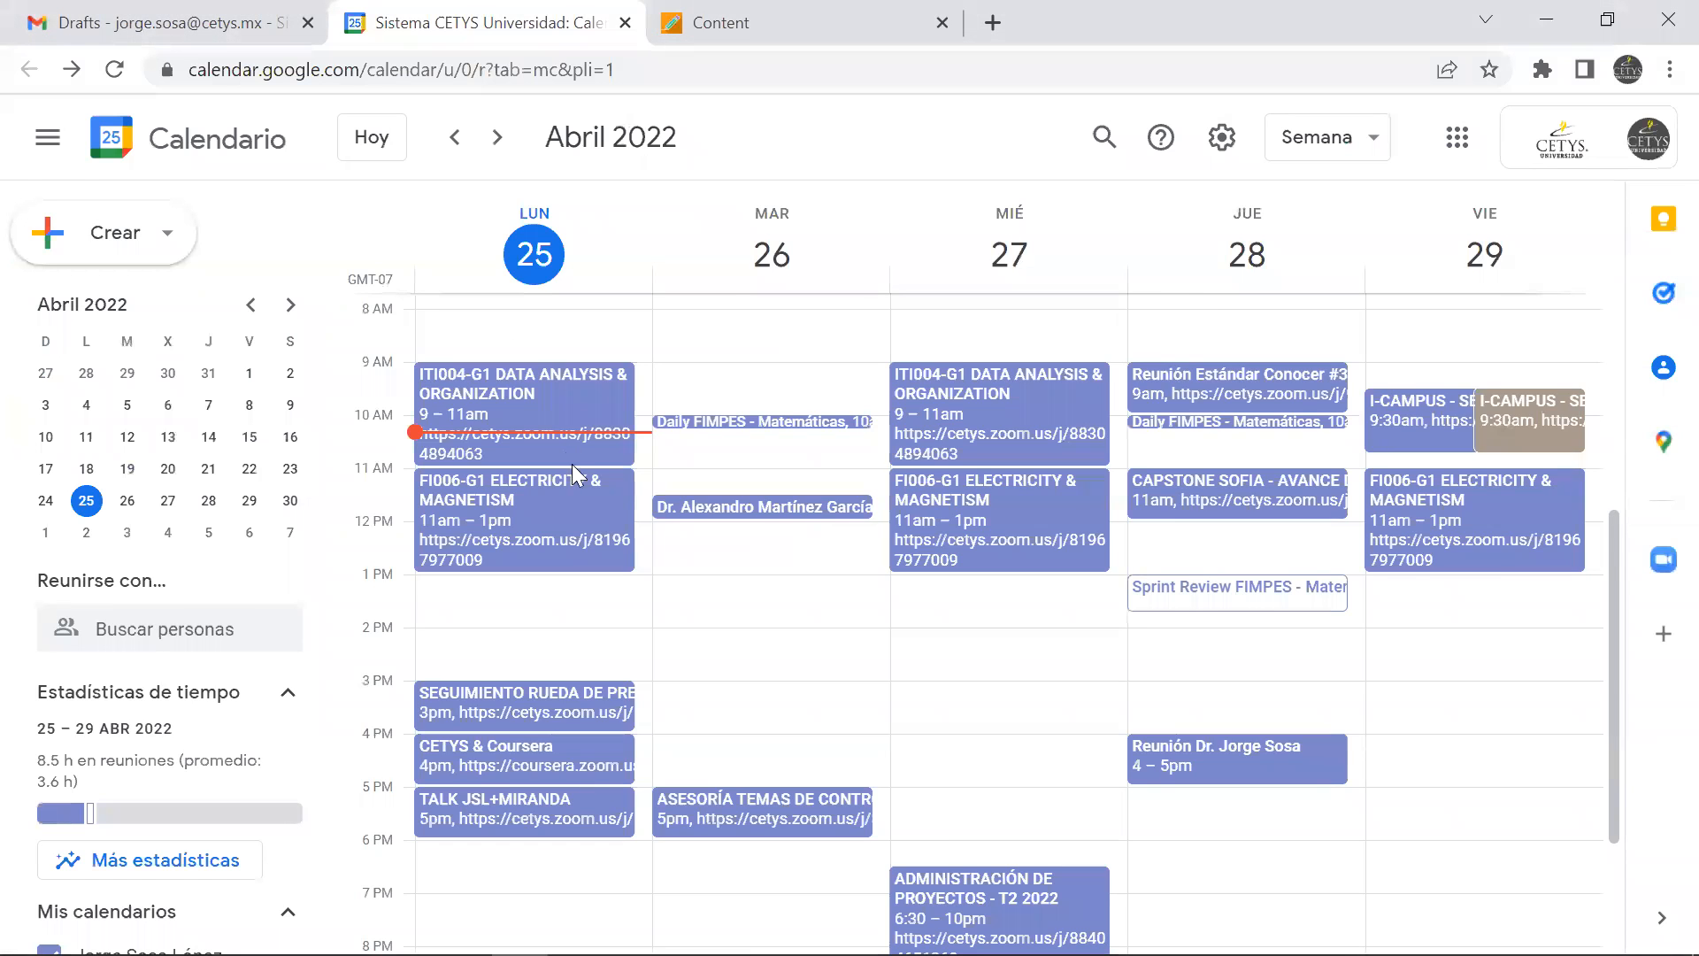
{"action": "key", "text": "alt+Tab"}
{"action": "key", "text": "alt+Tab"}
{"action": "type", "text": "EMP_SSN"}
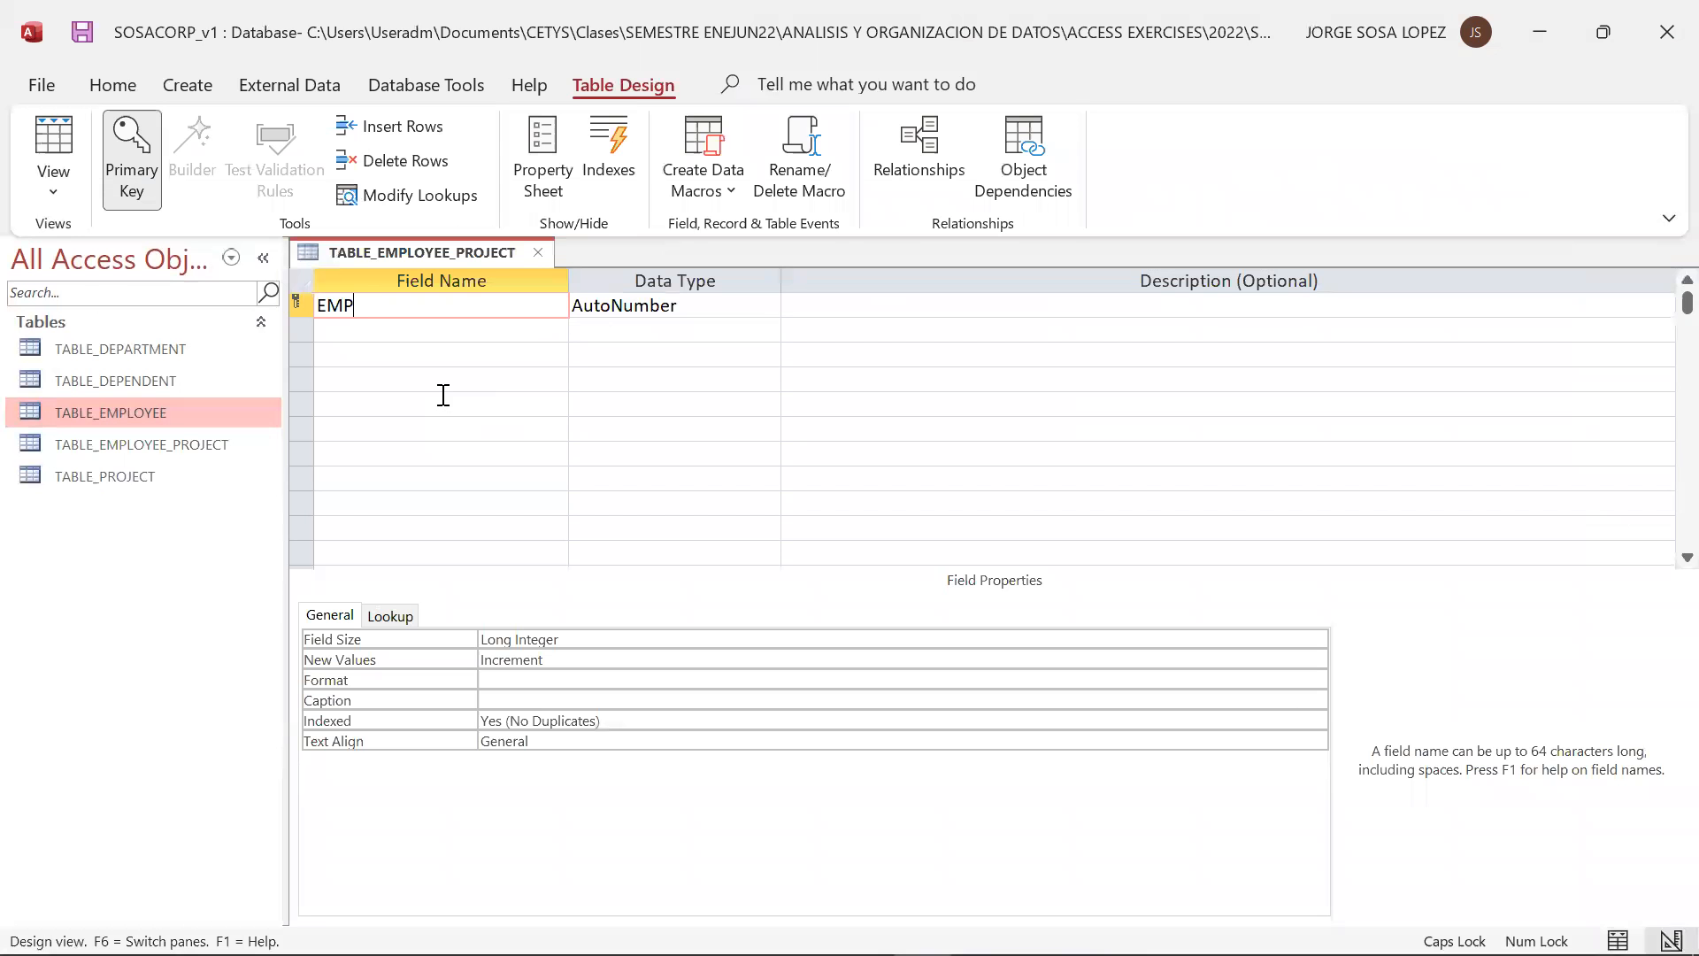
Set the EMP_SSN field's data type to Number and its description to EMPLOYEE SOCIAL SECURITY NUMBER
{"action": "left_click", "coordinate": [677, 305]}
{"action": "left_click", "coordinate": [766, 304]}
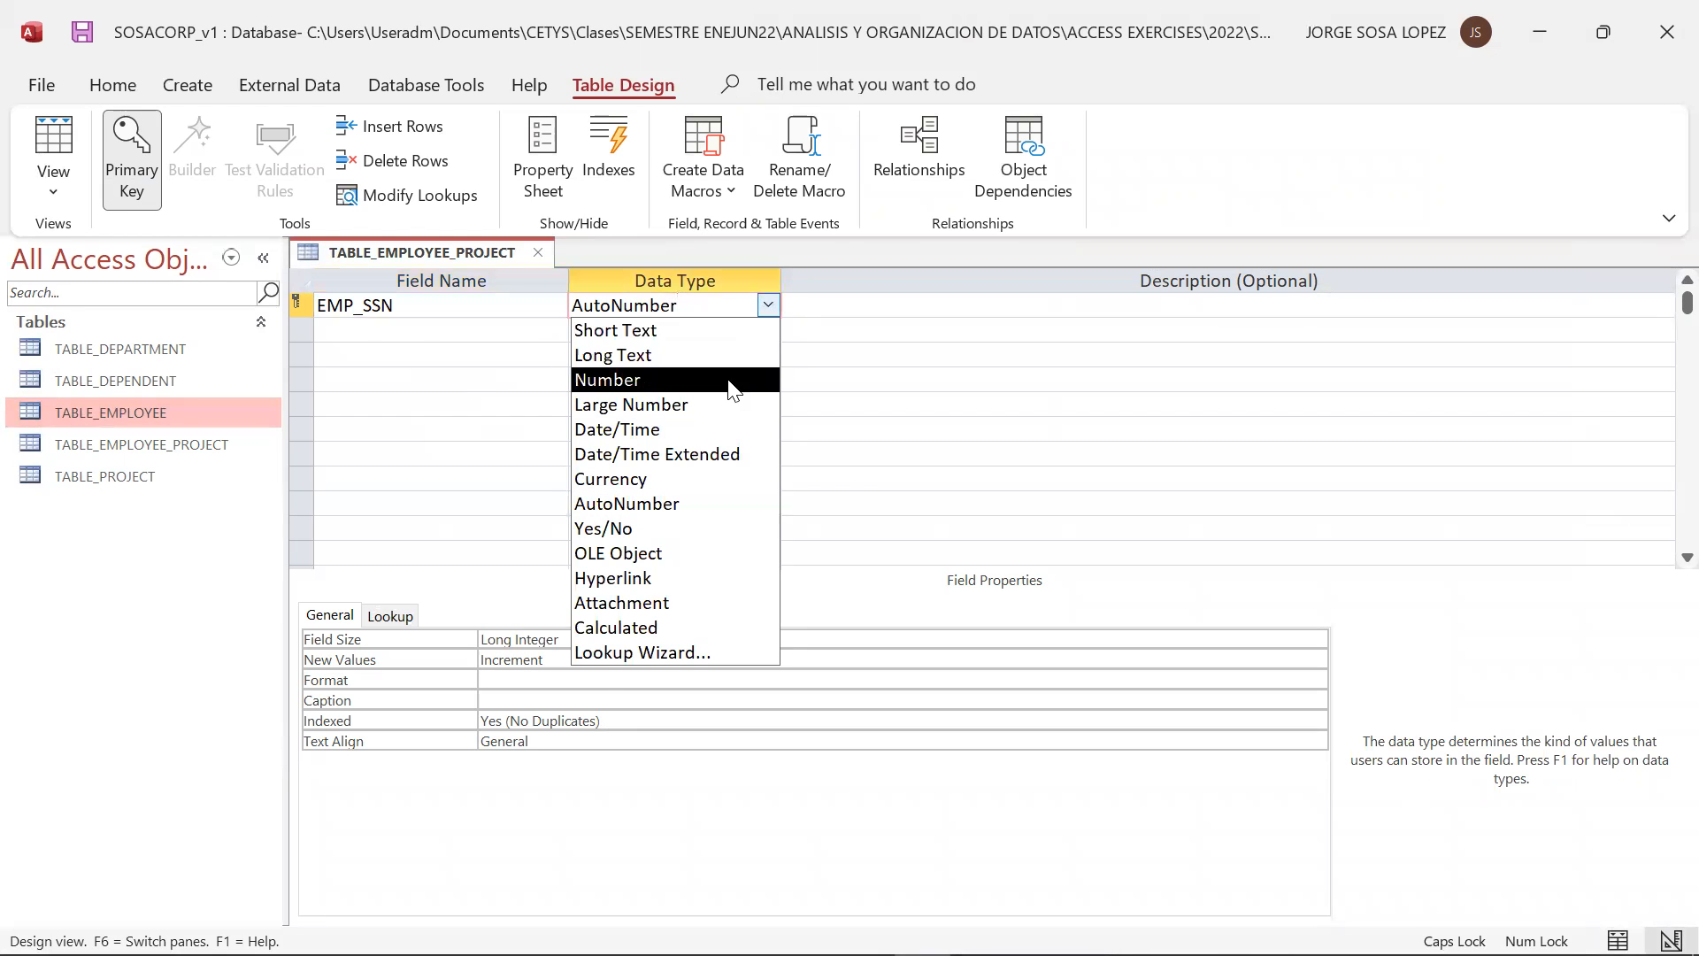
{"action": "left_click", "coordinate": [750, 380]}
{"action": "left_click", "coordinate": [832, 309]}
{"action": "type", "text": "EMPLOYE"}
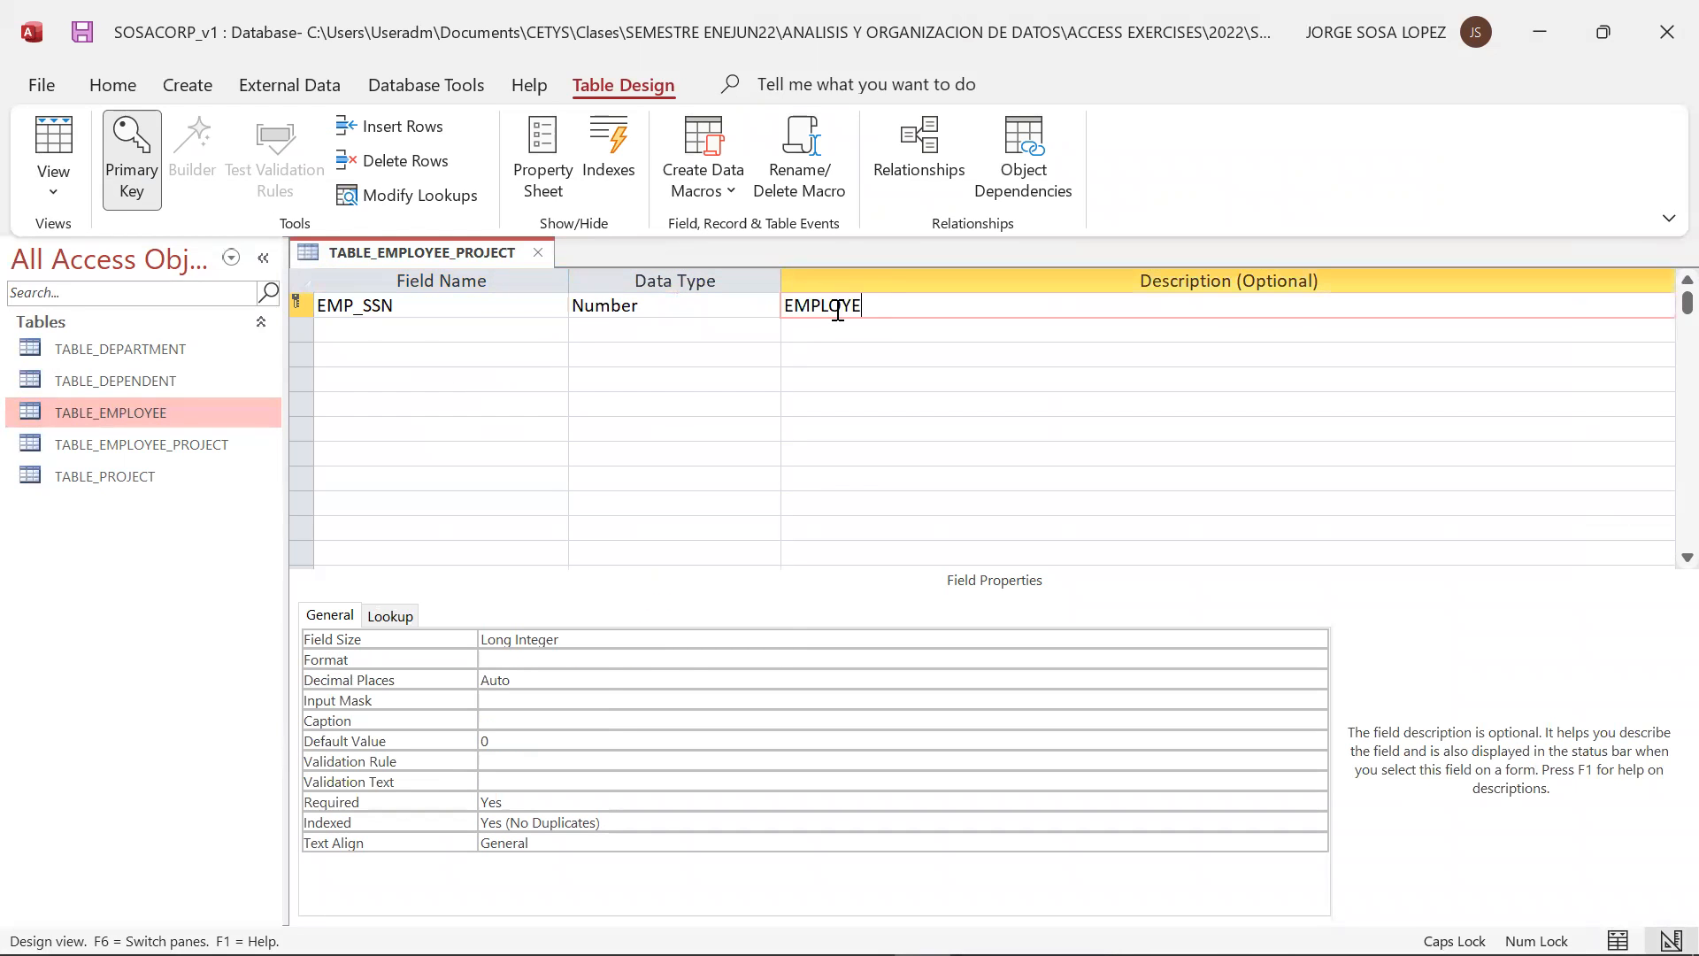
{"action": "type", "text": "E SOCIAL SECURITY NUMBER"}
Consult the relational model slide in PowerPoint, return to Access and add a second field named PRJ_ID
{"action": "left_click", "coordinate": [486, 339]}
{"action": "key", "text": "alt+Tab"}
{"action": "key", "text": "alt+Tab"}
{"action": "key", "text": "alt+Tab"}
{"action": "key", "text": "alt+Tab"}
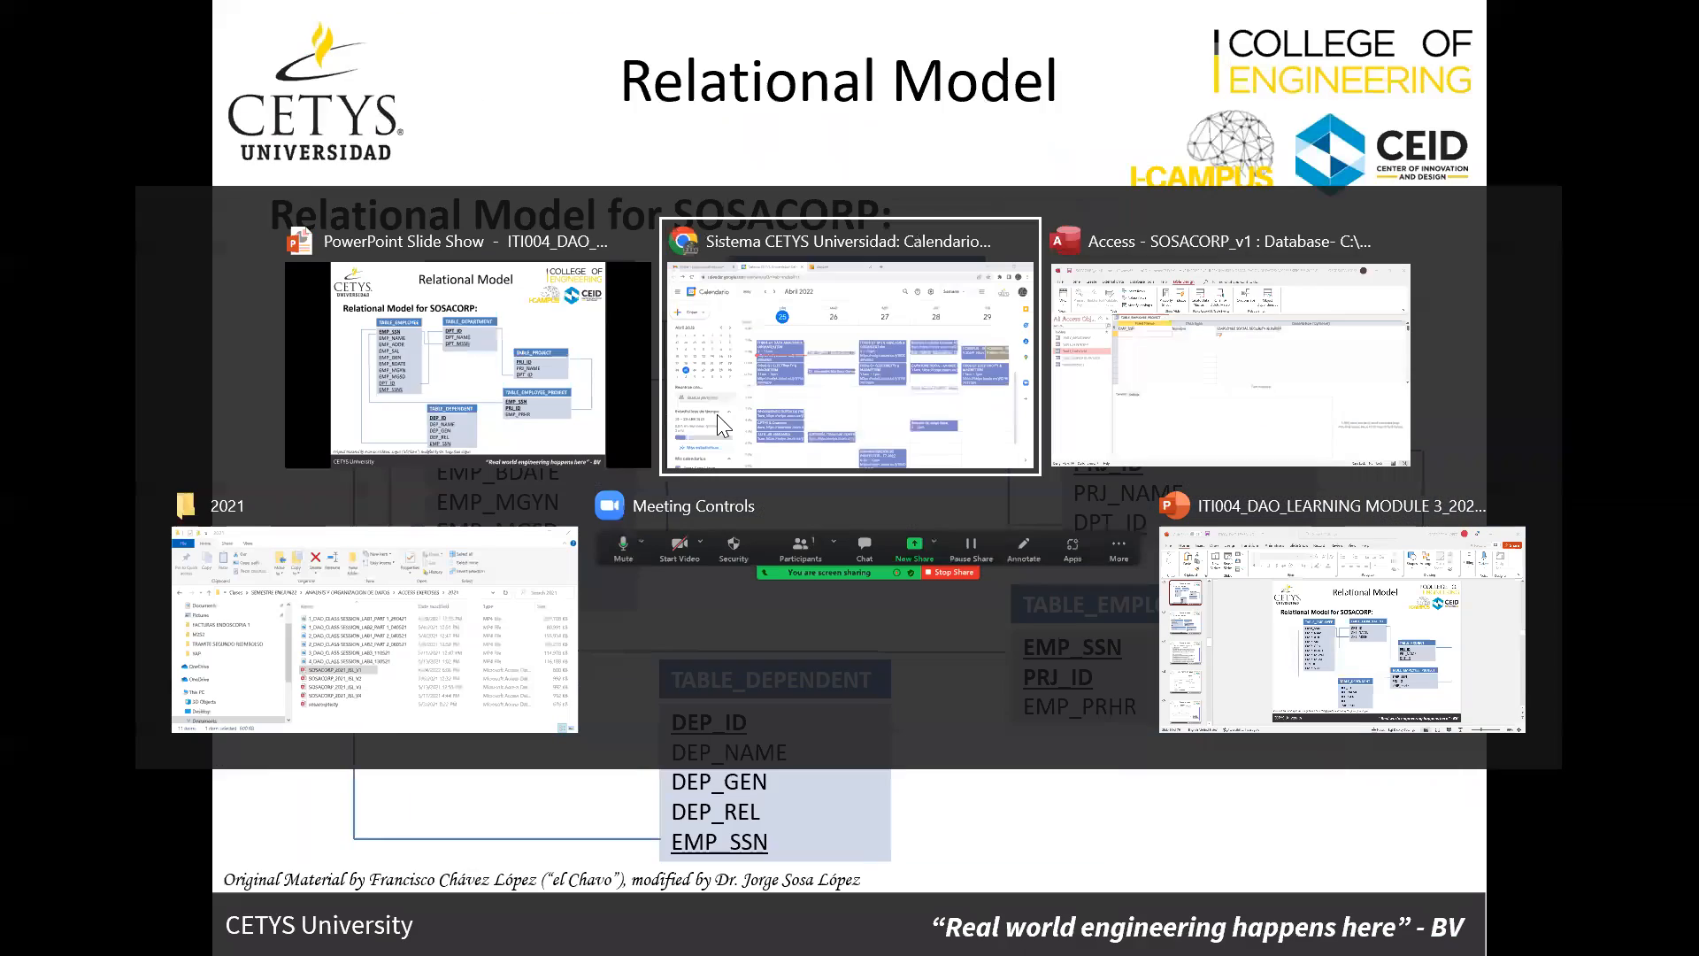
{"action": "key", "text": "alt+Tab"}
{"action": "key", "text": "alt+Tab"}
{"action": "key", "text": "alt+Tab"}
{"action": "key", "text": "alt+Tab"}
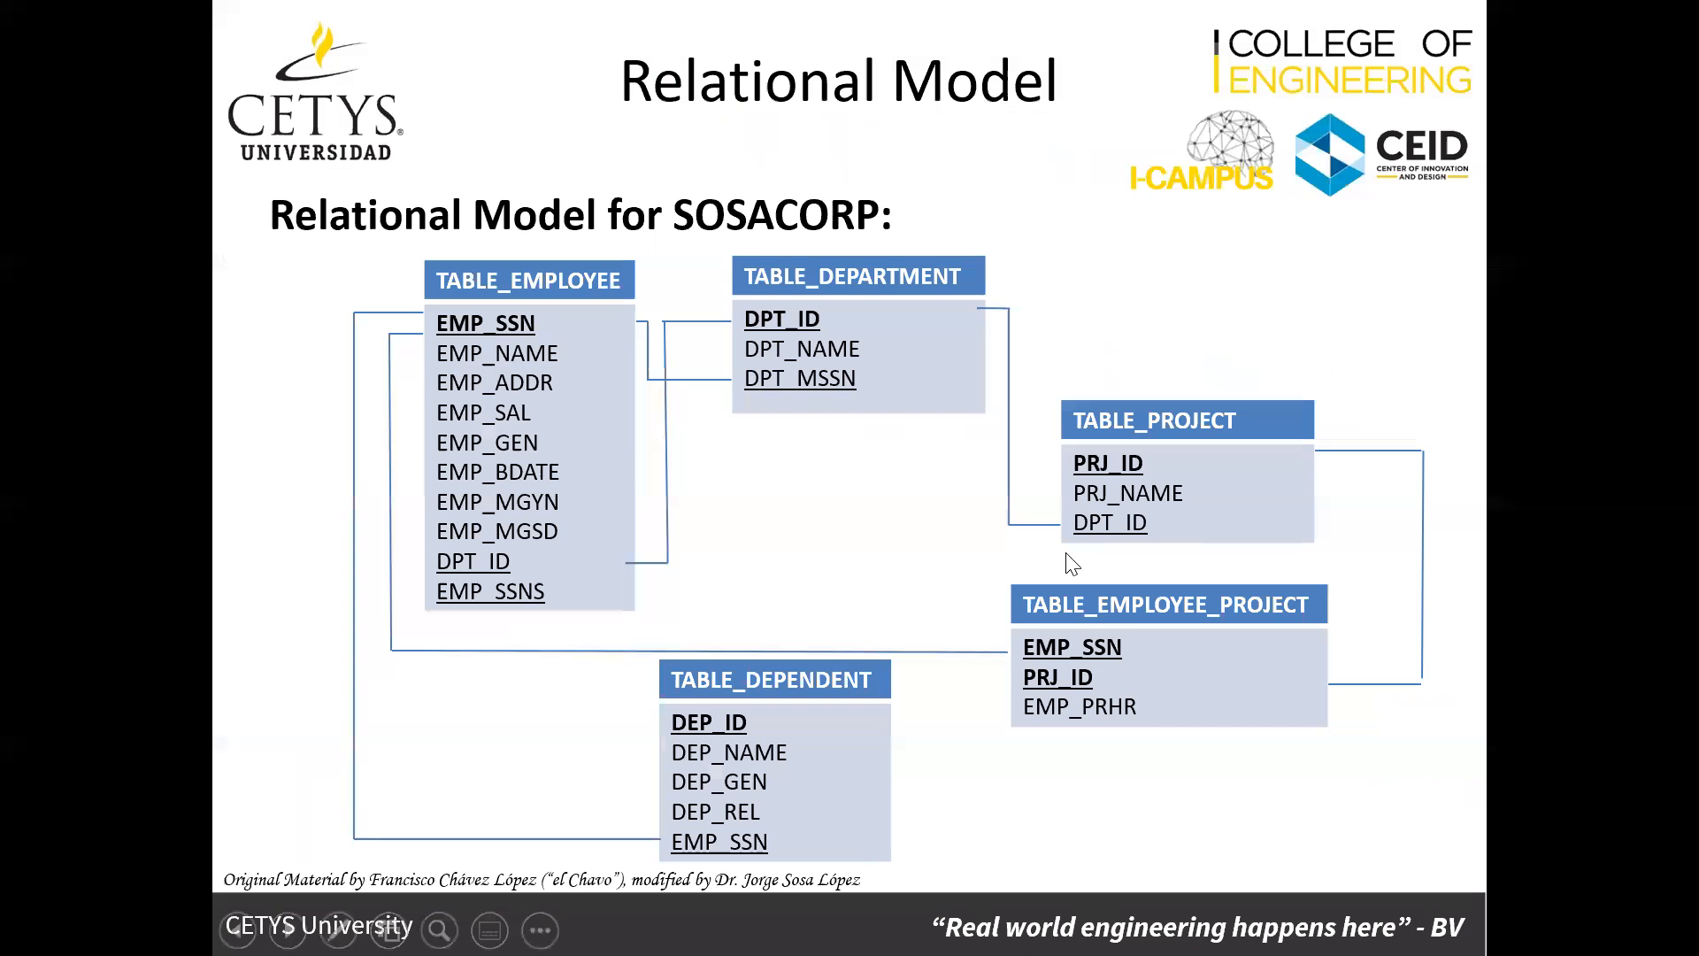
{"action": "key", "text": "alt+Tab"}
{"action": "type", "text": "PRJ_ID"}
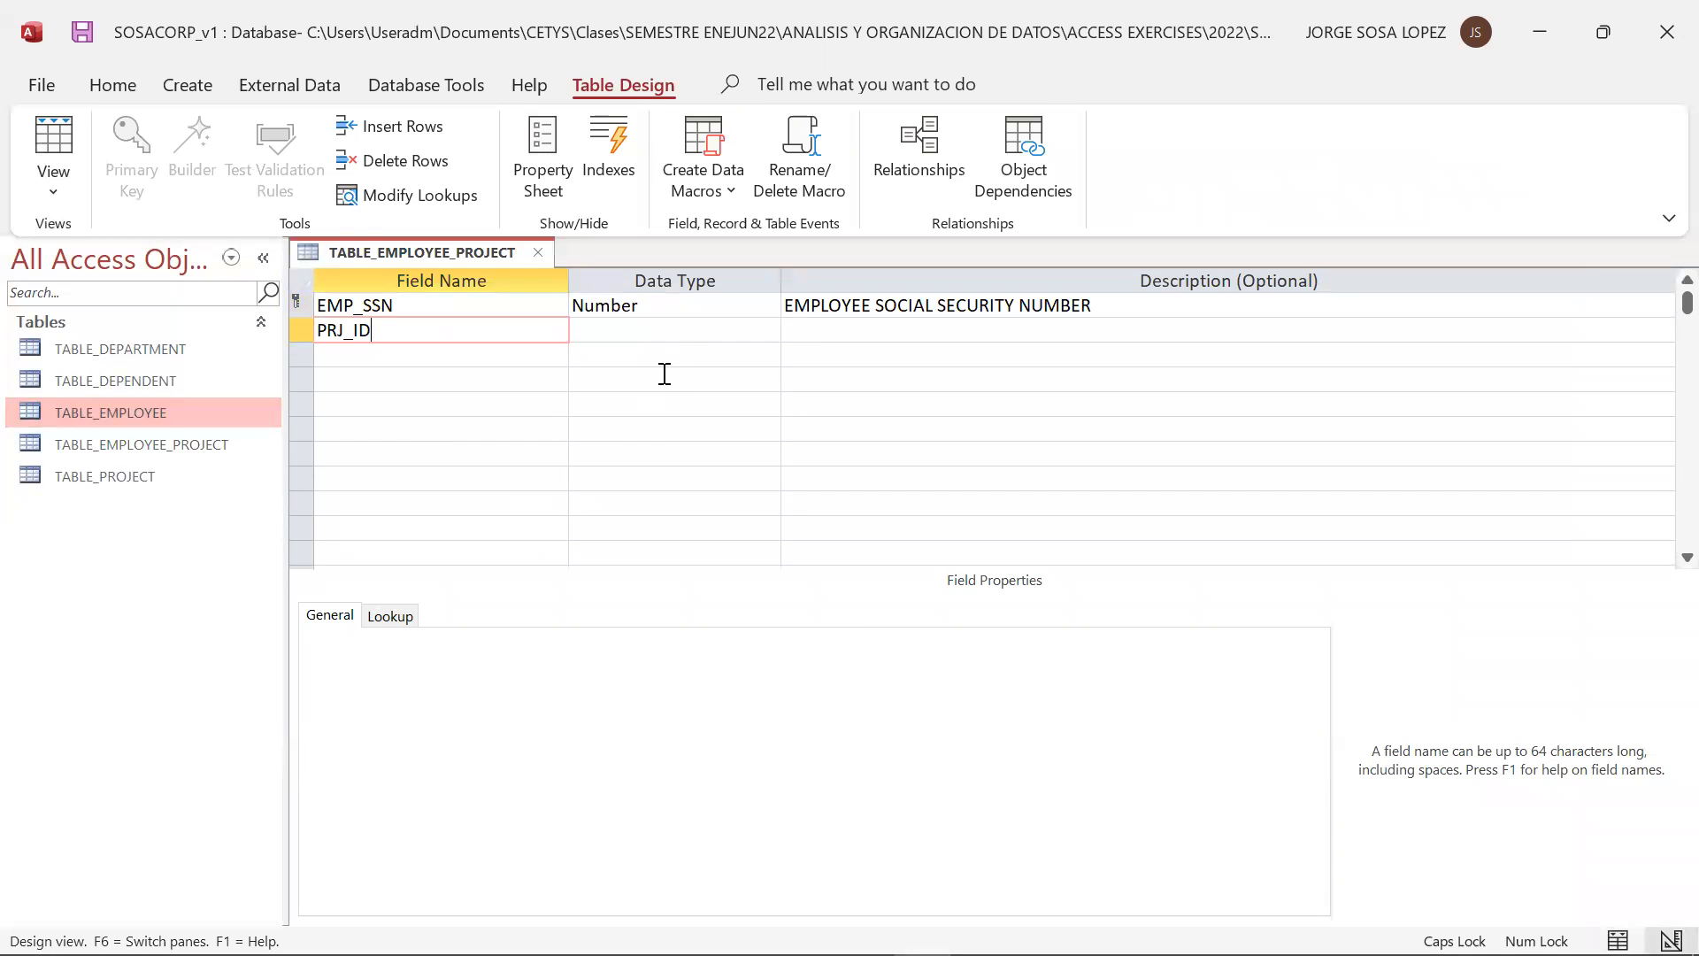
Set the PRJ_ID field's data type to Number and its description to PROJECT ID
{"action": "left_click", "coordinate": [675, 330]}
{"action": "left_click", "coordinate": [768, 330]}
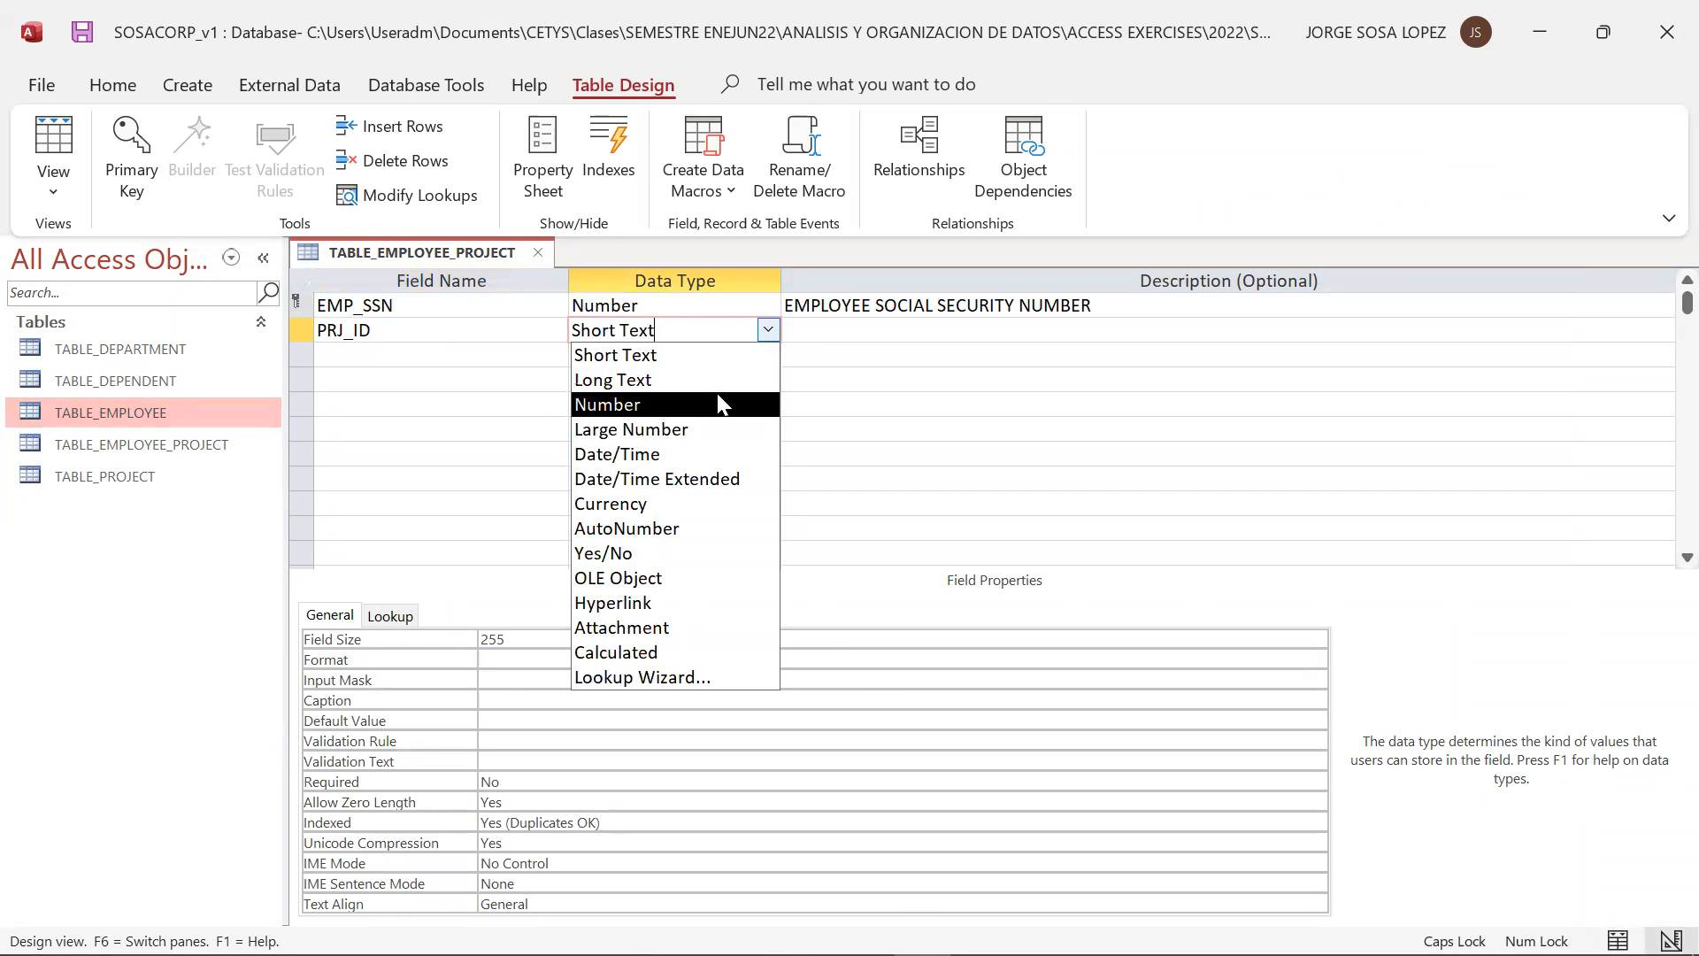
{"action": "left_click", "coordinate": [724, 405]}
{"action": "left_click", "coordinate": [816, 329]}
{"action": "type", "text": "PROJECT ID"}
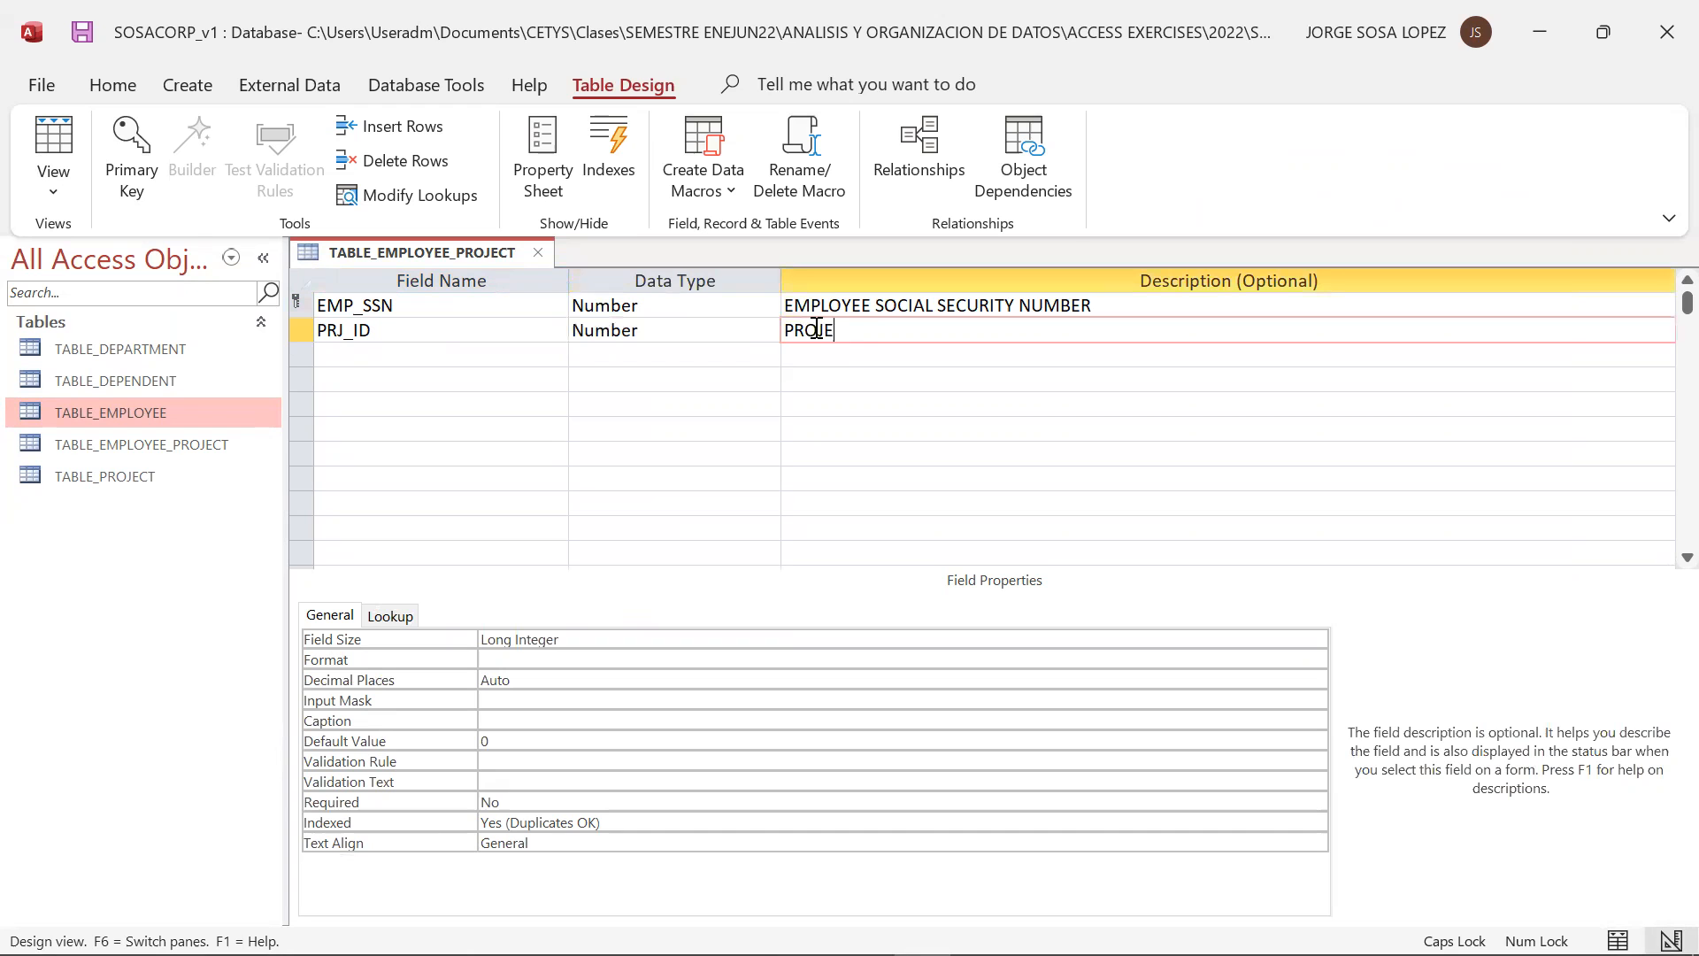
Recheck the slide and add a third field DPT_ID with data type Number and description DEPARTMENT ID
{"action": "left_click", "coordinate": [450, 352]}
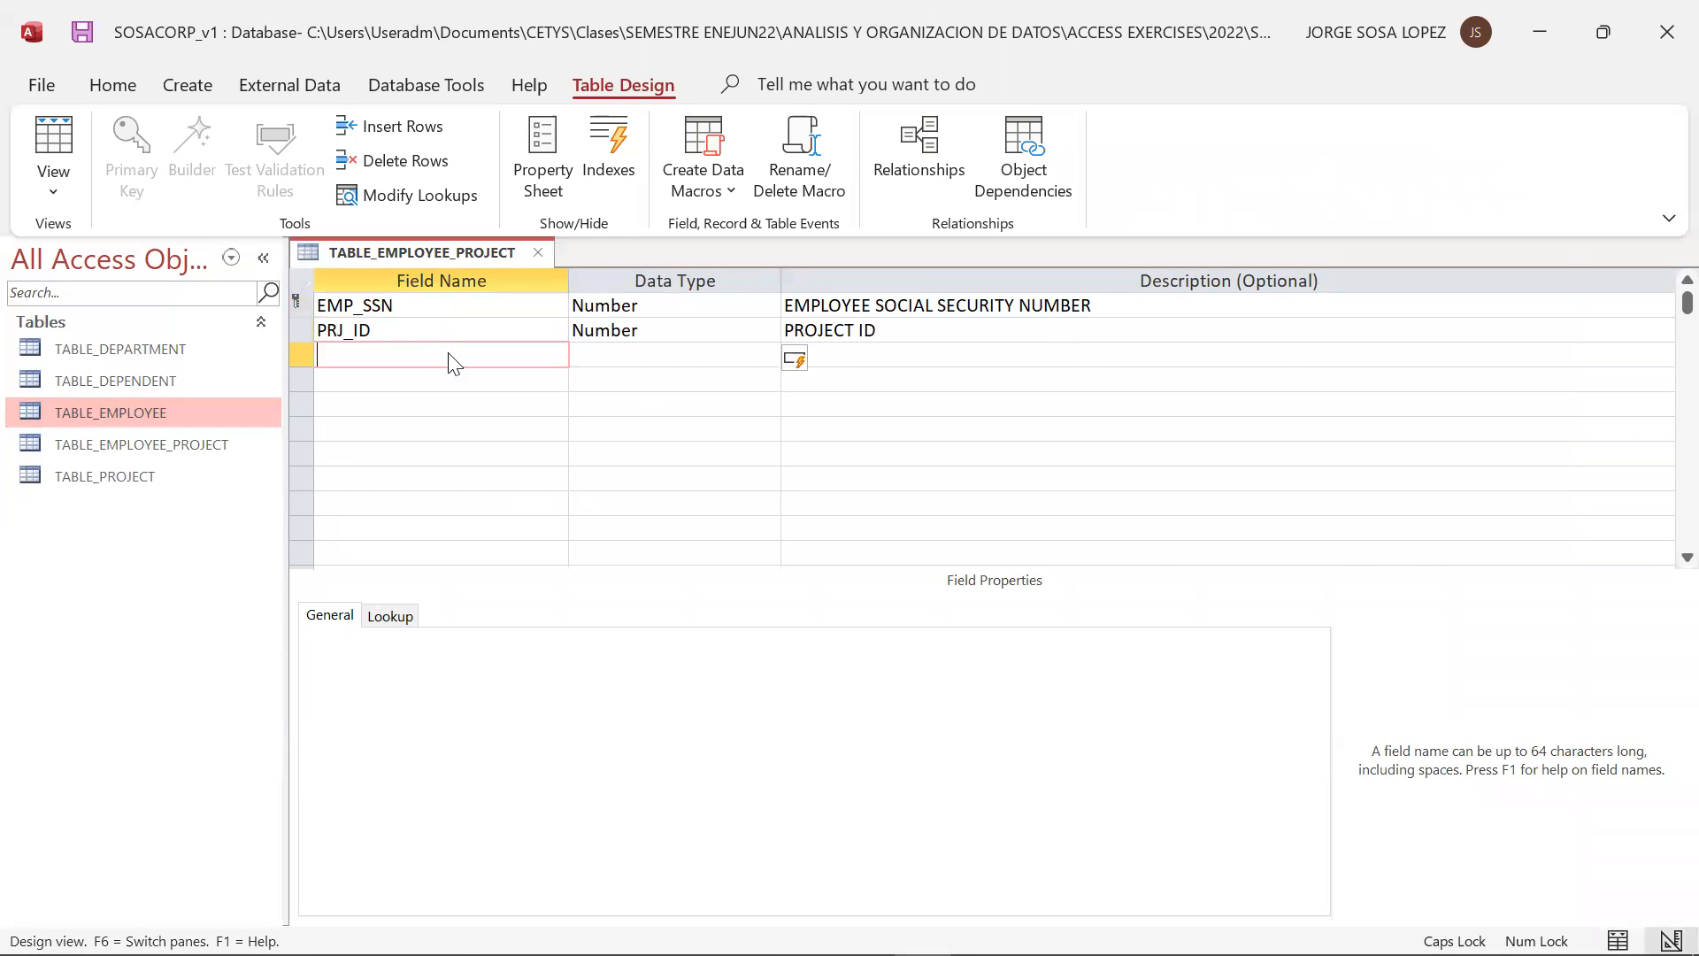
{"action": "key", "text": "alt+Tab"}
{"action": "key", "text": "alt+Tab"}
{"action": "type", "text": "DPT_ID"}
{"action": "key", "text": "Tab"}
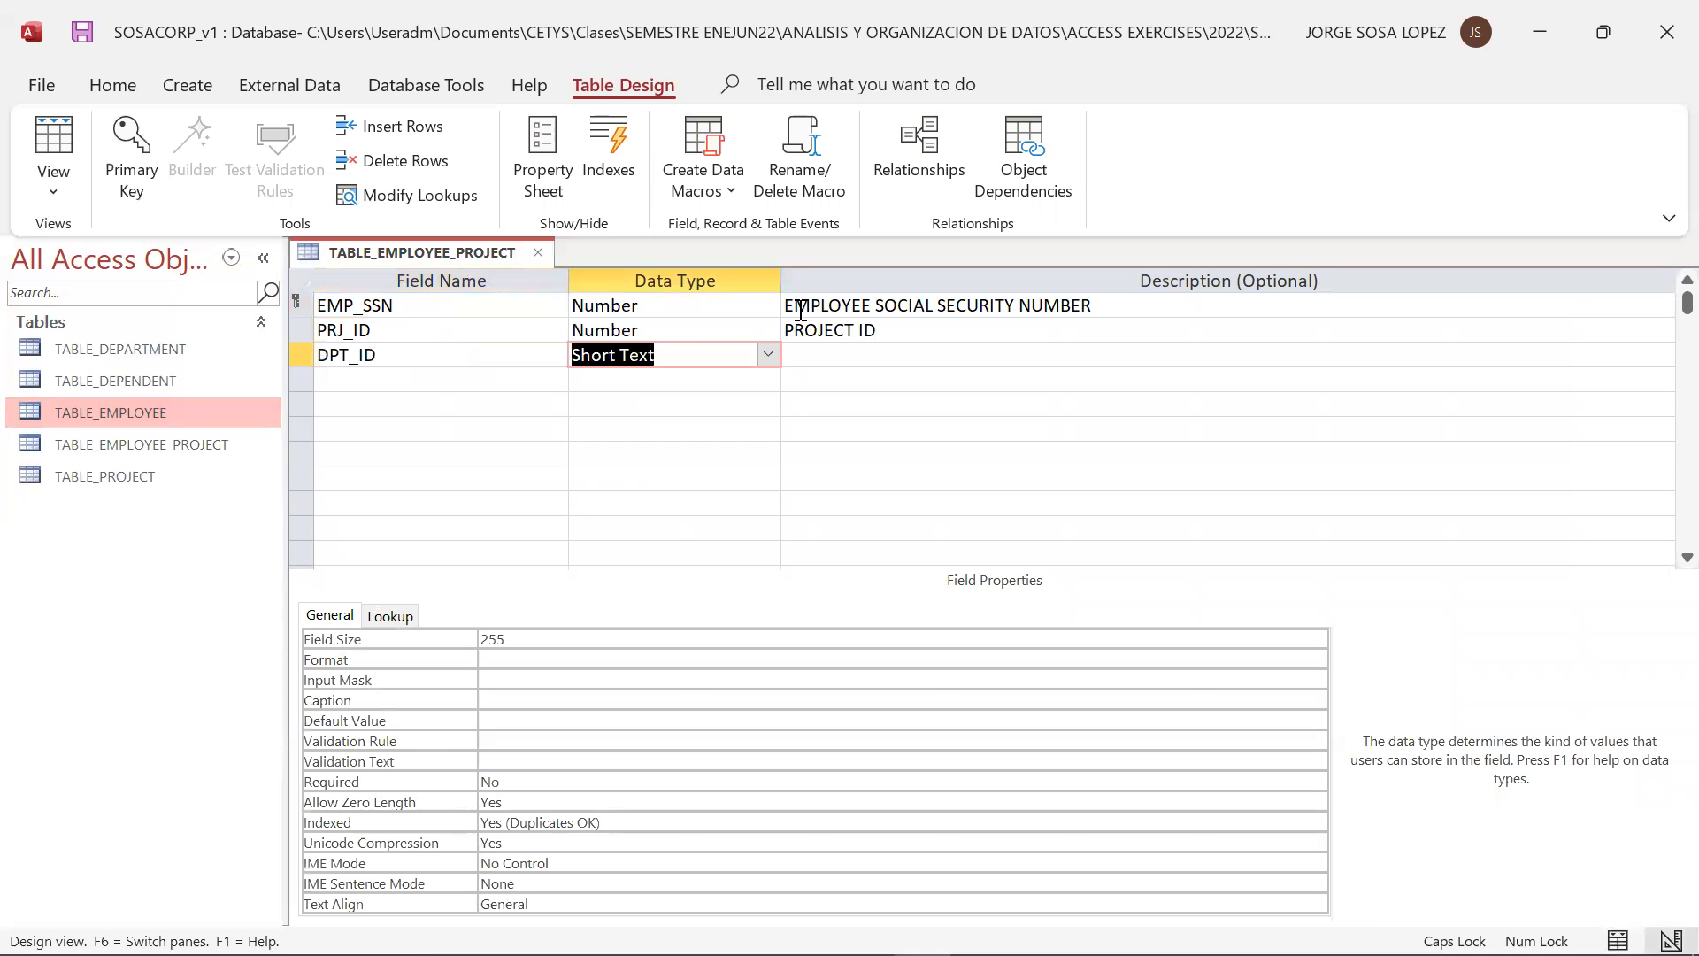
{"action": "left_click", "coordinate": [767, 355]}
{"action": "left_click", "coordinate": [715, 433]}
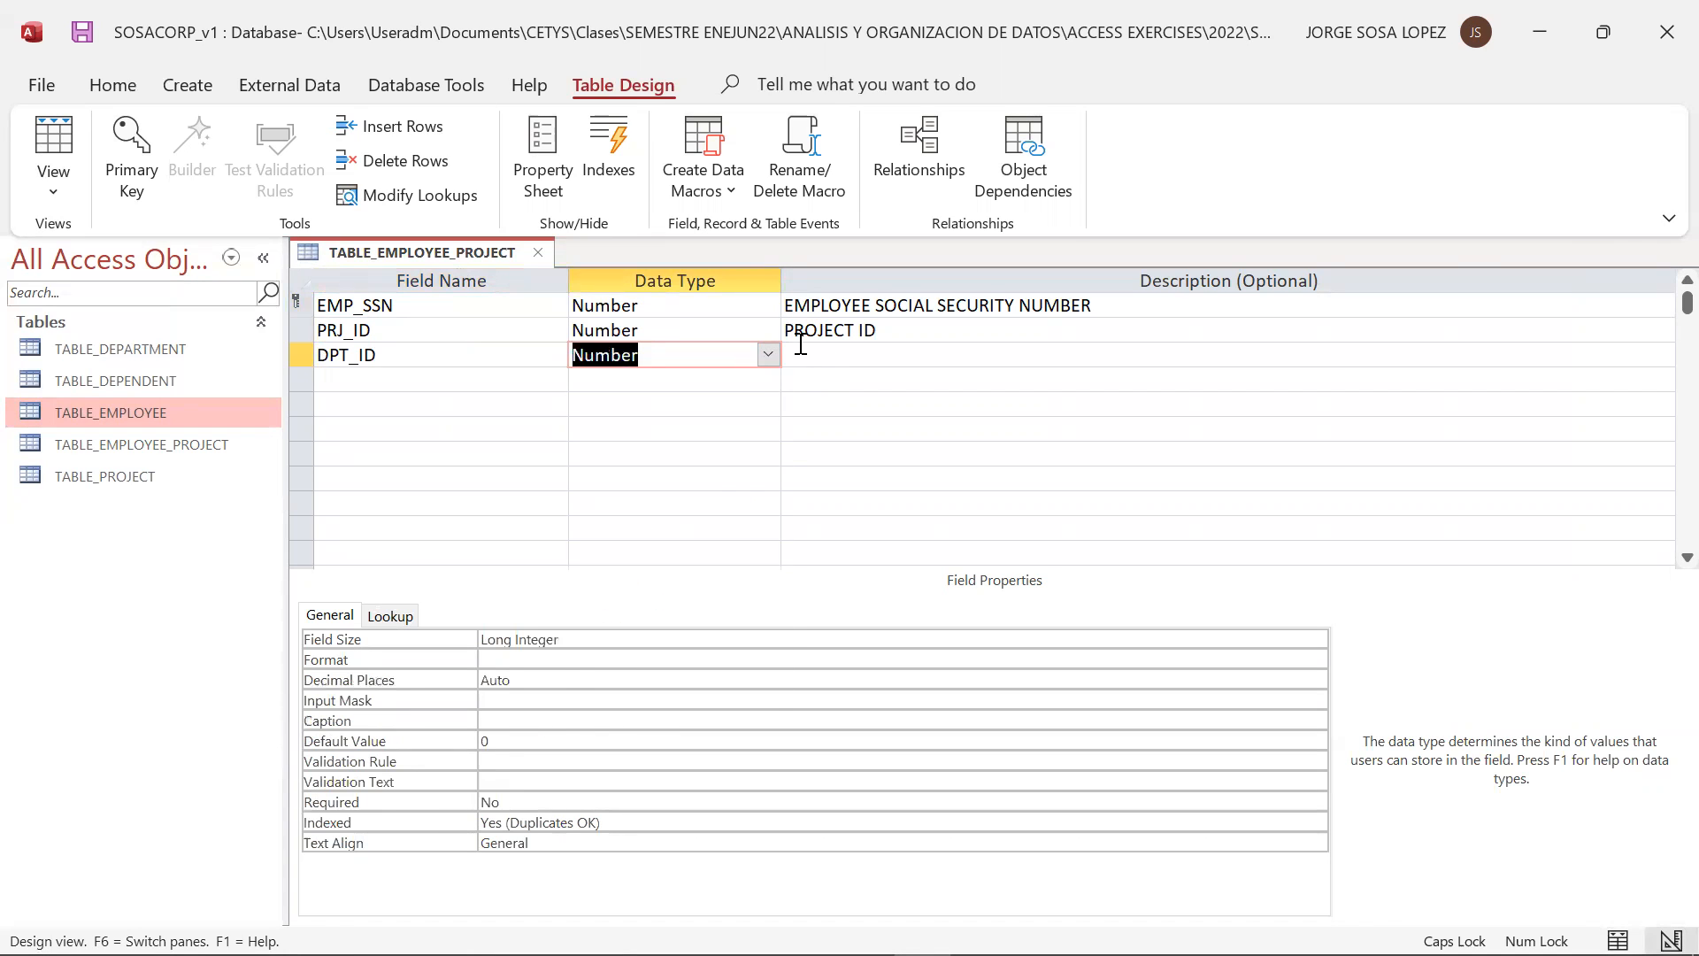
{"action": "left_click", "coordinate": [800, 347]}
{"action": "type", "text": "DEPARTMENT ID"}
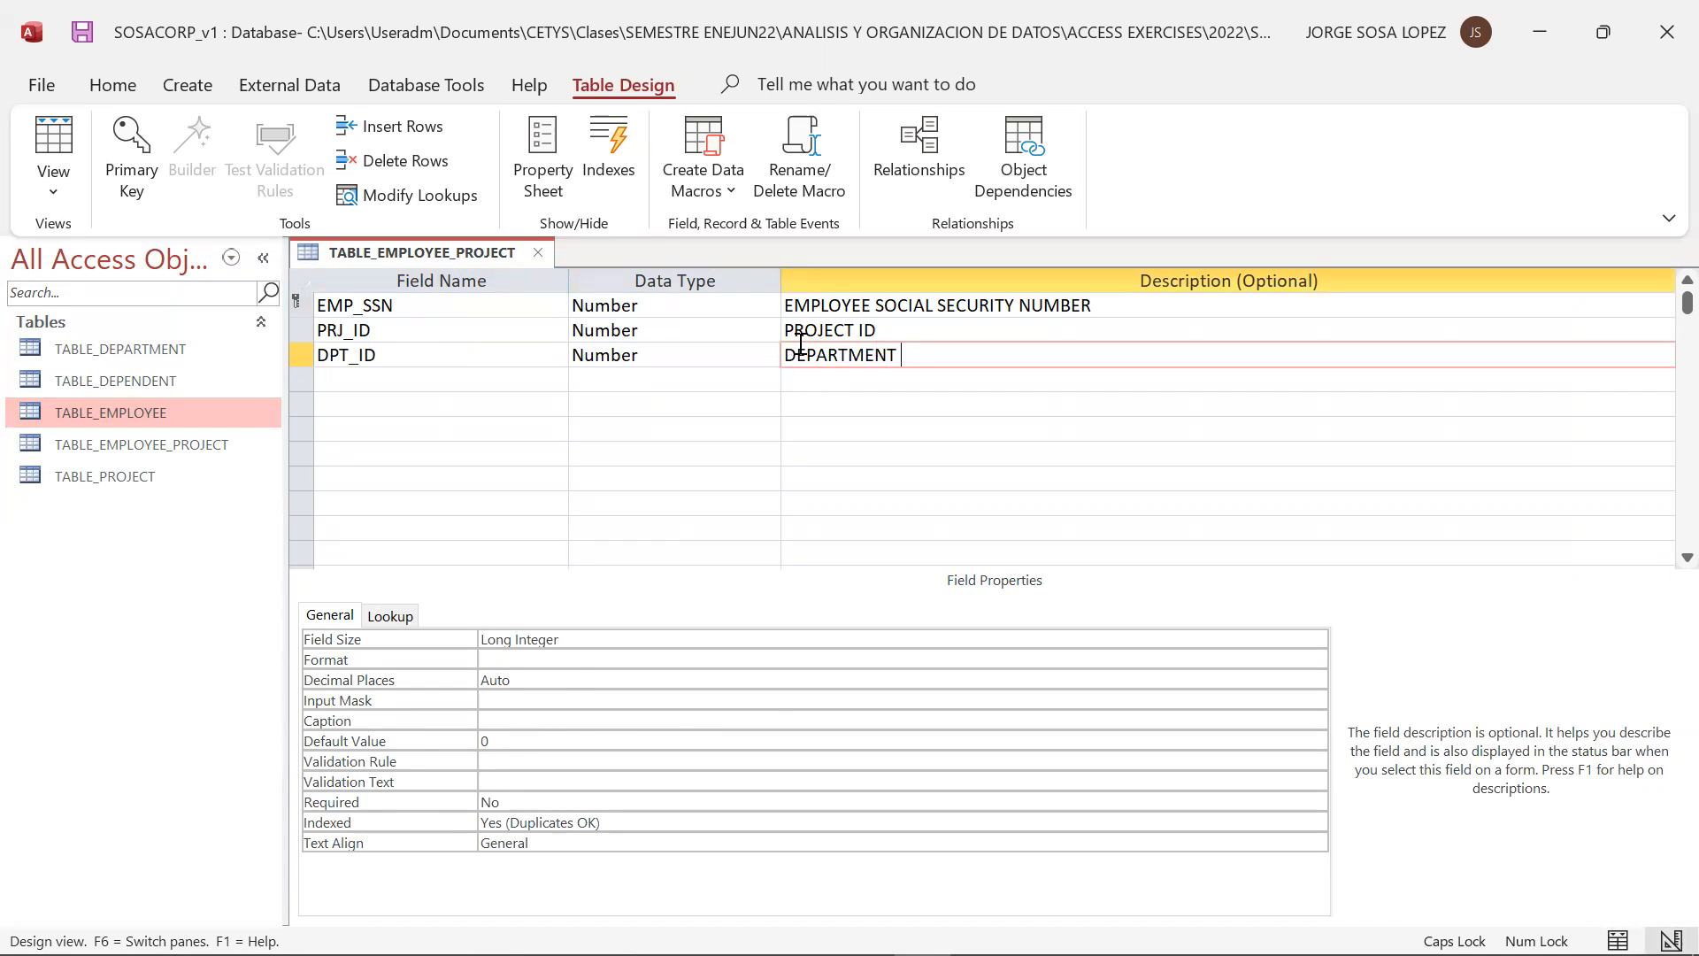
Remove the primary key designation from the EMP_SSN field
{"action": "left_click", "coordinate": [403, 303]}
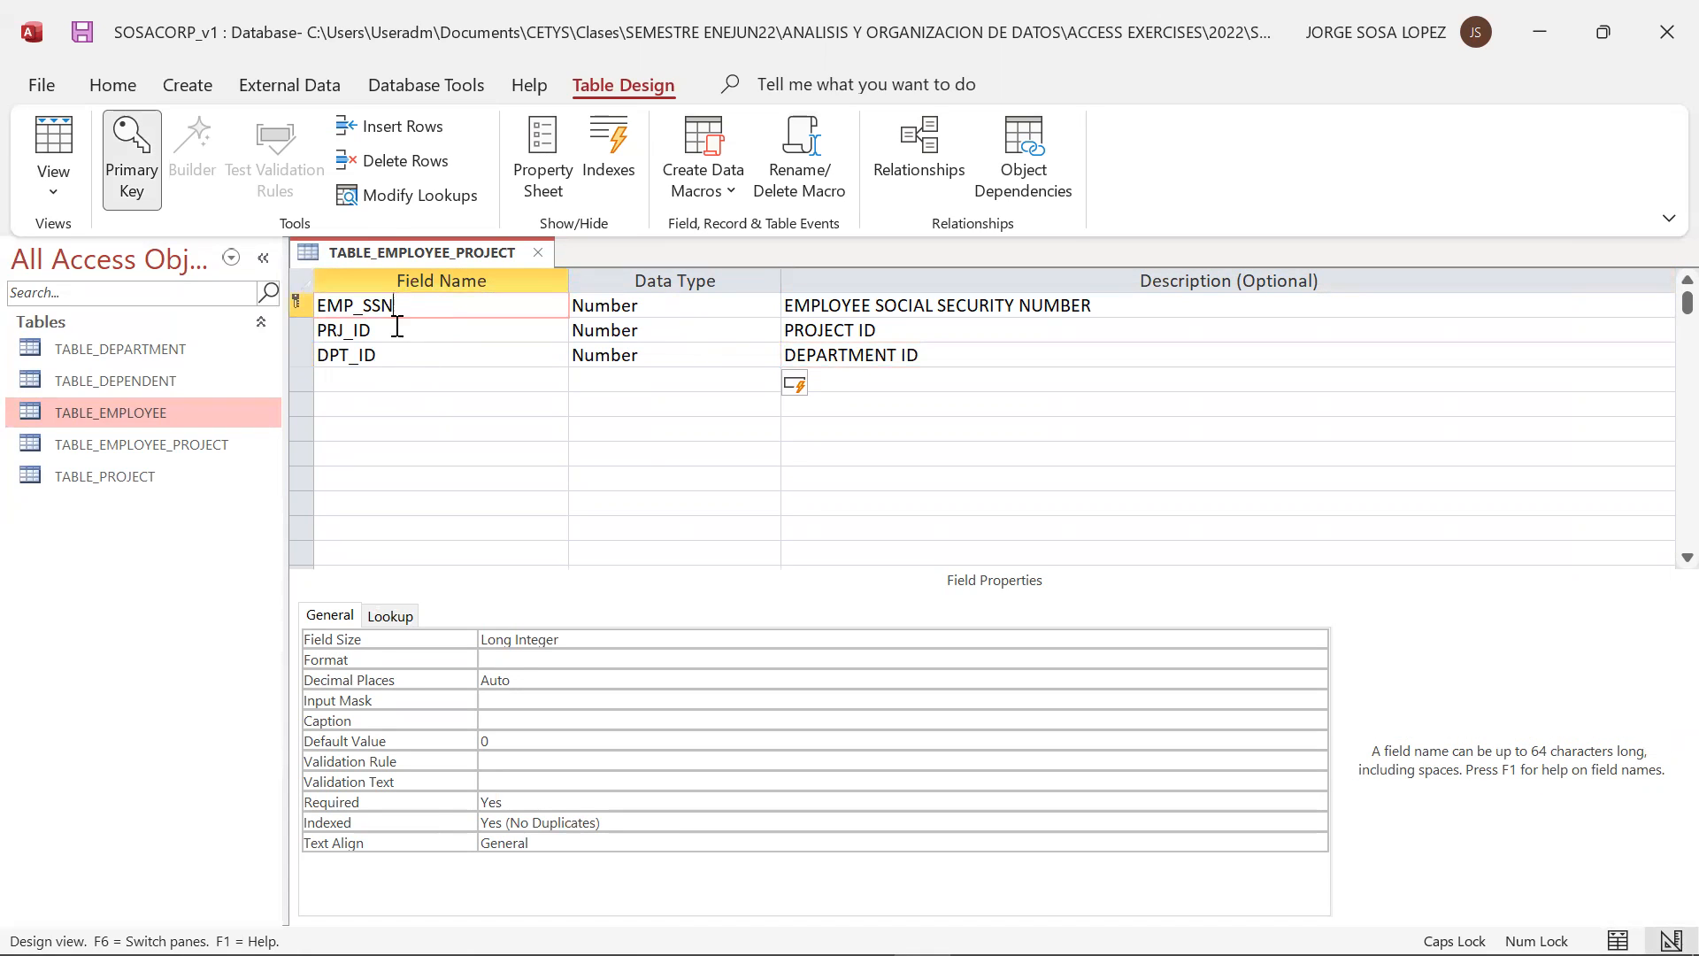
{"action": "left_click", "coordinate": [301, 306]}
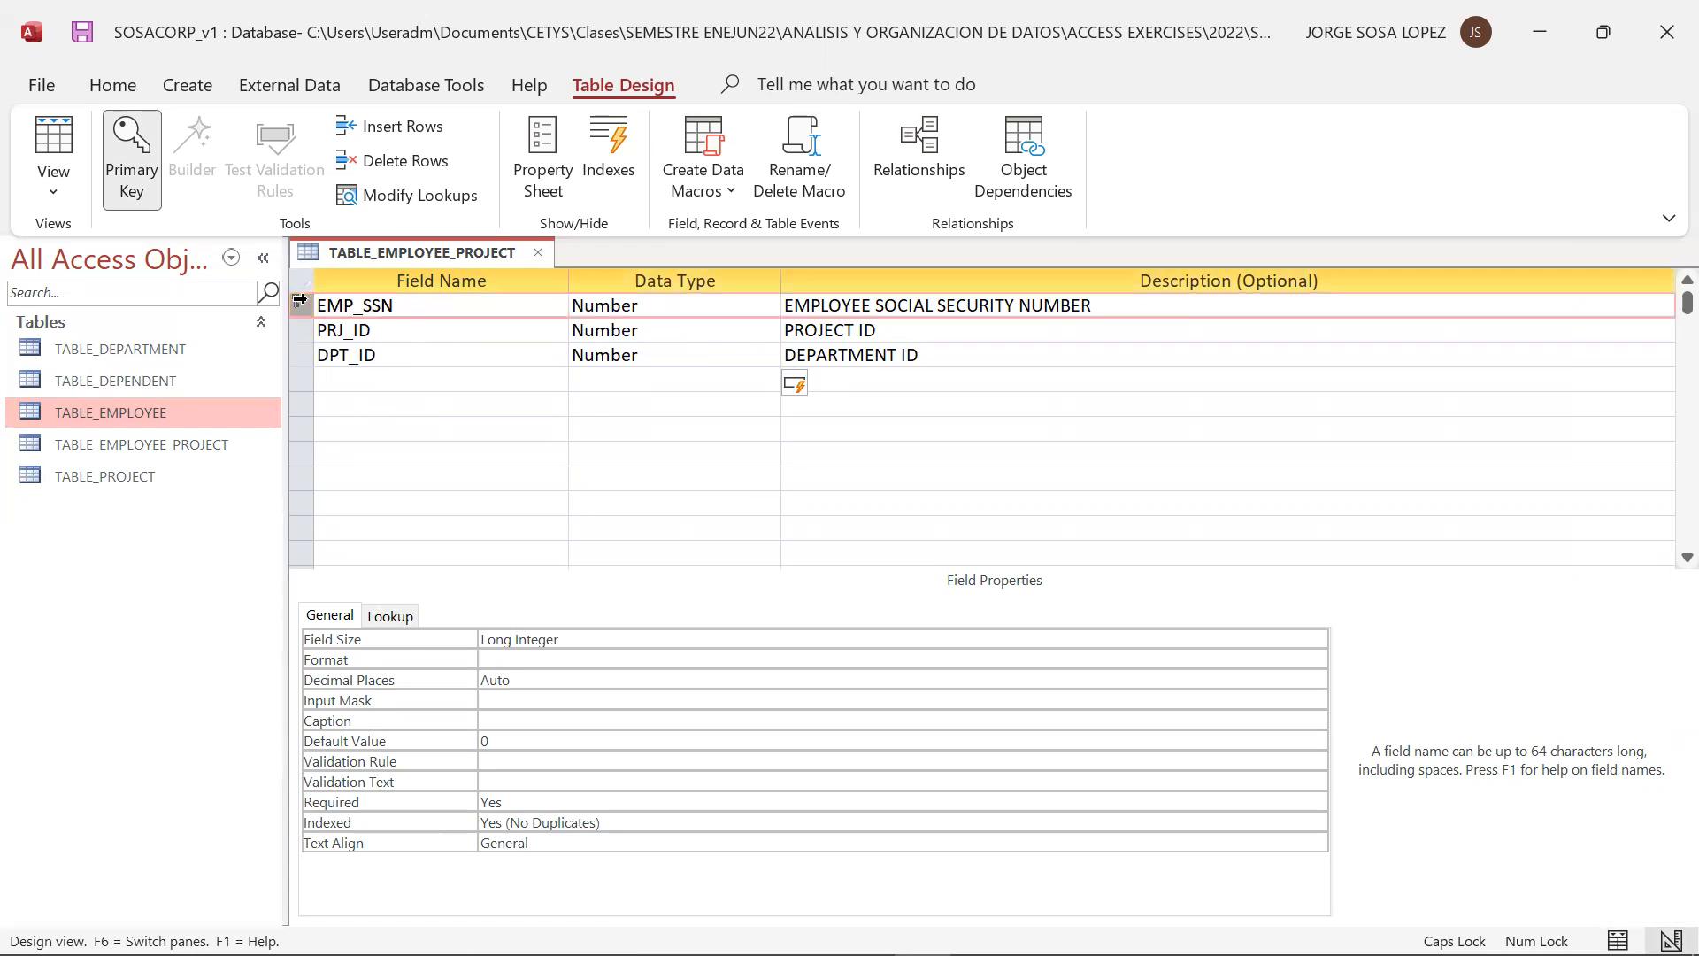
{"action": "left_click", "coordinate": [149, 144]}
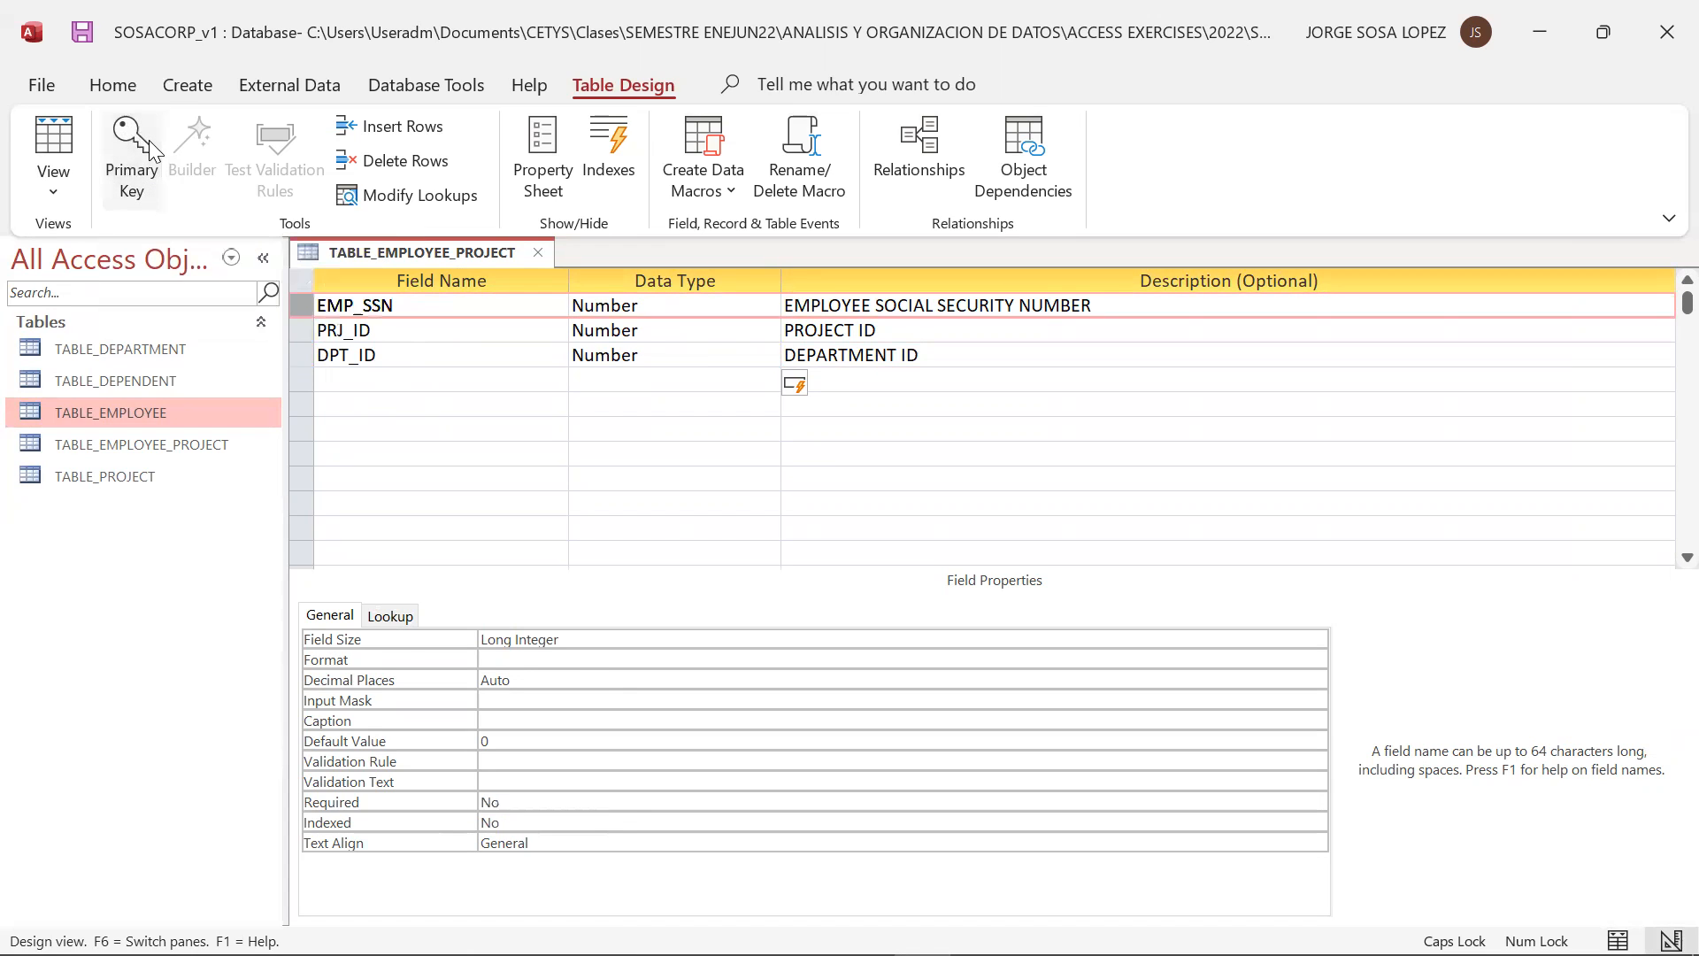
{"action": "left_click", "coordinate": [149, 141]}
{"action": "left_click", "coordinate": [149, 140]}
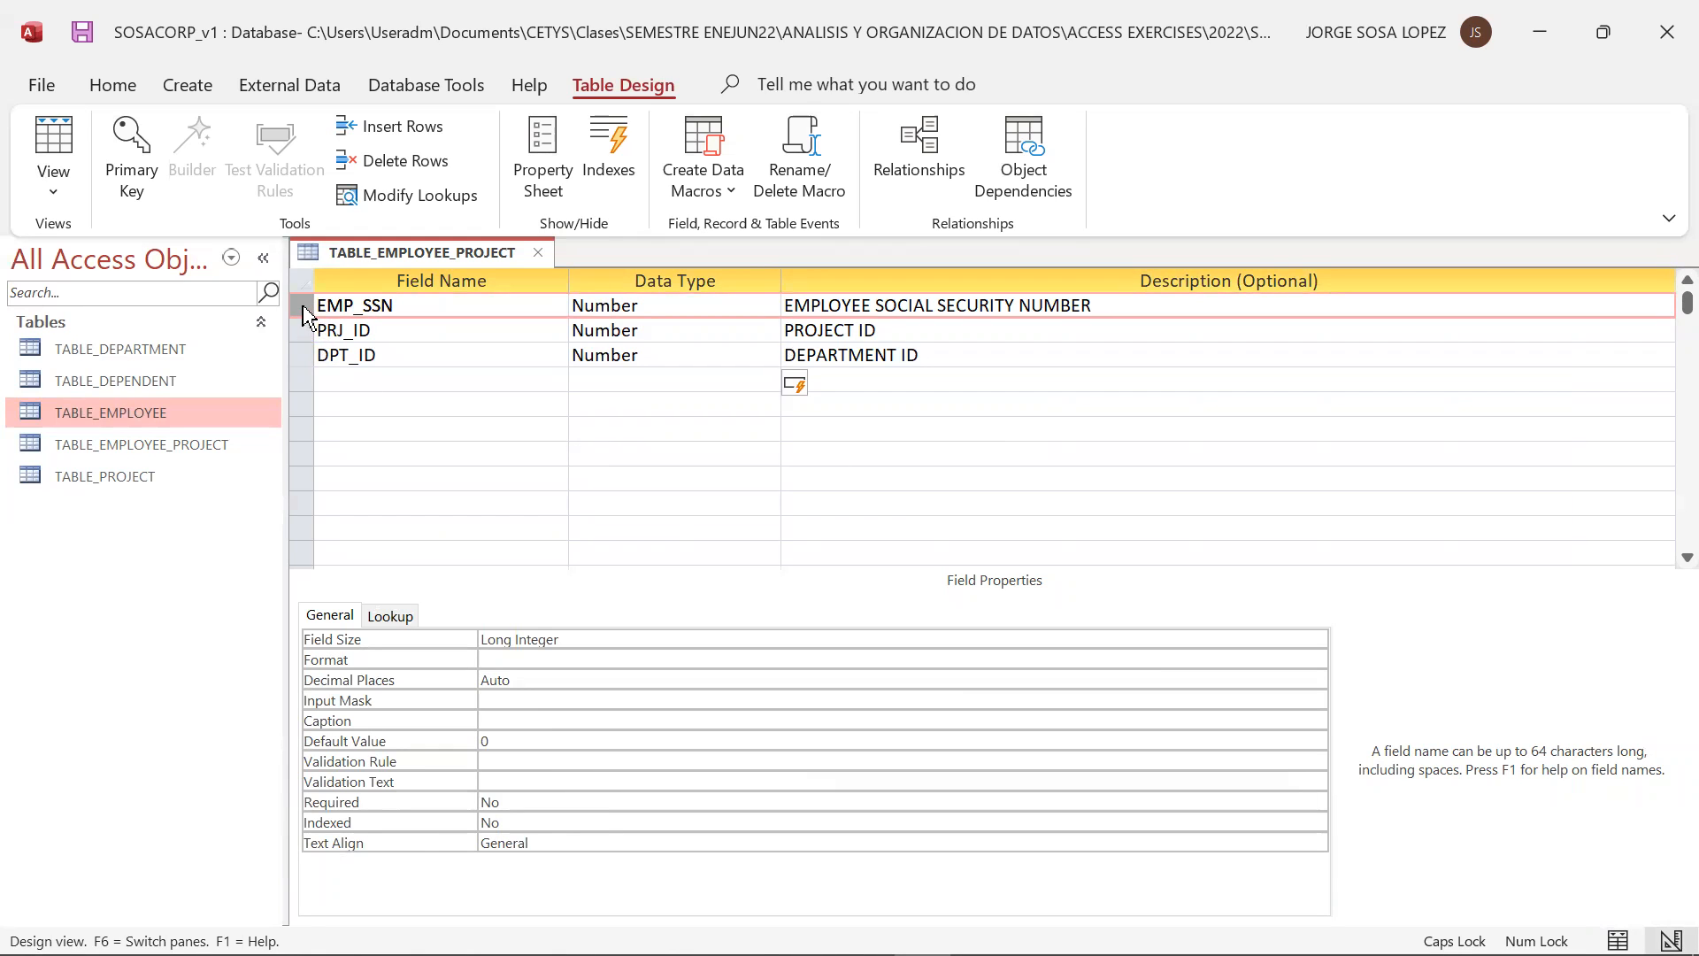
Try making EMP_SSN and PRJ_ID a joint primary key and clear the key again
{"action": "key", "text": "shift+Down"}
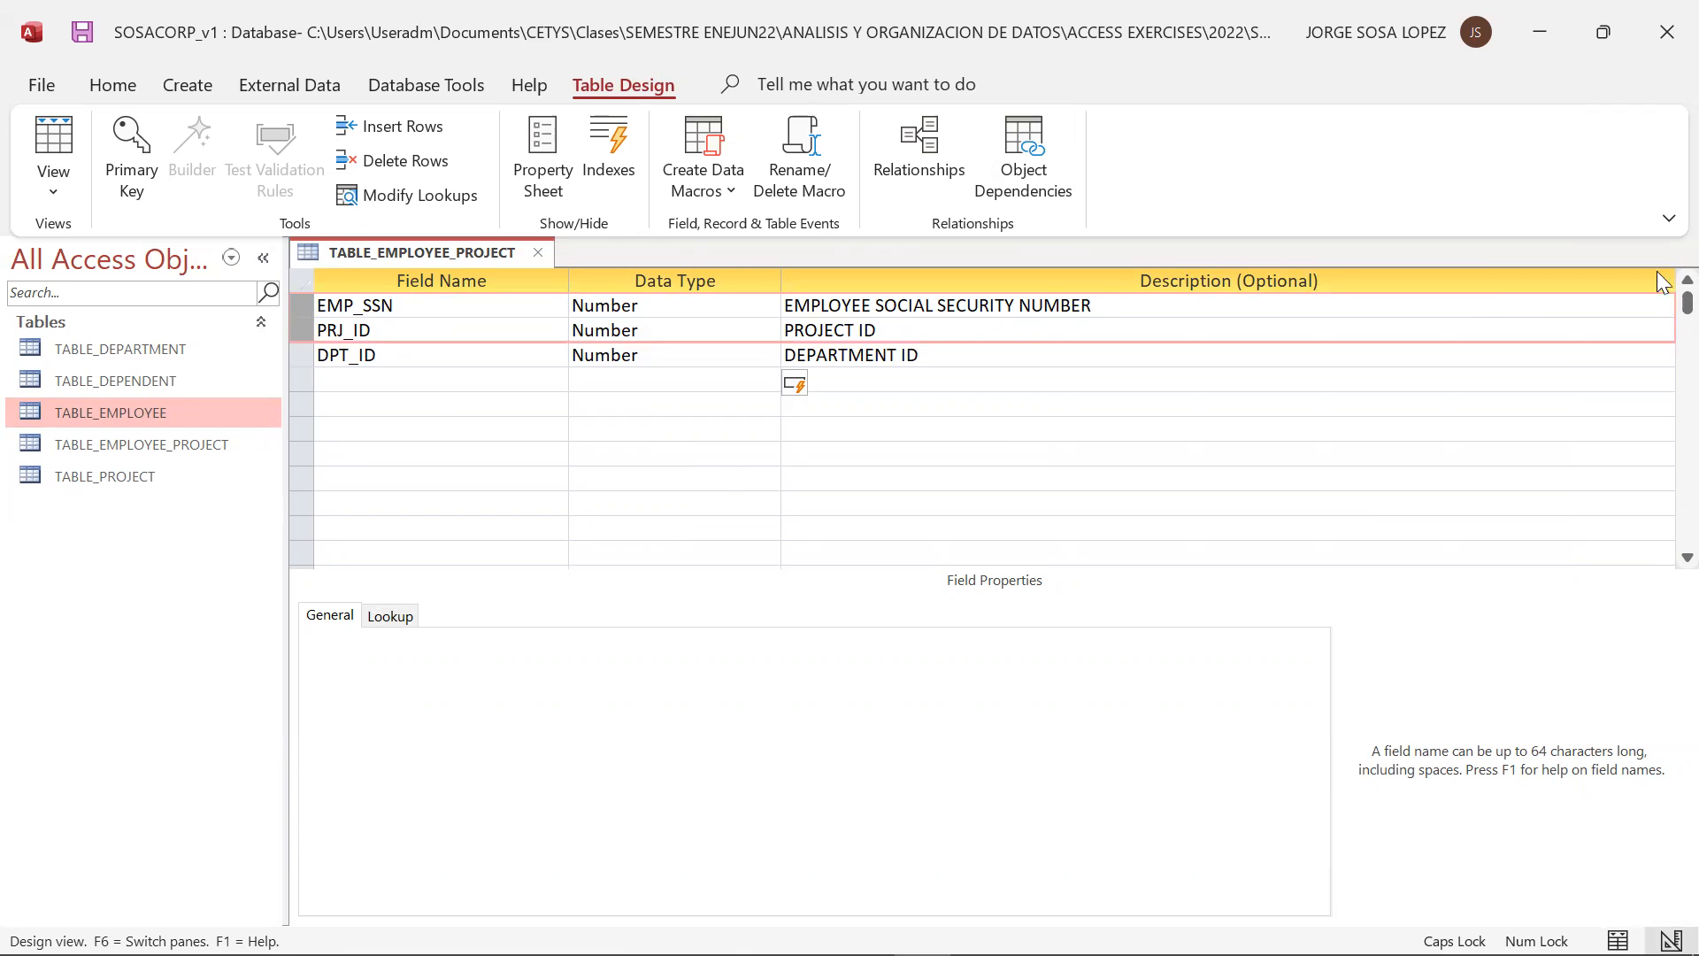
{"action": "left_click", "coordinate": [131, 163]}
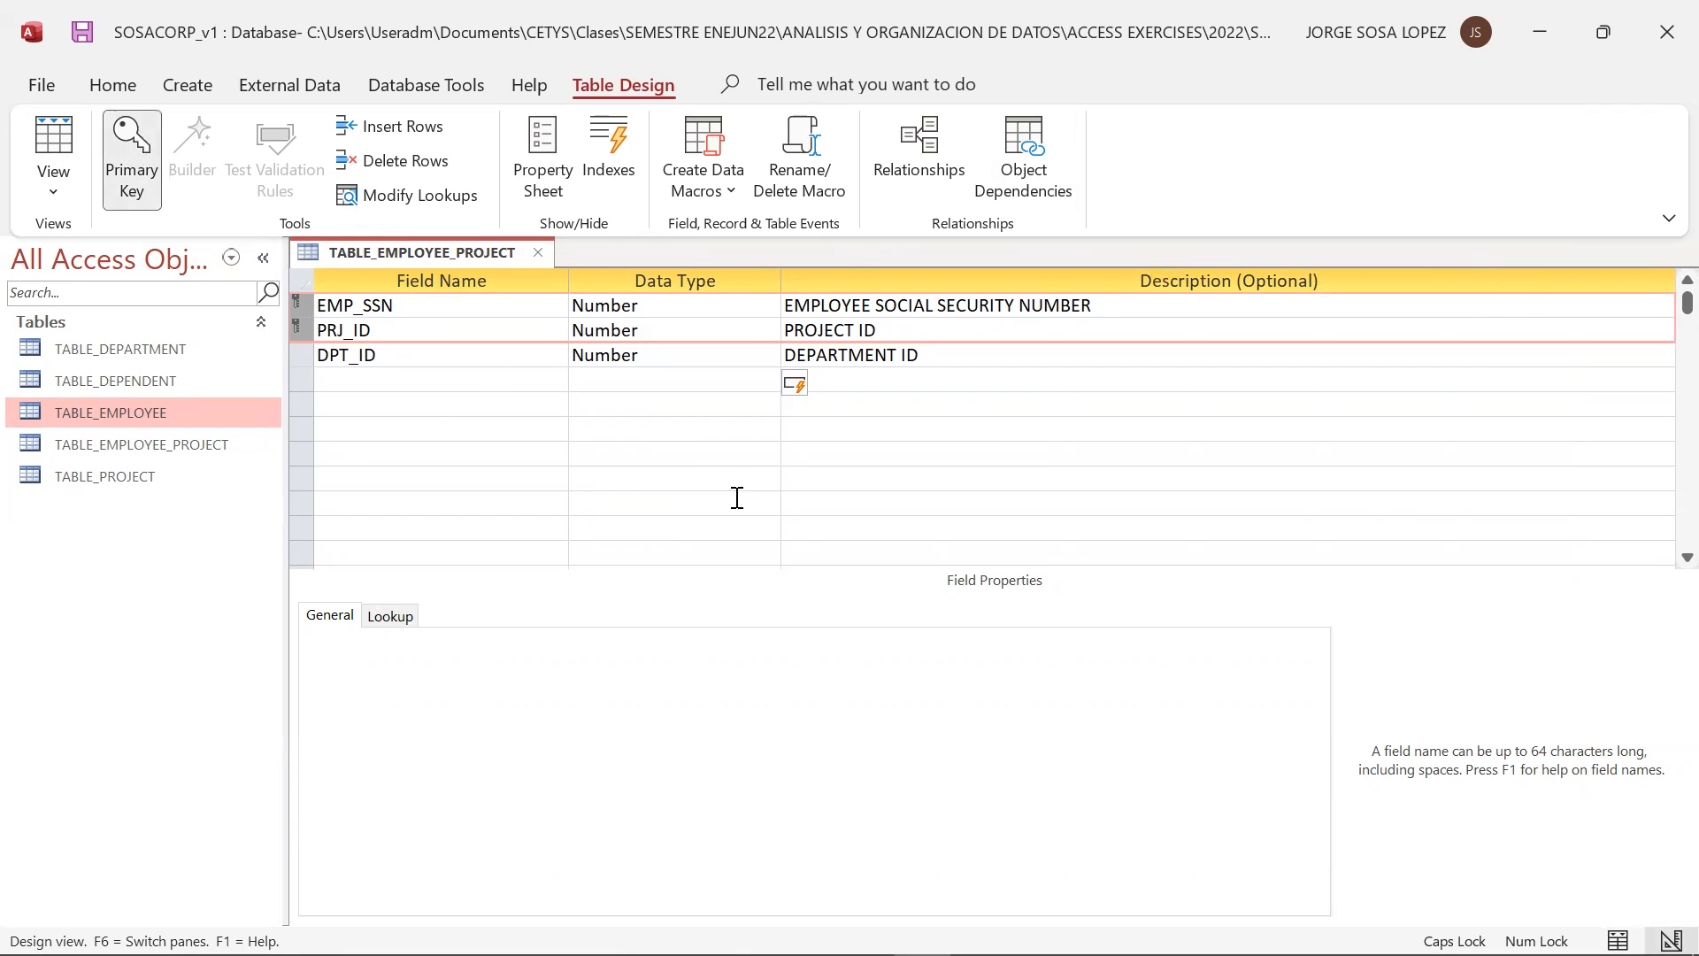
{"action": "left_click", "coordinate": [399, 377]}
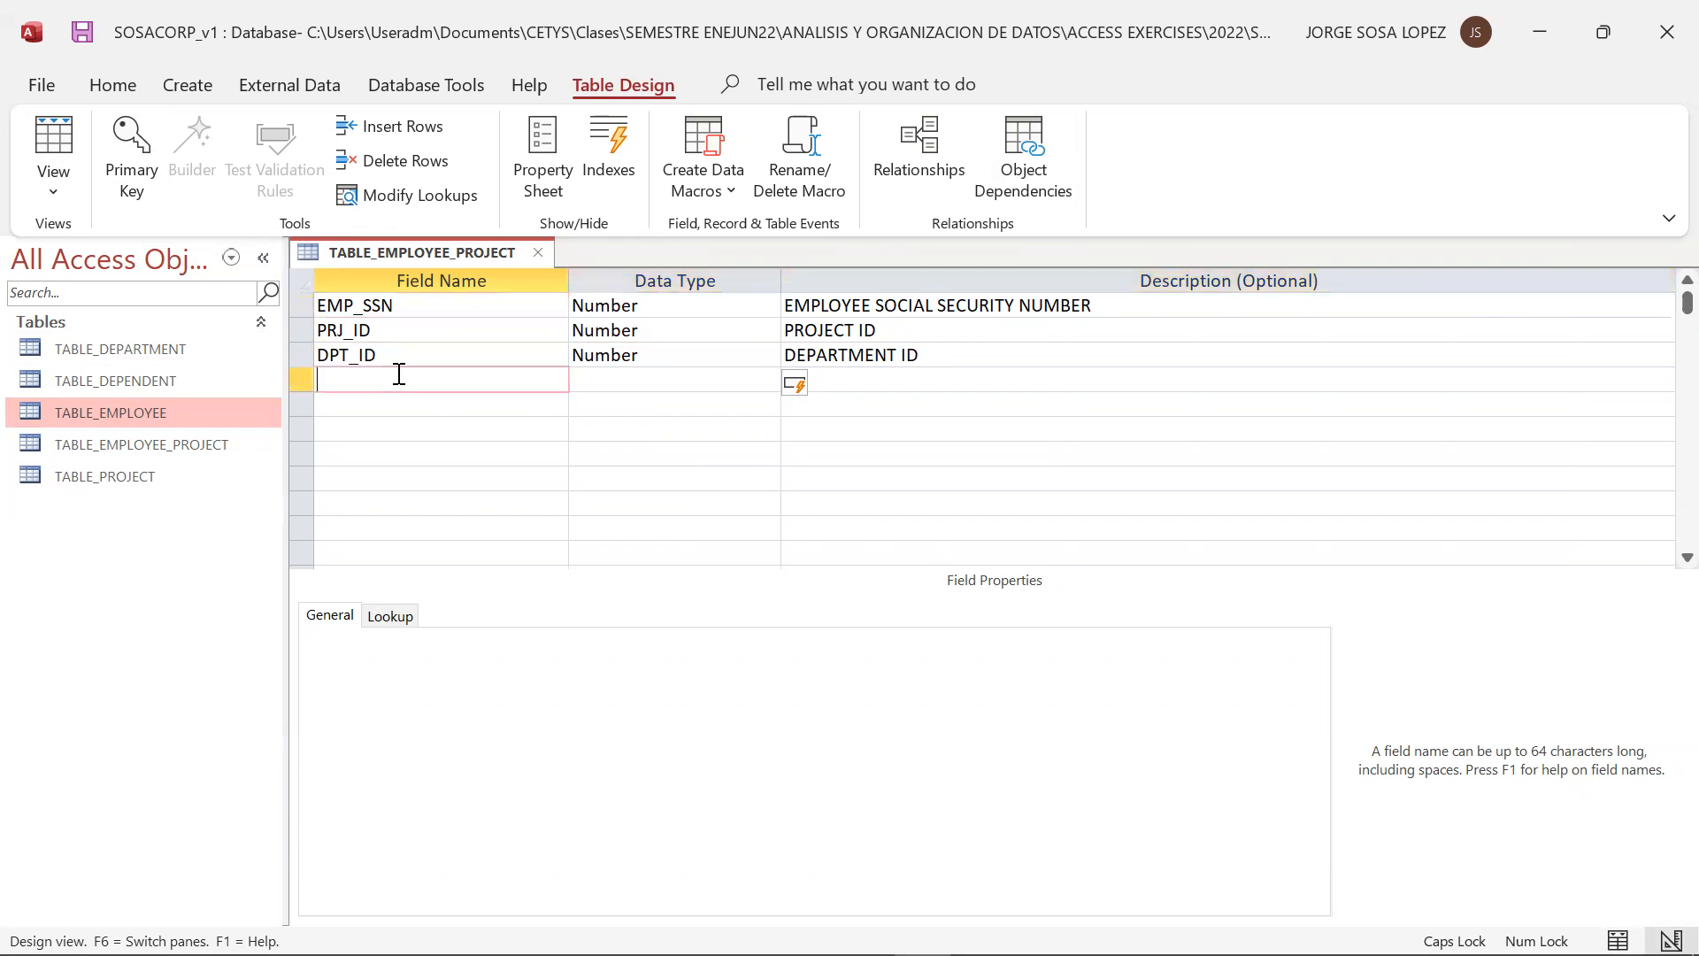
Make EMP_SSN and PRJ_ID together the composite primary key, and close TABLE_EMPLOYEE_PROJECT with its design changes saved
{"action": "left_click", "coordinate": [302, 305]}
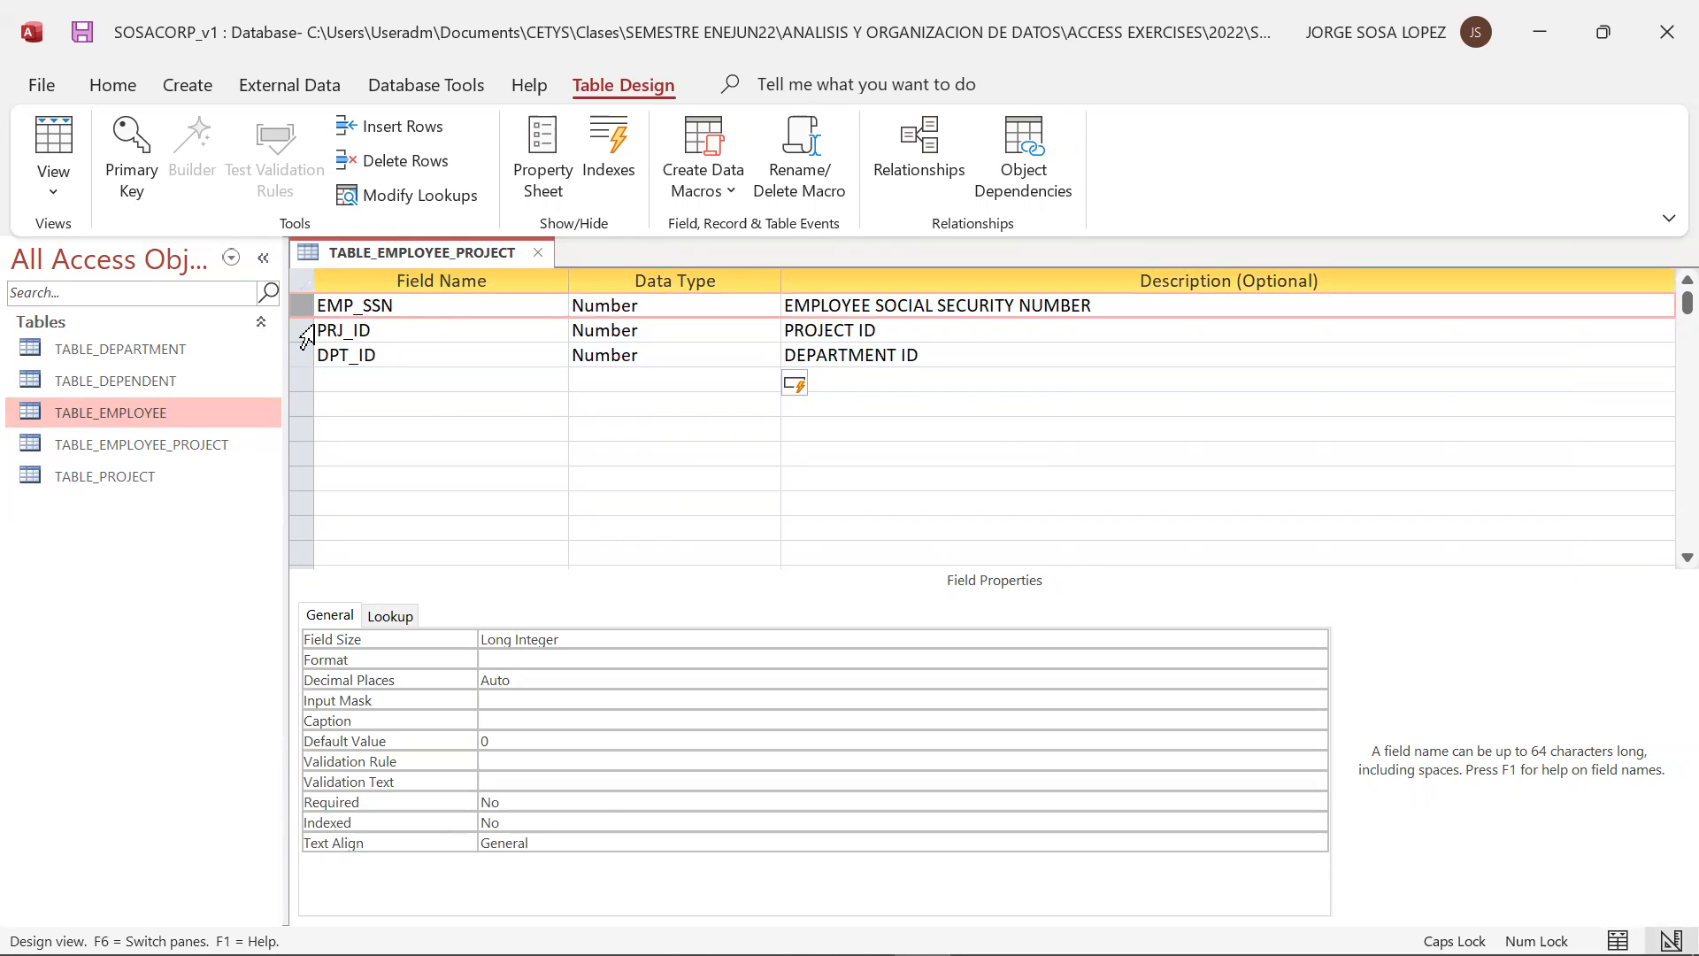
{"action": "left_click", "coordinate": [307, 330], "text": "shift"}
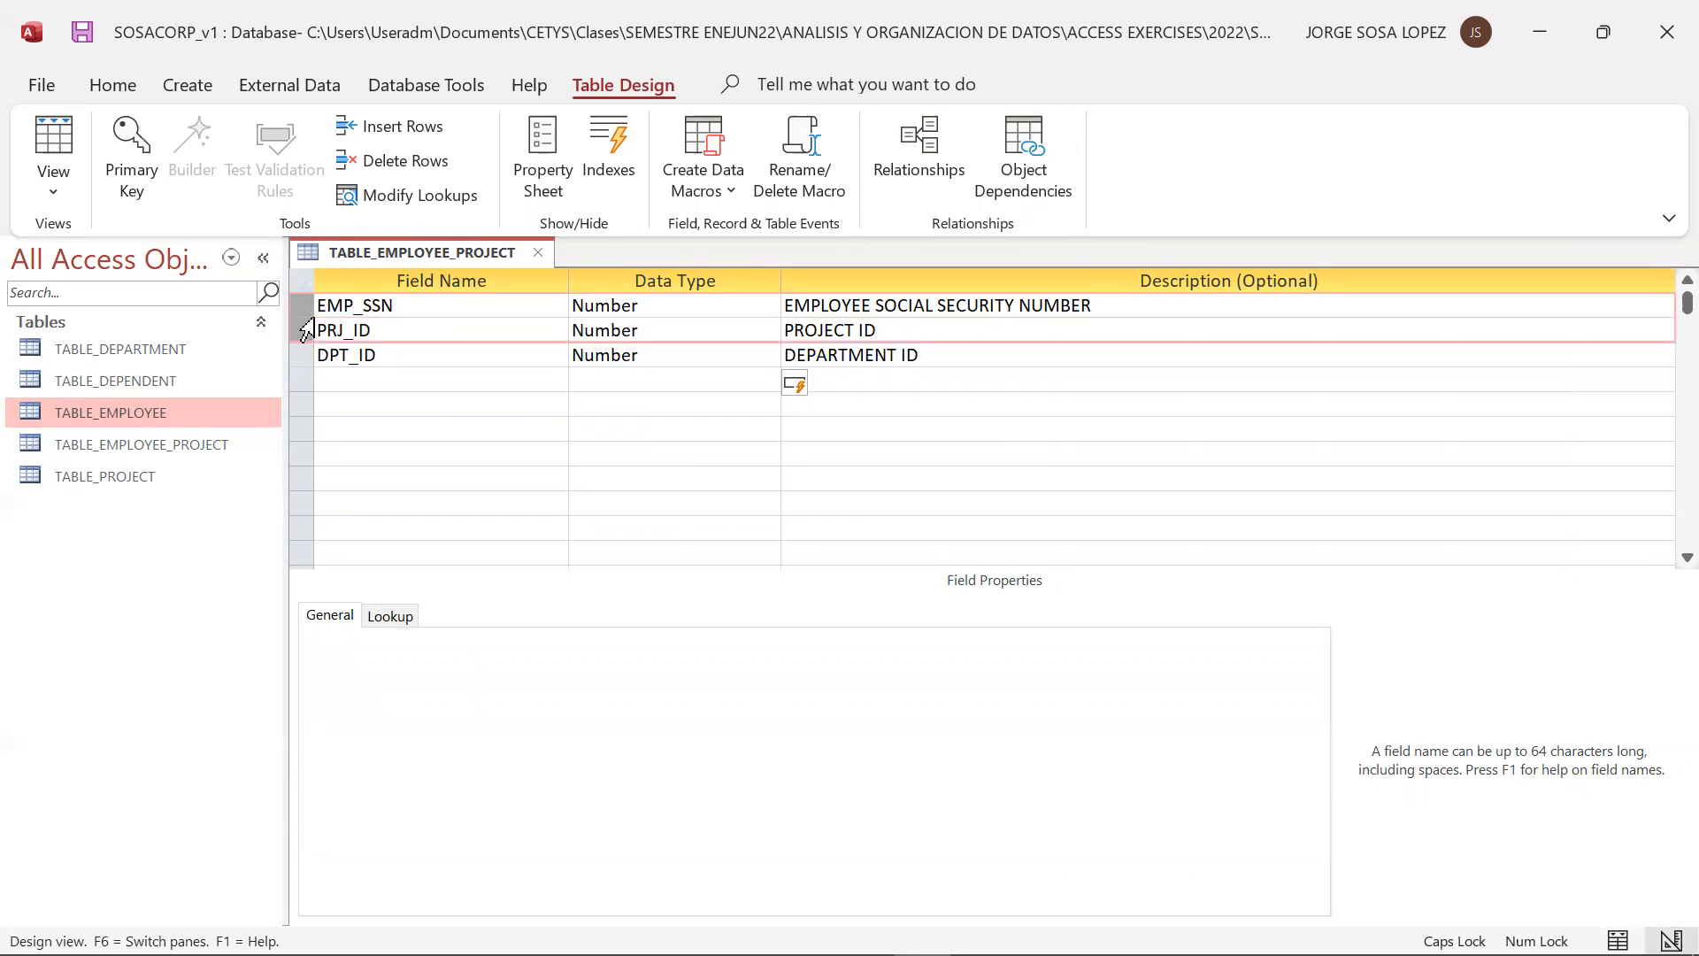
{"action": "left_click", "coordinate": [378, 355]}
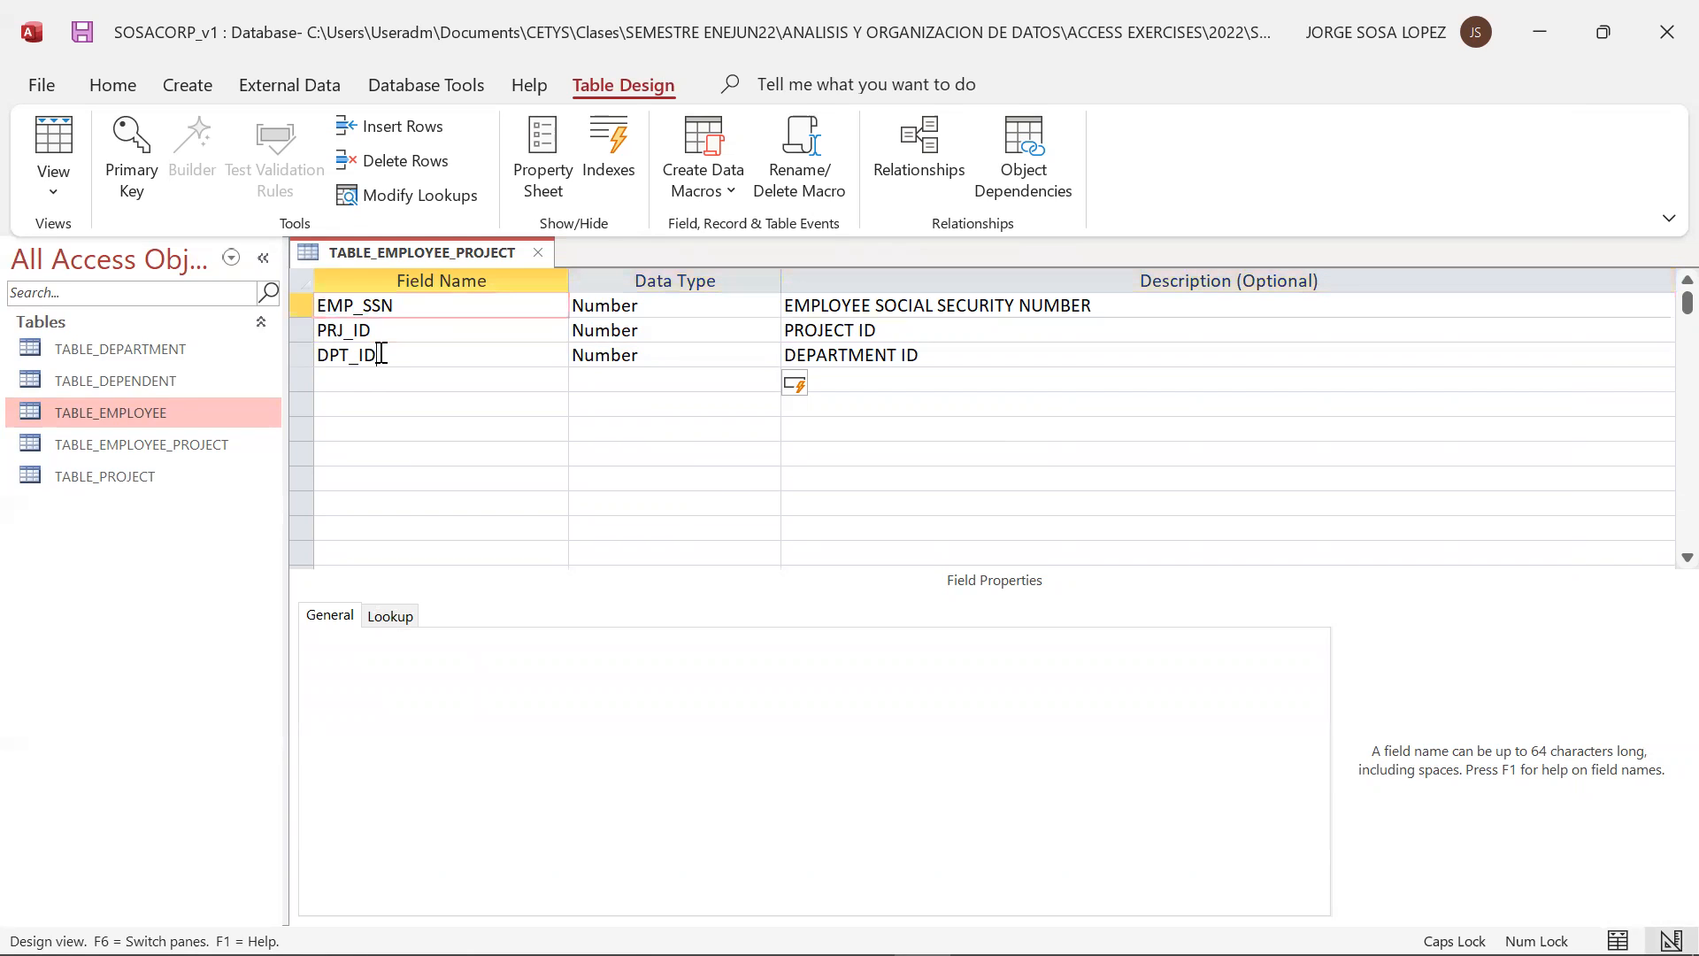
{"action": "left_click", "coordinate": [306, 305]}
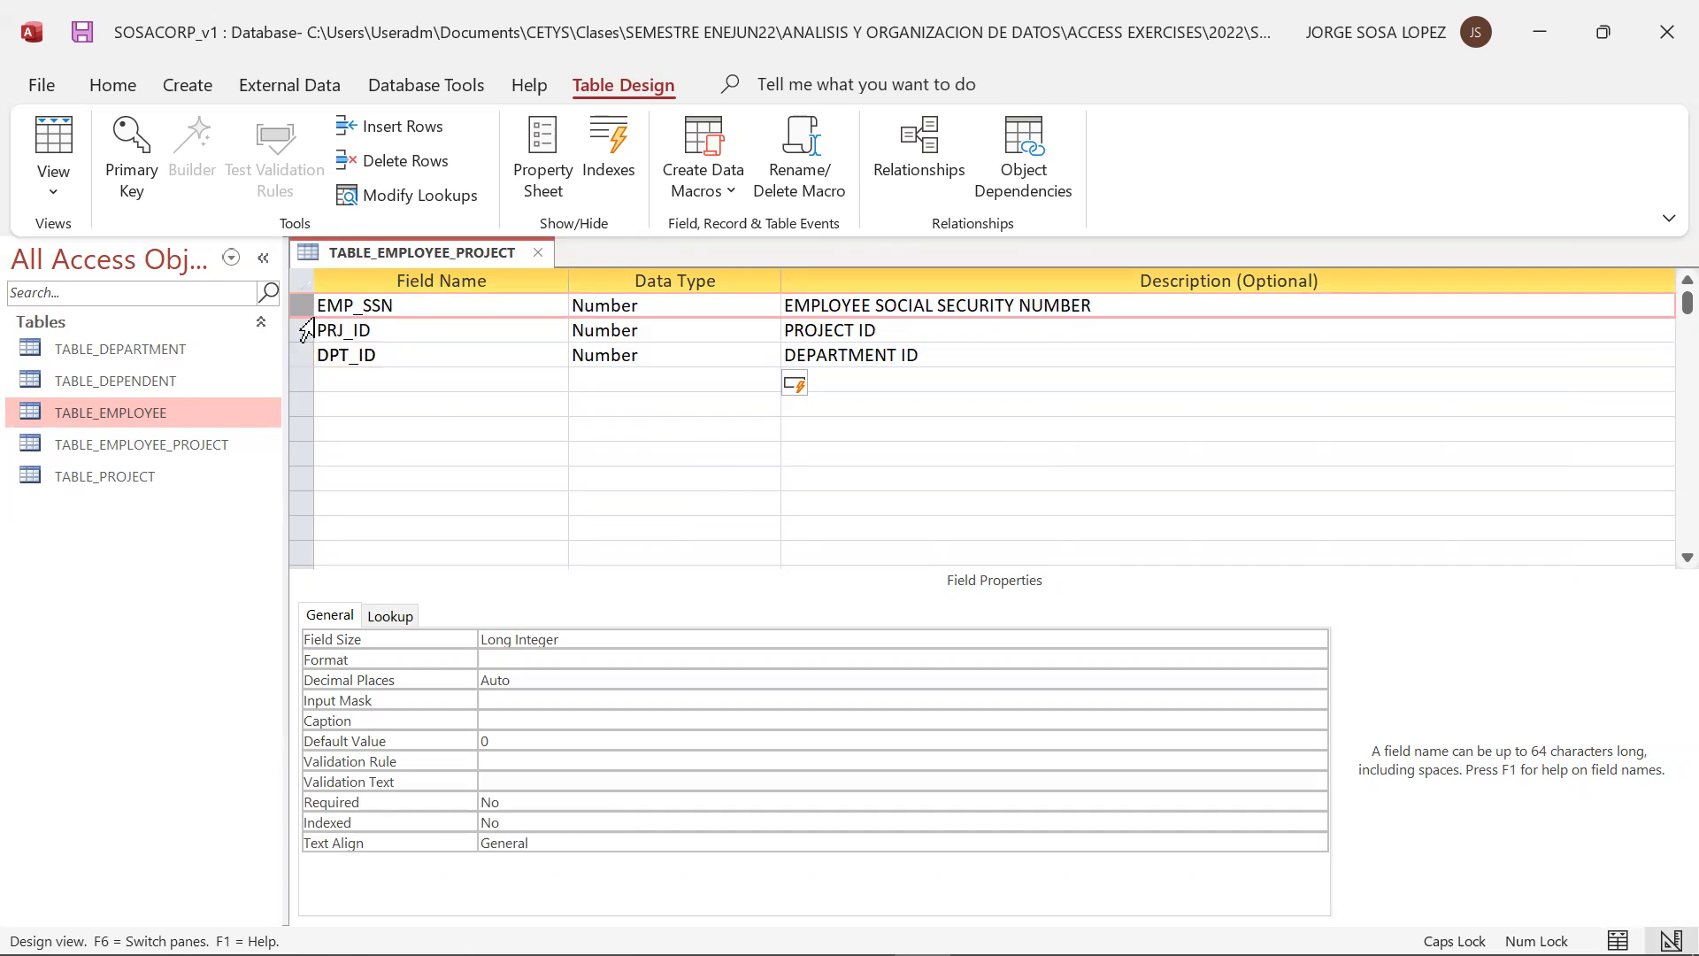
{"action": "left_click", "coordinate": [300, 329]}
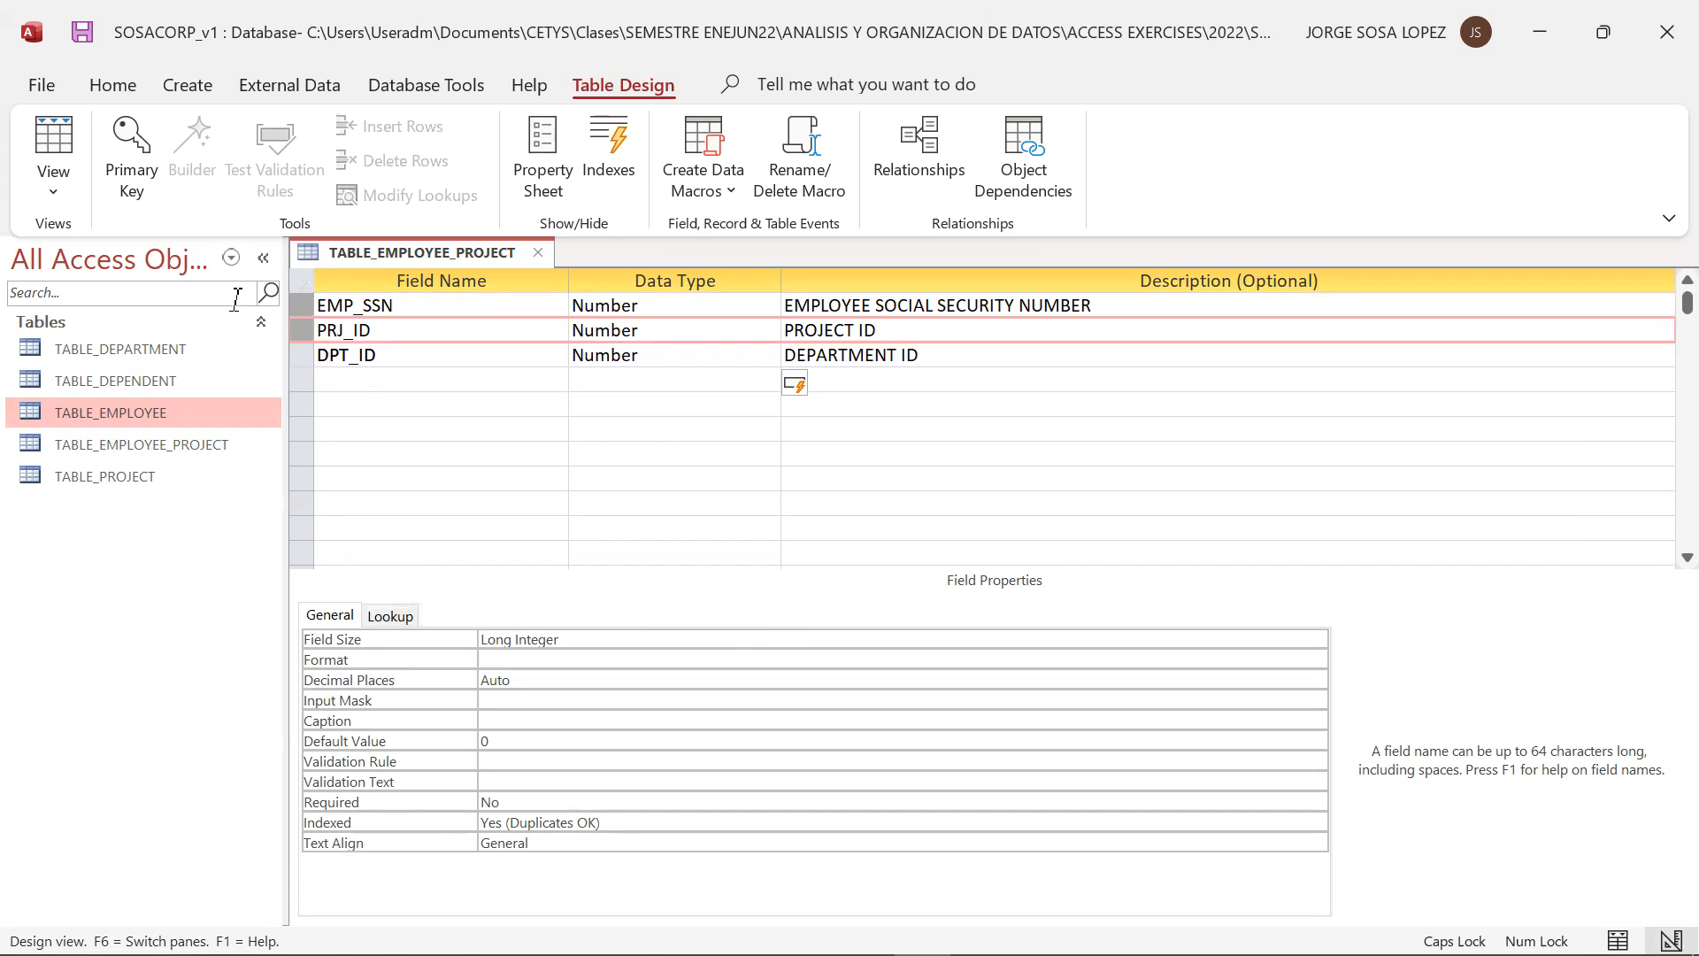
{"action": "left_click", "coordinate": [125, 157]}
{"action": "left_click", "coordinate": [386, 453]}
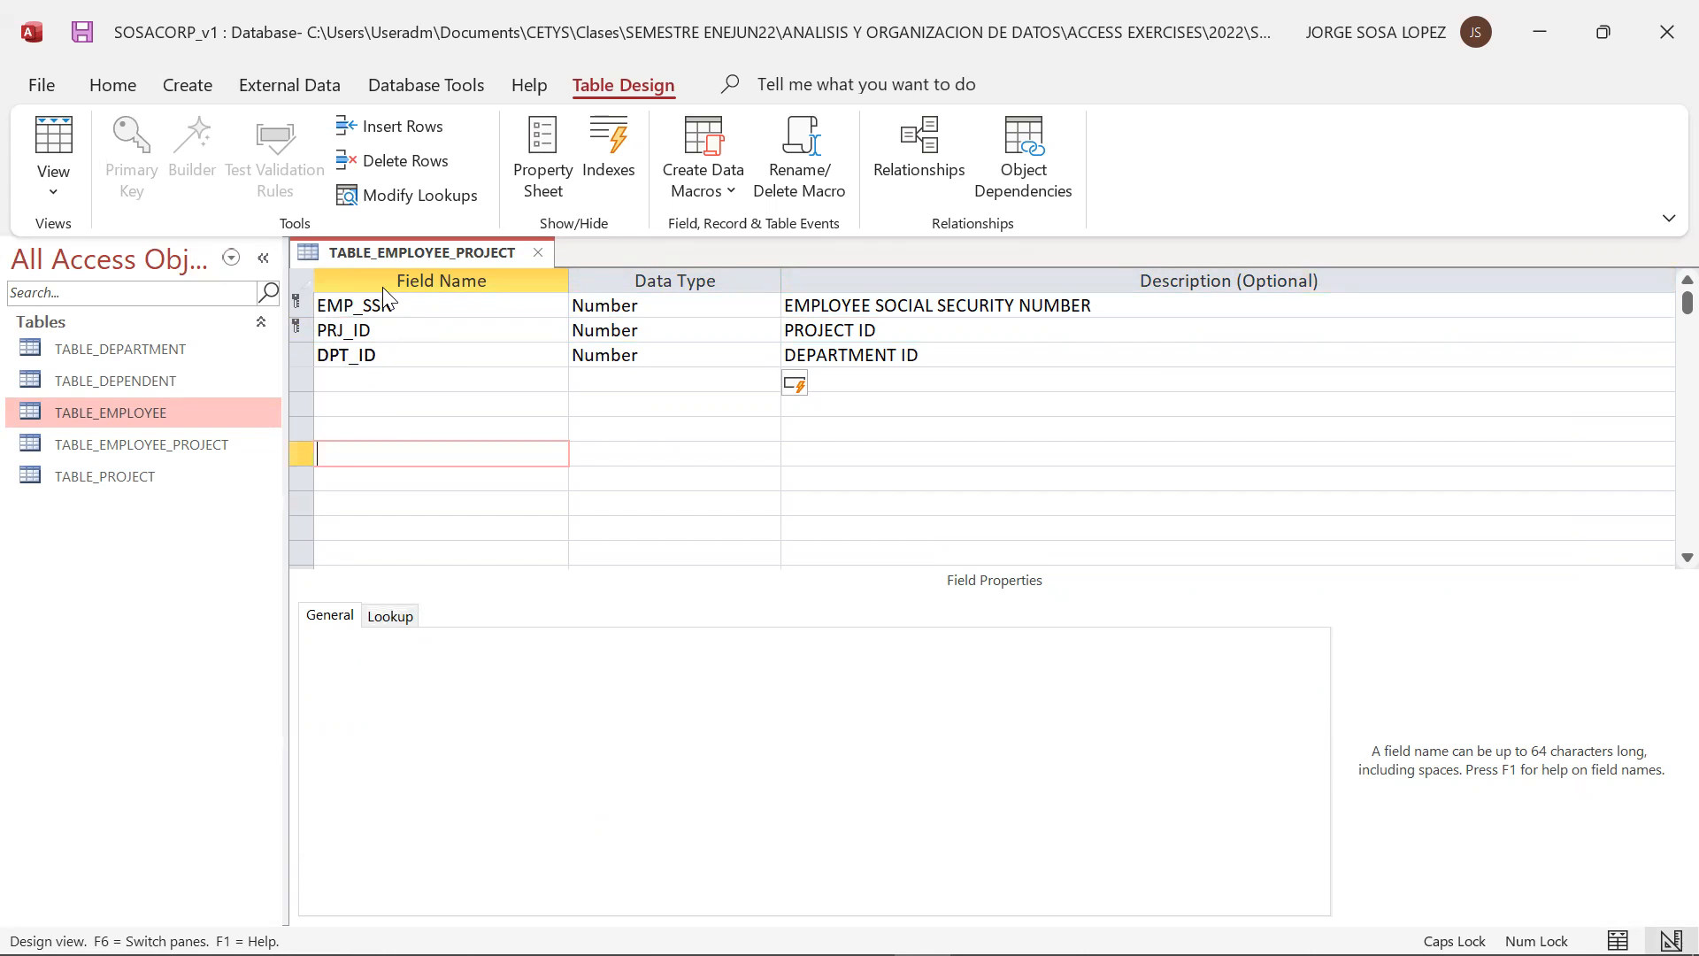
{"action": "left_click", "coordinate": [537, 253]}
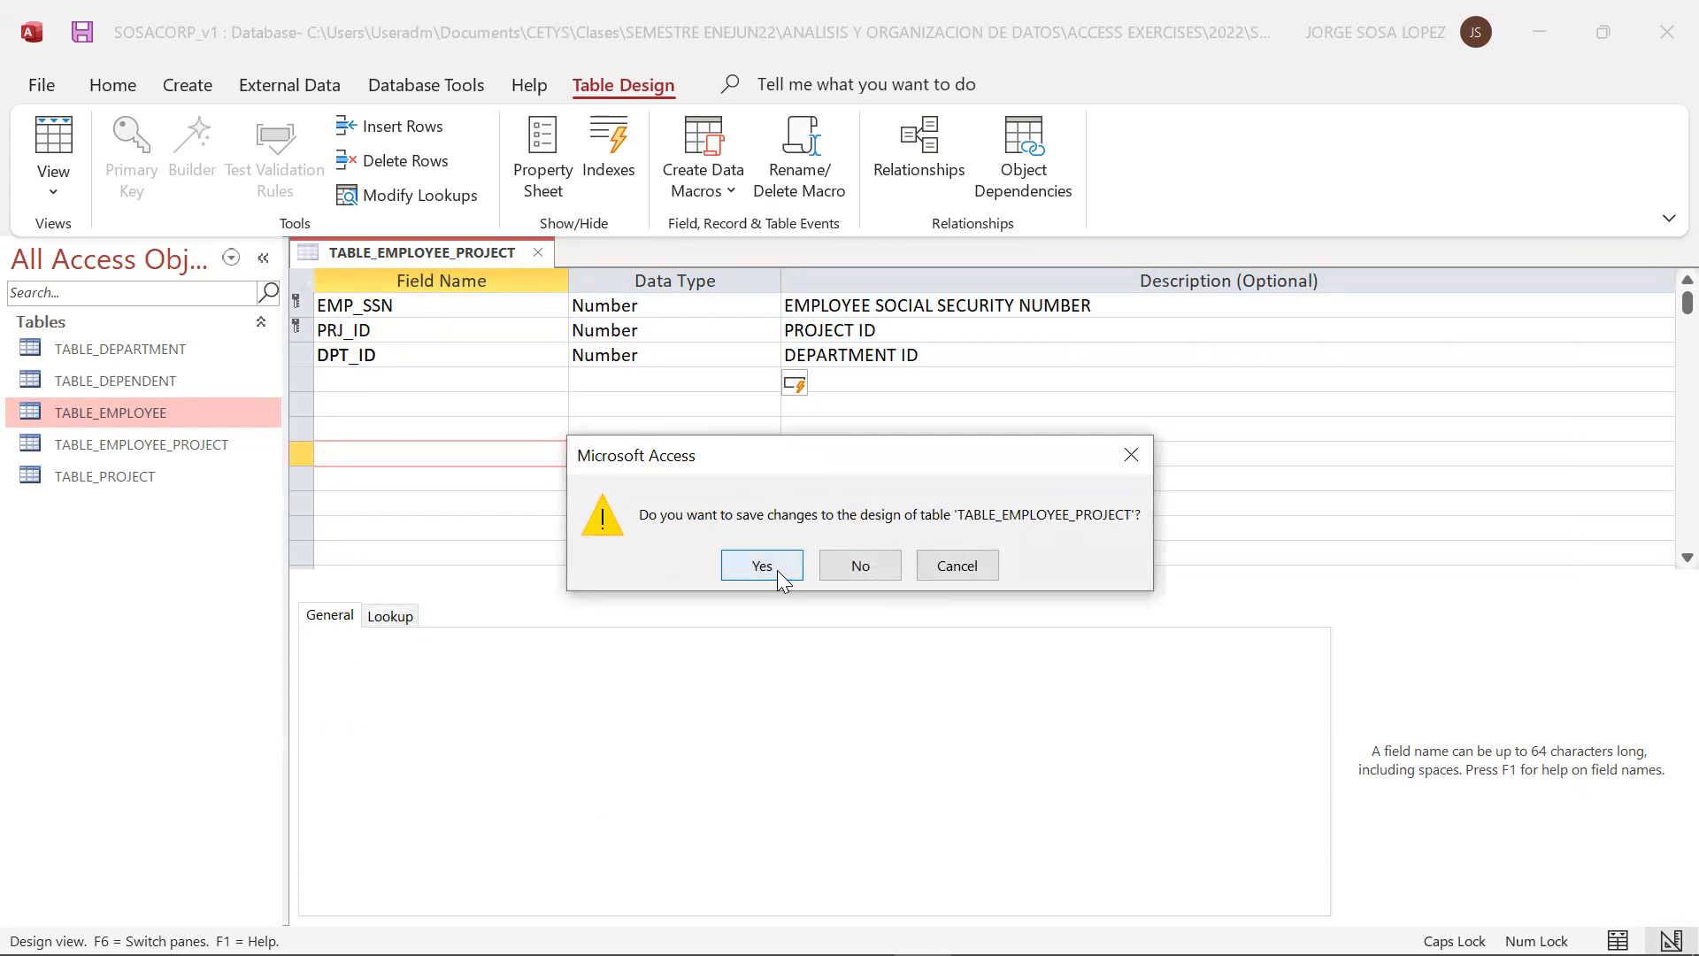
{"action": "left_click", "coordinate": [763, 565]}
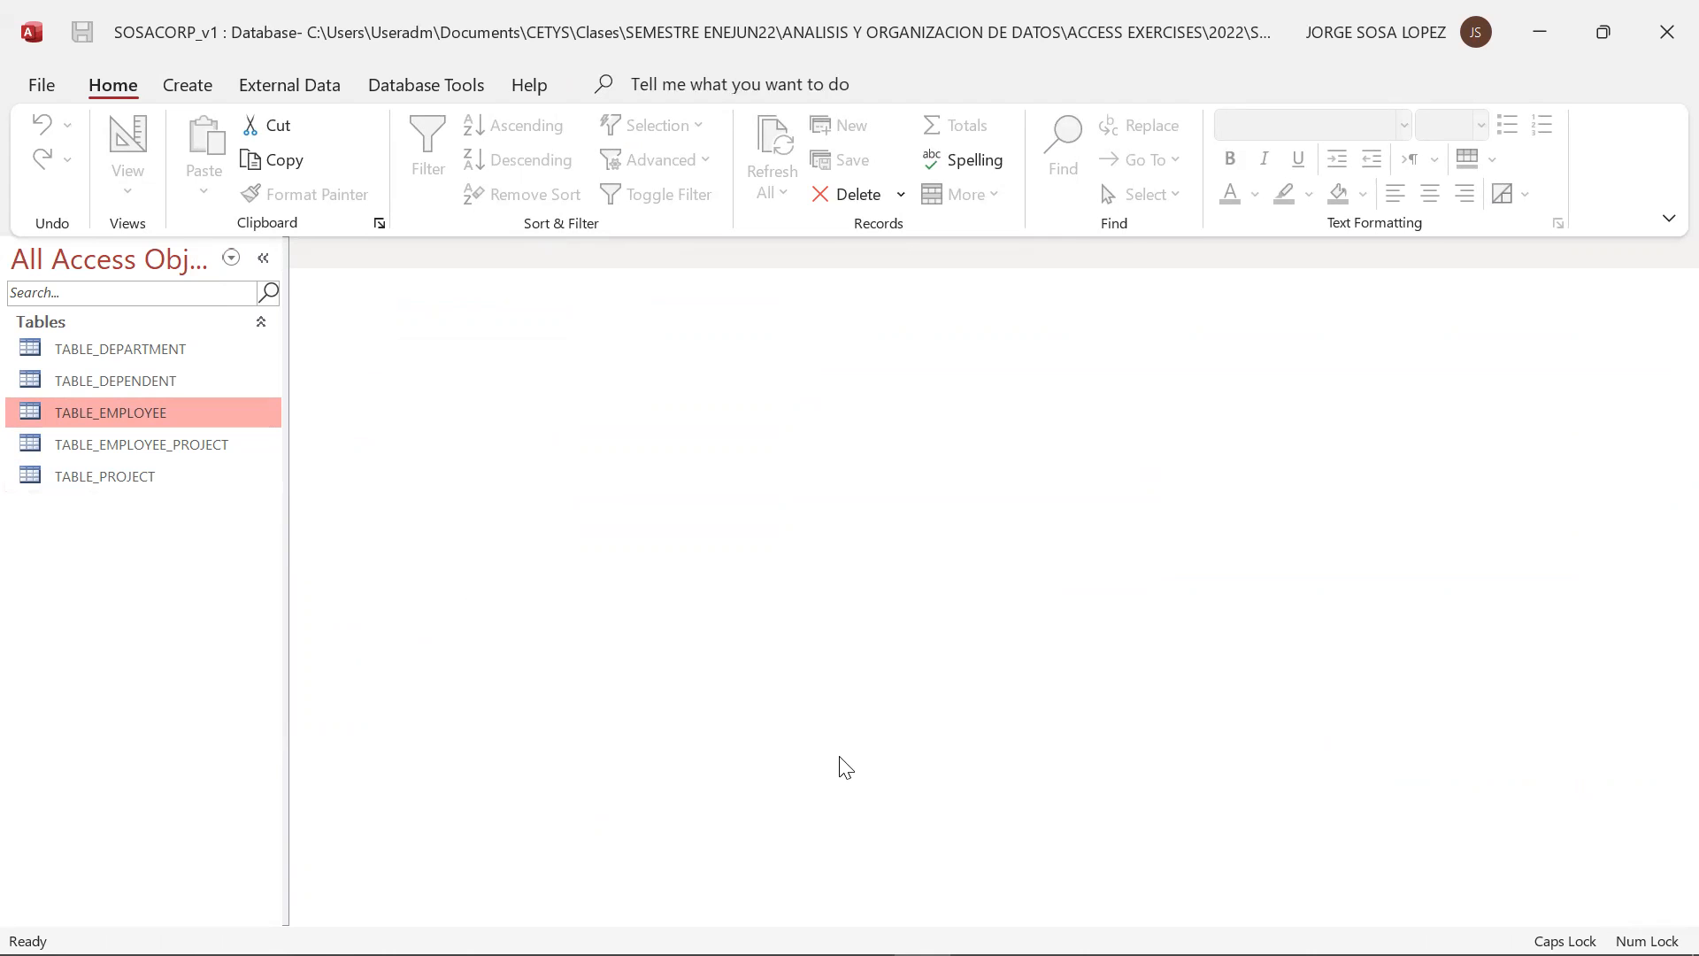
Review the relational model slide, return to Access, and open the Relationships layout for the database
{"action": "key", "text": "alt+Tab"}
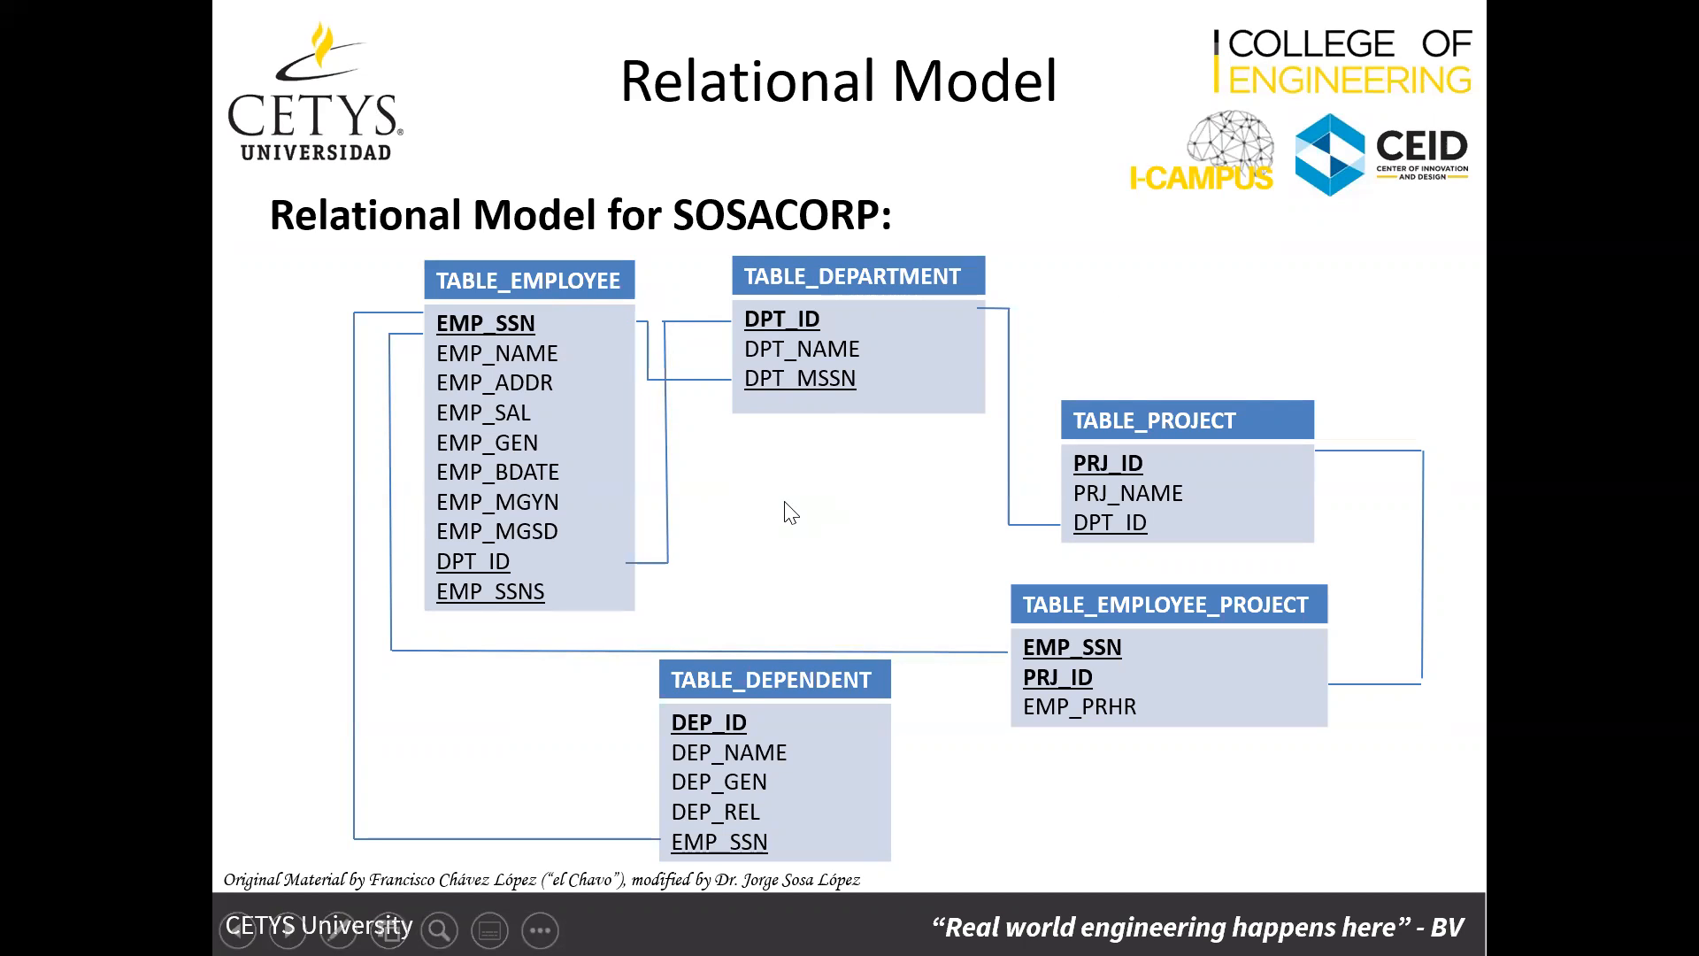
{"action": "key", "text": "alt+Tab"}
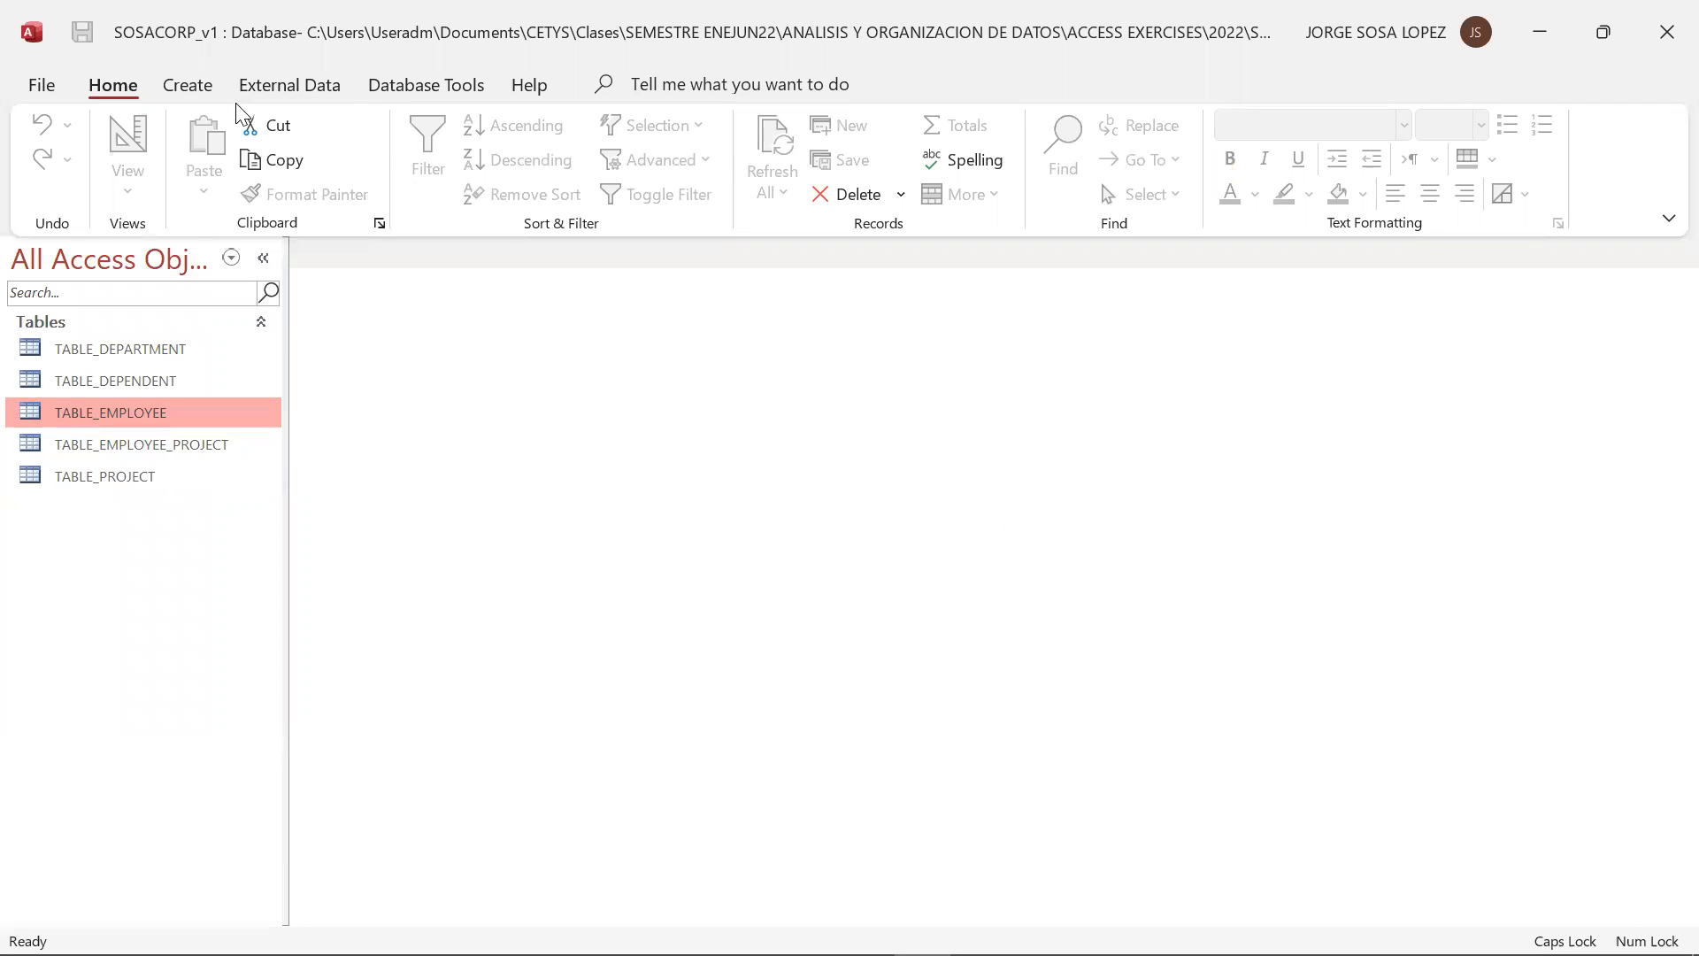
{"action": "left_click", "coordinate": [404, 90]}
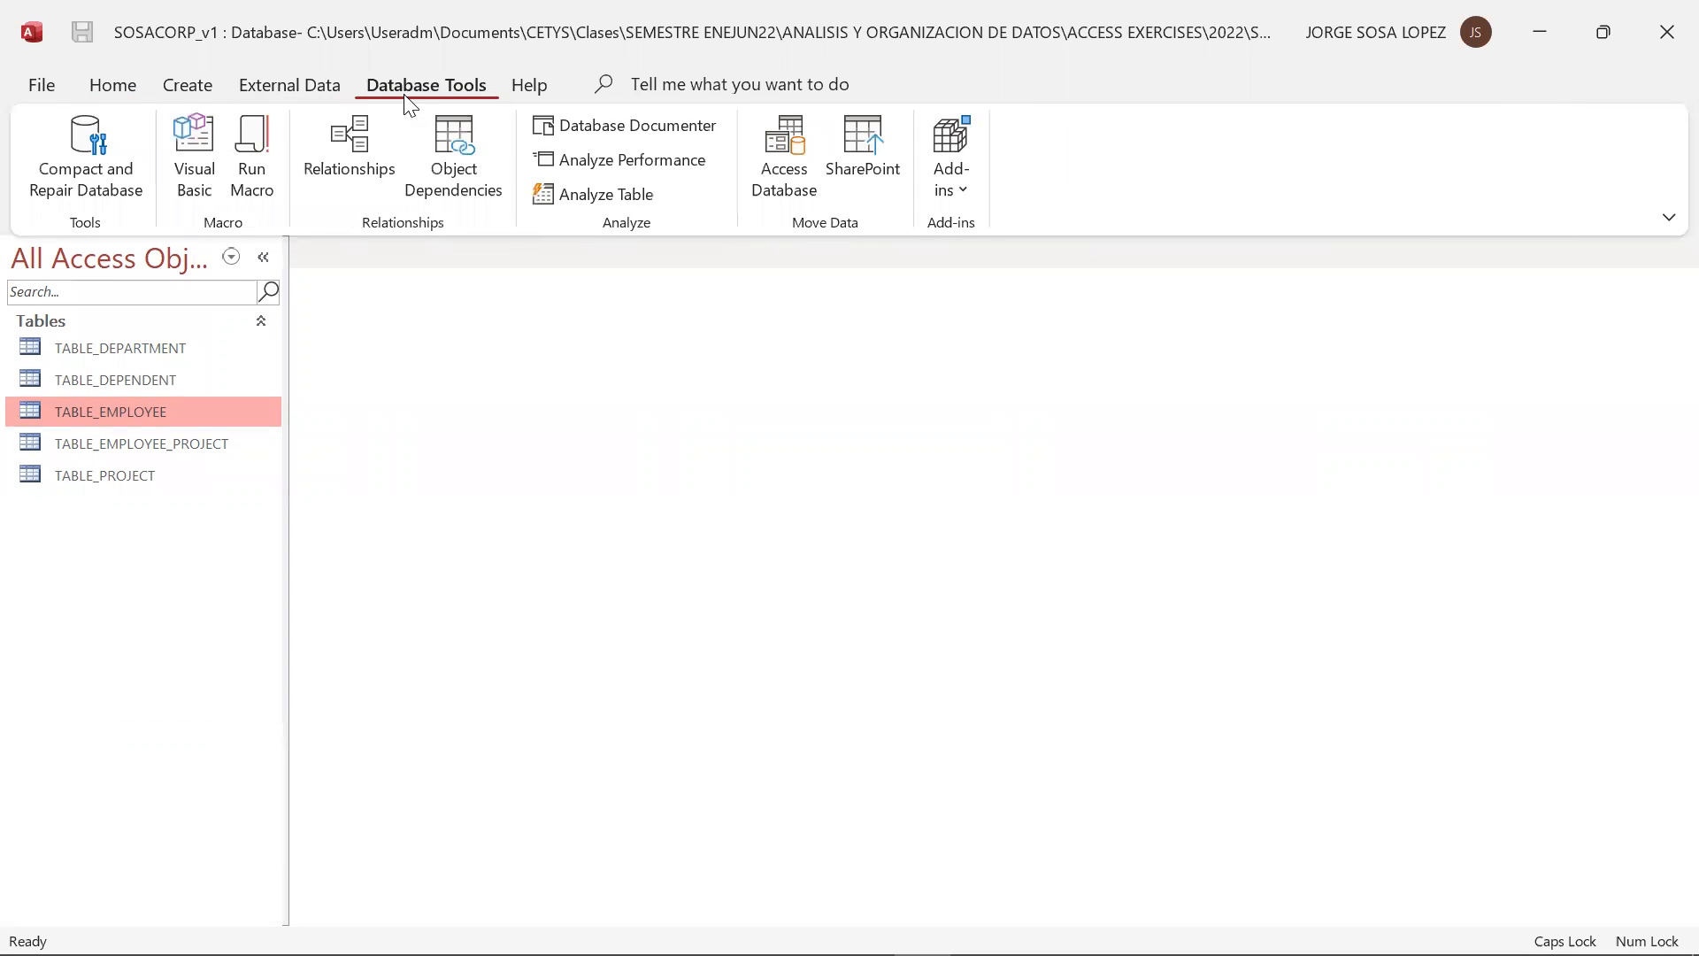
{"action": "left_click", "coordinate": [336, 168]}
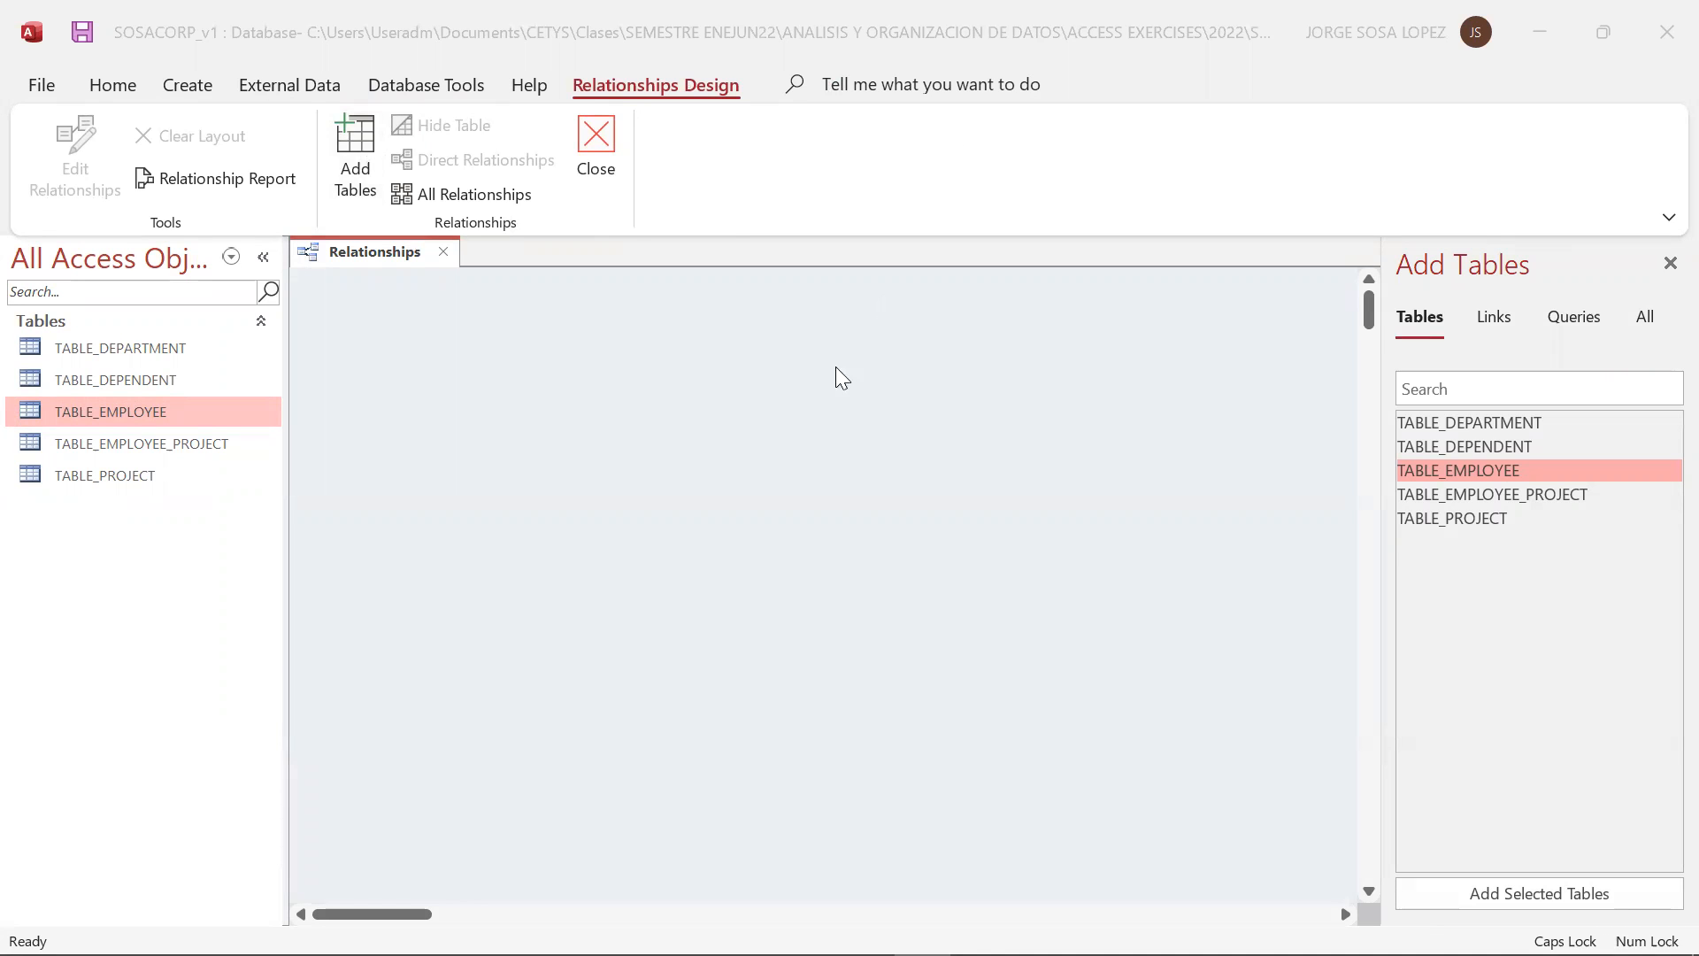
{"action": "left_click", "coordinate": [793, 434]}
{"action": "left_click", "coordinate": [168, 352]}
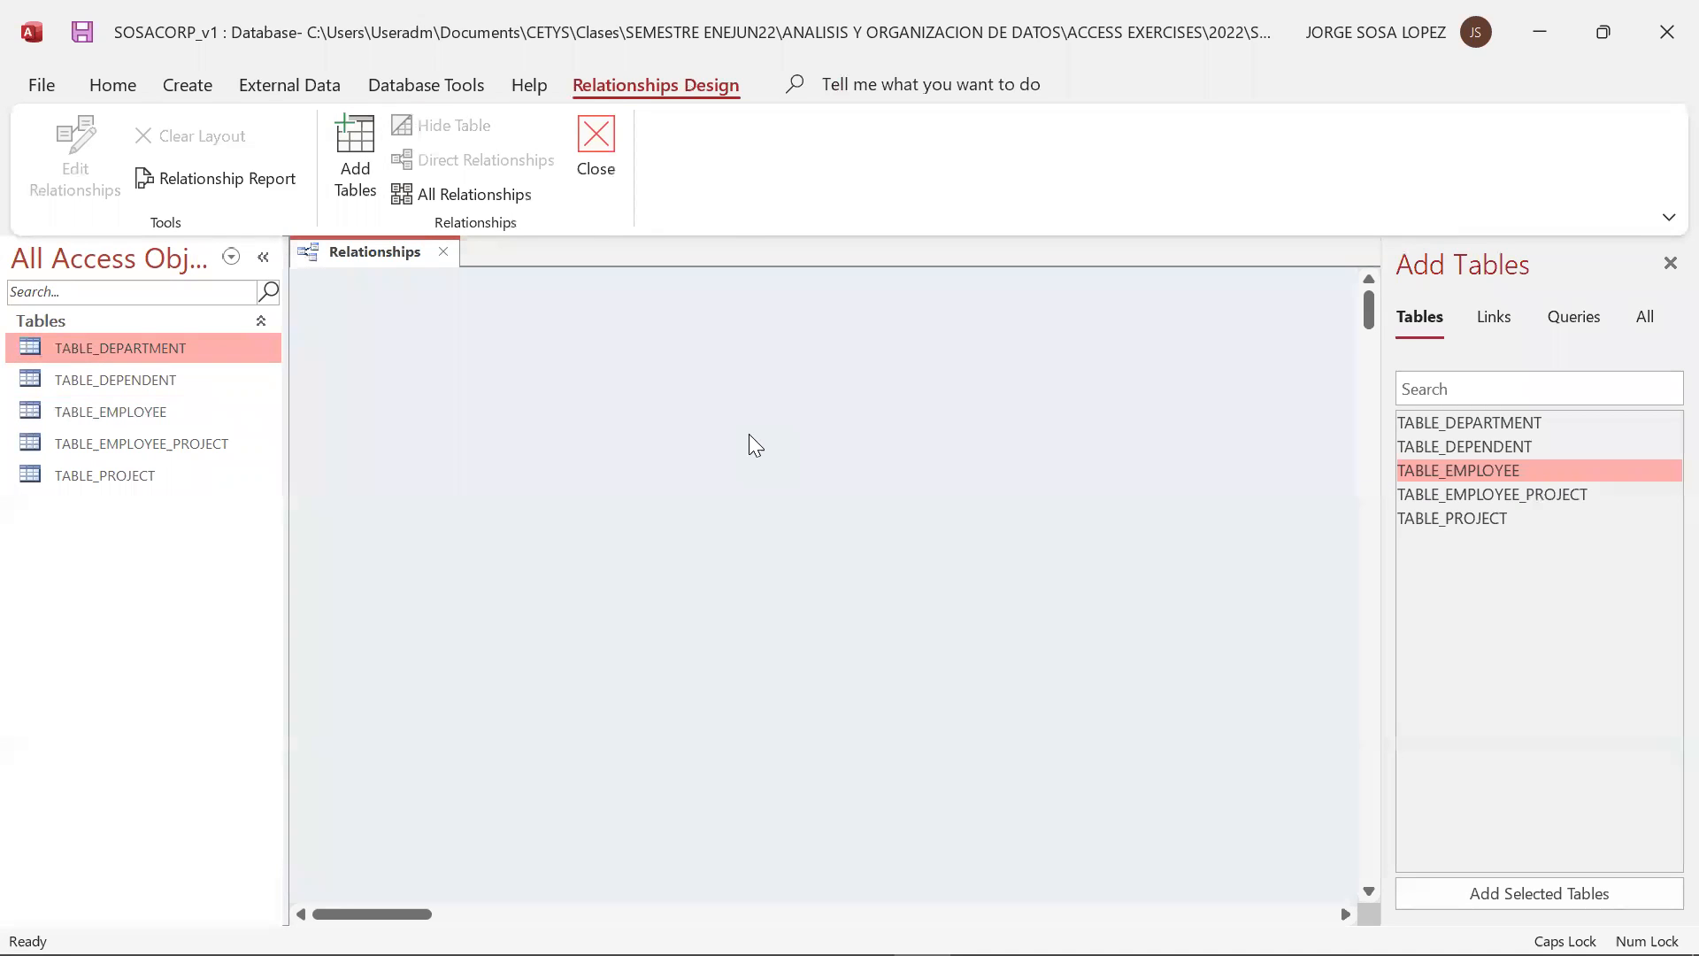
Add TABLE_EMPLOYEE to the relationships layout and resize its box to show all fields through EMP_SSNS
{"action": "key", "text": "alt+Tab"}
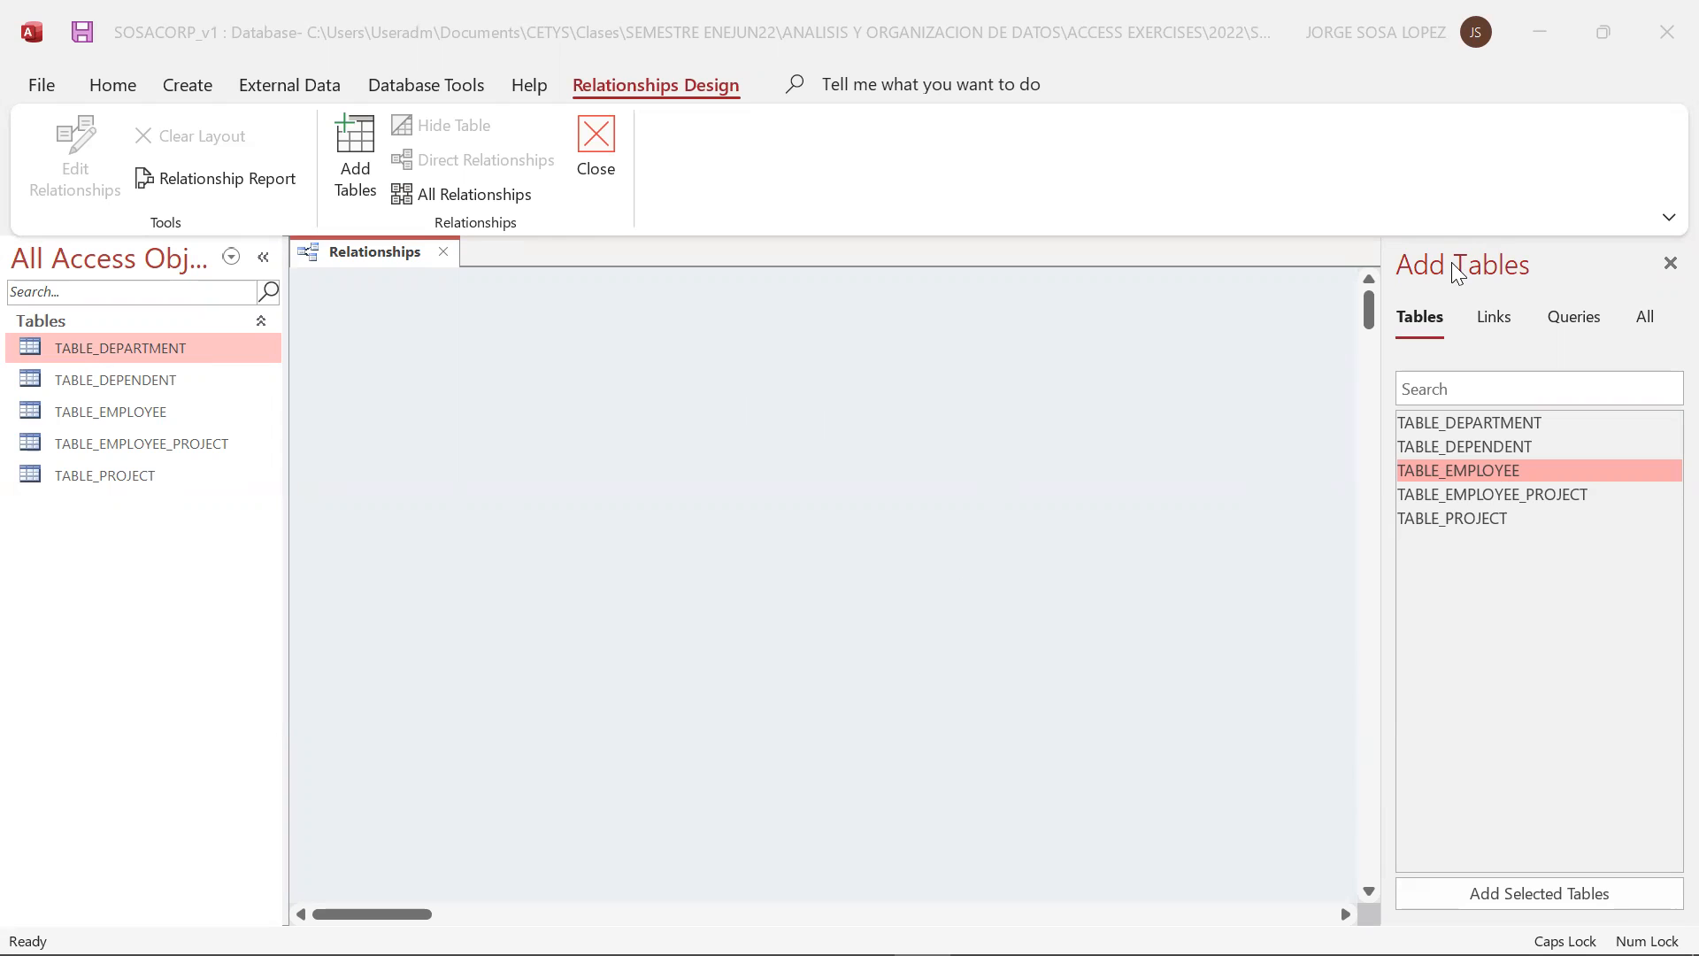
{"action": "left_click", "coordinate": [1460, 423]}
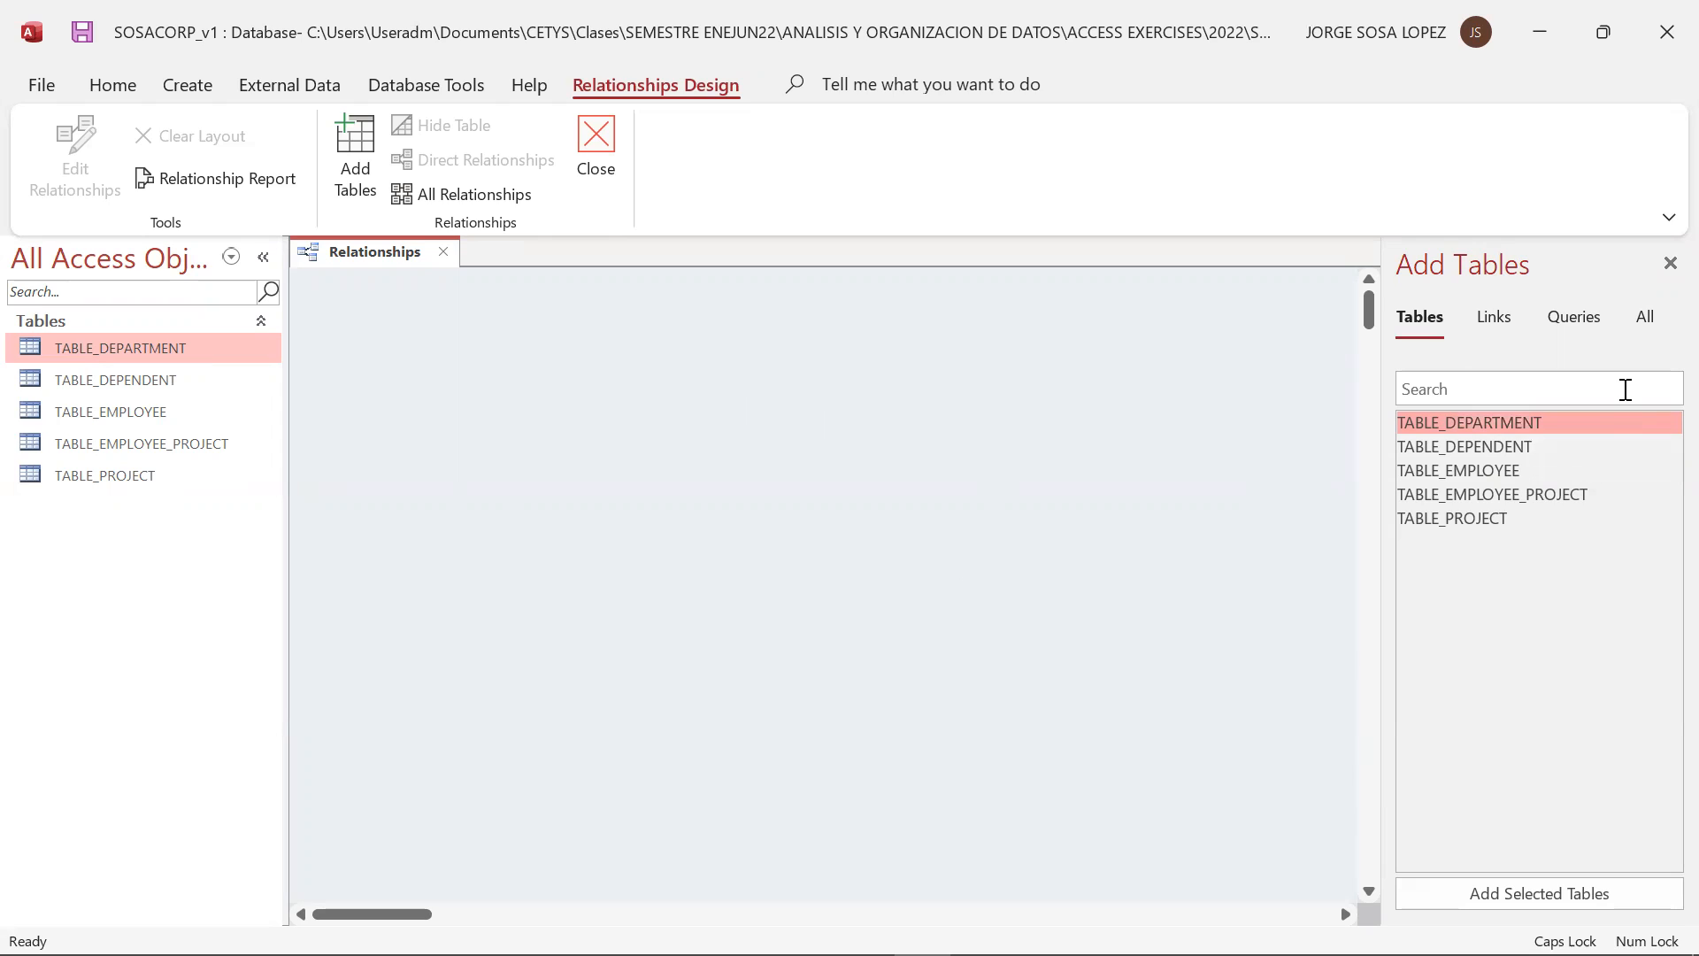
{"action": "left_click", "coordinate": [1542, 443]}
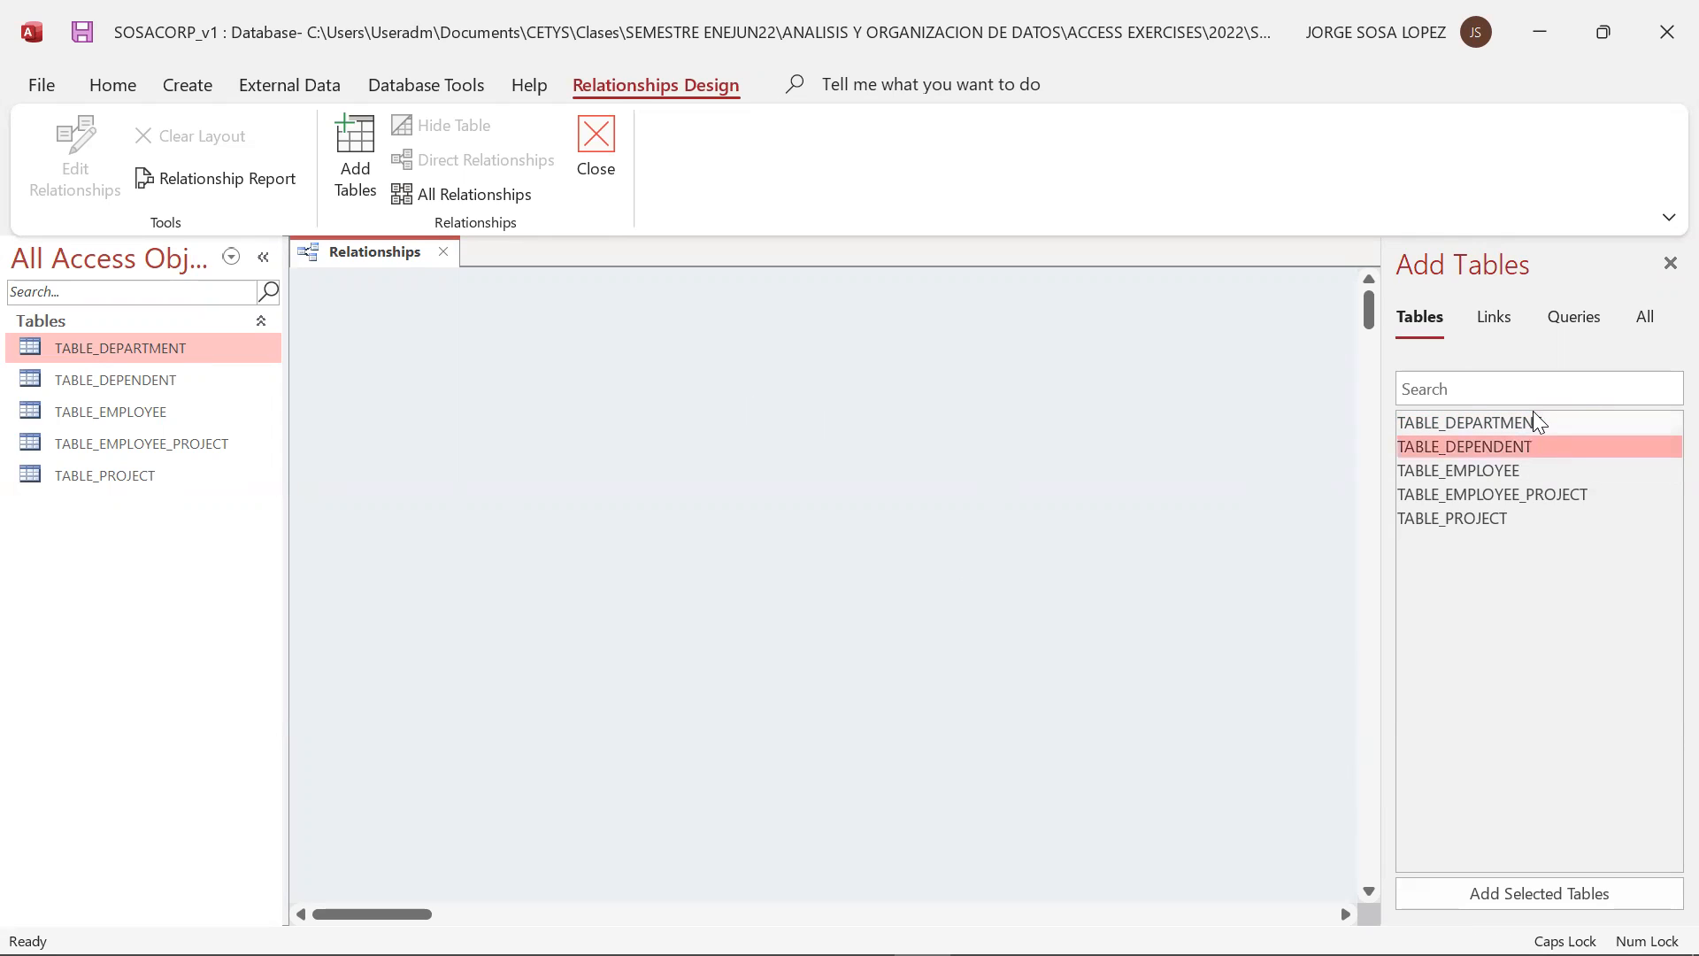
{"action": "left_click", "coordinate": [1480, 428]}
{"action": "left_click_drag", "start_coordinate": [1480, 428], "coordinate": [359, 345]}
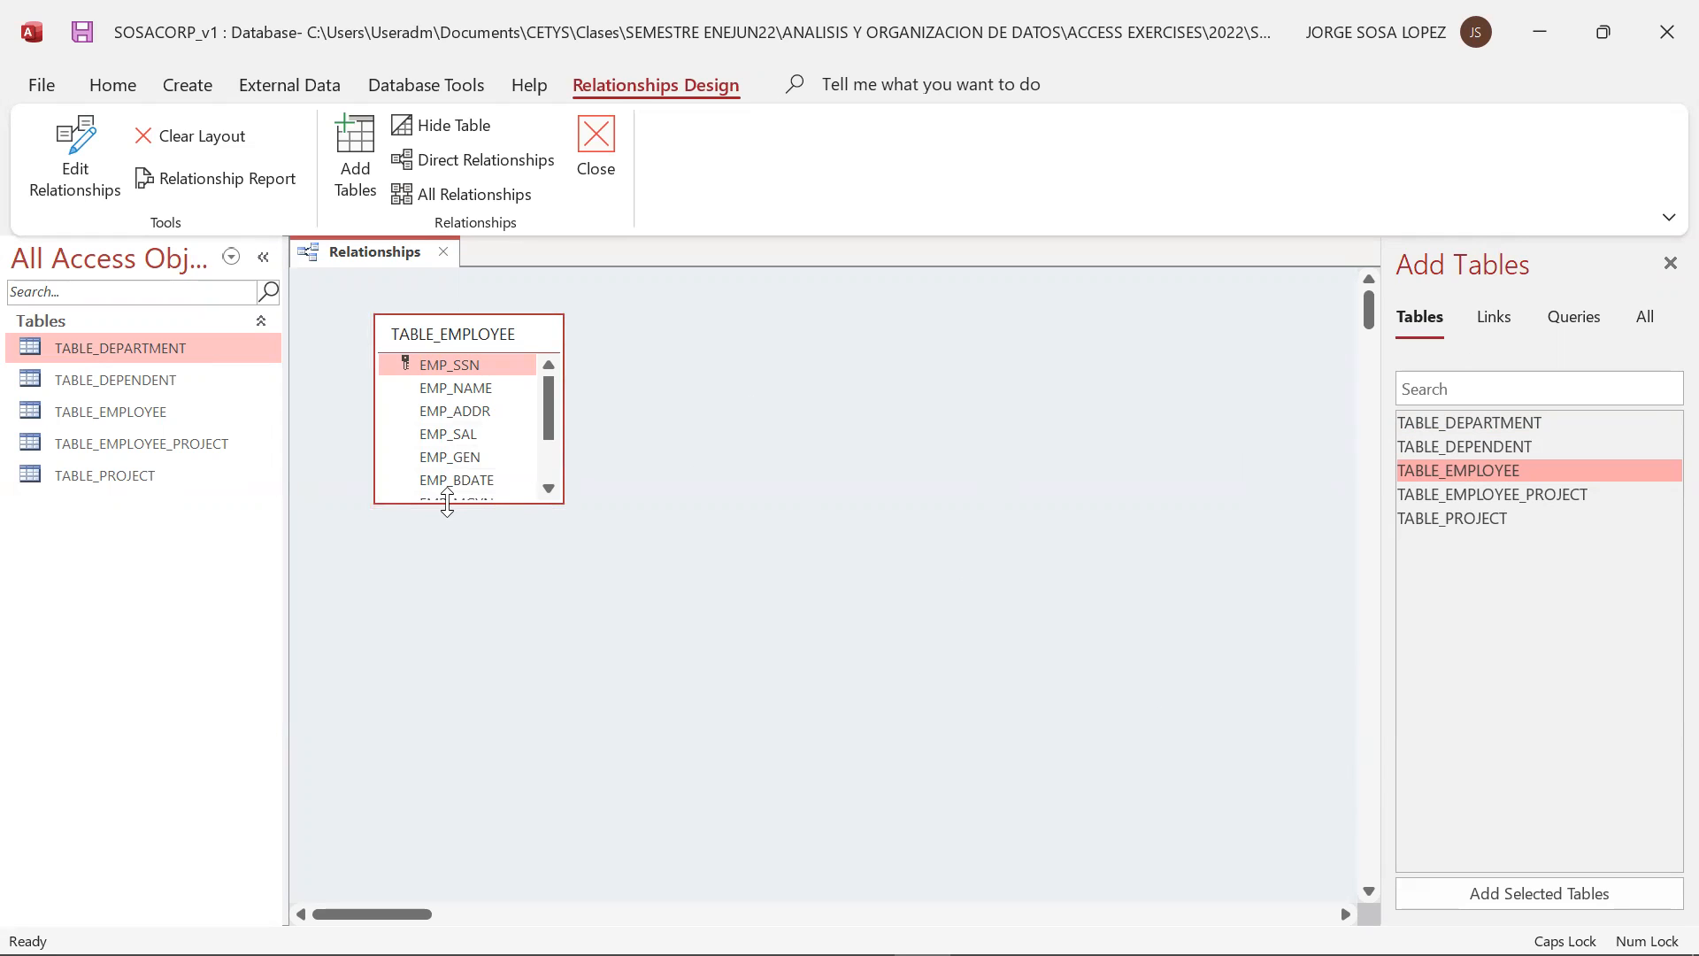
{"action": "left_click_drag", "start_coordinate": [447, 502], "coordinate": [448, 601]}
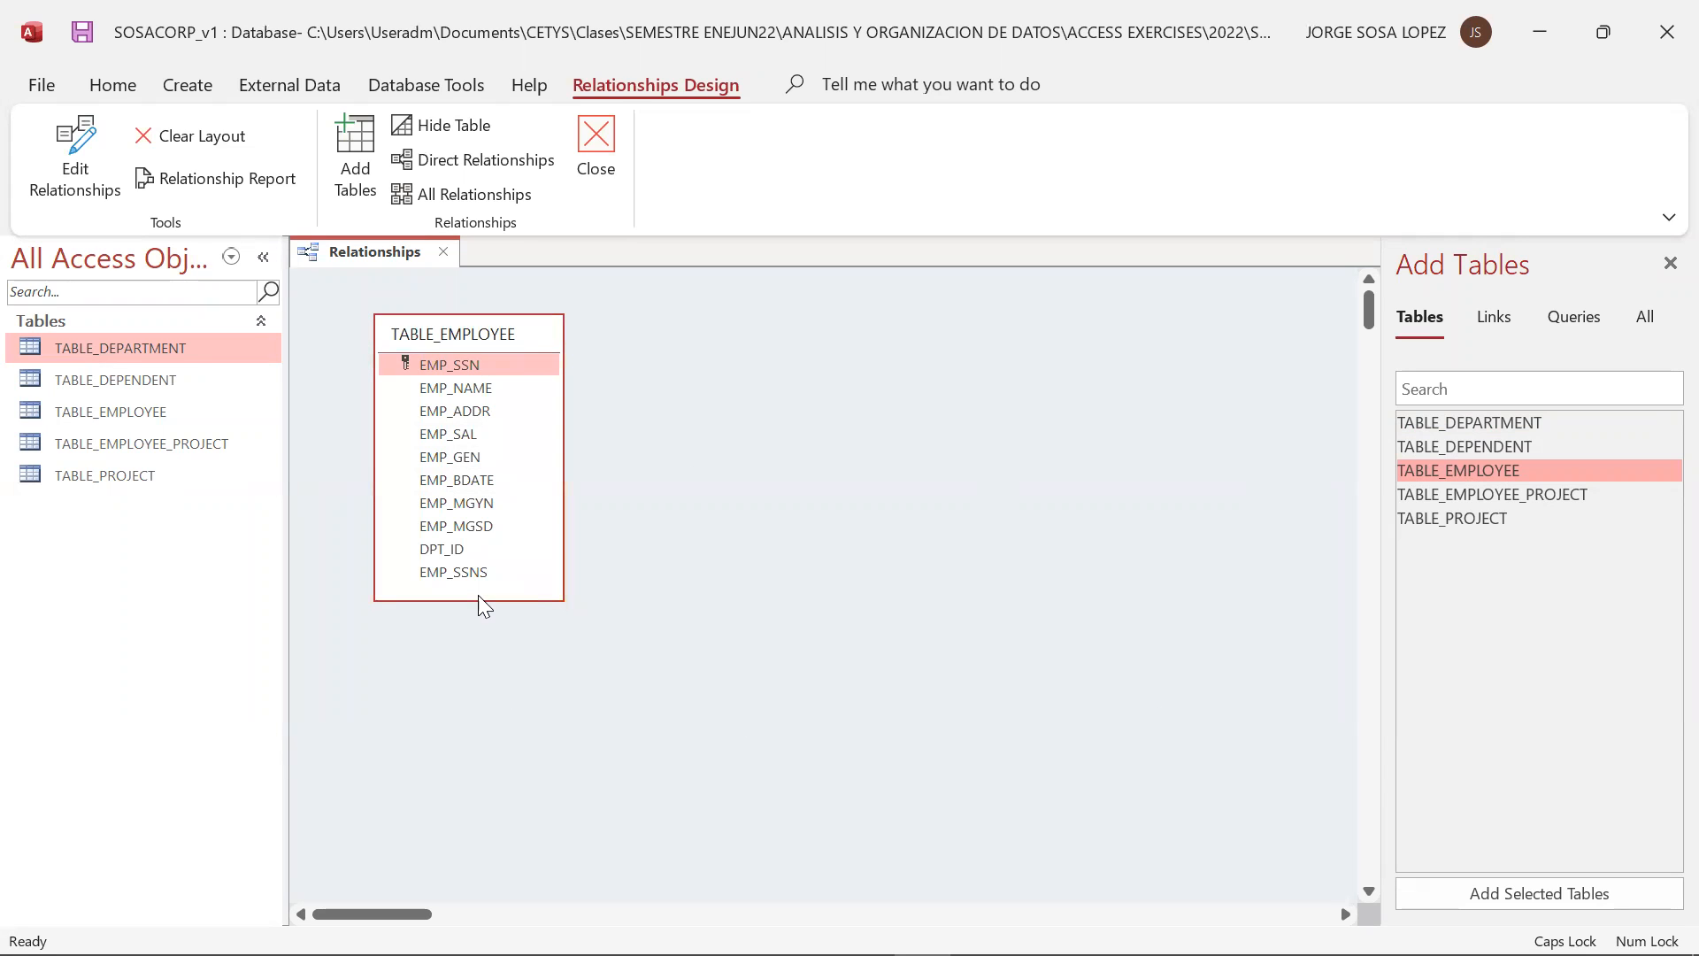
{"action": "left_click_drag", "start_coordinate": [477, 598], "coordinate": [477, 589]}
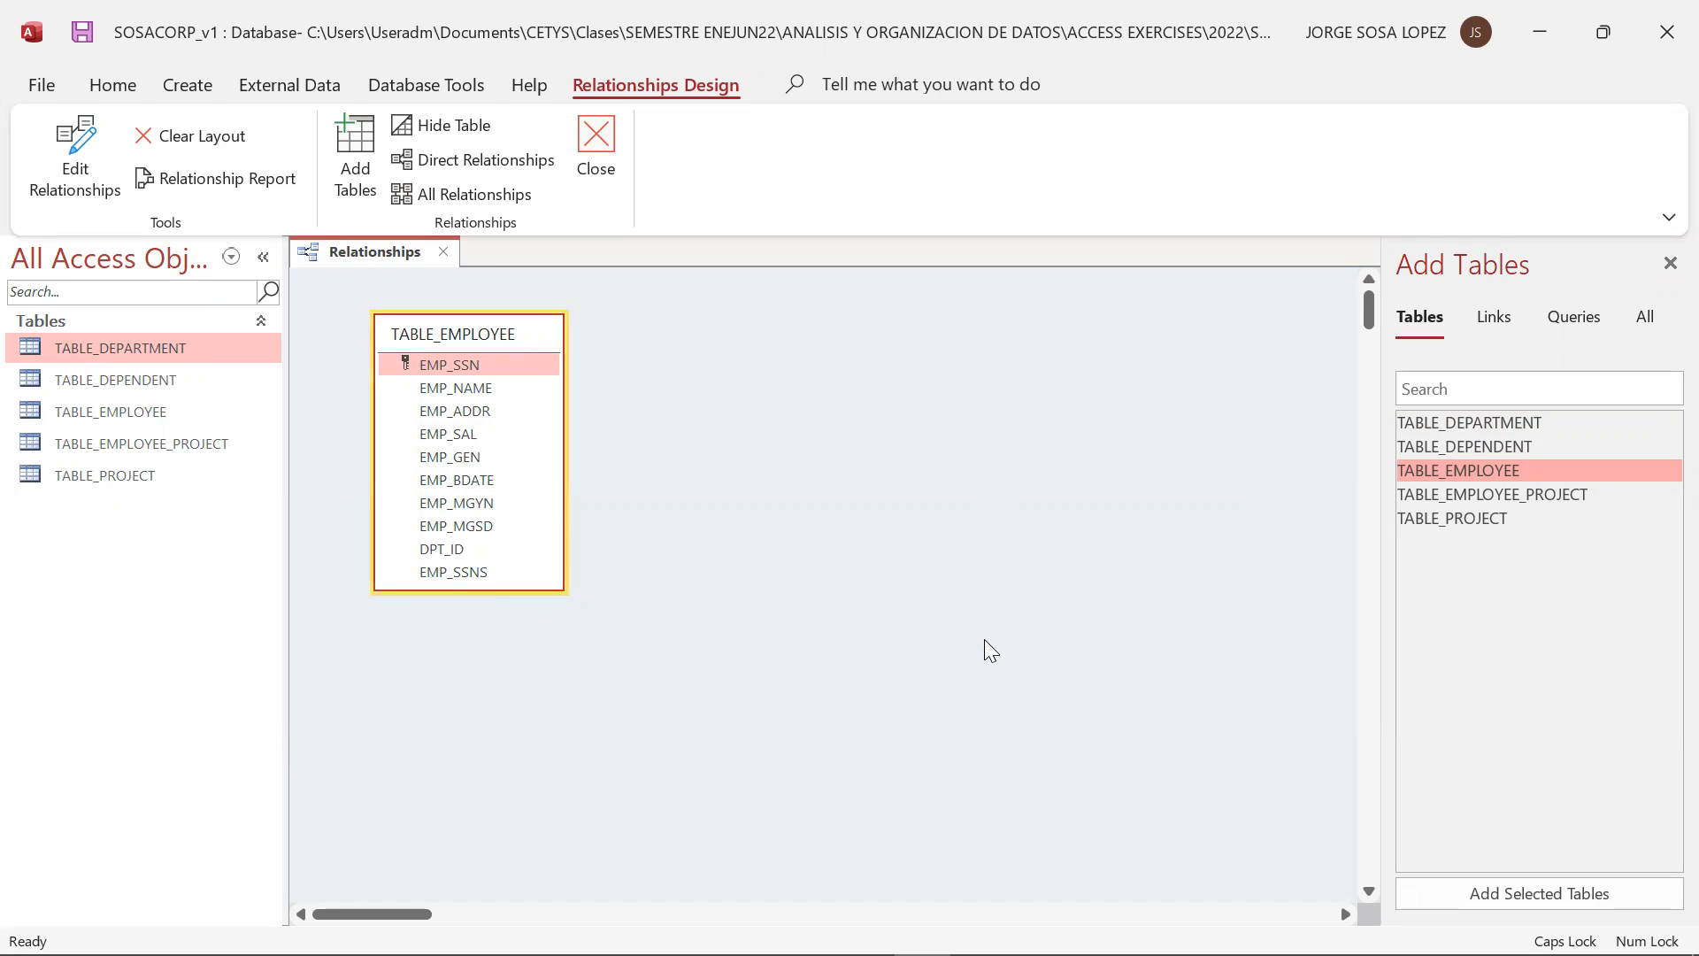
Check the slide, add TABLE_DEPARTMENT beside TABLE_EMPLOYEE, shrink its box to its three fields, and align it near the upper edge
{"action": "key", "text": "alt+Tab"}
{"action": "key", "text": "alt+Tab"}
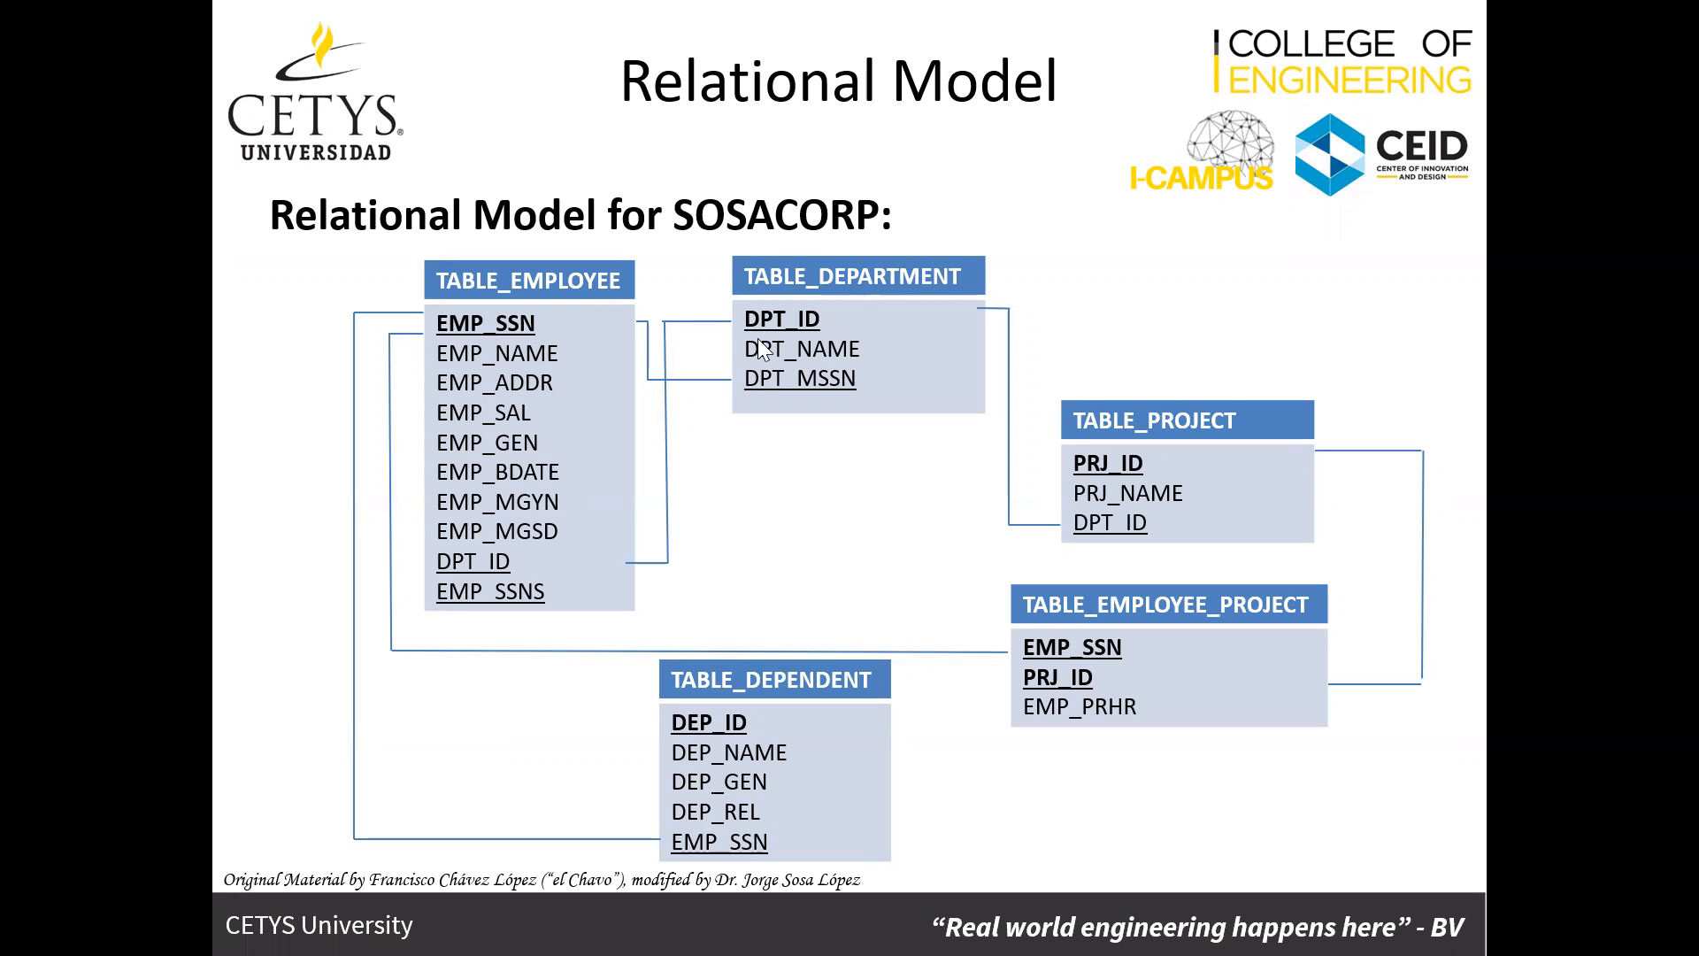
{"action": "key", "text": "alt+Tab"}
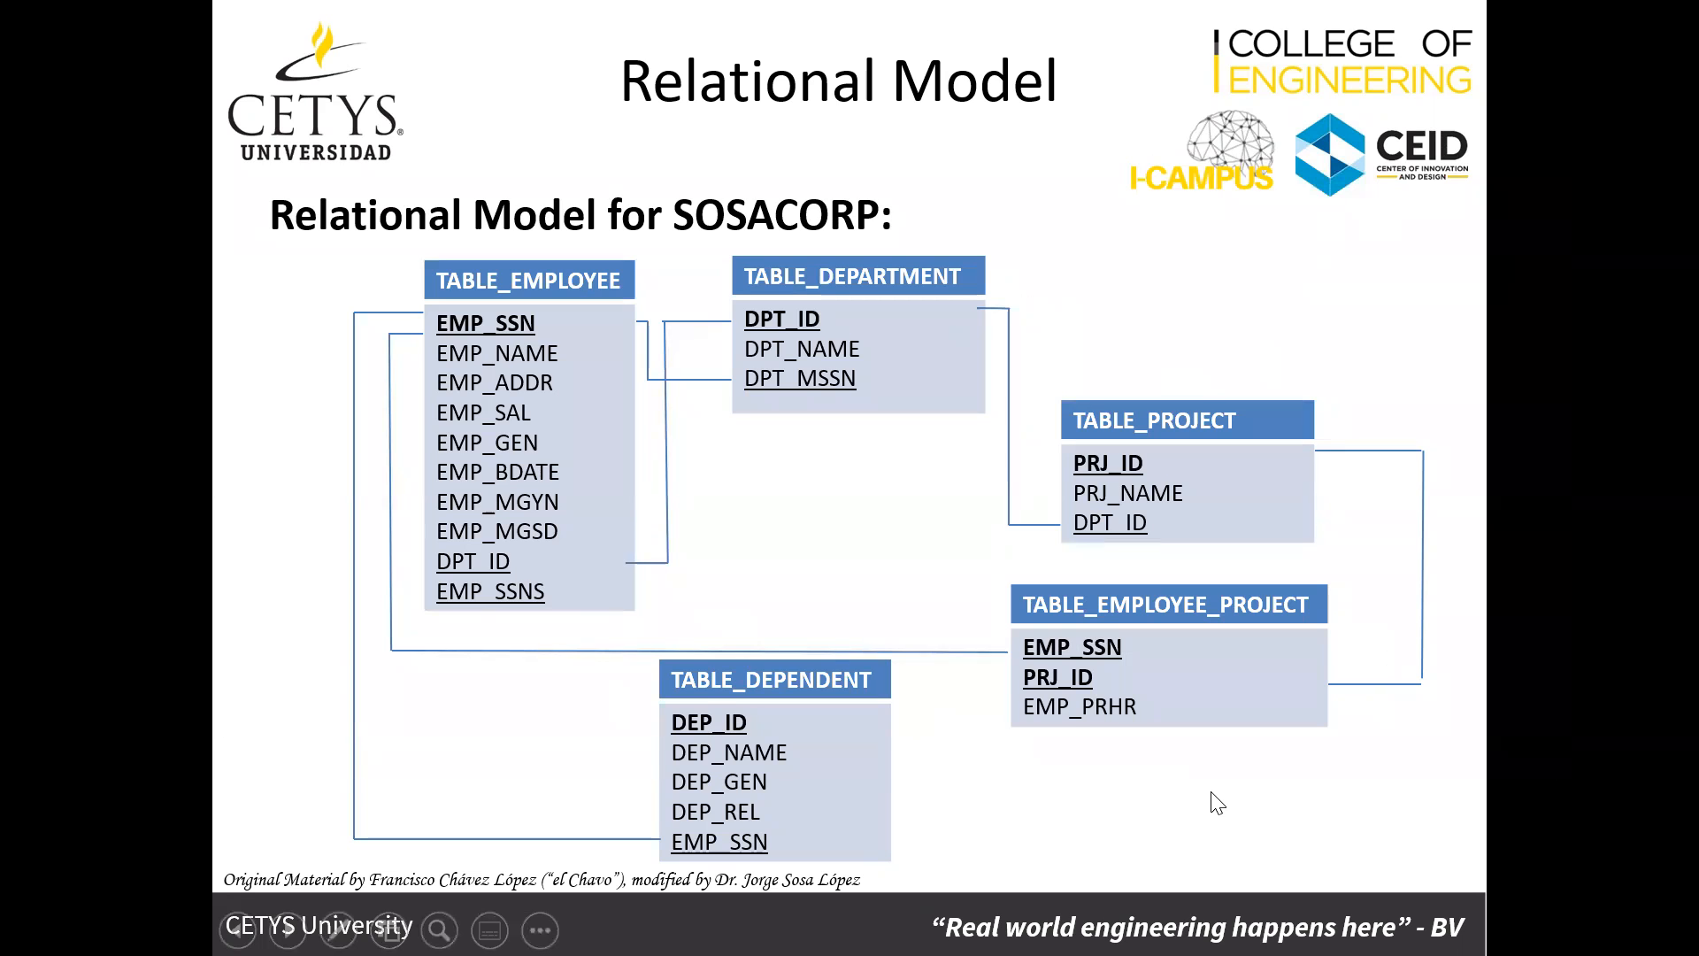
{"action": "key", "text": "alt+Tab"}
{"action": "key", "text": "alt+Tab"}
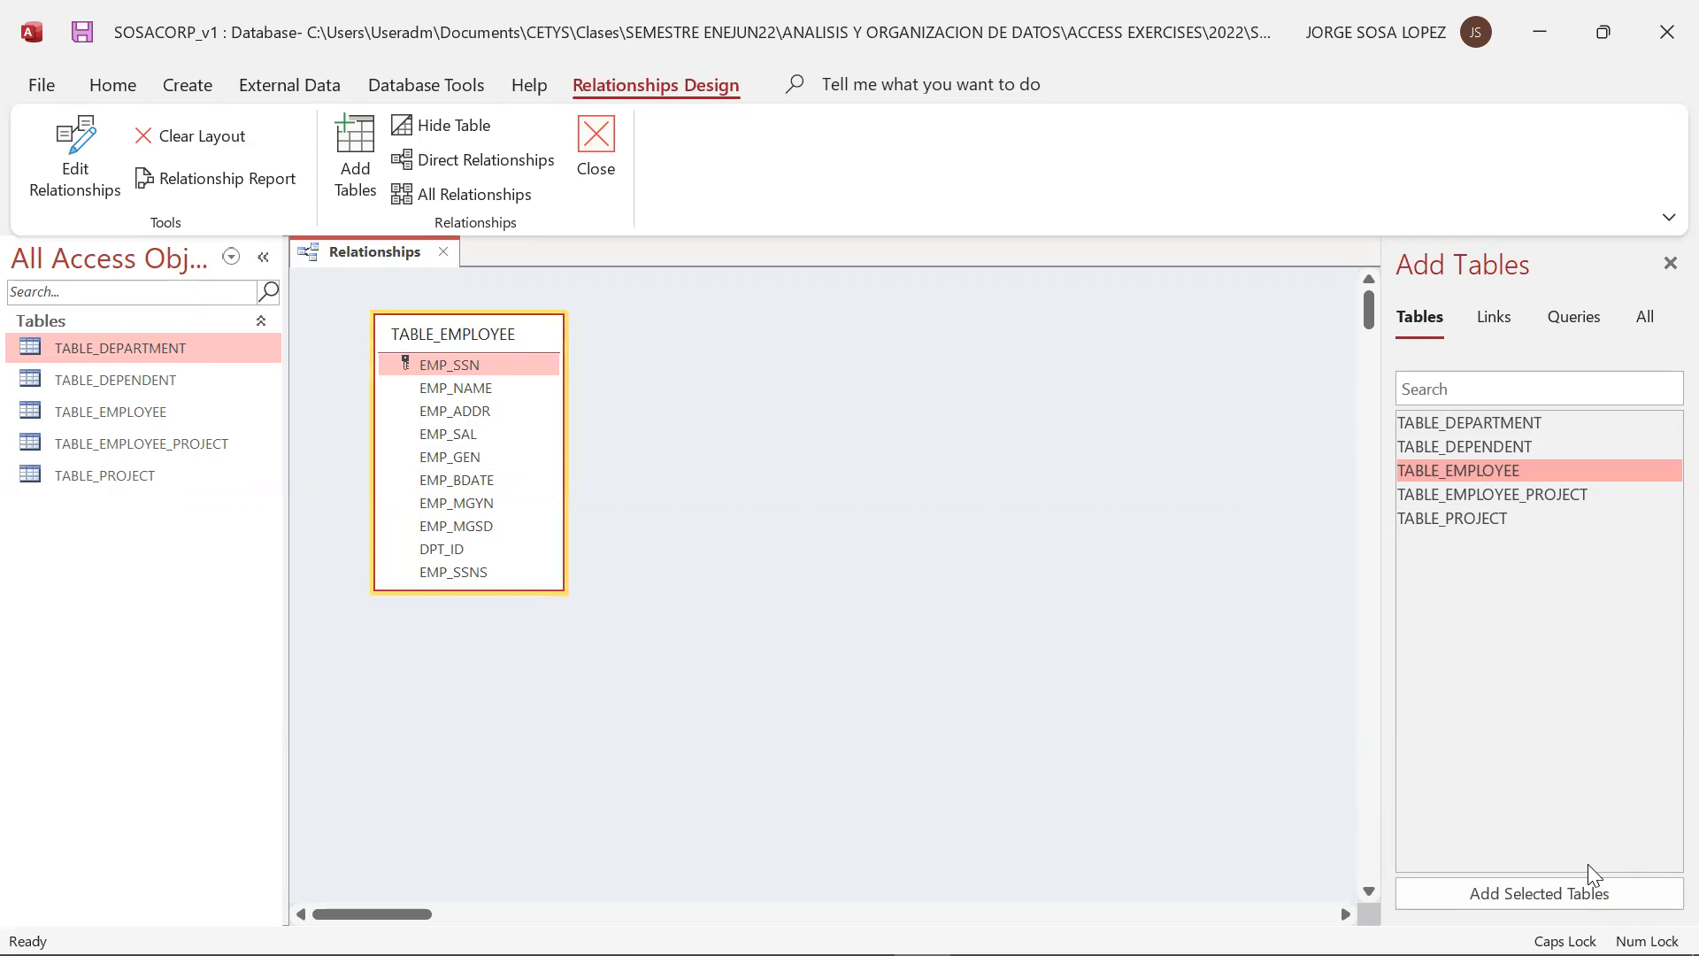
{"action": "key", "text": "alt+Tab"}
{"action": "key", "text": "alt+Tab"}
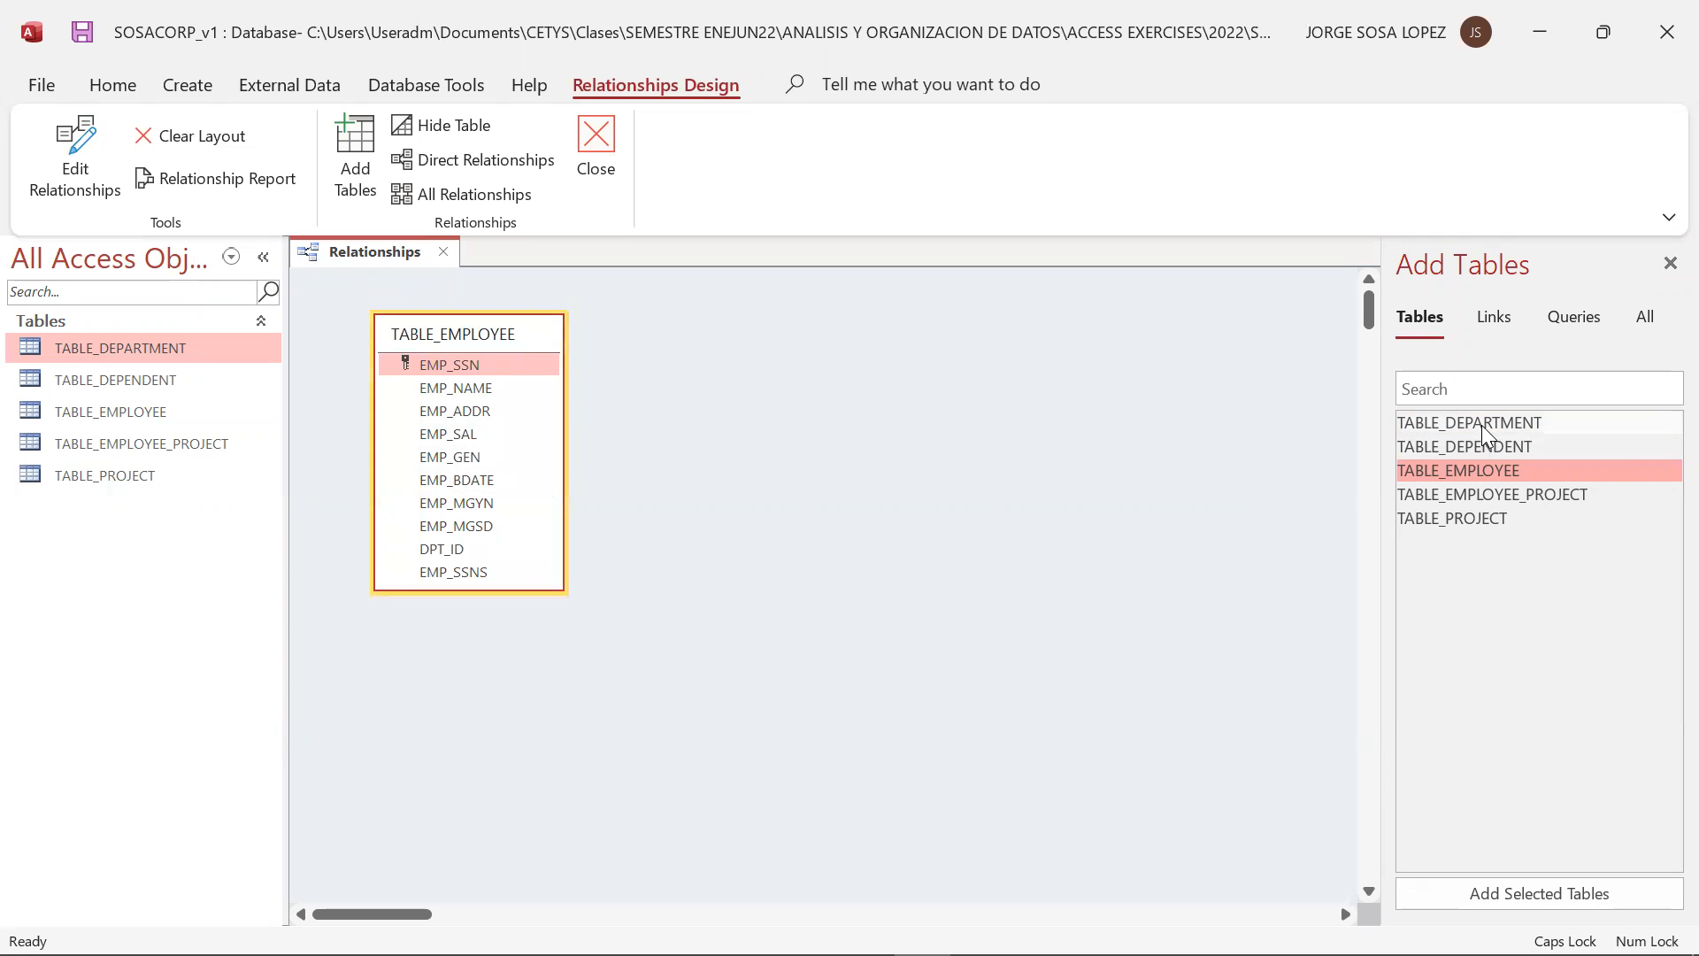
{"action": "left_click_drag", "start_coordinate": [1482, 424], "coordinate": [727, 374]}
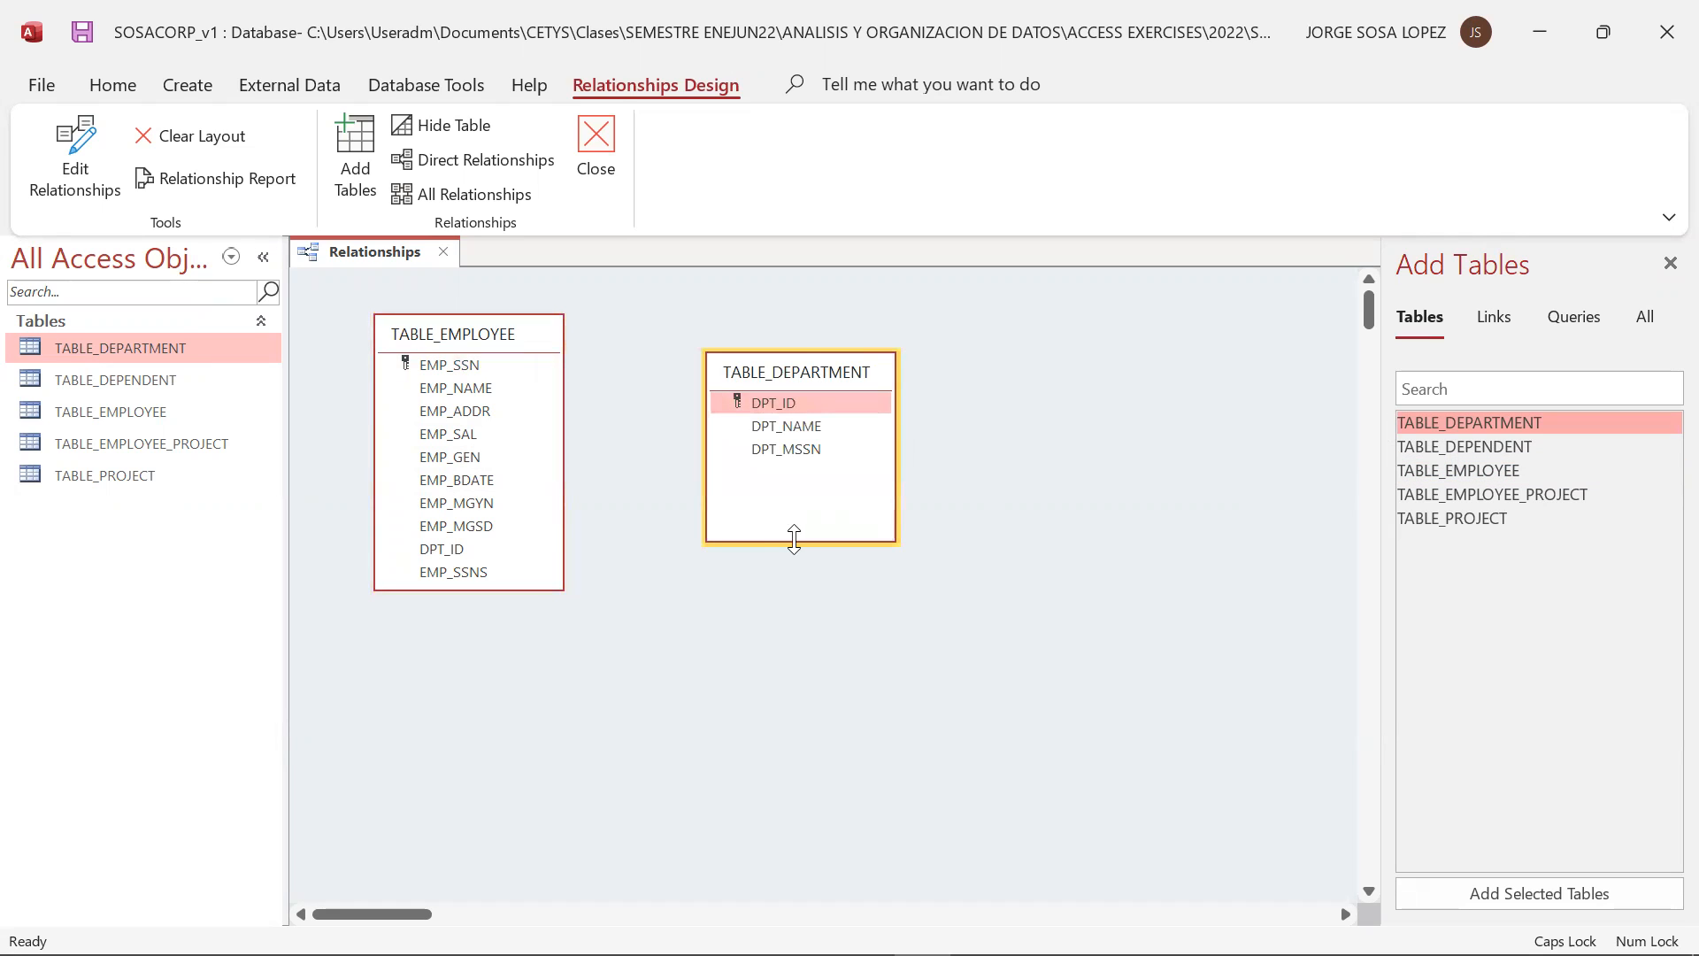
{"action": "left_click_drag", "start_coordinate": [794, 539], "coordinate": [794, 474]}
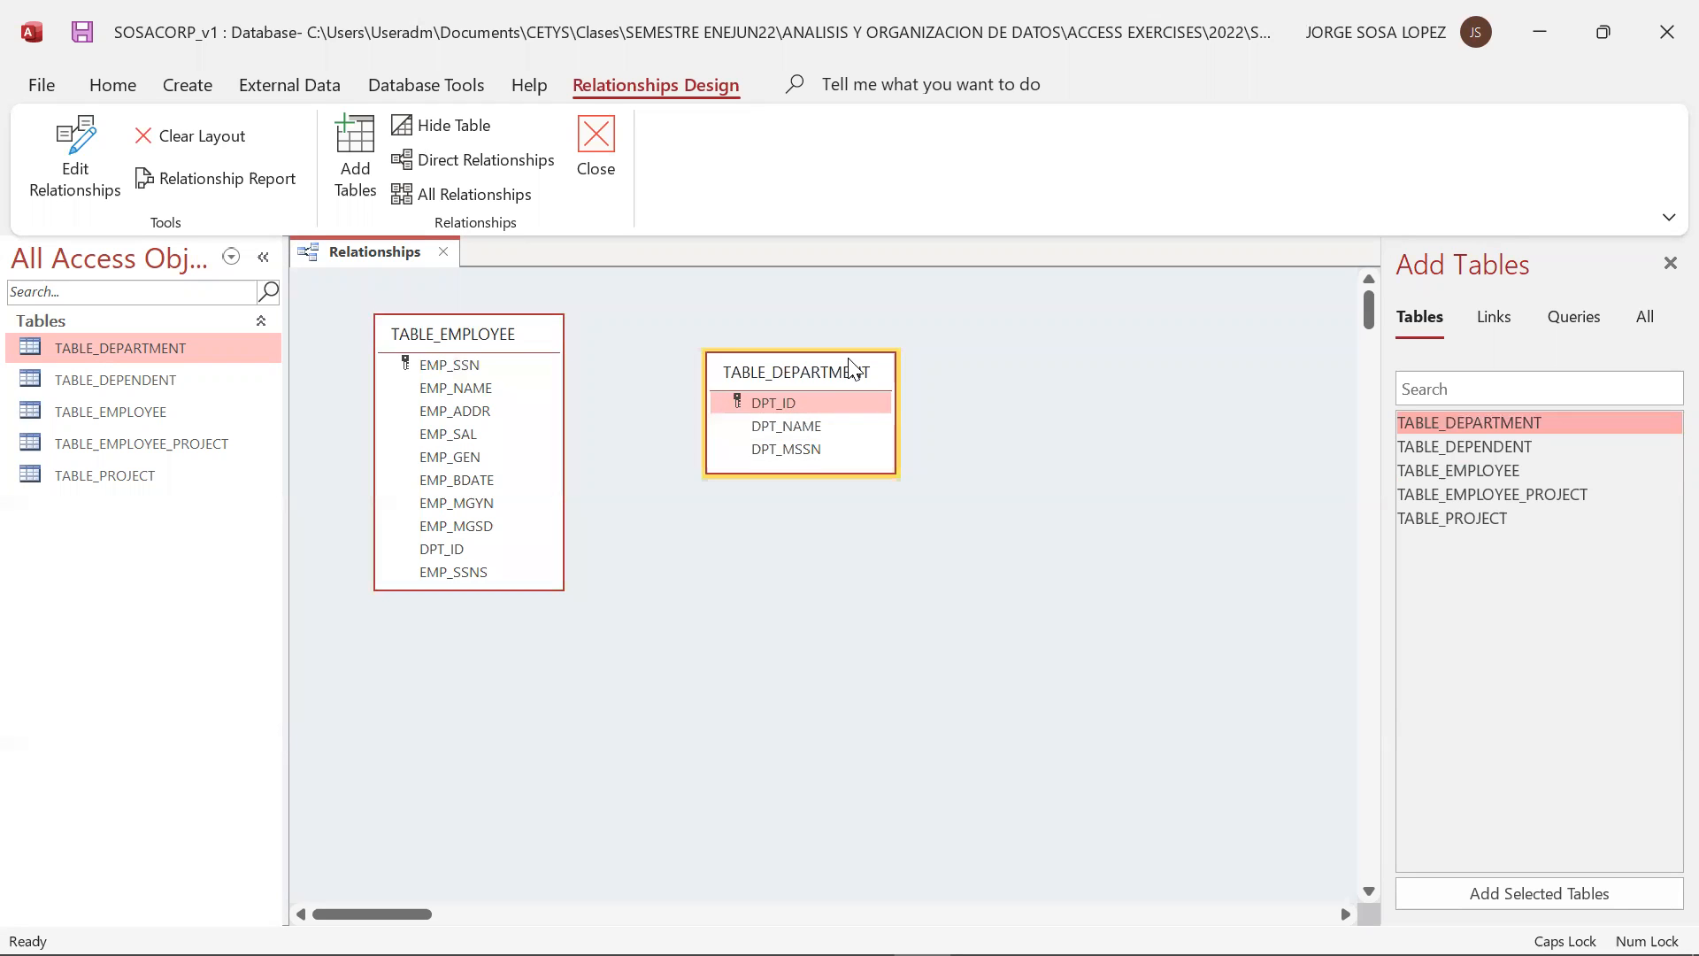
{"action": "left_click_drag", "start_coordinate": [852, 367], "coordinate": [827, 334]}
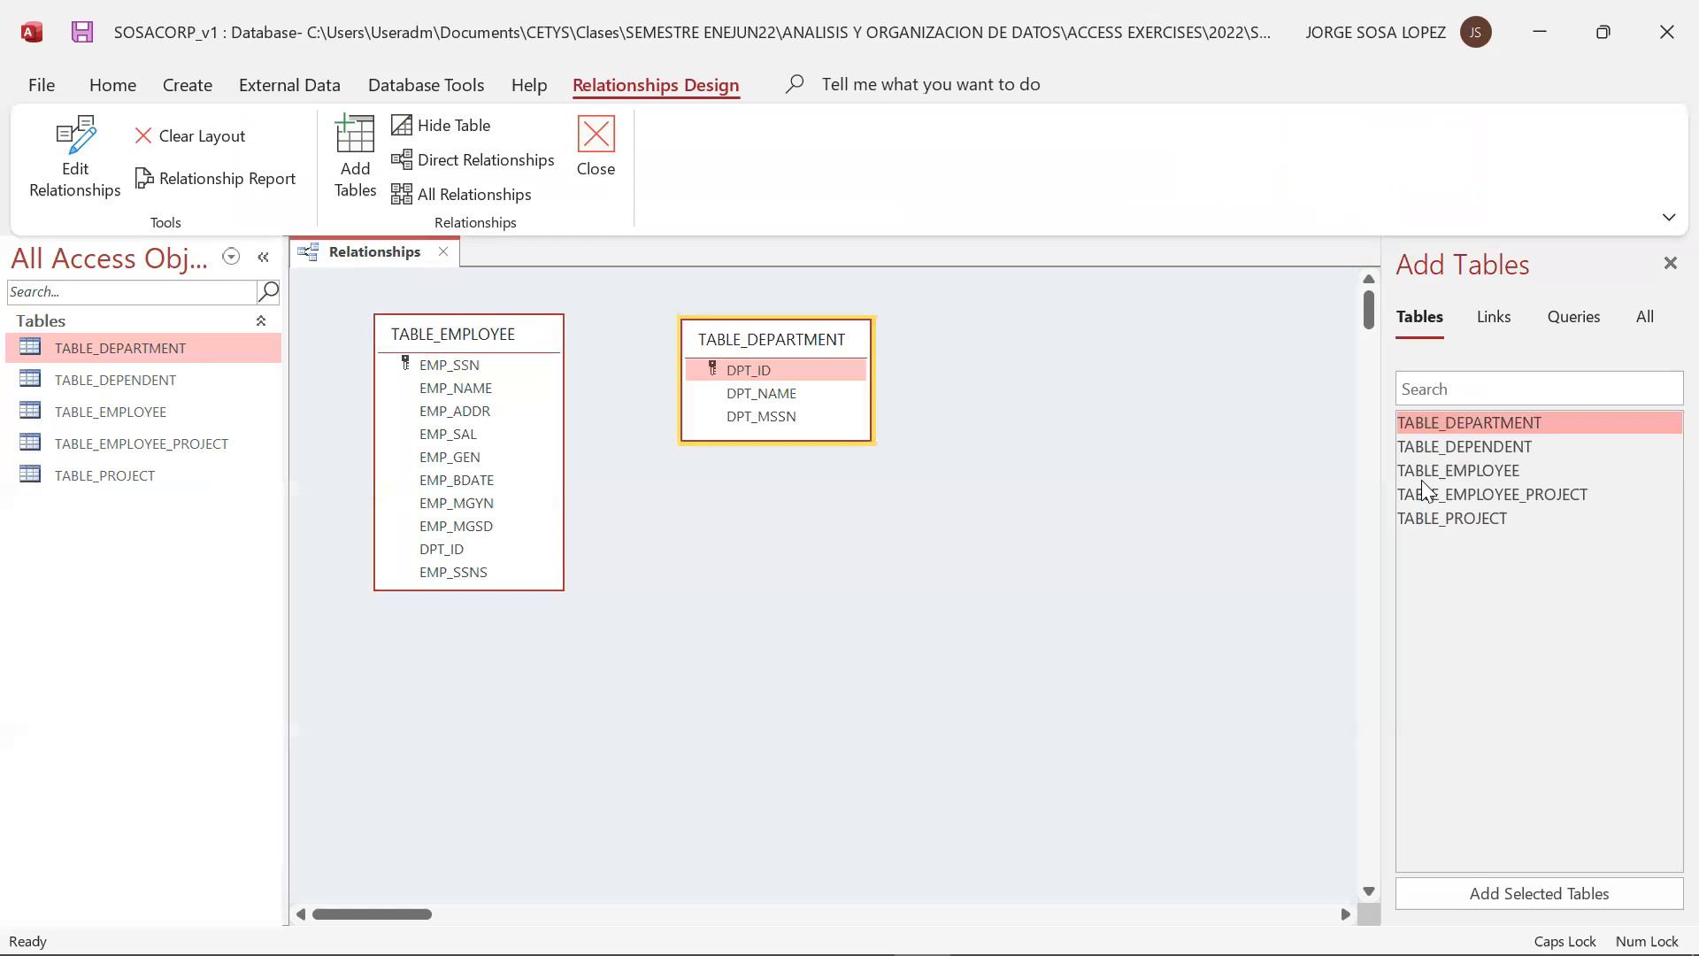
Add TABLE_PROJECT to the layout, shrink its box to fit its fields, and place it beside TABLE_DEPARTMENT, slightly lower
{"action": "left_click_drag", "start_coordinate": [1471, 513], "coordinate": [1039, 458]}
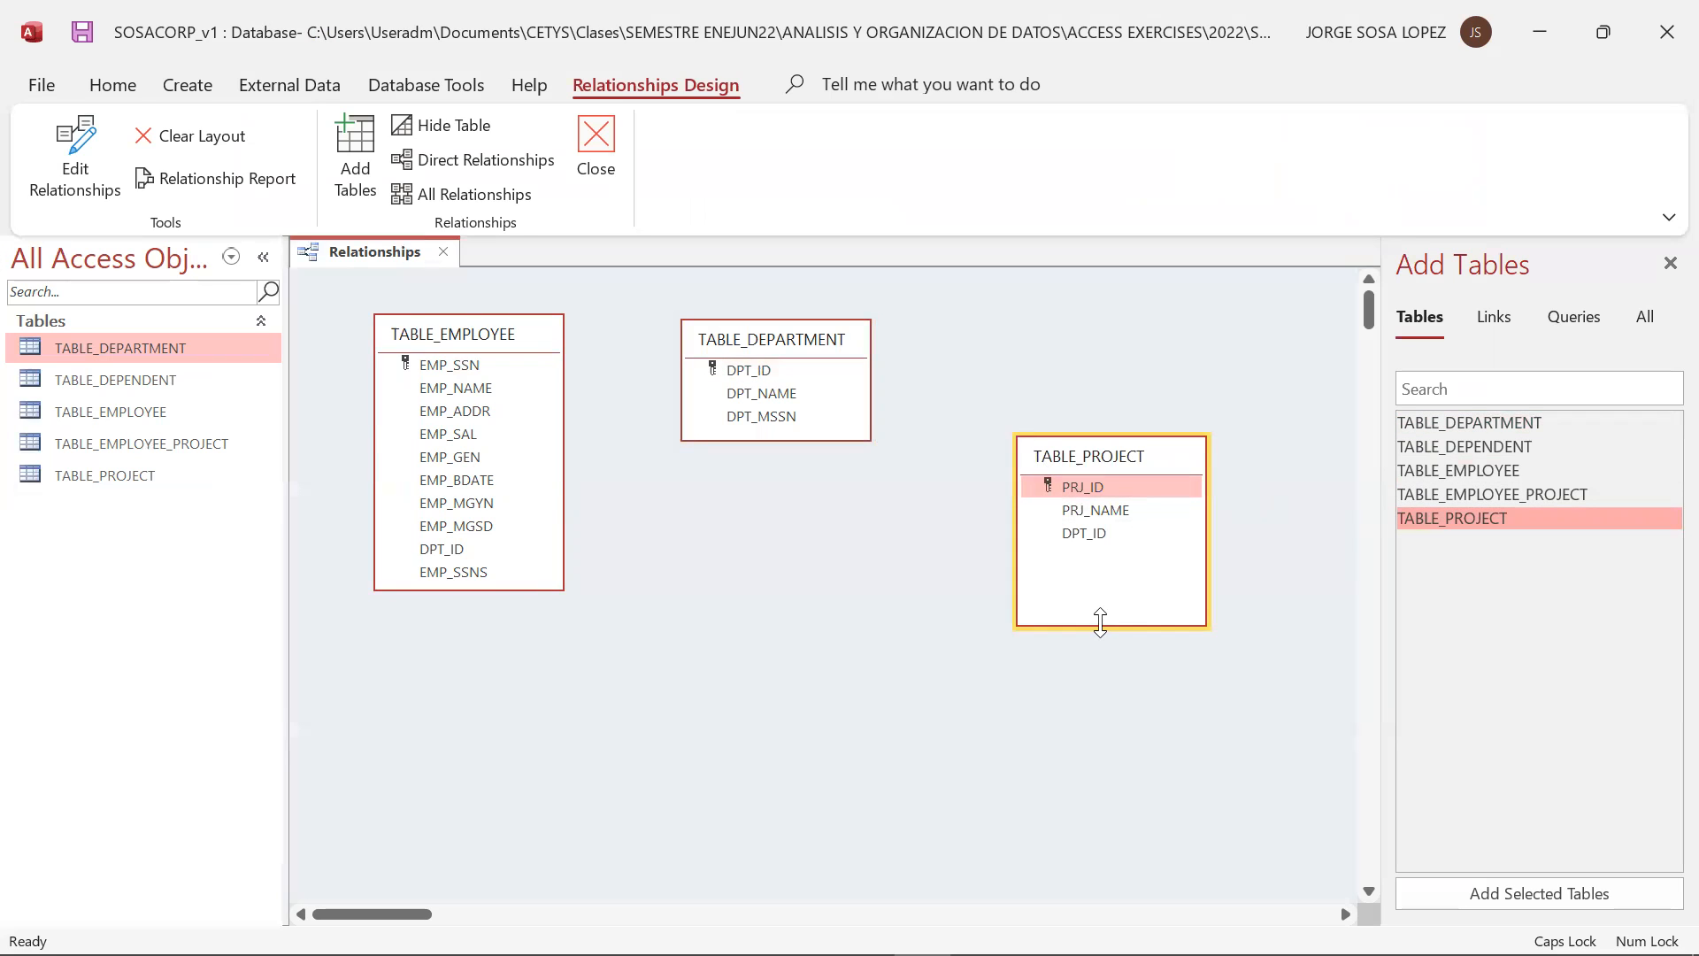
{"action": "left_click_drag", "start_coordinate": [1100, 622], "coordinate": [1100, 547]}
{"action": "left_click_drag", "start_coordinate": [1165, 460], "coordinate": [1102, 416]}
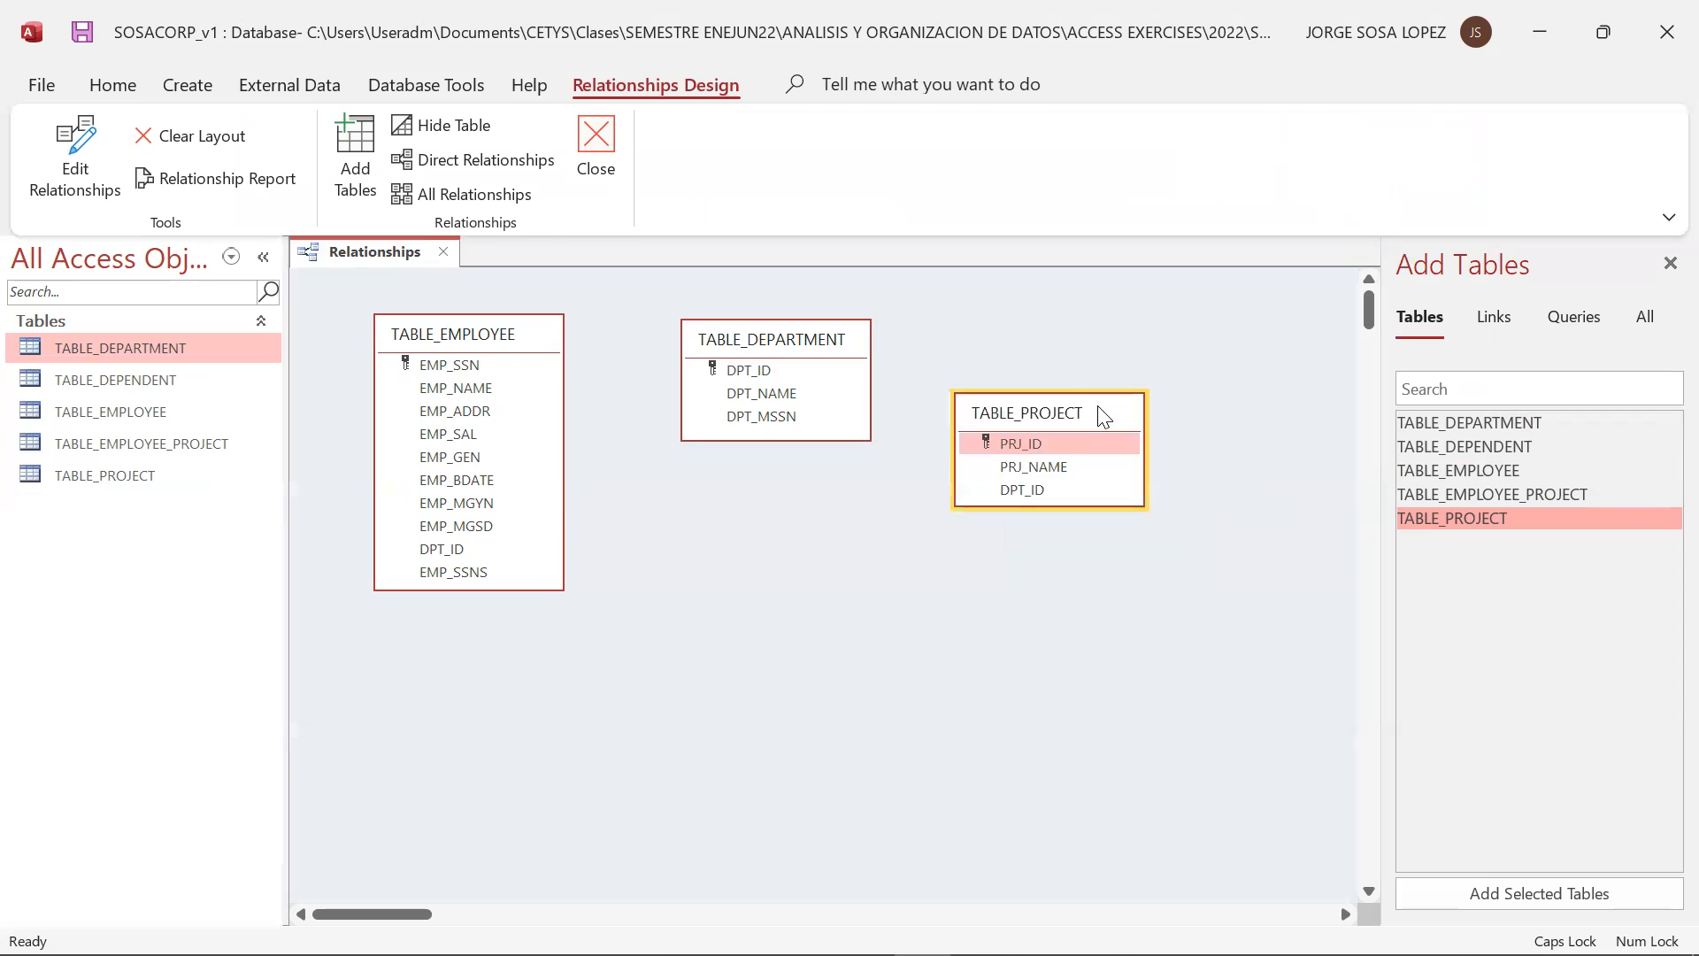
Compare with the slide, add TABLE_EMPLOYEE_PROJECT, fit its box to its fields, and place it below TABLE_PROJECT
{"action": "key", "text": "alt+Tab"}
{"action": "key", "text": "alt+Tab"}
{"action": "left_click_drag", "start_coordinate": [1477, 493], "coordinate": [1027, 632]}
{"action": "key", "text": "alt+Tab"}
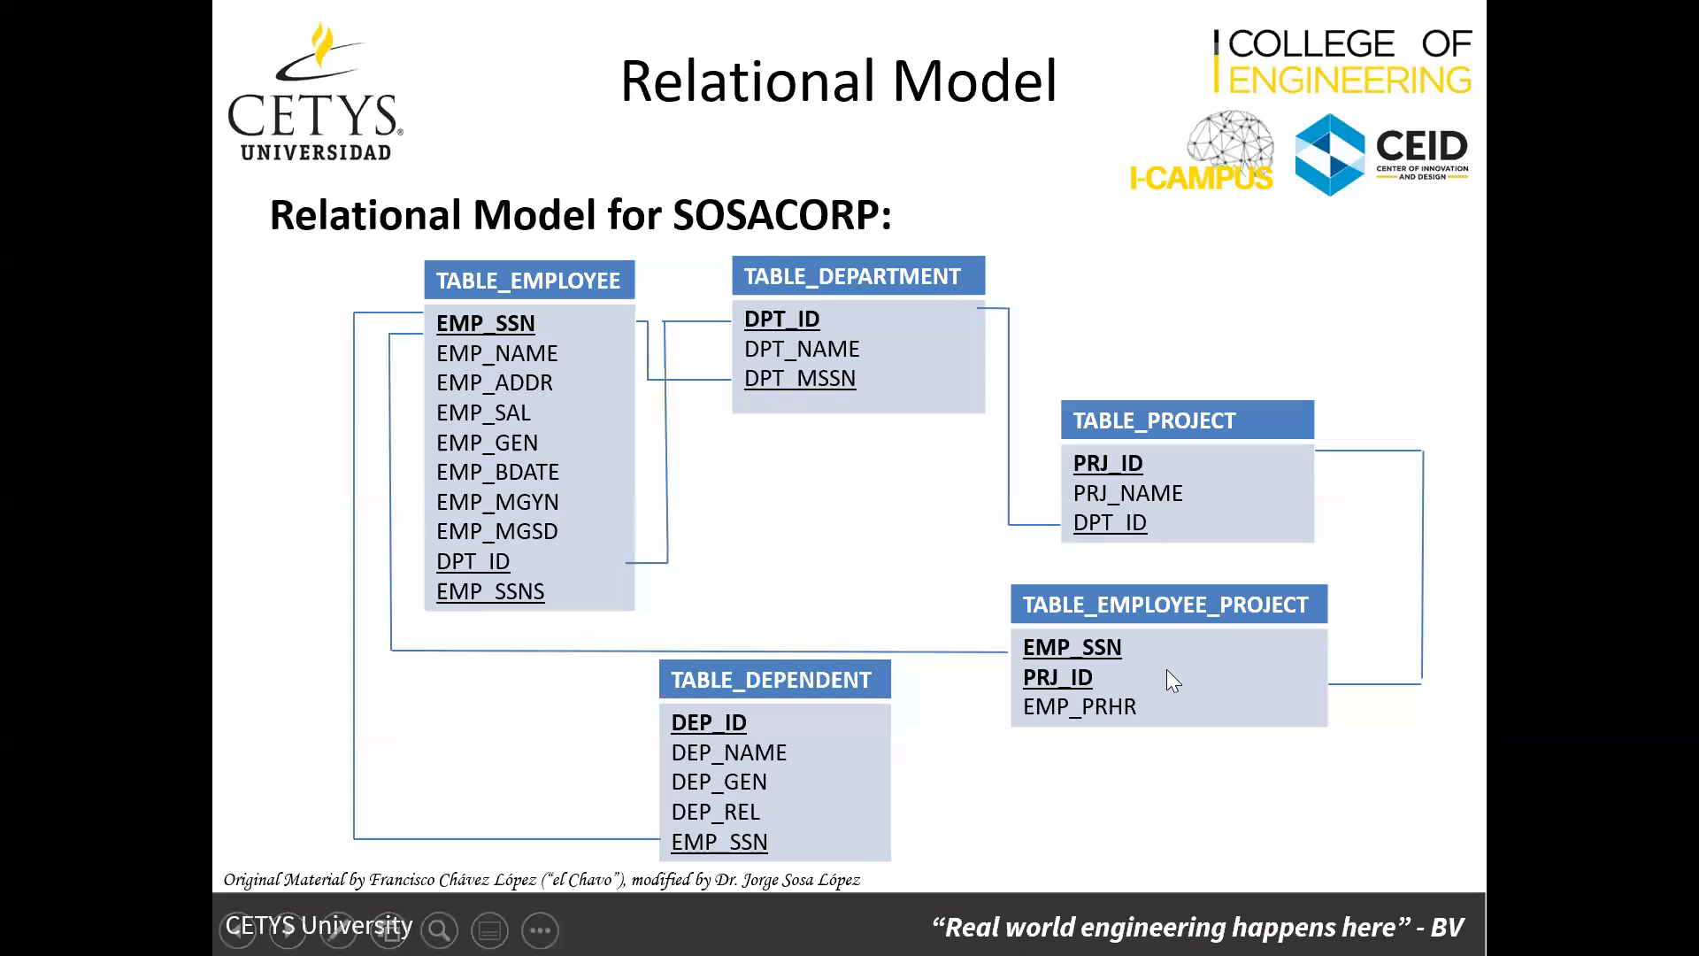
{"action": "key", "text": "alt+Tab"}
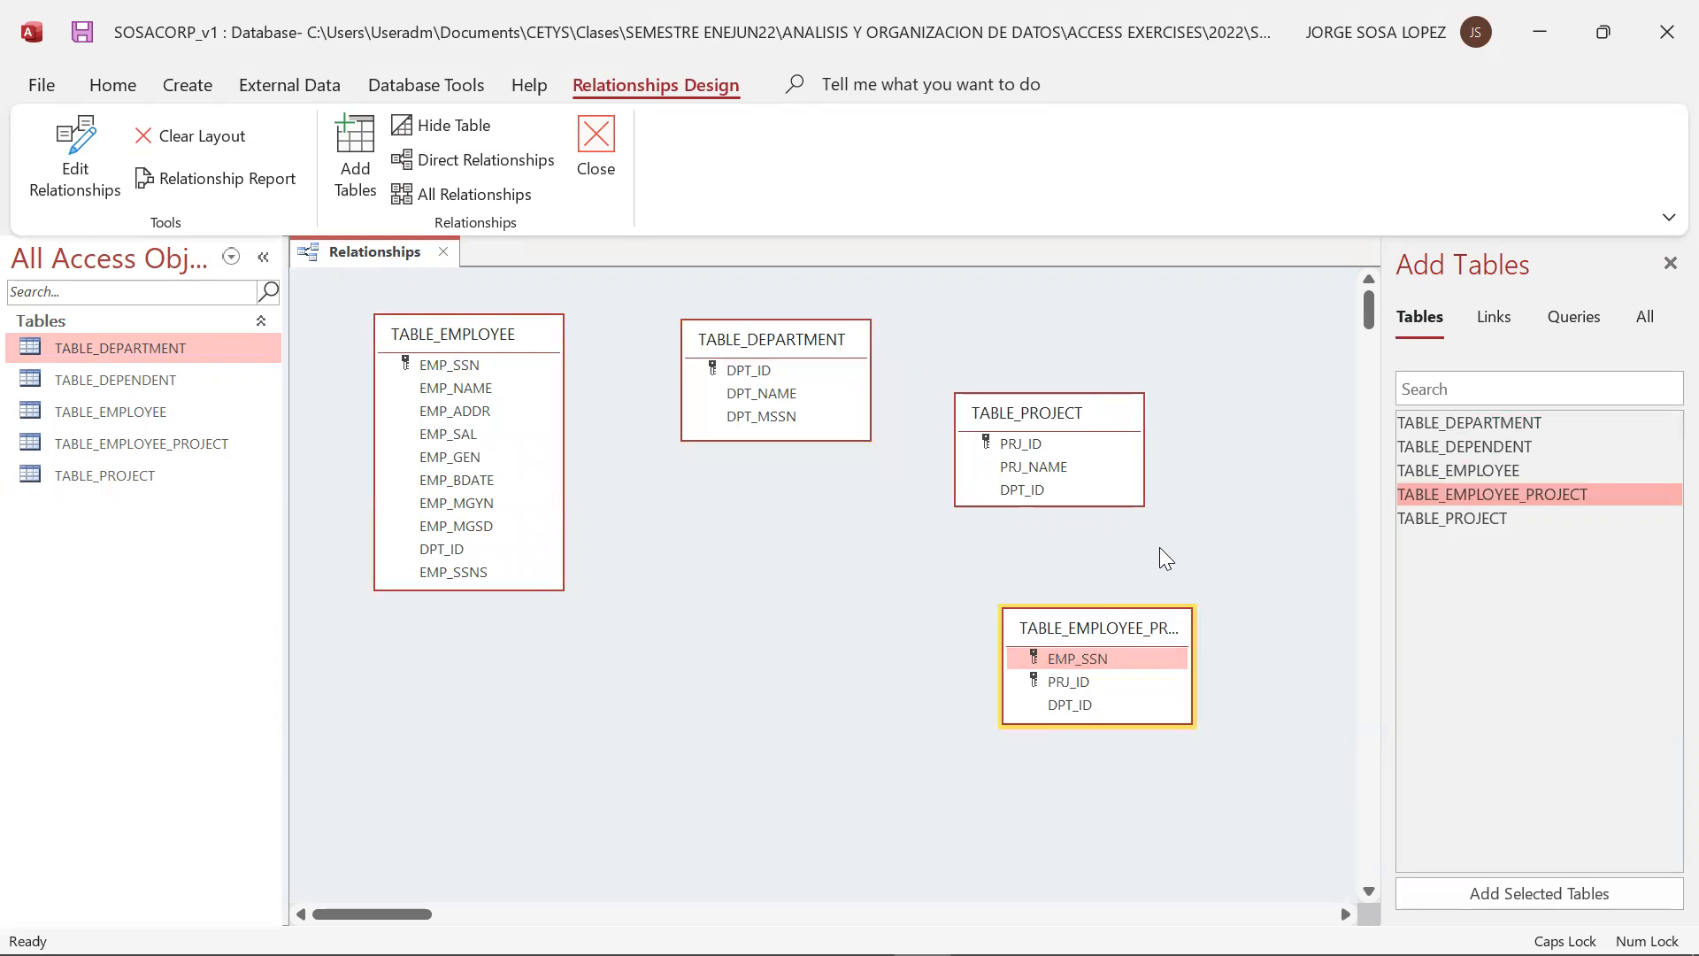
{"action": "left_click_drag", "start_coordinate": [1117, 628], "coordinate": [1093, 607]}
Check the slide and add TABLE_DEPENDENT below TABLE_DEPARTMENT, shrinking its box to its five fields and moving it slightly higher
{"action": "key", "text": "alt+Tab"}
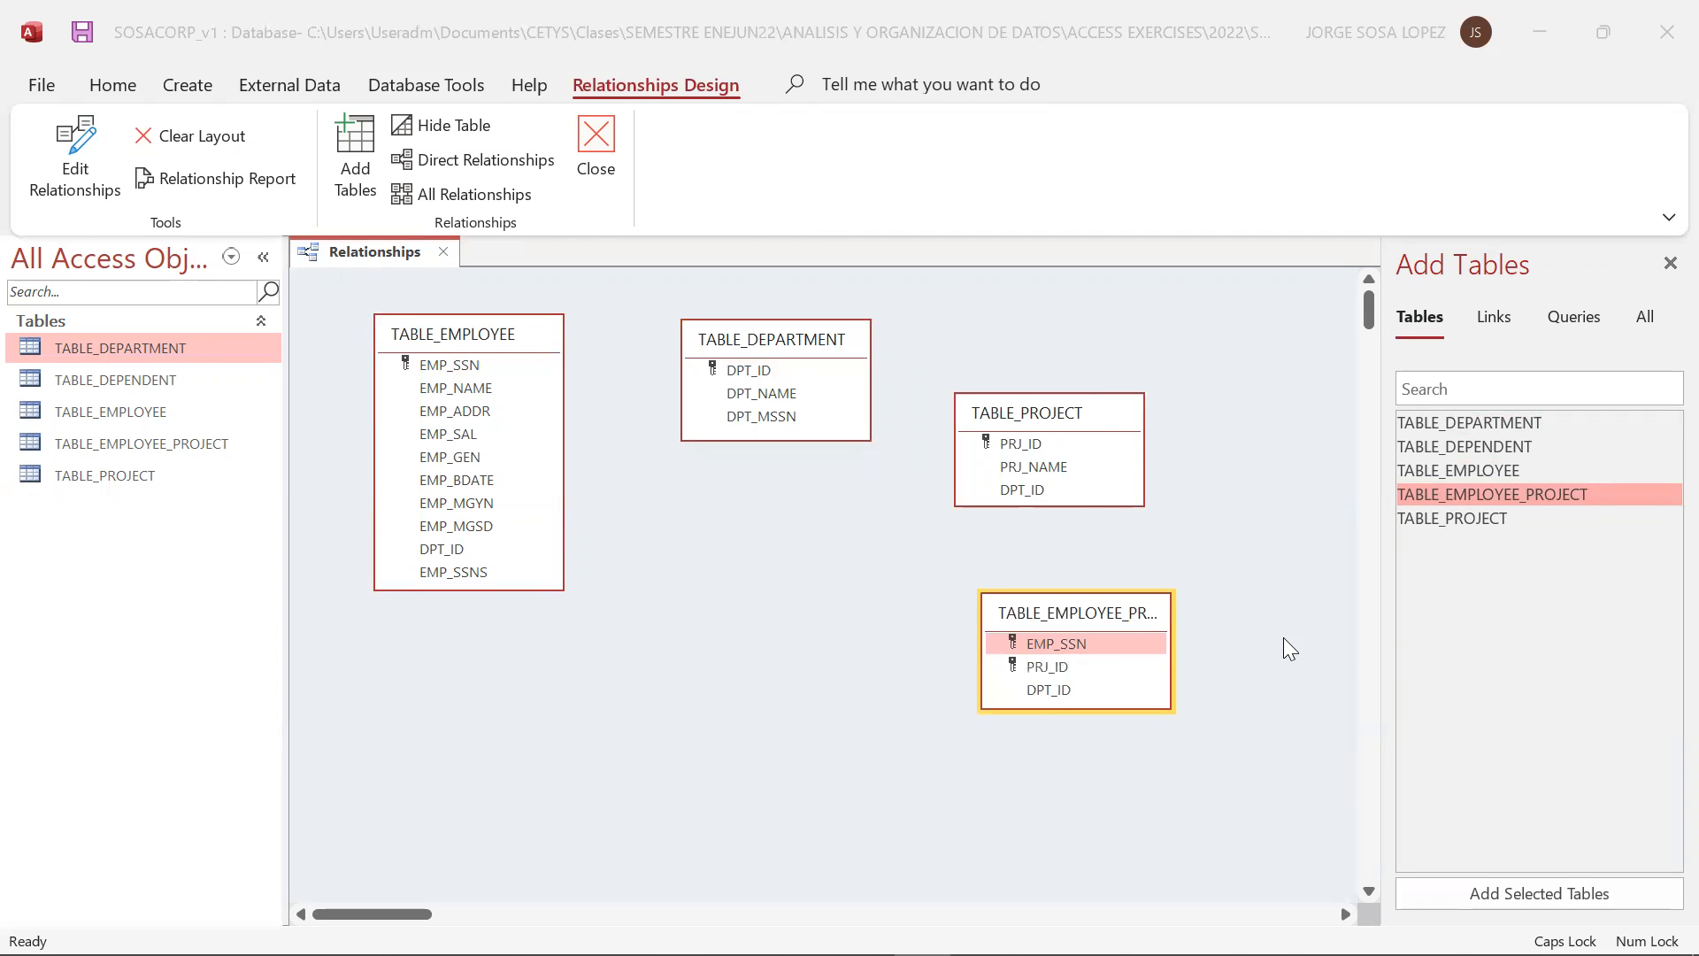
{"action": "key", "text": "alt+Tab"}
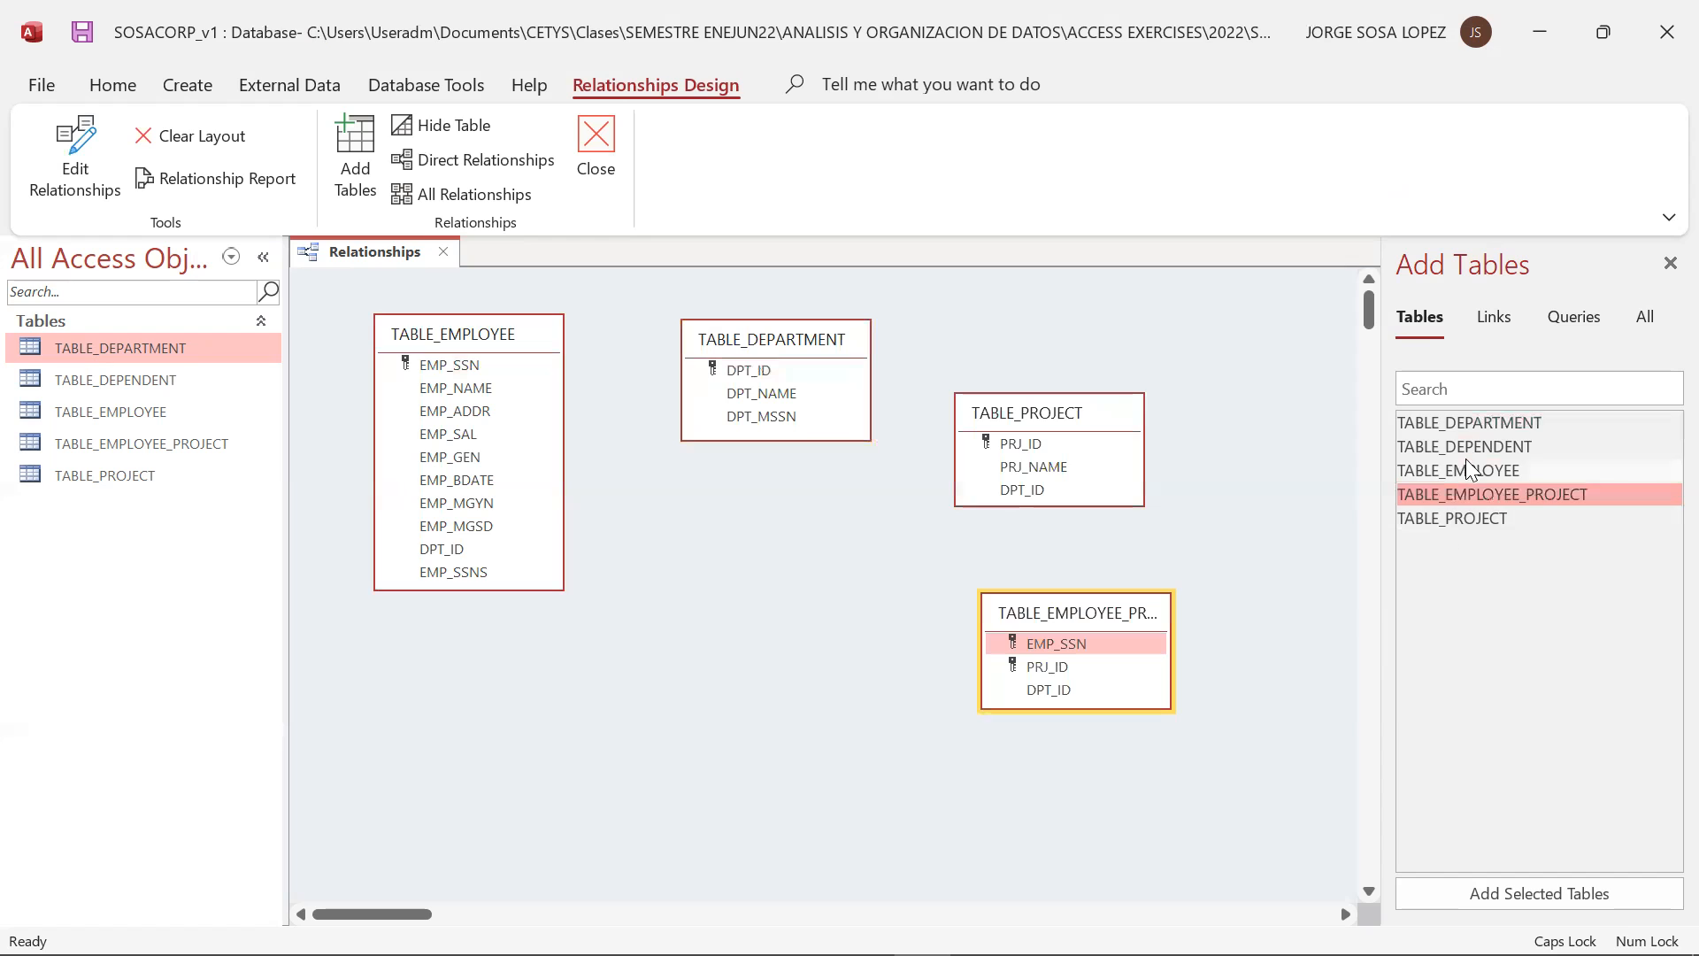
{"action": "left_click_drag", "start_coordinate": [1469, 444], "coordinate": [677, 721]}
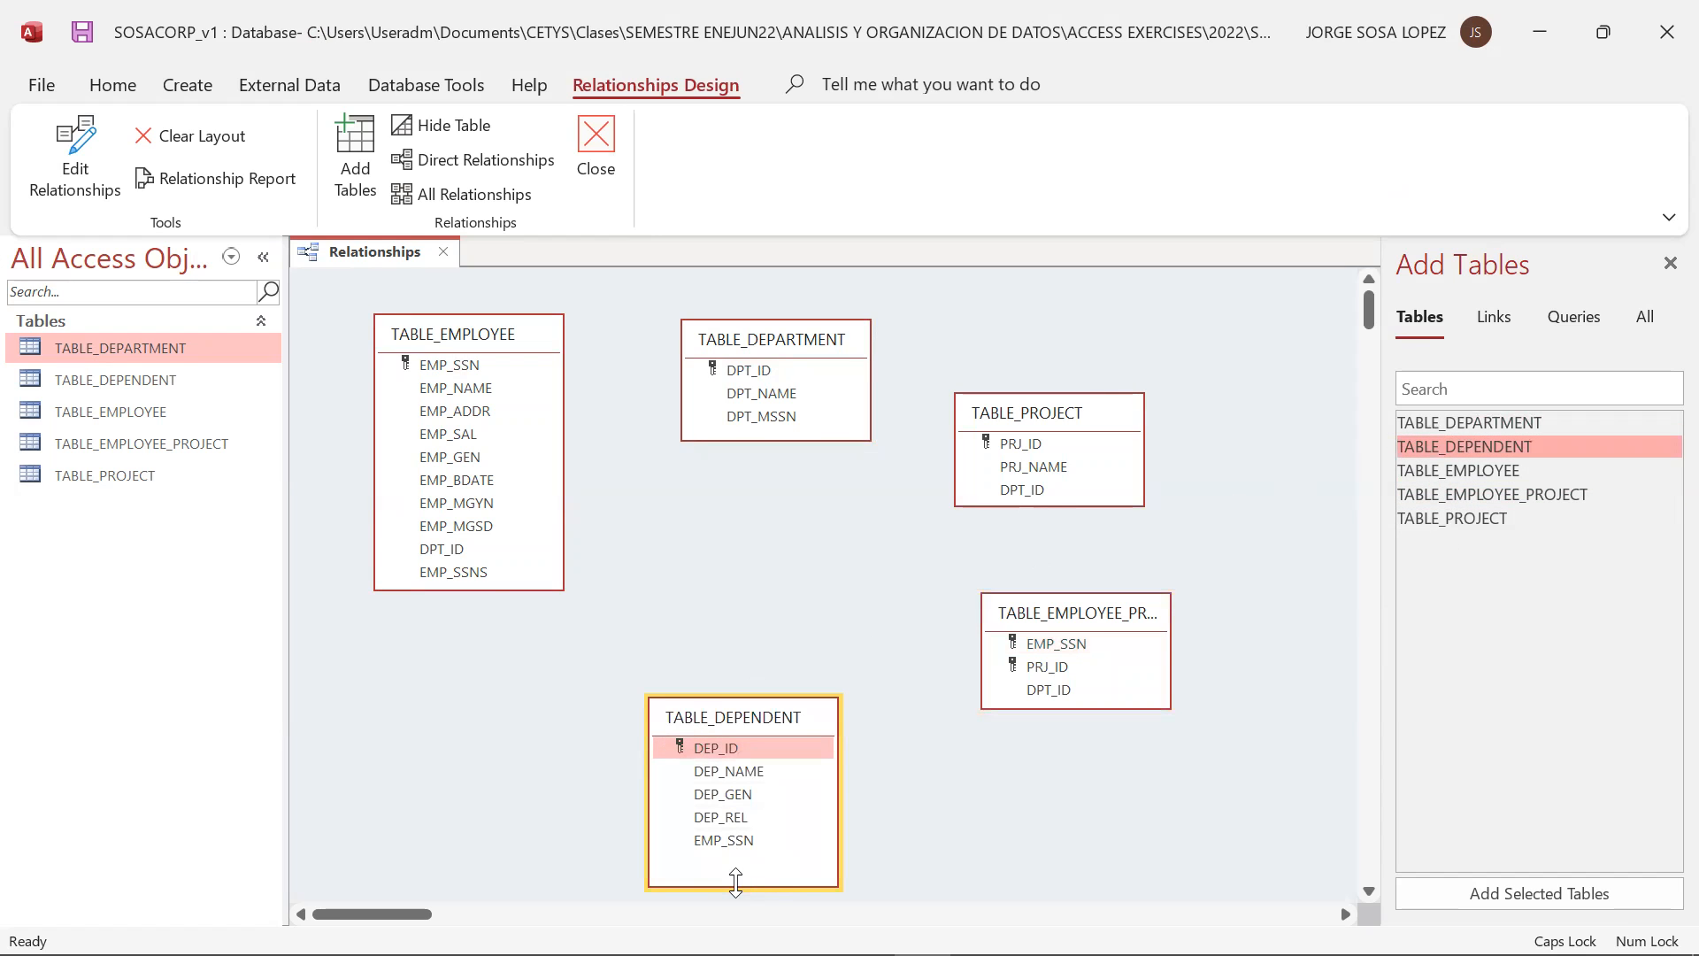
{"action": "left_click_drag", "start_coordinate": [735, 880], "coordinate": [735, 856]}
{"action": "key", "text": "alt+Tab"}
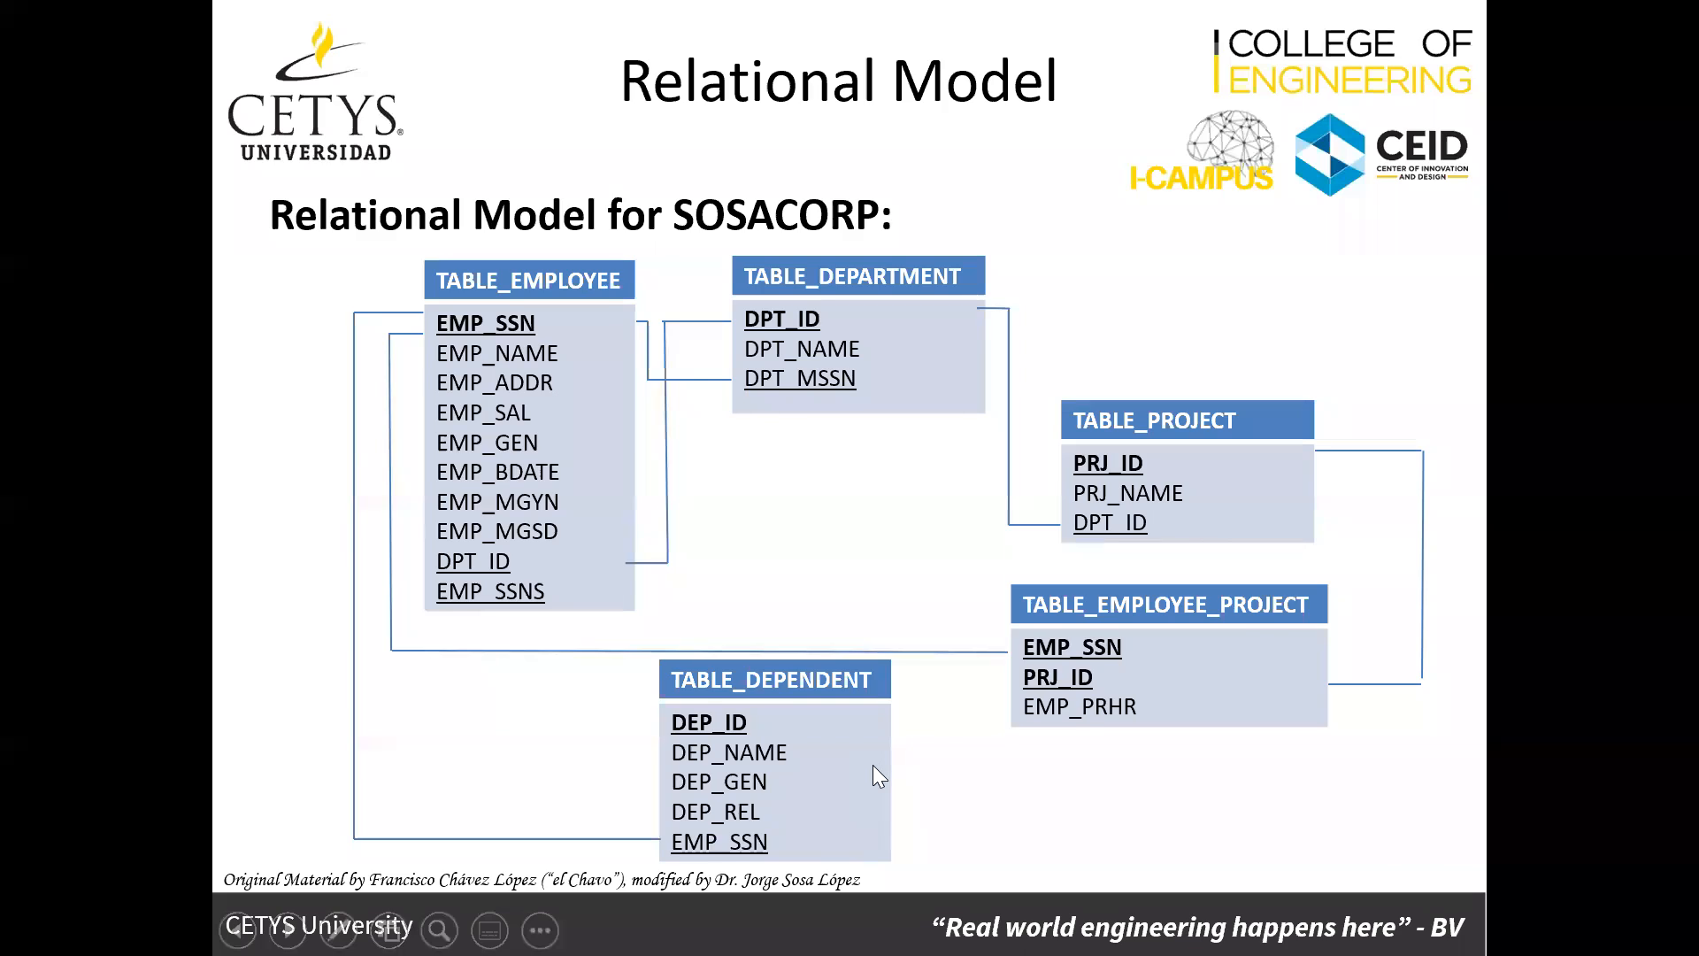
{"action": "key", "text": "alt+Tab"}
{"action": "left_click_drag", "start_coordinate": [777, 711], "coordinate": [778, 682]}
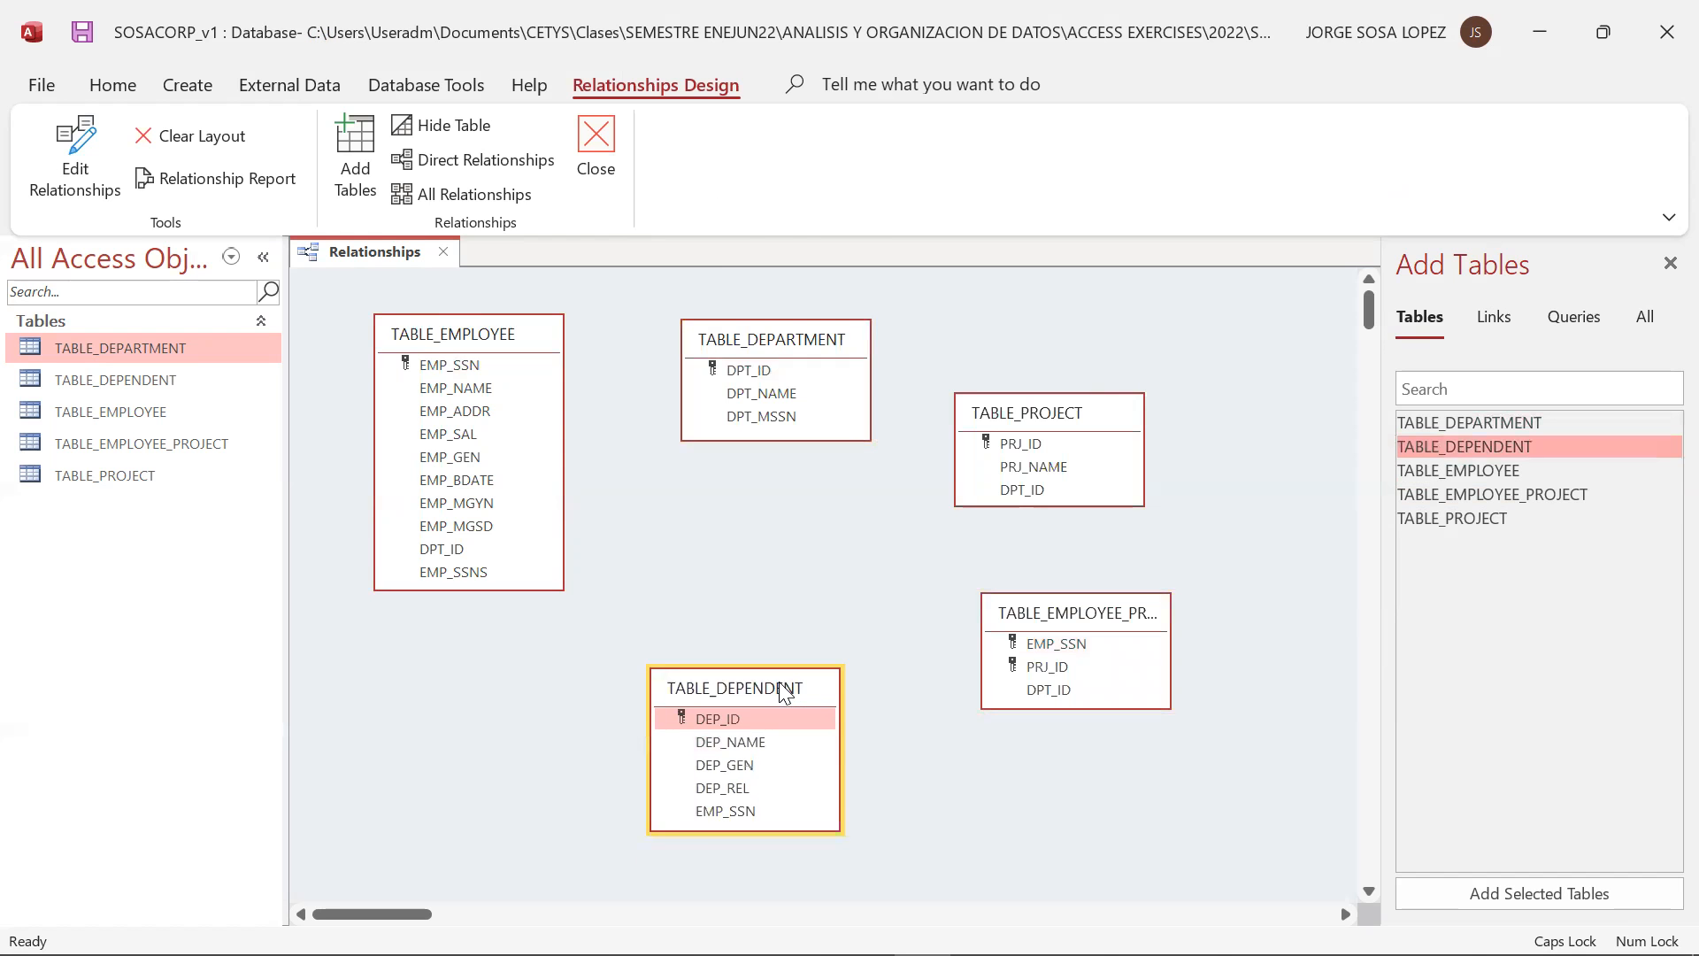
Following the slide, create a relationship between DPT_ID in TABLE_EMPLOYEE and DPT_ID in TABLE_DEPARTMENT
{"action": "key", "text": "alt+Tab"}
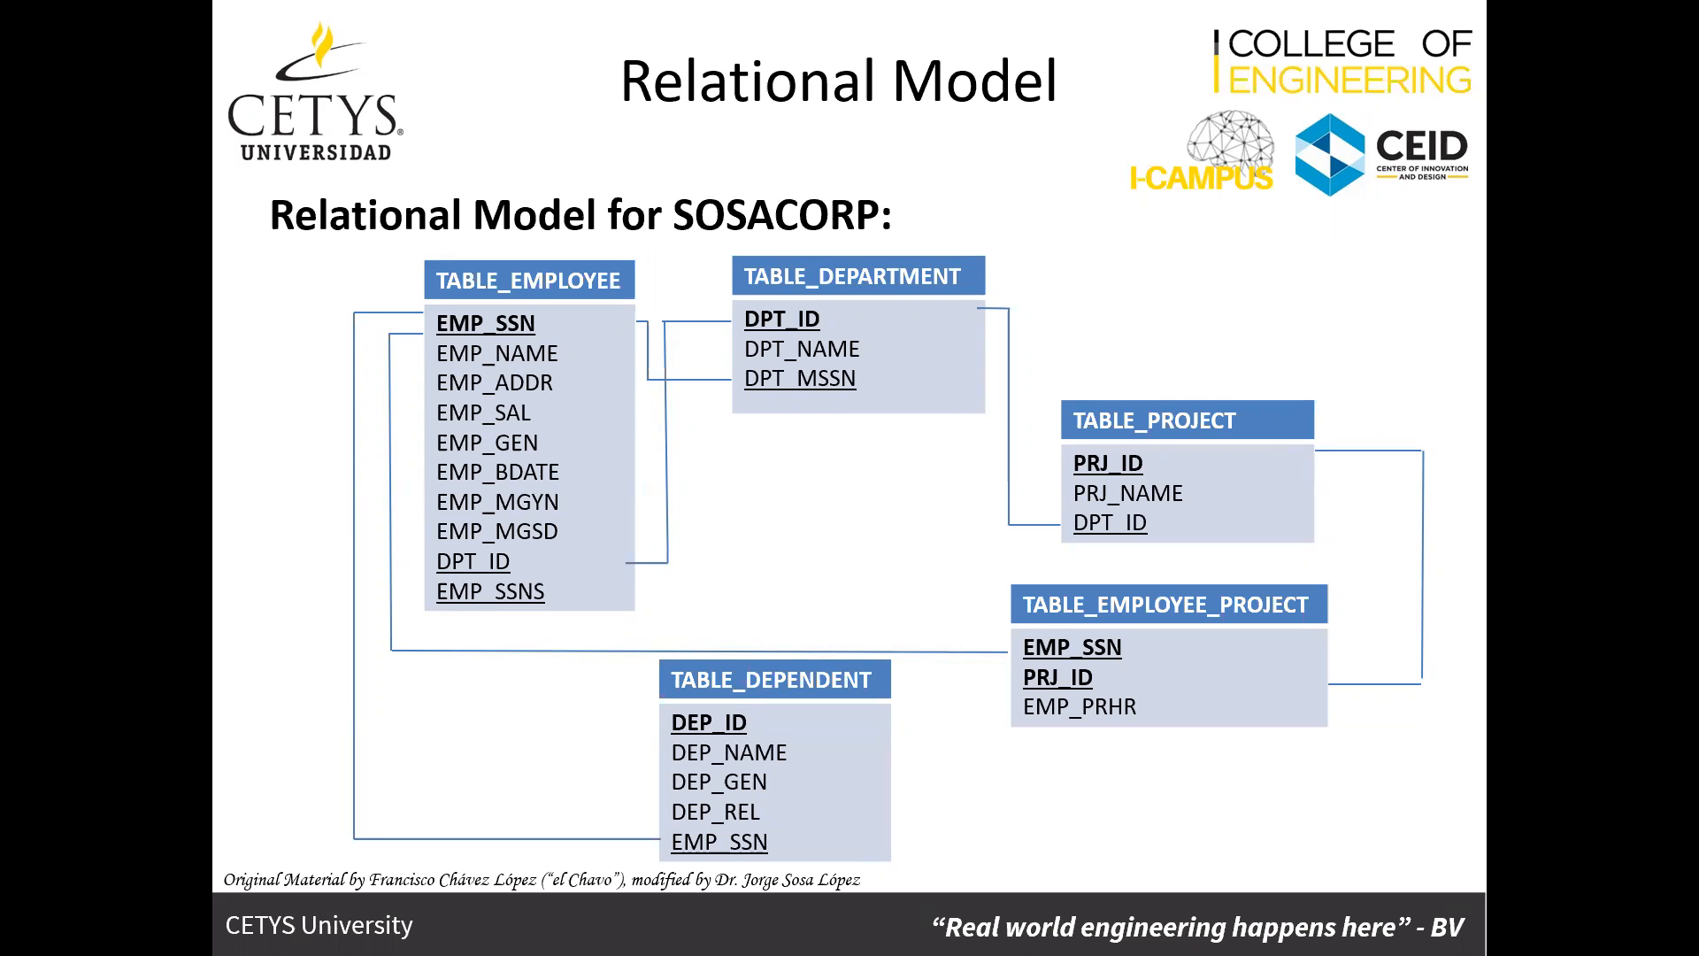
{"action": "key", "text": "alt+Tab"}
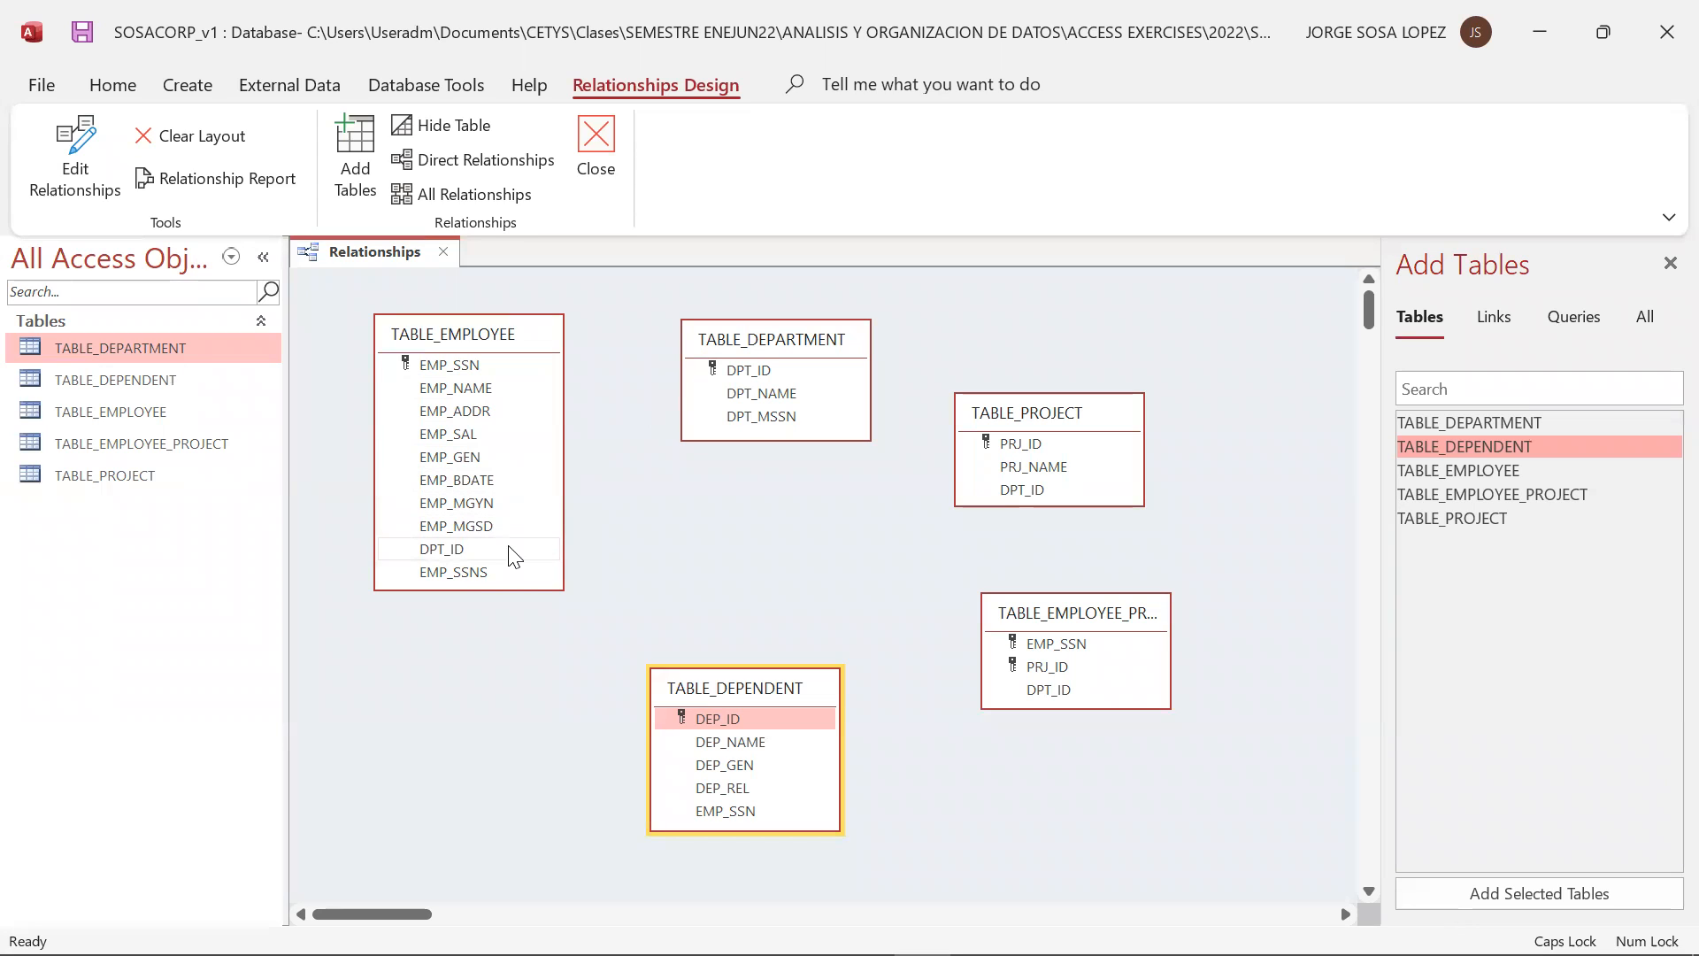
{"action": "left_click_drag", "start_coordinate": [487, 551], "coordinate": [746, 376]}
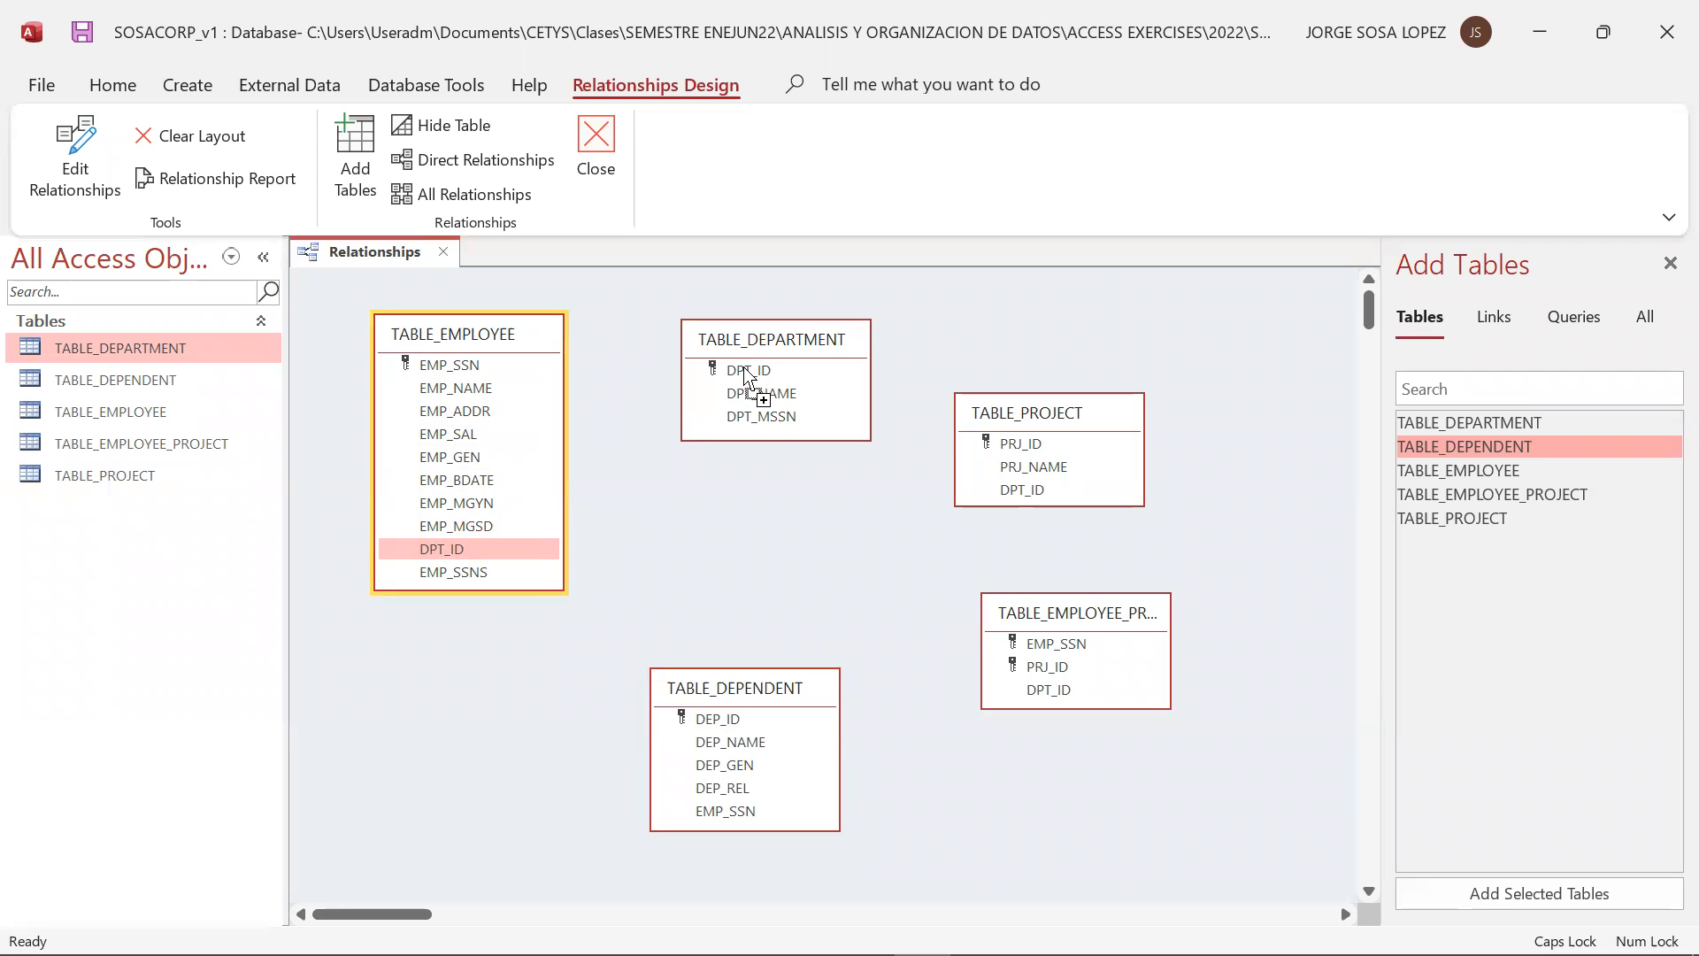
{"action": "left_click_drag", "start_coordinate": [746, 374], "coordinate": [747, 372]}
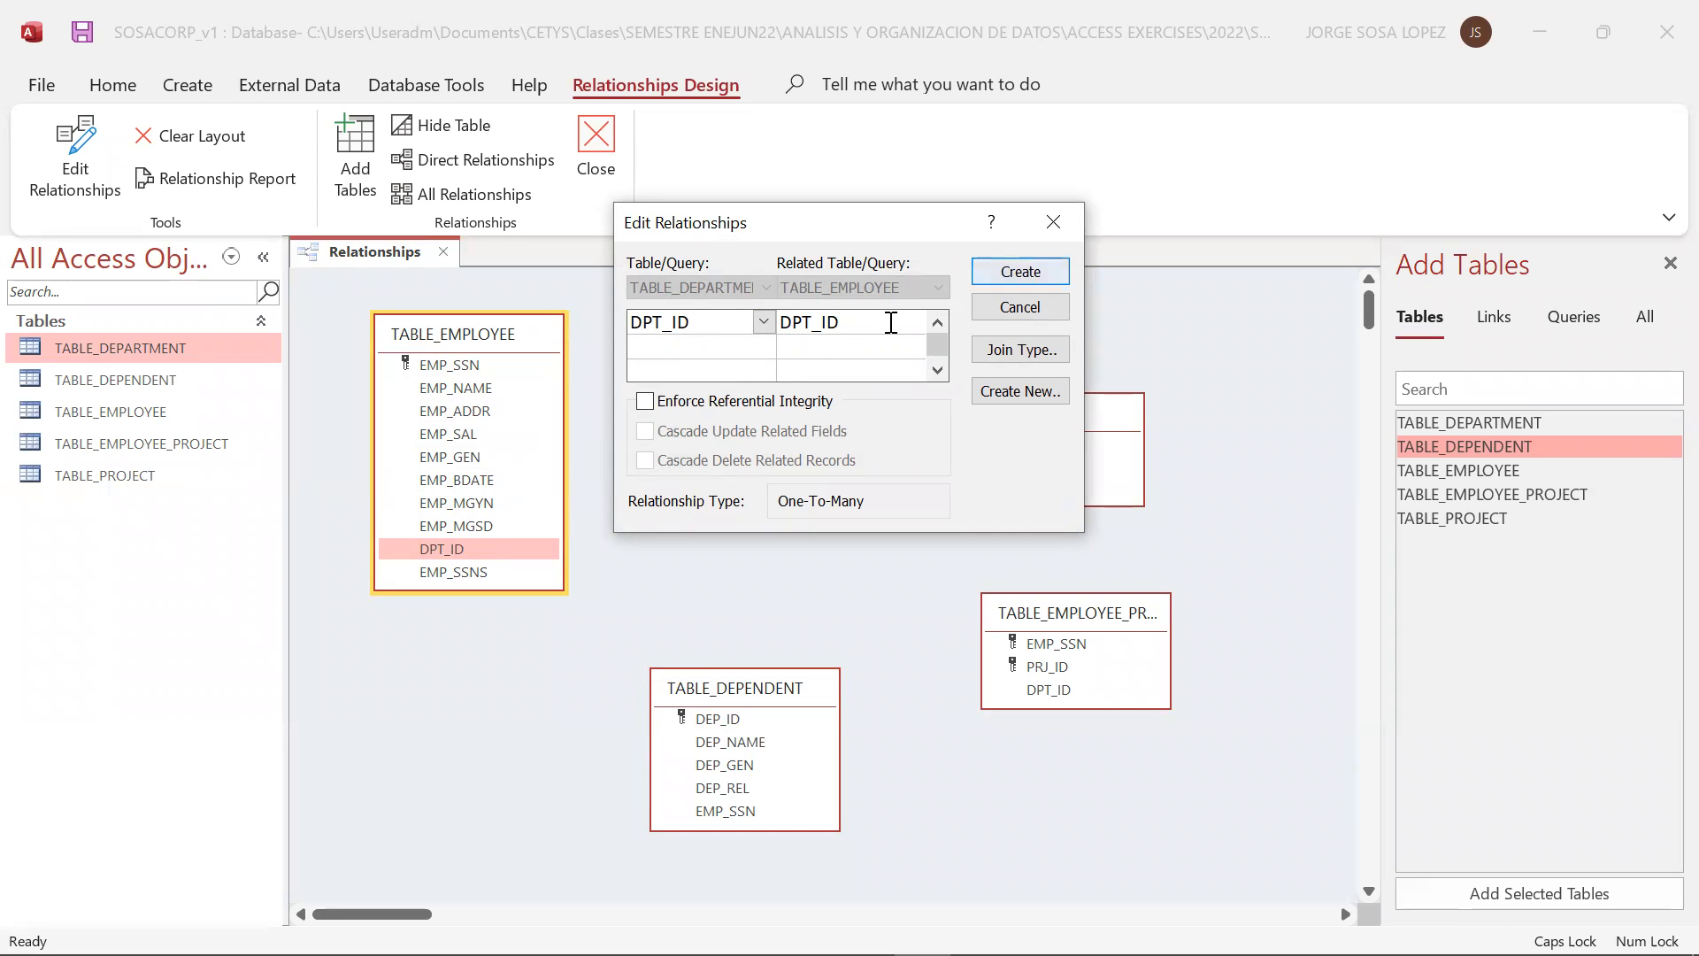
{"action": "left_click", "coordinate": [1021, 275]}
{"action": "double_click", "coordinate": [754, 366]}
{"action": "left_click", "coordinate": [984, 316]}
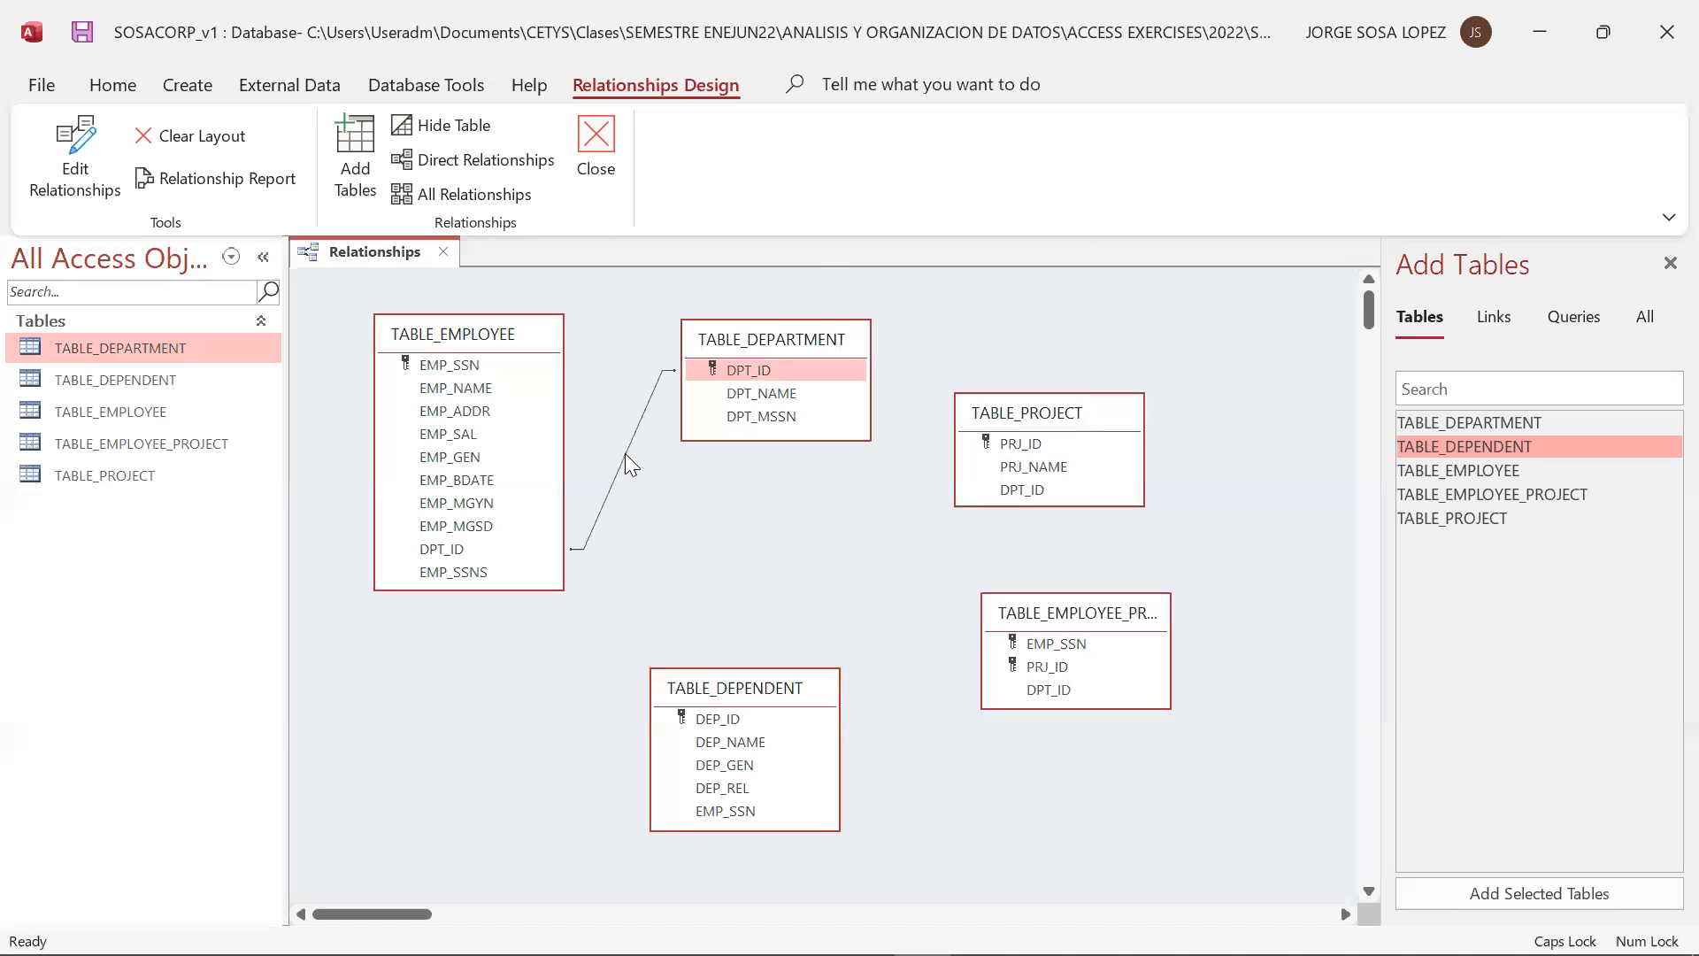
Enforce referential integrity on the DPT_ID relationship between TABLE_DEPARTMENT and TABLE_EMPLOYEE
{"action": "double_click", "coordinate": [625, 454]}
{"action": "left_click", "coordinate": [688, 403]}
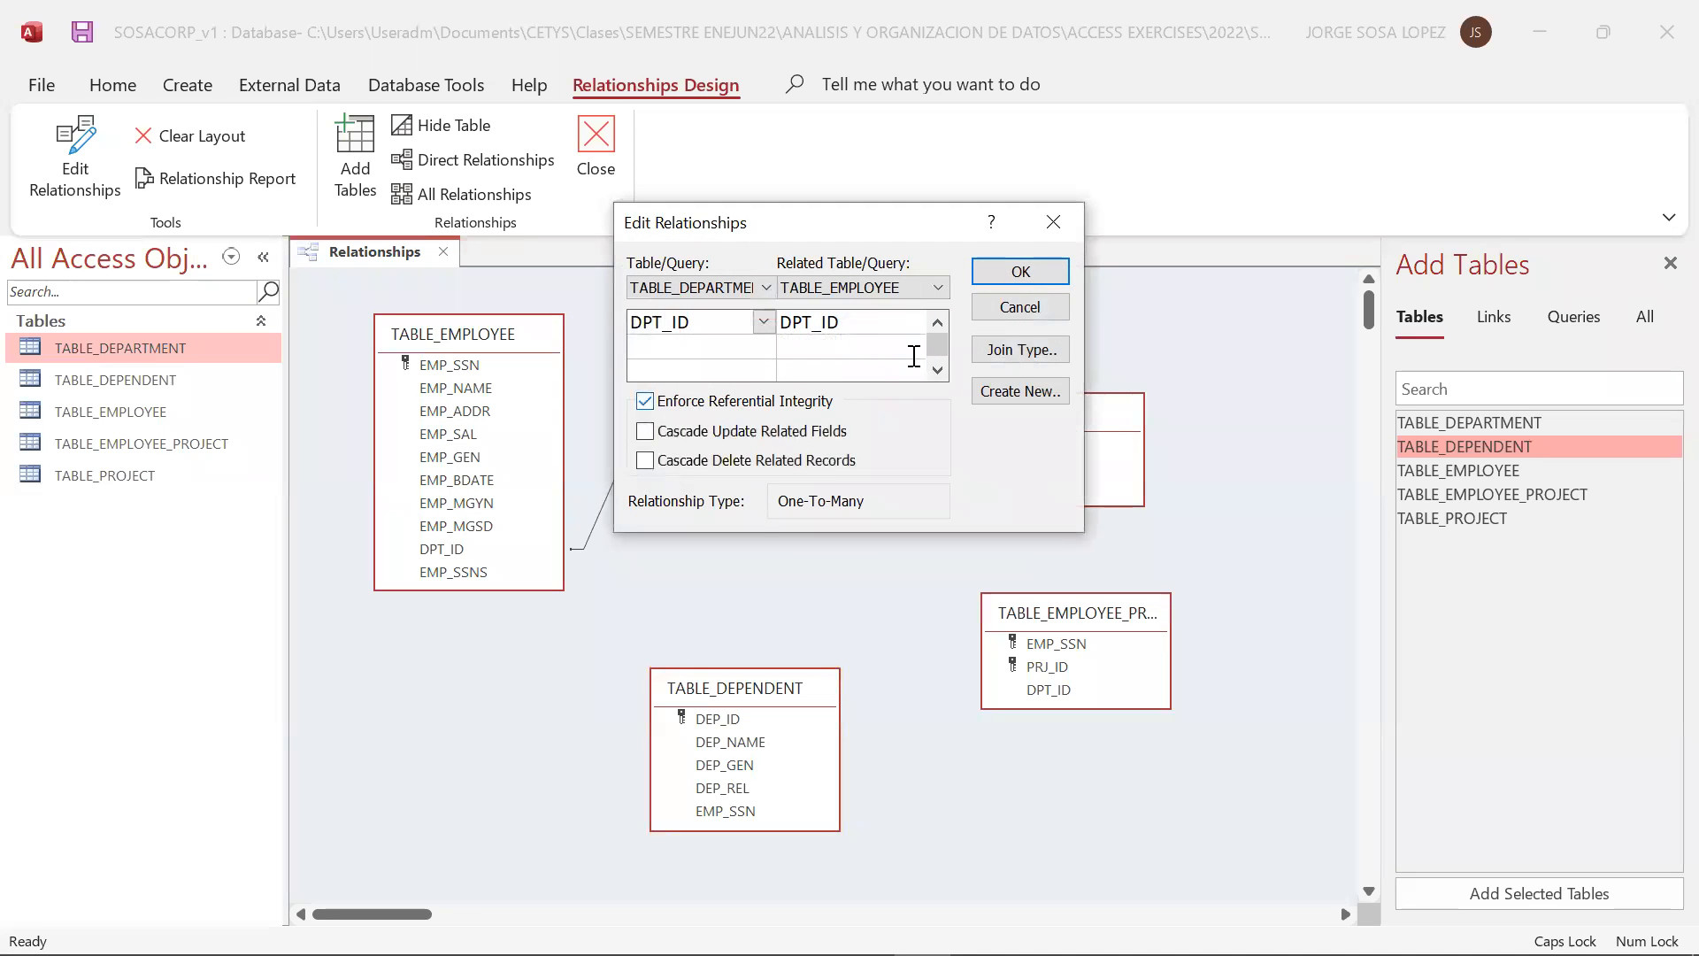
{"action": "left_click", "coordinate": [1026, 273]}
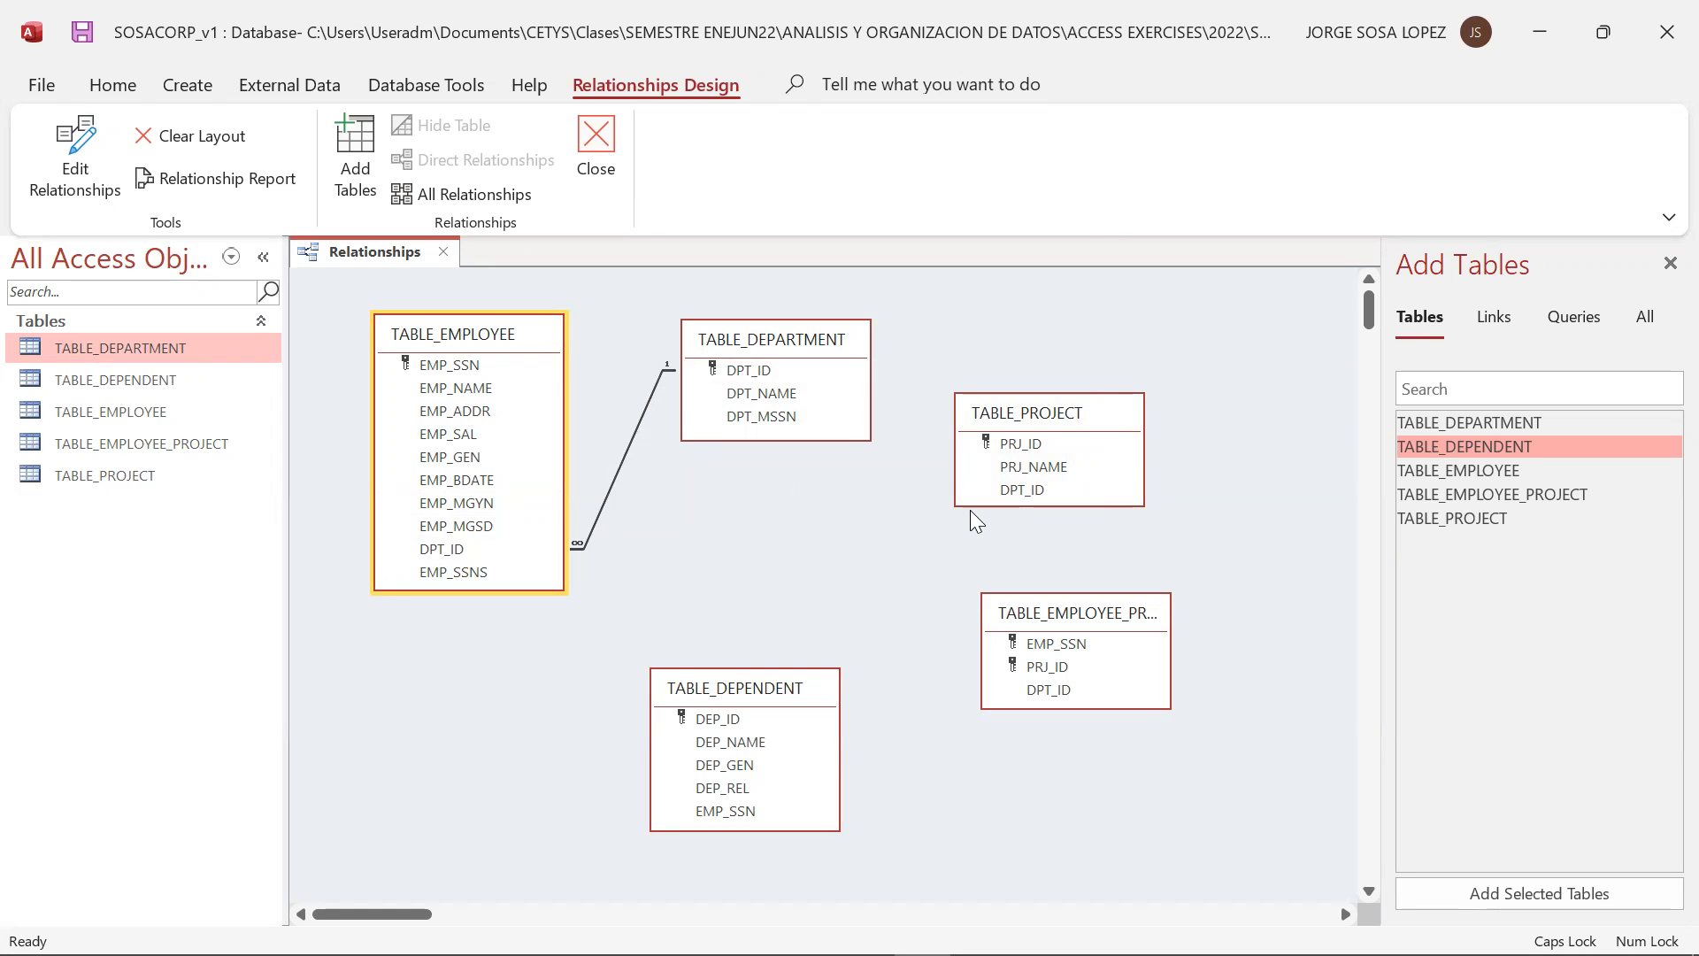
Following the slide, relate DPT_ID in TABLE_DEPARTMENT to DPT_ID in TABLE_PROJECT with referential integrity, and shift TABLE_PROJECT slightly
{"action": "key", "text": "alt+Tab"}
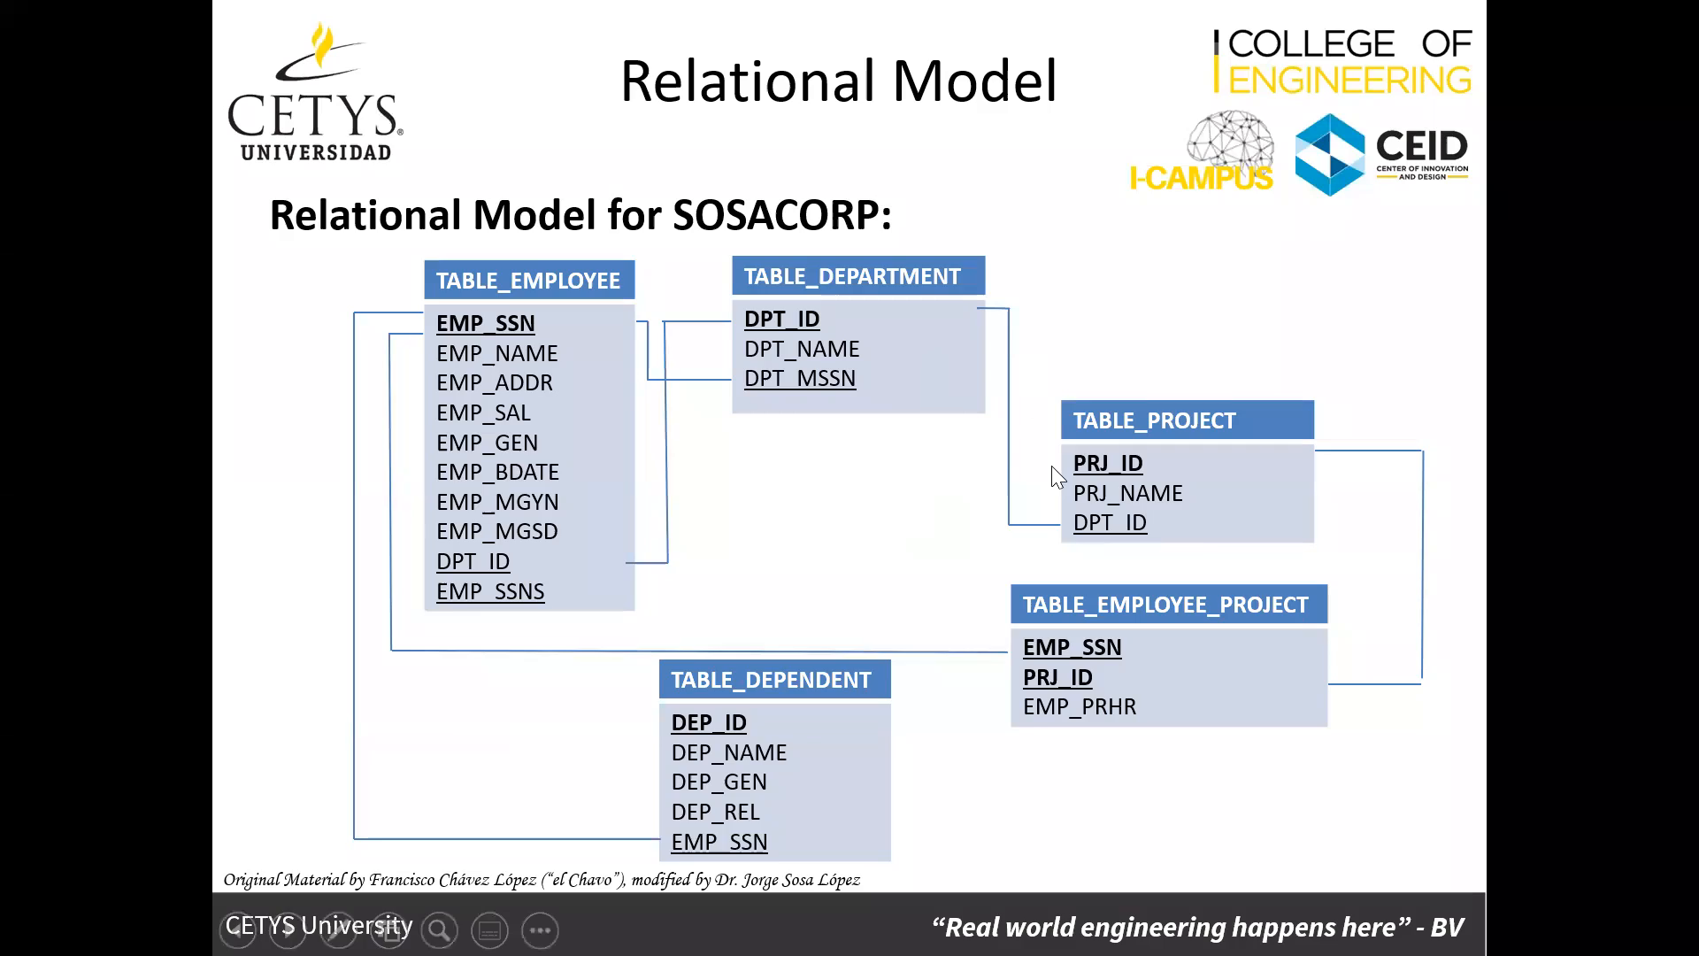
{"action": "key", "text": "alt+Tab"}
{"action": "left_click_drag", "start_coordinate": [749, 370], "coordinate": [1021, 492]}
{"action": "left_click", "coordinate": [751, 403]}
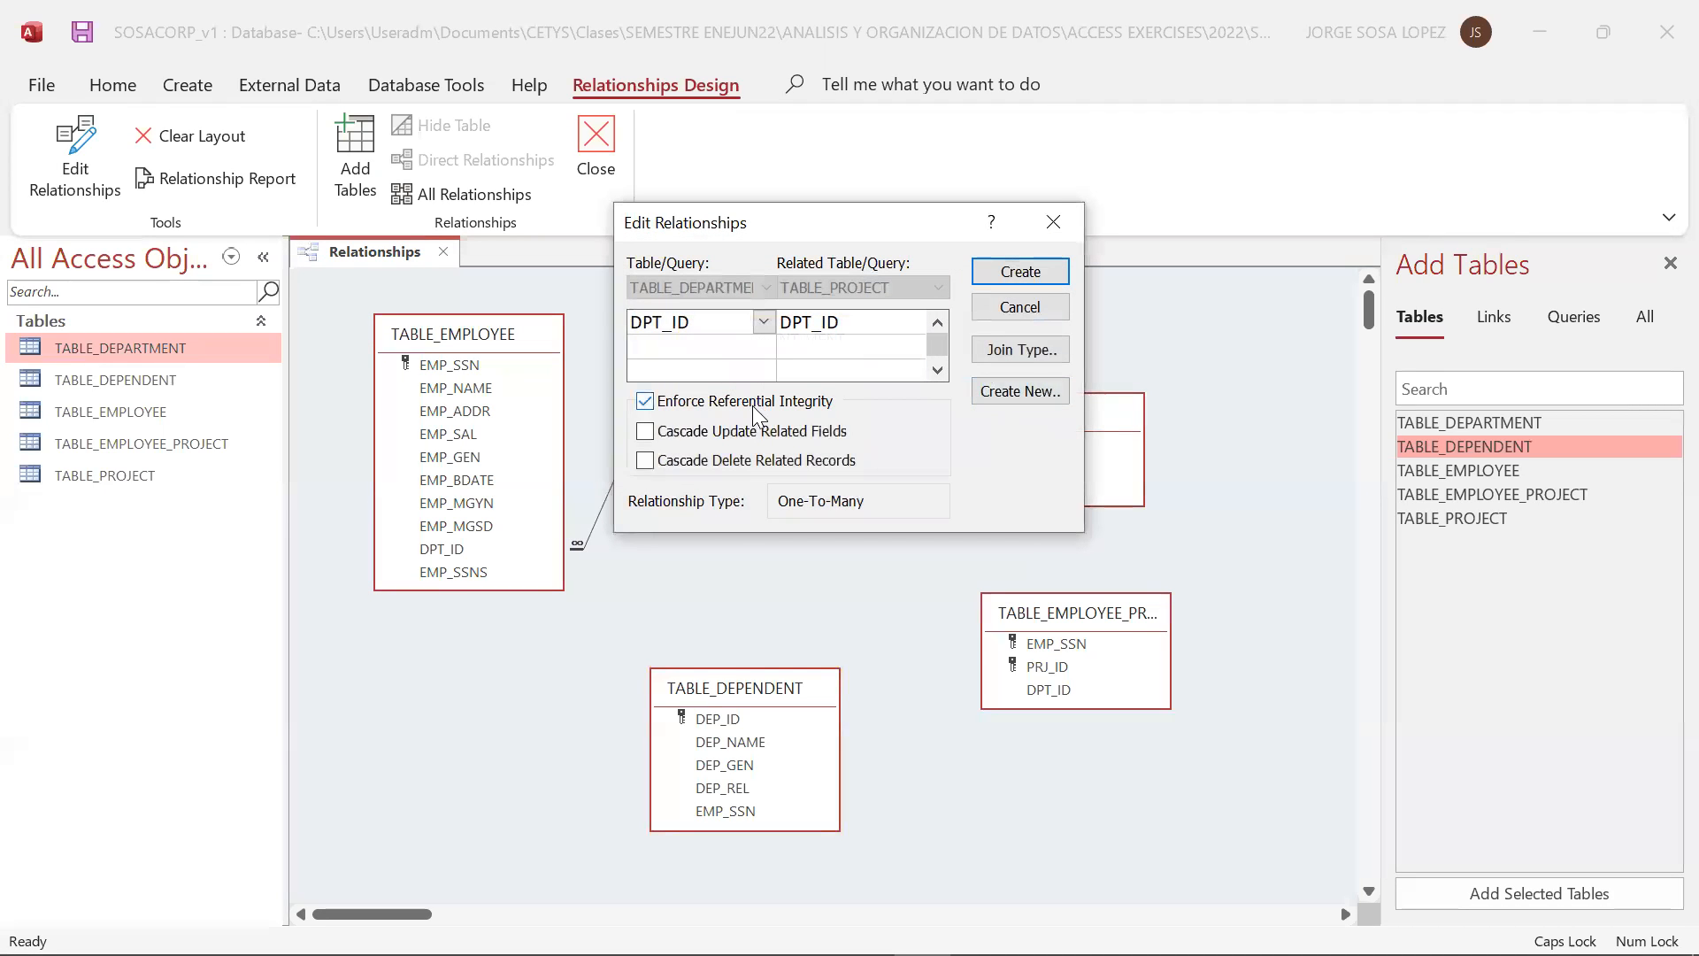
{"action": "left_click", "coordinate": [1020, 273]}
{"action": "left_click", "coordinate": [1103, 421]}
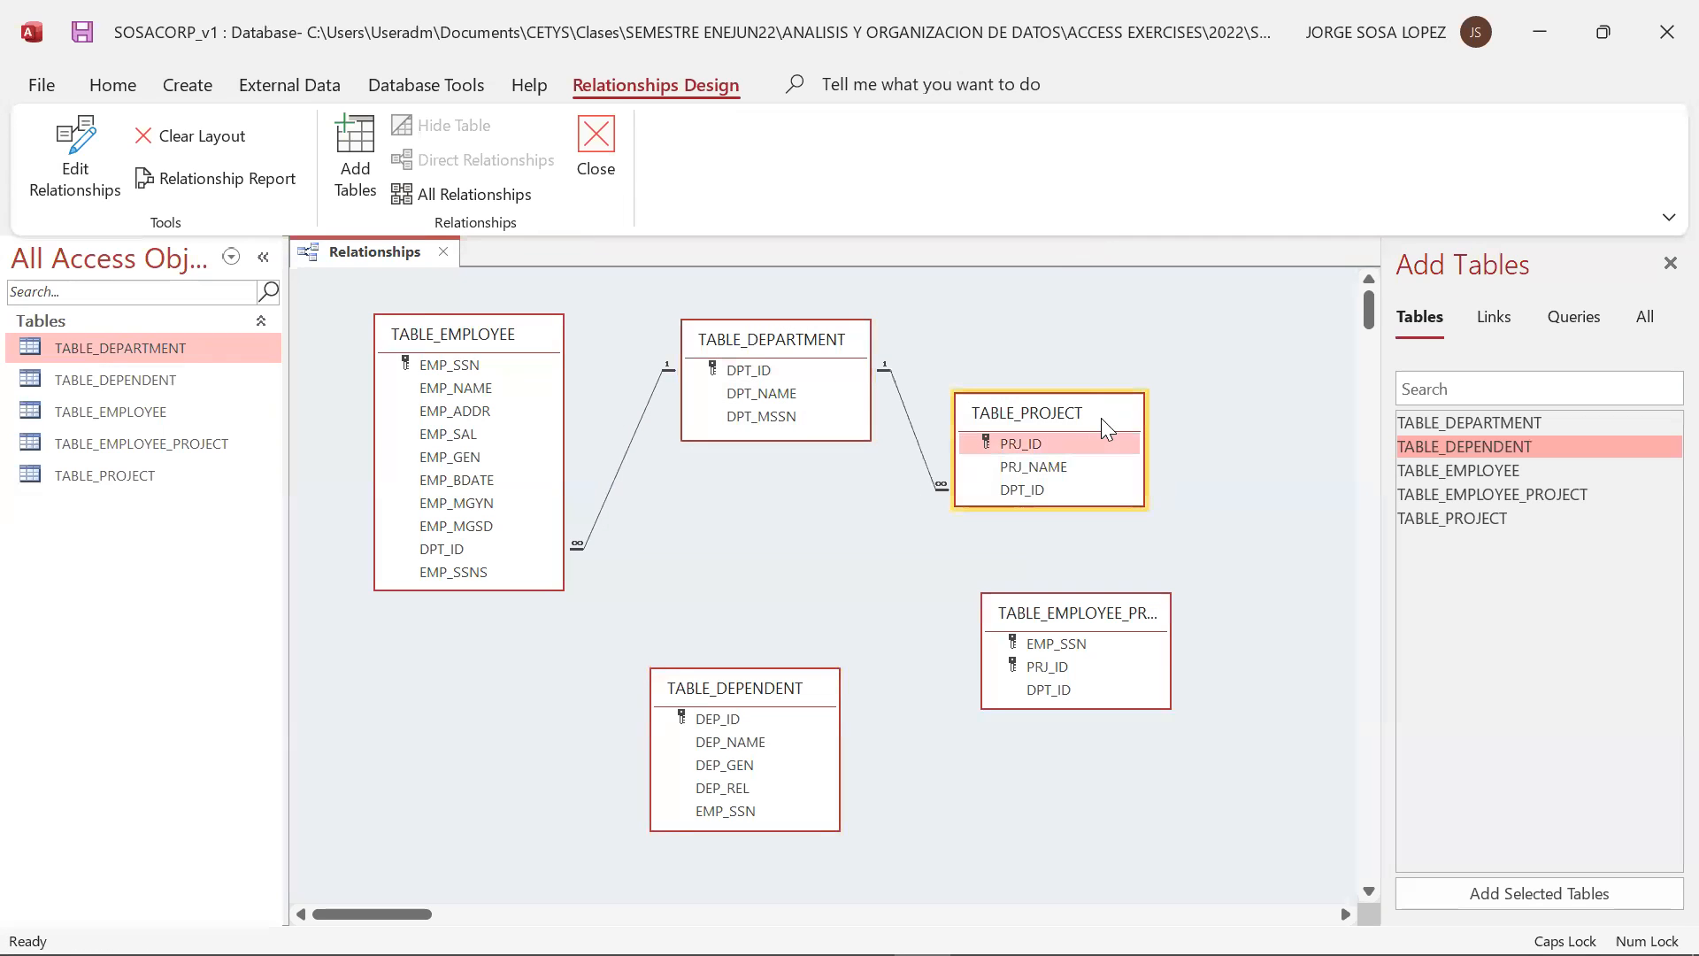
{"action": "left_click_drag", "start_coordinate": [1101, 418], "coordinate": [1113, 426]}
Check the slide and relate PRJ_ID in TABLE_PROJECT to PRJ_ID in TABLE_EMPLOYEE_PROJECT with referential integrity enforced
{"action": "key", "text": "alt+Tab"}
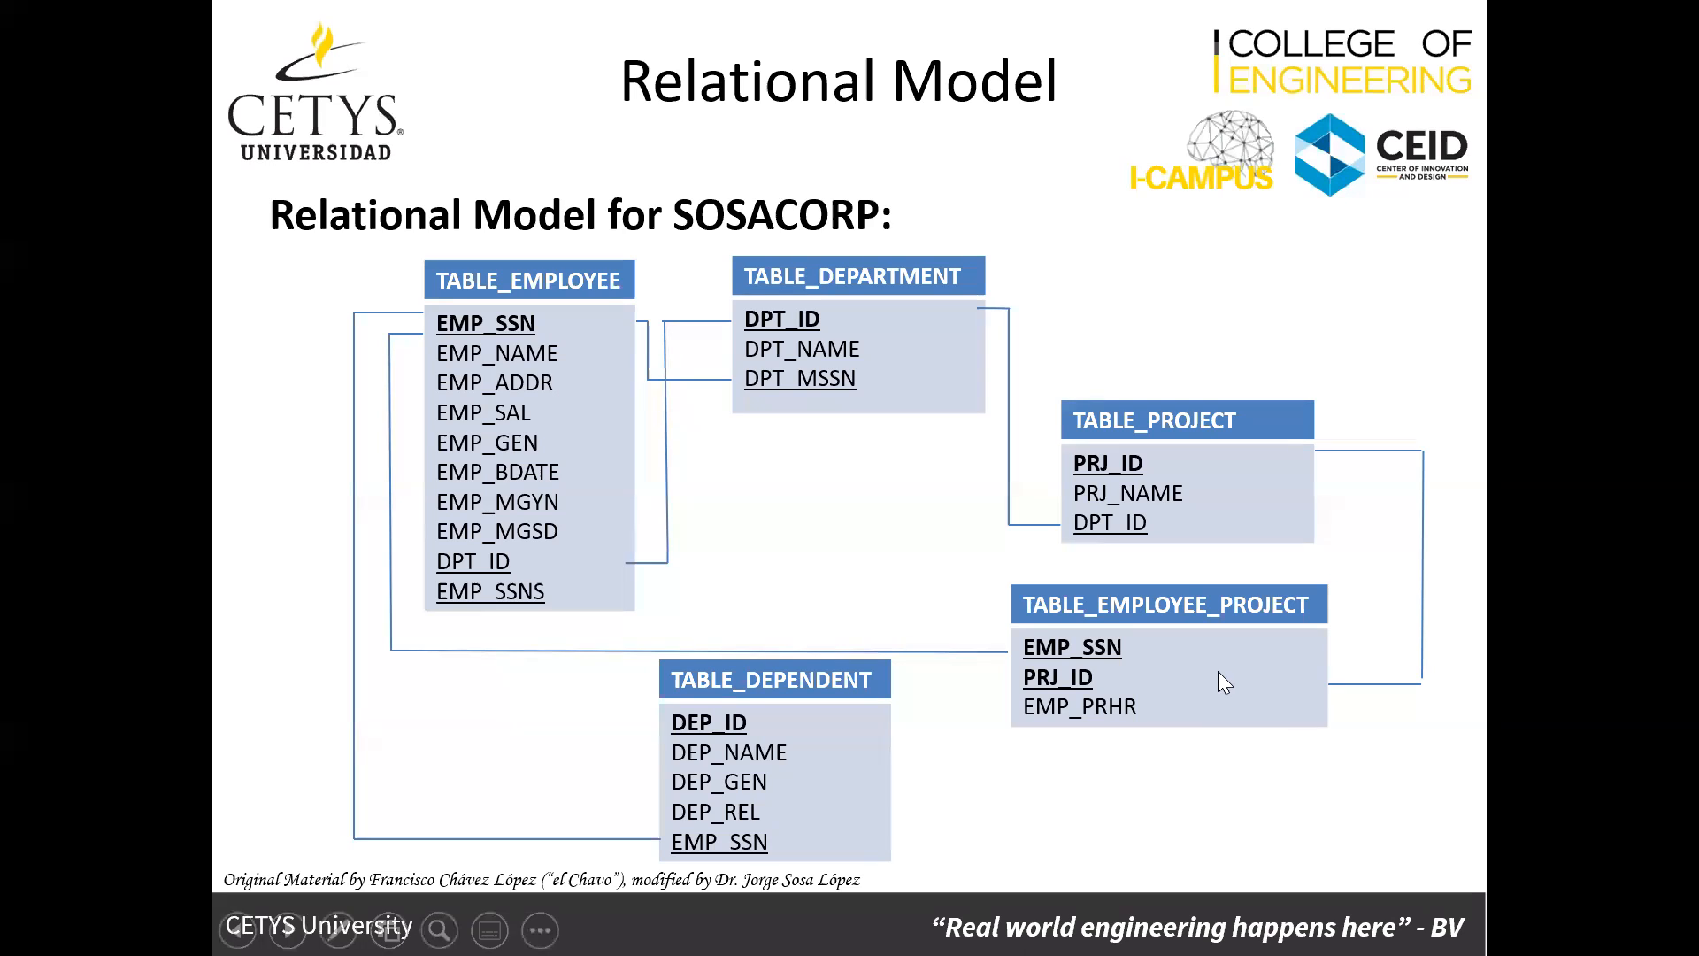
{"action": "key", "text": "alt+Tab"}
{"action": "left_click_drag", "start_coordinate": [1109, 454], "coordinate": [1095, 669]}
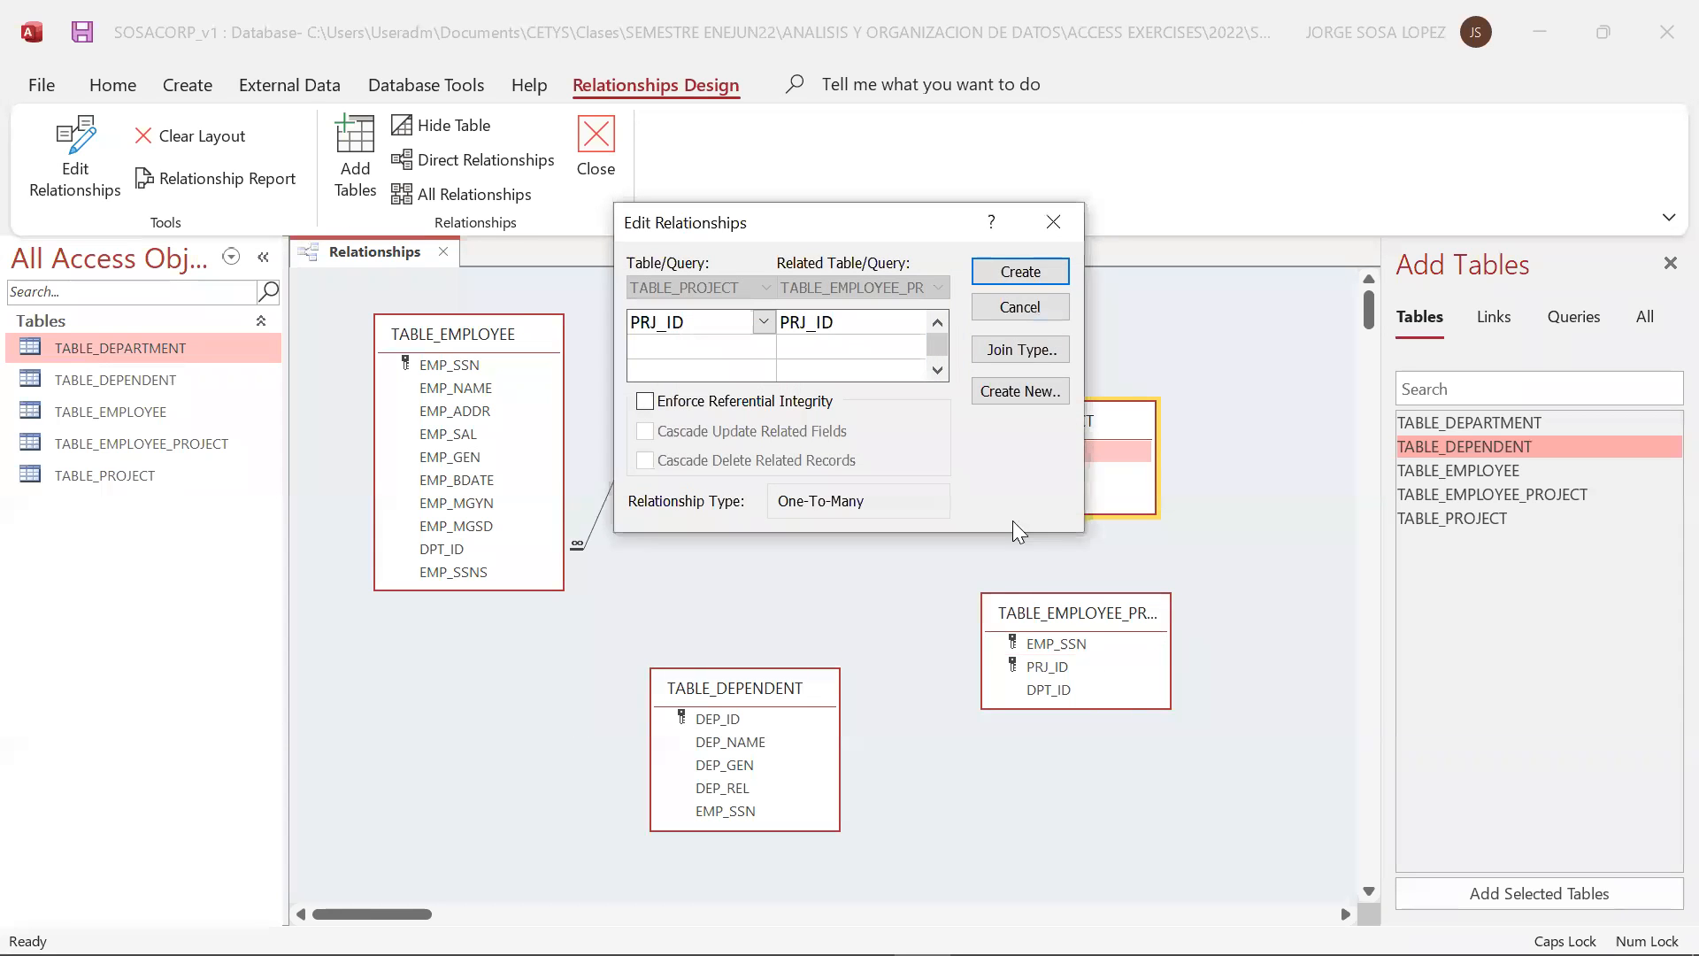
{"action": "left_click", "coordinate": [805, 403]}
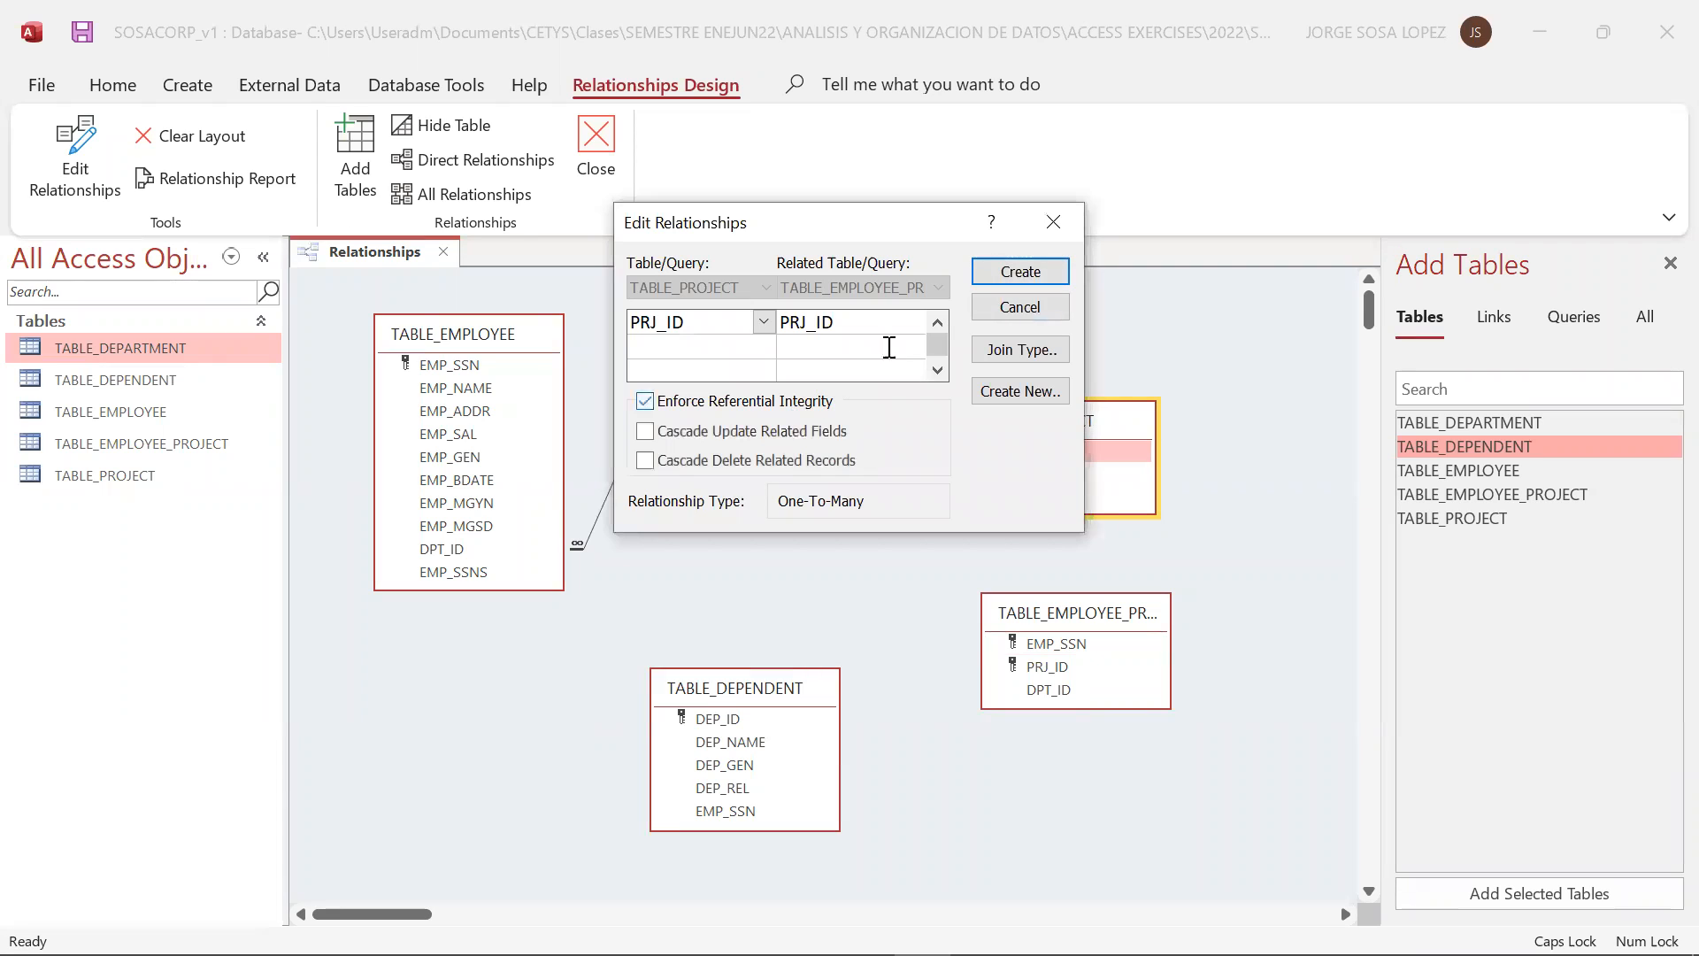
{"action": "left_click", "coordinate": [1012, 271]}
Rearrange TABLE_EMPLOYEE_PROJECT lower and to the right and TABLE_PROJECT closer to TABLE_DEPARTMENT so the line joining them runs clear of both boxes
{"action": "left_click", "coordinate": [1106, 618]}
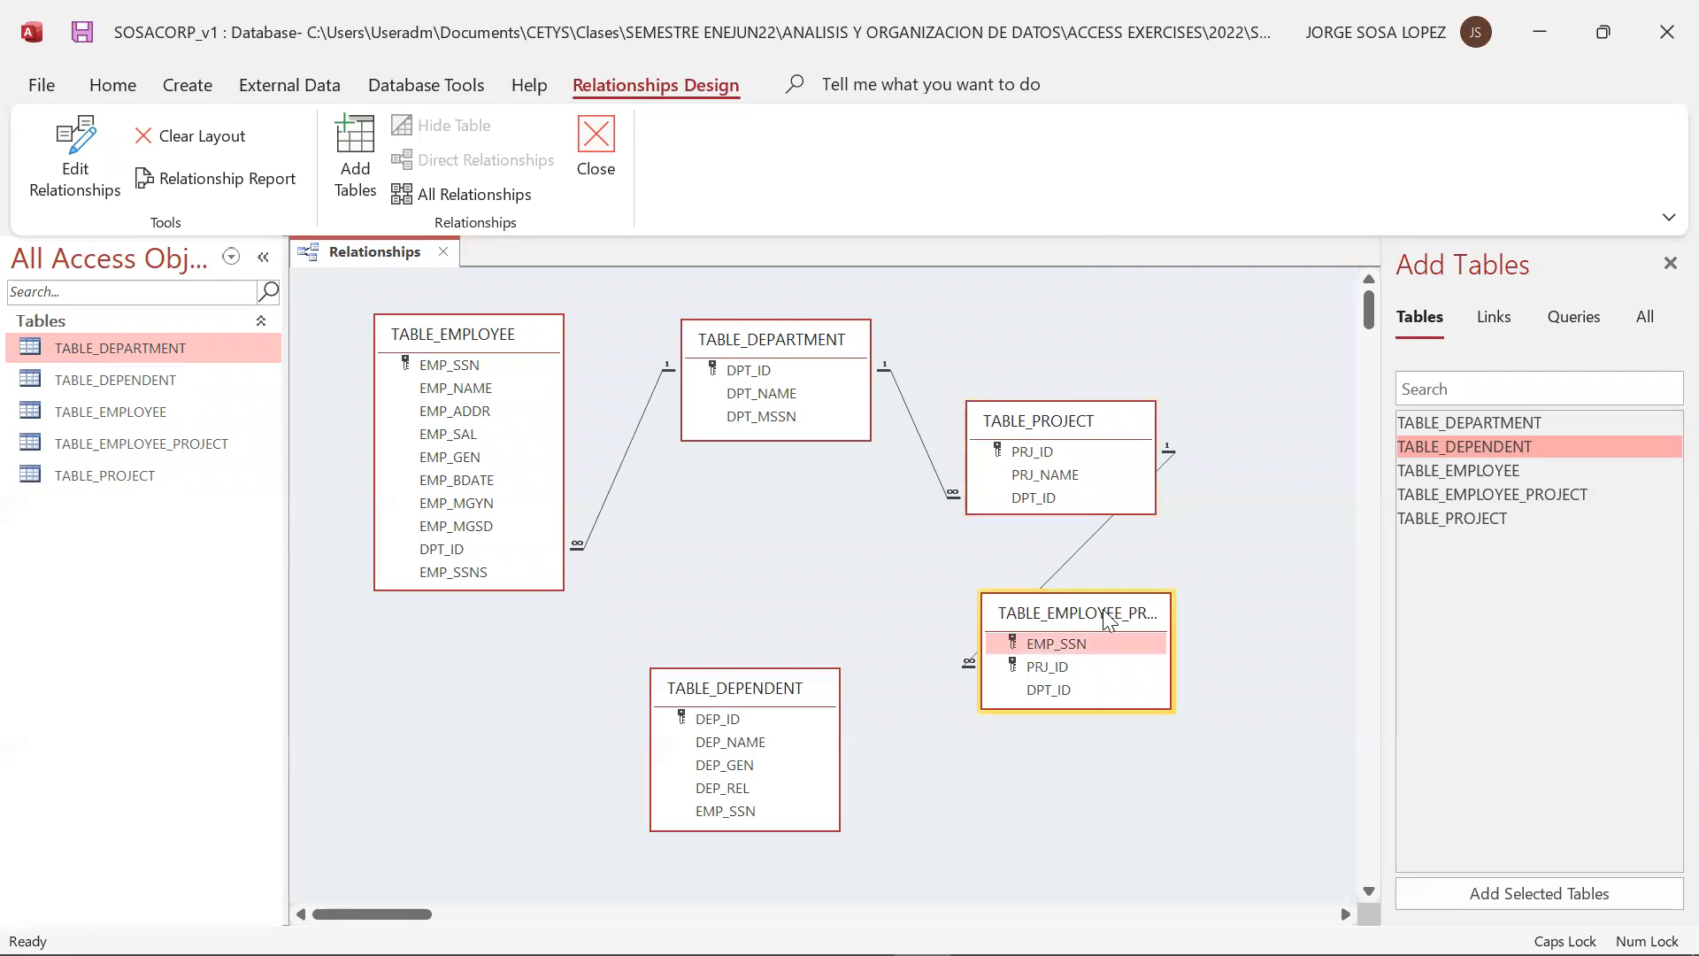
{"action": "left_click_drag", "start_coordinate": [1106, 618], "coordinate": [1269, 670]}
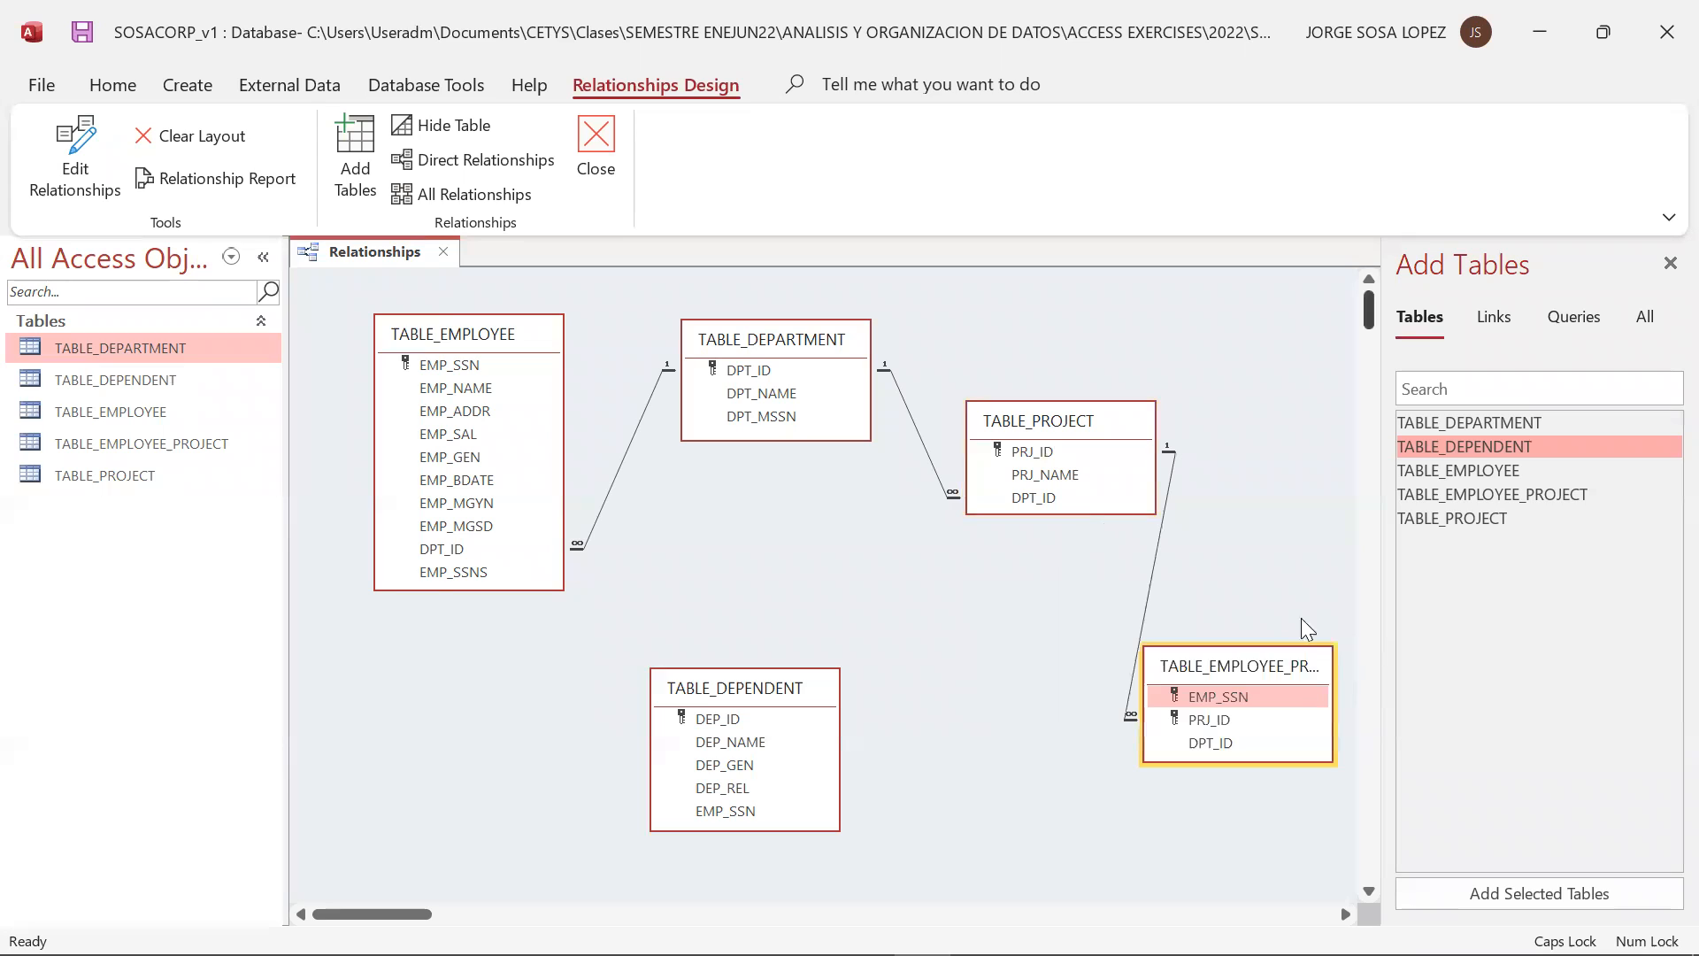
{"action": "left_click_drag", "start_coordinate": [1110, 422], "coordinate": [1057, 425]}
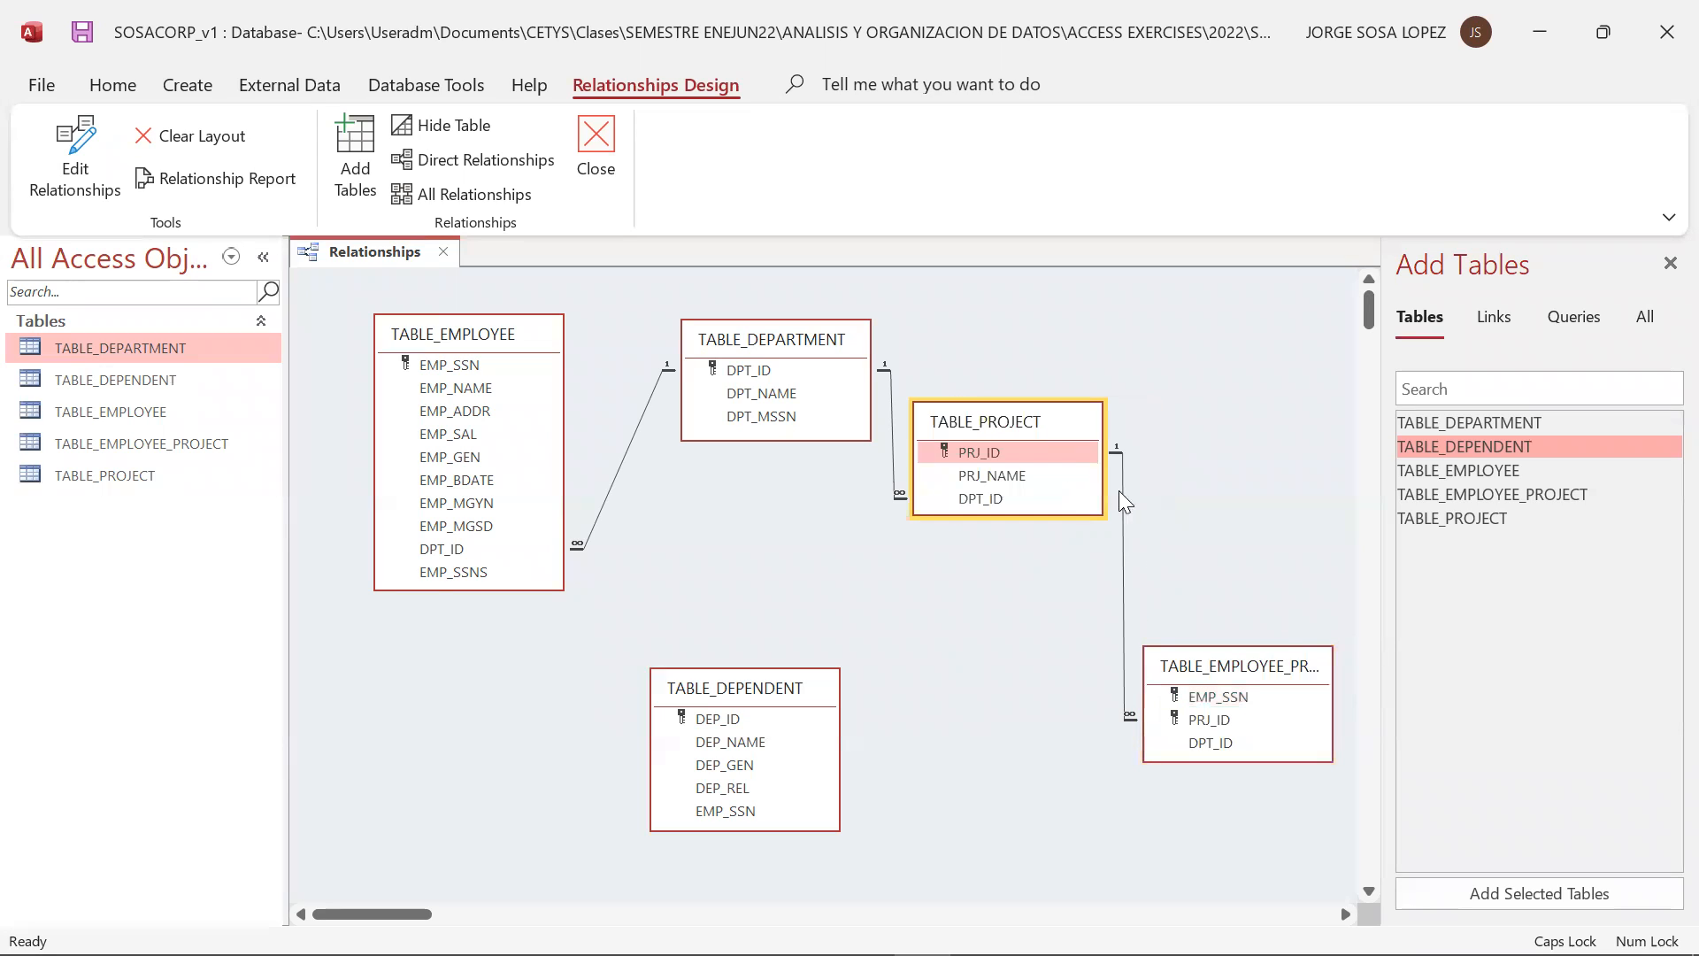
{"action": "left_click", "coordinate": [1246, 672]}
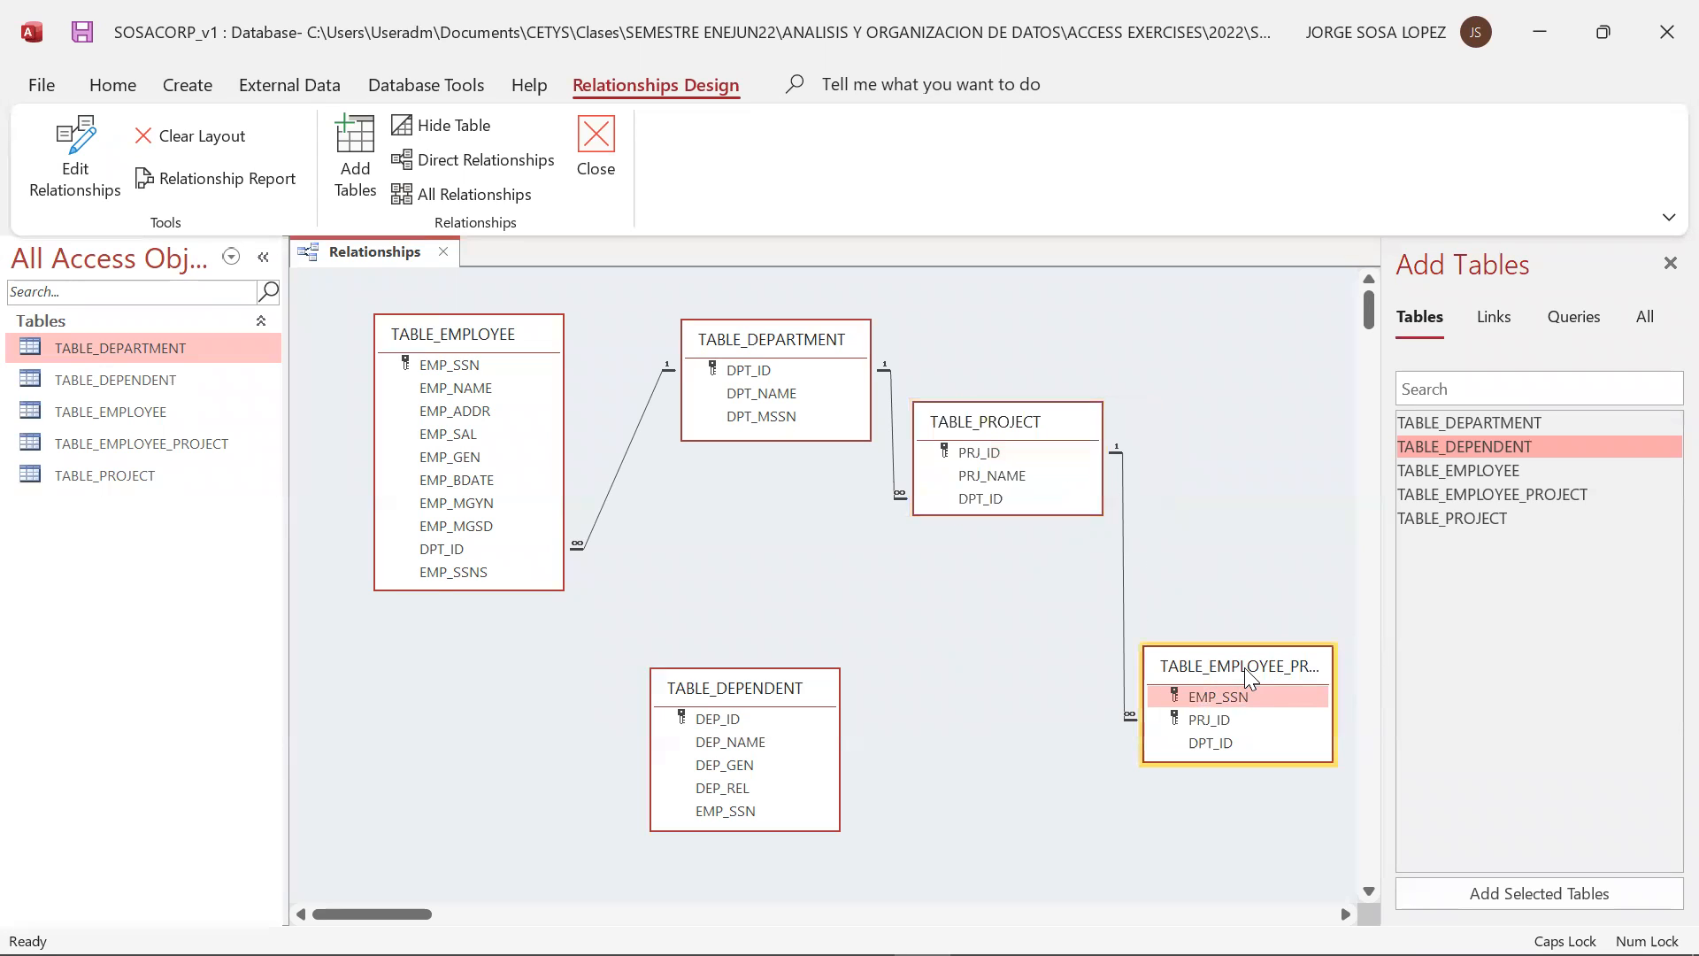
{"action": "left_click_drag", "start_coordinate": [1244, 667], "coordinate": [1239, 627]}
{"action": "left_click", "coordinate": [1120, 568]}
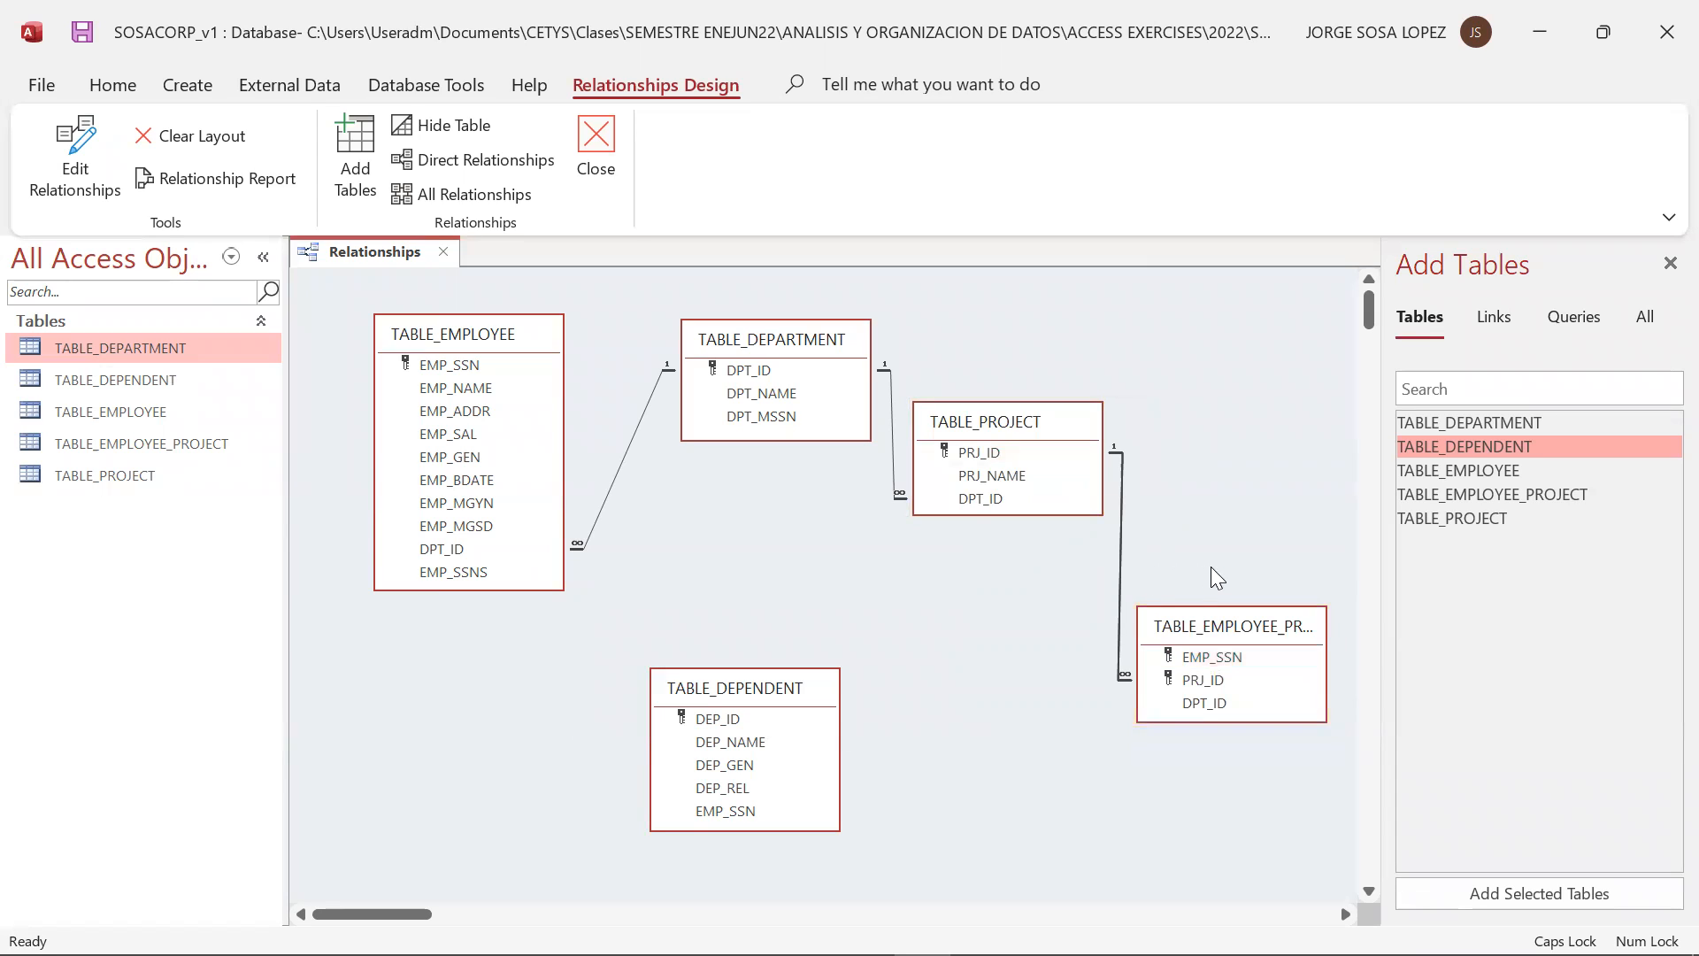
{"action": "left_click", "coordinate": [1141, 556]}
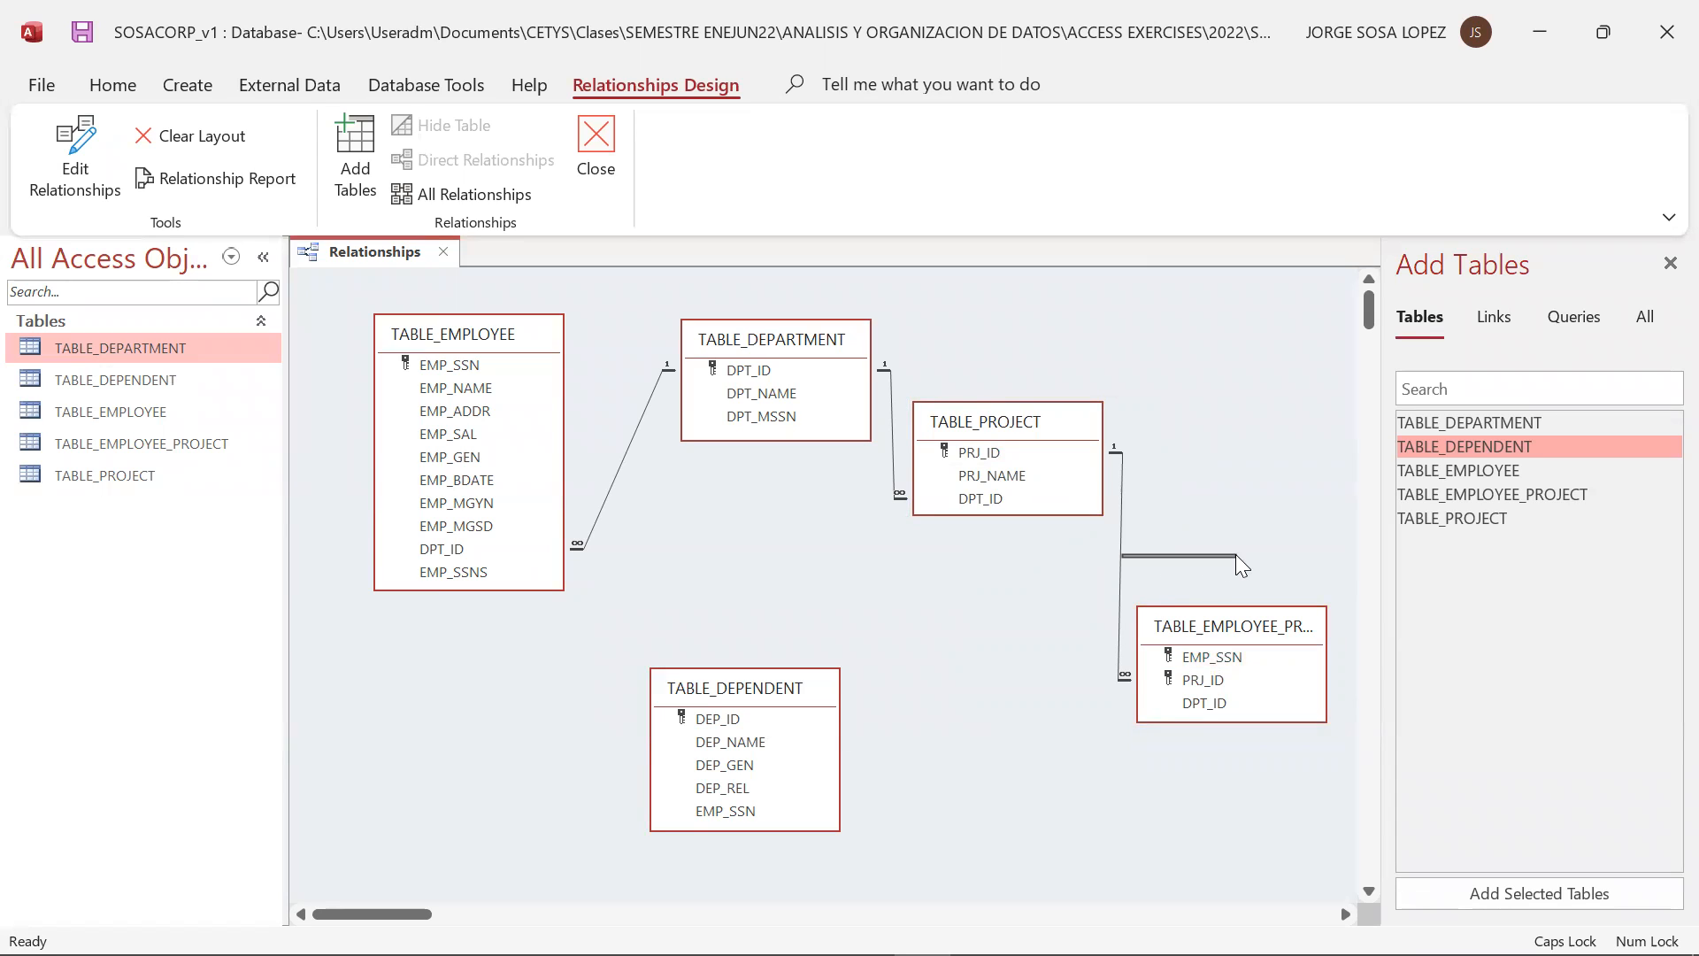
{"action": "left_click", "coordinate": [1120, 544]}
{"action": "left_click", "coordinate": [1194, 628]}
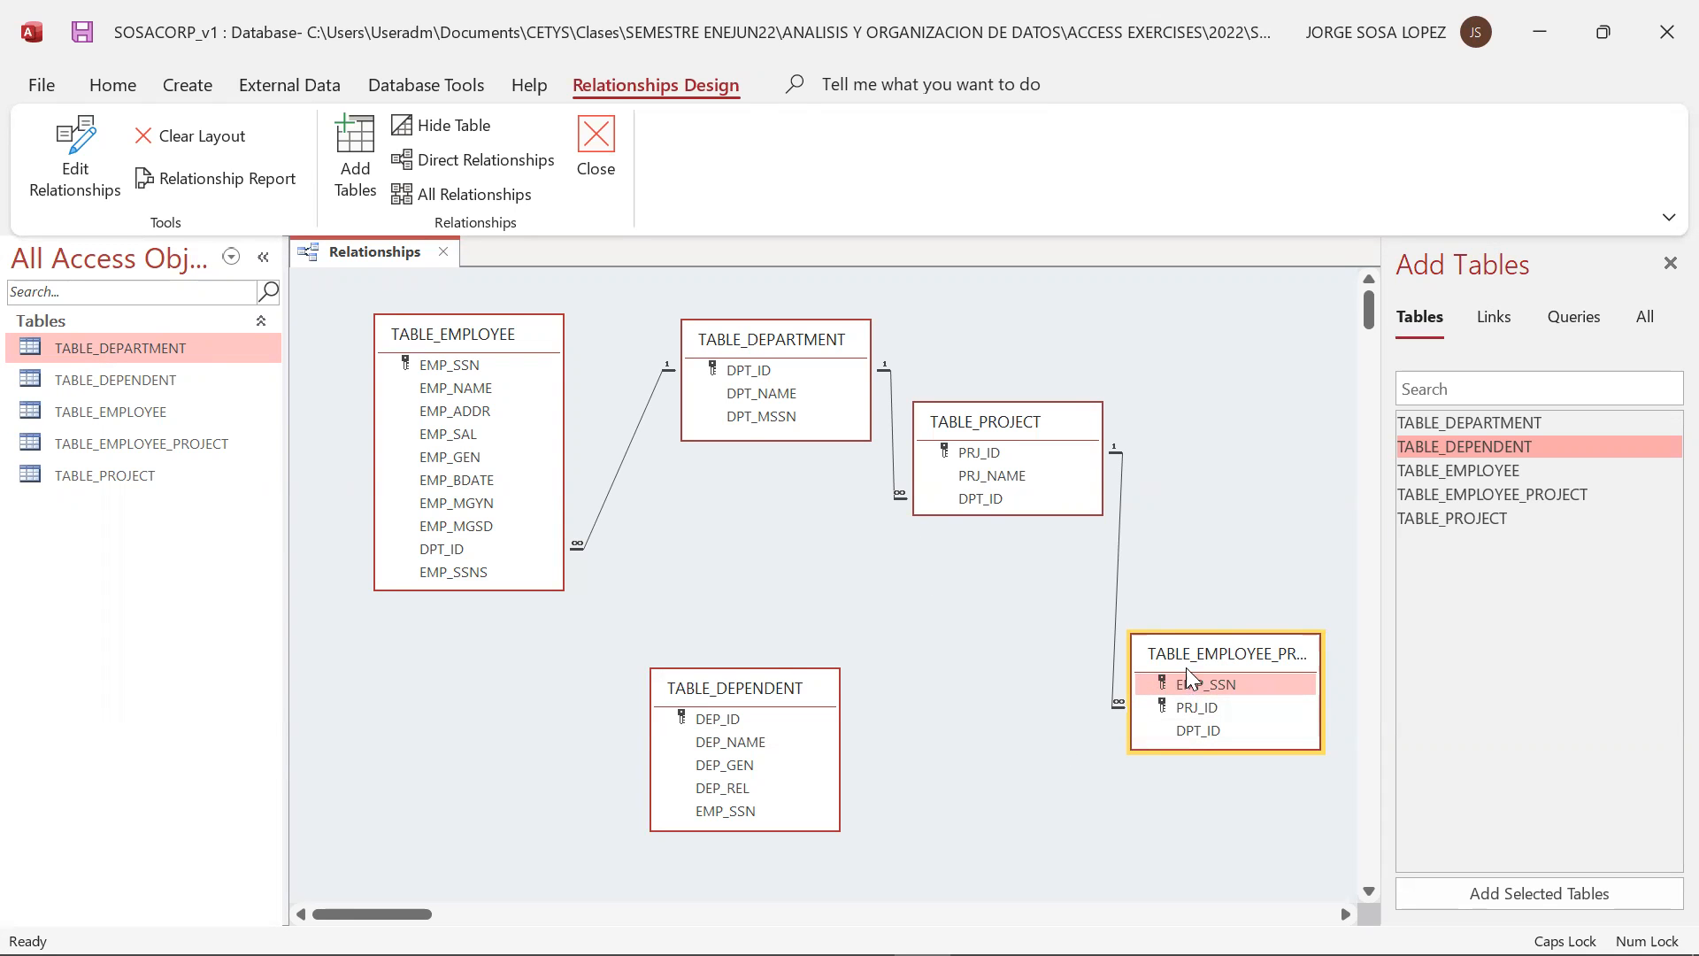
{"action": "left_click_drag", "start_coordinate": [1191, 662], "coordinate": [1202, 661]}
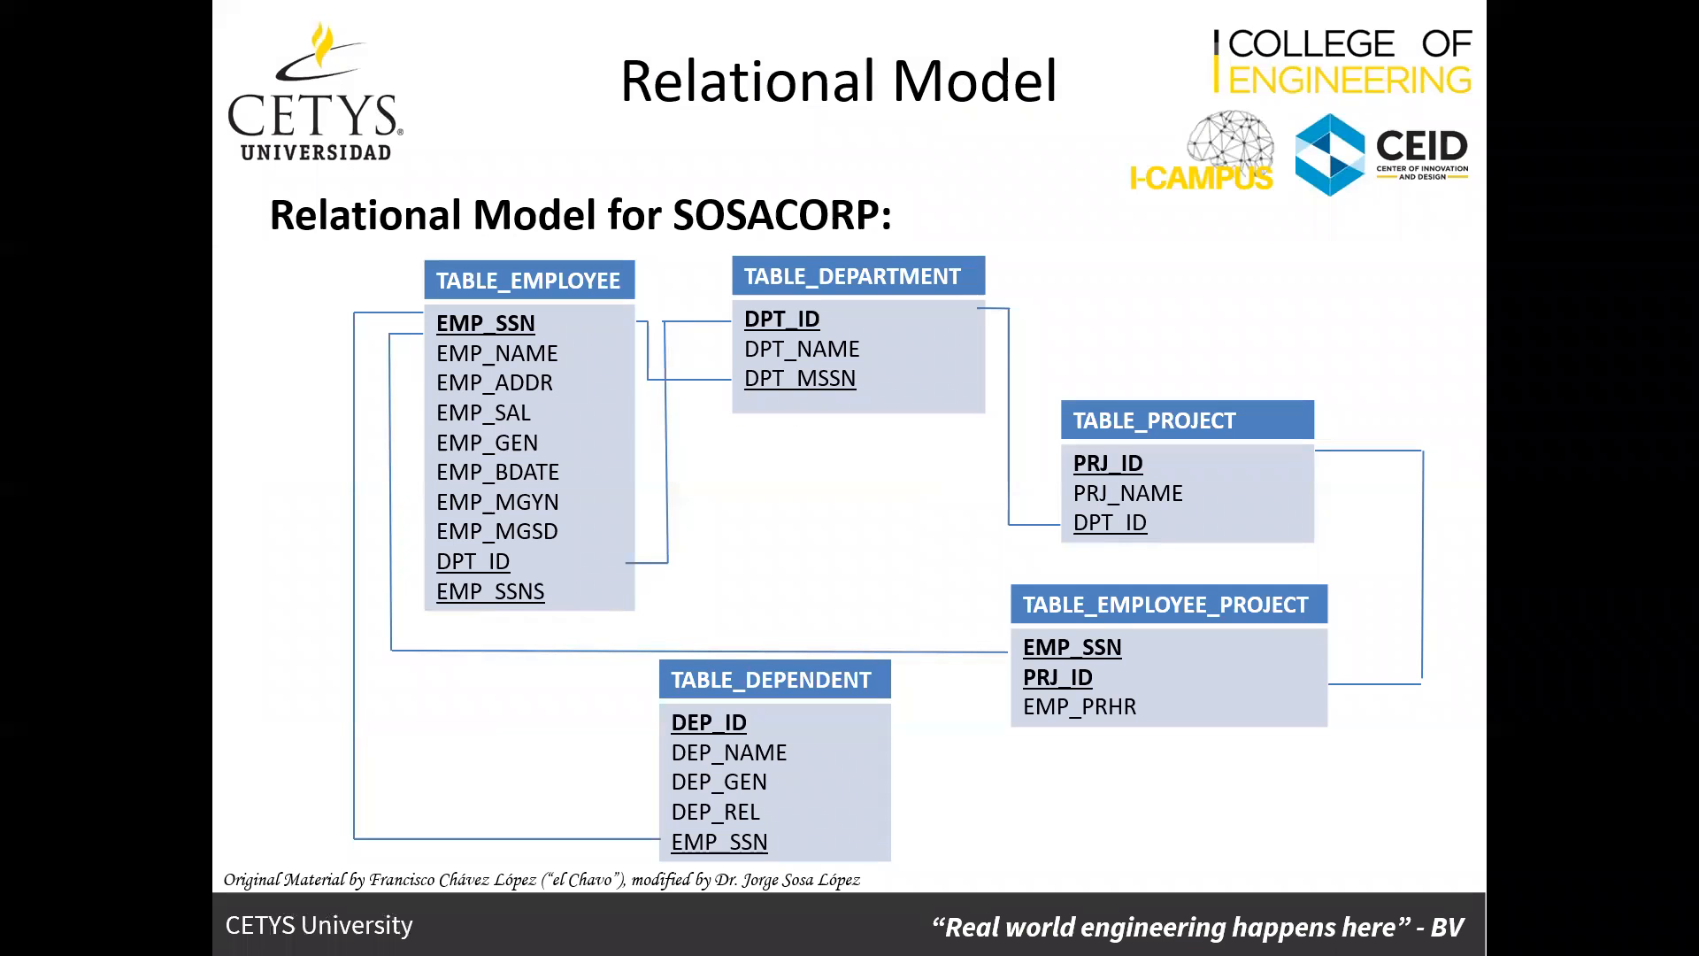
Try to create a new relationship from EMP_SSN in TABLE_EMPLOYEE to DPT_MSSN in TABLE_DEPARTMENT
{"action": "key", "text": "alt+Tab"}
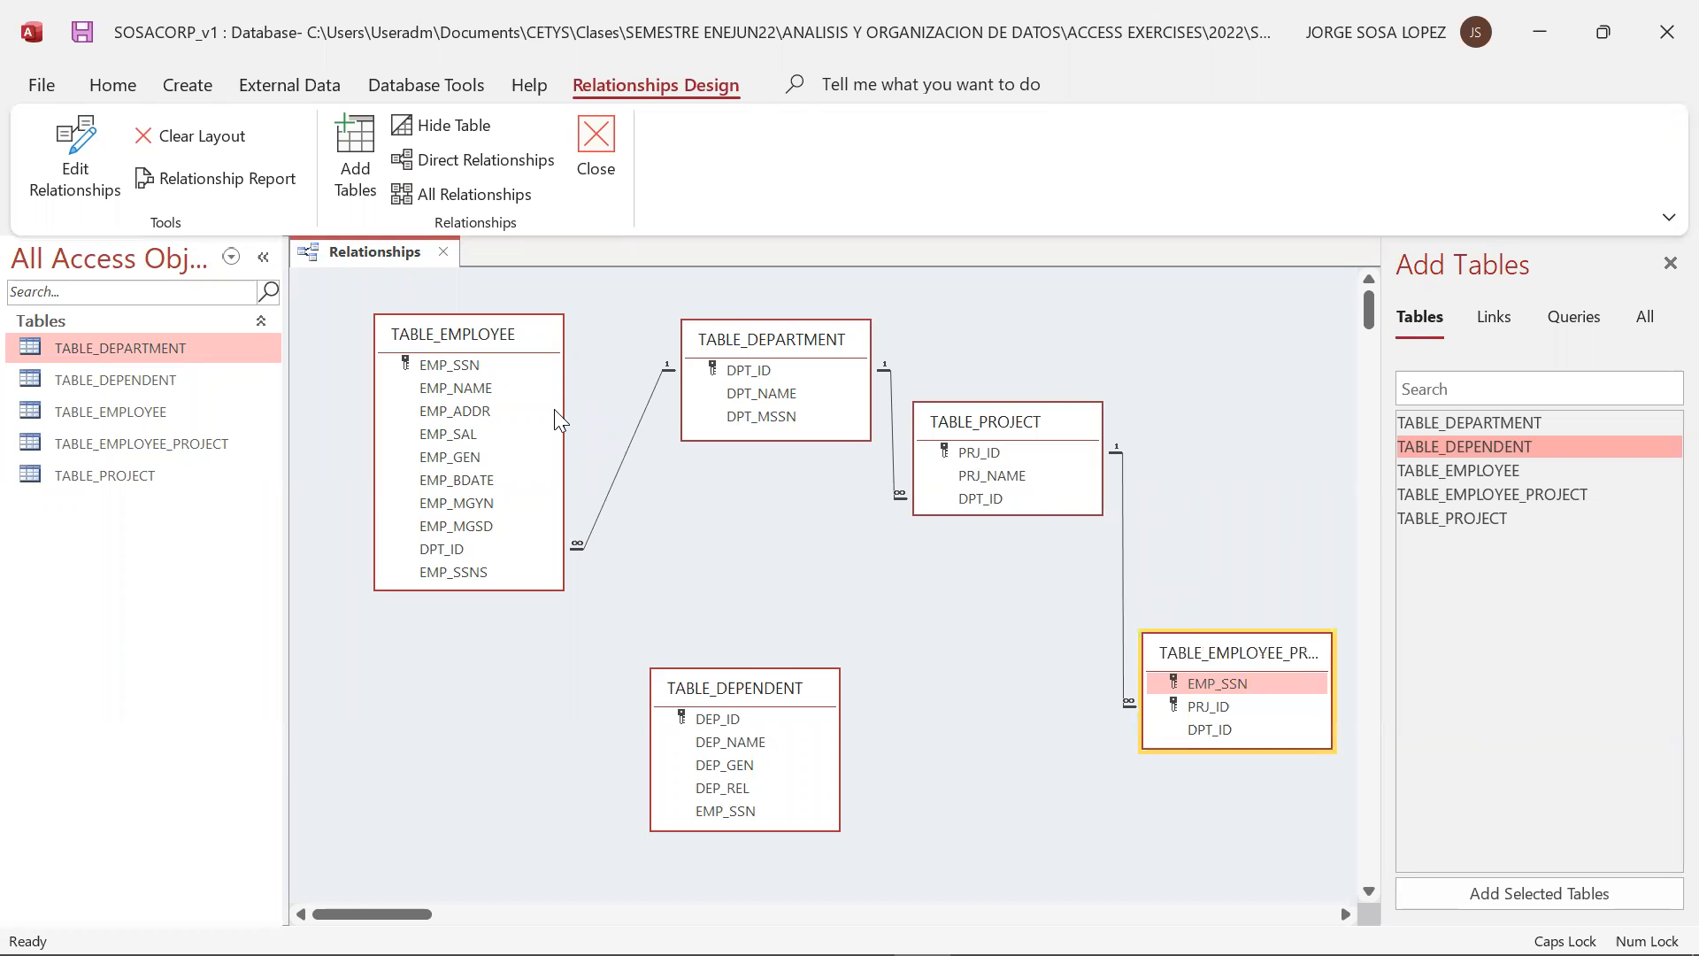
{"action": "left_click_drag", "start_coordinate": [476, 366], "coordinate": [755, 427]}
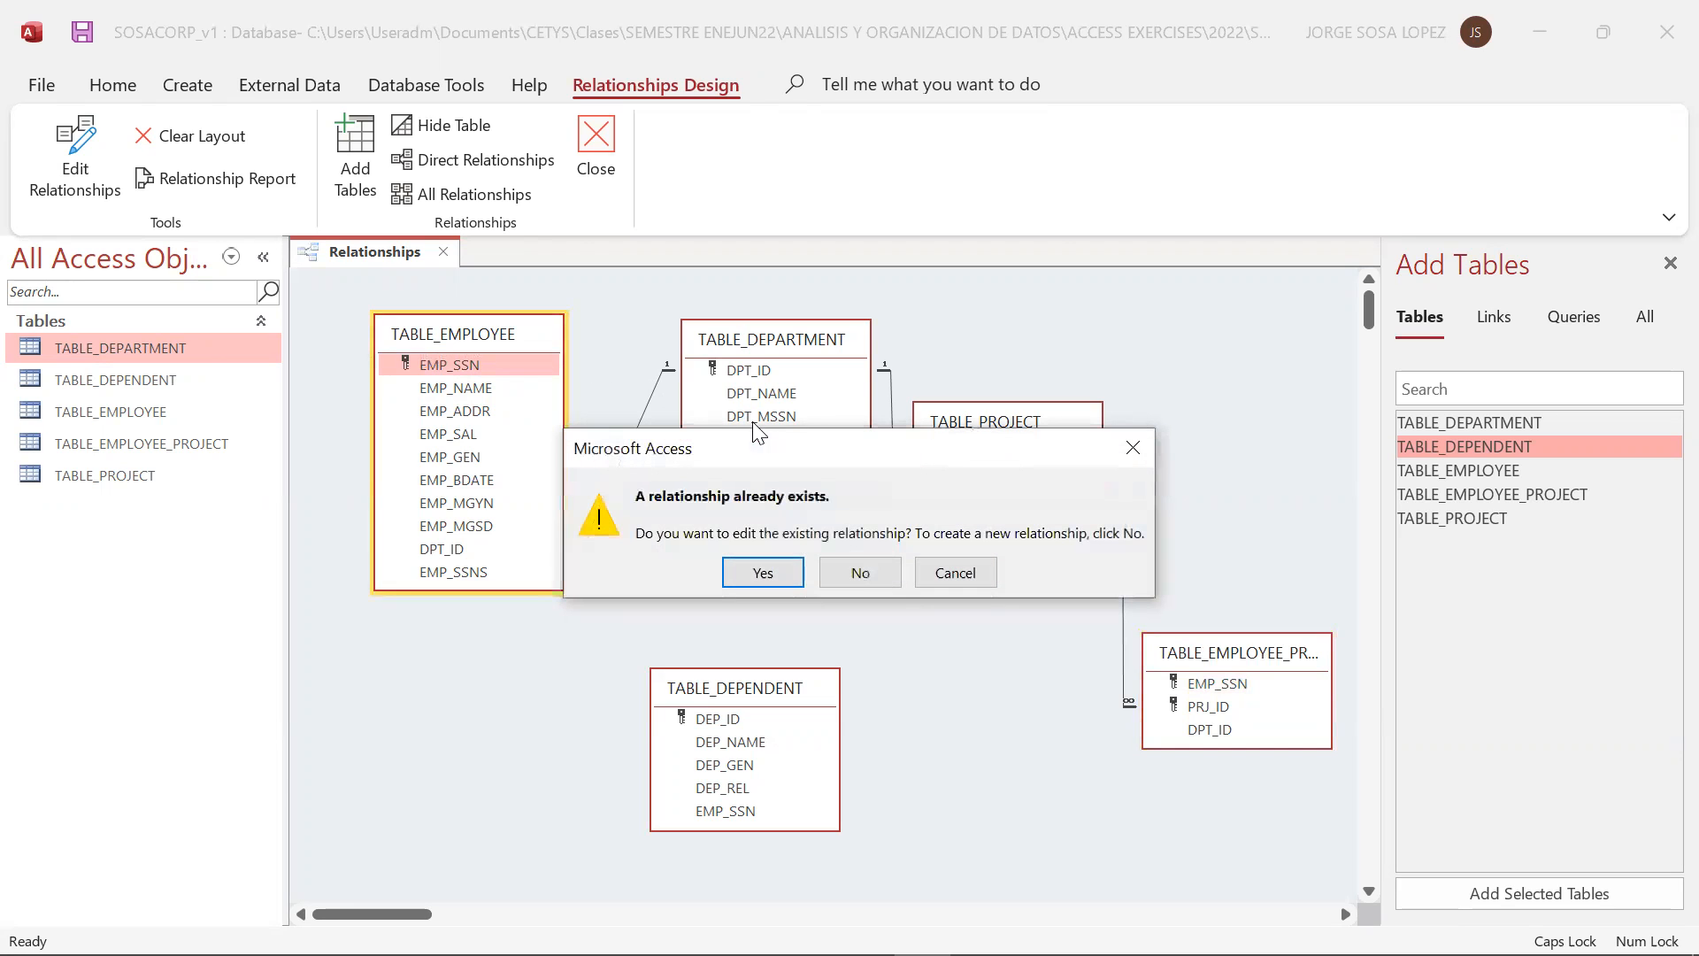
{"action": "left_click", "coordinate": [839, 585]}
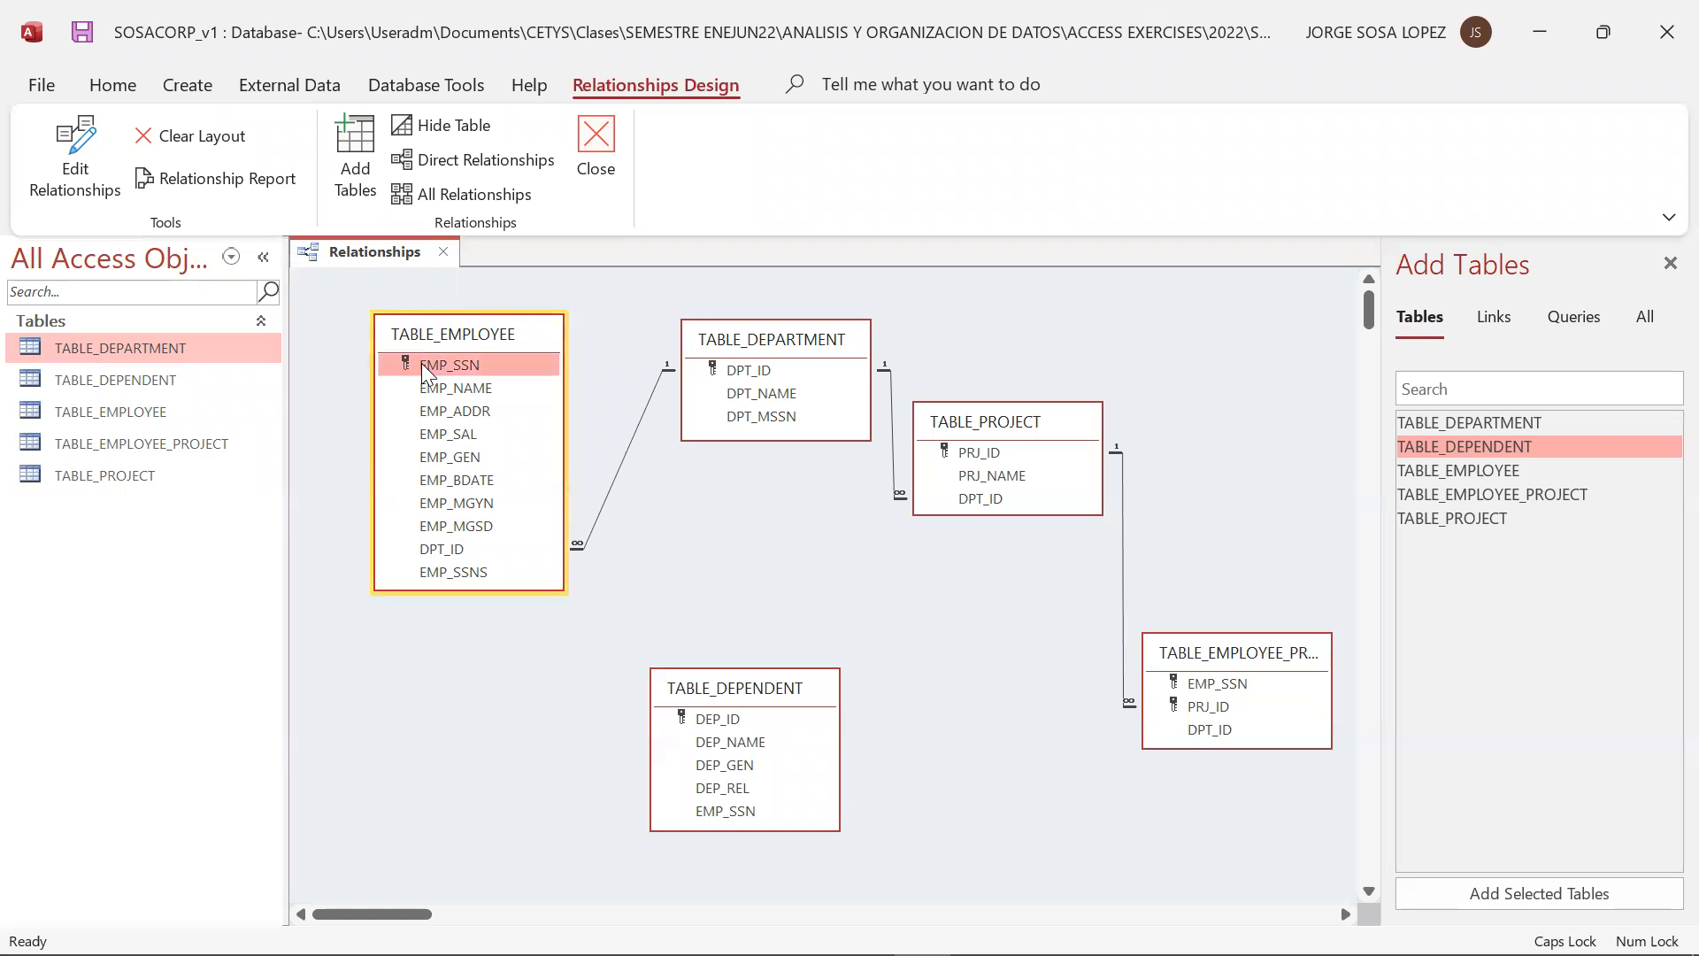
Relate EMP_SSN in TABLE_EMPLOYEE to EMP_SSN in TABLE_DEPENDENT with referential integrity enforced
{"action": "left_click_drag", "start_coordinate": [422, 363], "coordinate": [731, 823]}
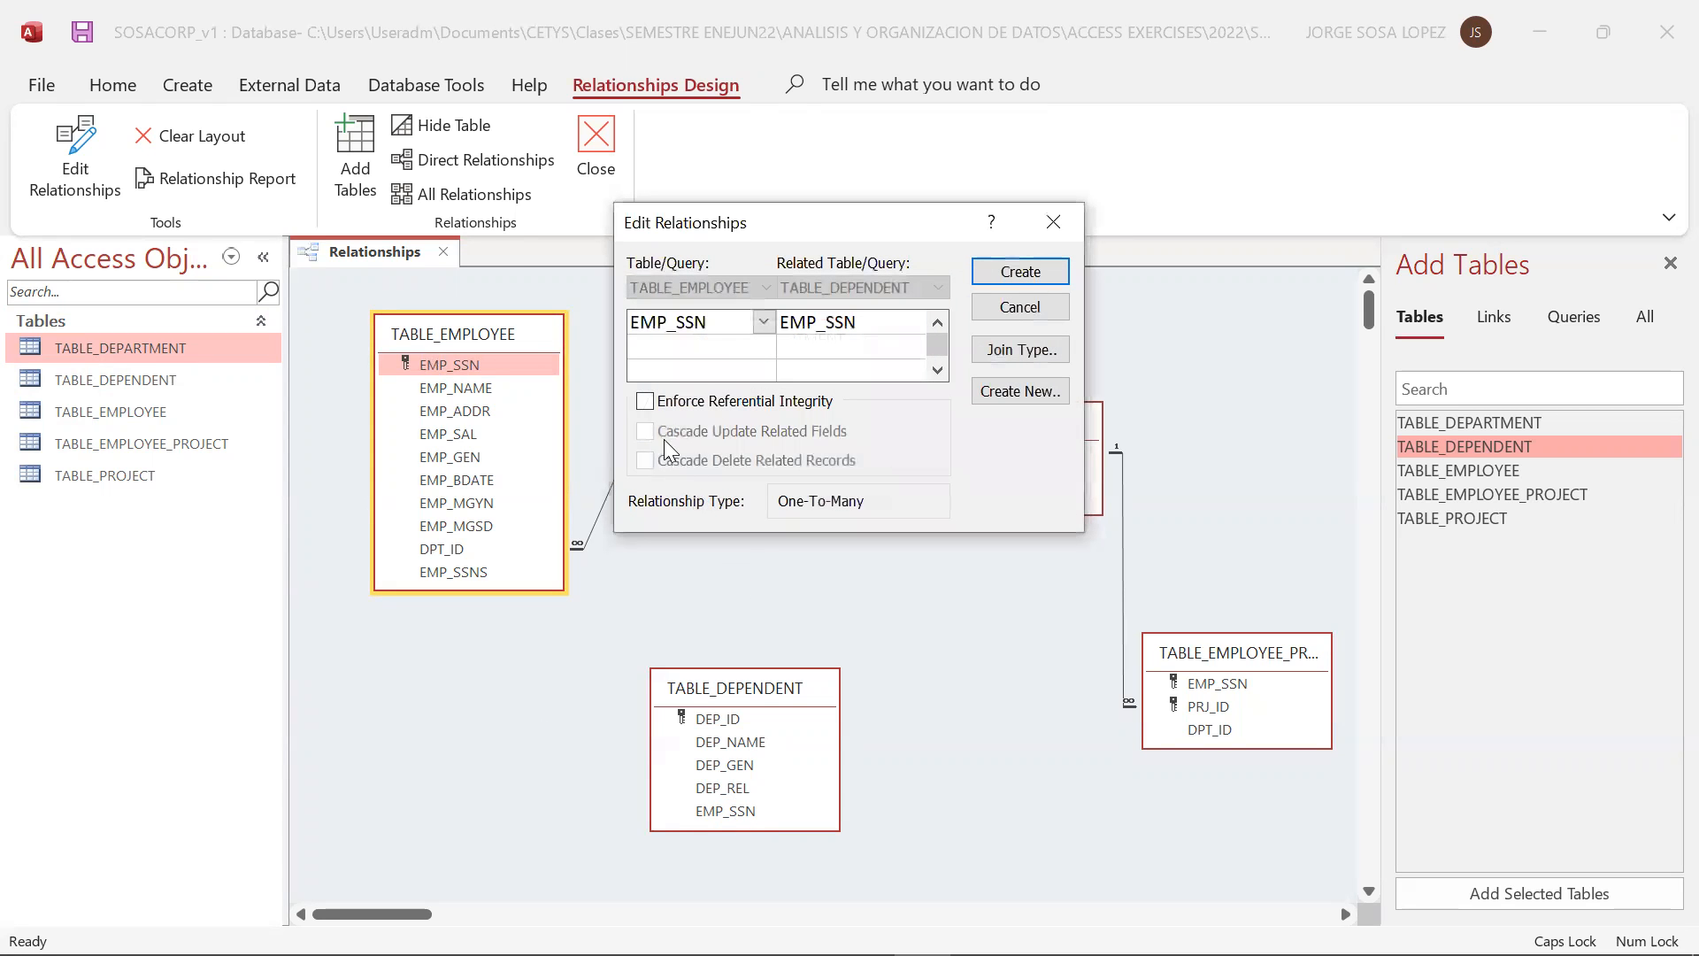
{"action": "left_click", "coordinate": [662, 404]}
{"action": "left_click", "coordinate": [982, 271]}
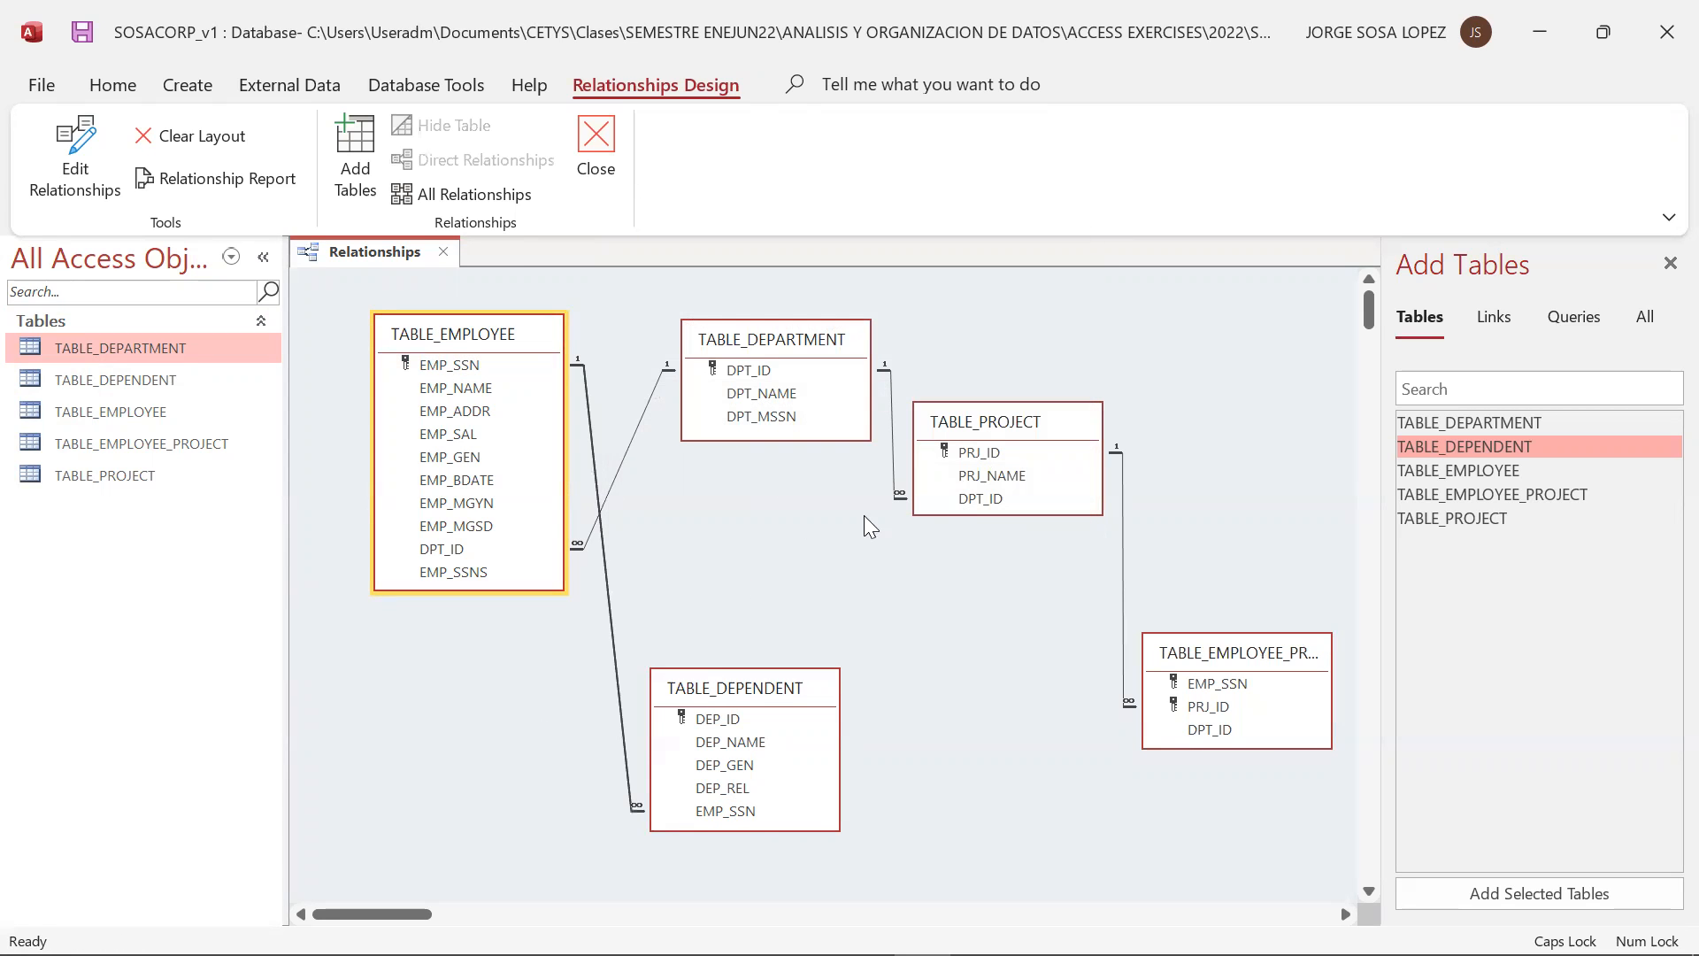
Move TABLE_DEPENDENT to the lower left of TABLE_EMPLOYEE, and shift TABLE_EMPLOYEE, TABLE_DEPARTMENT and TABLE_PROJECT to the right
{"action": "left_click", "coordinate": [721, 694]}
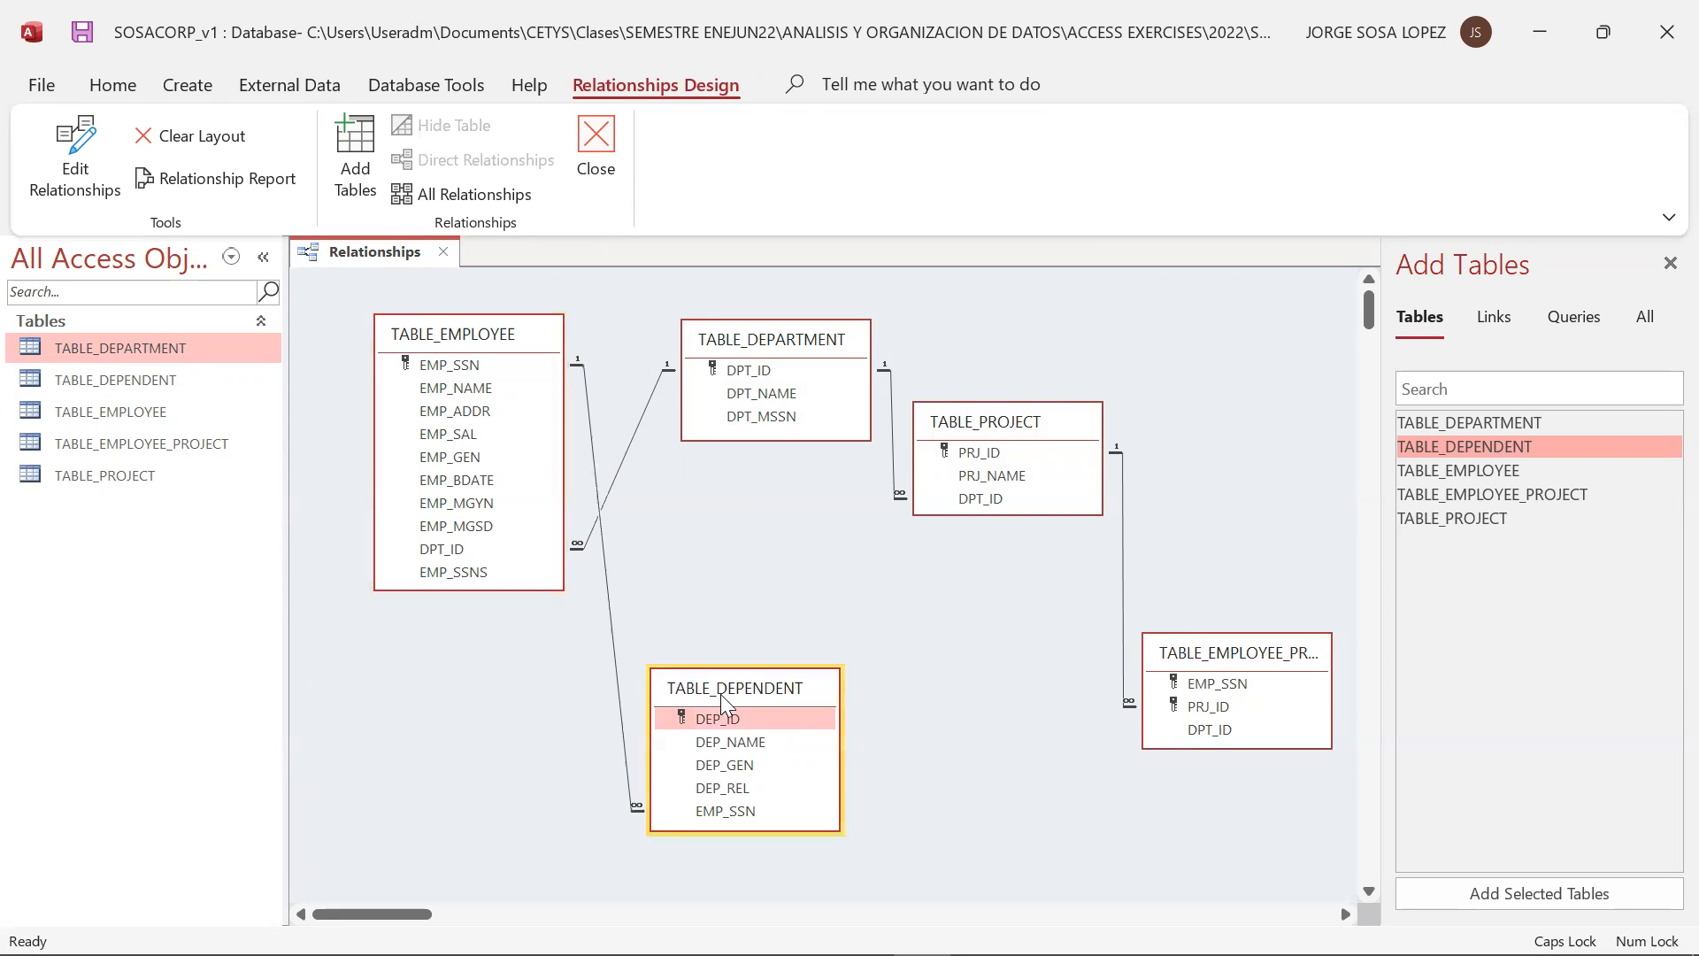
{"action": "left_click_drag", "start_coordinate": [720, 694], "coordinate": [331, 720]}
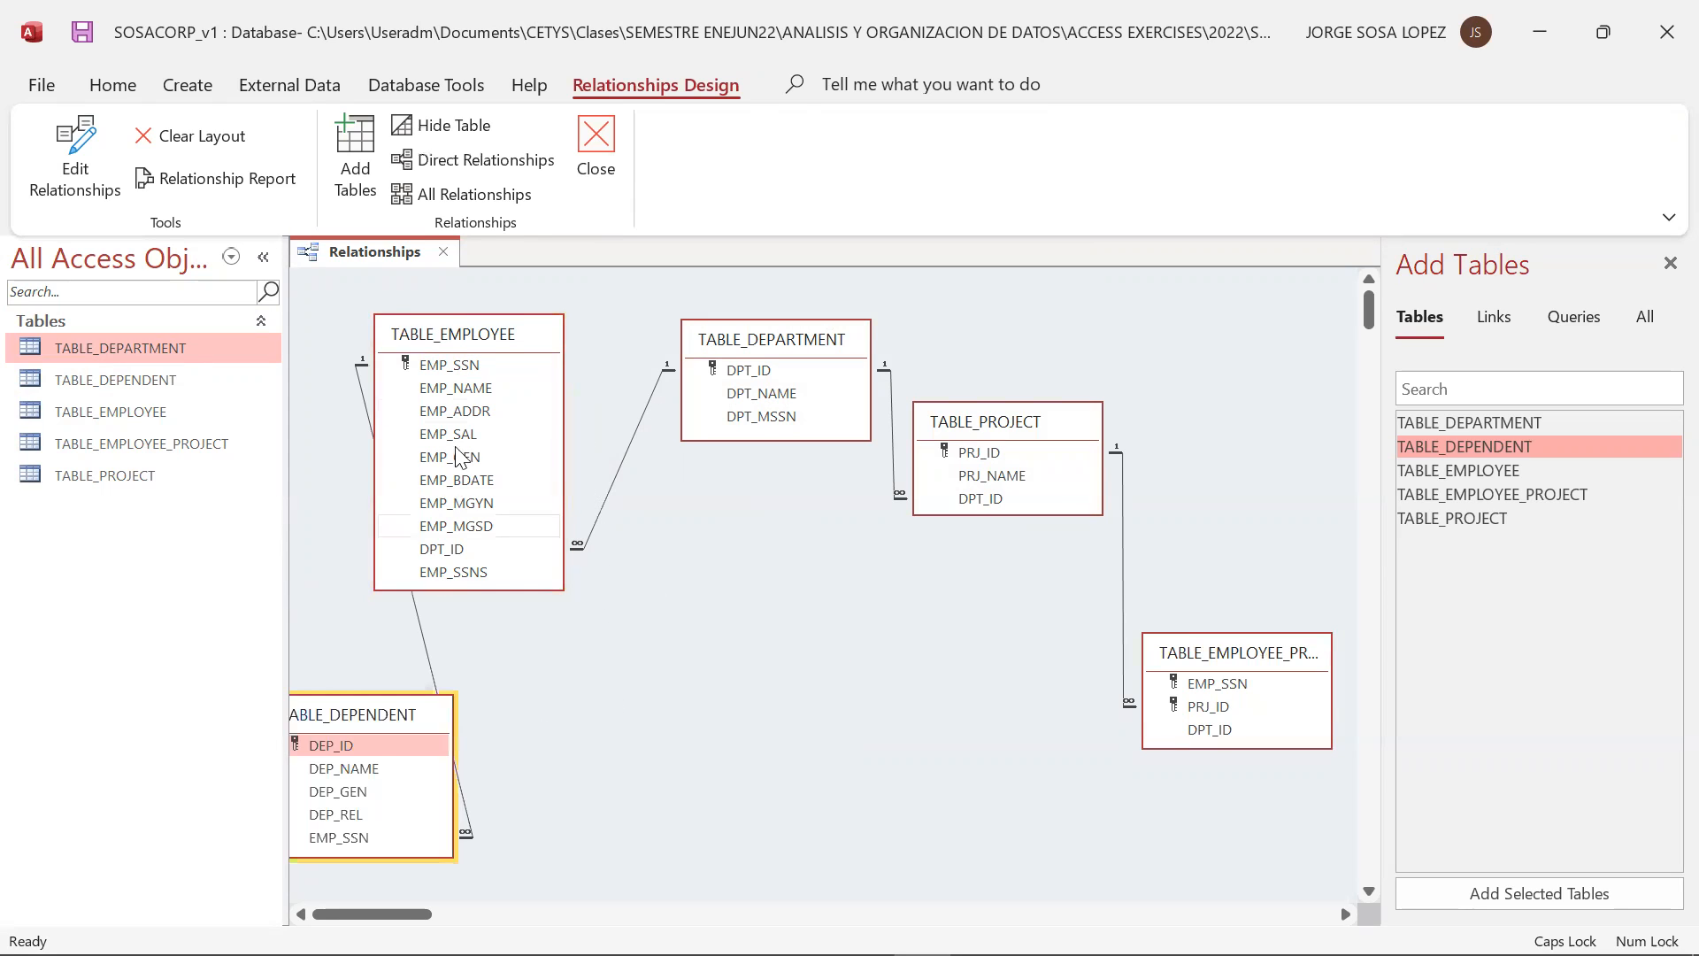
{"action": "left_click", "coordinate": [499, 337]}
{"action": "left_click_drag", "start_coordinate": [499, 336], "coordinate": [596, 339]}
{"action": "left_click_drag", "start_coordinate": [794, 335], "coordinate": [811, 335]}
{"action": "left_click", "coordinate": [999, 426]}
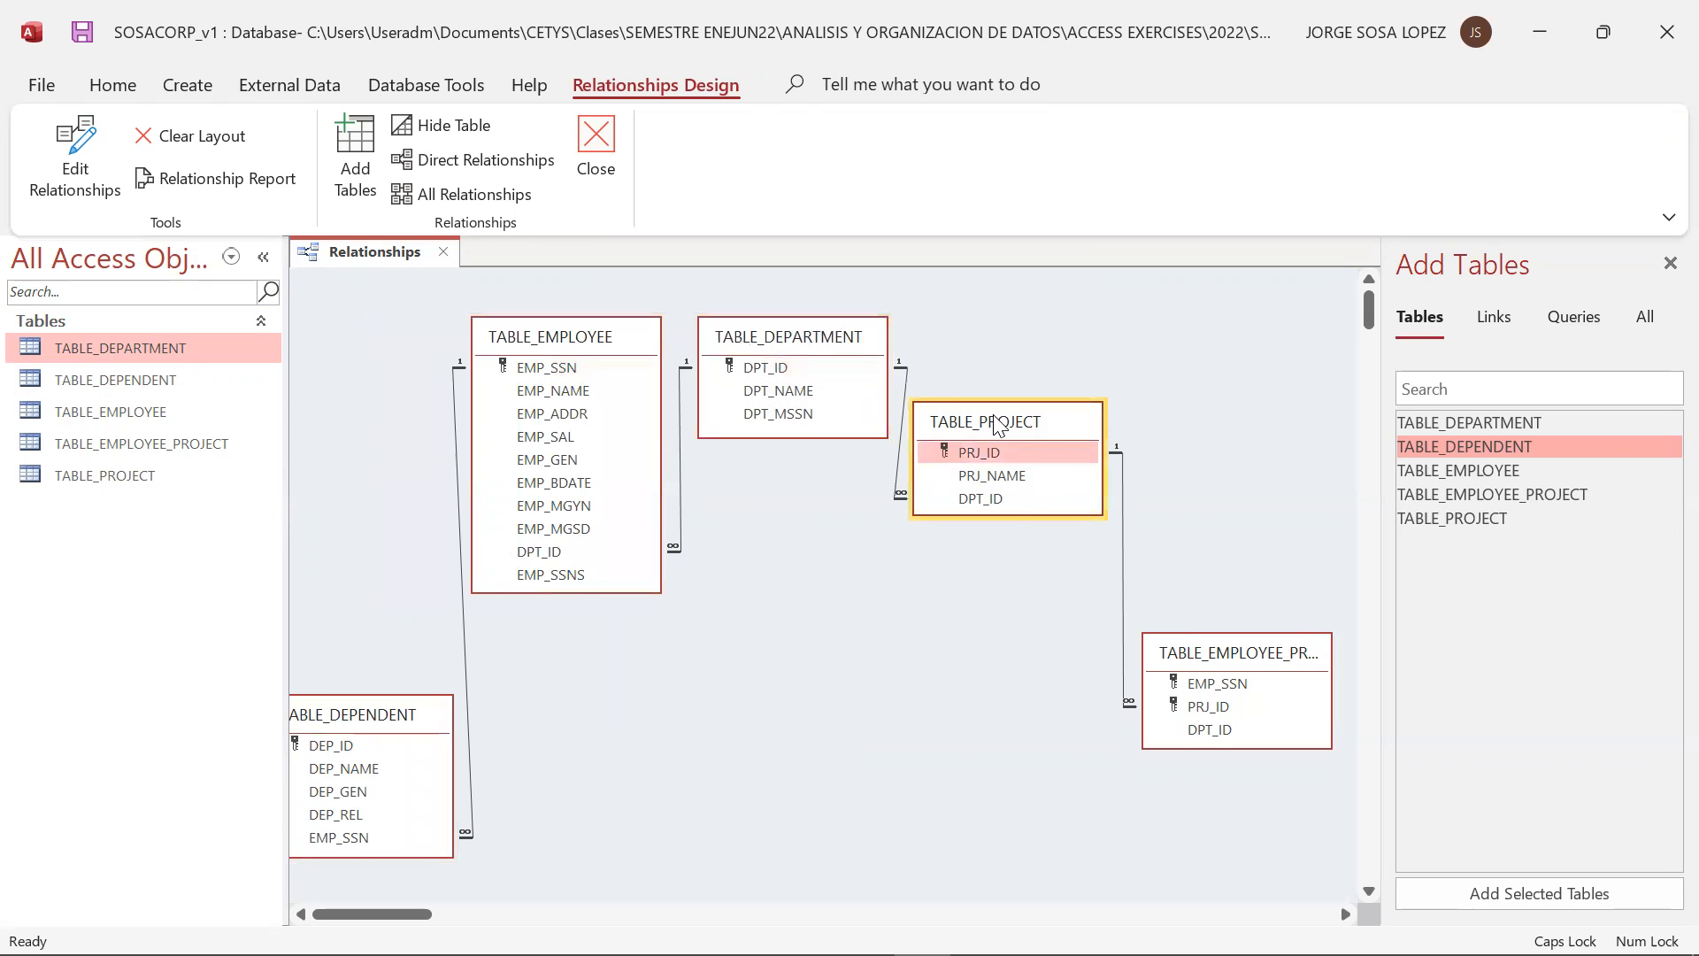
{"action": "left_click_drag", "start_coordinate": [998, 426], "coordinate": [1030, 418]}
Relate EMP_SSN in TABLE_EMPLOYEE to EMP_SSN in TABLE_EMPLOYEE_PROJECT with referential integrity, and move TABLE_DEPARTMENT slightly up and to the right
{"action": "left_click_drag", "start_coordinate": [559, 368], "coordinate": [1213, 686]}
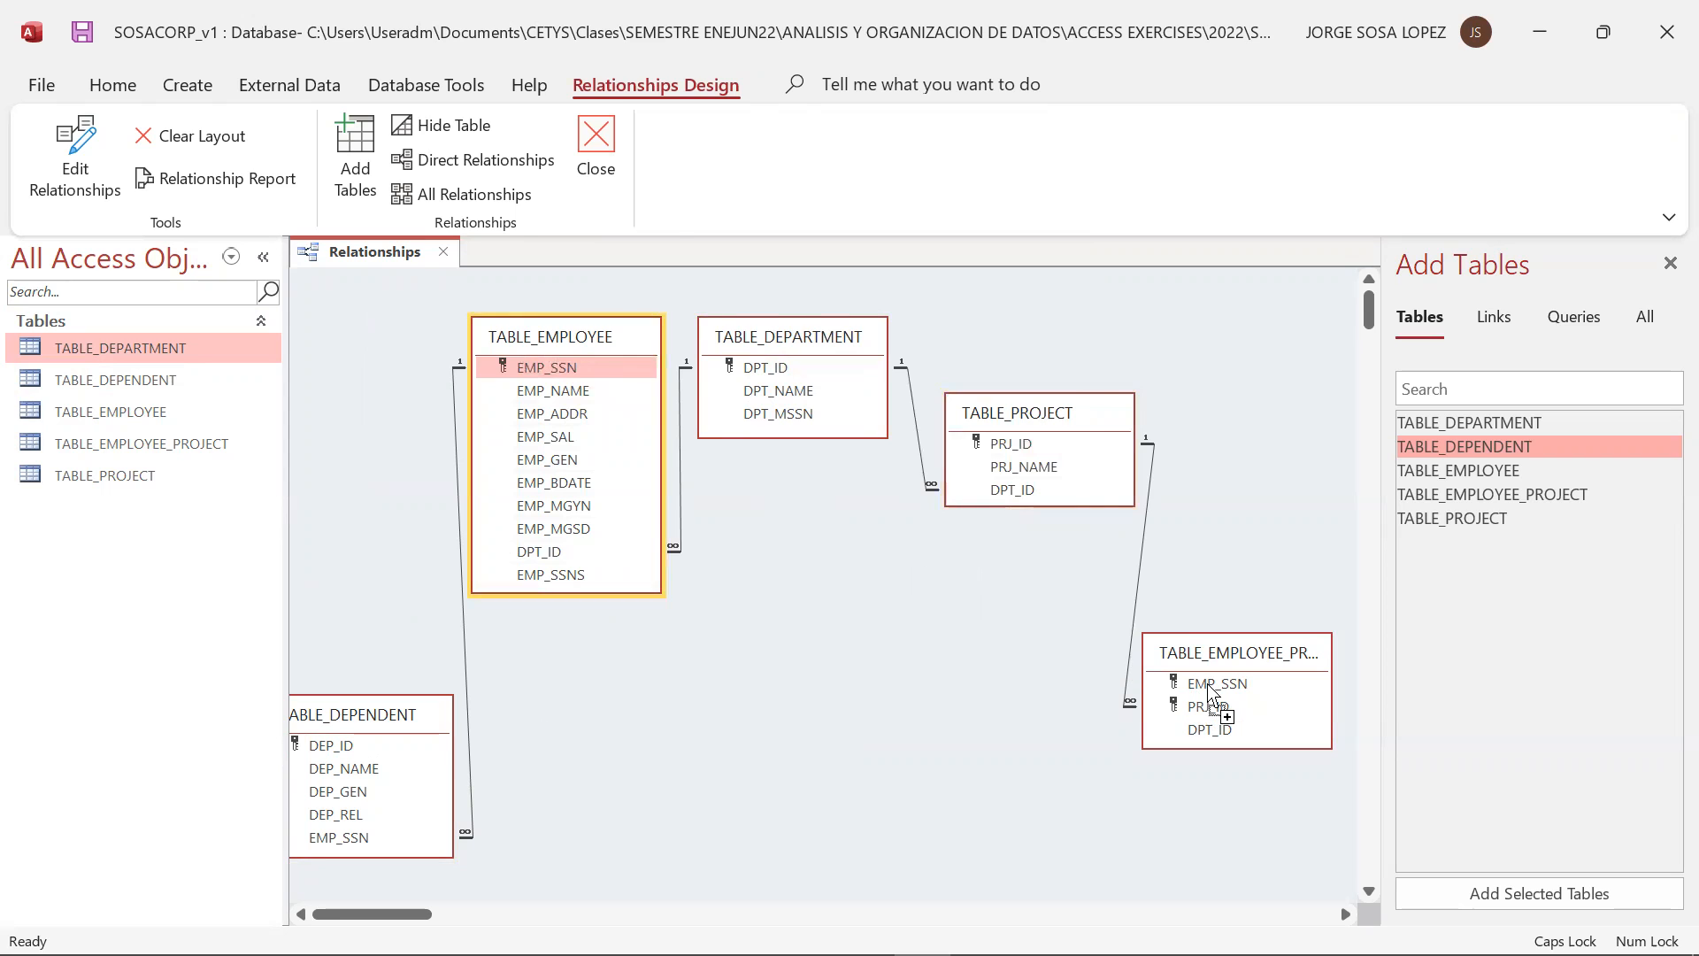
{"action": "left_click", "coordinate": [753, 401]}
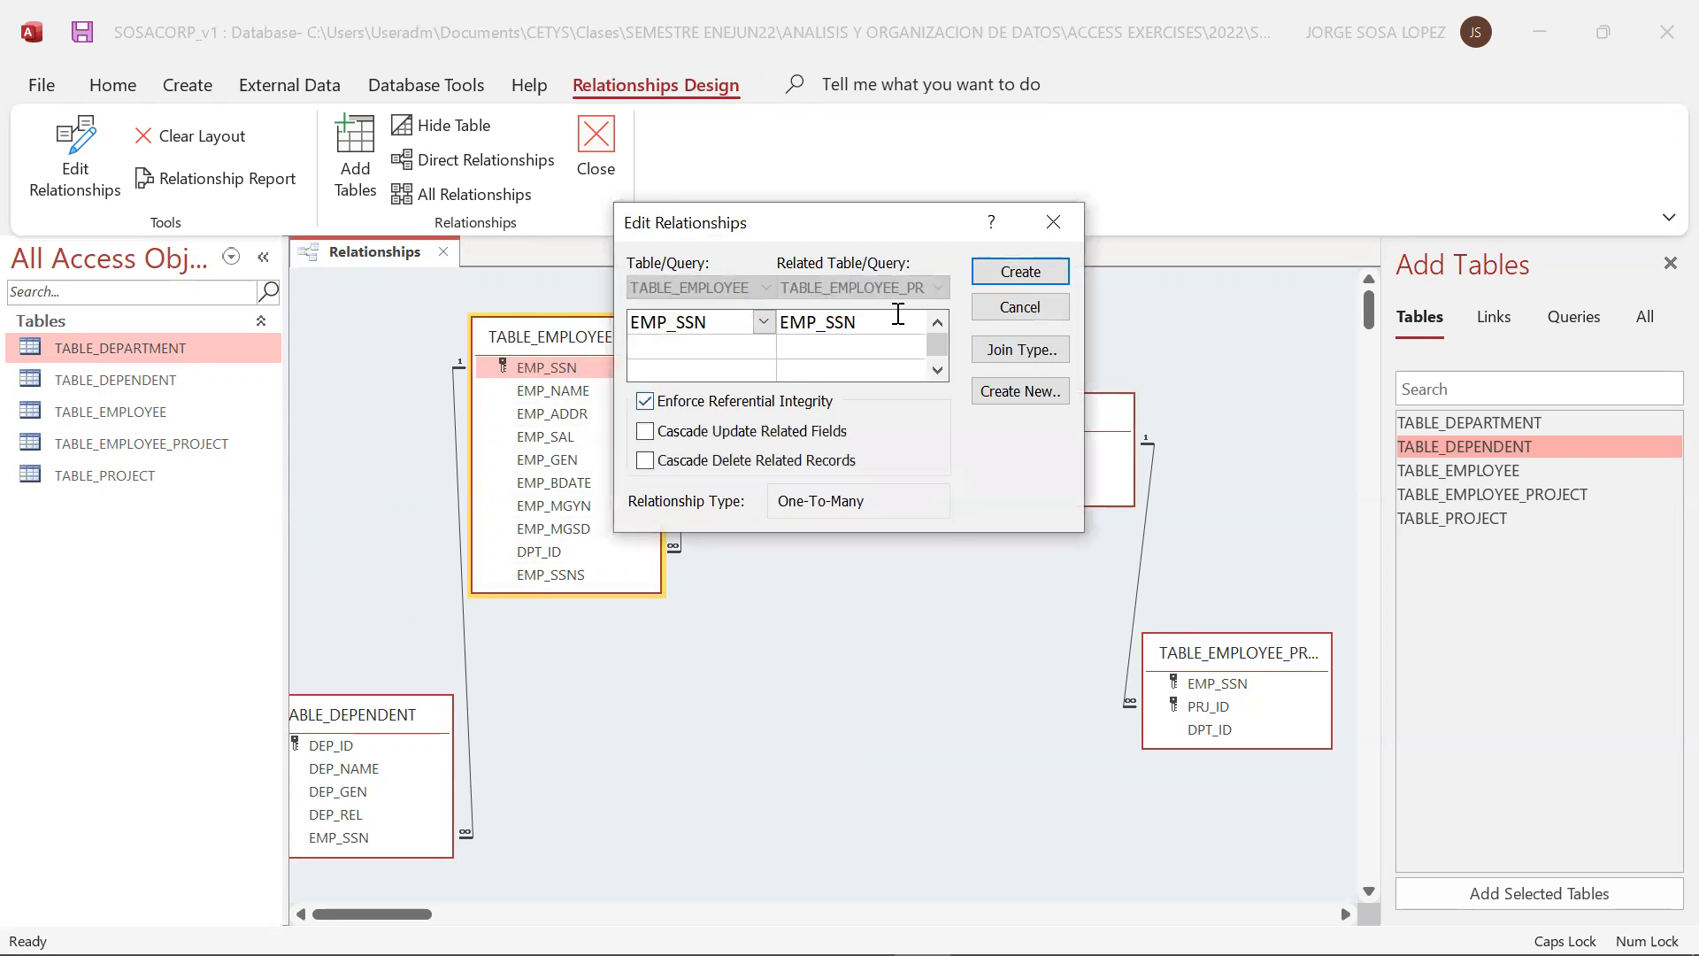
{"action": "left_click", "coordinate": [1001, 277]}
{"action": "left_click_drag", "start_coordinate": [795, 332], "coordinate": [832, 304]}
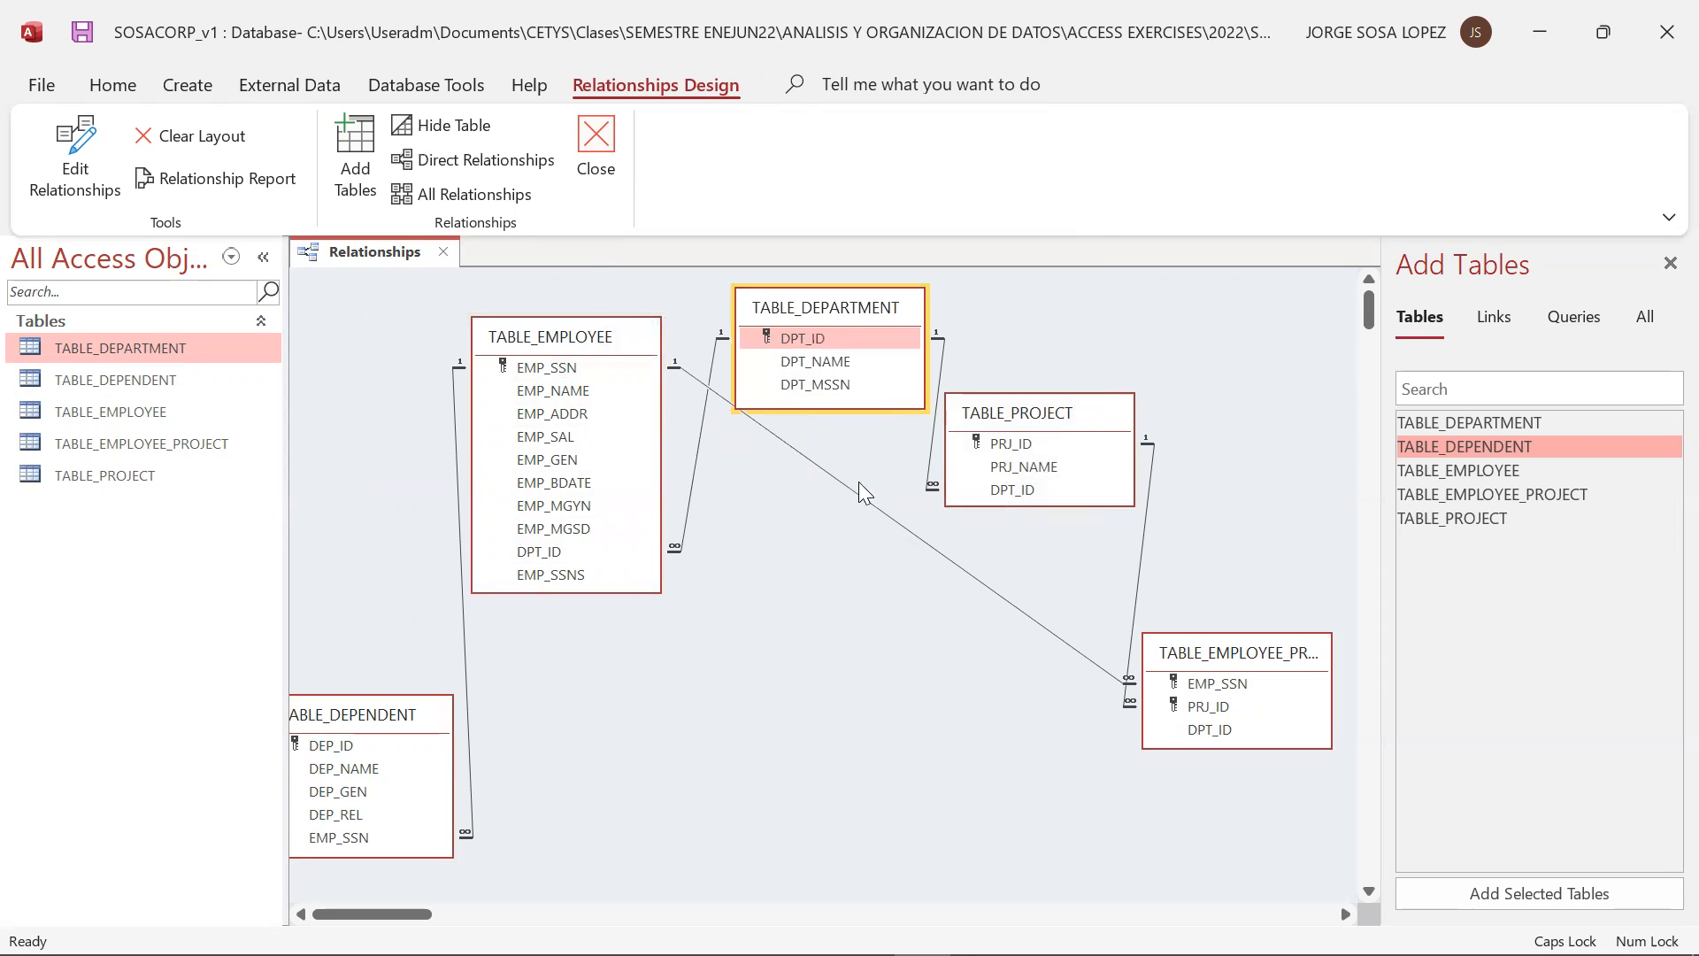
Try to add the field pair EMP_MGSD and DPT_MSSN to the existing relationship between TABLE_DEPARTMENT and TABLE_EMPLOYEE
{"action": "left_click_drag", "start_coordinate": [595, 340], "coordinate": [799, 387]}
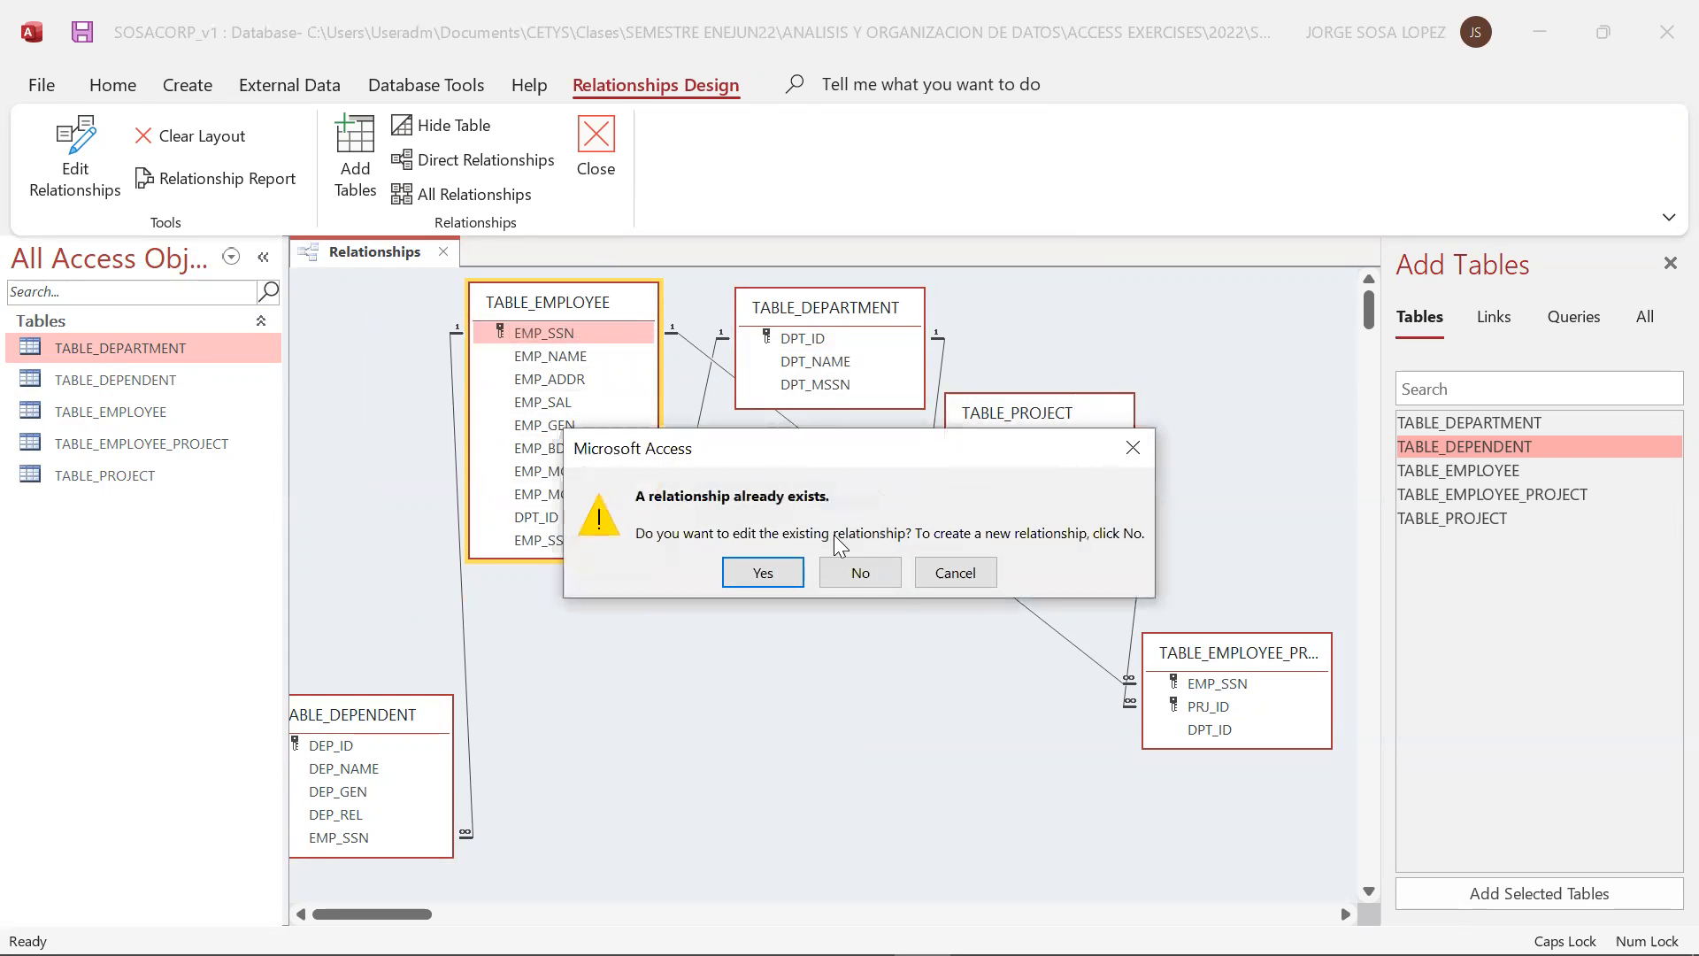
{"action": "left_click", "coordinate": [754, 577]}
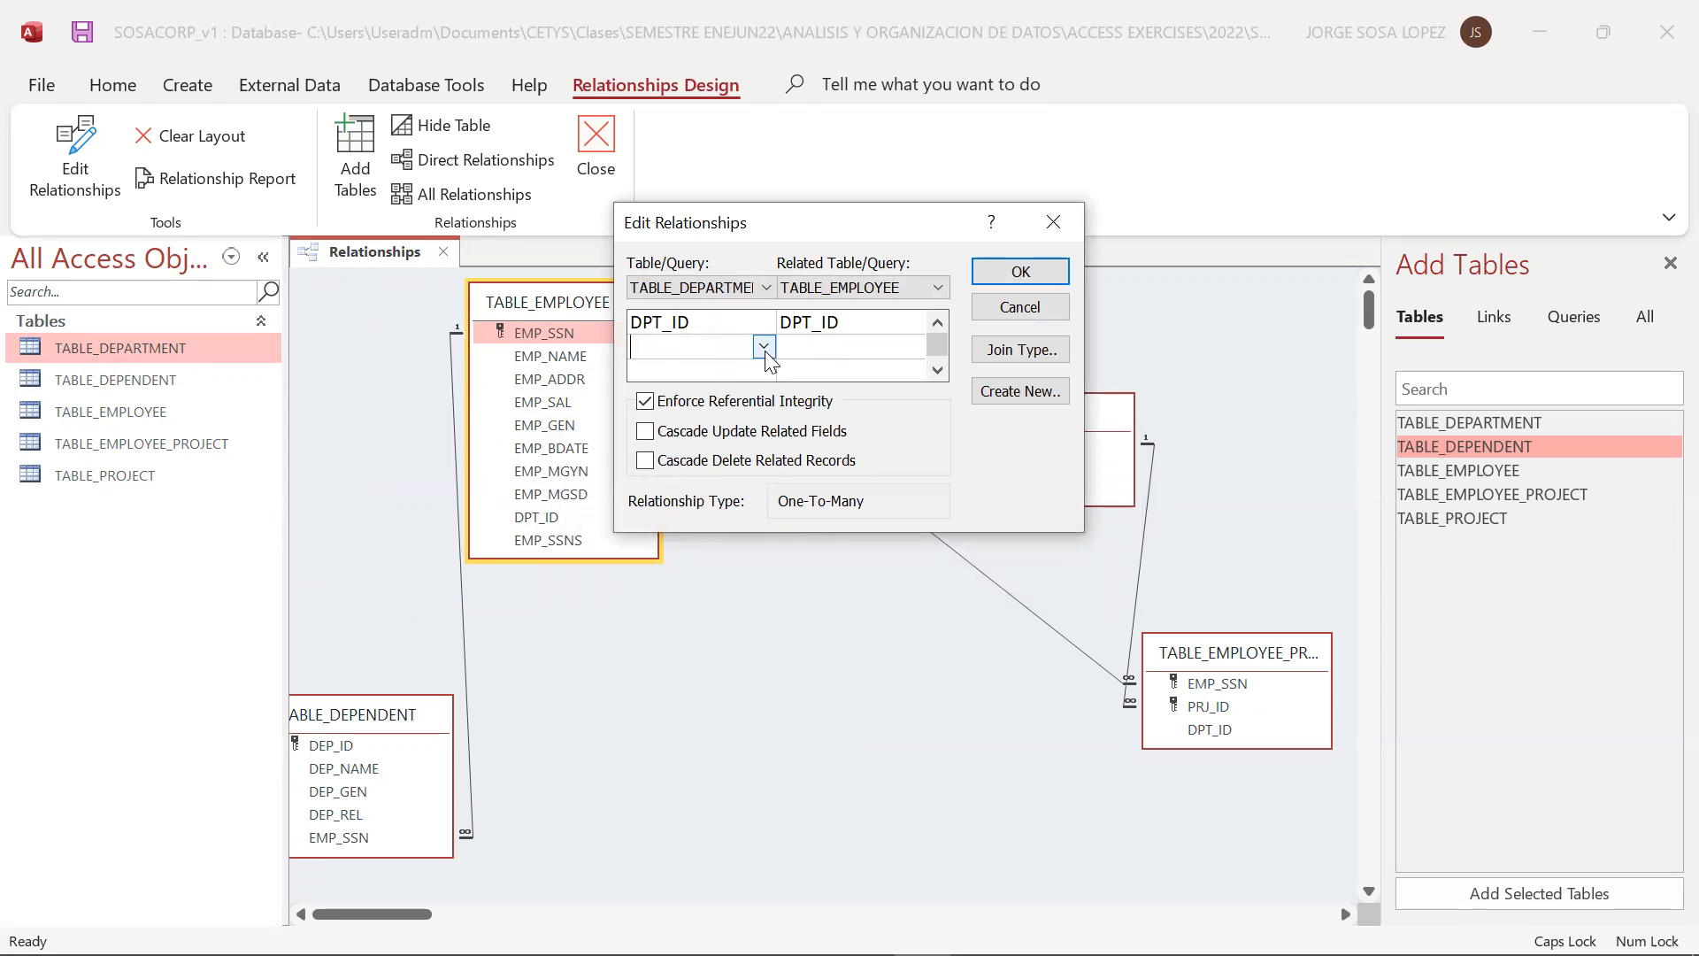
{"action": "left_click", "coordinate": [764, 349]}
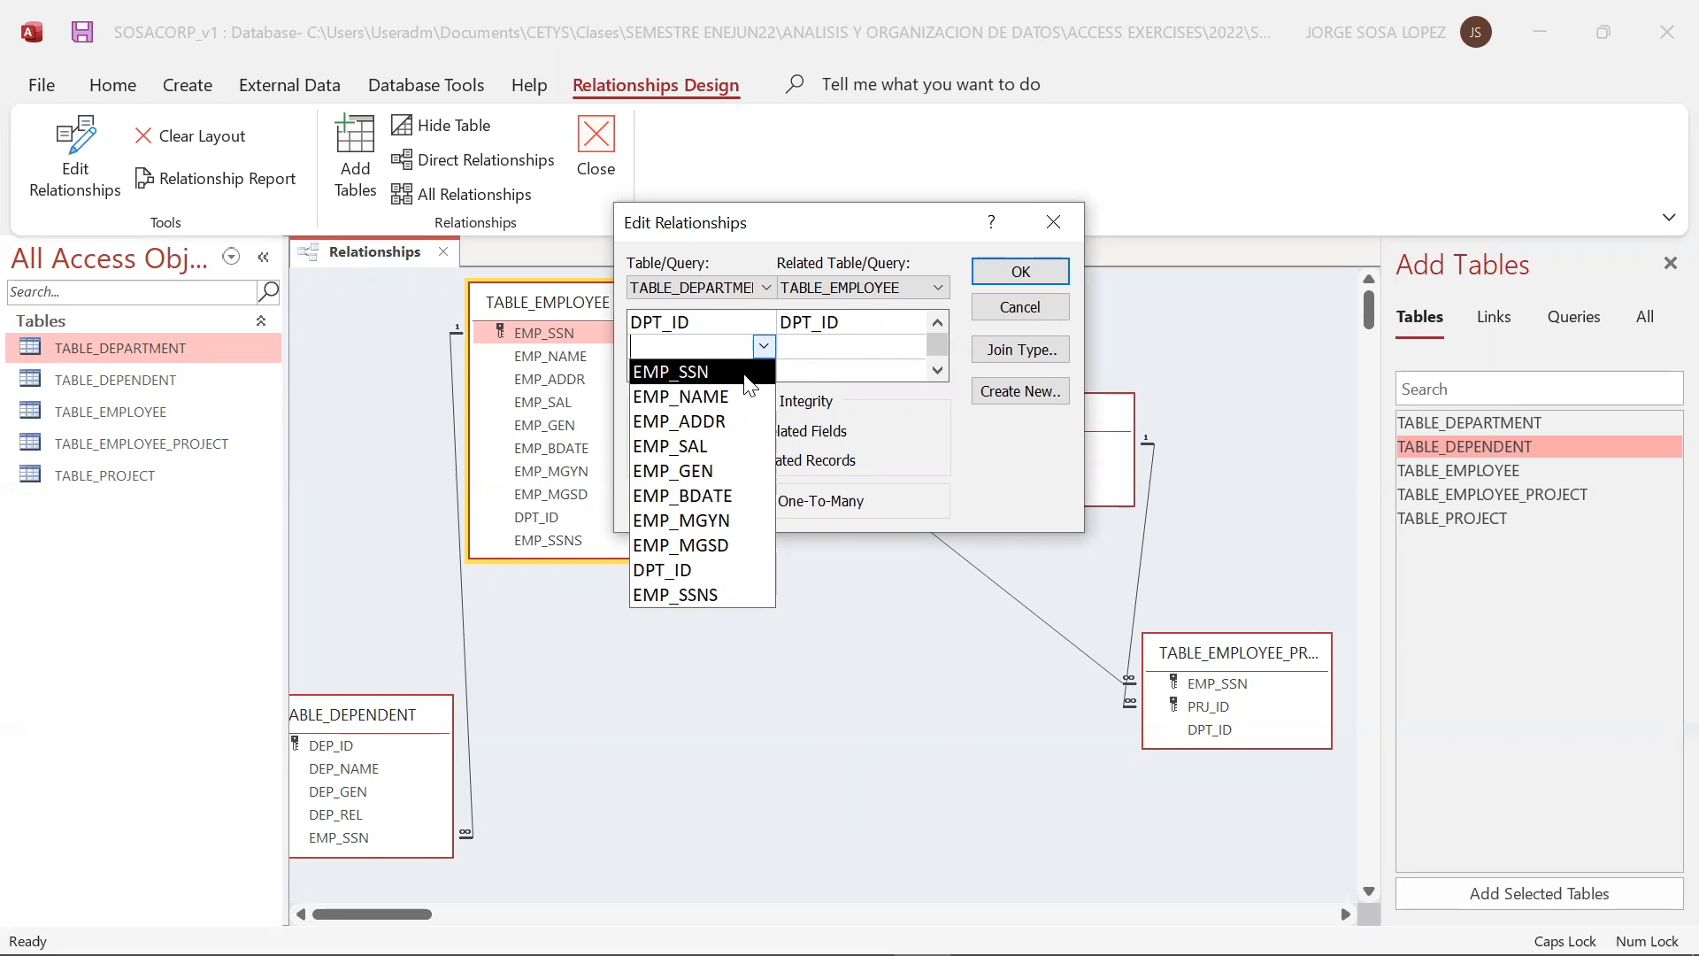
{"action": "left_click", "coordinate": [735, 544]}
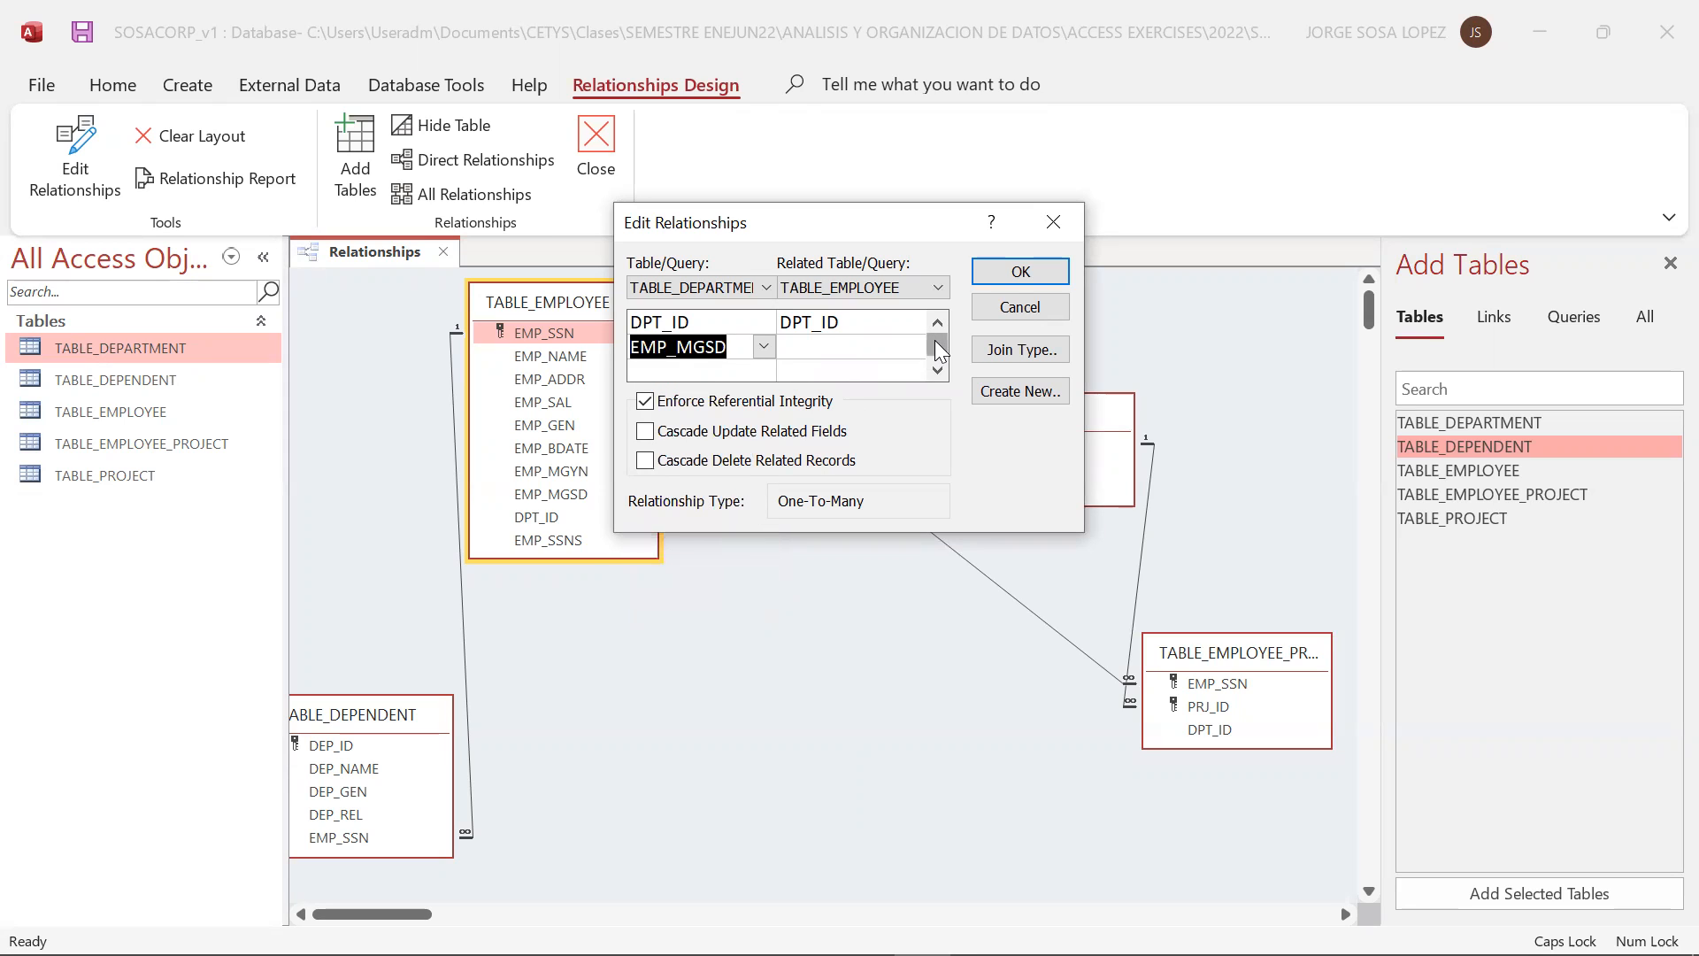
{"action": "left_click", "coordinate": [859, 346]}
{"action": "left_click", "coordinate": [911, 347]}
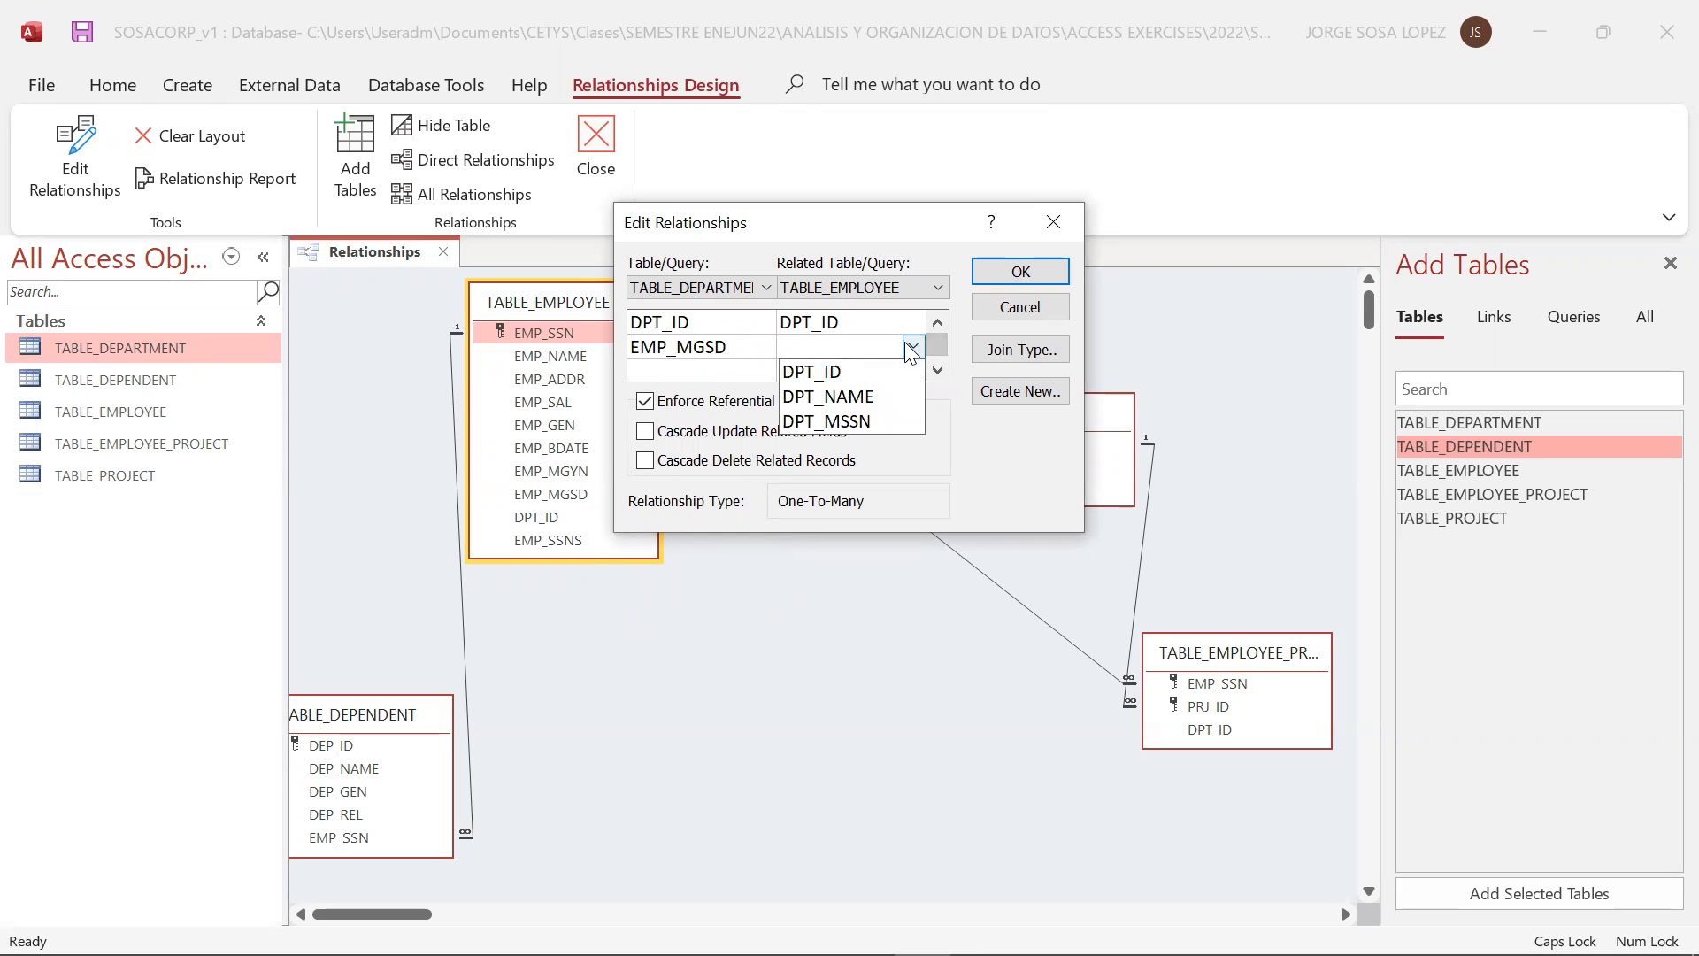
{"action": "left_click", "coordinate": [889, 422]}
{"action": "left_click", "coordinate": [1003, 272]}
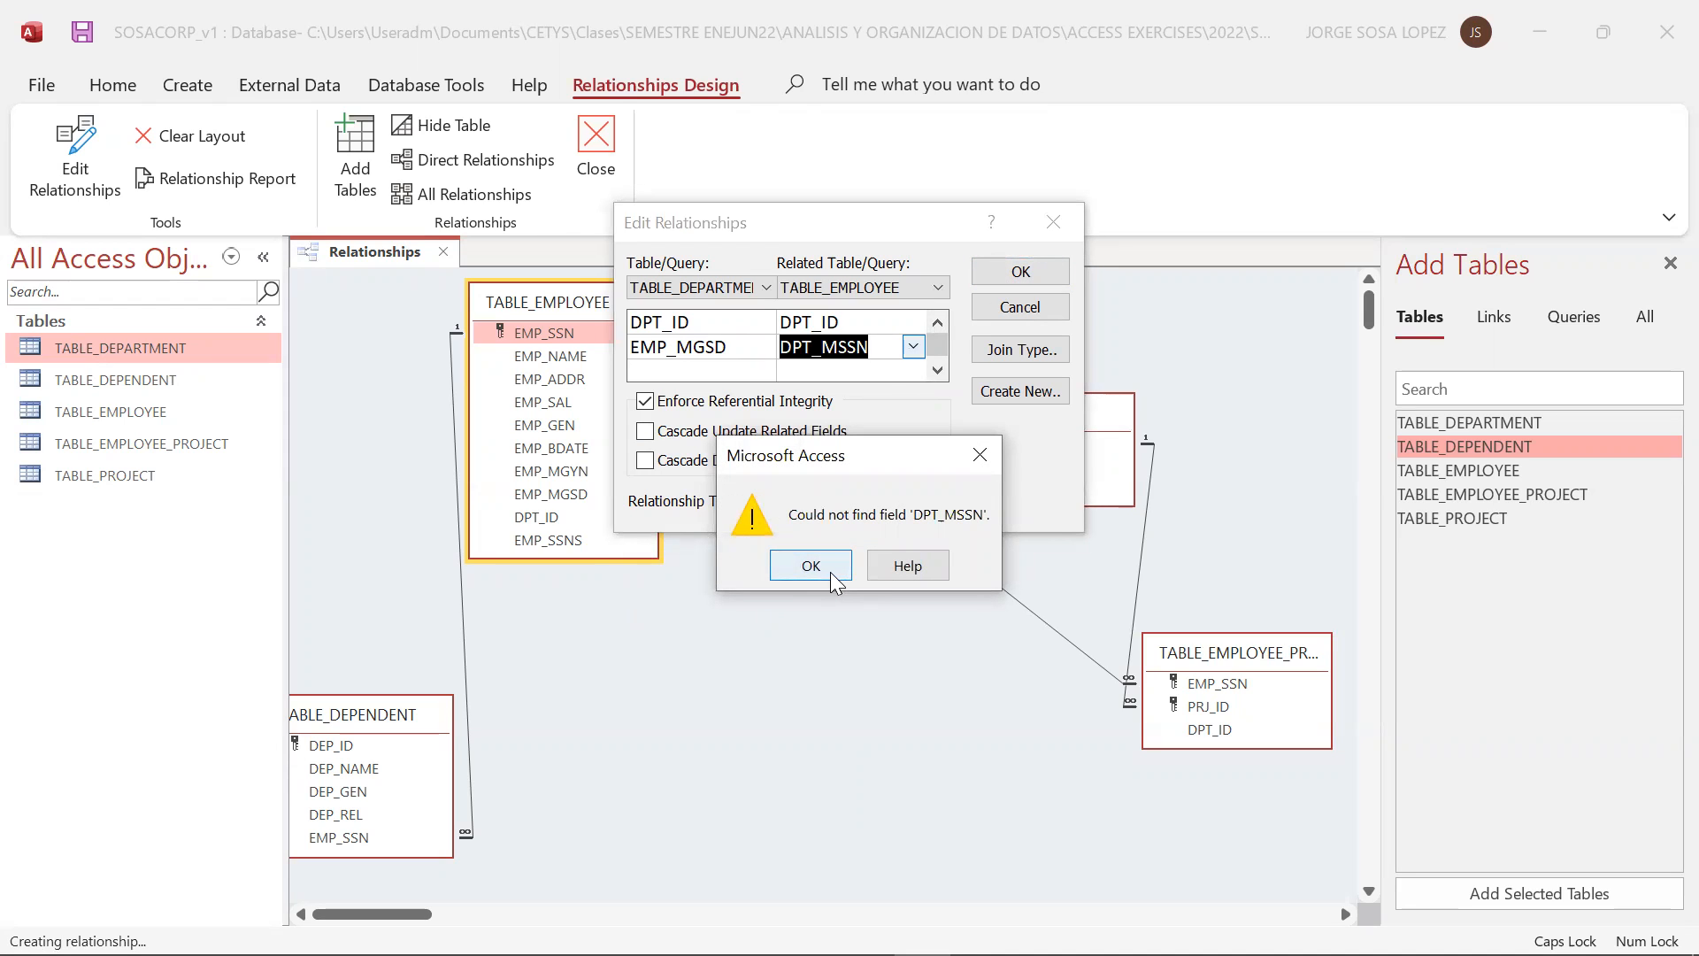
{"action": "left_click", "coordinate": [828, 568]}
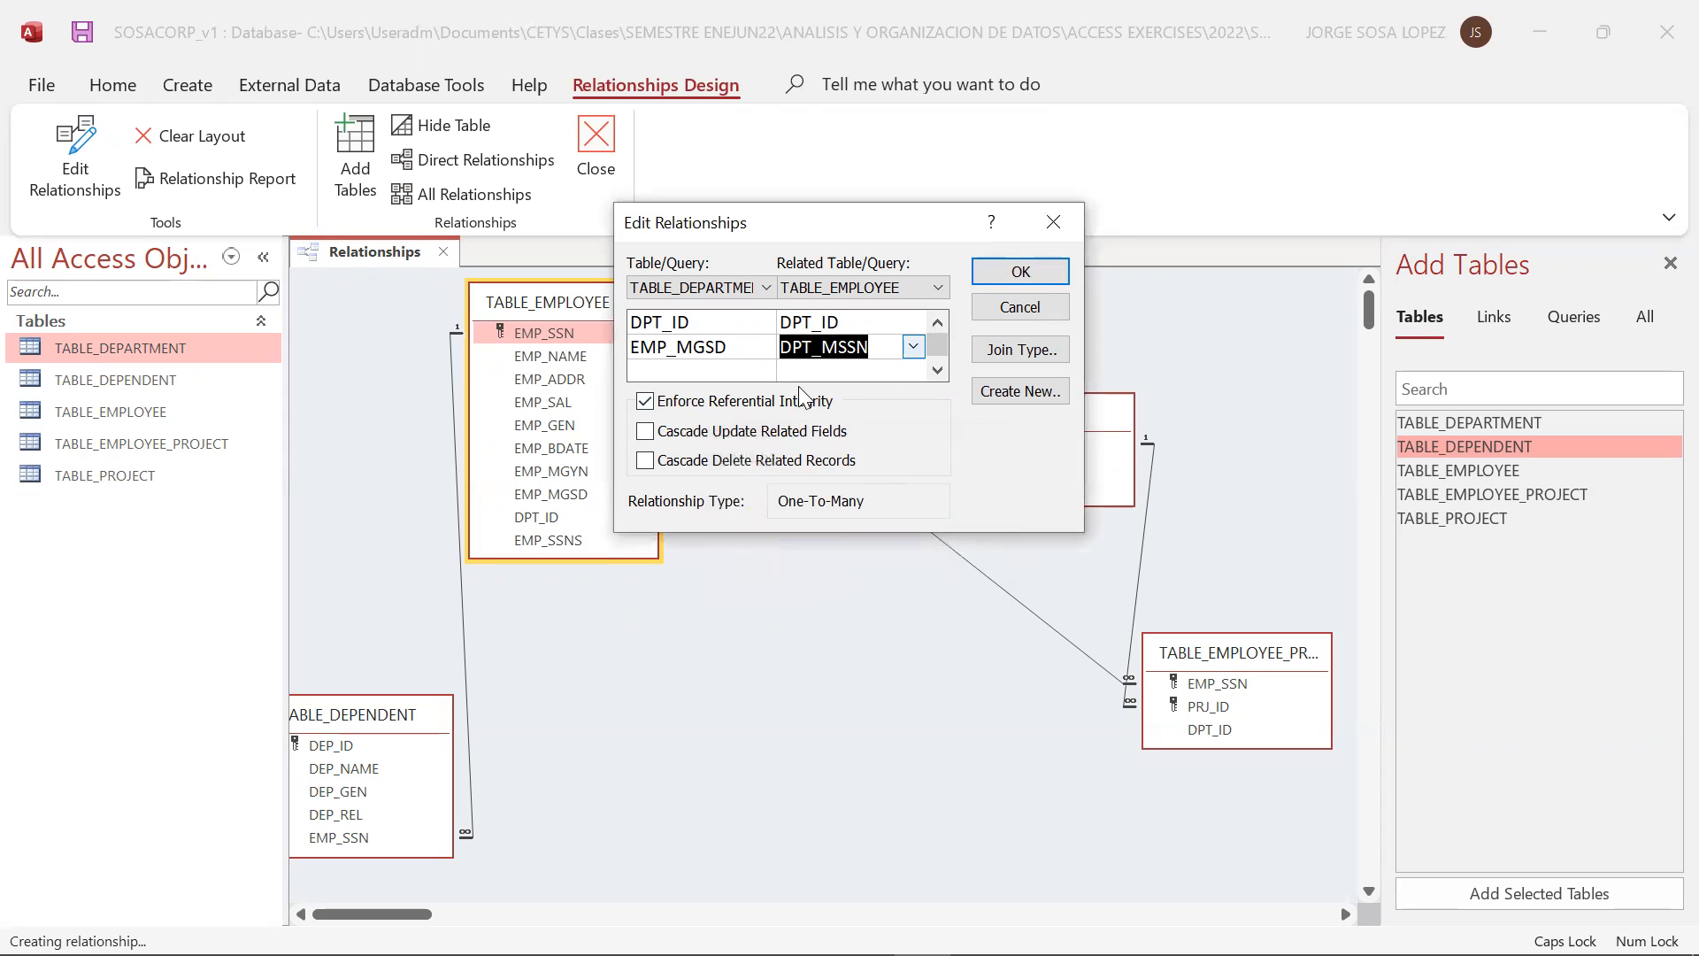
Review the fields and tables selectable for the relationship, and discard the edit
{"action": "left_click", "coordinate": [761, 347]}
{"action": "left_click", "coordinate": [763, 345]}
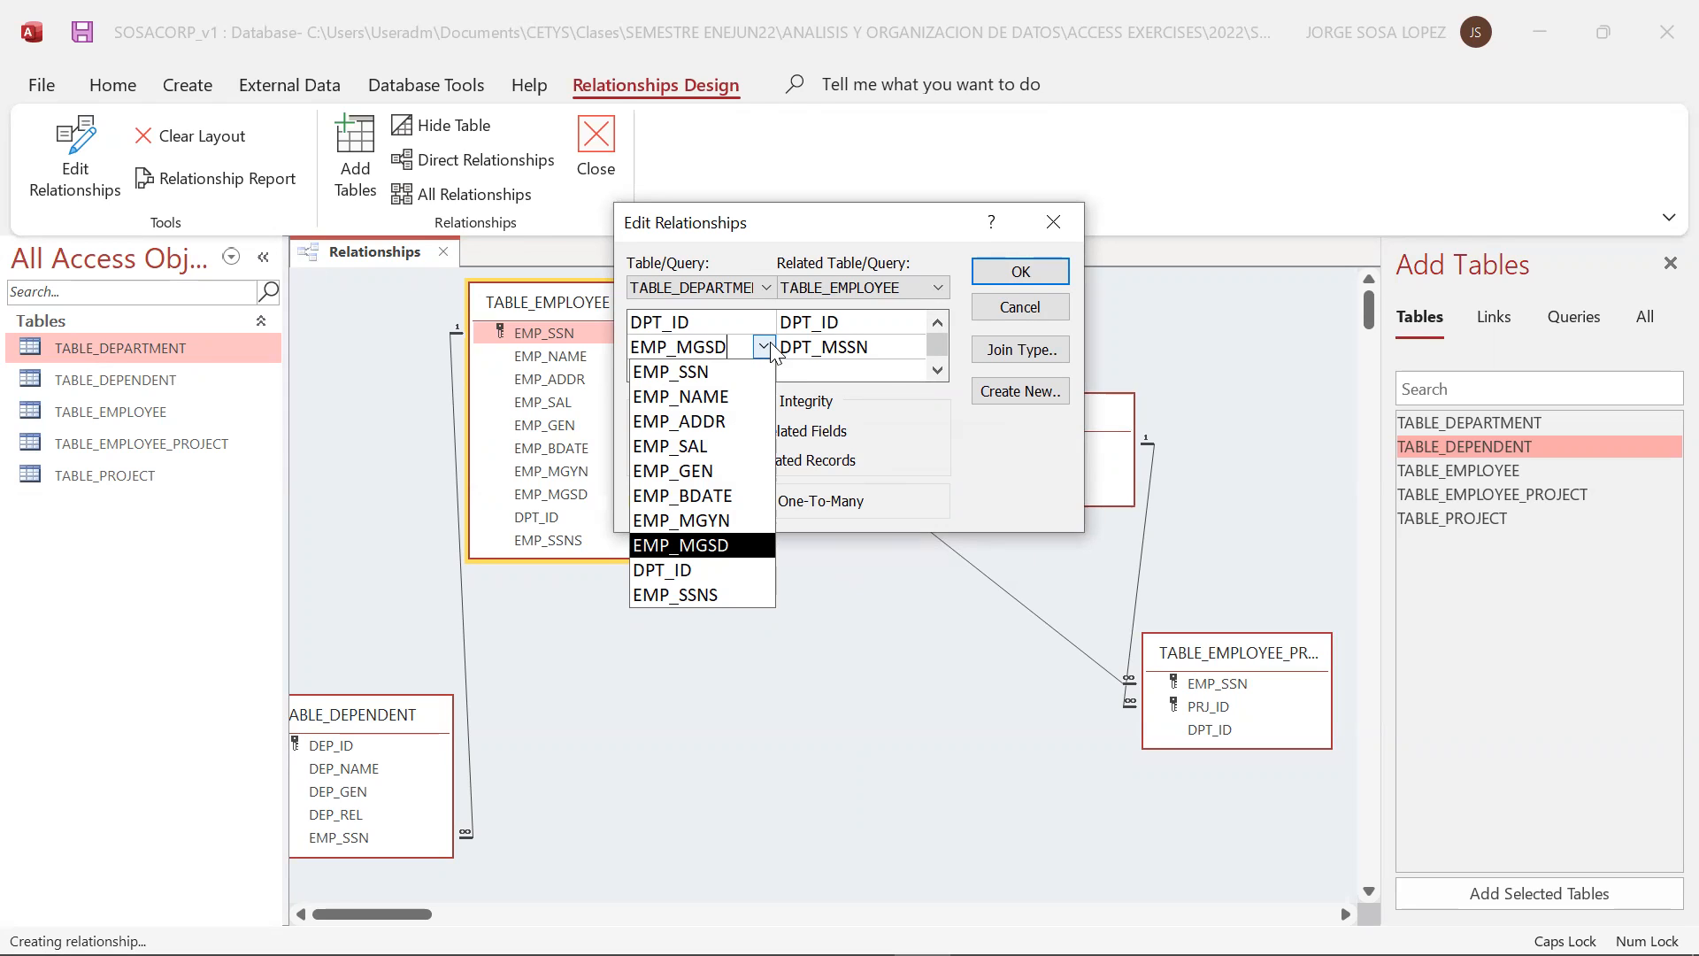
{"action": "left_click", "coordinate": [766, 288]}
{"action": "left_click", "coordinate": [766, 287]}
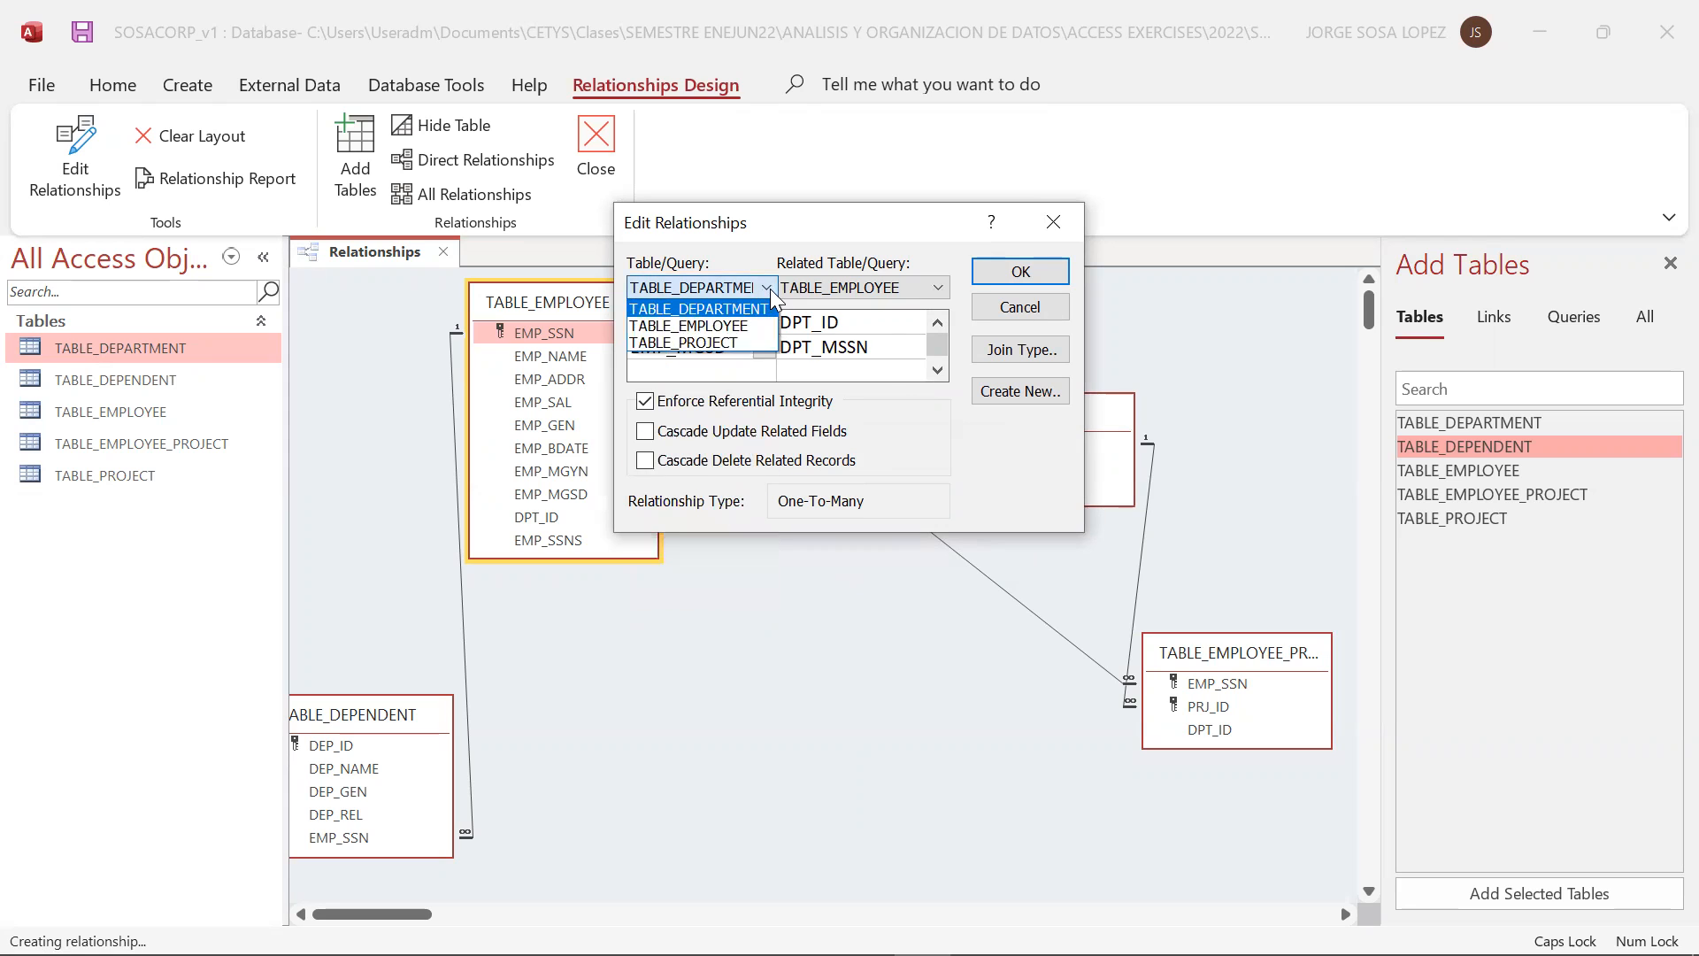
{"action": "left_click", "coordinate": [773, 307]}
{"action": "left_click", "coordinate": [1027, 309]}
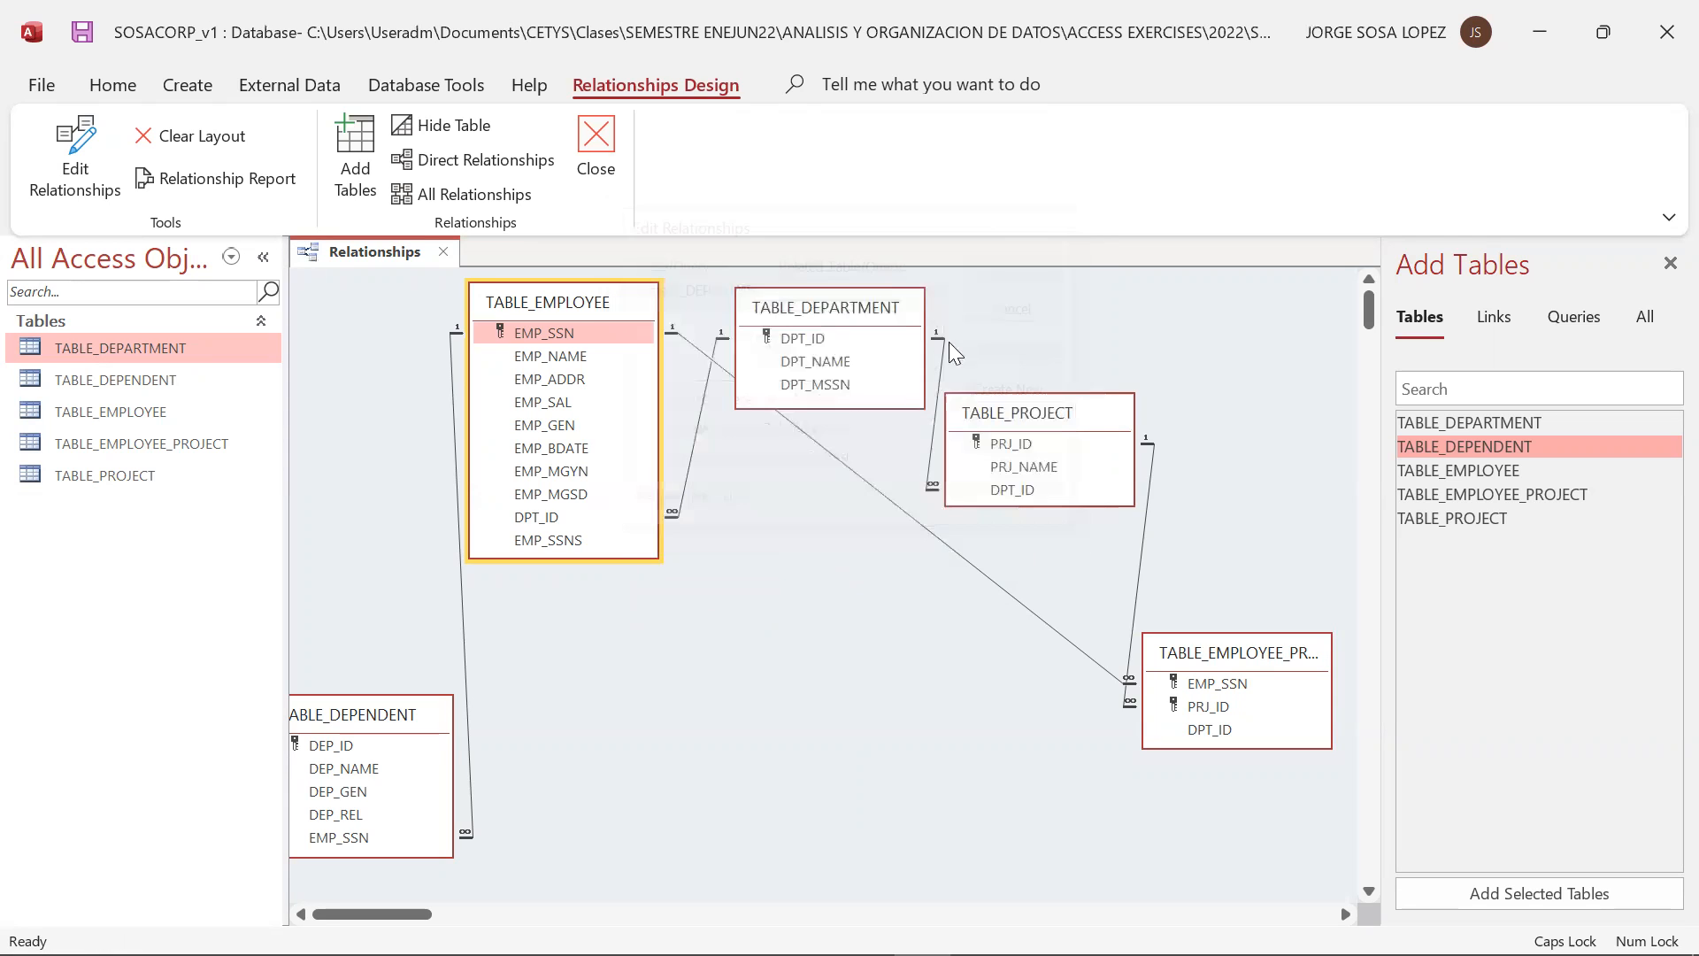
Delete the relationship between TABLE_DEPARTMENT and TABLE_EMPLOYEE, and recreate it on DPT_ID without referential integrity
{"action": "left_click", "coordinate": [699, 422]}
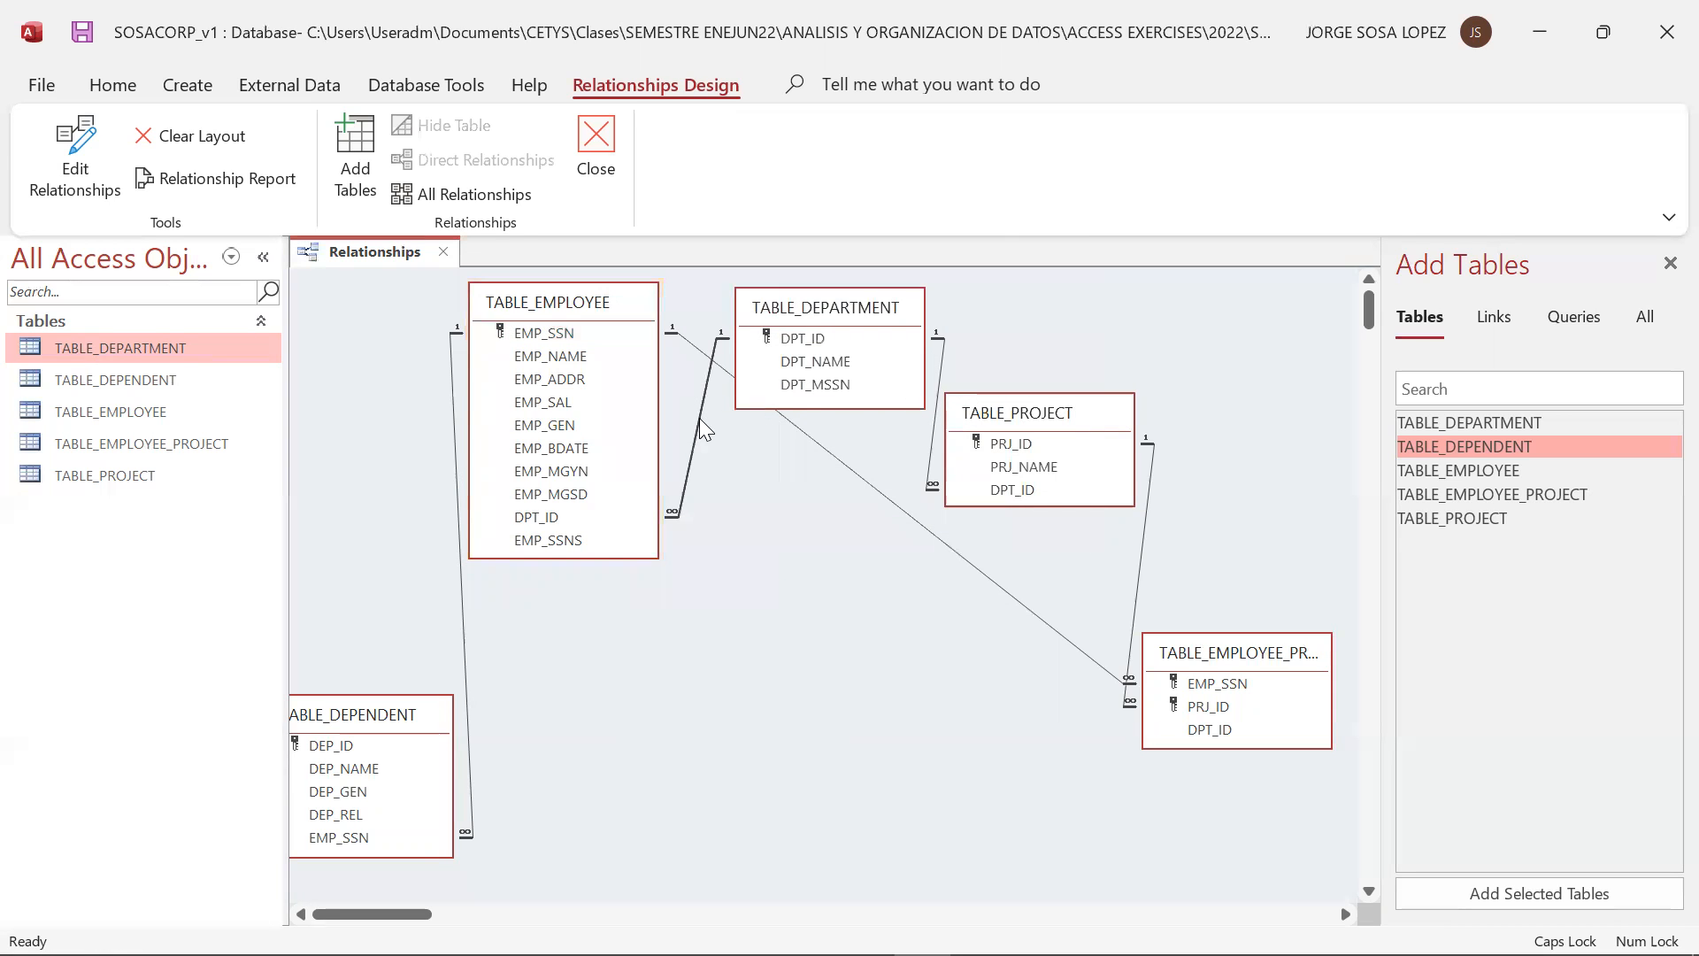
{"action": "key", "text": "Delete"}
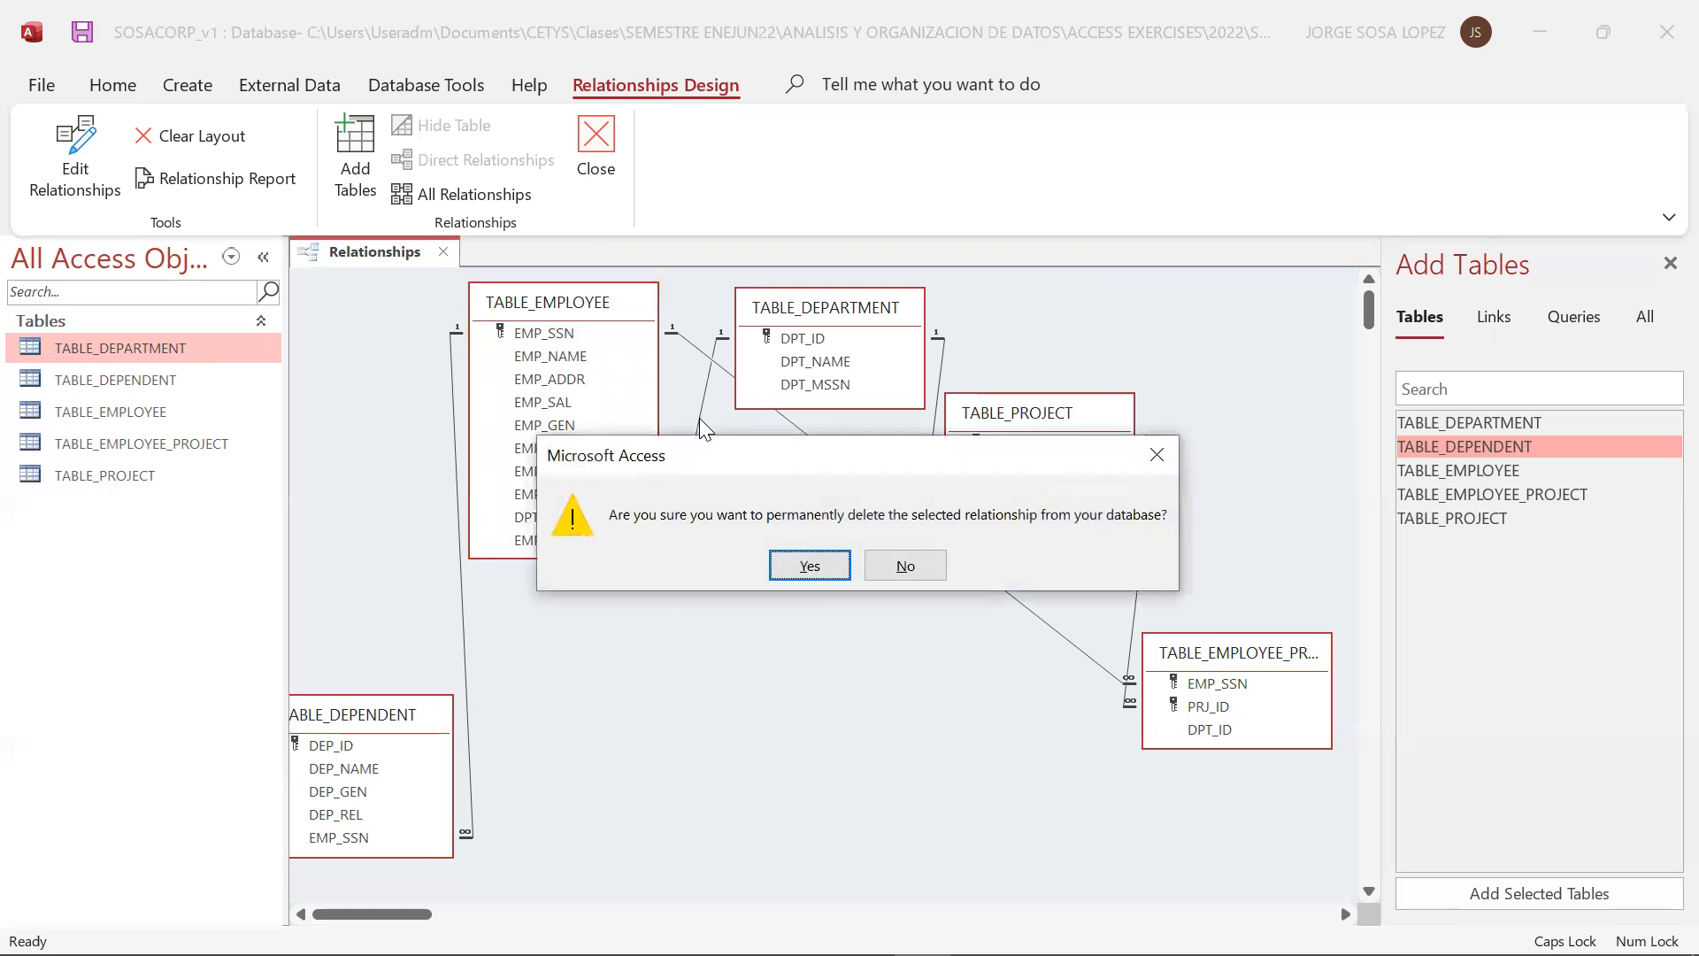
{"action": "left_click", "coordinate": [809, 577]}
{"action": "left_click", "coordinate": [576, 336]}
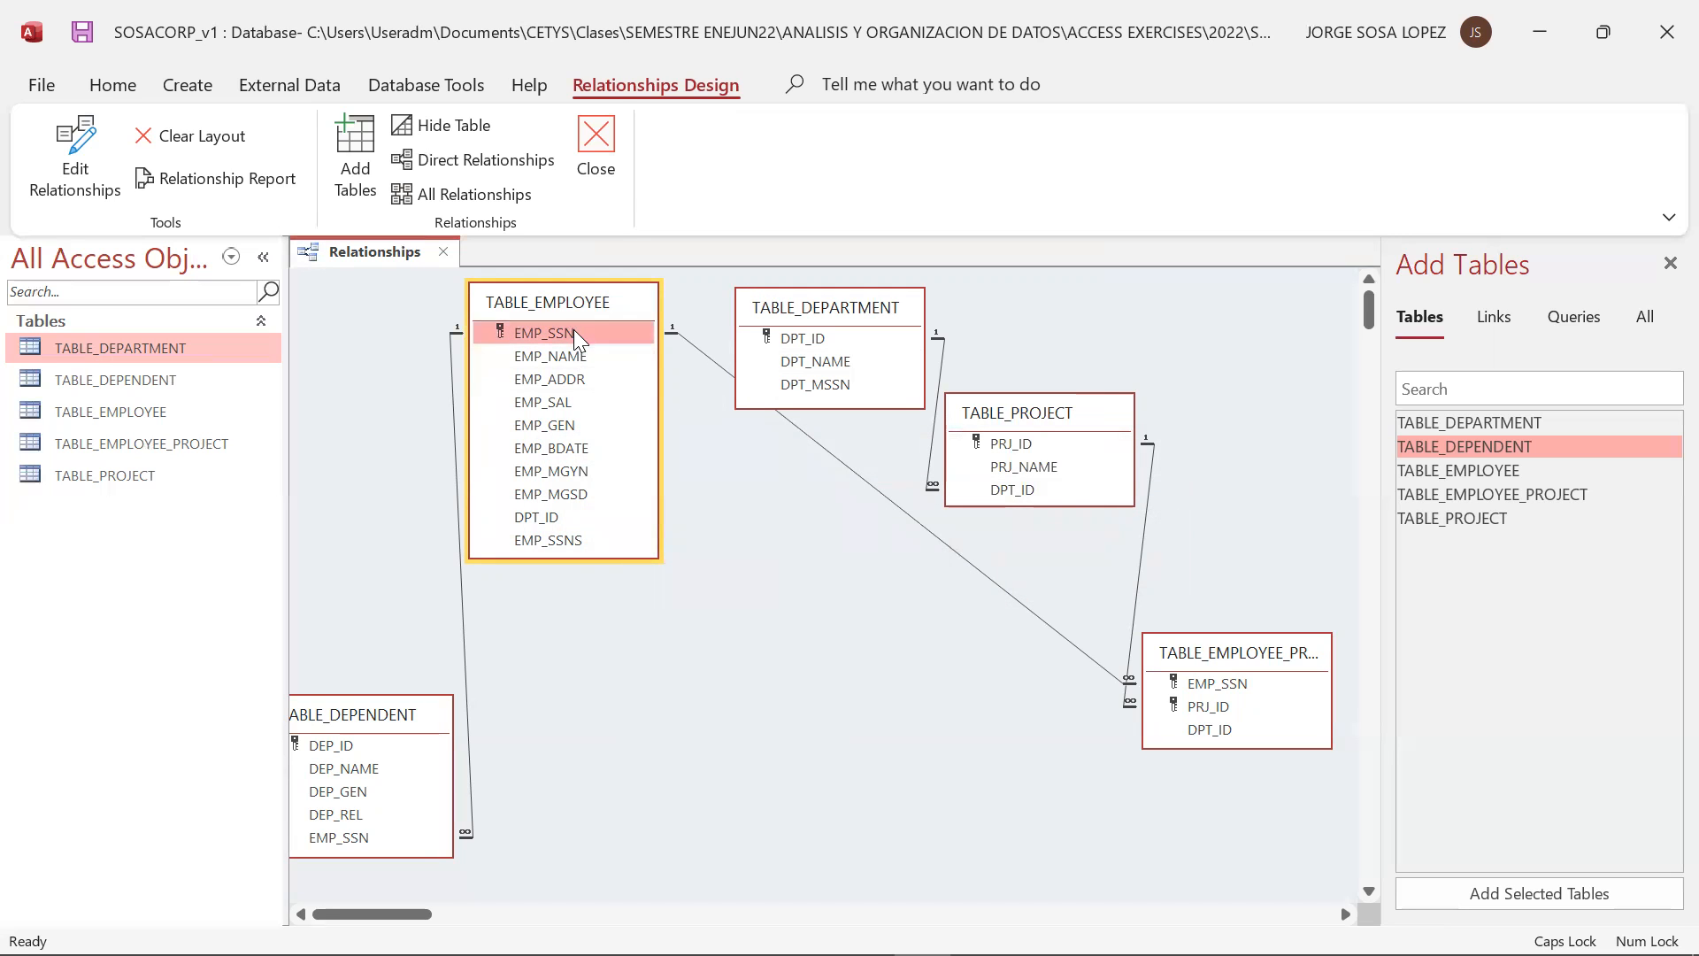
{"action": "mouse_move", "coordinate": [568, 331]}
{"action": "left_mouse_down"}
{"action": "mouse_move", "coordinate": [591, 331]}
{"action": "mouse_move", "coordinate": [574, 333]}
{"action": "left_mouse_up"}
{"action": "left_click_drag", "start_coordinate": [574, 517], "coordinate": [818, 338]}
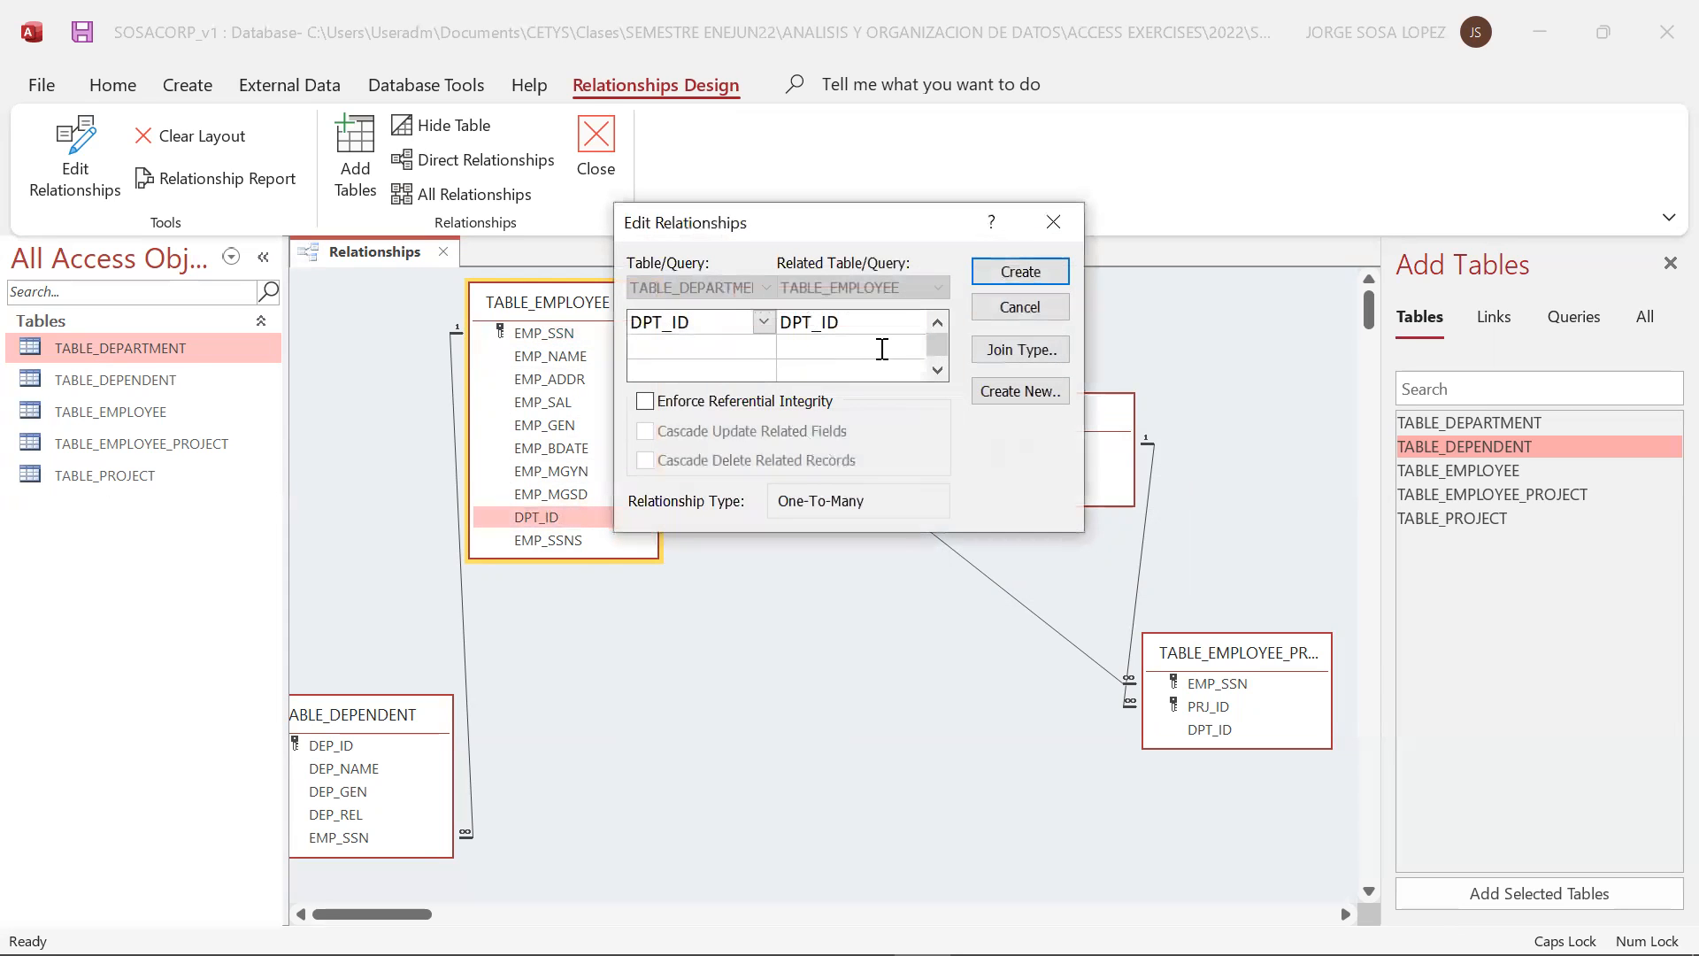
{"action": "left_click", "coordinate": [1023, 270]}
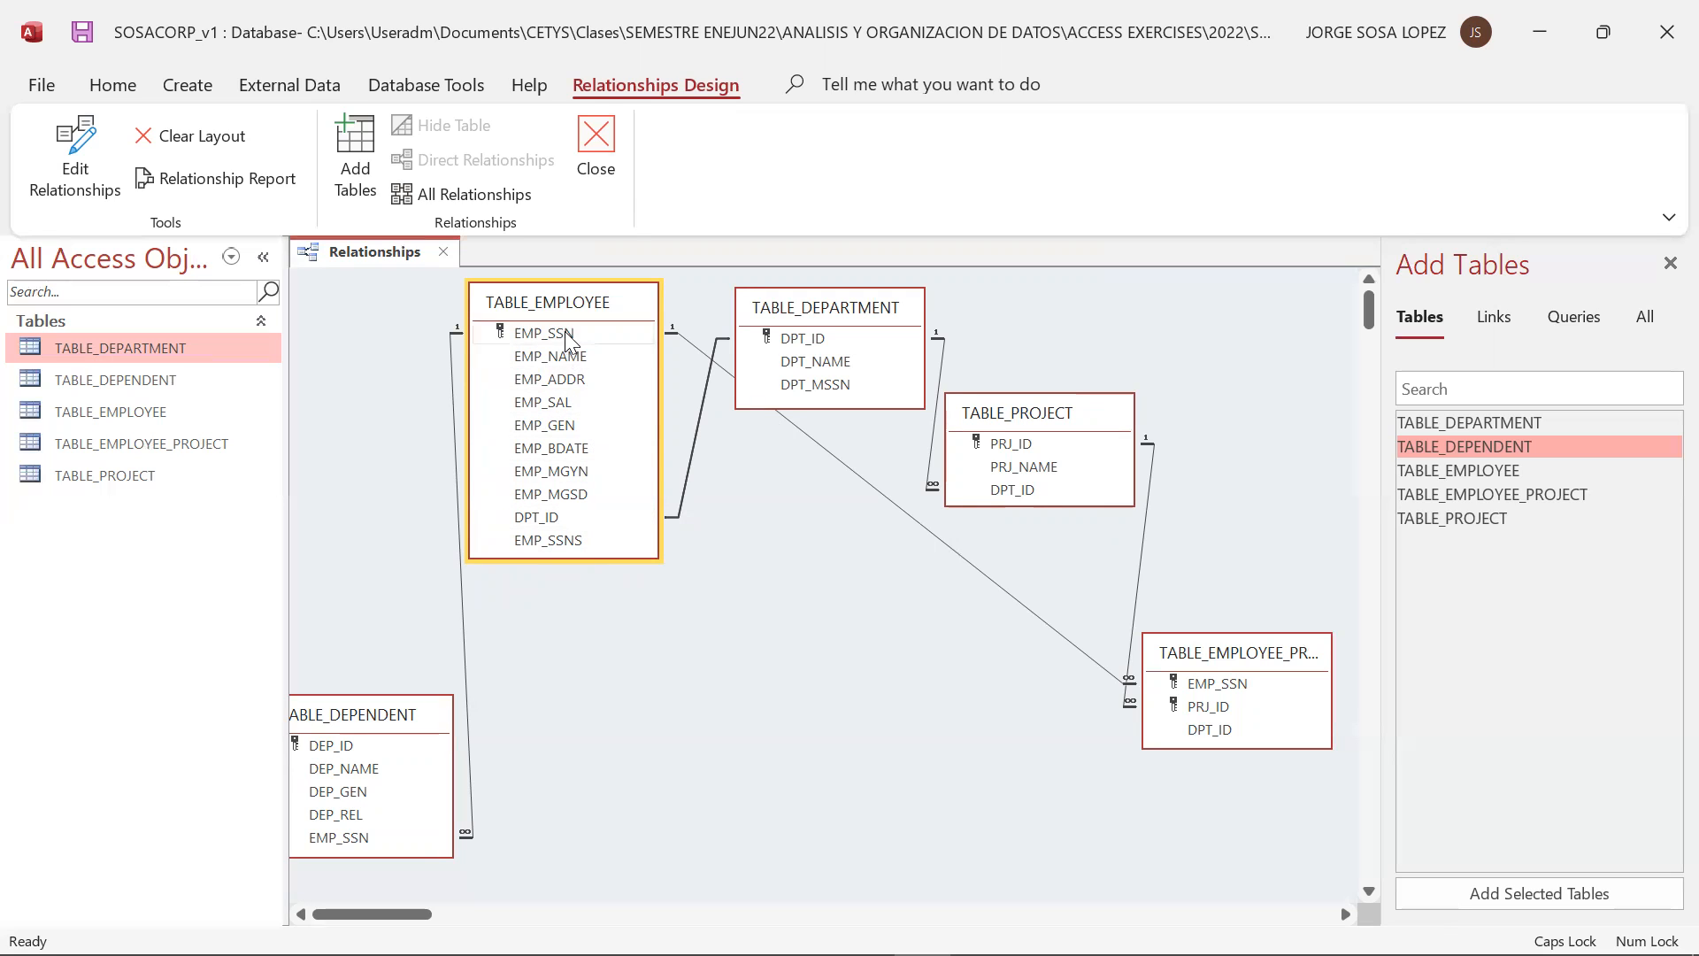
Try to add the field pair EMP_SSN and DPT_MSSN to the existing relationship between TABLE_DEPARTMENT and TABLE_EMPLOYEE
{"action": "left_click_drag", "start_coordinate": [570, 329], "coordinate": [808, 388]}
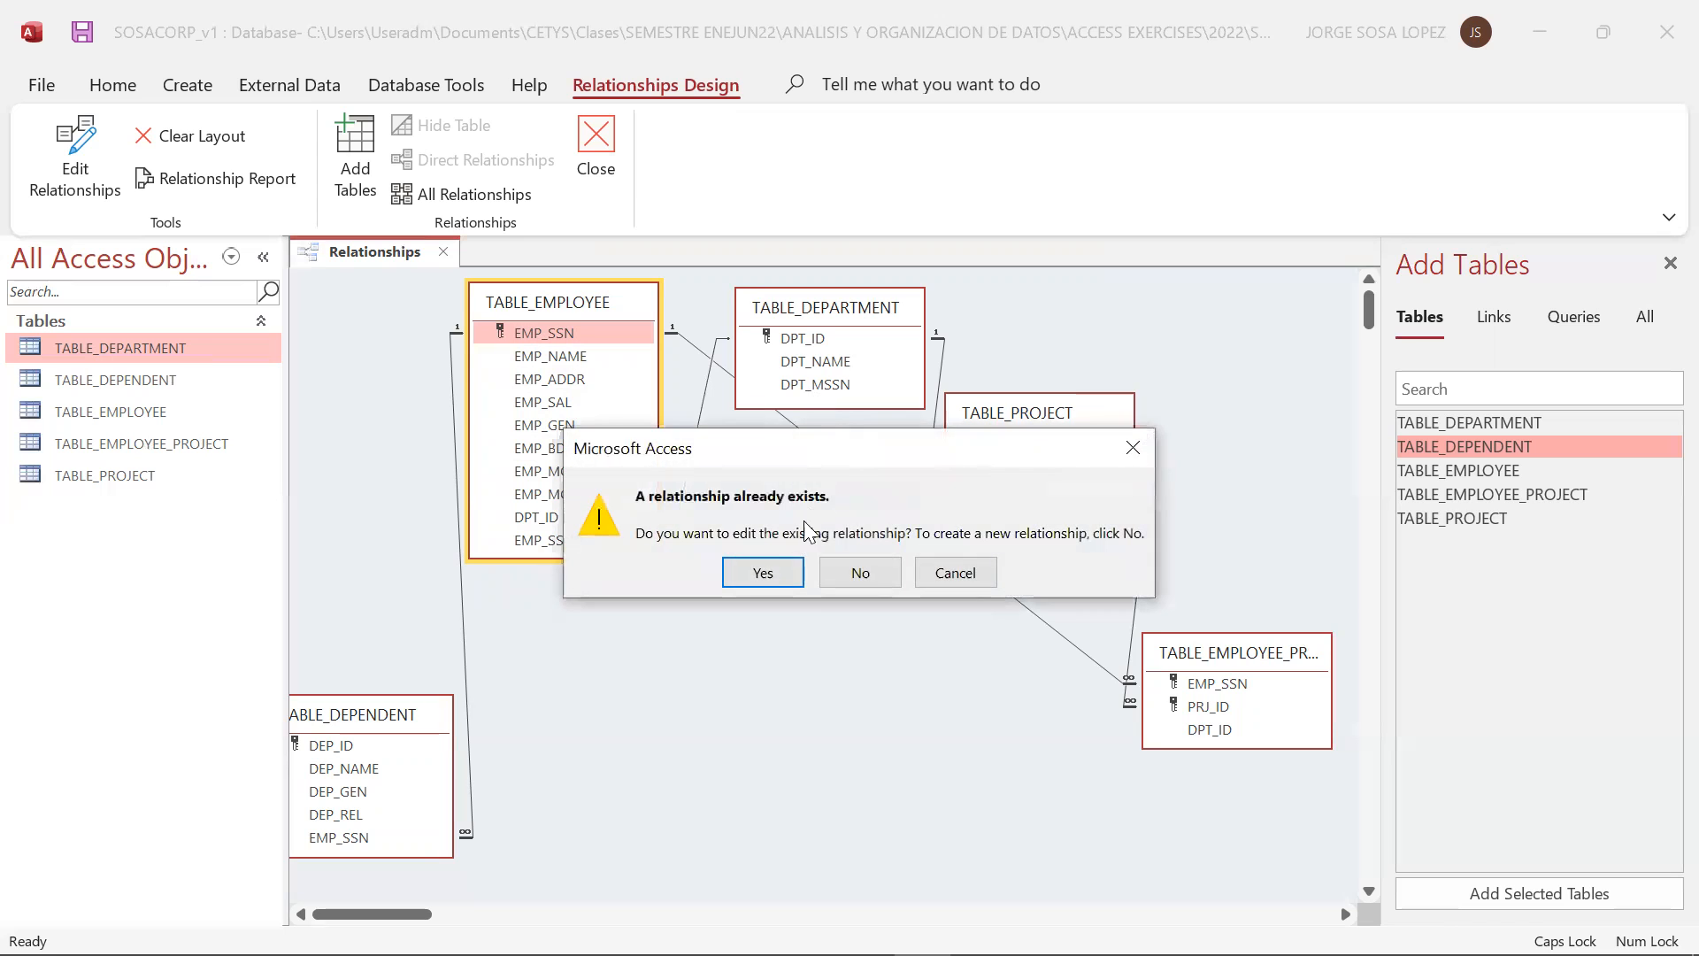
{"action": "left_click", "coordinate": [763, 573]}
{"action": "left_click", "coordinate": [760, 349]}
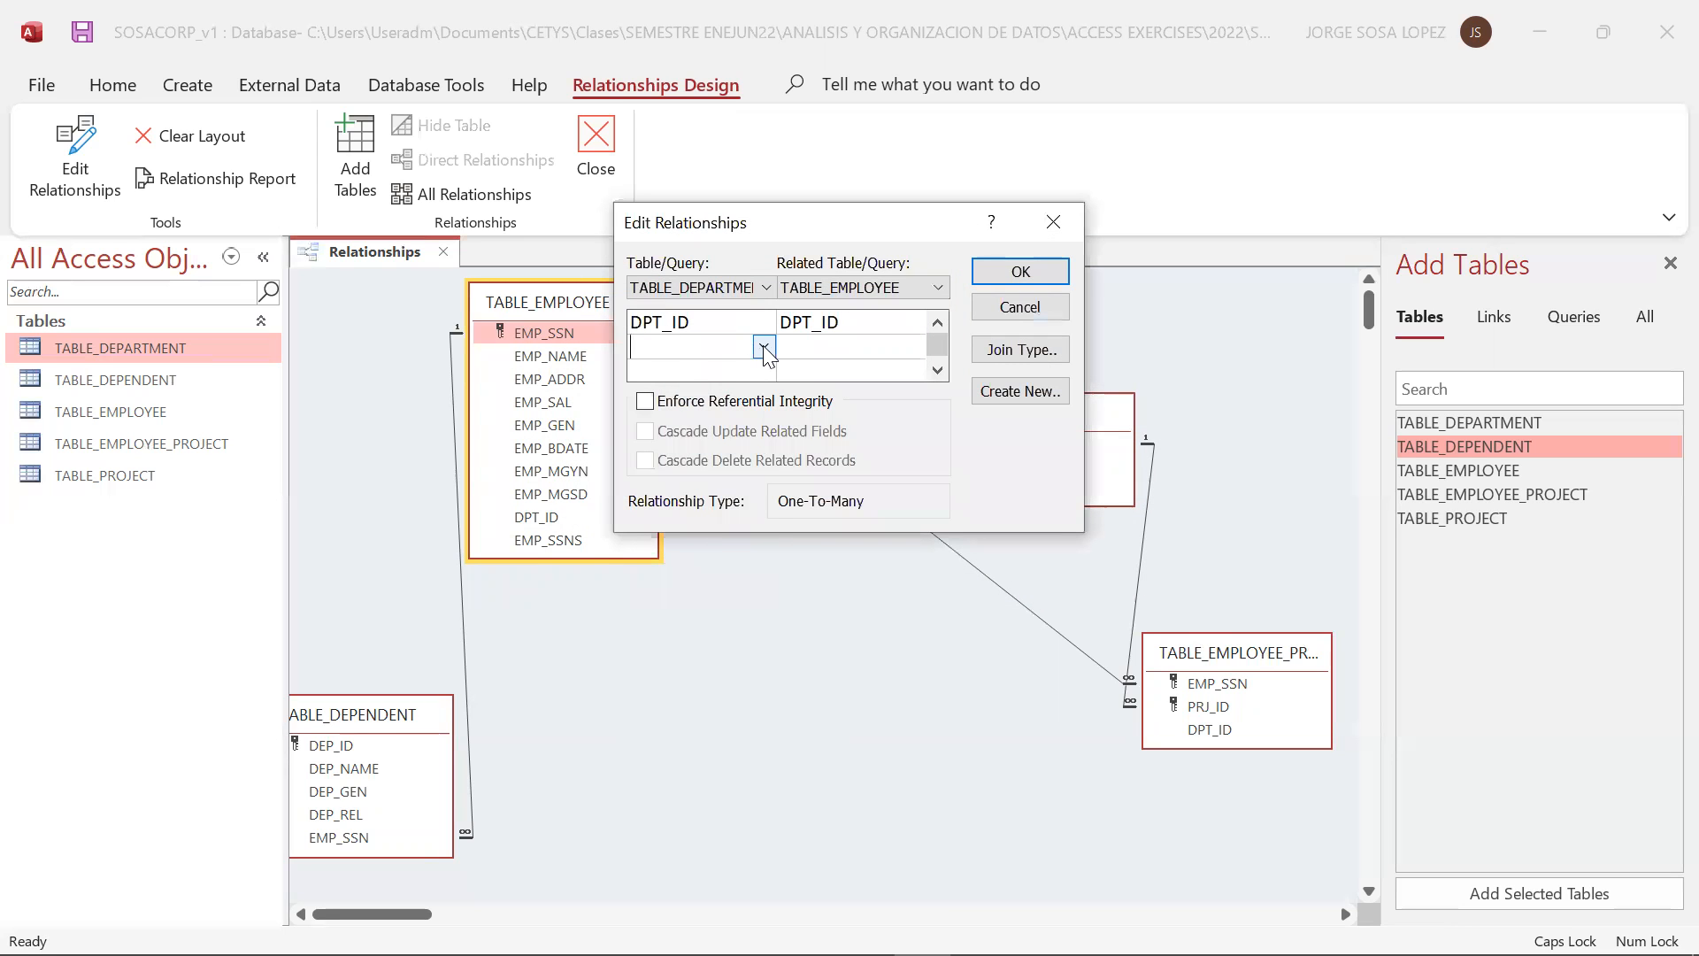
{"action": "left_click", "coordinate": [763, 345]}
{"action": "left_click", "coordinate": [726, 364]}
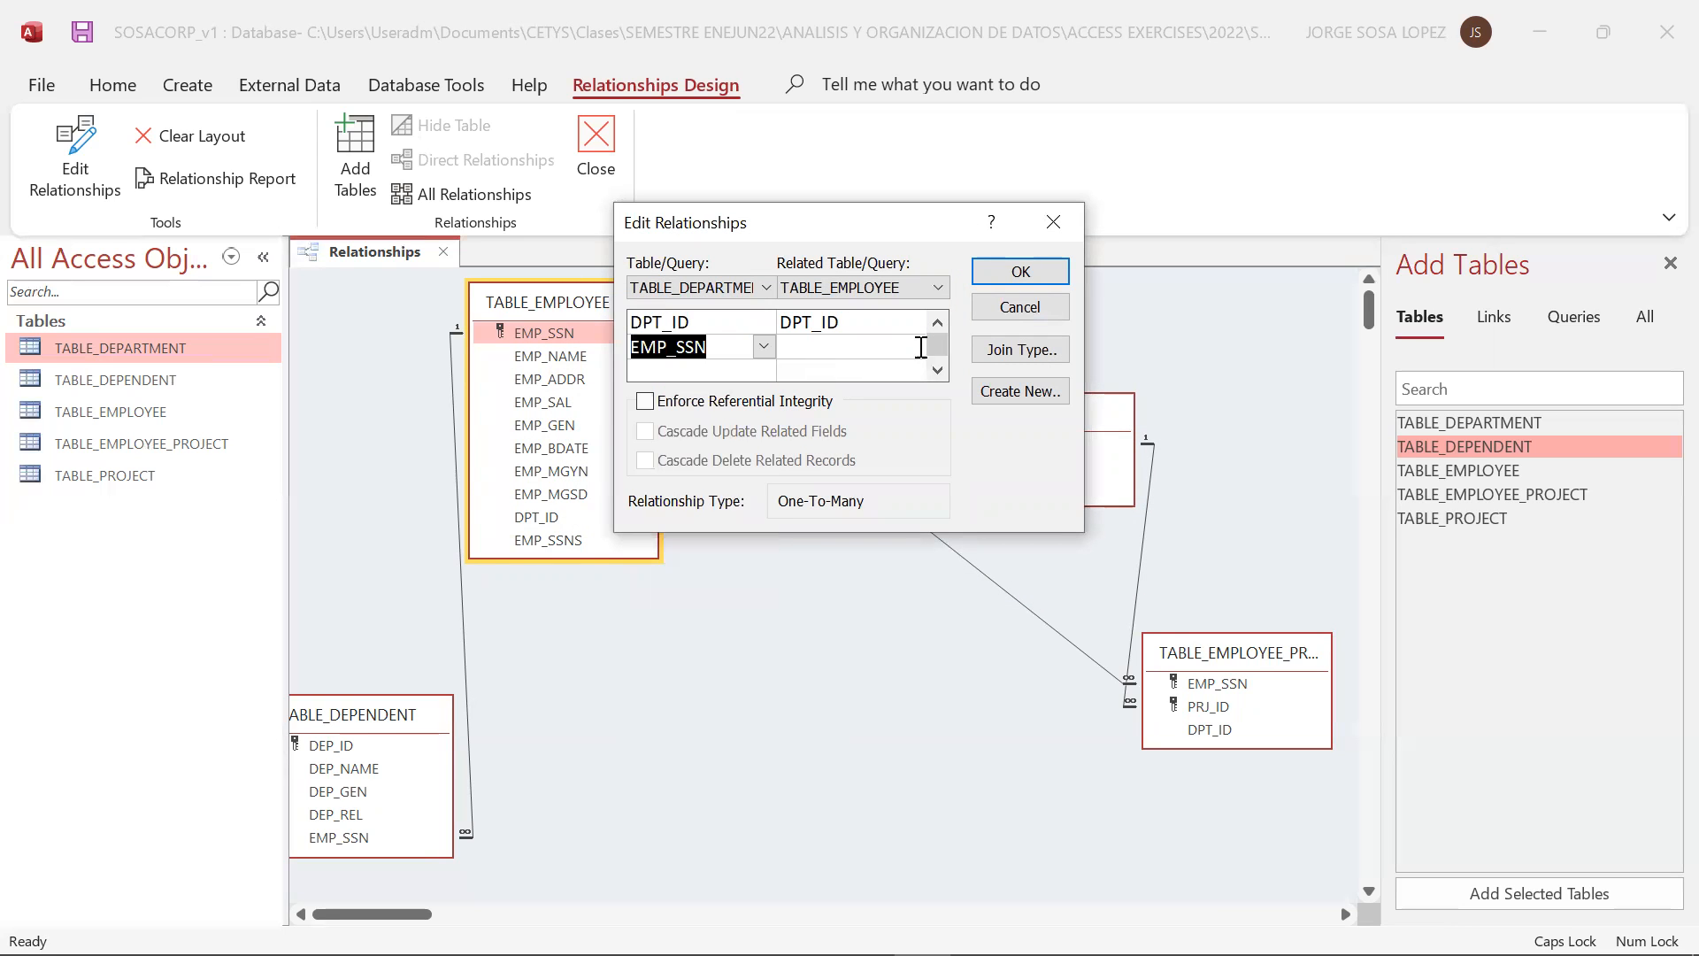
{"action": "left_click", "coordinate": [912, 346]}
{"action": "left_click", "coordinate": [913, 346]}
{"action": "left_click", "coordinate": [886, 423]}
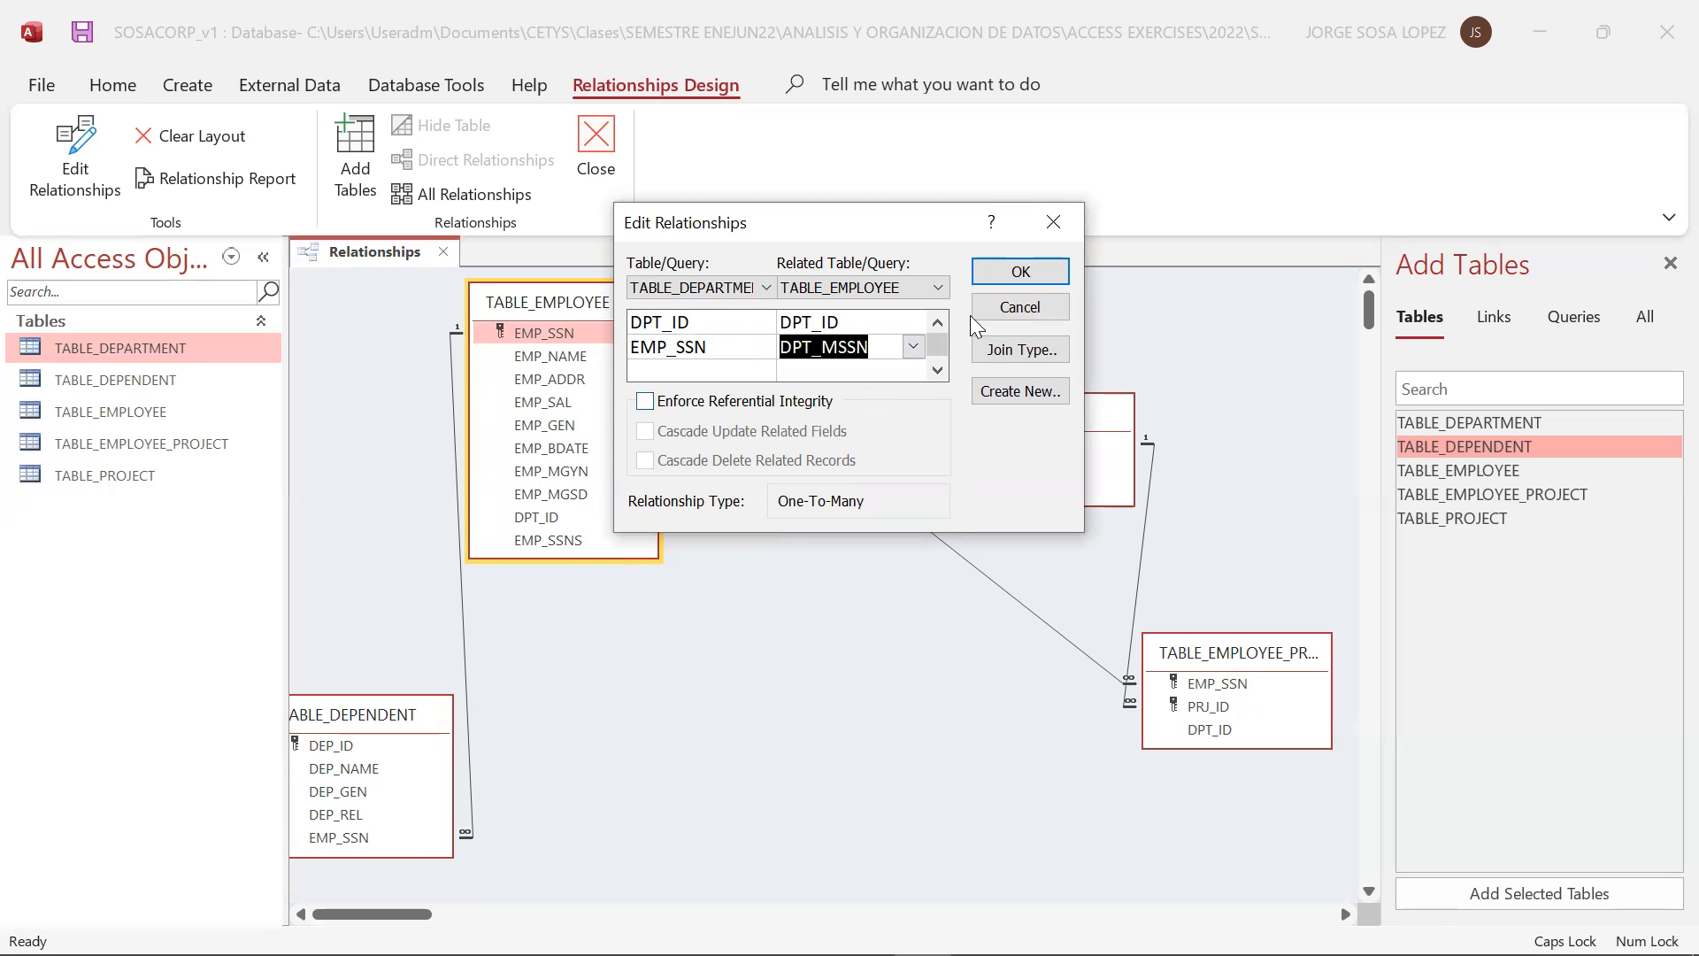
{"action": "left_click", "coordinate": [1017, 271]}
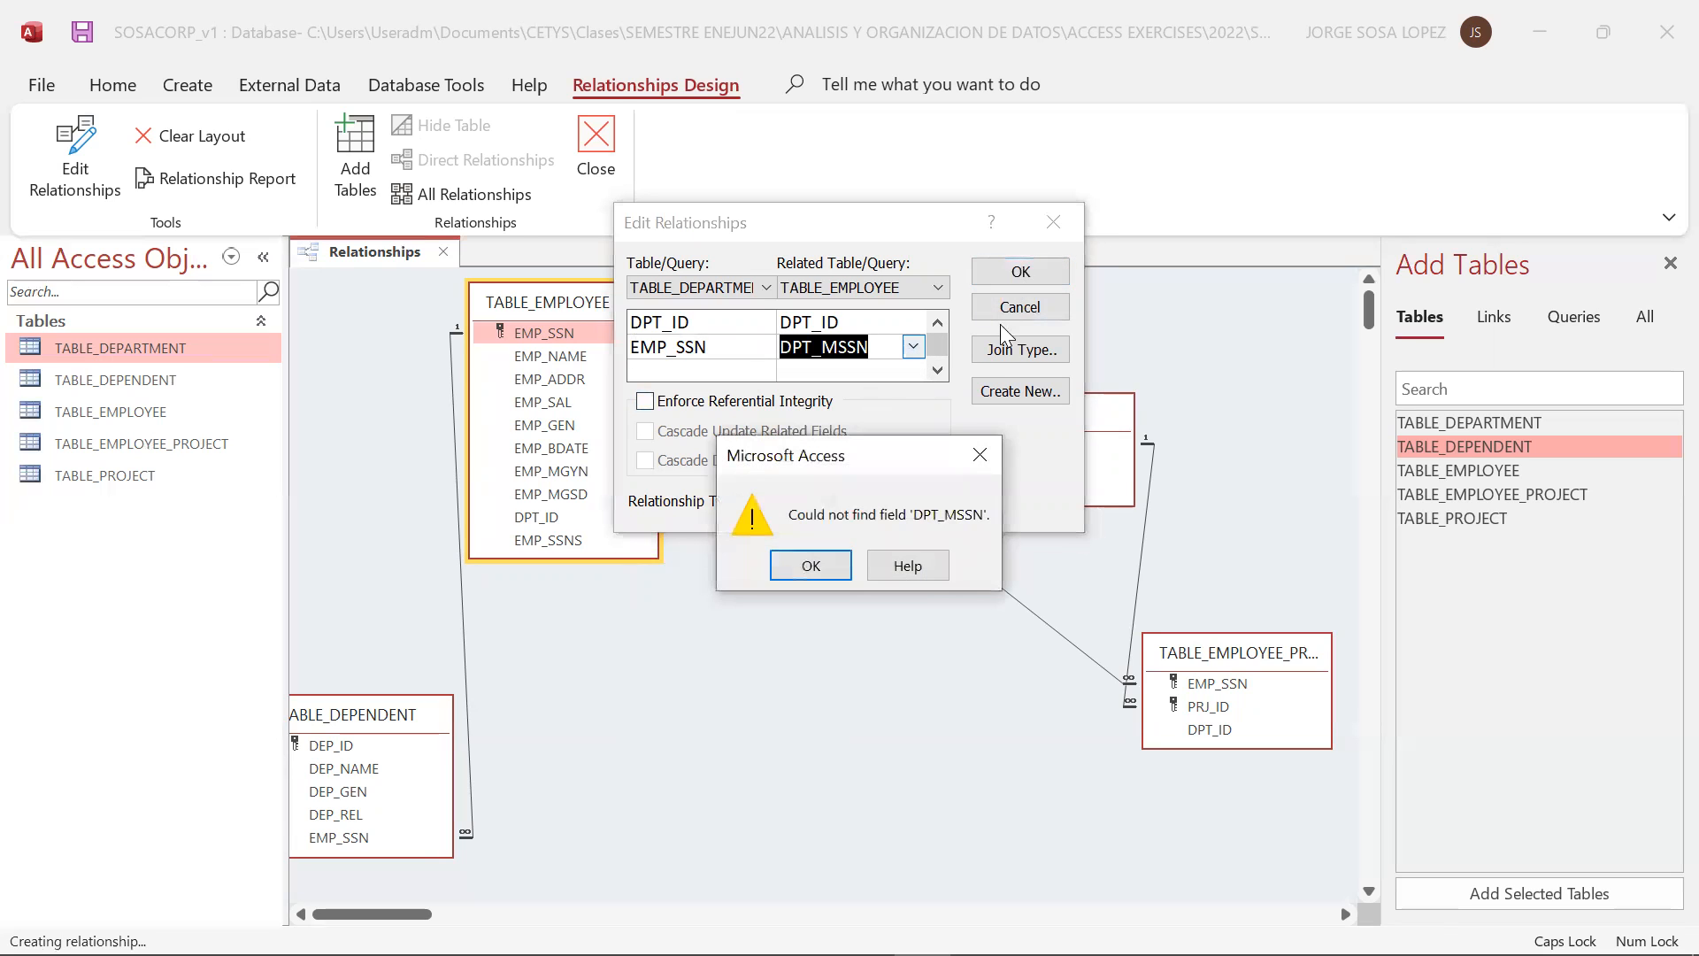
{"action": "left_click", "coordinate": [810, 566]}
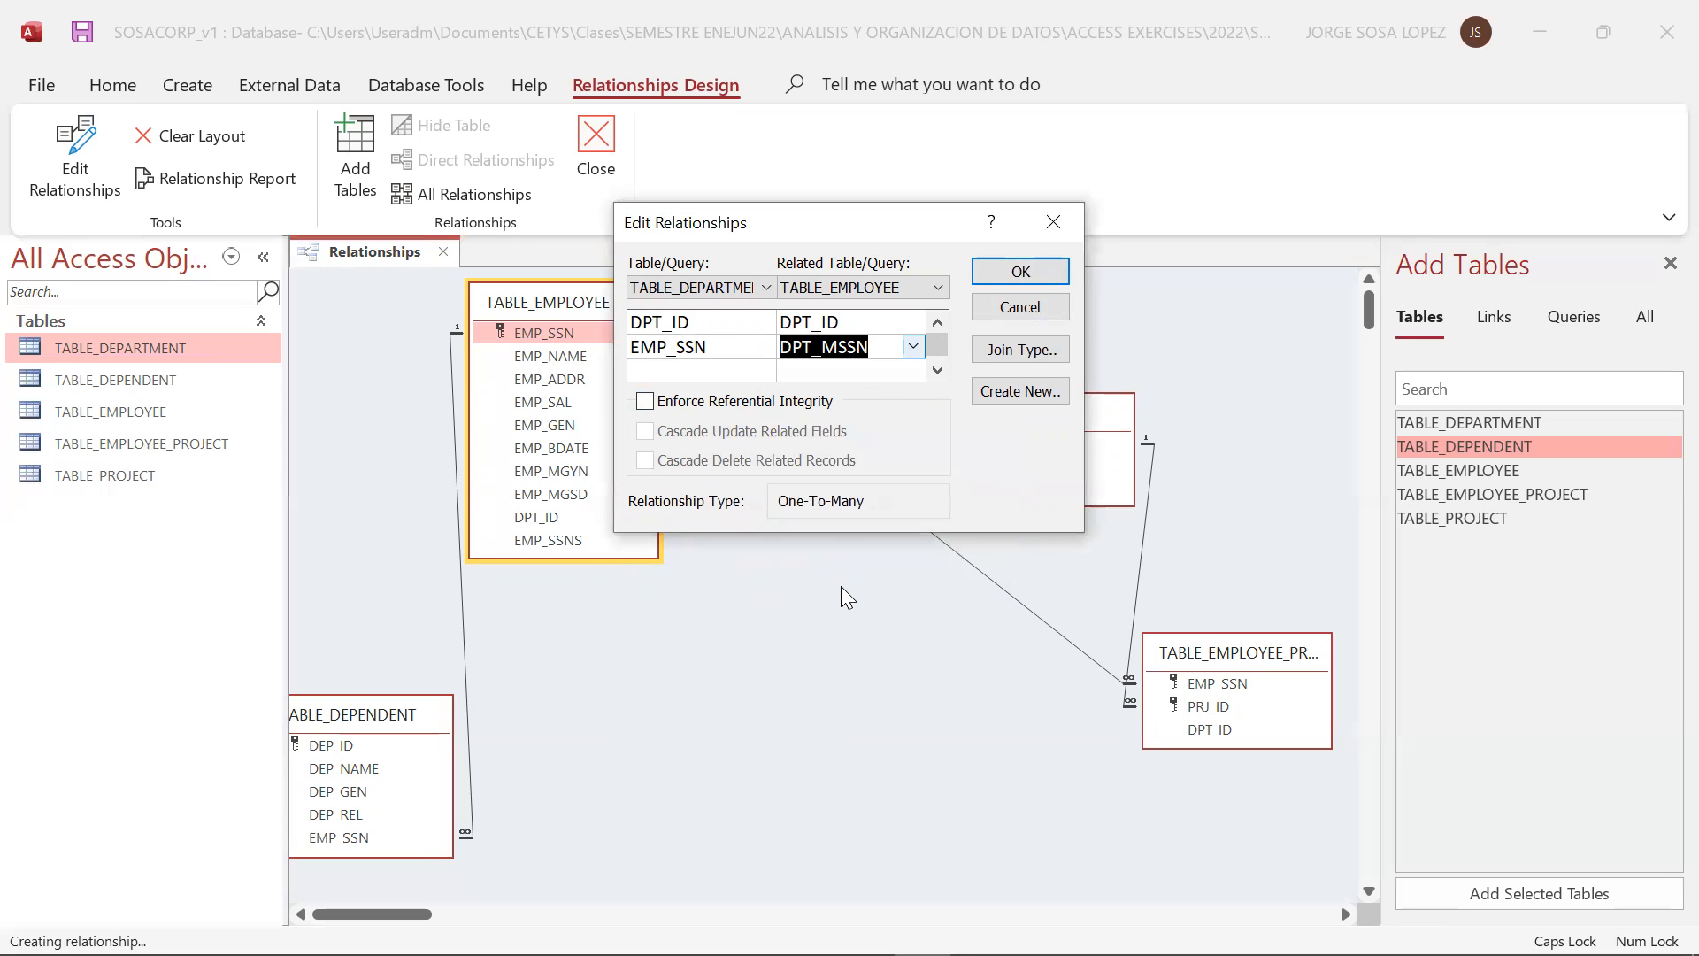
Try to apply the EMP_SSN and DPT_MSSN pair with referential integrity enforced, and discard the edit
{"action": "left_click", "coordinate": [752, 402]}
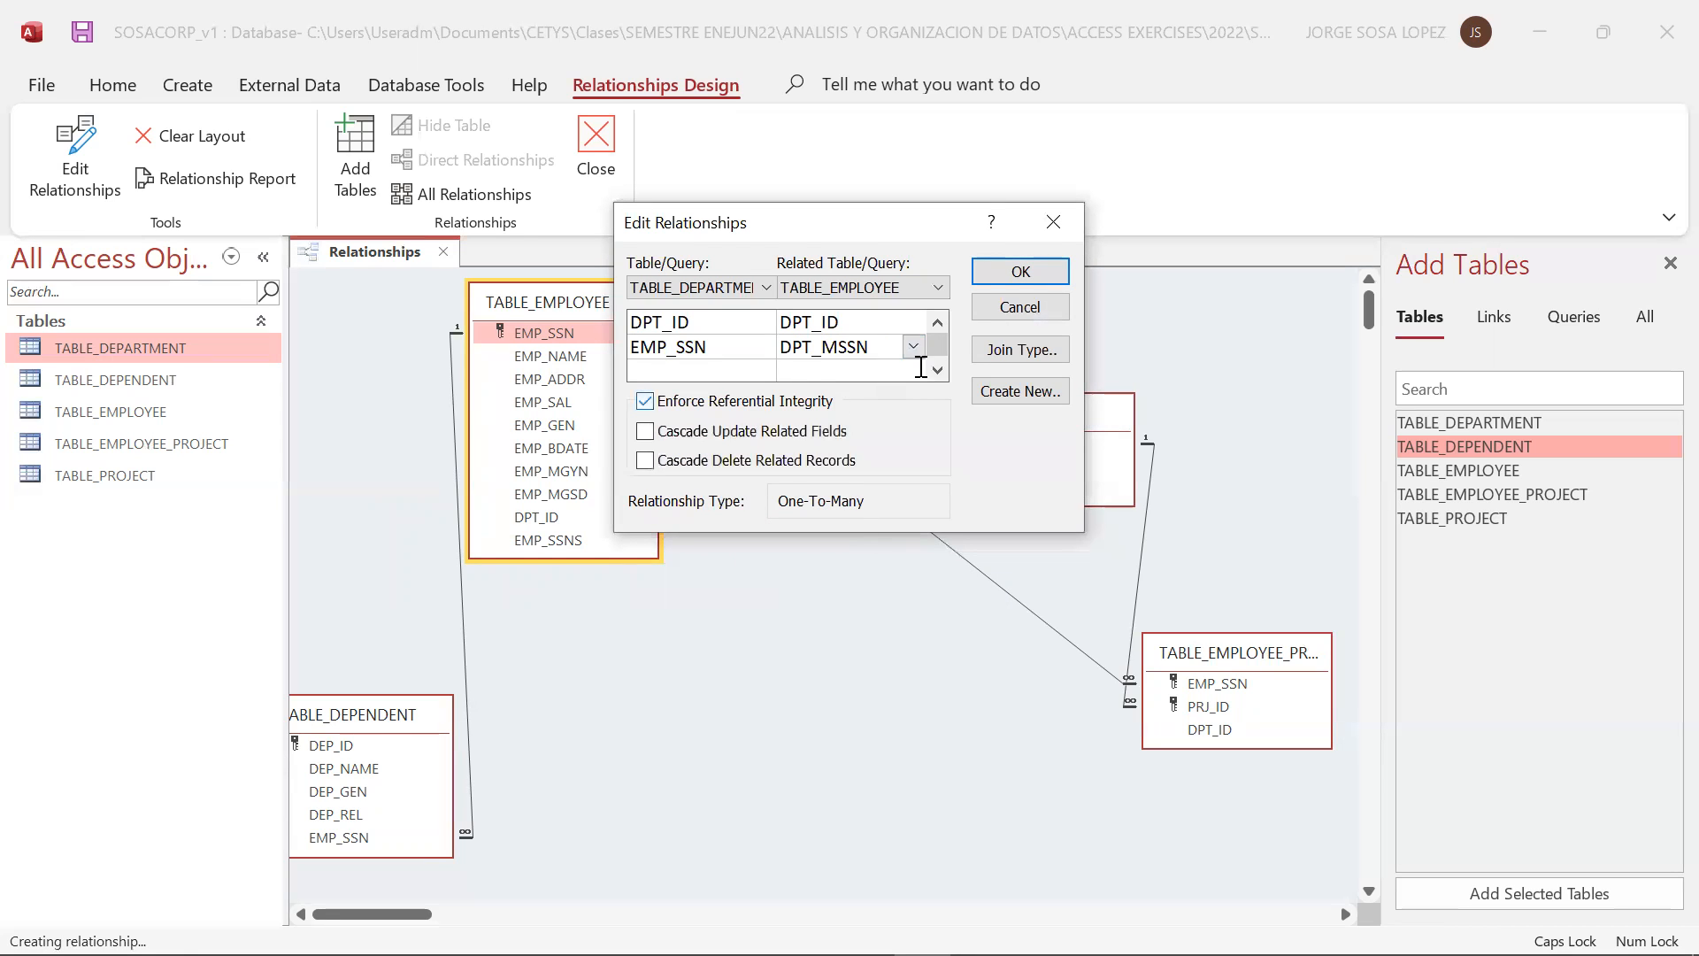
{"action": "left_click", "coordinate": [1021, 272]}
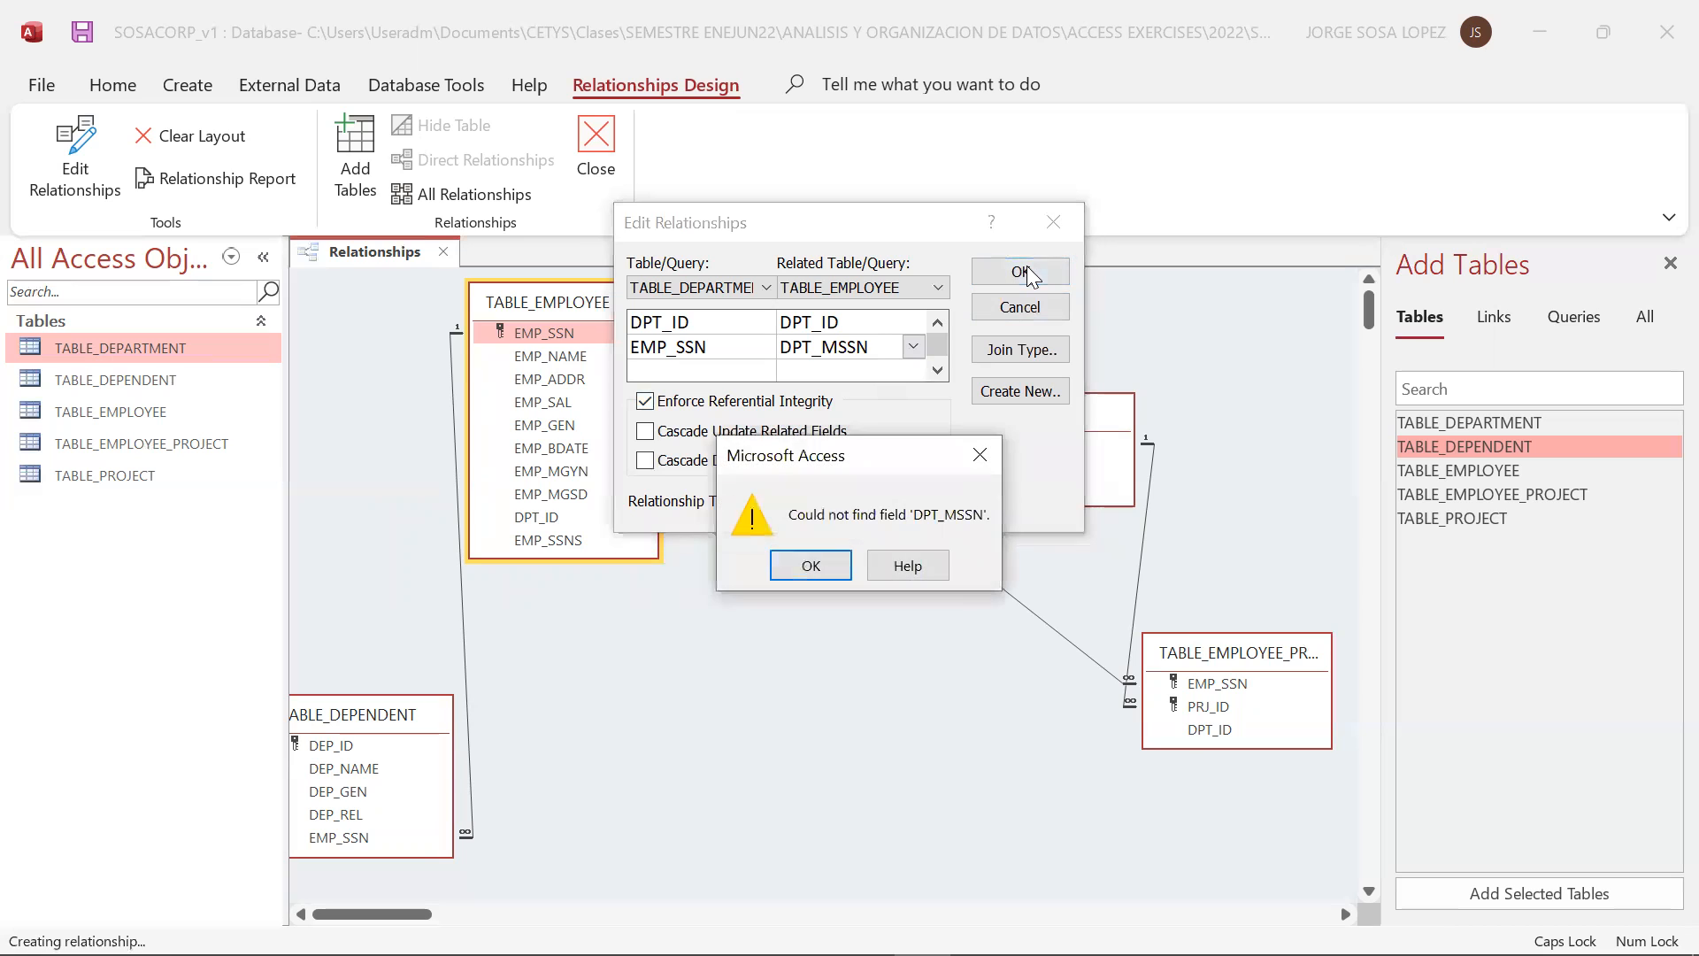
{"action": "left_click", "coordinate": [810, 566]}
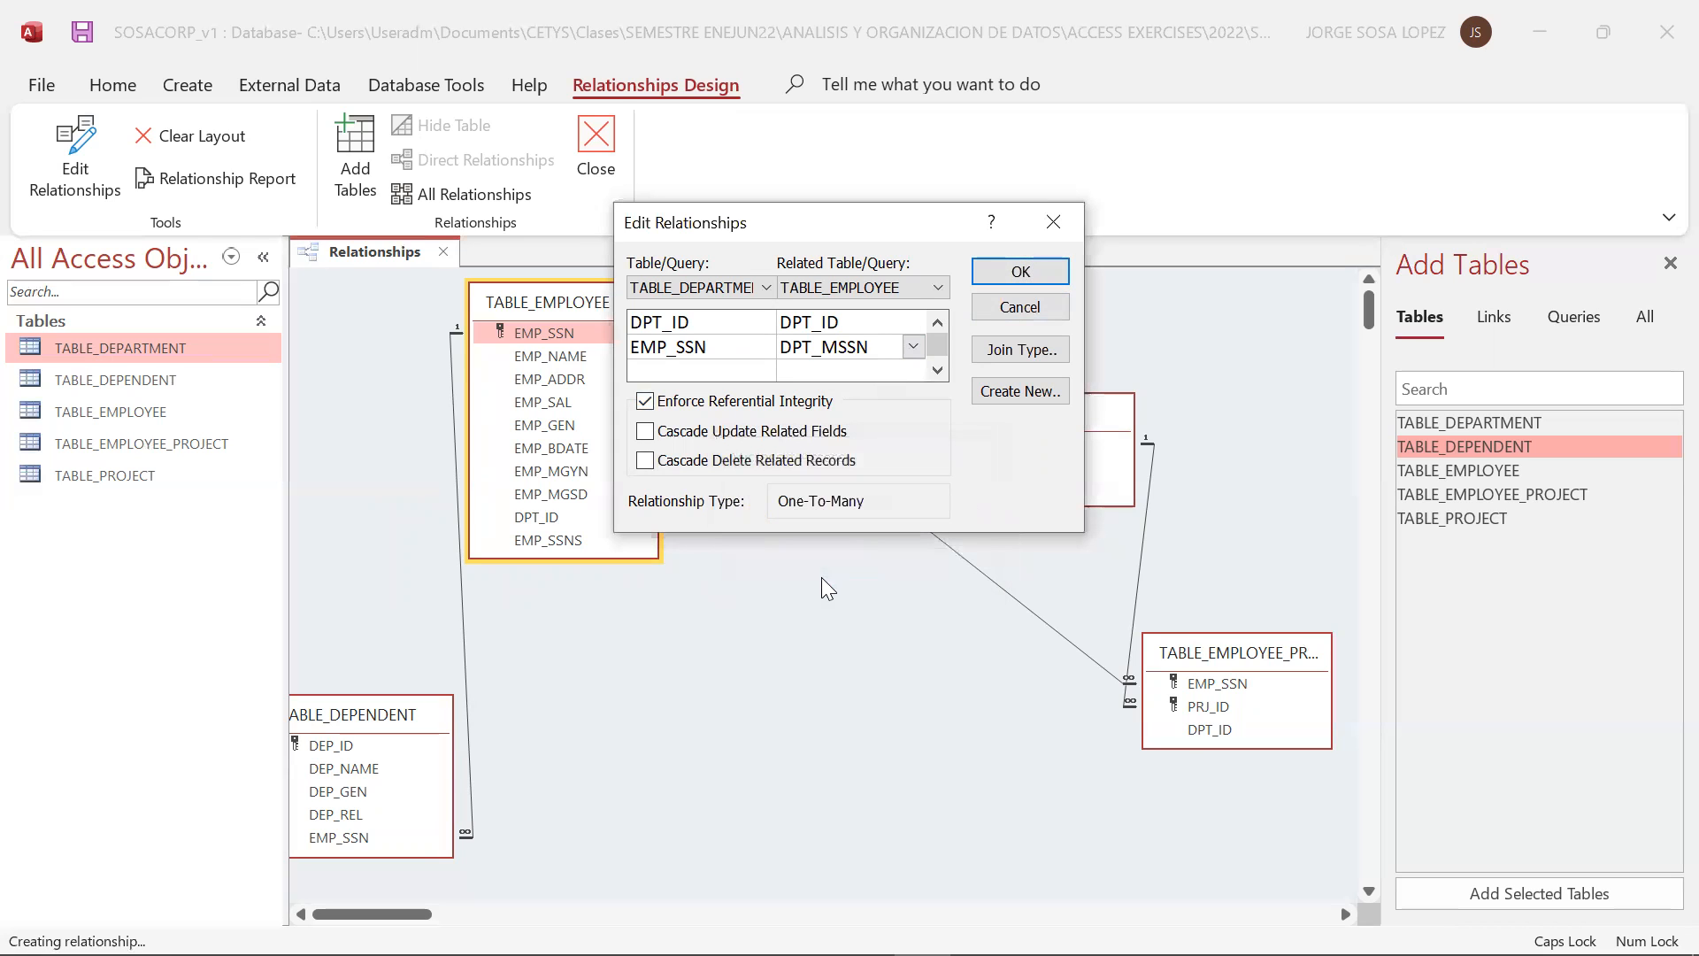
{"action": "left_click", "coordinate": [1020, 307]}
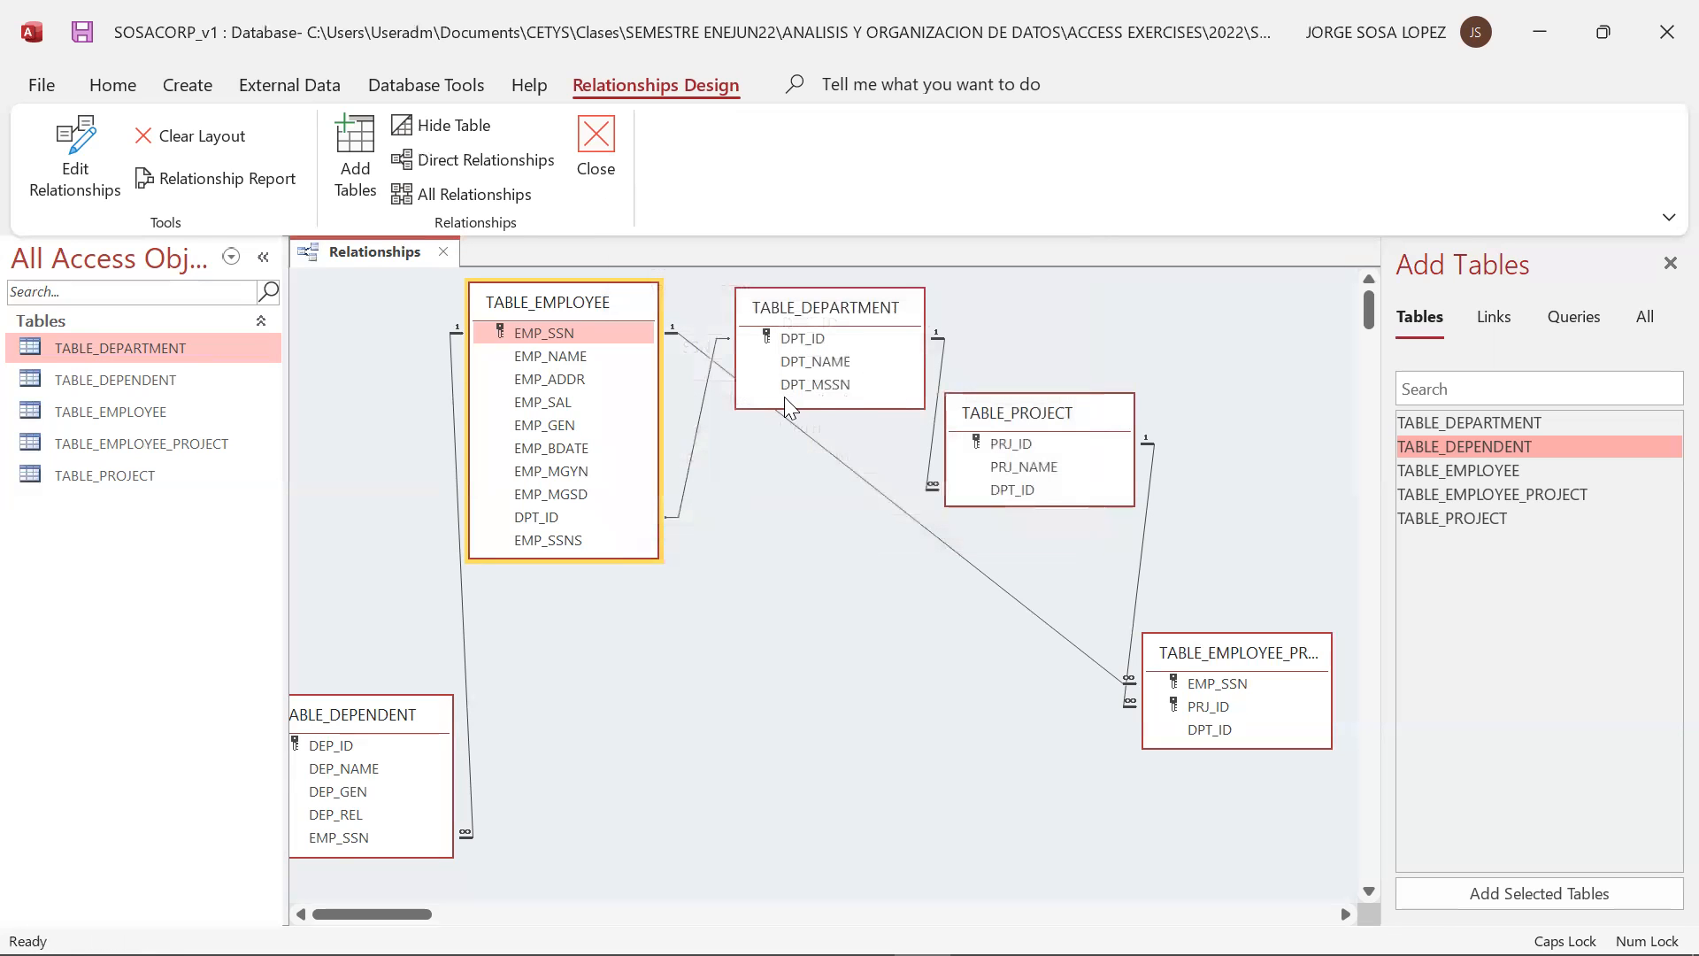
Relate DPT_MSSN to EMP_SSN in TABLE_EMPLOYEE as a new relationship without referential integrity, and move the duplicate employee table below TABLE_EMPLOYEE
{"action": "left_click_drag", "start_coordinate": [796, 394], "coordinate": [565, 335]}
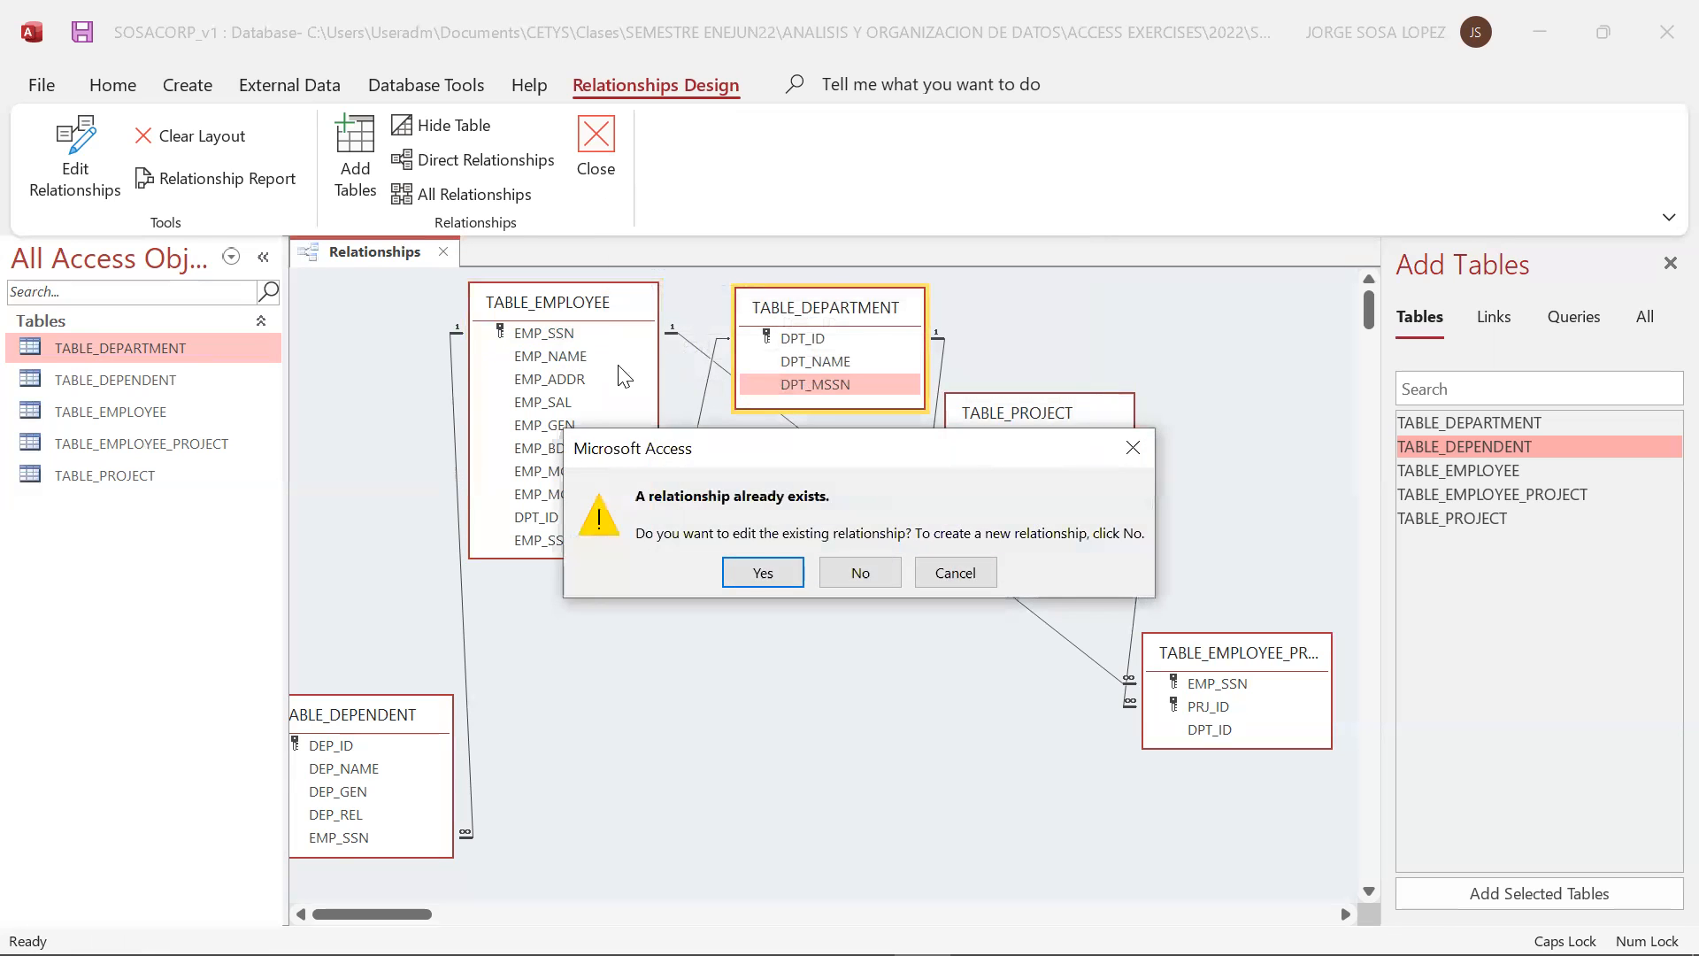
{"action": "left_click", "coordinate": [860, 573]}
{"action": "left_click", "coordinate": [1021, 271]}
{"action": "left_click", "coordinate": [805, 458]}
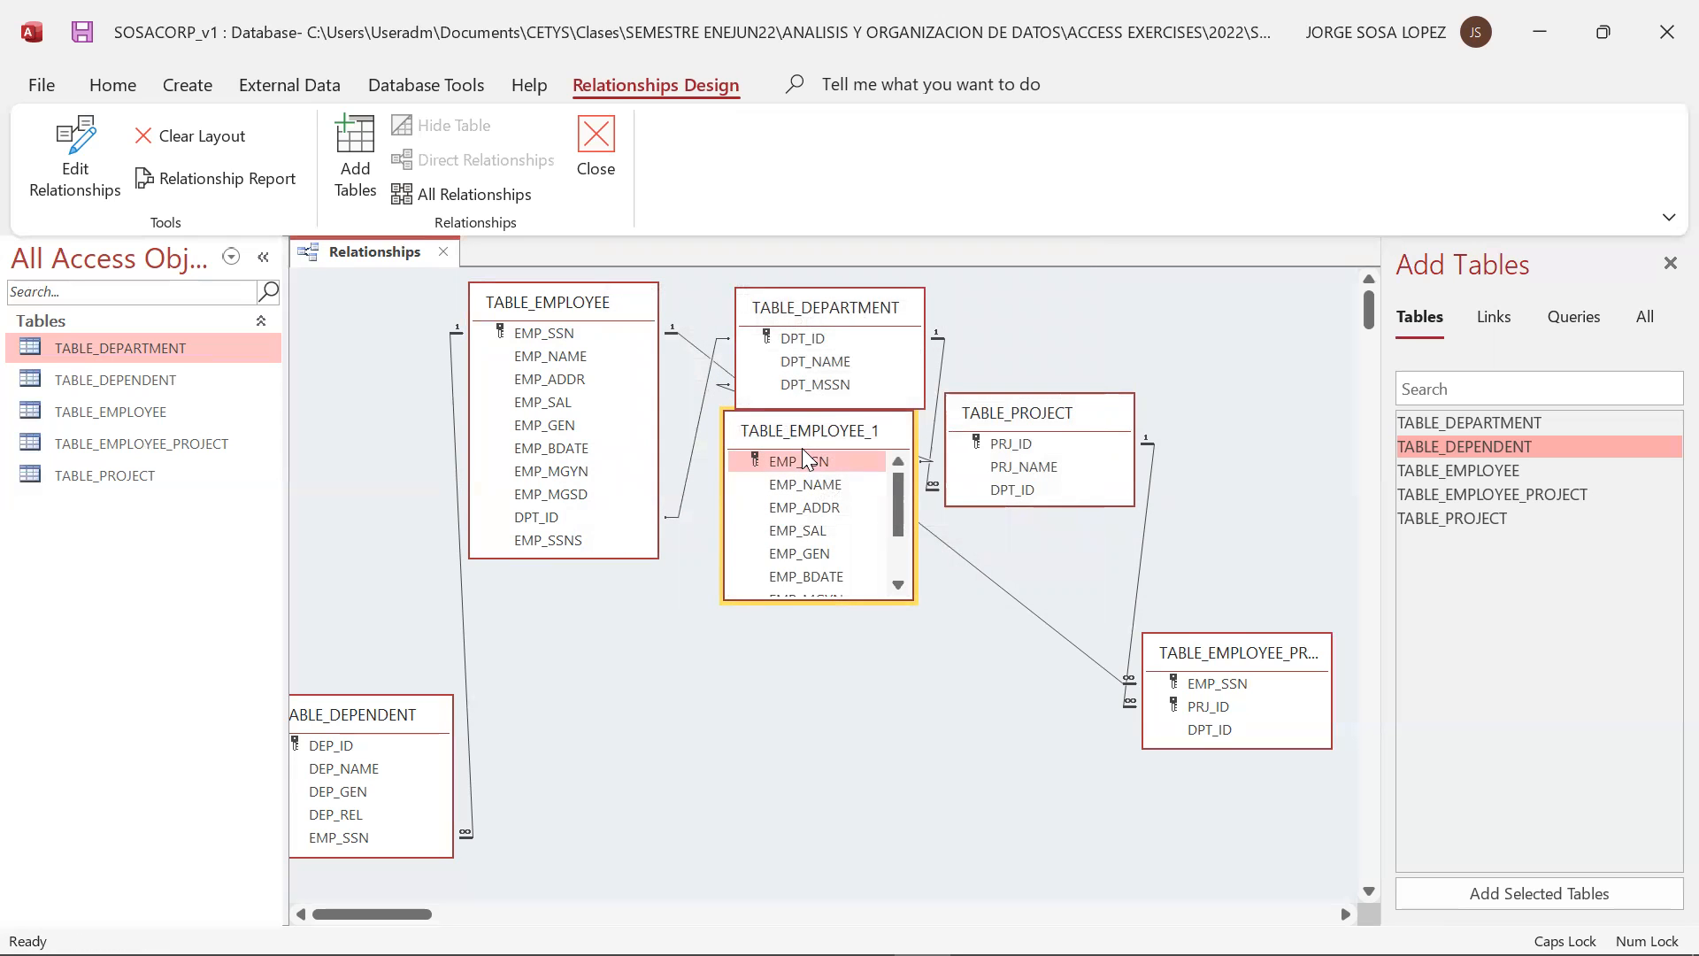
{"action": "left_click_drag", "start_coordinate": [802, 448], "coordinate": [563, 672]}
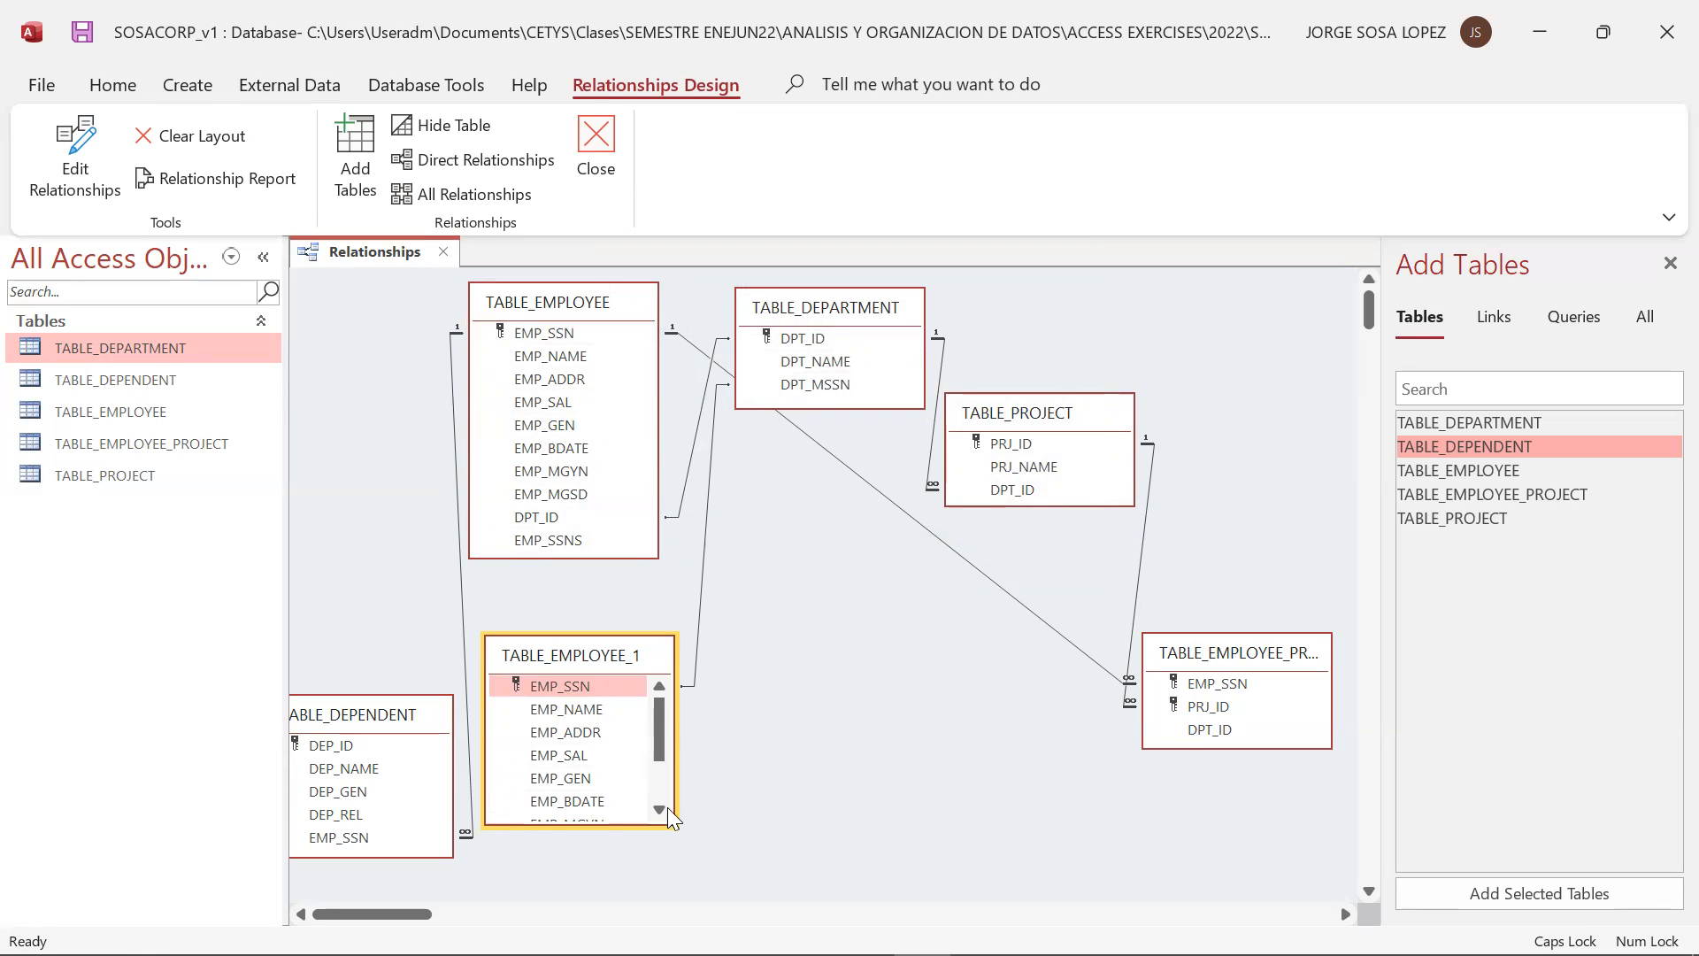
Delete the relationship between TABLE_EMPLOYEE_1 and TABLE_DEPARTMENT, and remove TABLE_EMPLOYEE_1 from the layout
{"action": "double_click", "coordinate": [807, 406]}
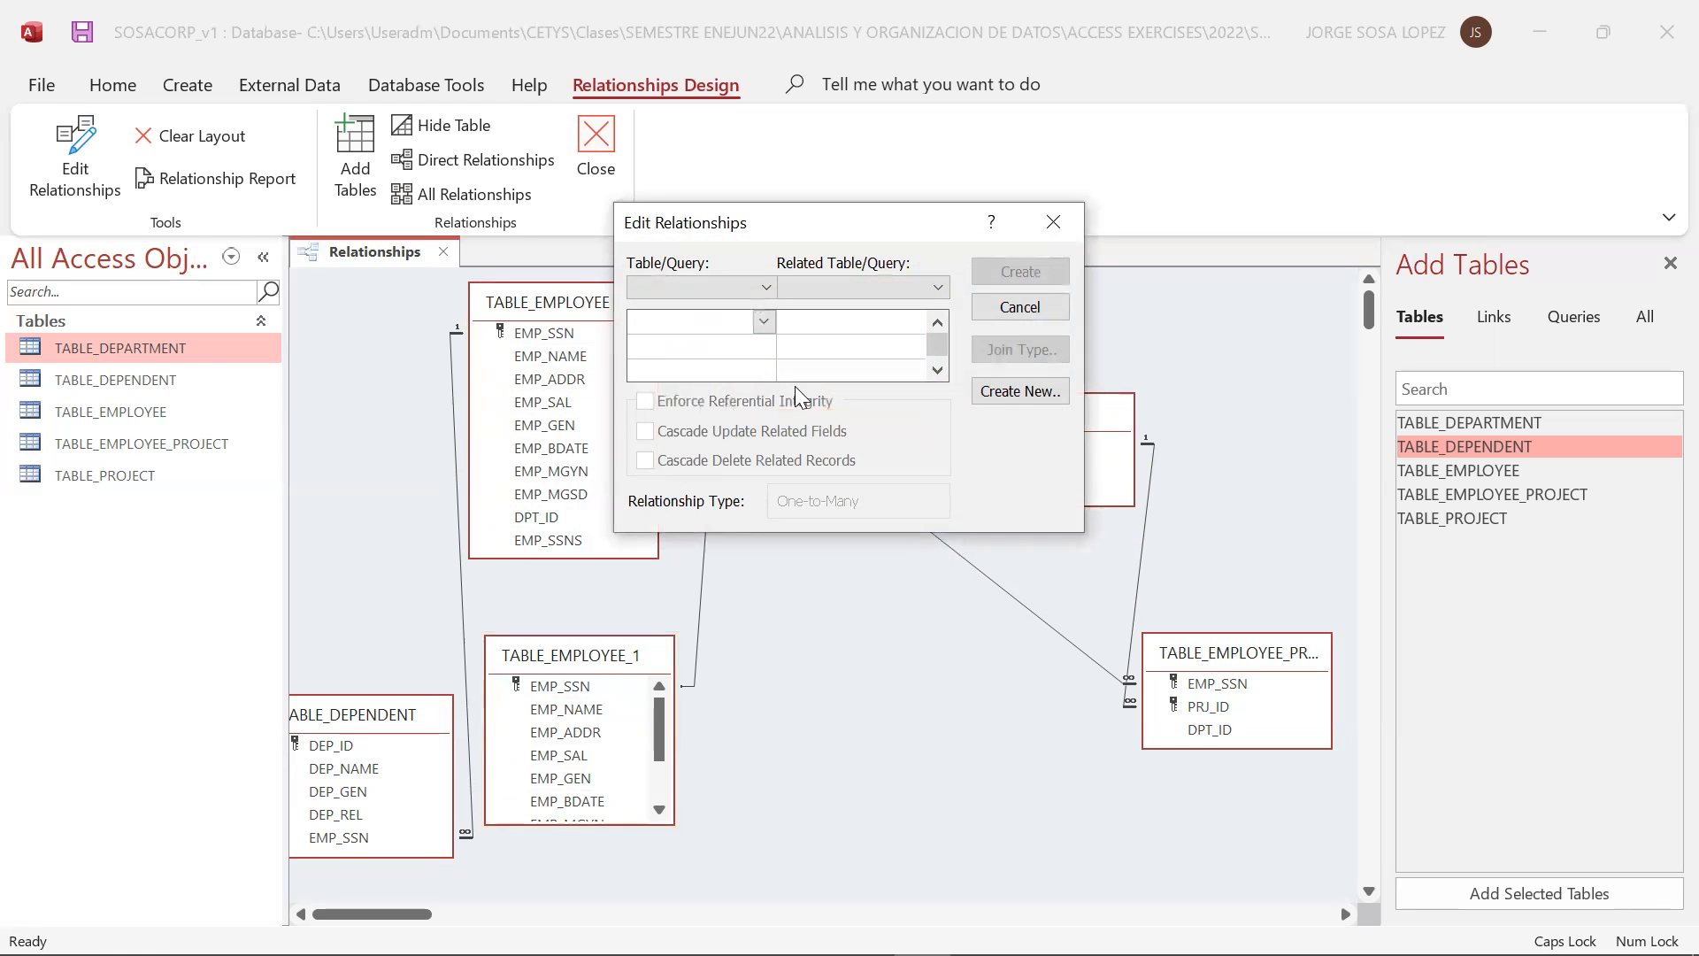
{"action": "left_click", "coordinate": [1019, 307]}
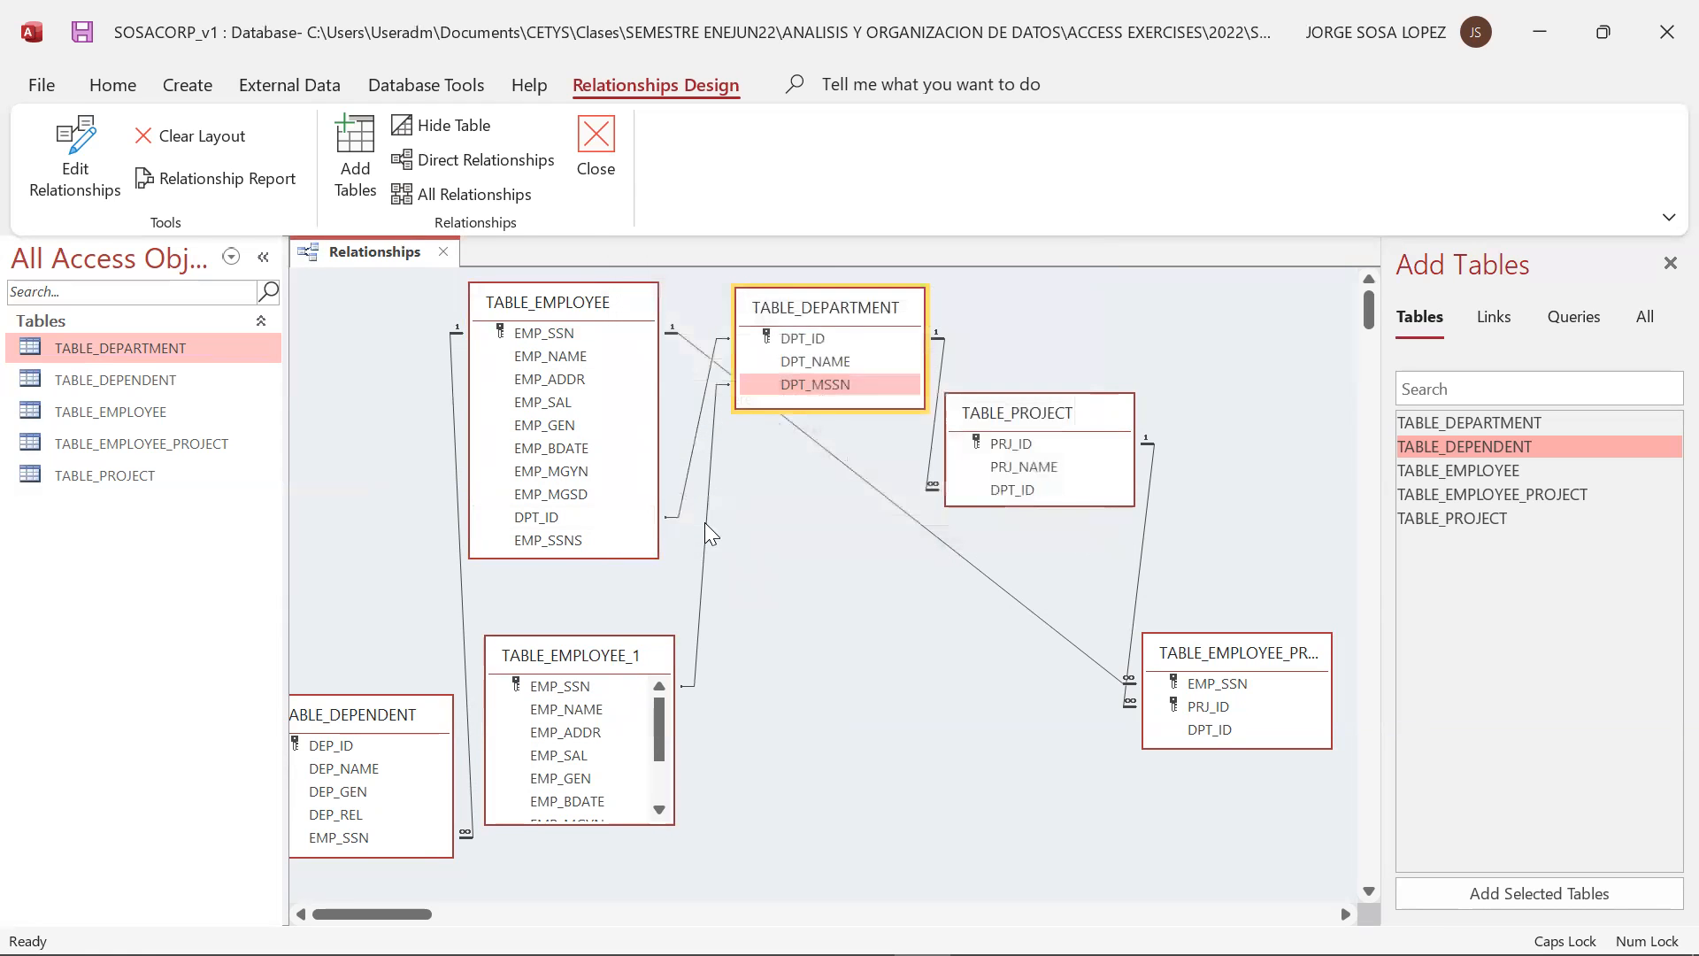
{"action": "double_click", "coordinate": [704, 522]}
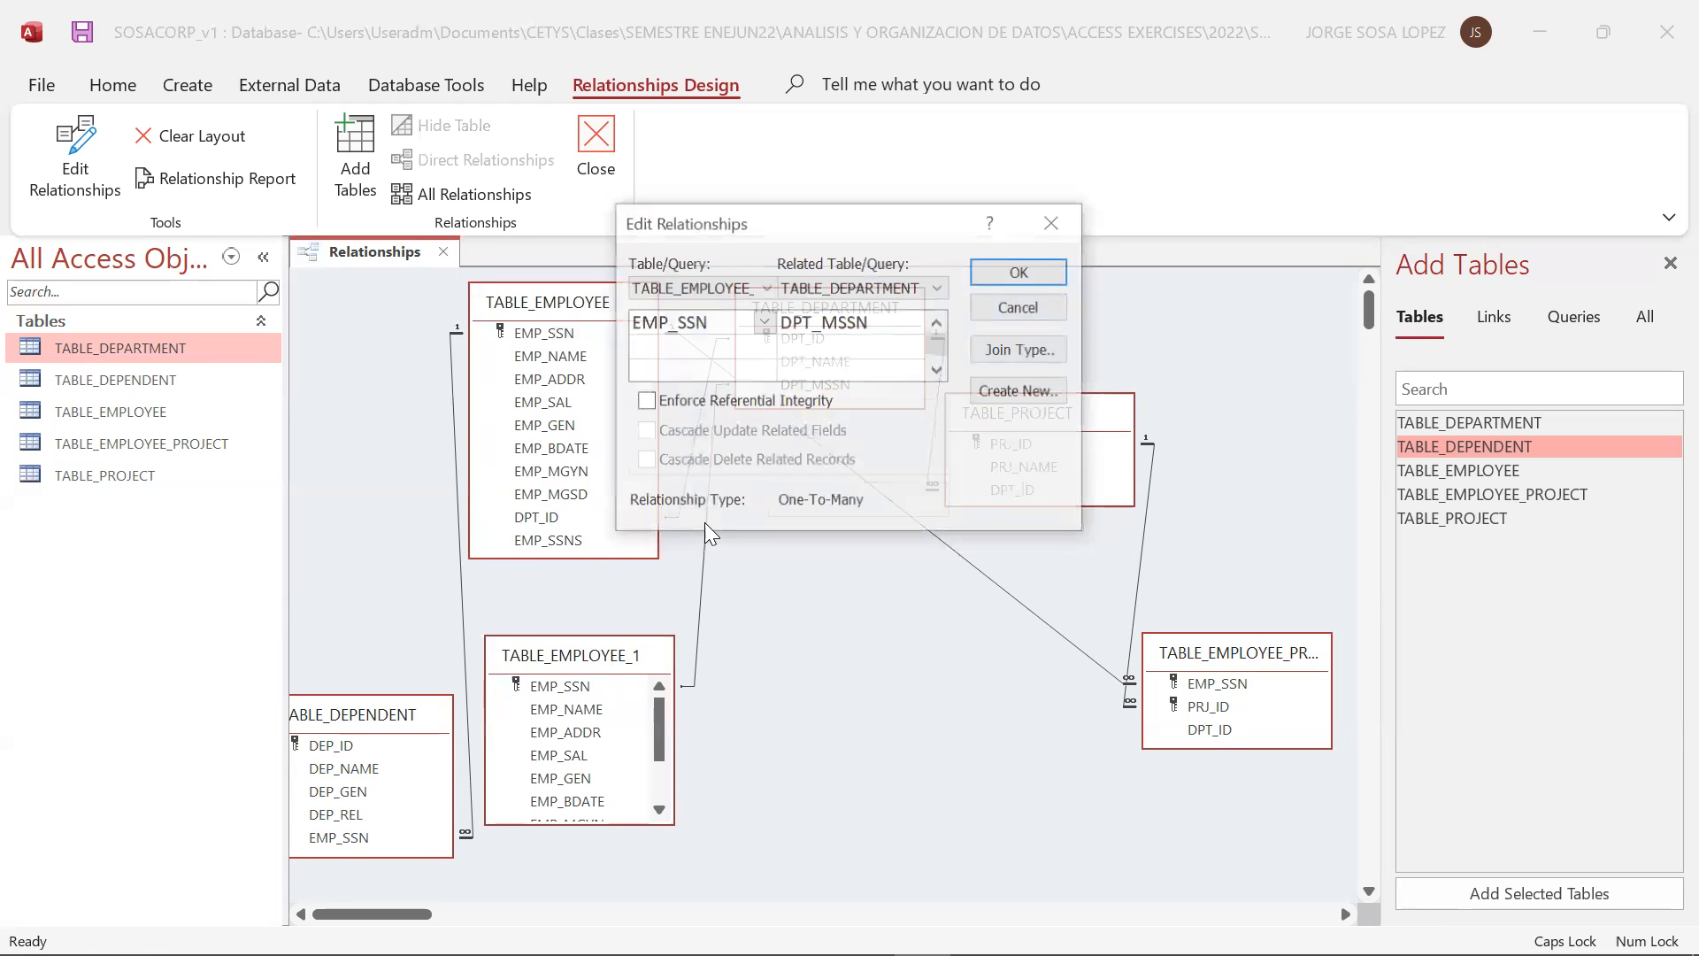
{"action": "left_click", "coordinate": [1051, 223]}
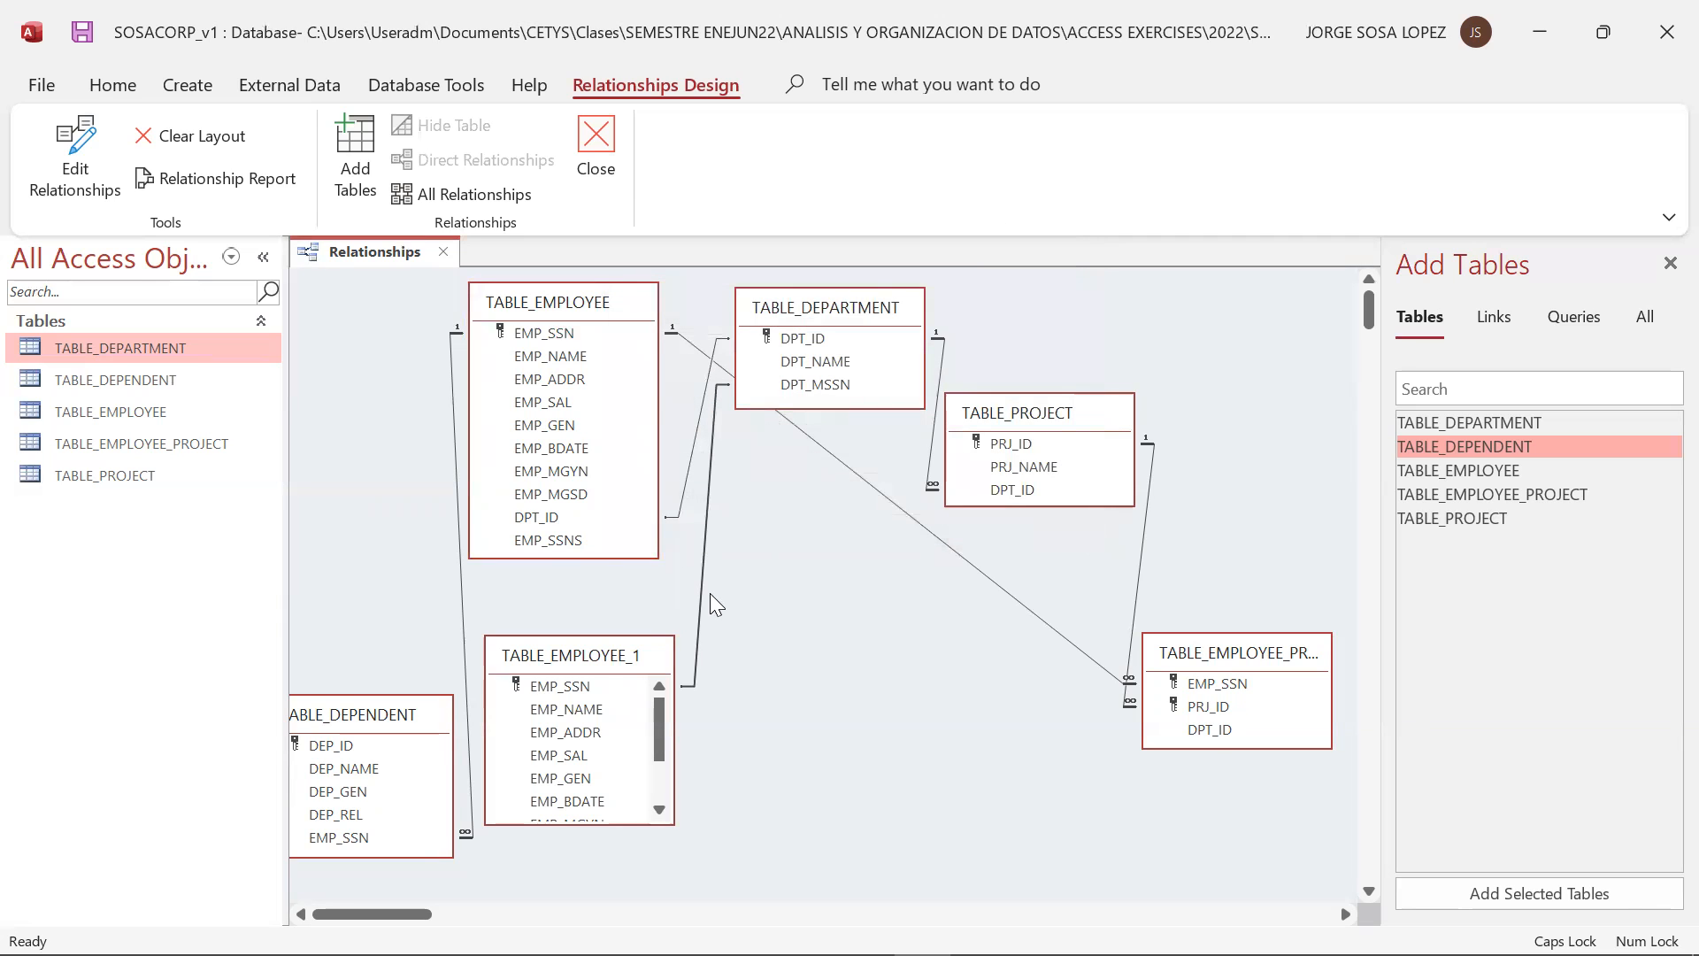
{"action": "key", "text": "Delete"}
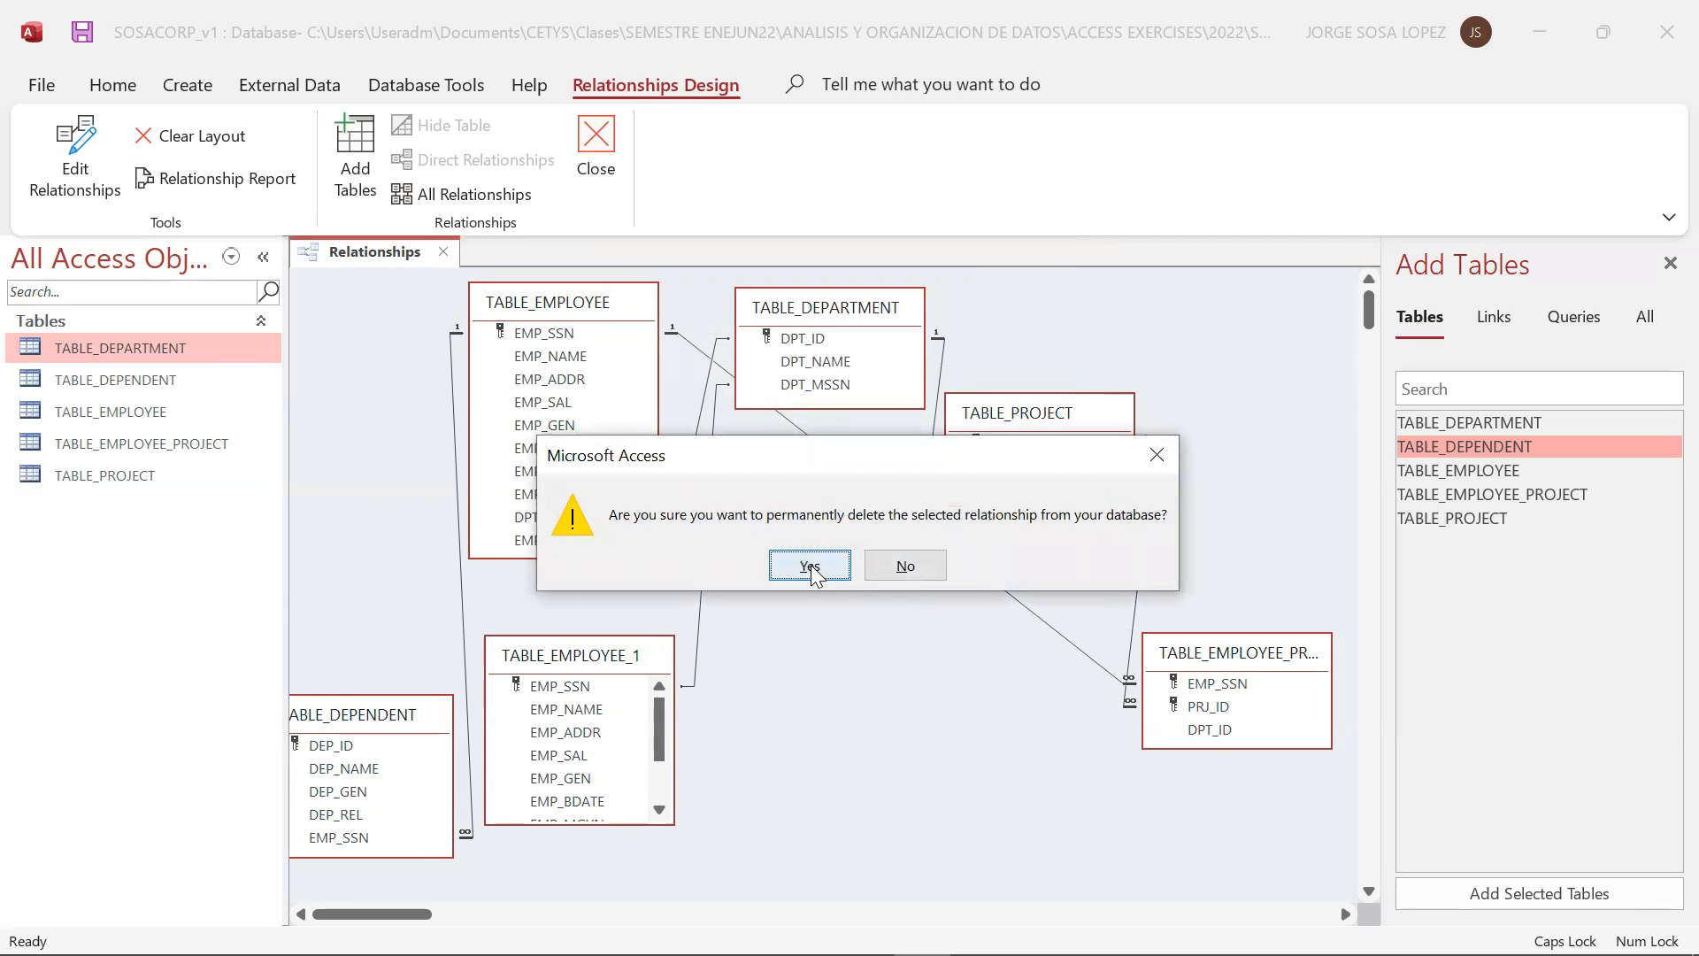
{"action": "left_click", "coordinate": [810, 565]}
{"action": "left_click", "coordinate": [625, 689]}
{"action": "key", "text": "Delete"}
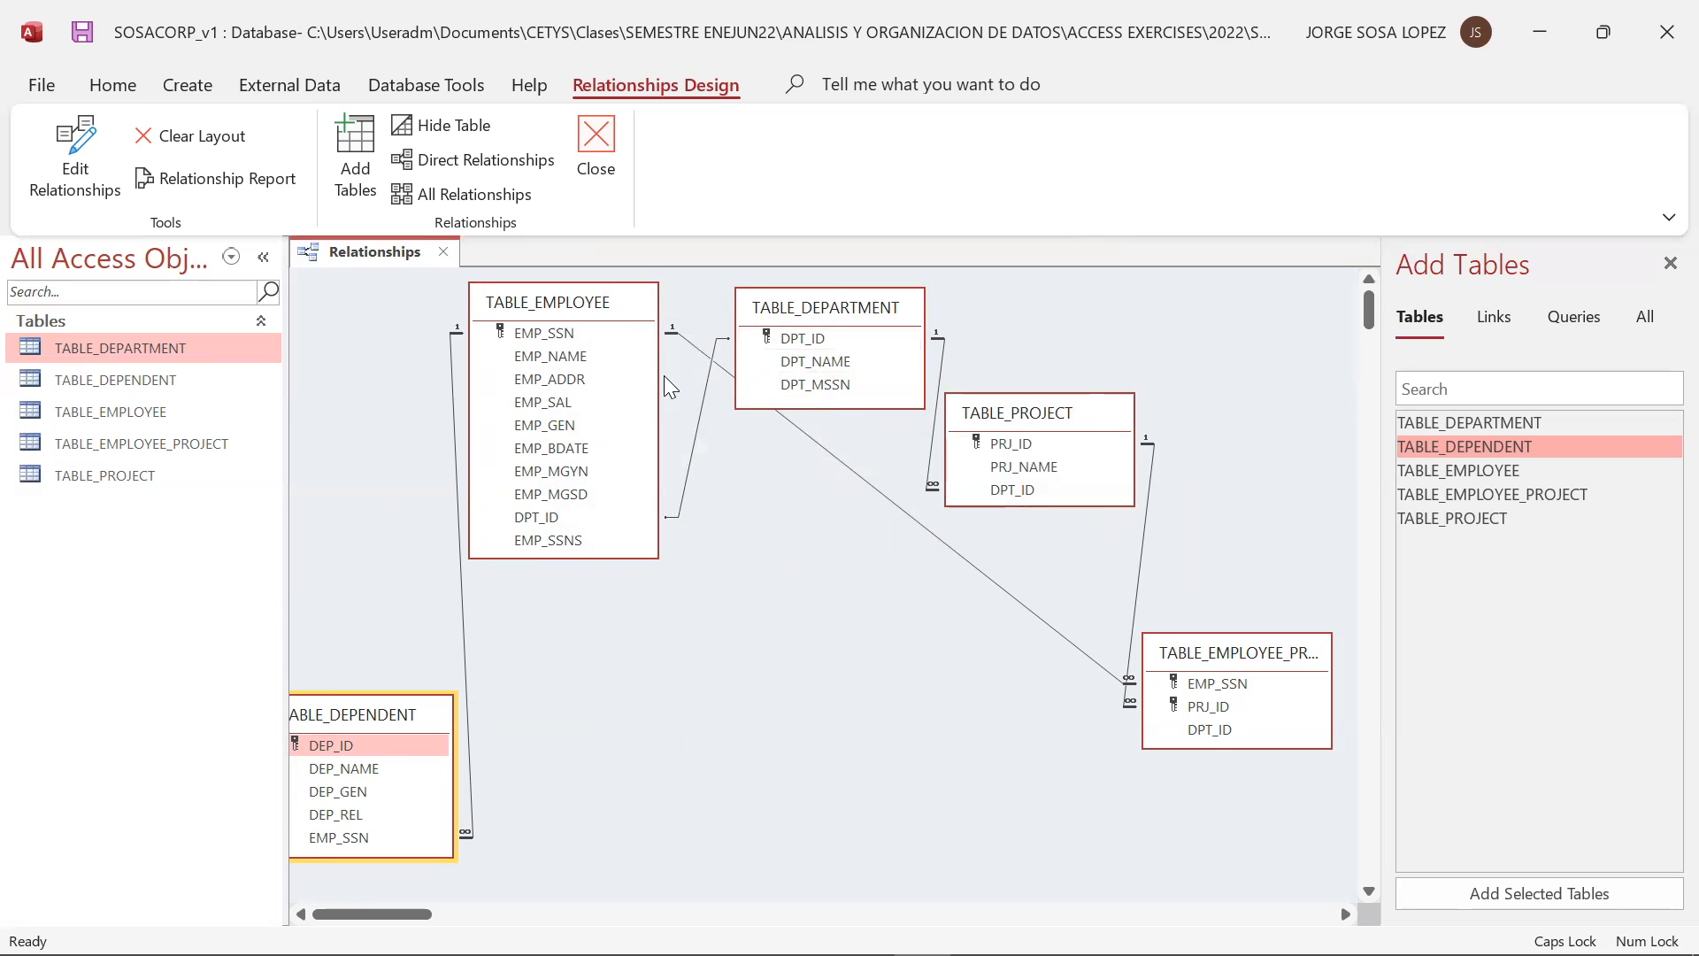
Delete the DPT_ID relationship between TABLE_DEPARTMENT and TABLE_EMPLOYEE, and recreate it with referential integrity enforced
{"action": "double_click", "coordinate": [702, 407]}
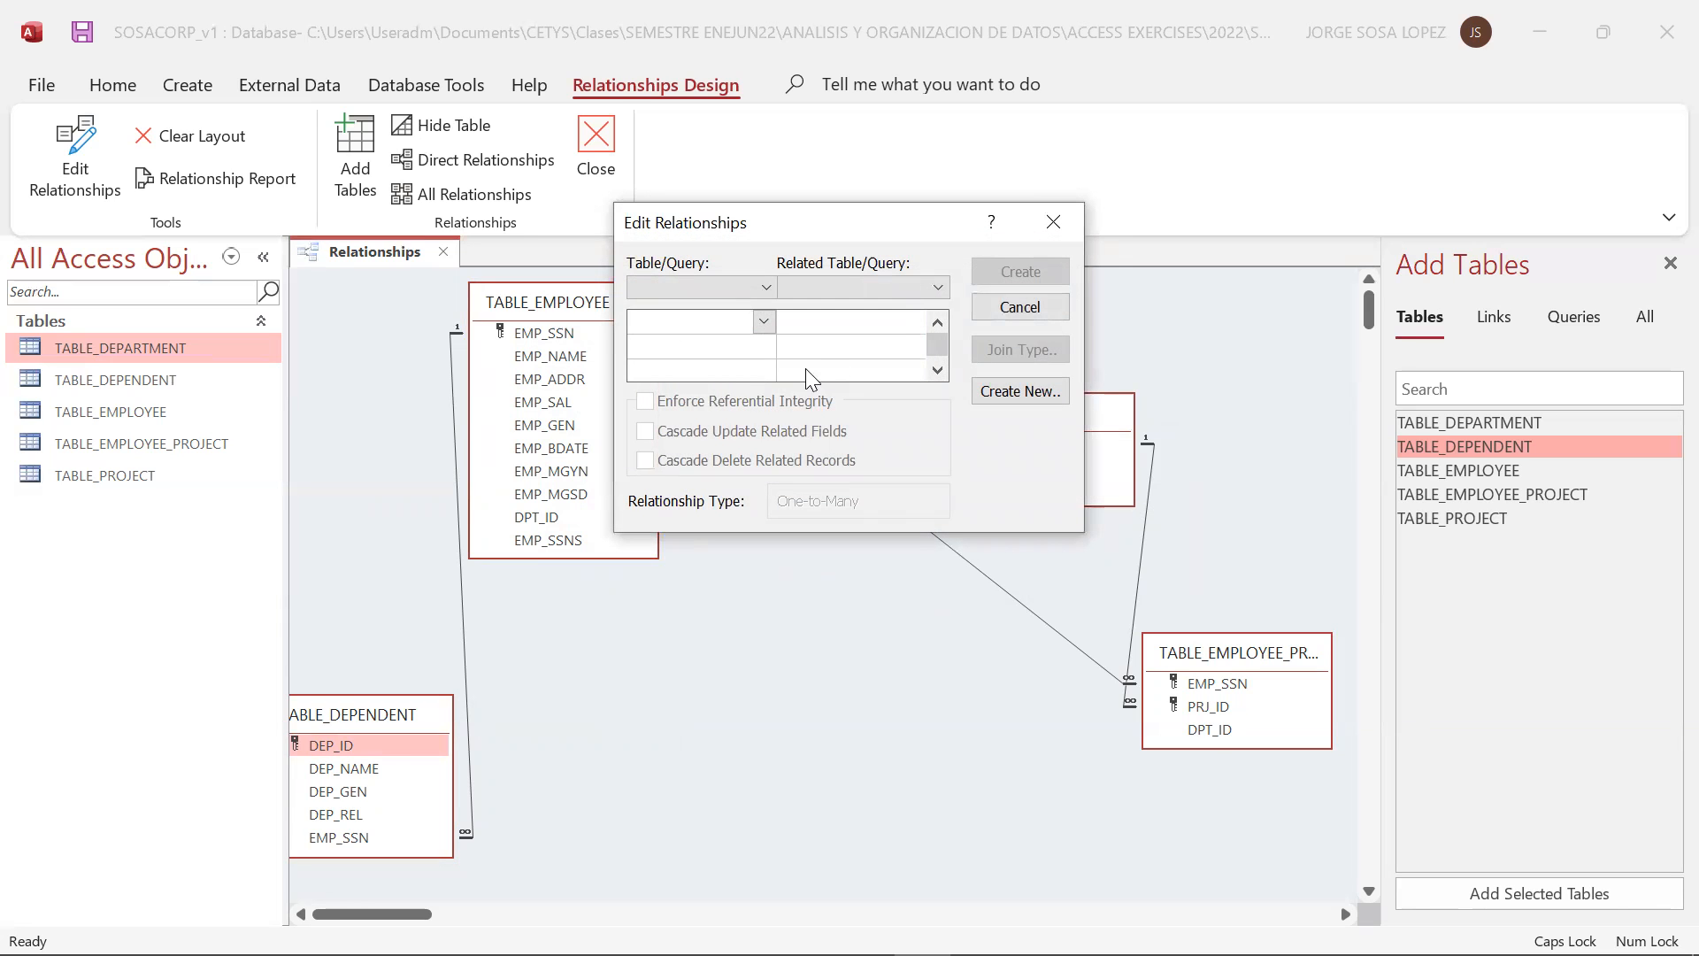
{"action": "left_click", "coordinate": [1019, 306]}
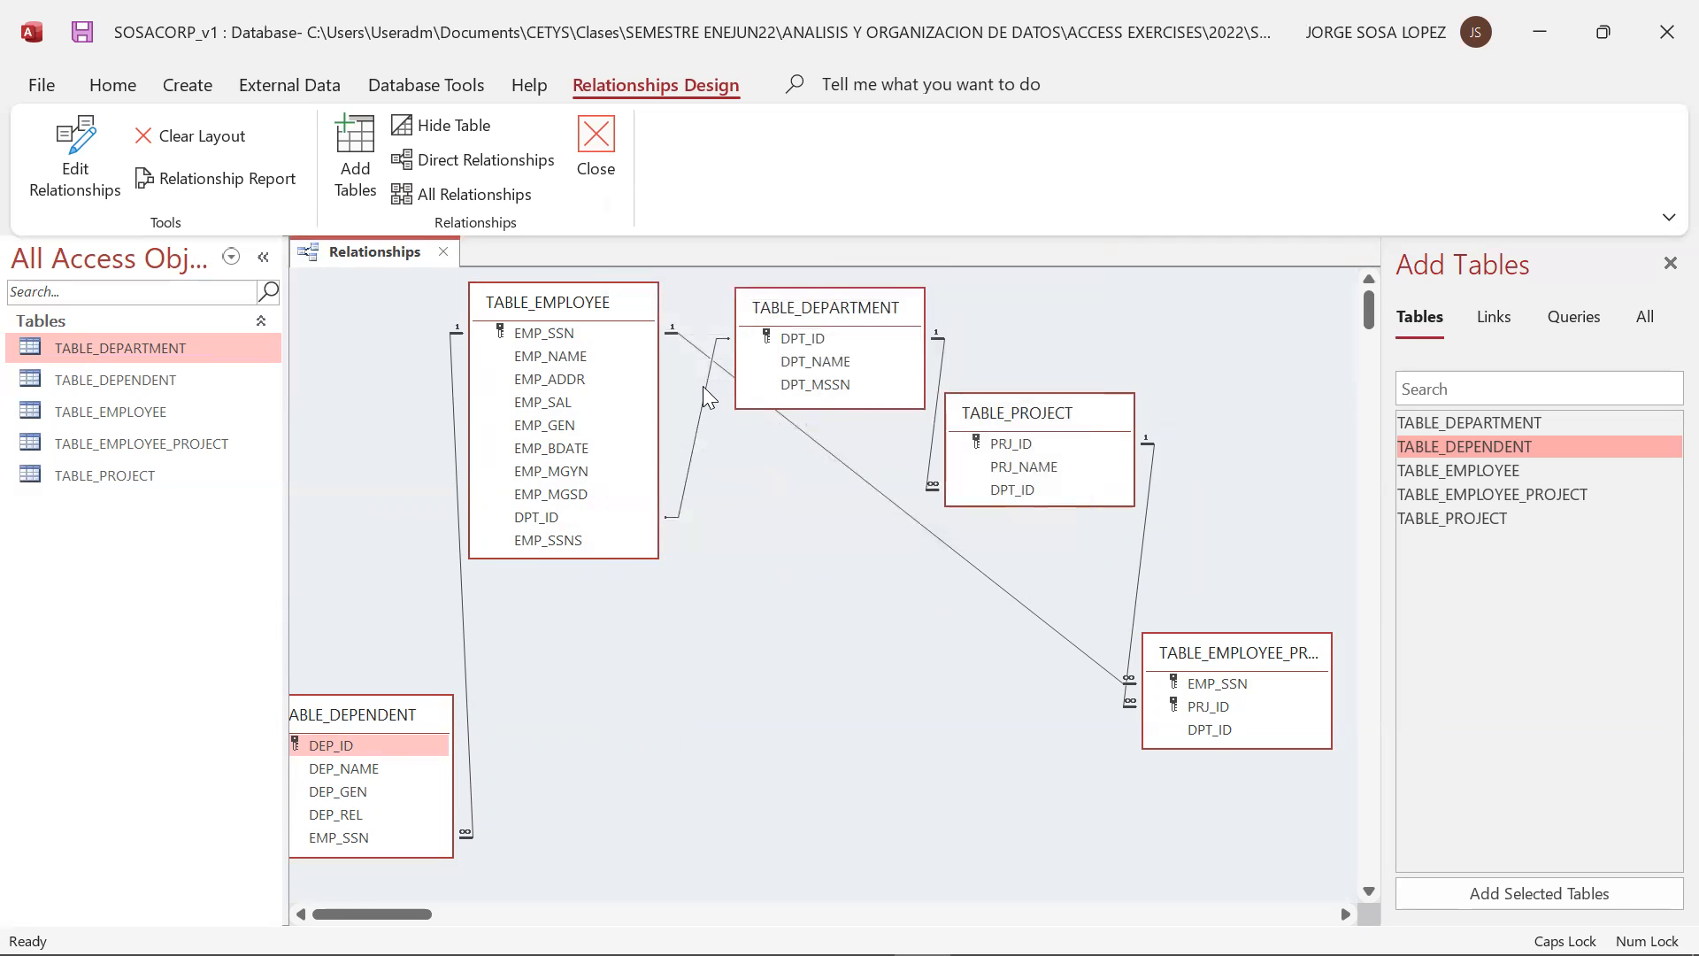
{"action": "left_click", "coordinate": [702, 386]}
{"action": "key", "text": "Delete"}
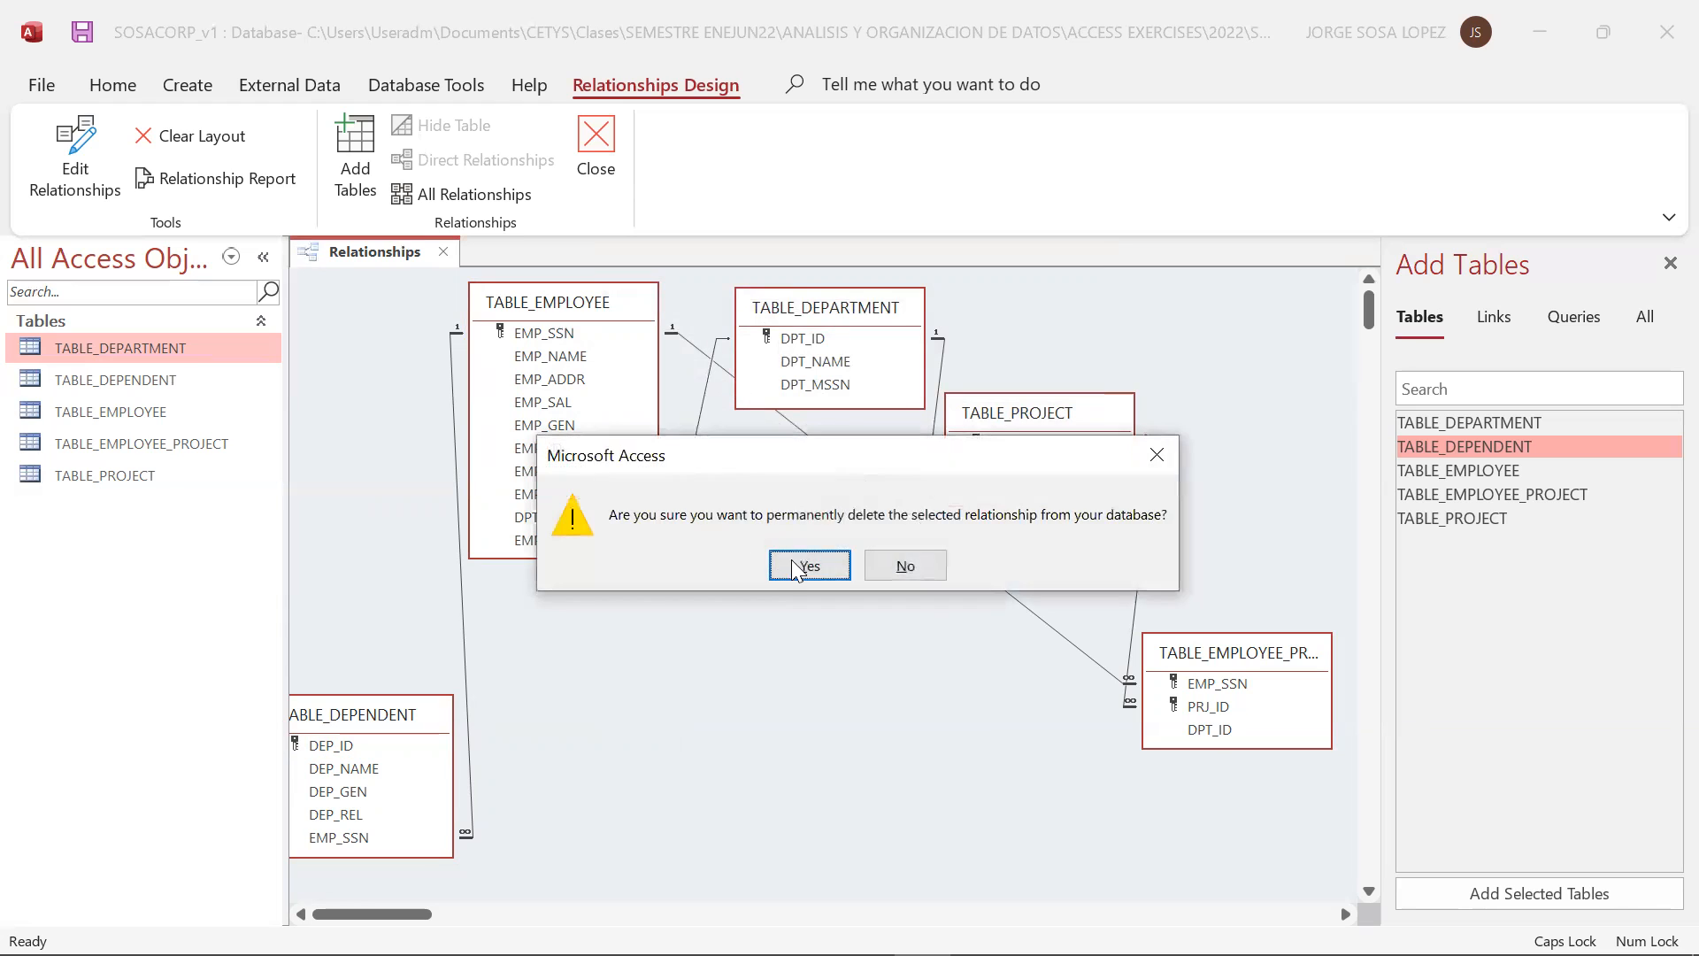
{"action": "left_click", "coordinate": [791, 565]}
{"action": "left_click_drag", "start_coordinate": [563, 517], "coordinate": [800, 342]}
{"action": "left_click", "coordinate": [695, 401]}
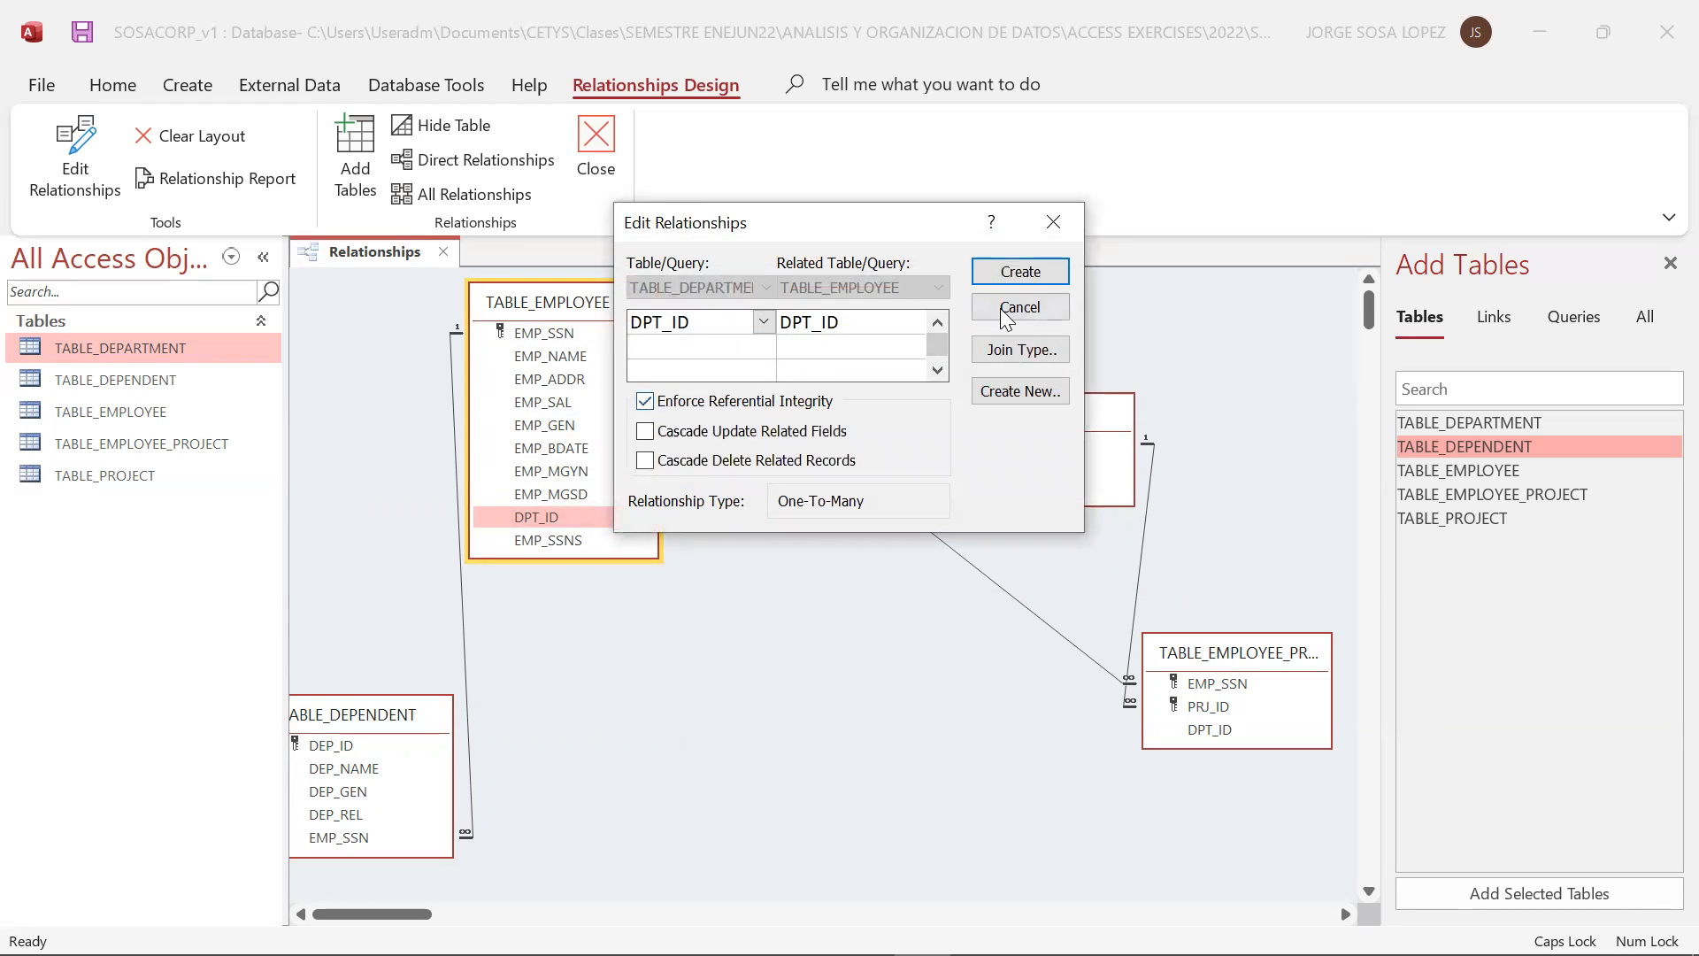
{"action": "left_click", "coordinate": [1019, 272]}
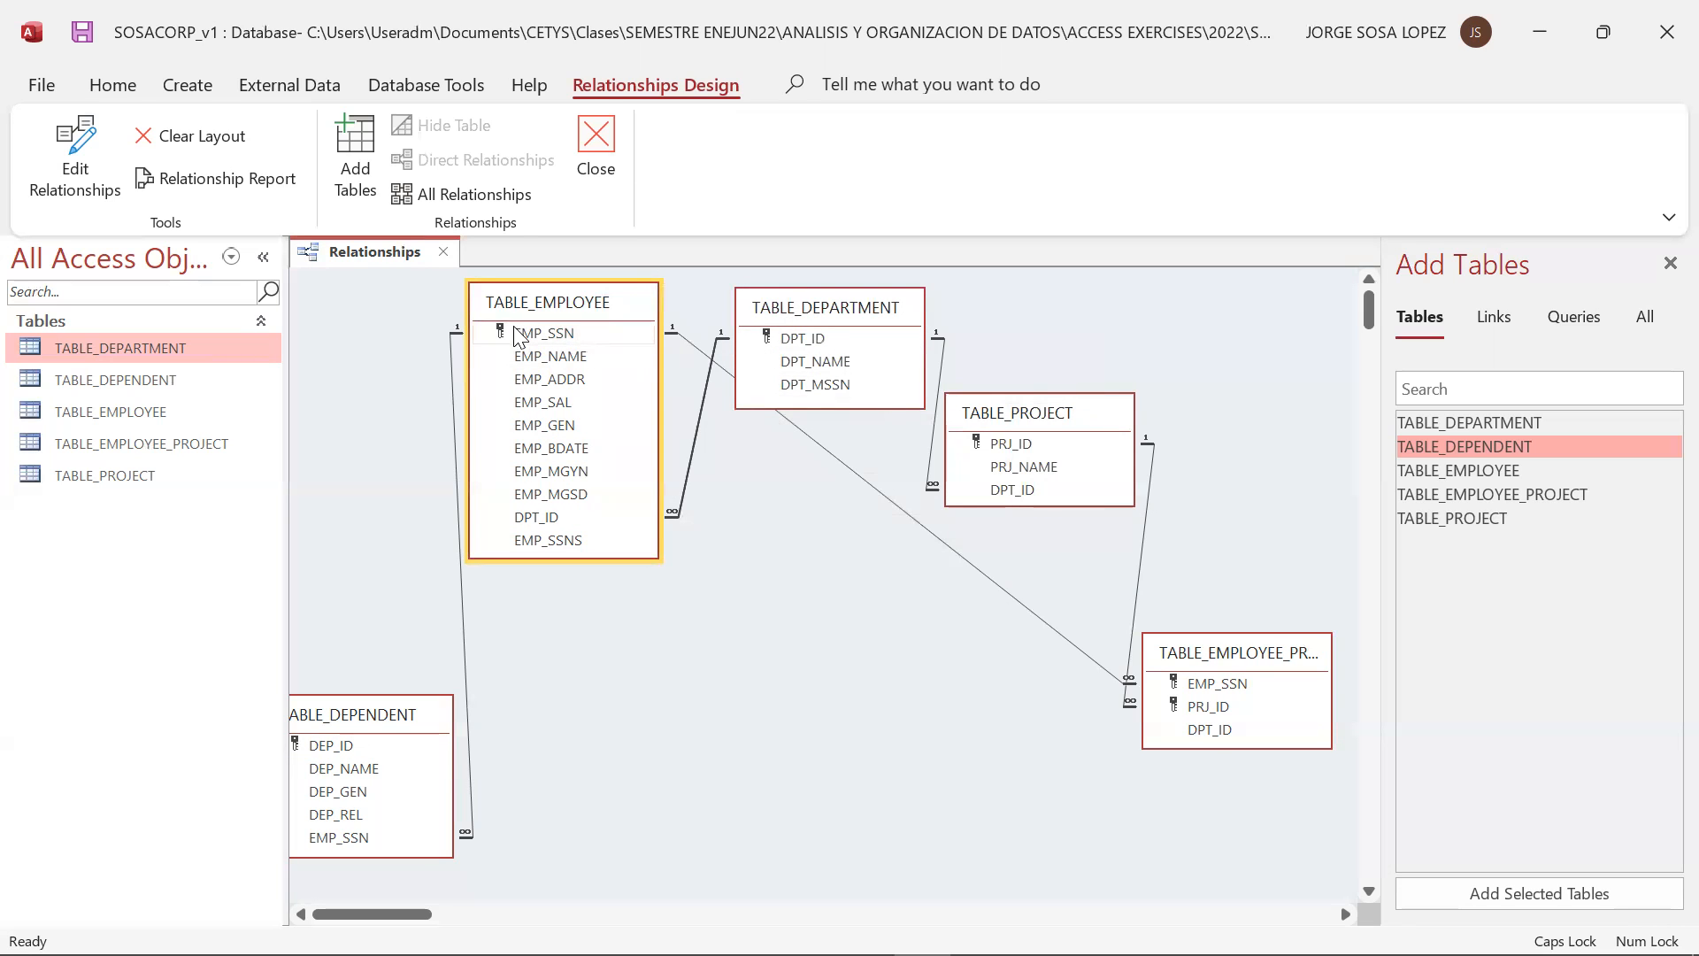
Relate EMP_SSN in TABLE_EMPLOYEE to DPT_MSSN as a new relationship with referential integrity, and move the duplicate employee table below TABLE_EMPLOYEE
{"action": "left_click_drag", "start_coordinate": [552, 331], "coordinate": [827, 390]}
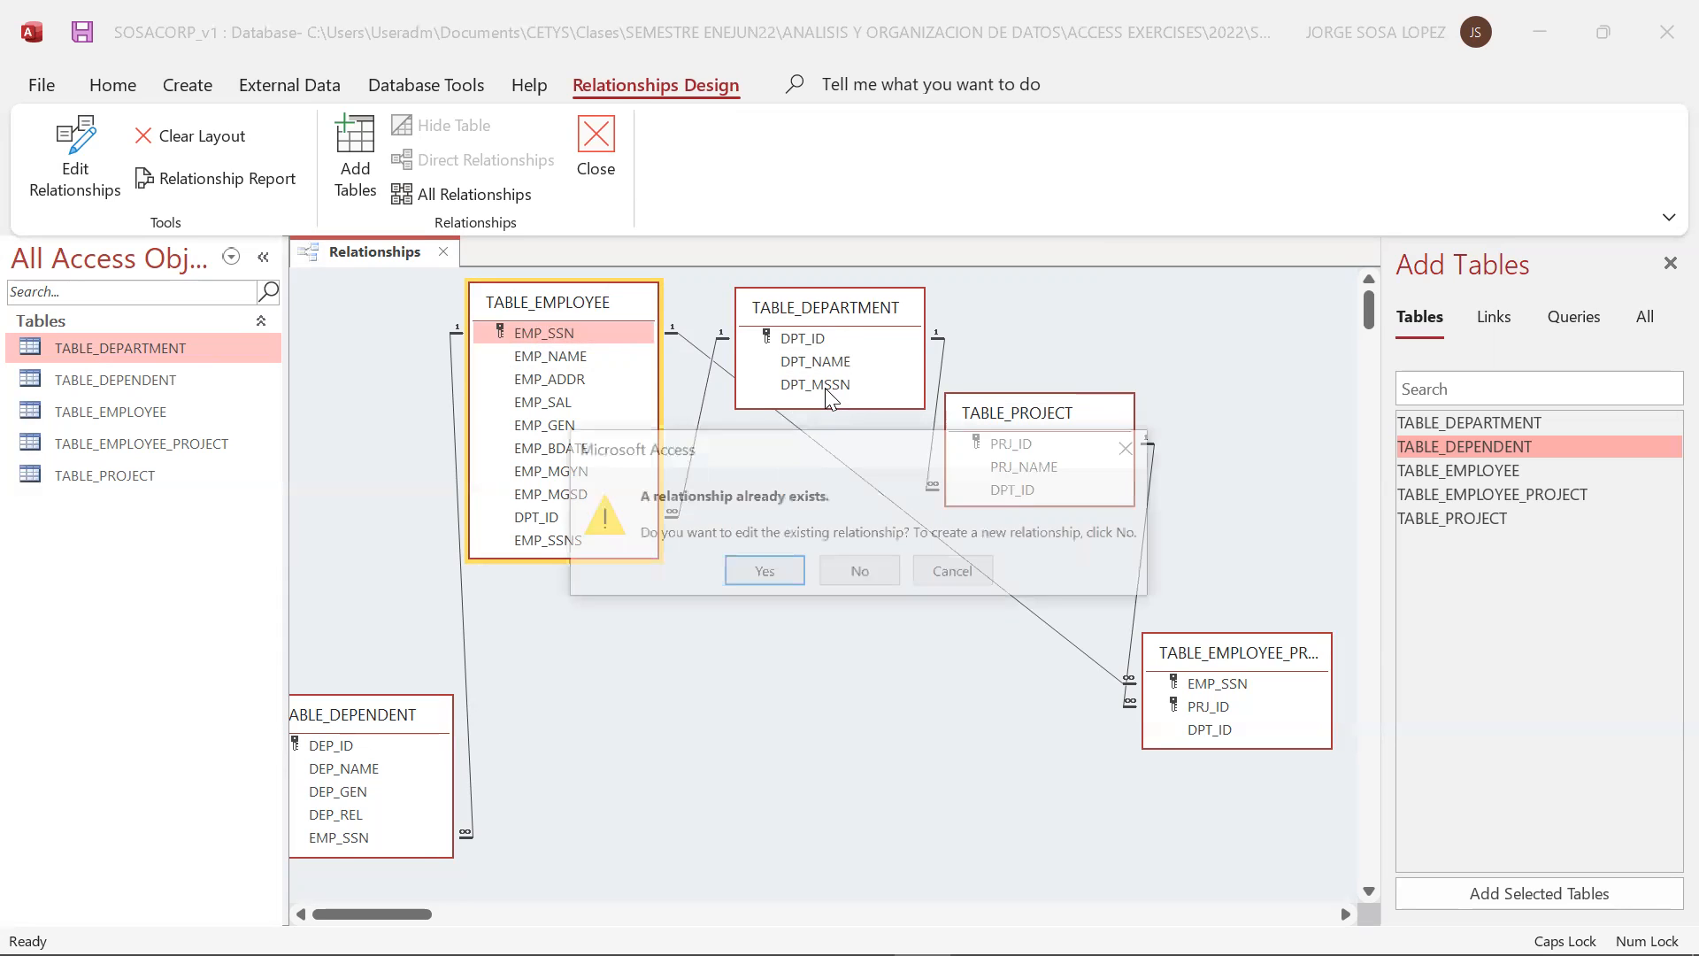
{"action": "left_click", "coordinate": [869, 573]}
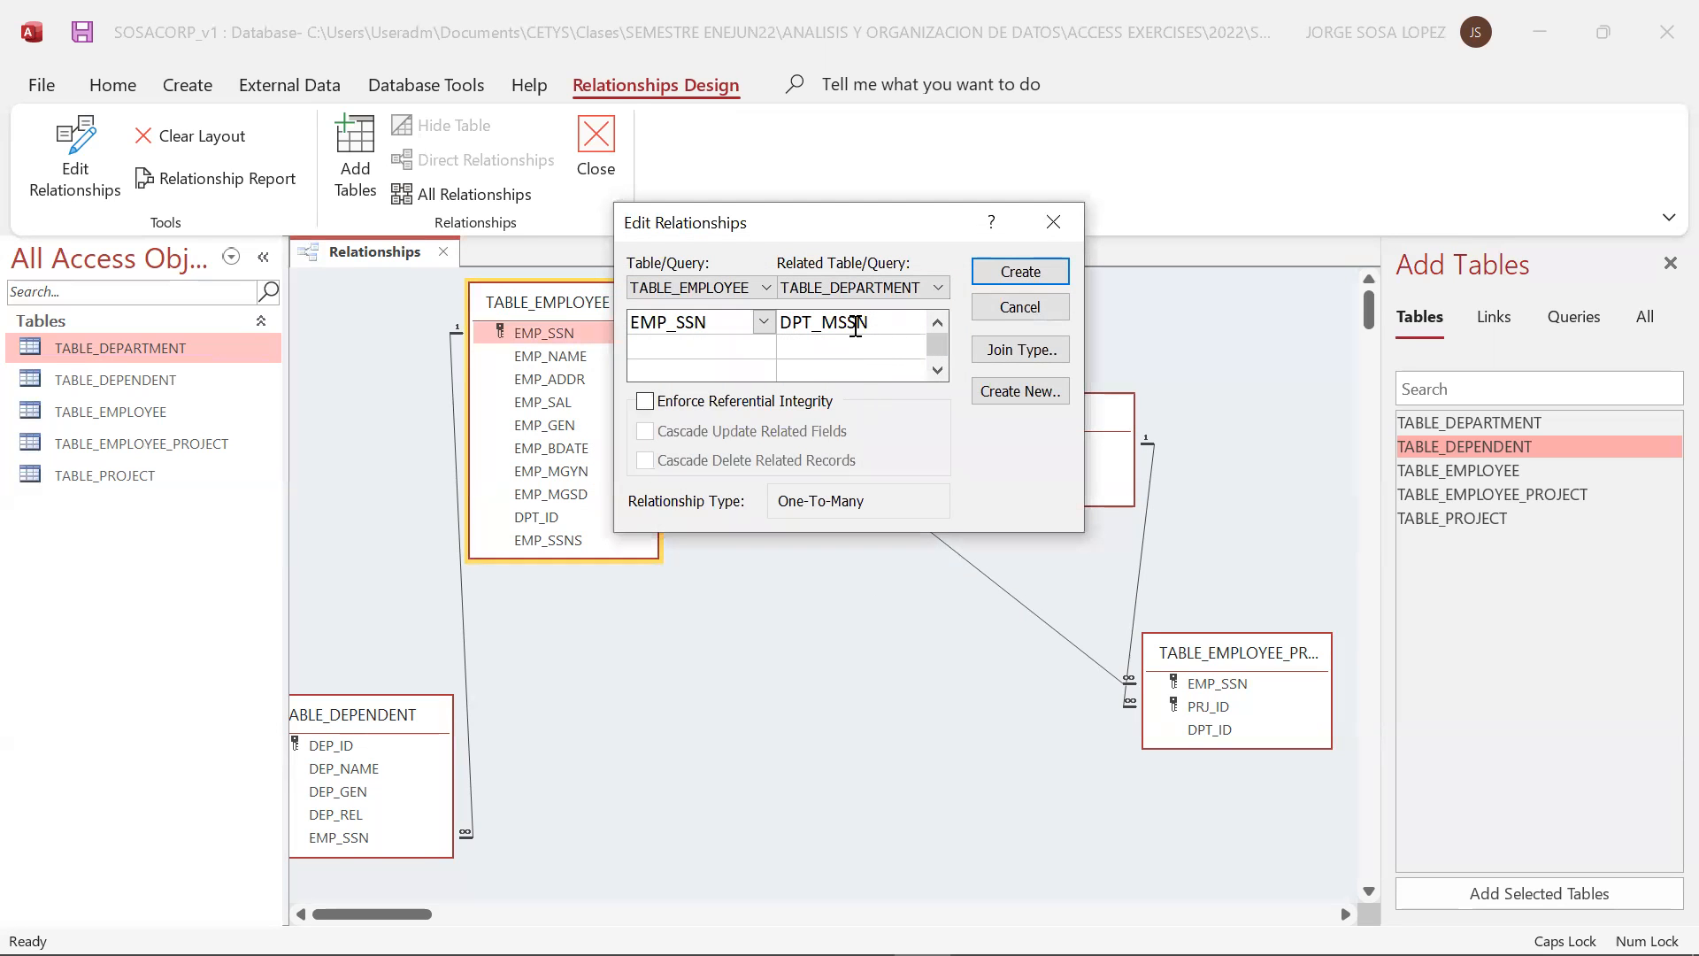
{"action": "left_click", "coordinate": [699, 404]}
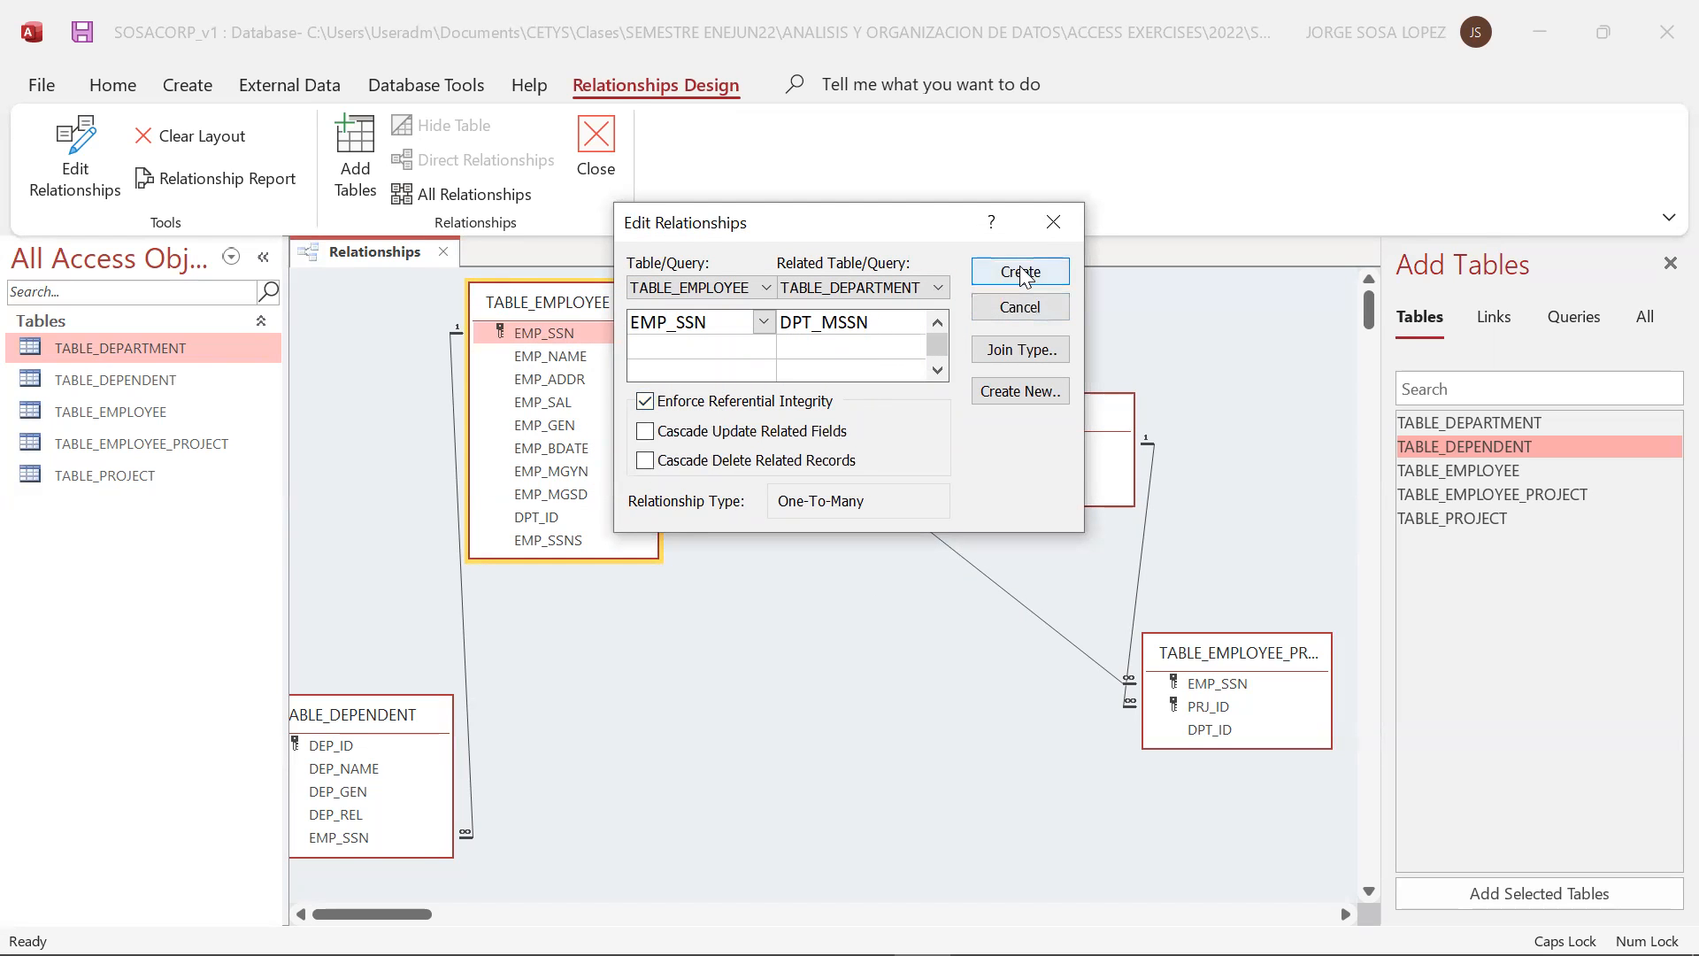
{"action": "left_click", "coordinate": [1022, 272]}
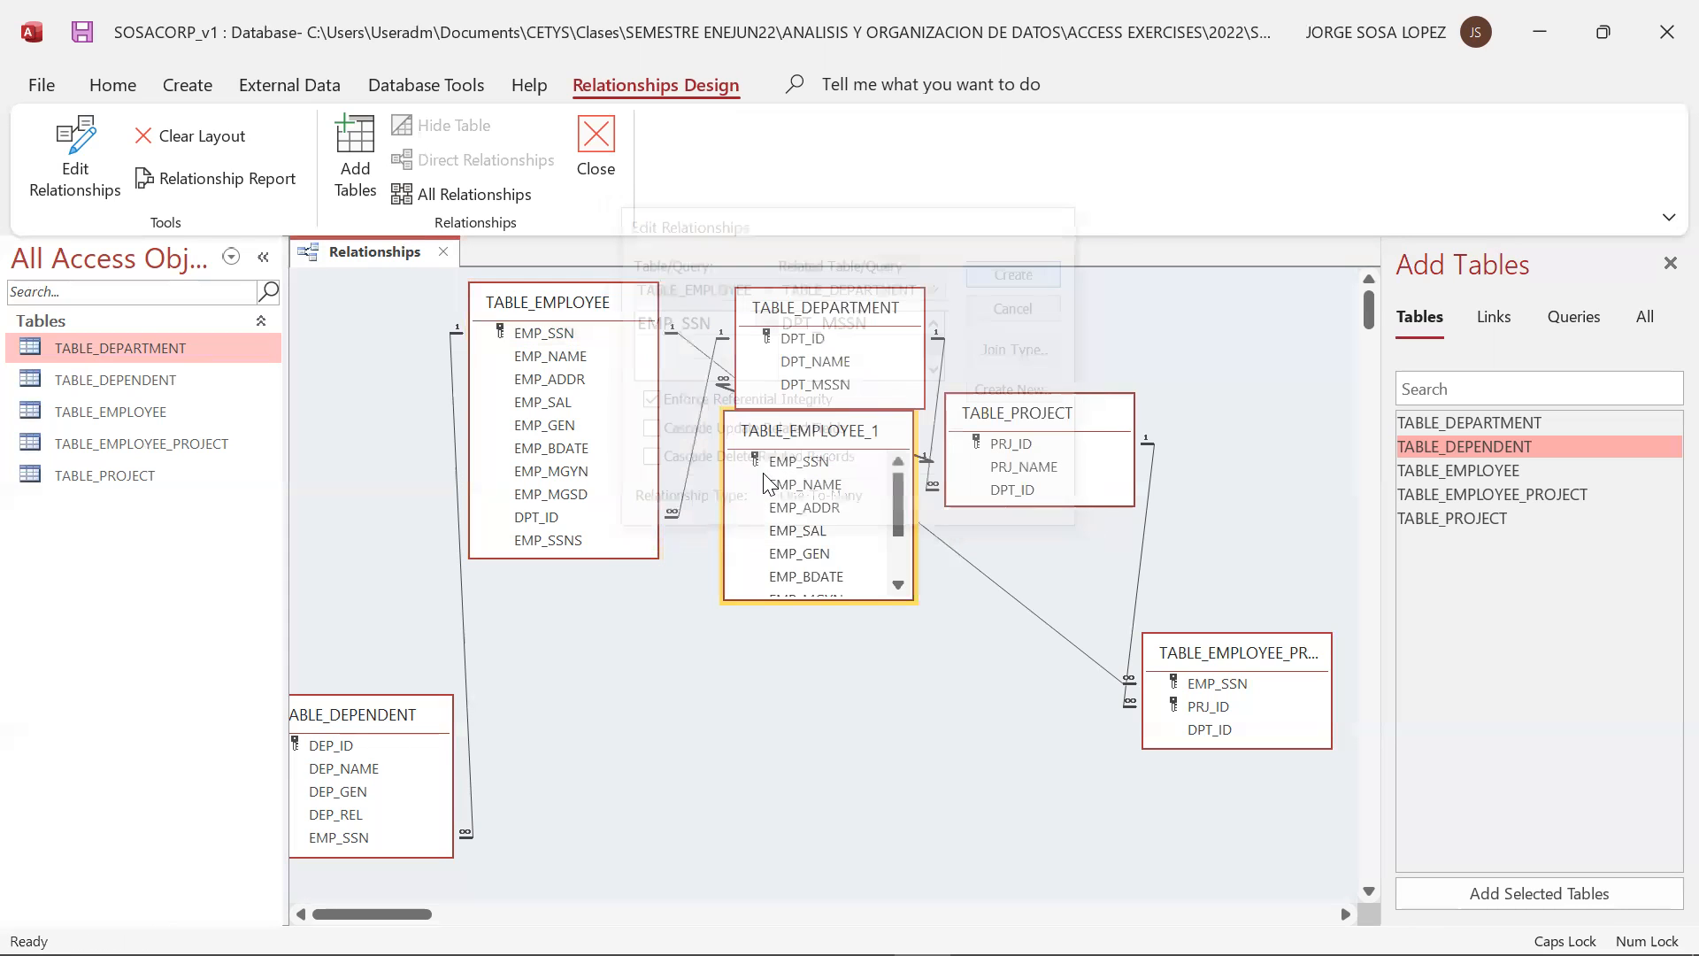
{"action": "left_click", "coordinate": [808, 461]}
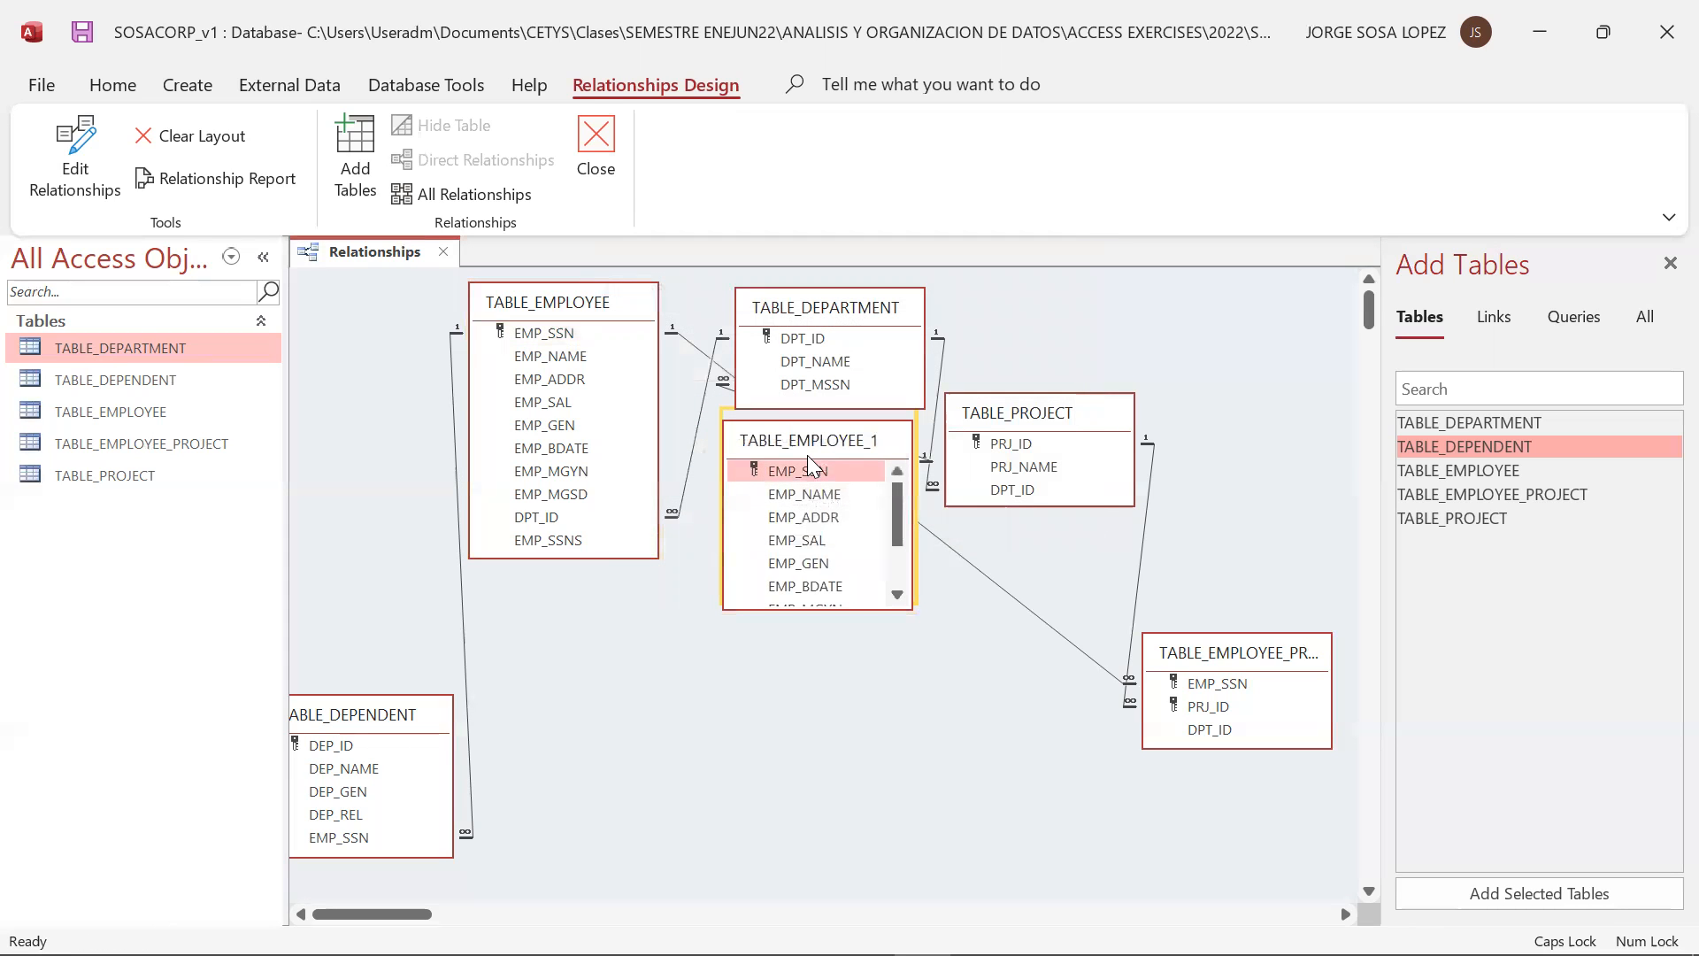
{"action": "left_click_drag", "start_coordinate": [807, 455], "coordinate": [602, 642]}
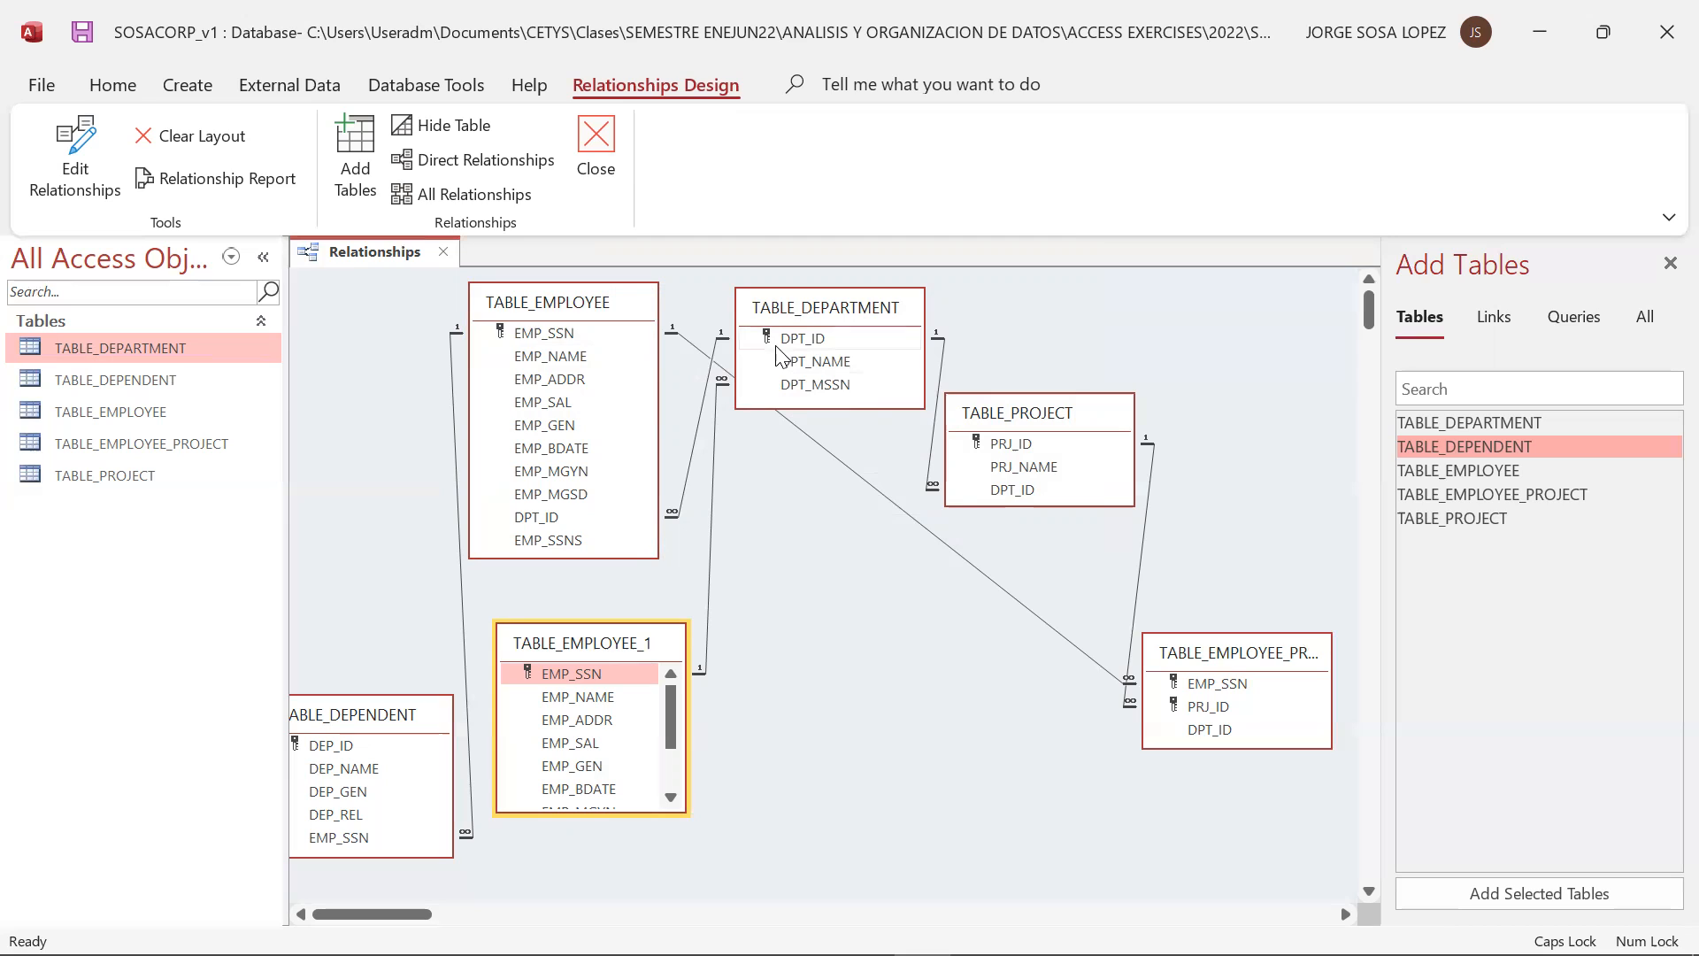
Place TABLE_EMPLOYEE_1 closer beneath TABLE_EMPLOYEE, and shift TABLE_EMPLOYEE, TABLE_PROJECT and TABLE_EMPLOYEE_PROJECT rightward to spread out the diagram
{"action": "left_click_drag", "start_coordinate": [588, 627], "coordinate": [591, 624]}
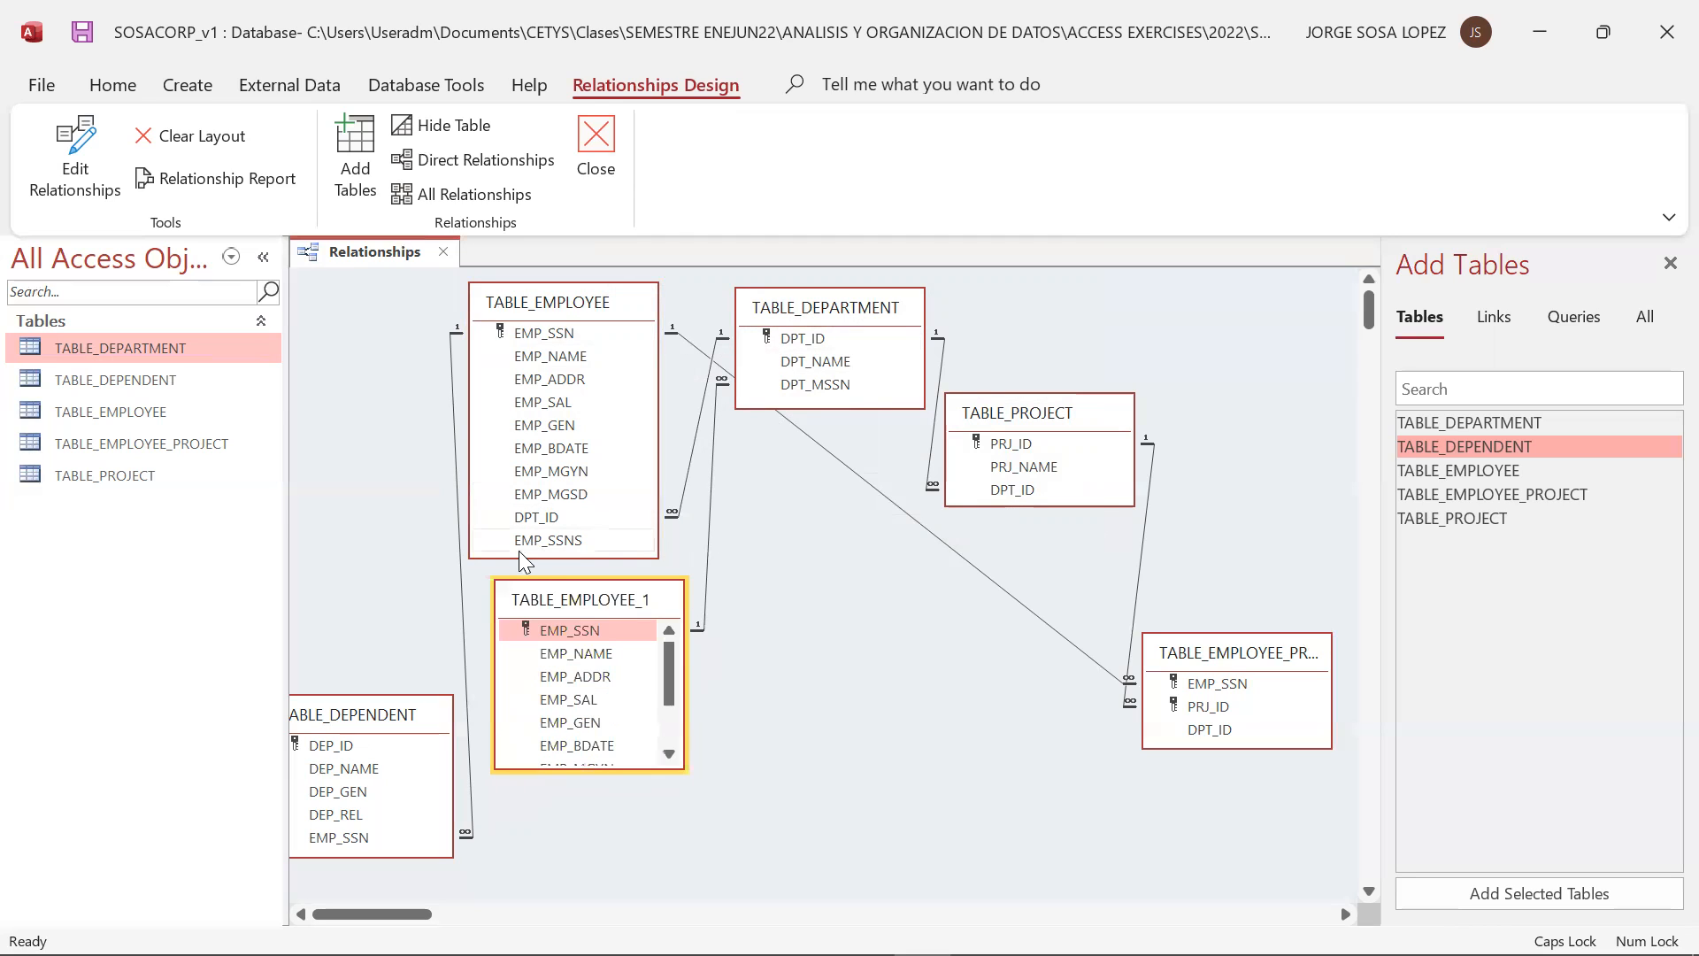
{"action": "left_click_drag", "start_coordinate": [549, 542], "coordinate": [736, 446]}
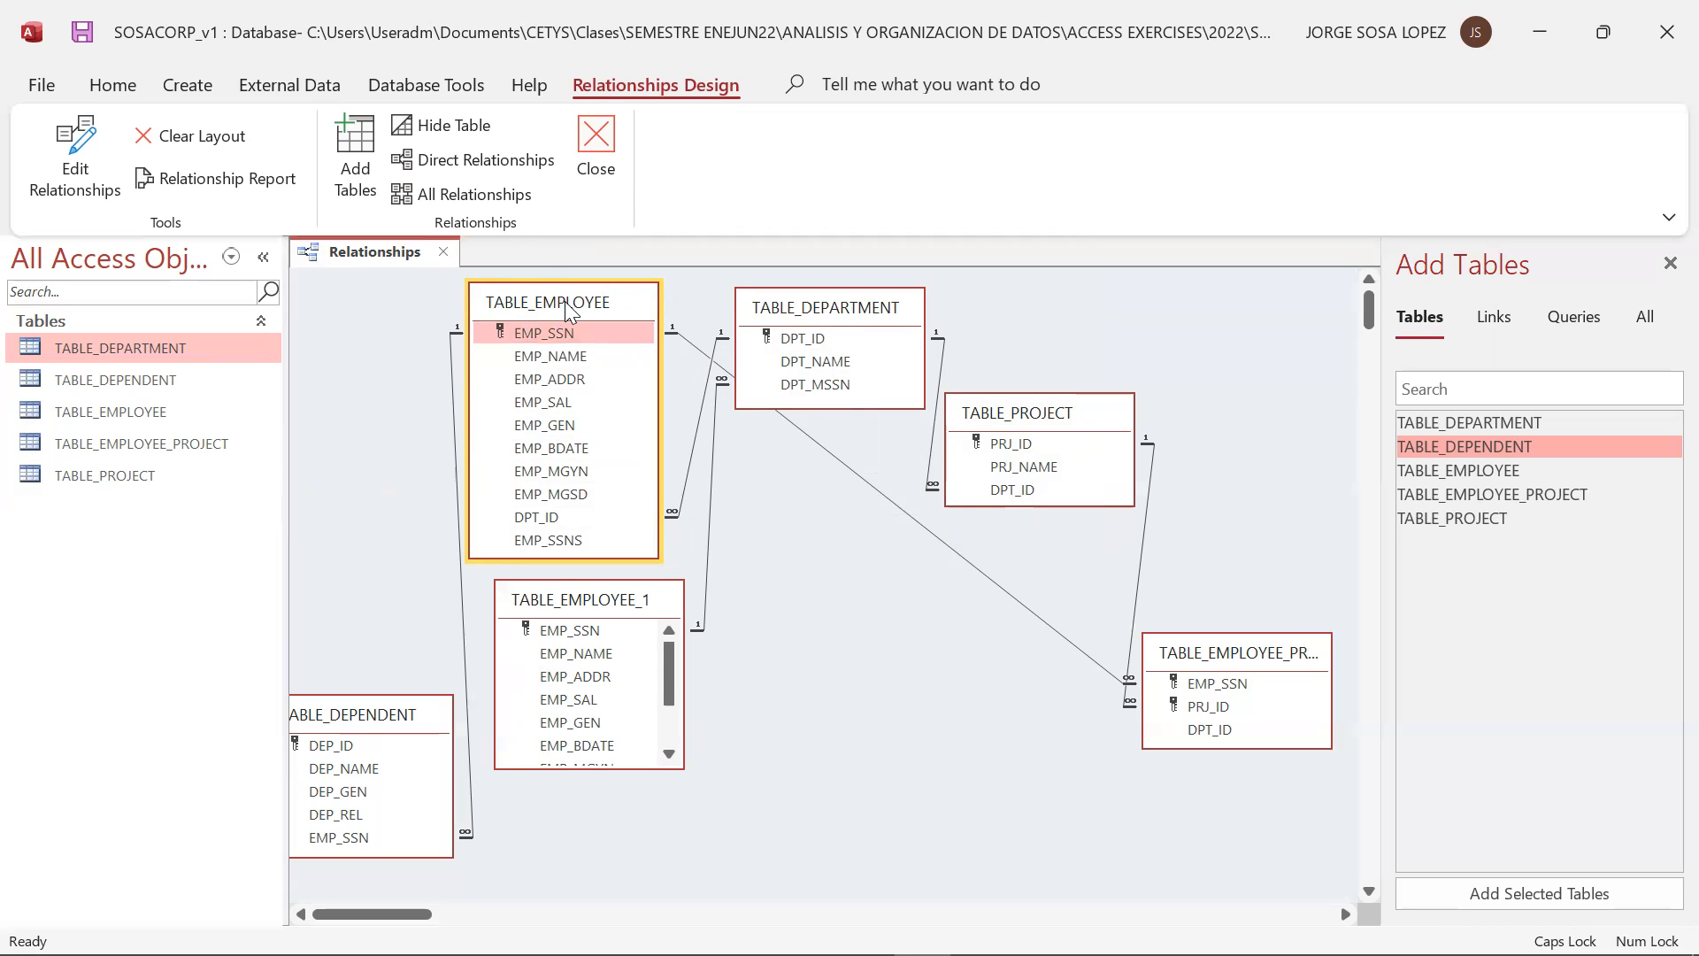
{"action": "left_click_drag", "start_coordinate": [575, 305], "coordinate": [607, 302]}
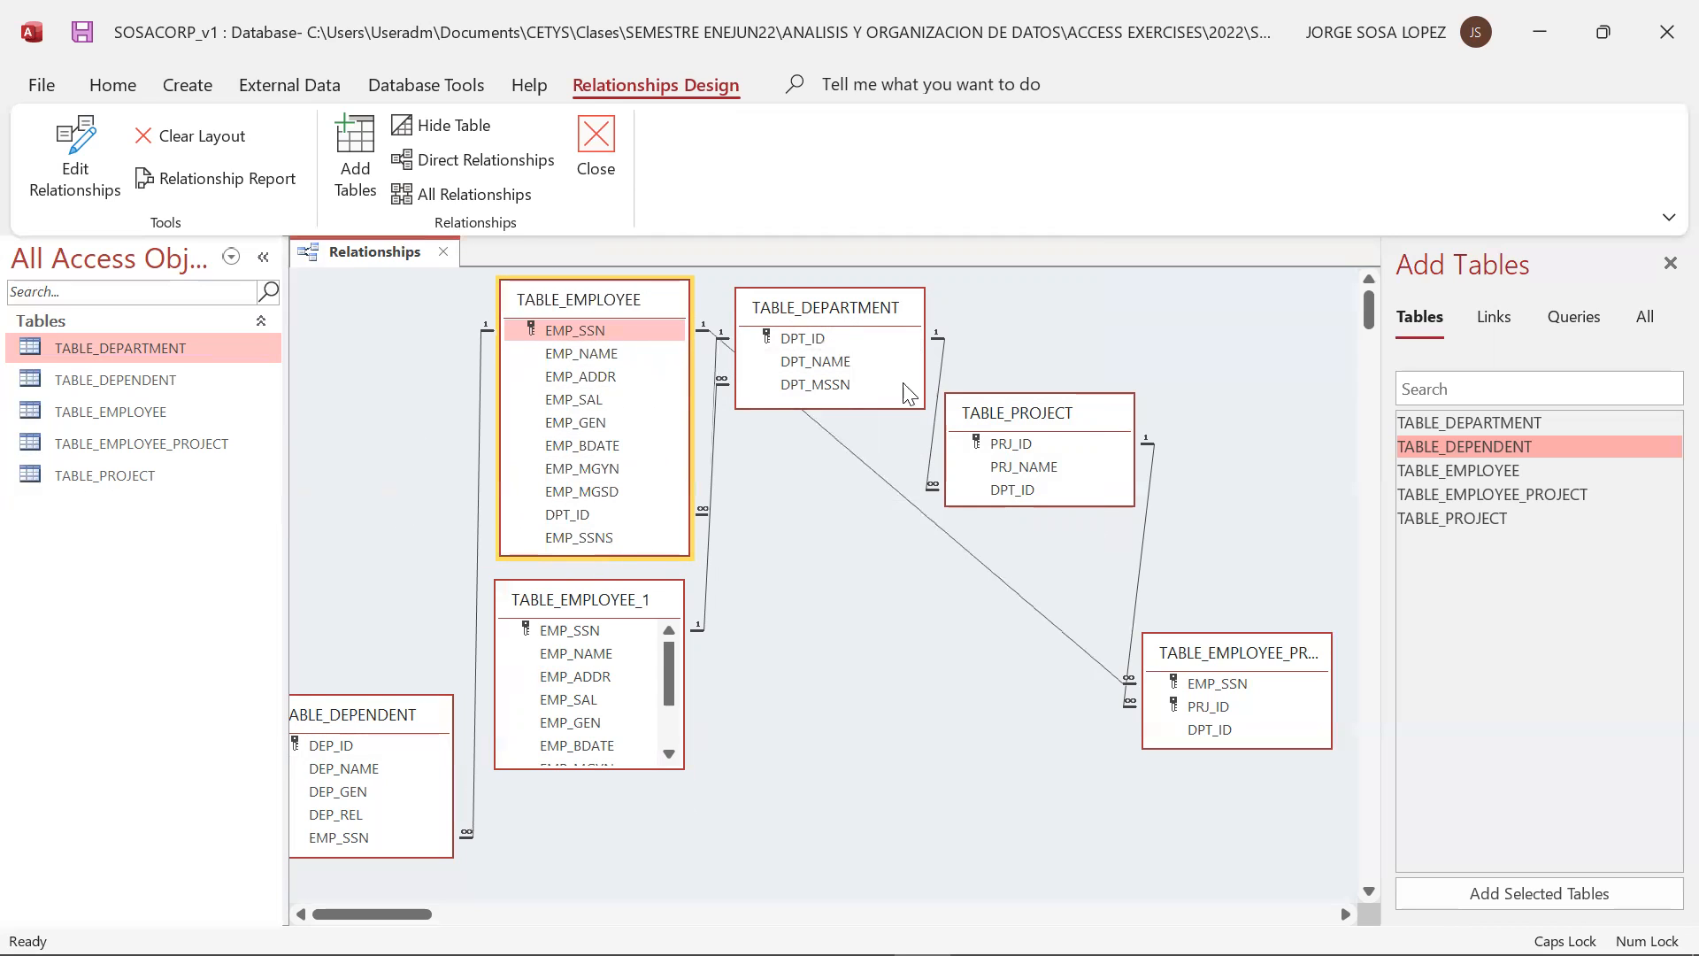
{"action": "left_click_drag", "start_coordinate": [1065, 418], "coordinate": [1108, 414]}
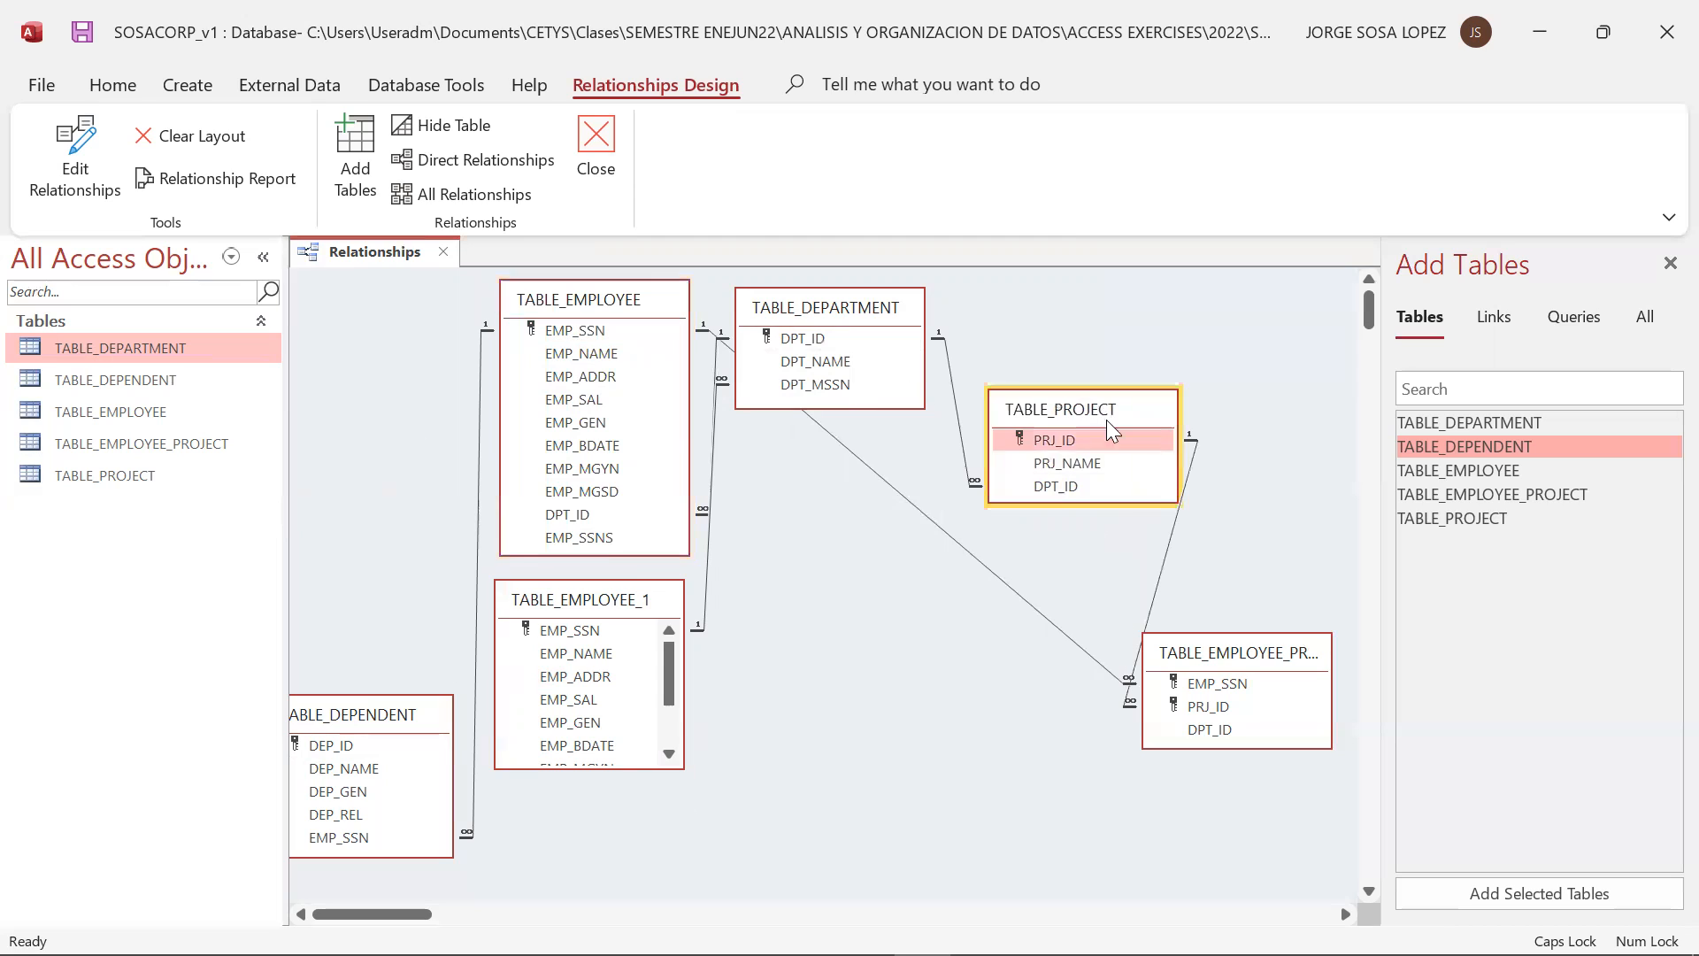
{"action": "left_click", "coordinate": [1222, 660]}
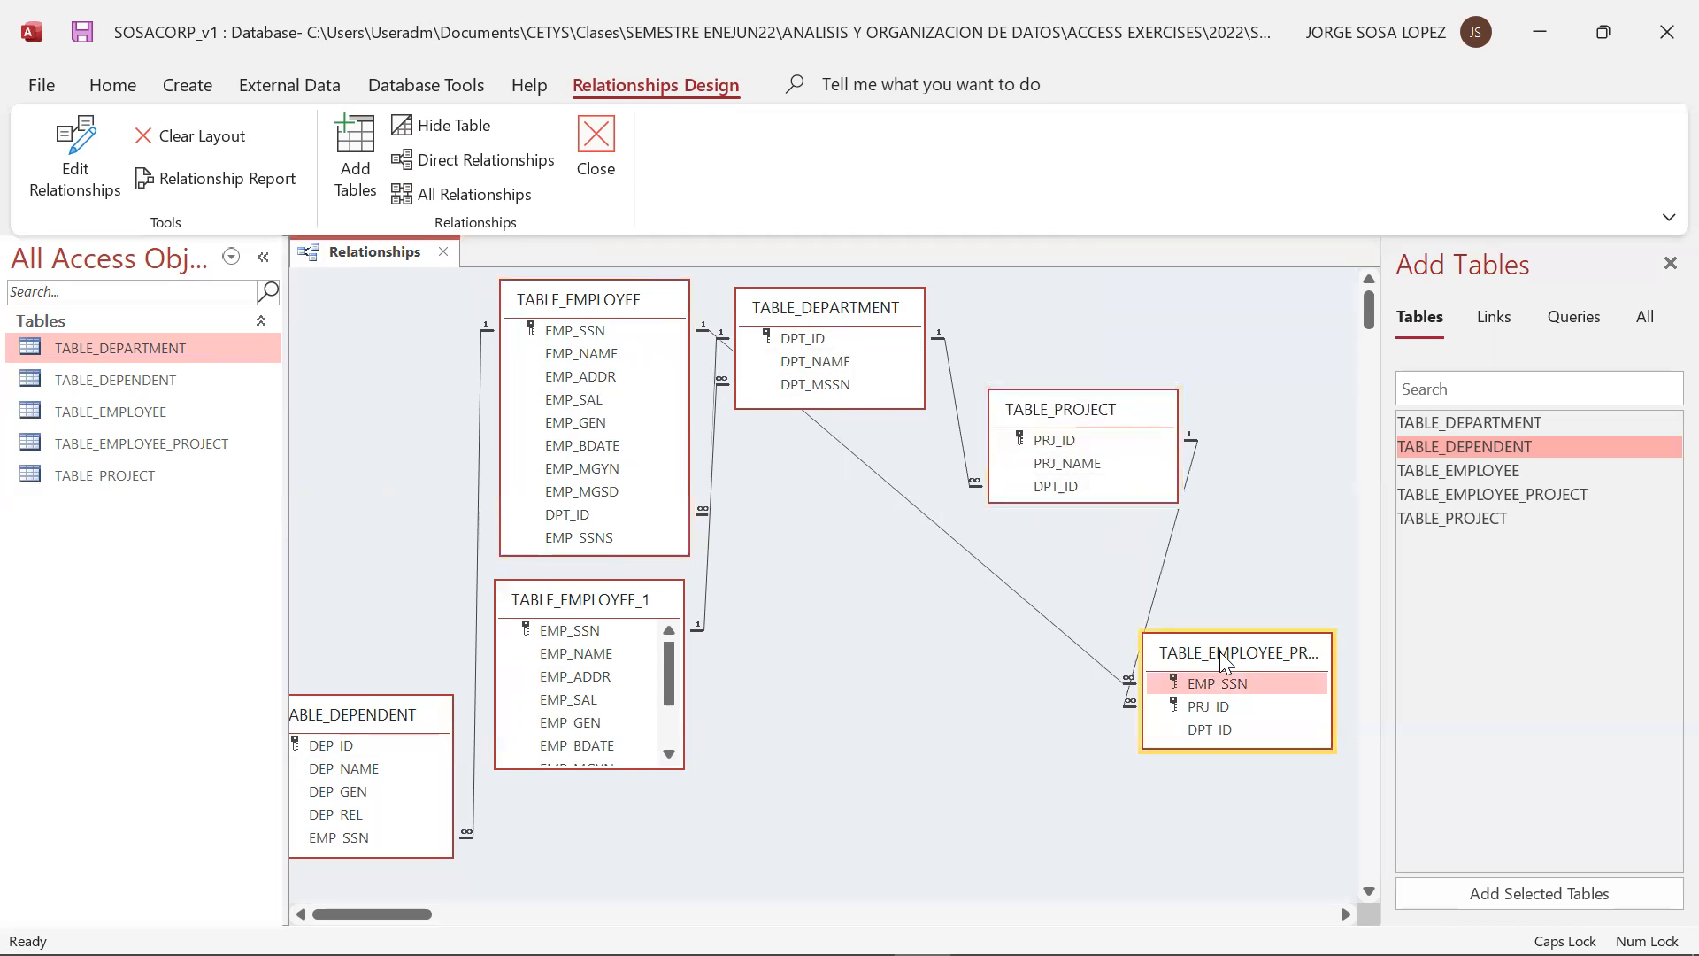
{"action": "left_click_drag", "start_coordinate": [1222, 660], "coordinate": [1310, 686]}
Move TABLE_DEPARTMENT down between the employee and project tables, and lower TABLE_EMPLOYEE_1 beside it to untangle their relationship lines
{"action": "left_click_drag", "start_coordinate": [806, 320], "coordinate": [847, 632]}
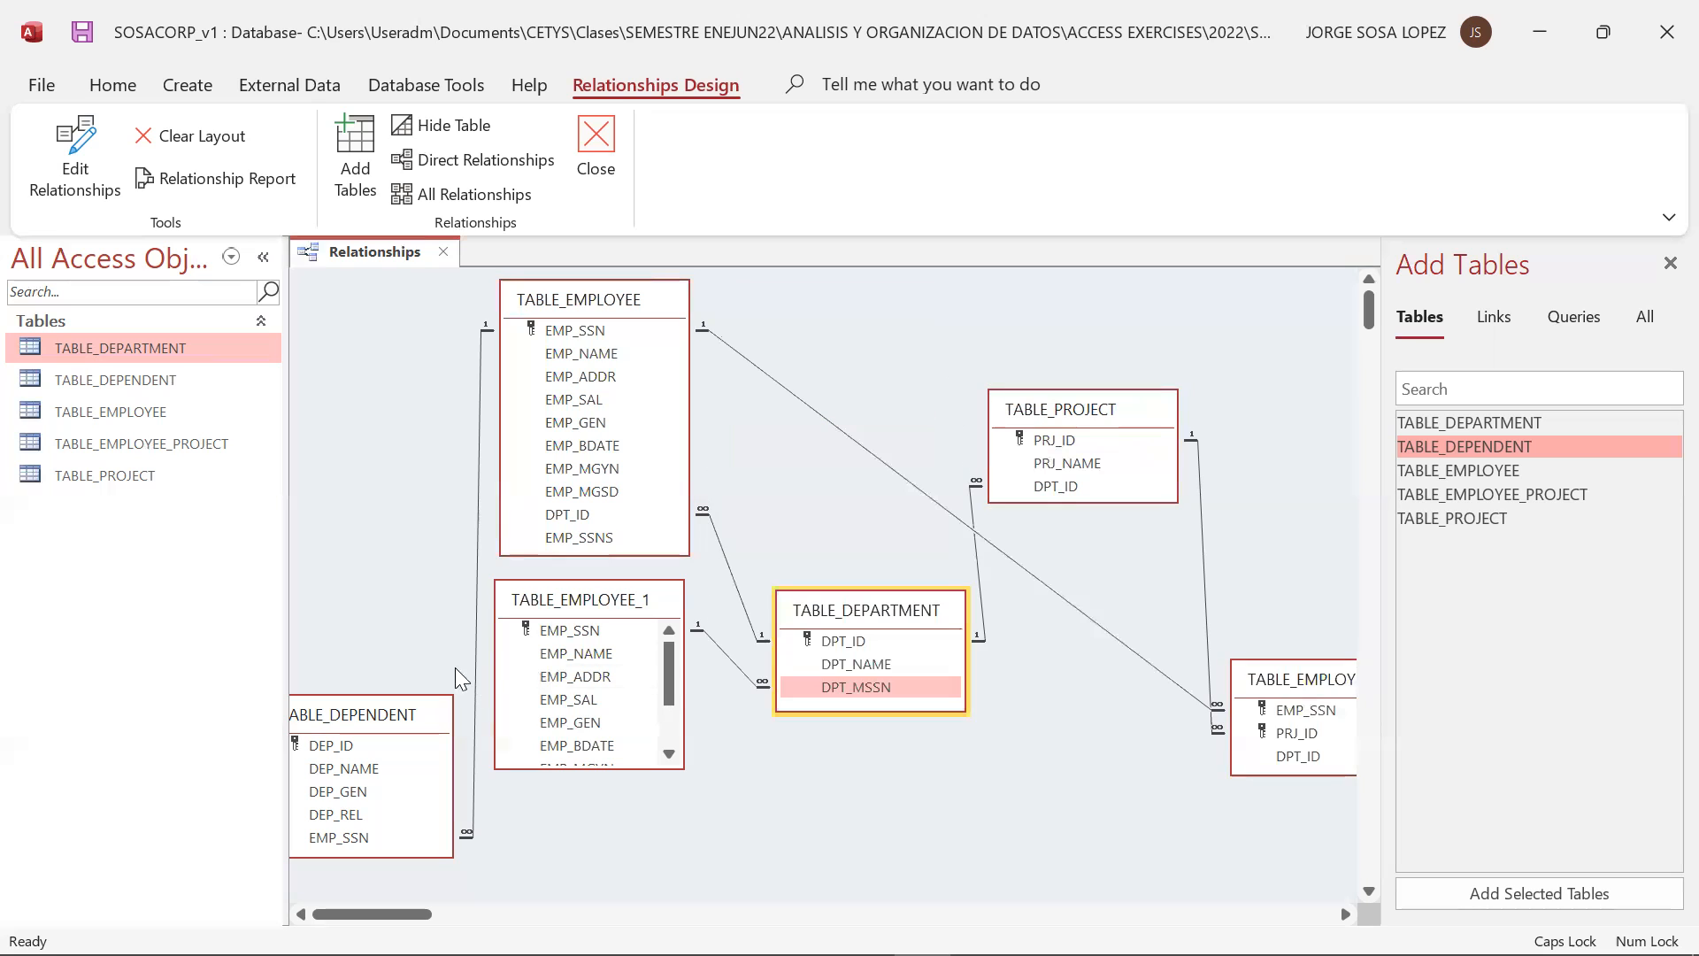
{"action": "left_click", "coordinate": [567, 605]}
{"action": "left_click_drag", "start_coordinate": [566, 605], "coordinate": [626, 716]}
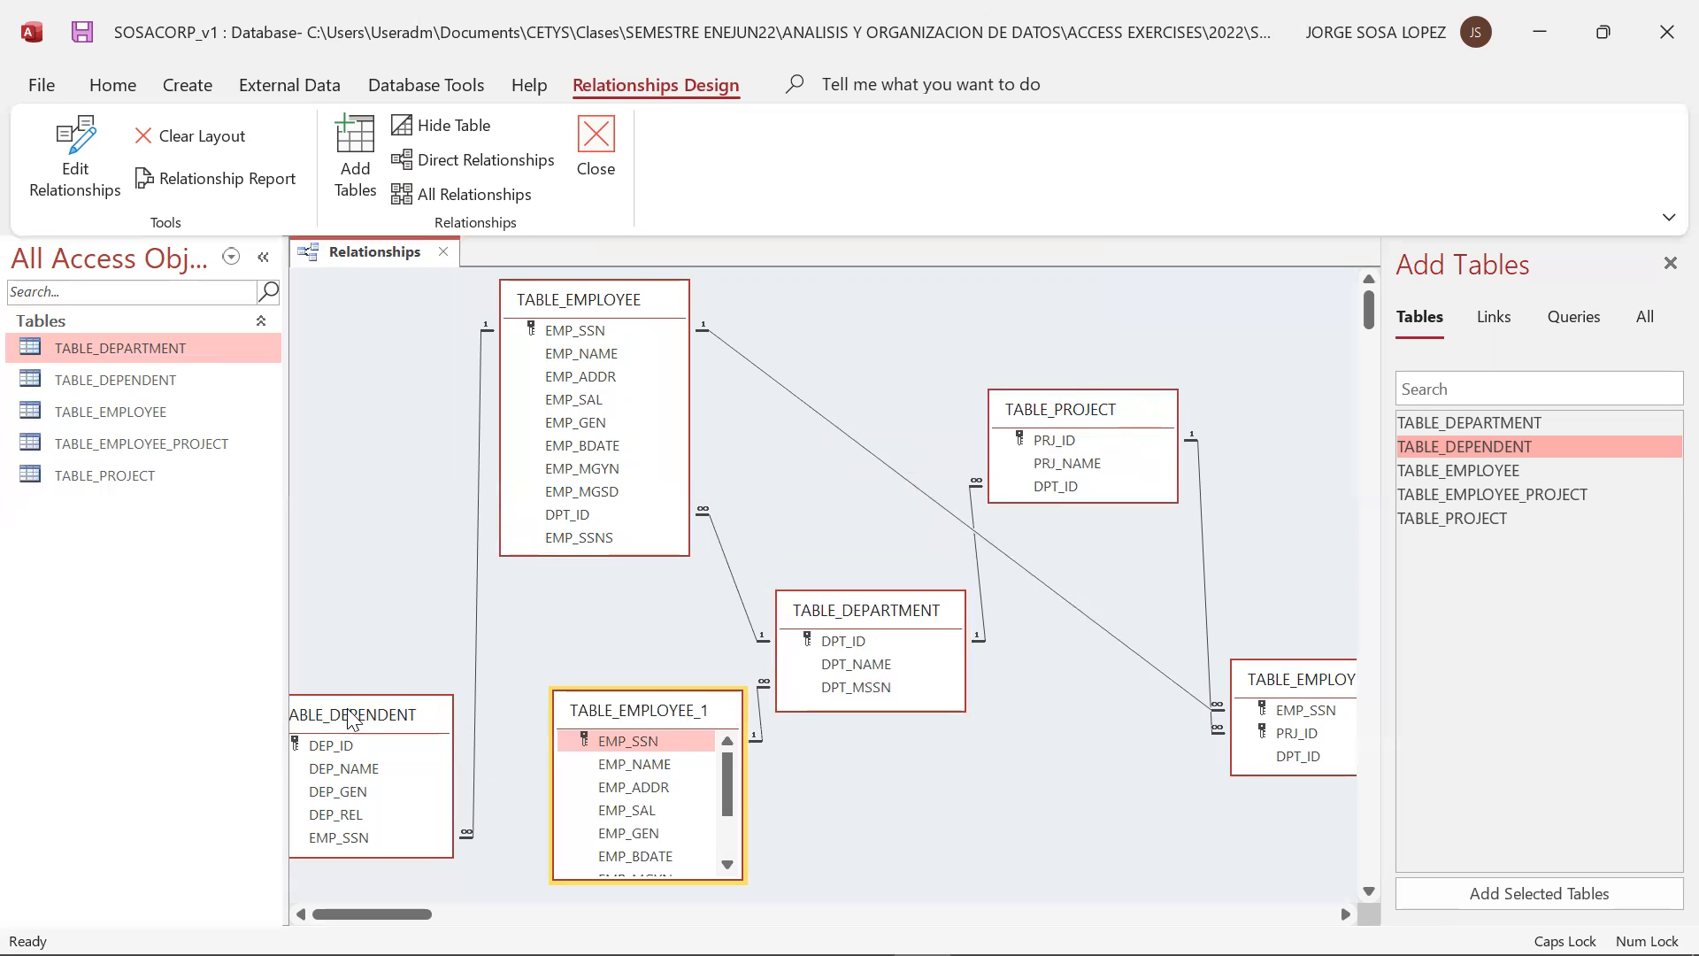
Move TABLE_DEPENDENT up until it is fully visible beside TABLE_EMPLOYEE, and shift TABLE_EMPLOYEE slightly rightward to make room
{"action": "left_click", "coordinate": [353, 718]}
{"action": "left_click_drag", "start_coordinate": [353, 718], "coordinate": [375, 557]}
{"action": "left_click_drag", "start_coordinate": [567, 300], "coordinate": [606, 301]}
{"action": "left_click", "coordinate": [372, 557]}
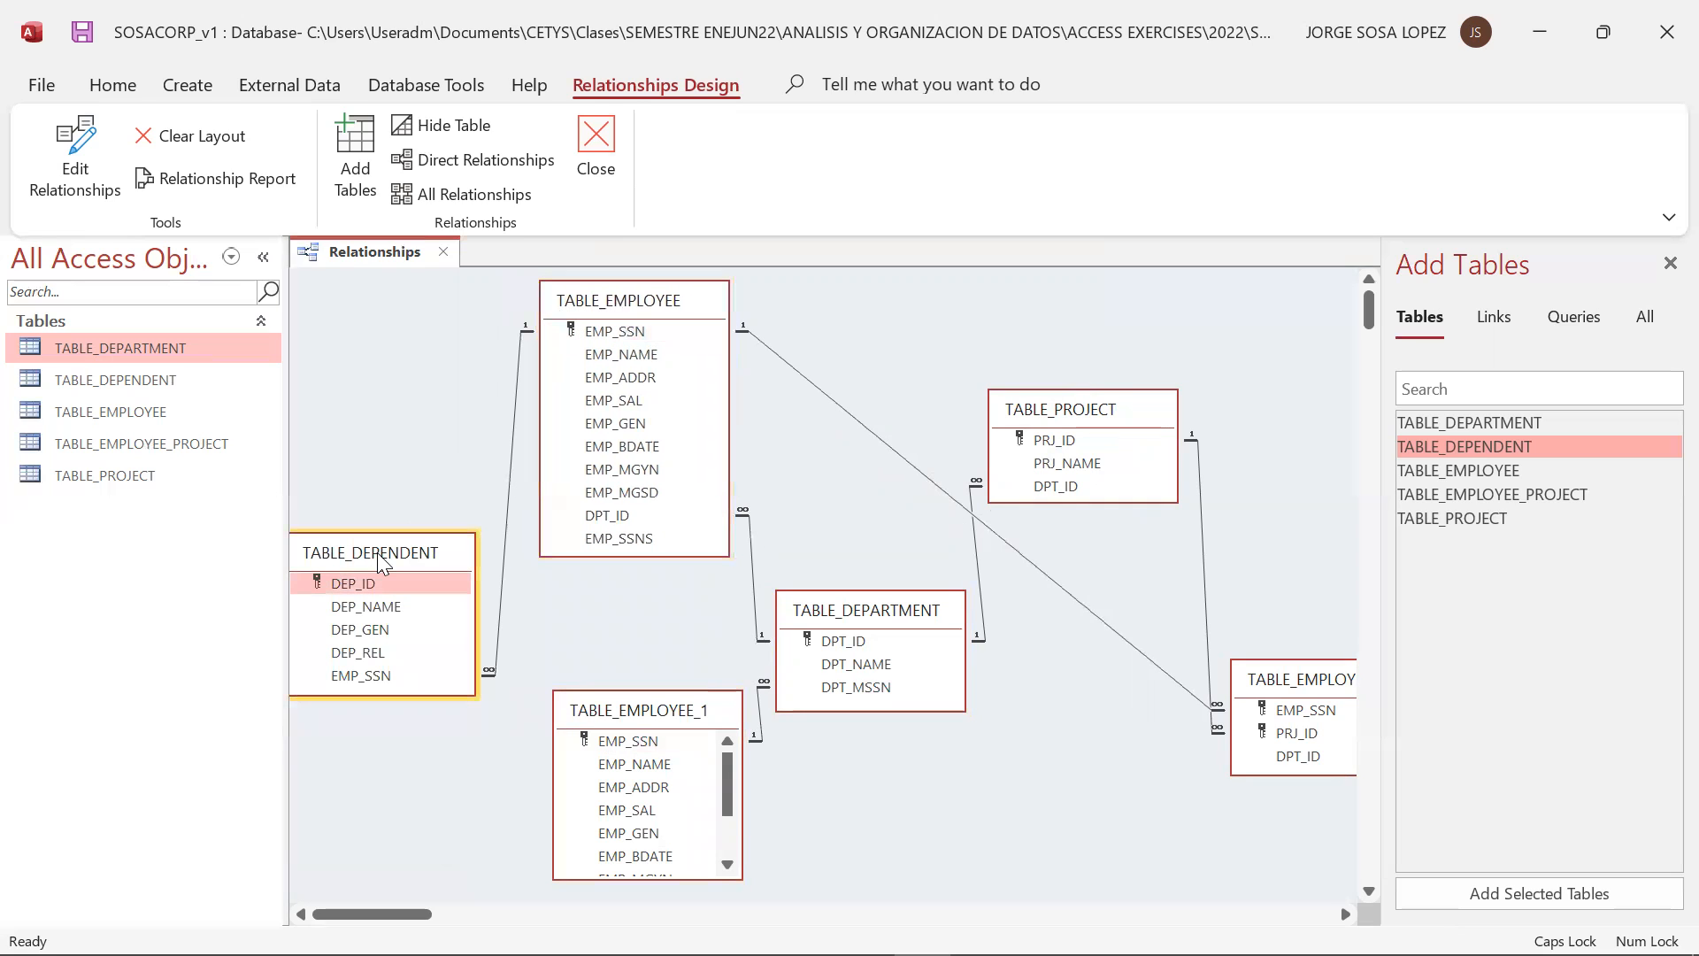
{"action": "left_click_drag", "start_coordinate": [377, 553], "coordinate": [382, 548]}
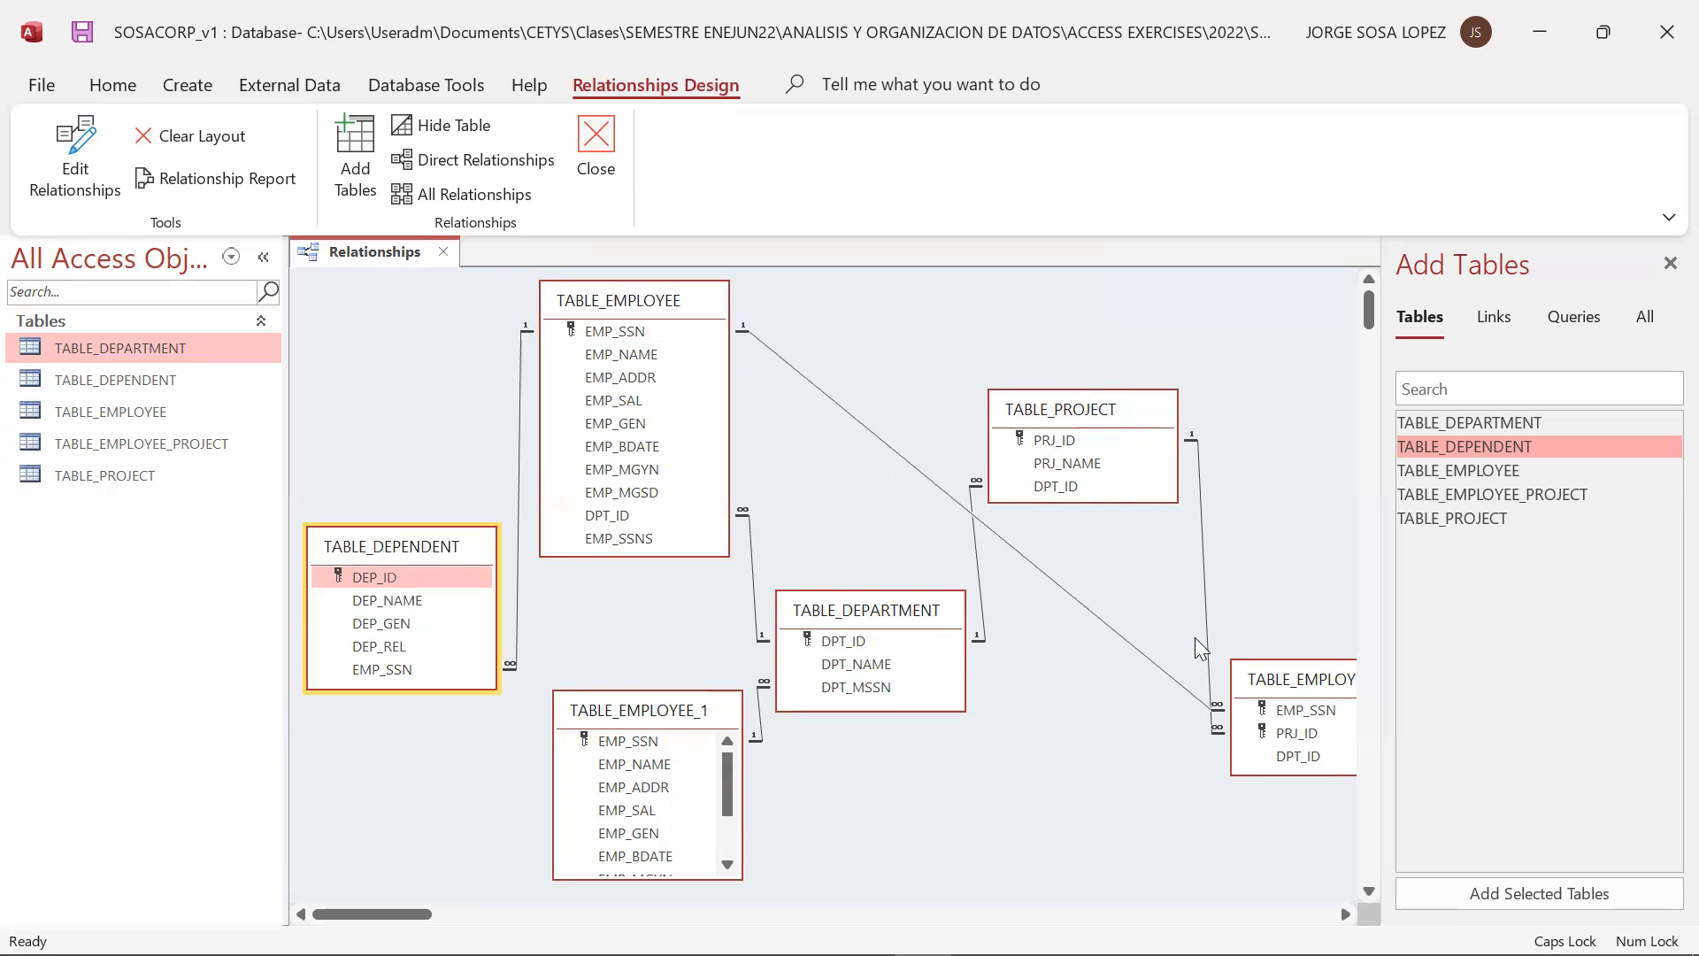
Shift TABLE_EMPLOYEE_PROJECT slightly inward and TABLE_DEPARTMENT slightly upward, and close the relationships diagram
{"action": "left_click", "coordinate": [1285, 695]}
{"action": "left_click_drag", "start_coordinate": [1280, 683], "coordinate": [1243, 685]}
{"action": "left_click_drag", "start_coordinate": [879, 609], "coordinate": [886, 559]}
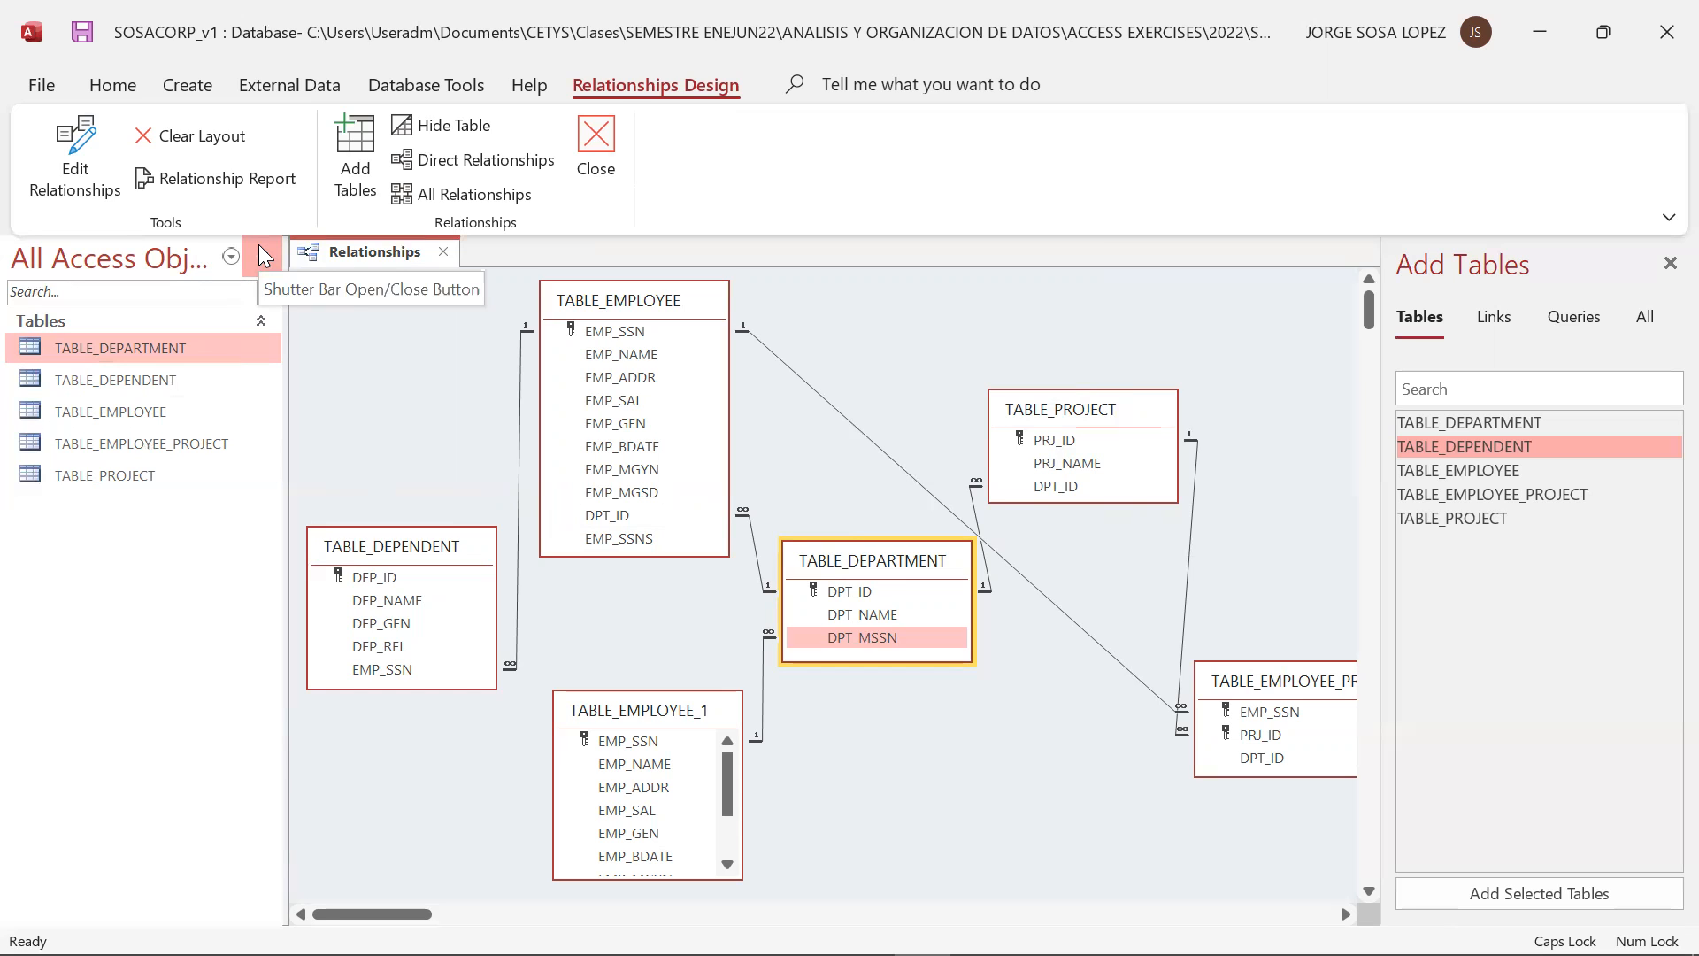
{"action": "left_click", "coordinate": [611, 140]}
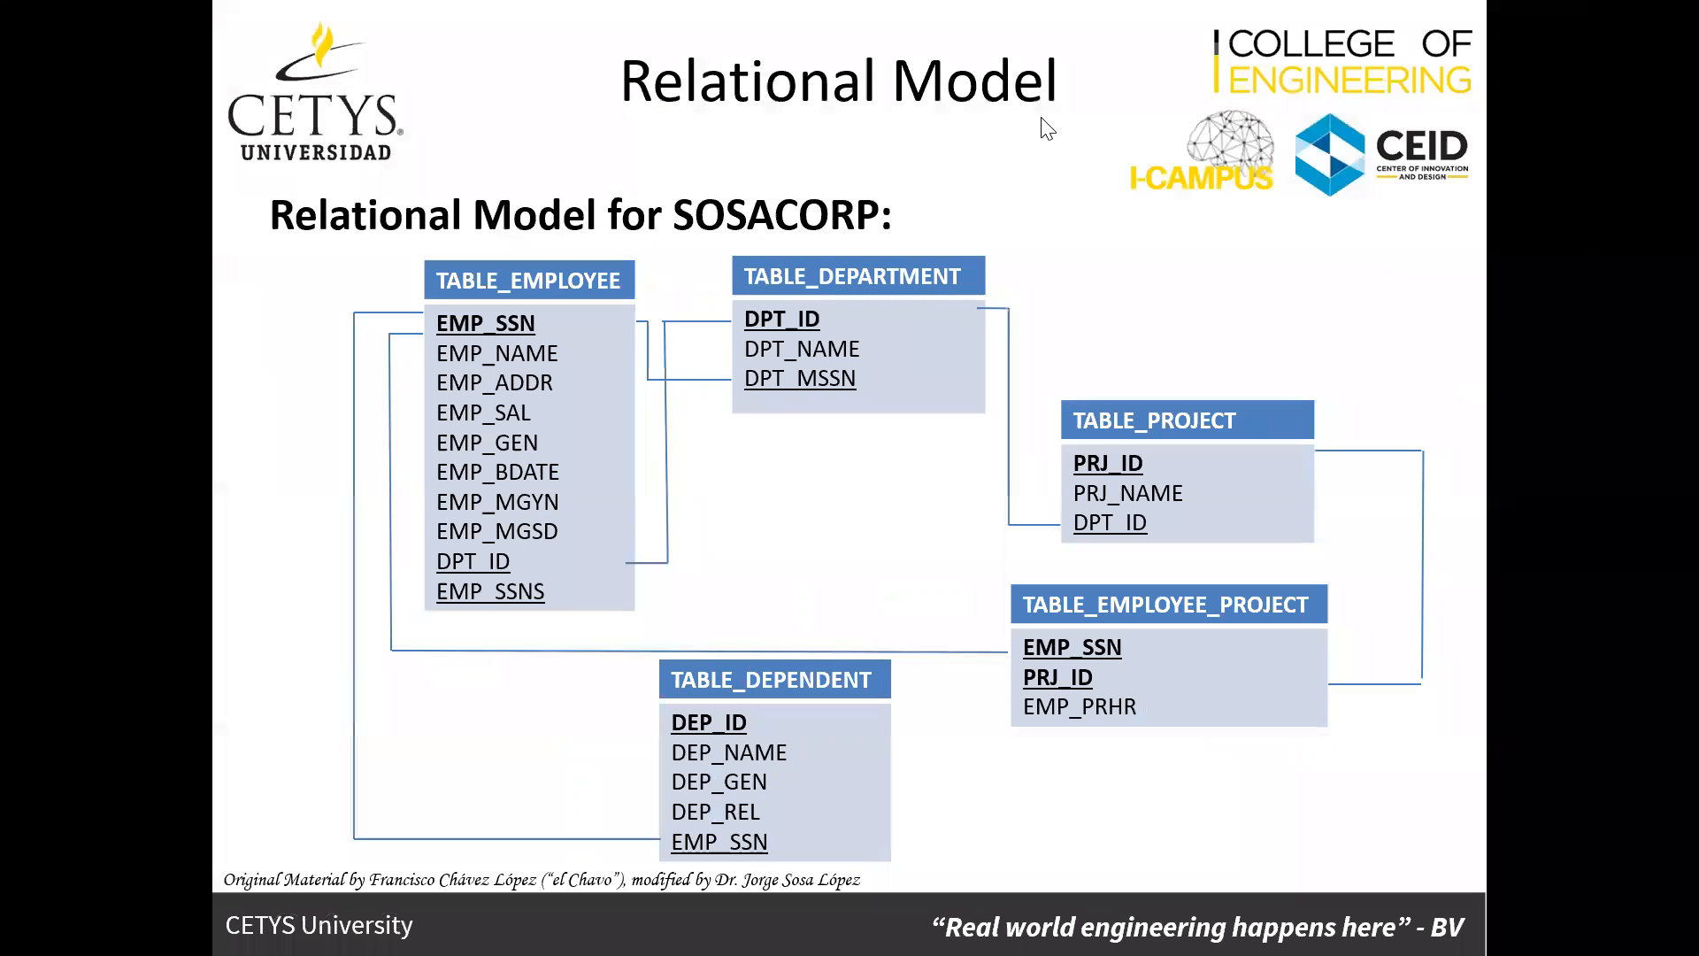
{"action": "left_click", "coordinate": [967, 547]}
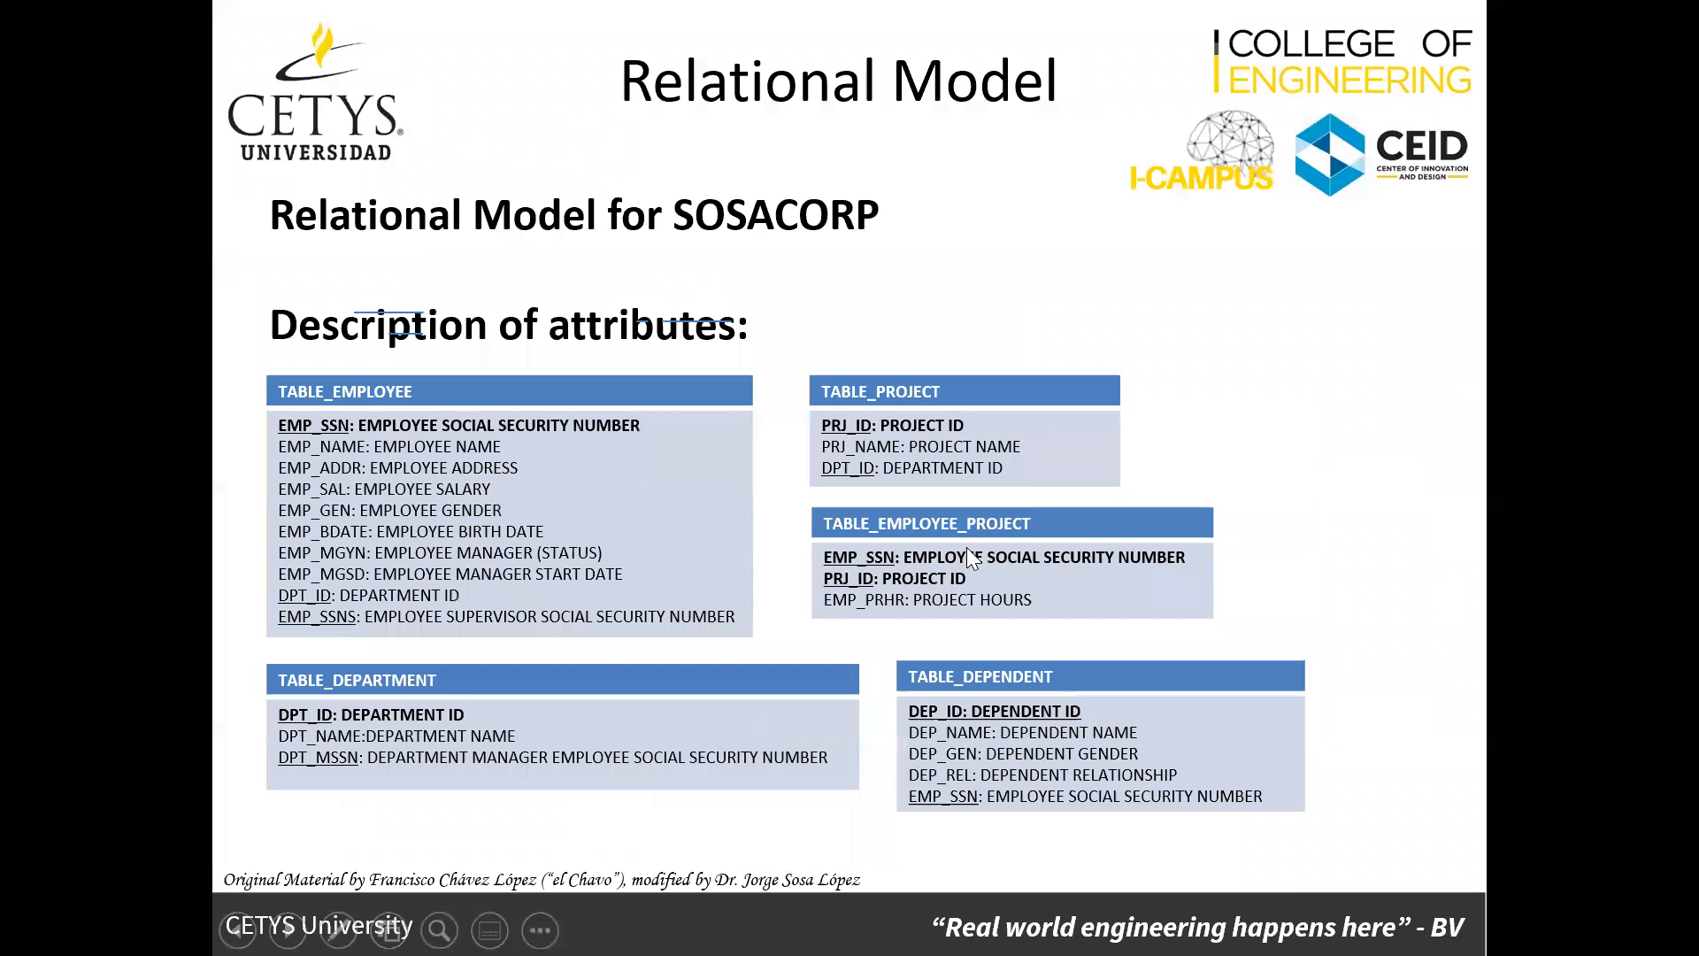
{"action": "left_click", "coordinate": [966, 547]}
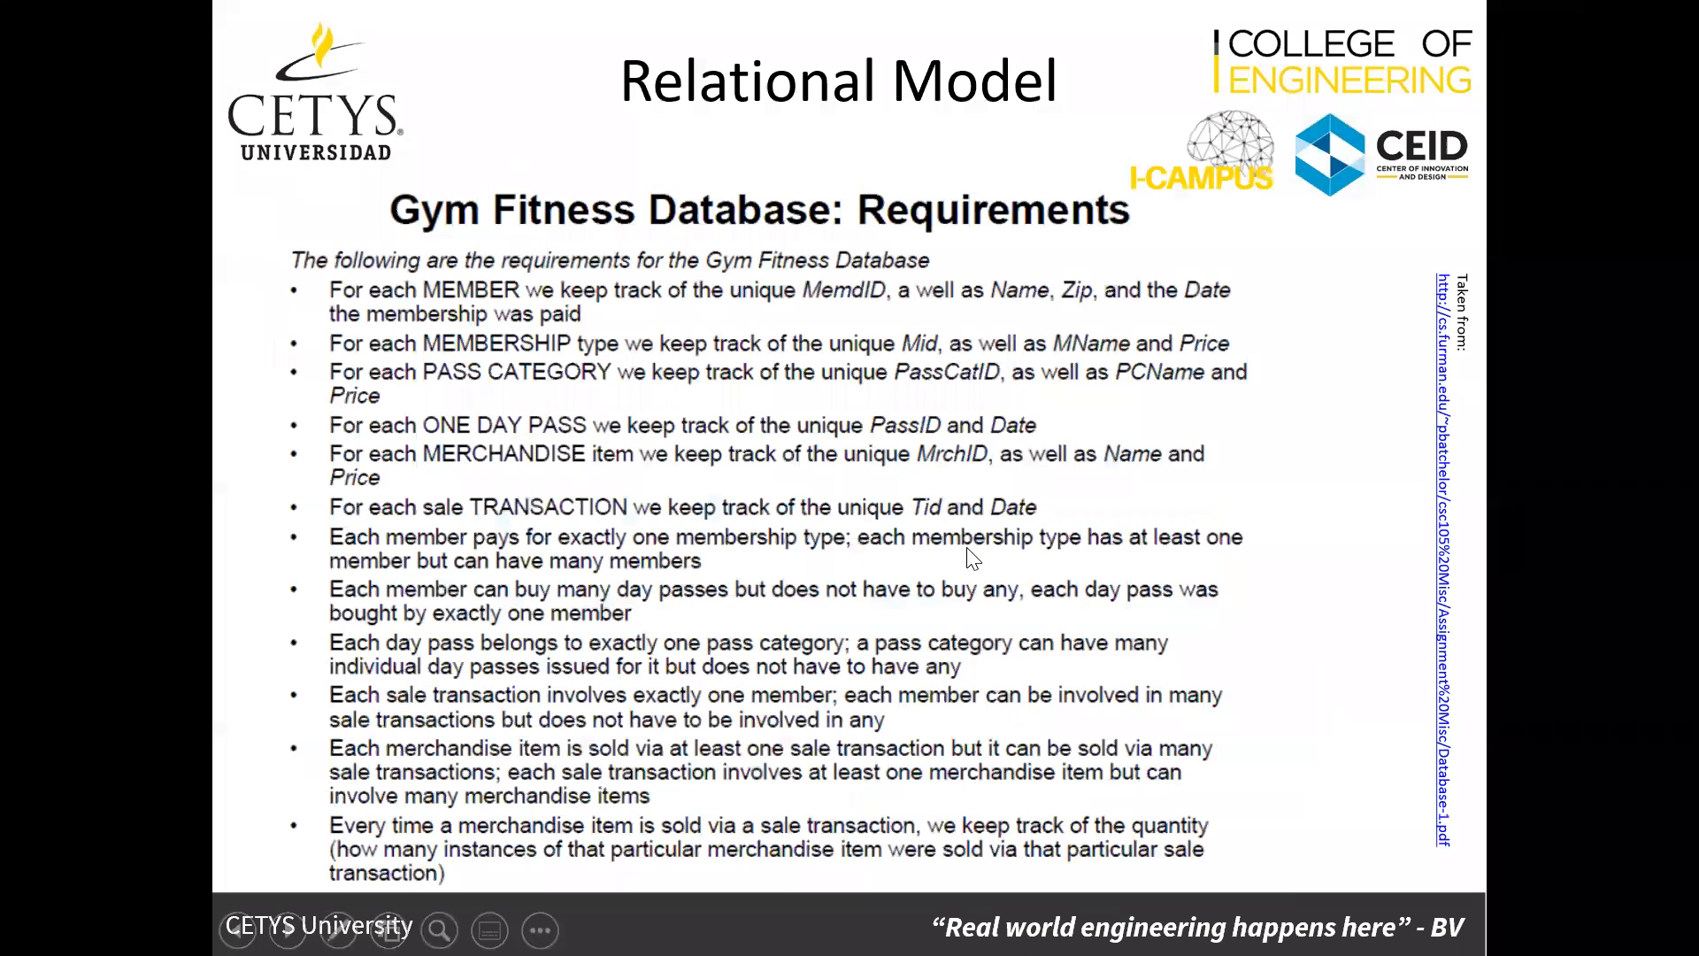
{"action": "left_click", "coordinate": [966, 547]}
{"action": "left_click", "coordinate": [966, 547]}
{"action": "left_click", "coordinate": [966, 547]}
{"action": "left_click", "coordinate": [966, 547]}
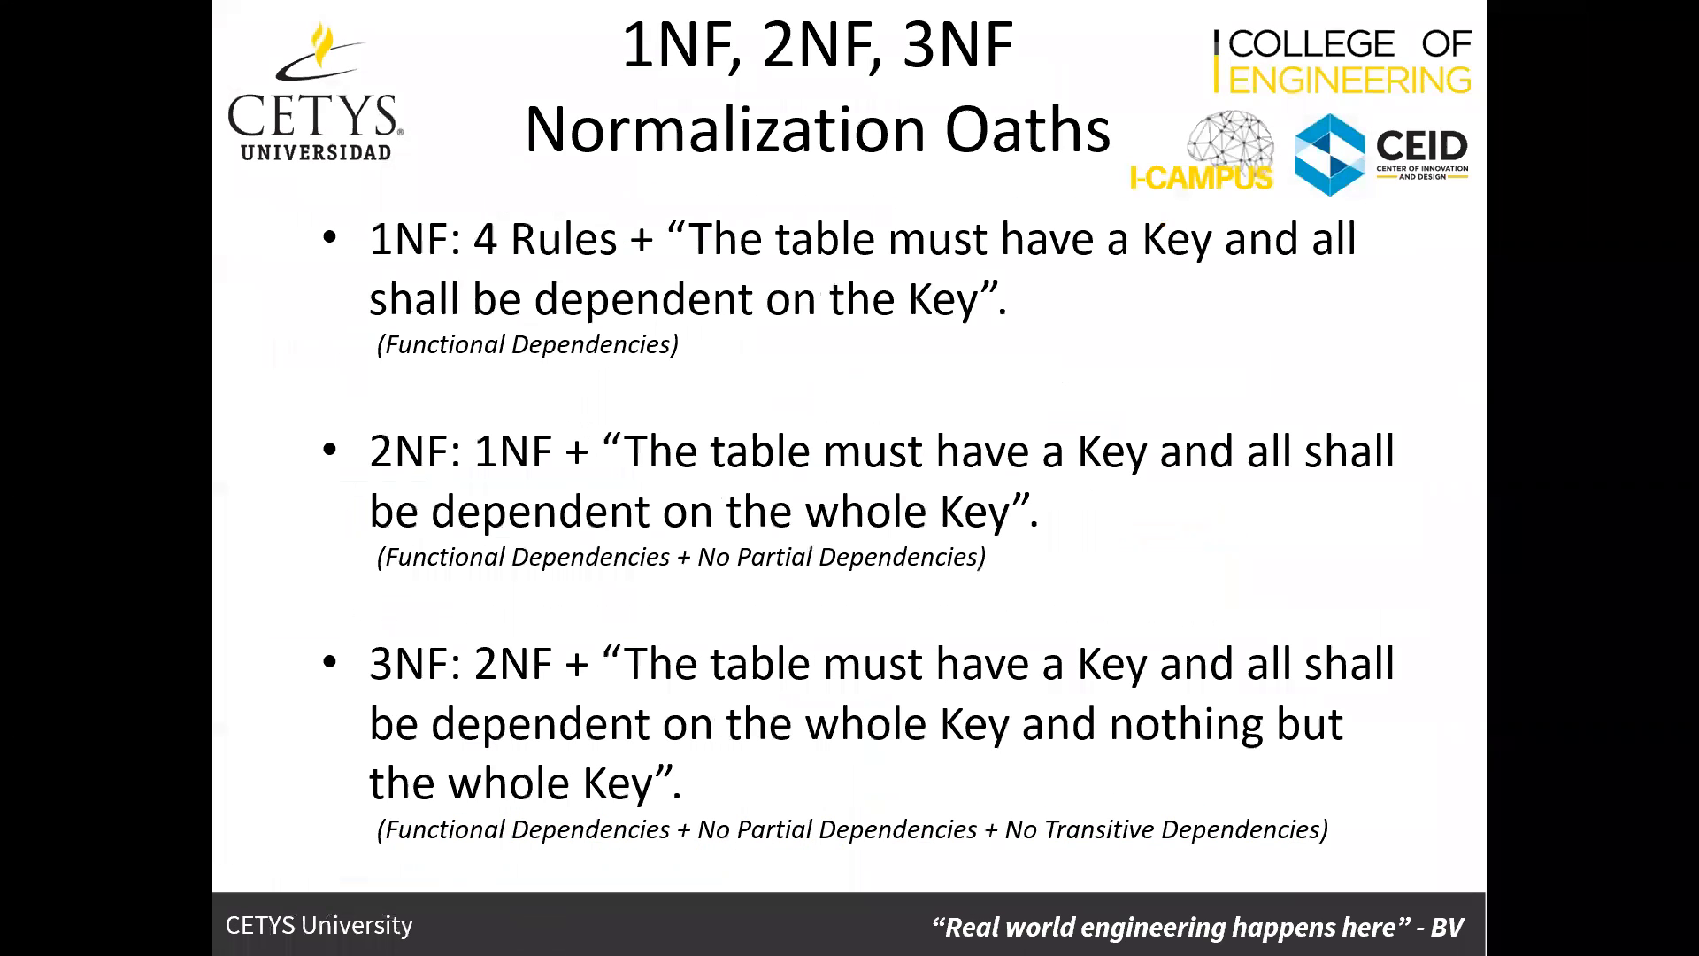
{"action": "key", "text": "Right"}
{"action": "key", "text": "Right"}
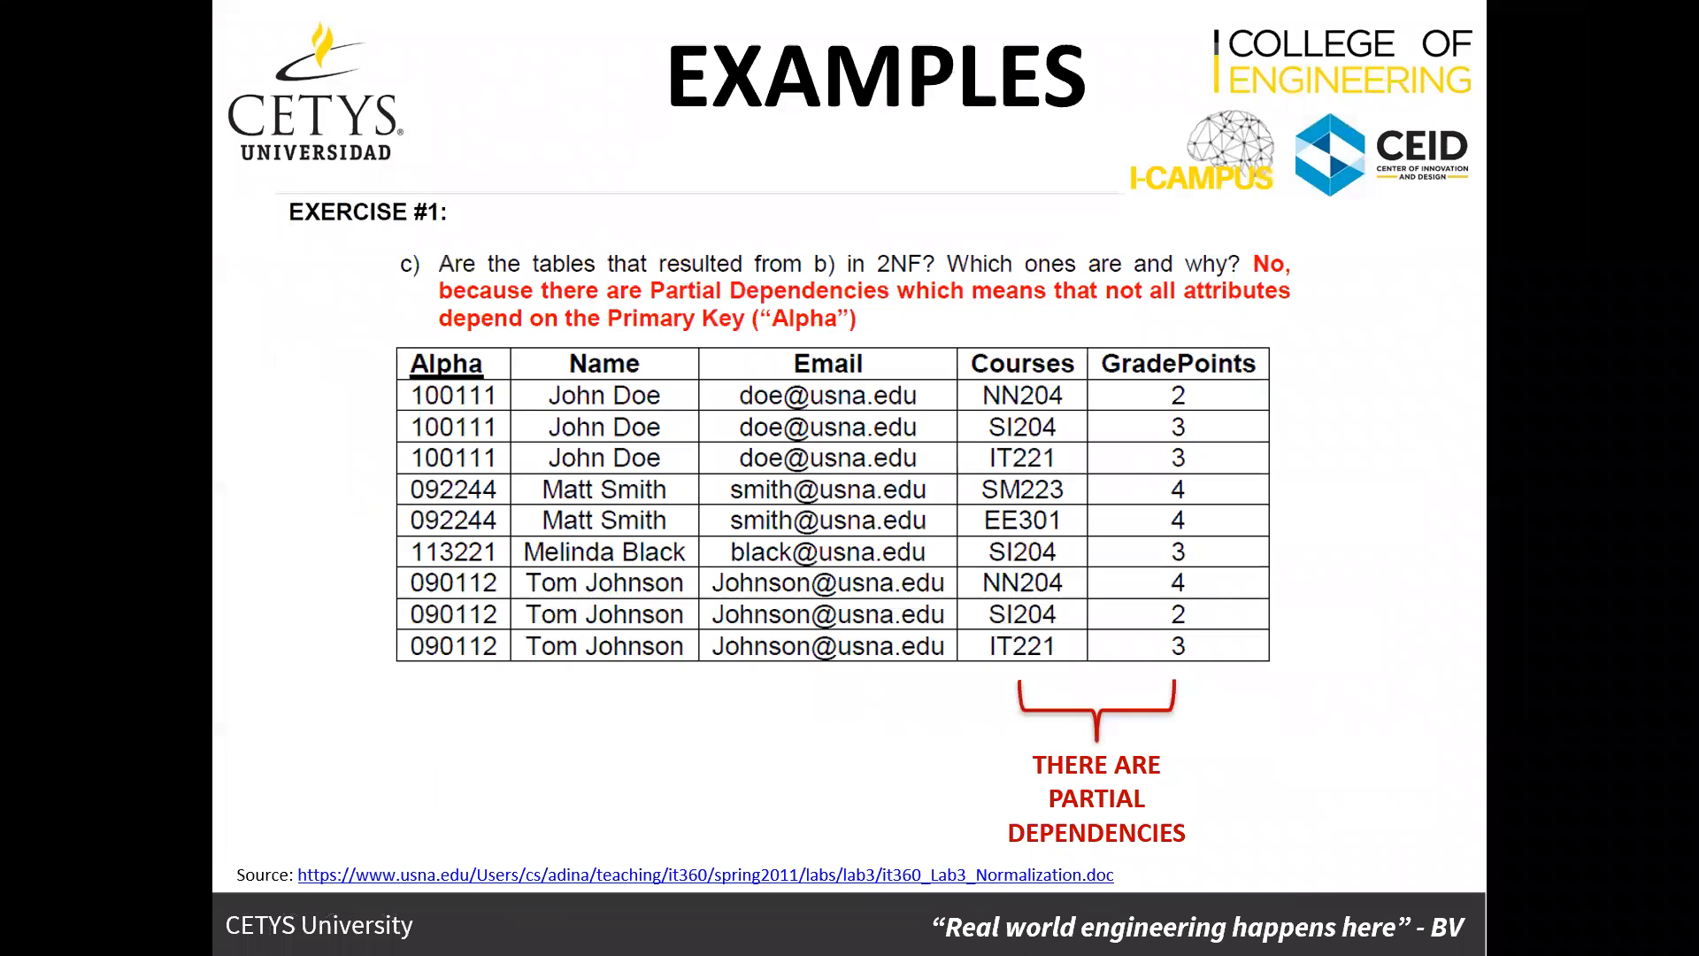
{"action": "key", "text": "Right"}
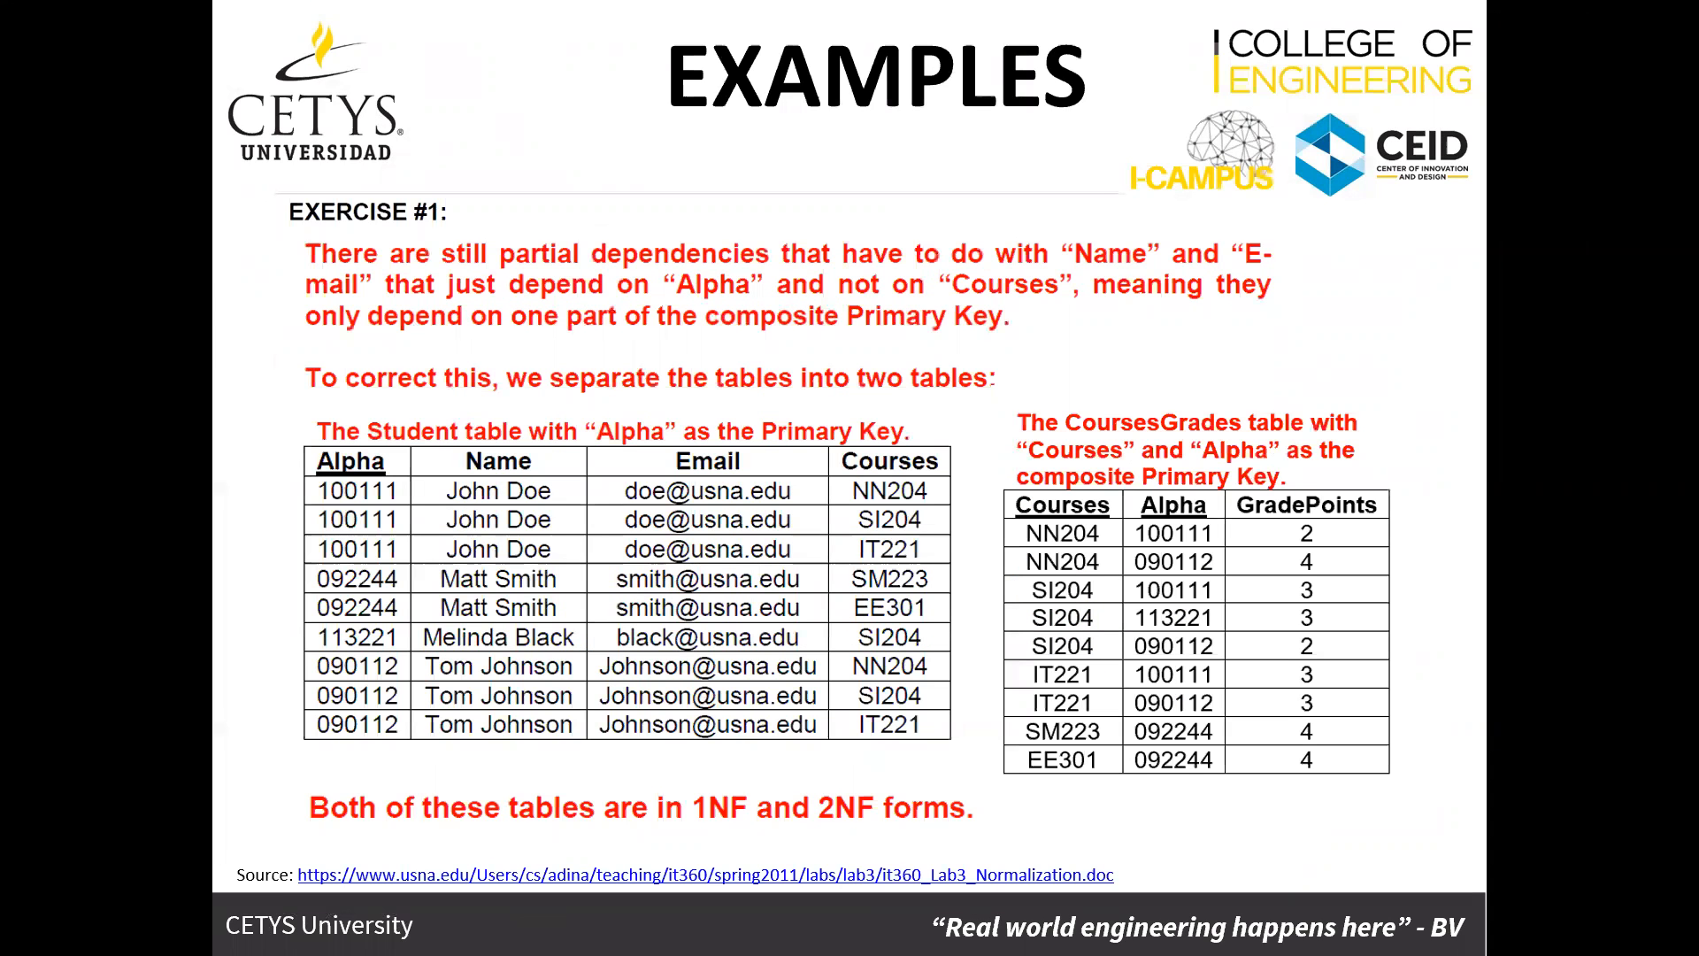
{"action": "key", "text": "Right"}
{"action": "key", "text": "Right"}
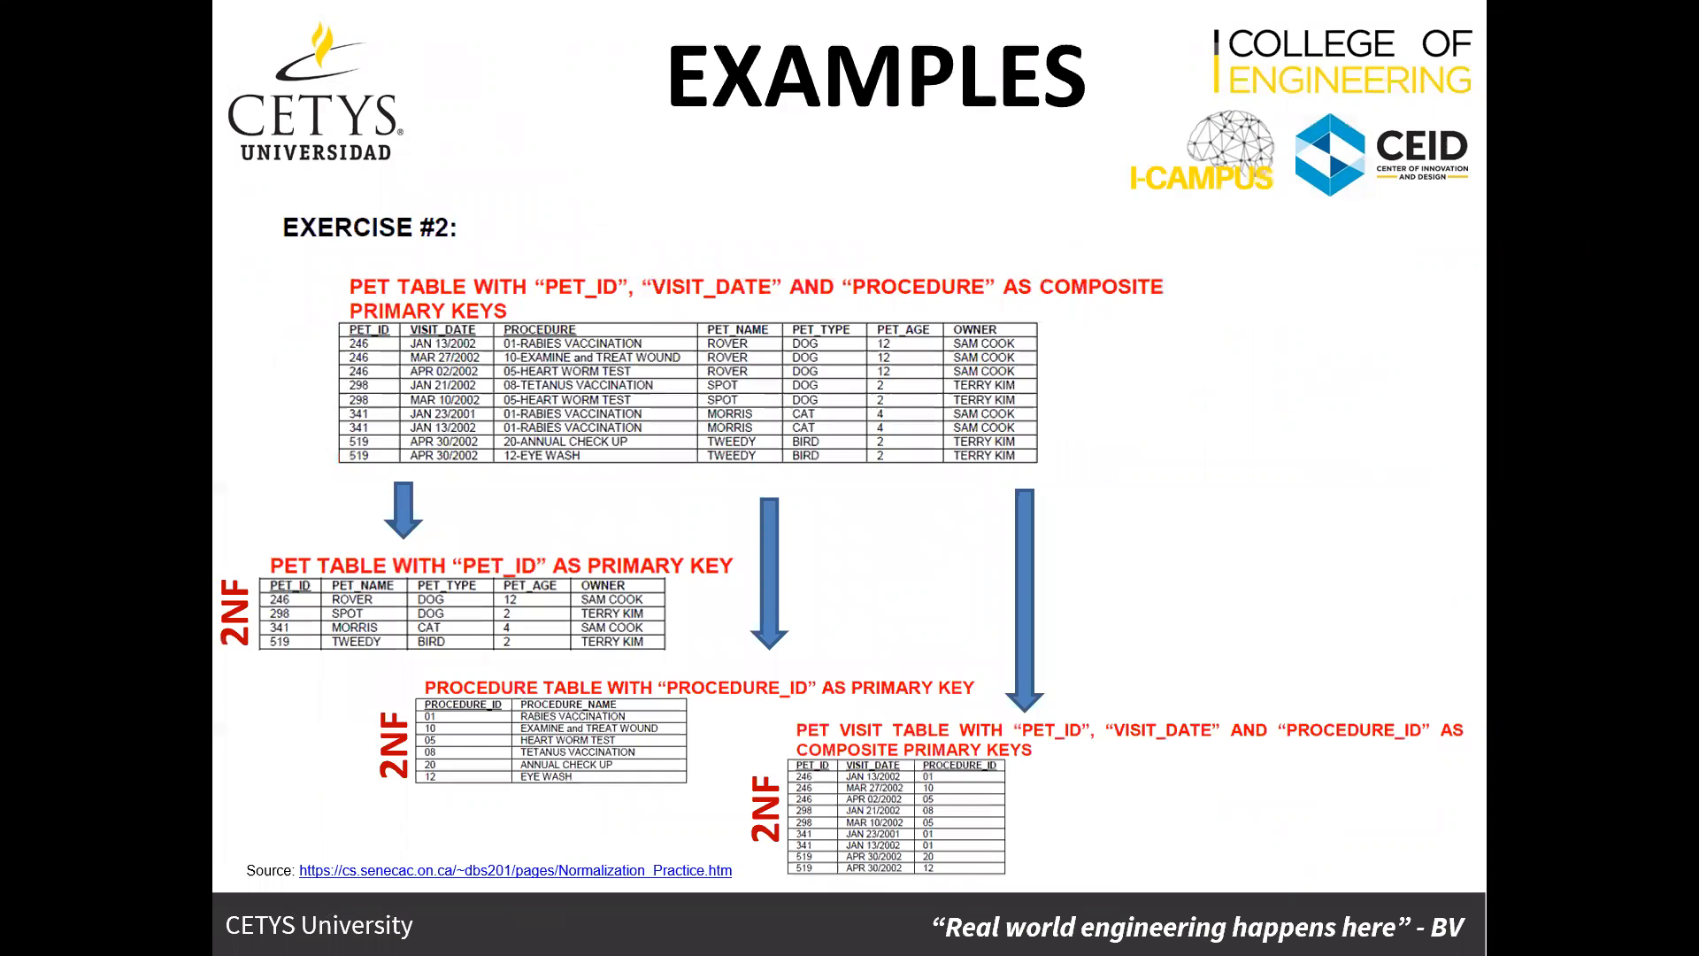
{"action": "key", "text": "Right"}
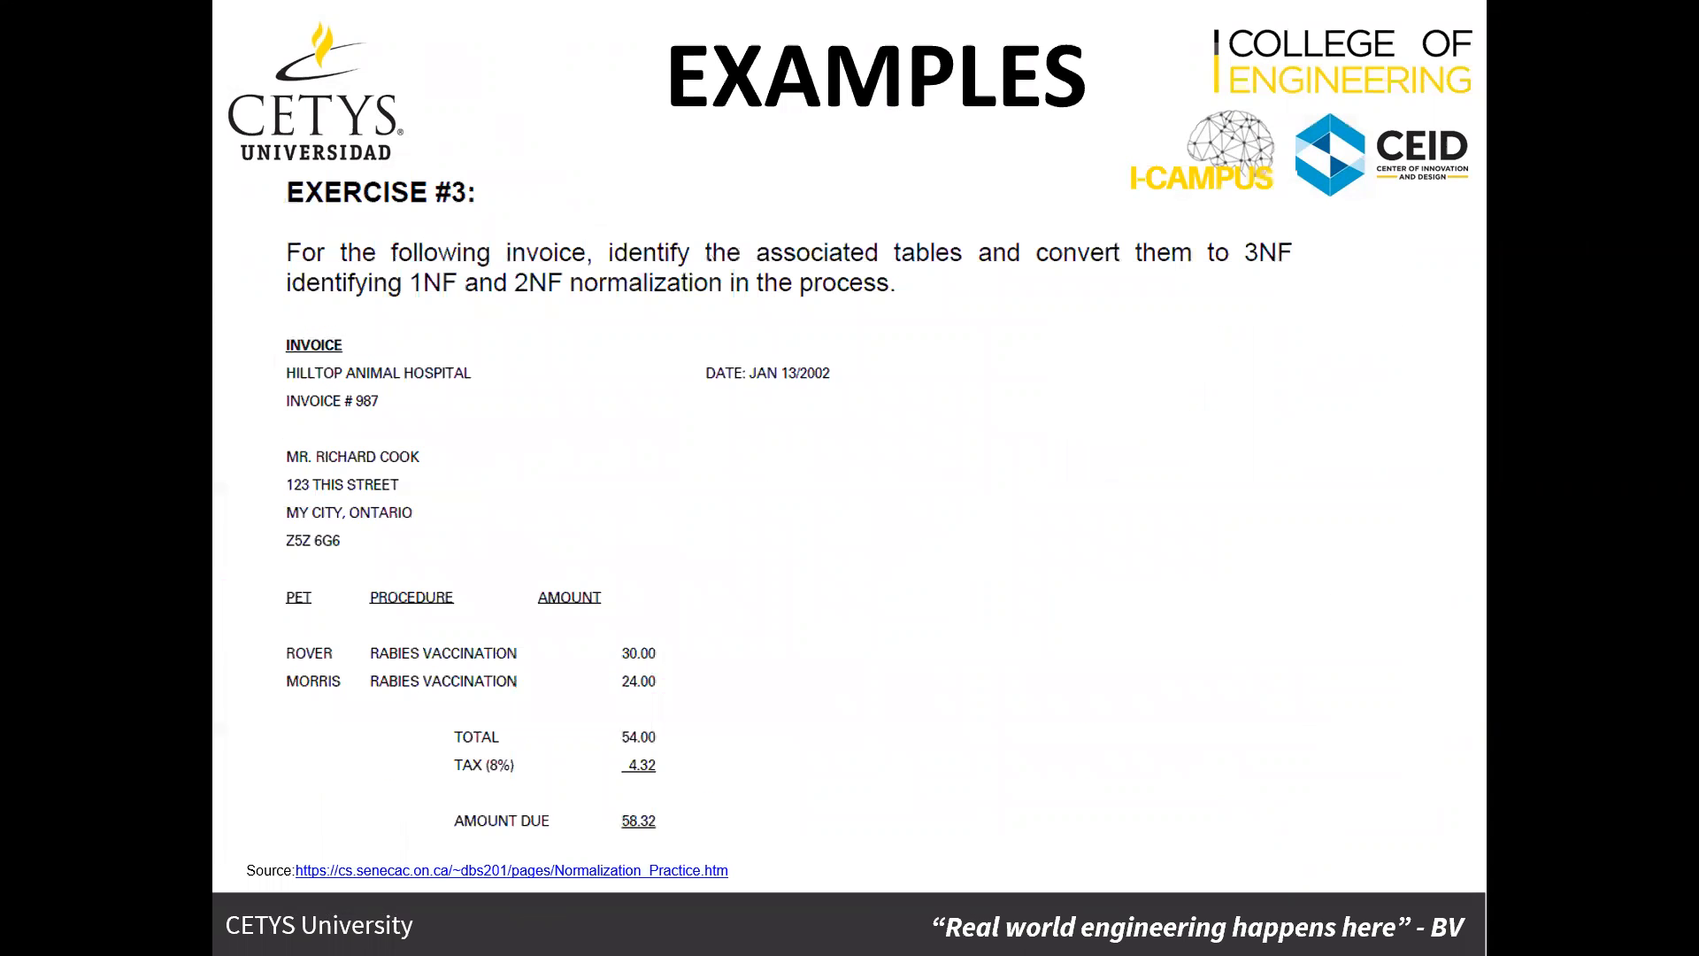